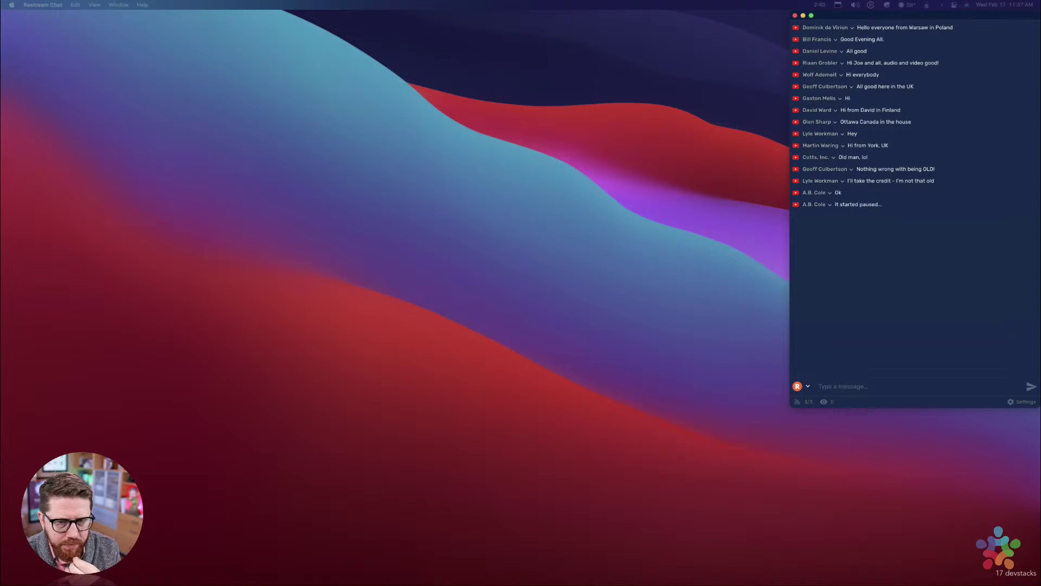
Step: Toggle the visibility of the Screen Capture layer in Wirecast's Screen Share shot and send the shot live
{"action": "mouse_move", "coordinate": [946, 15]}
{"action": "left_mouse_down"}
{"action": "mouse_move", "coordinate": [958, 15]}
{"action": "mouse_move", "coordinate": [875, 7]}
{"action": "mouse_move", "coordinate": [964, 2]}
{"action": "mouse_move", "coordinate": [920, 3]}
{"action": "mouse_move", "coordinate": [931, 3]}
{"action": "left_mouse_up"}
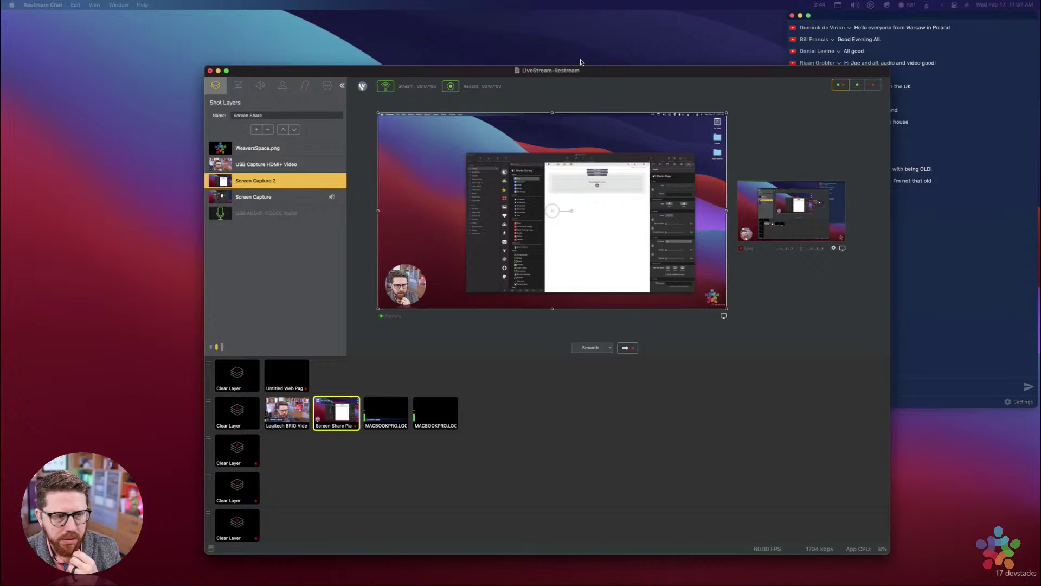
{"action": "left_click_drag", "start_coordinate": [589, 79], "coordinate": [610, 52]}
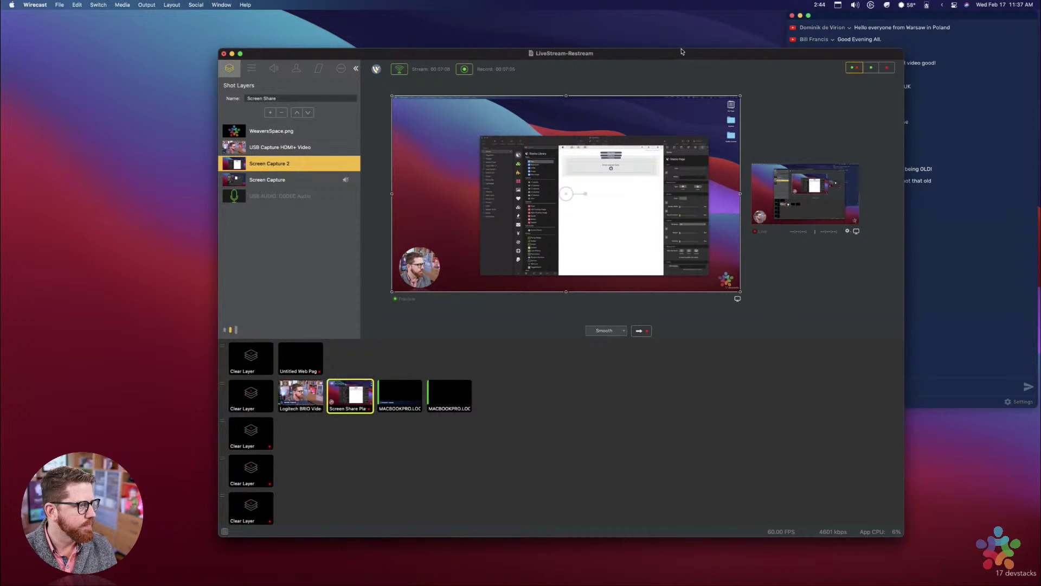
{"action": "left_click_drag", "start_coordinate": [681, 52], "coordinate": [644, 52]}
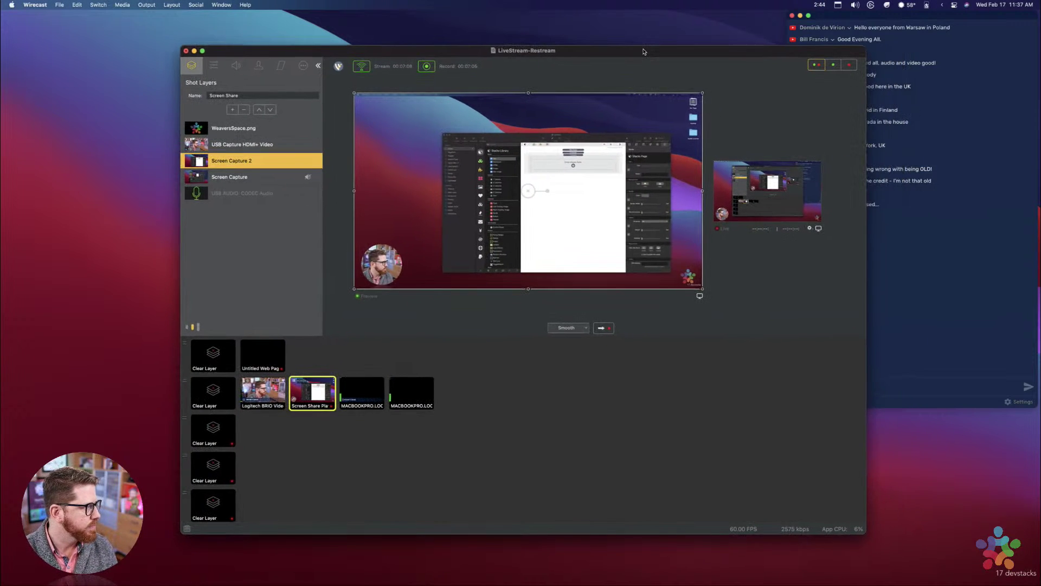
{"action": "left_click", "coordinate": [238, 177]}
{"action": "left_click", "coordinate": [315, 177]}
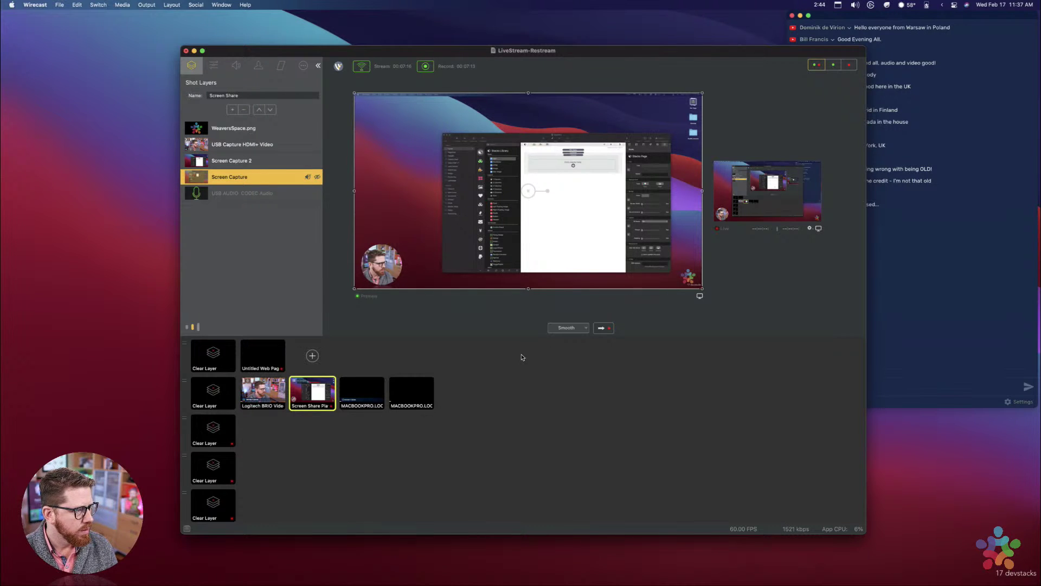
{"action": "left_click", "coordinate": [601, 328]}
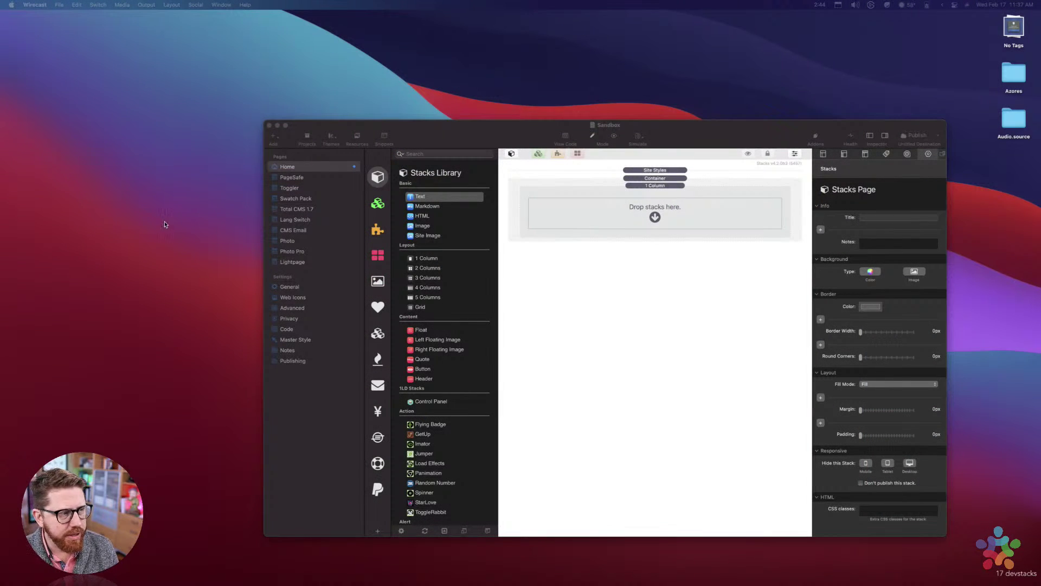
Step: Switch back to Wirecast and remove the Screen Capture 2 layer from the Screen Share shot
{"action": "left_click_drag", "start_coordinate": [546, 134], "coordinate": [431, 98]}
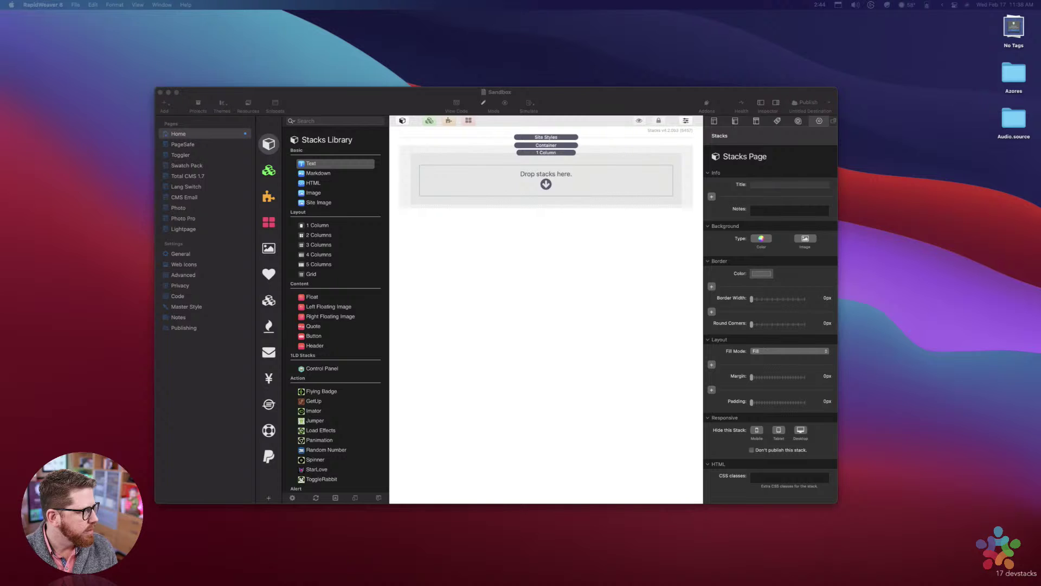
{"action": "key", "text": "super+Tab"}
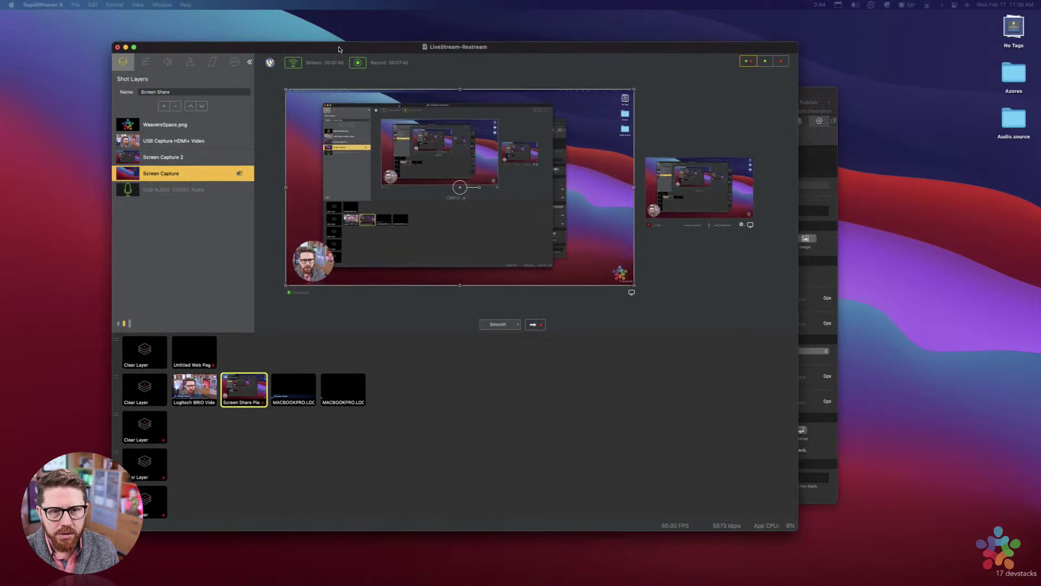
{"action": "left_click", "coordinate": [185, 157]}
{"action": "right_click", "coordinate": [186, 157]}
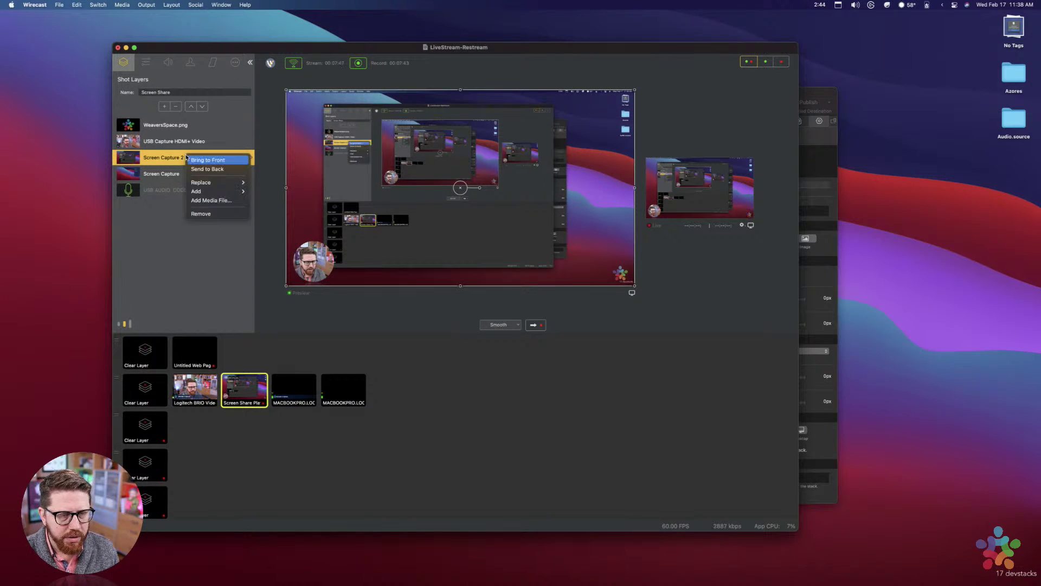
{"action": "left_click", "coordinate": [177, 107]}
{"action": "left_click", "coordinate": [176, 106]}
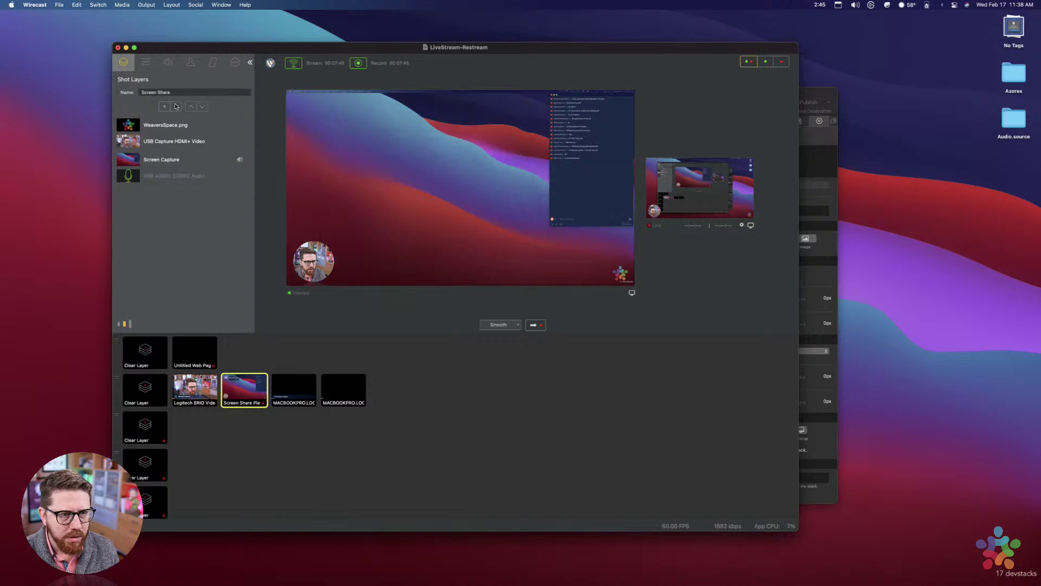
{"action": "left_click", "coordinate": [187, 156]}
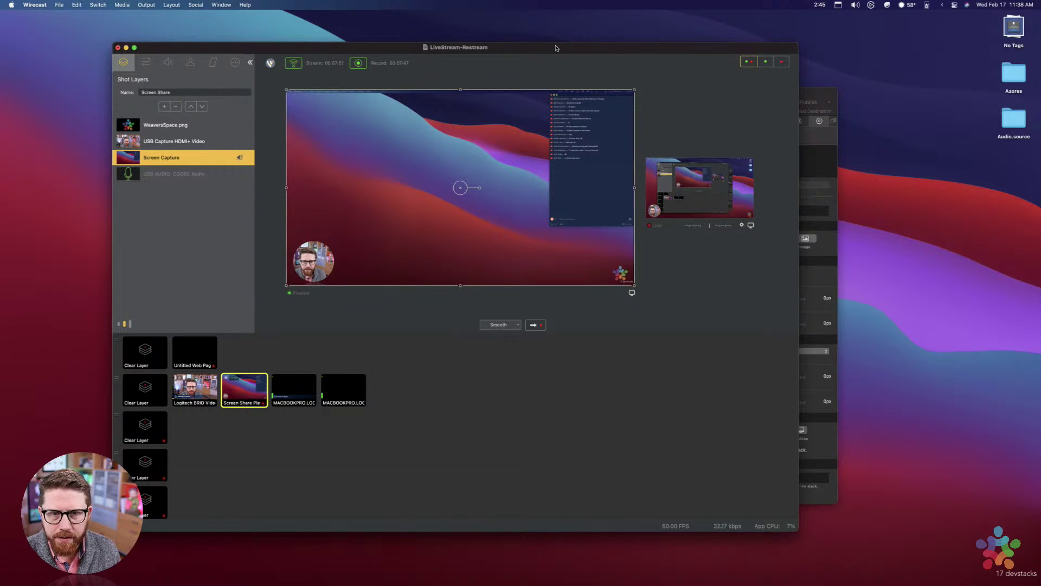
{"action": "left_click_drag", "start_coordinate": [555, 49], "coordinate": [564, 51]}
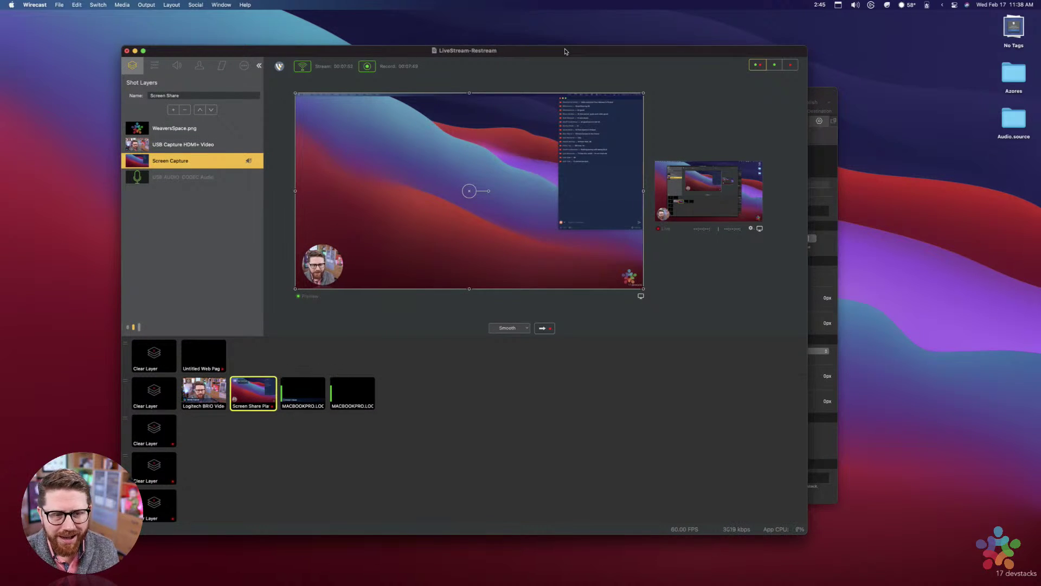
Step: Open the macOS Displays preferences, scale the LG UltraFine (1) display to look like 2048 x 1152, and close the preferences
{"action": "key", "text": "cmd+space"}
{"action": "type", "text": "displ"}
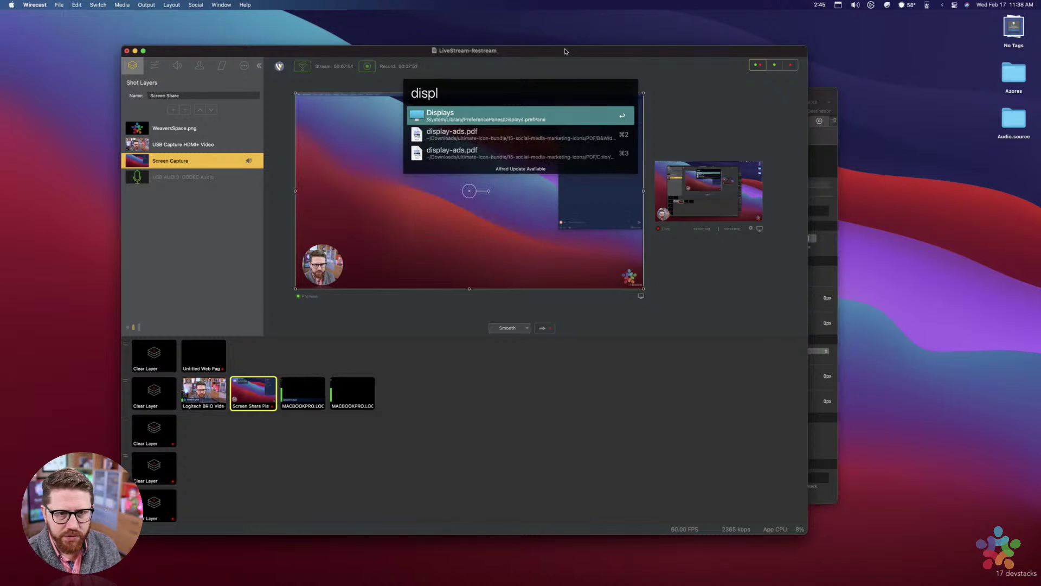
{"action": "key", "text": "Return"}
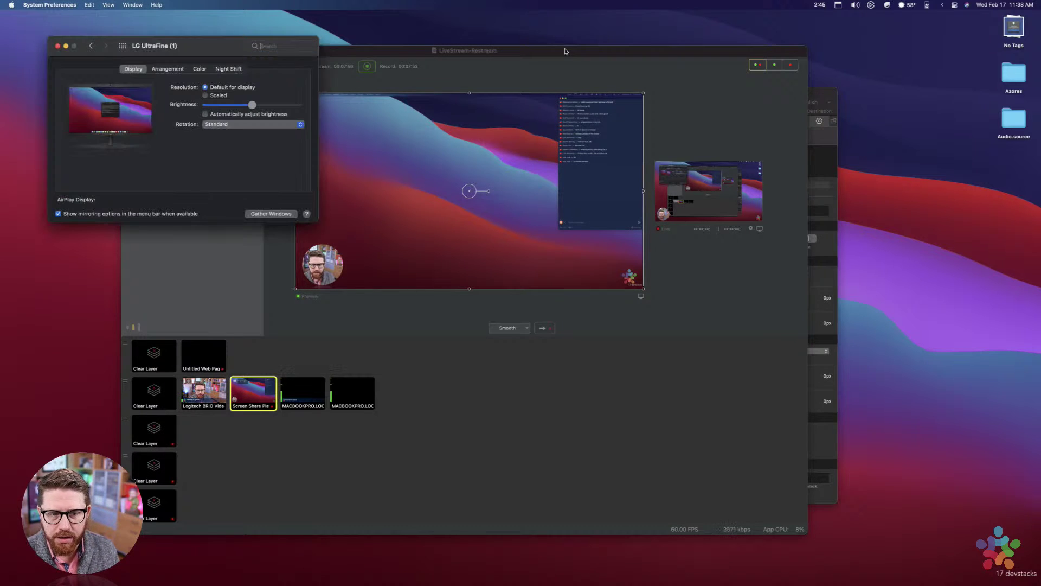
{"action": "left_click_drag", "start_coordinate": [206, 45], "coordinate": [323, 103]}
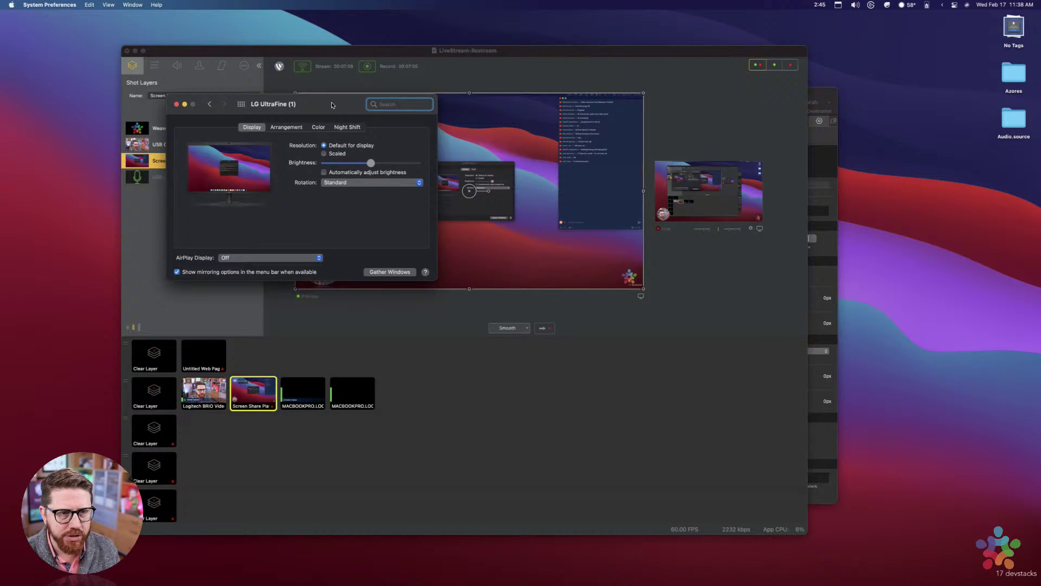
{"action": "left_click", "coordinate": [324, 154]}
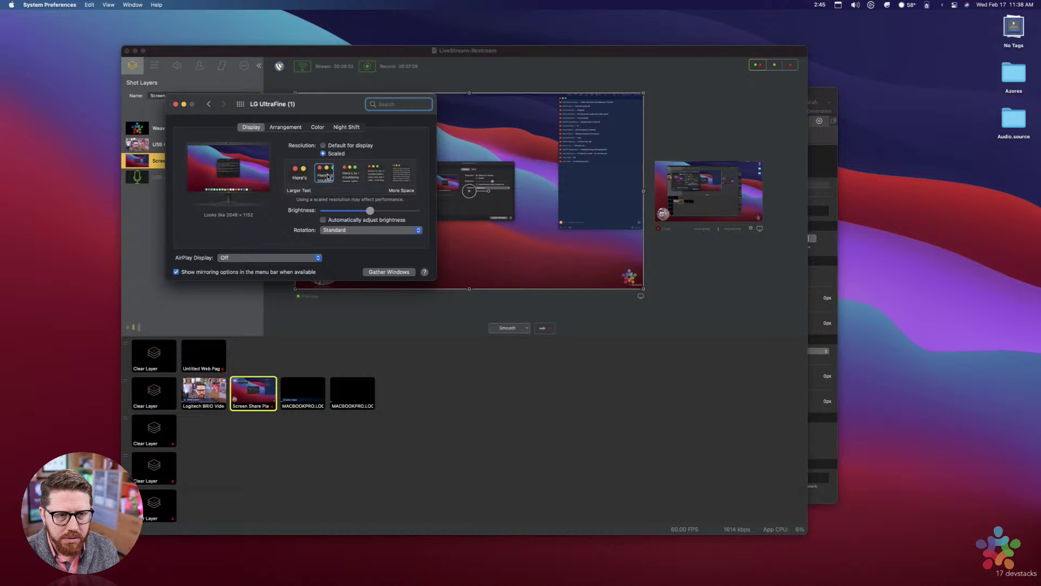
{"action": "left_click", "coordinate": [328, 176]}
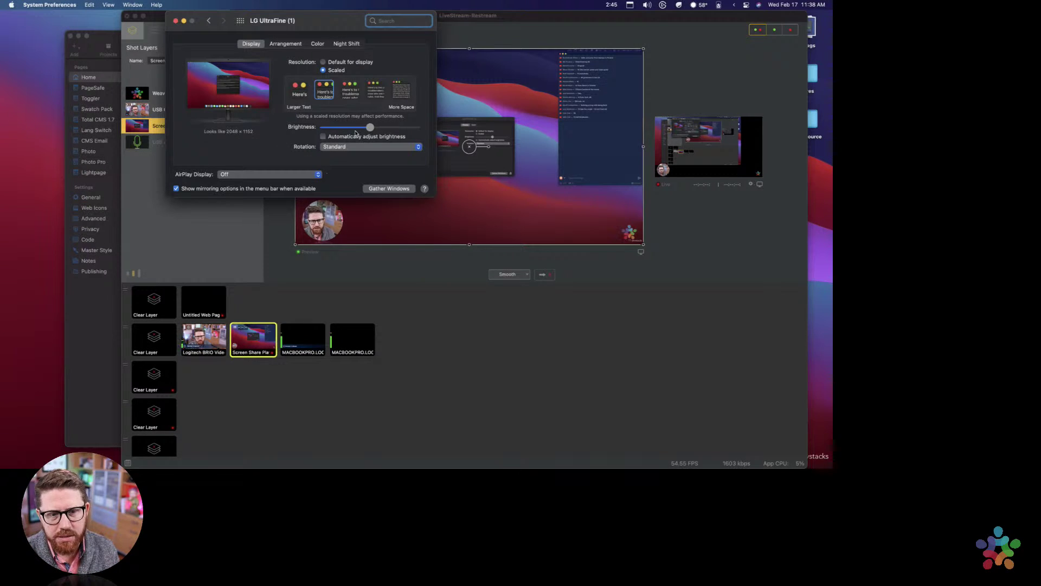
{"action": "left_click_drag", "start_coordinate": [304, 20], "coordinate": [279, 92]}
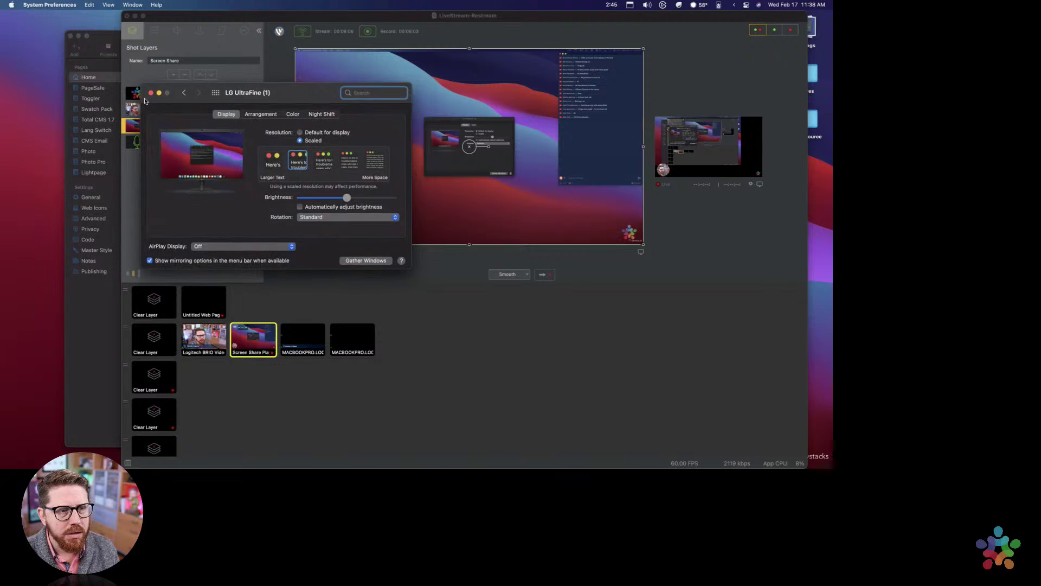
{"action": "left_click", "coordinate": [151, 93]}
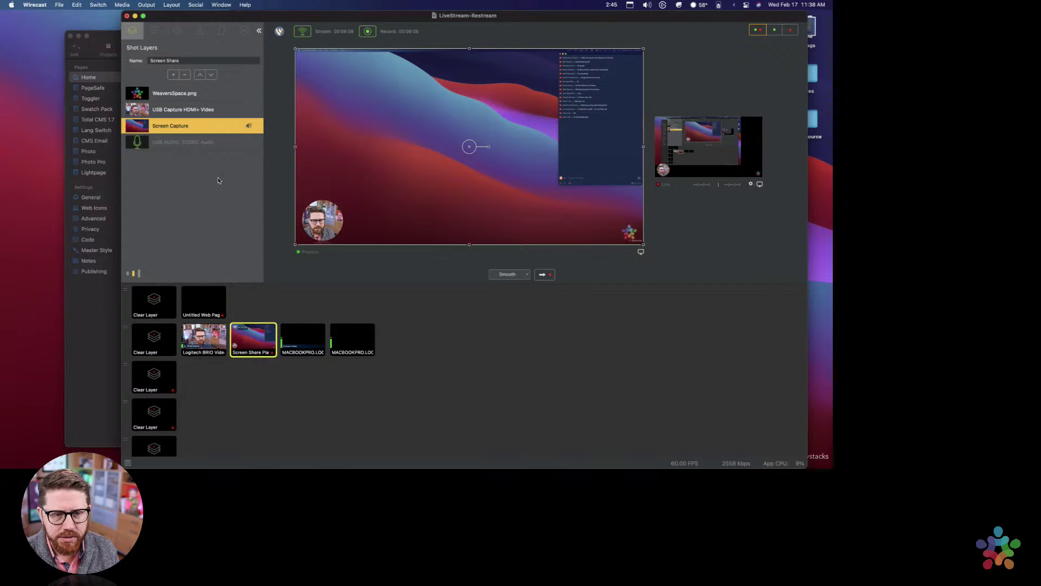
Step: Replace the Screen Capture layer with a new screen capture of the monitor and move the Wirecast window off the shared display
{"action": "right_click", "coordinate": [178, 126]}
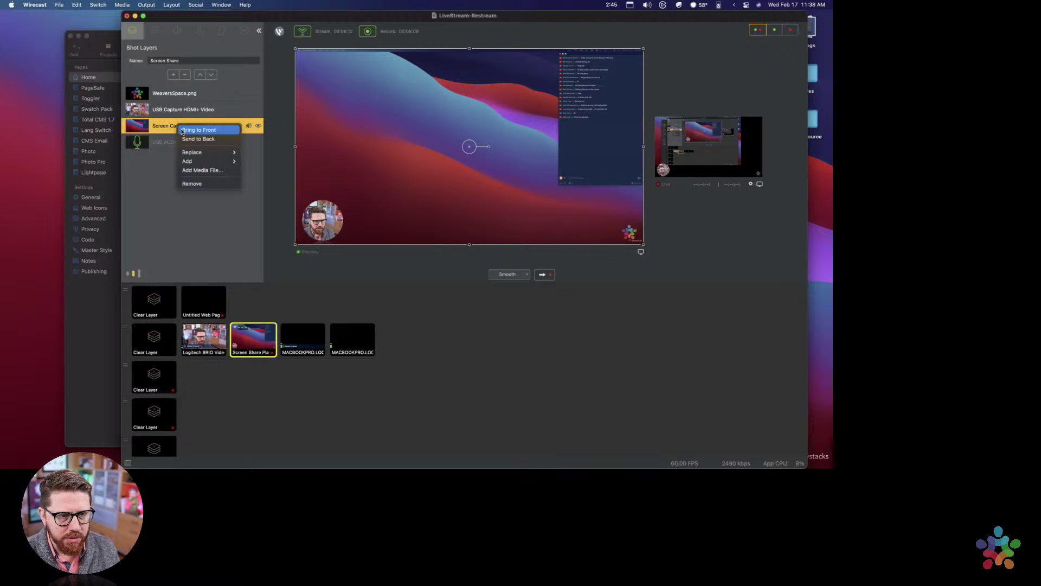
{"action": "mouse_move", "coordinate": [200, 152]}
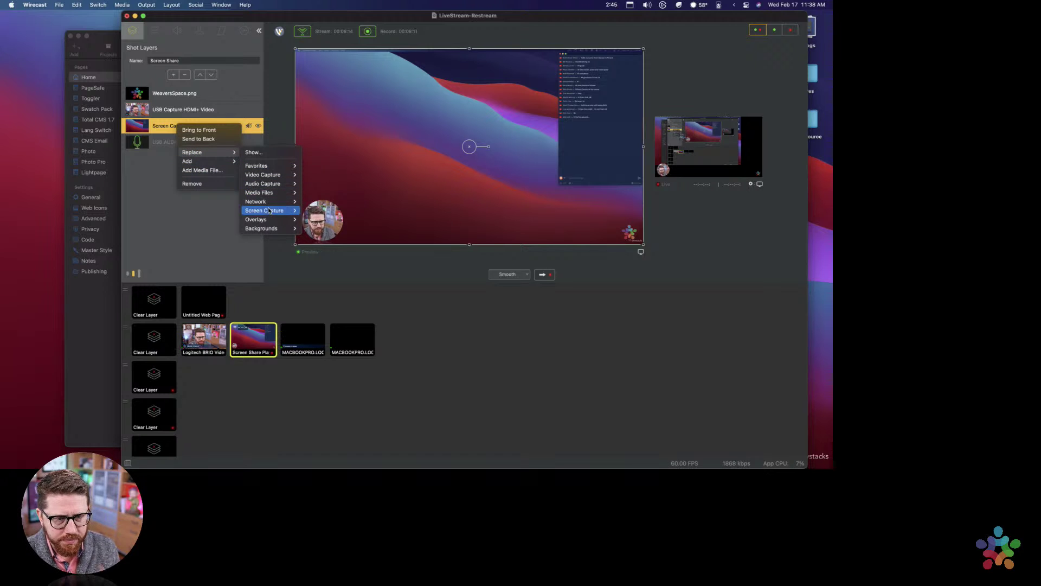
{"action": "mouse_move", "coordinate": [270, 211]}
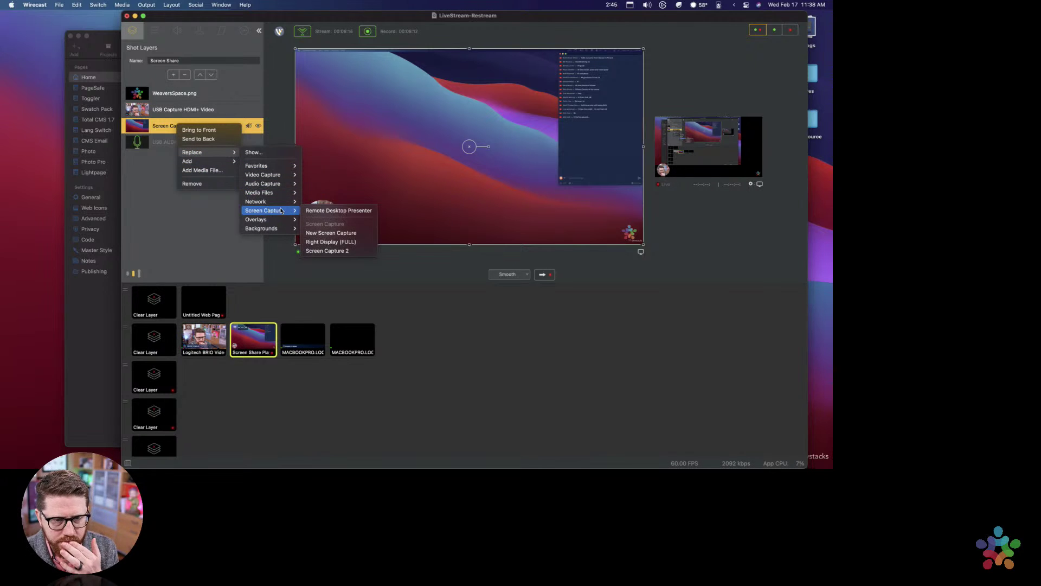
{"action": "left_click", "coordinate": [333, 233]}
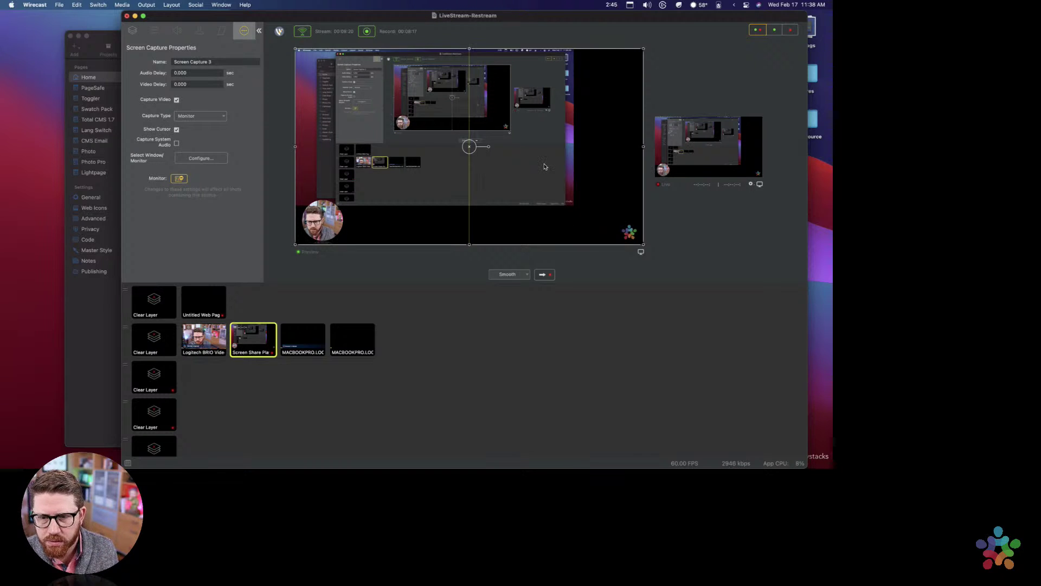
{"action": "left_click", "coordinate": [154, 30]}
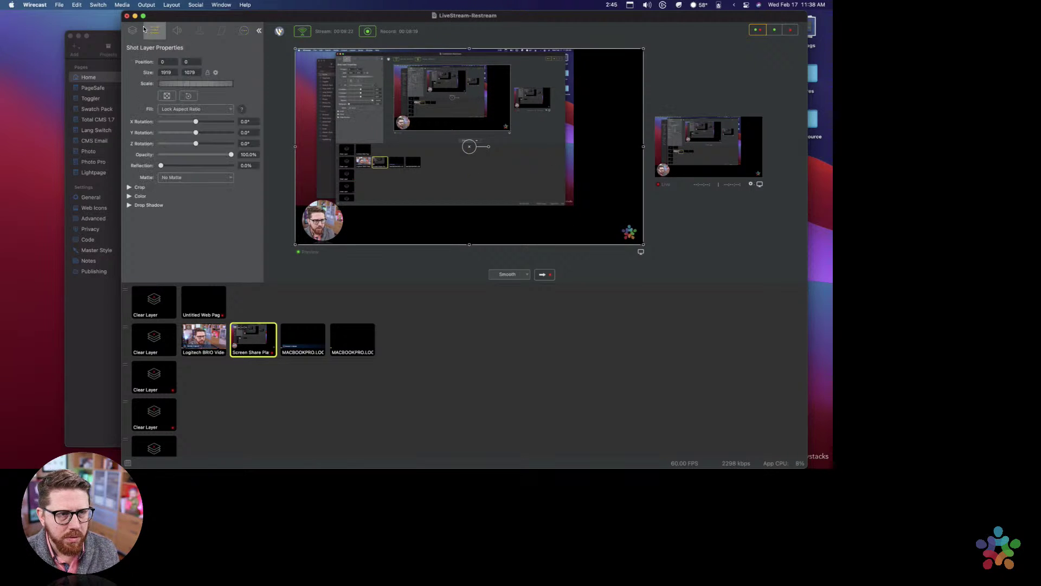
{"action": "left_click", "coordinate": [133, 30]}
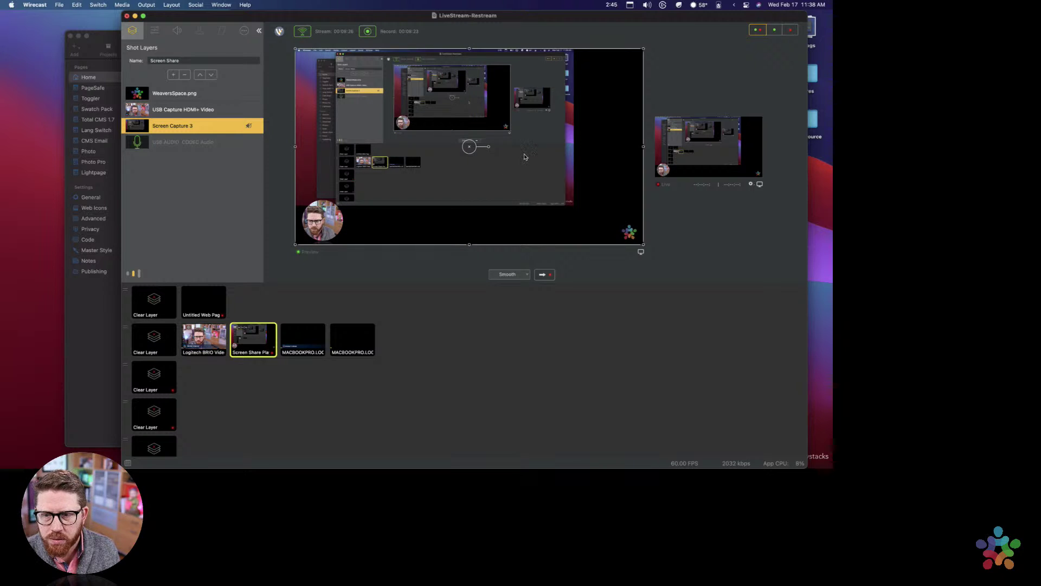
{"action": "left_click_drag", "start_coordinate": [553, 17], "coordinate": [0, 152]}
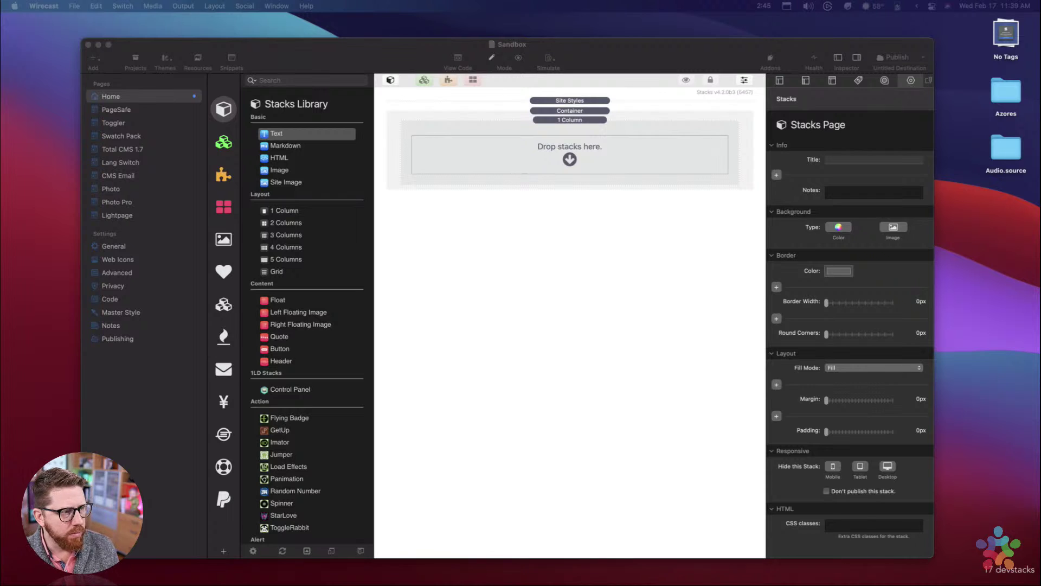
Step: Close the Sandbox project in RapidWeaver
{"action": "left_click", "coordinate": [353, 53]}
{"action": "left_click_drag", "start_coordinate": [353, 52], "coordinate": [368, 44]}
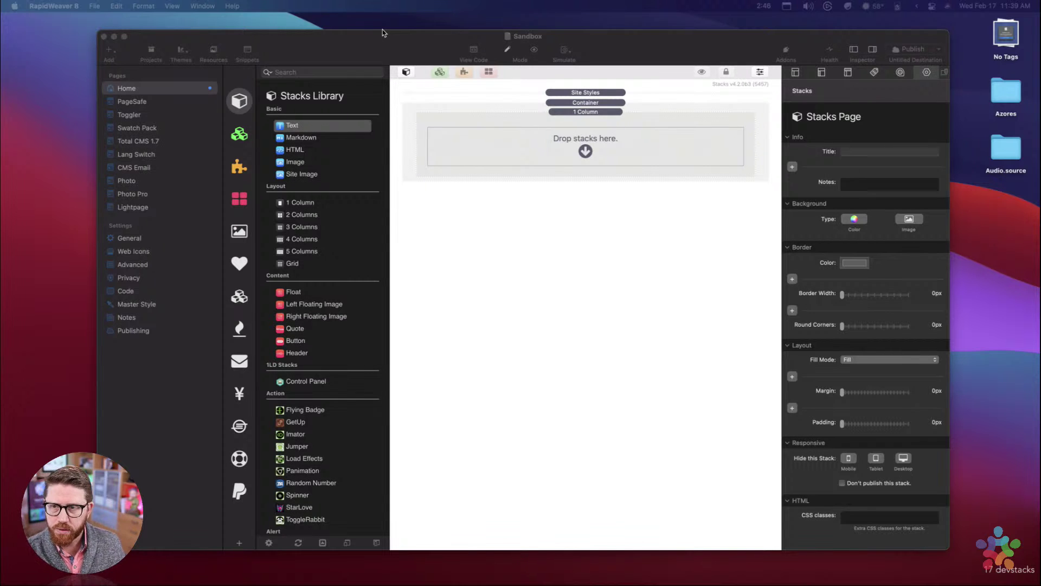
{"action": "left_click_drag", "start_coordinate": [383, 46], "coordinate": [368, 53]}
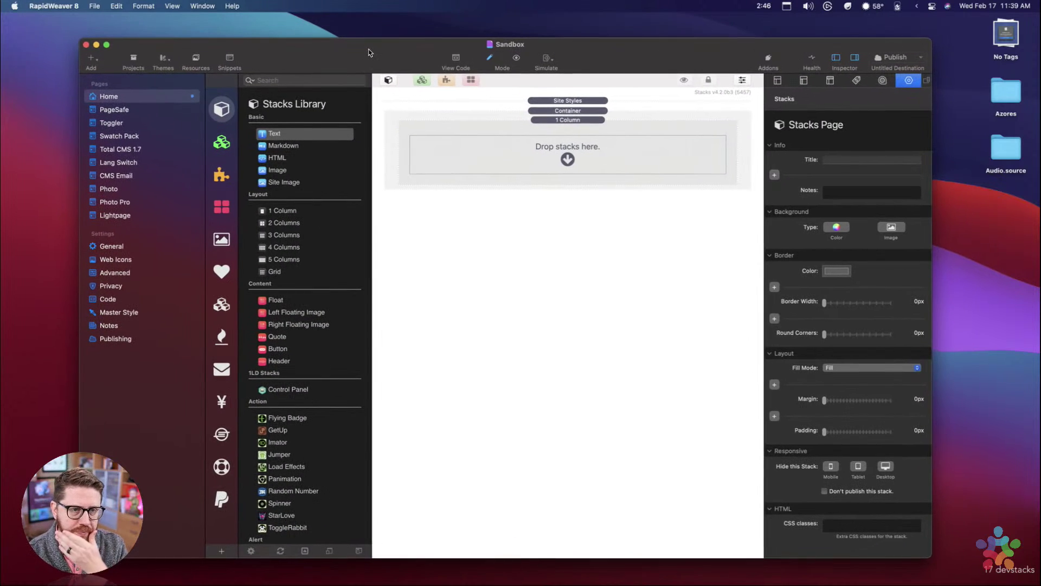
{"action": "left_click", "coordinate": [86, 46]}
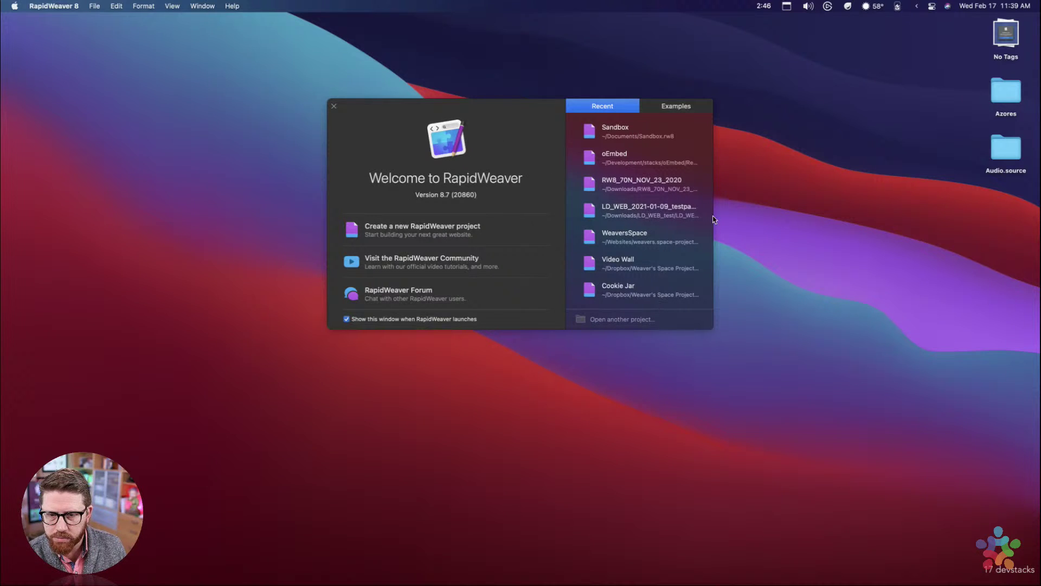
Step: Search the Alfred launcher for "rw foun" and open the FoundationStacksDemo.rw8 project
{"action": "left_click", "coordinate": [740, 207]}
{"action": "key", "text": "alt+space"}
{"action": "type", "text": "rw"}
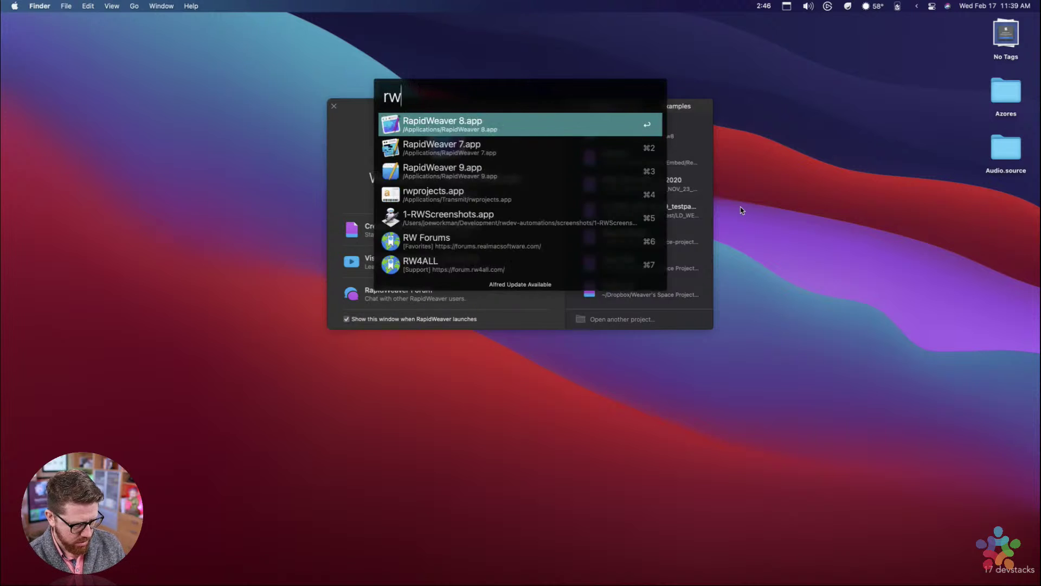
{"action": "type", "text": "w8"}
{"action": "key", "text": "BackSpace"}
{"action": "key", "text": "BackSpace"}
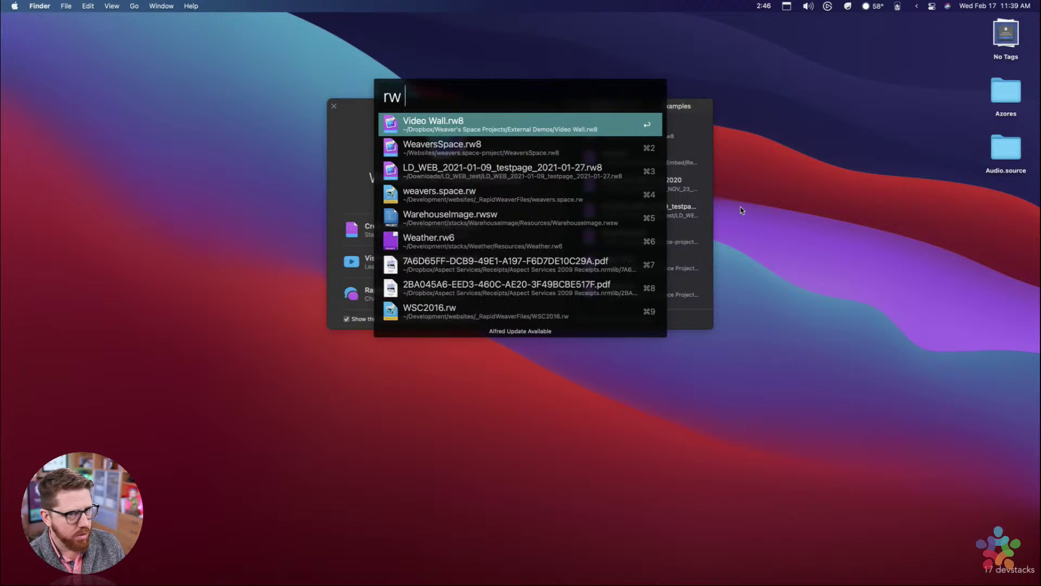
{"action": "type", "text": "foun"}
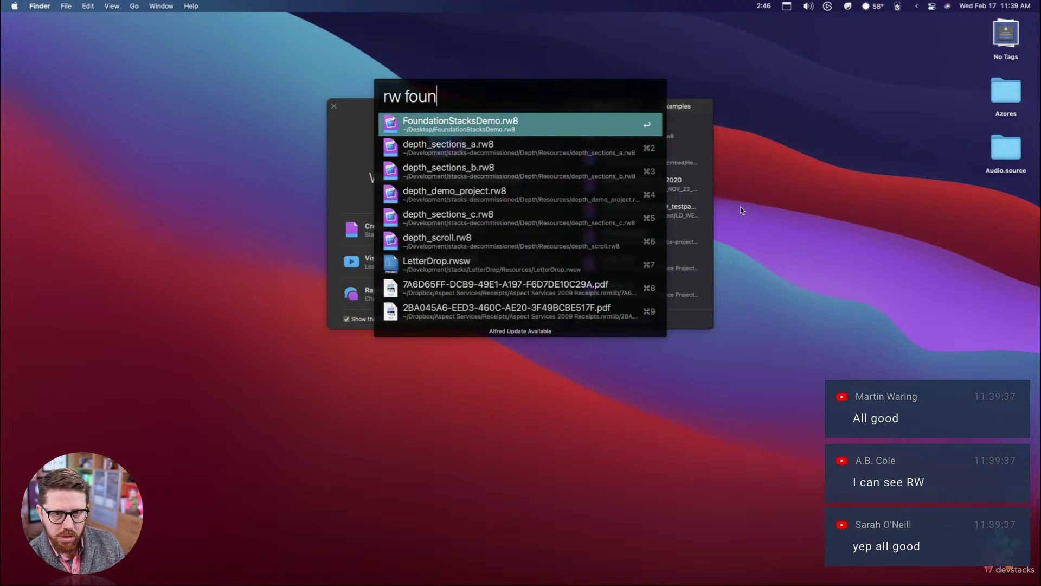
{"action": "key", "text": "Return"}
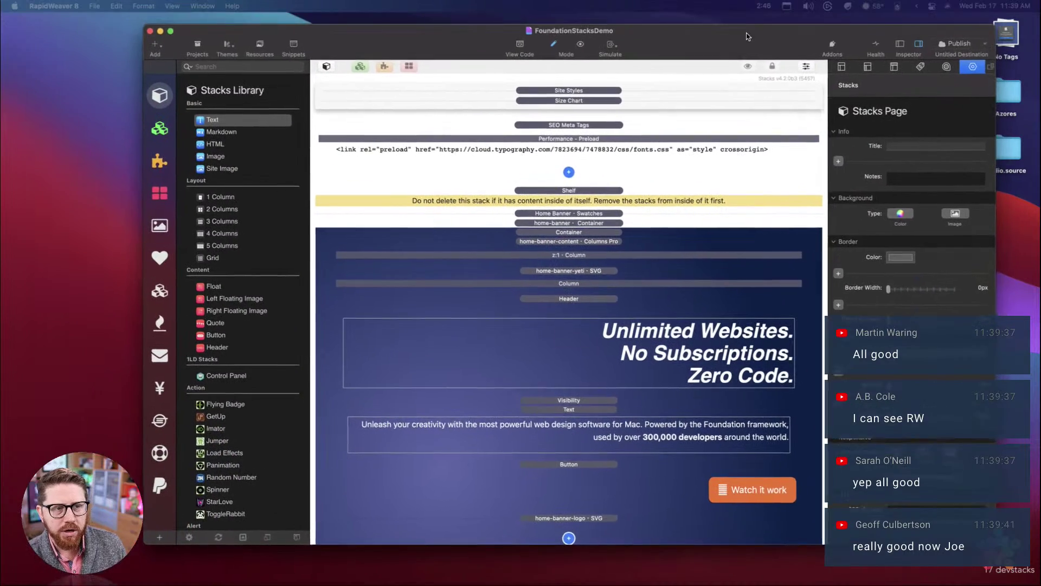
Step: Move the FoundationStacksDemo project window clear of the desktop icons
{"action": "left_click_drag", "start_coordinate": [741, 34], "coordinate": [709, 40]}
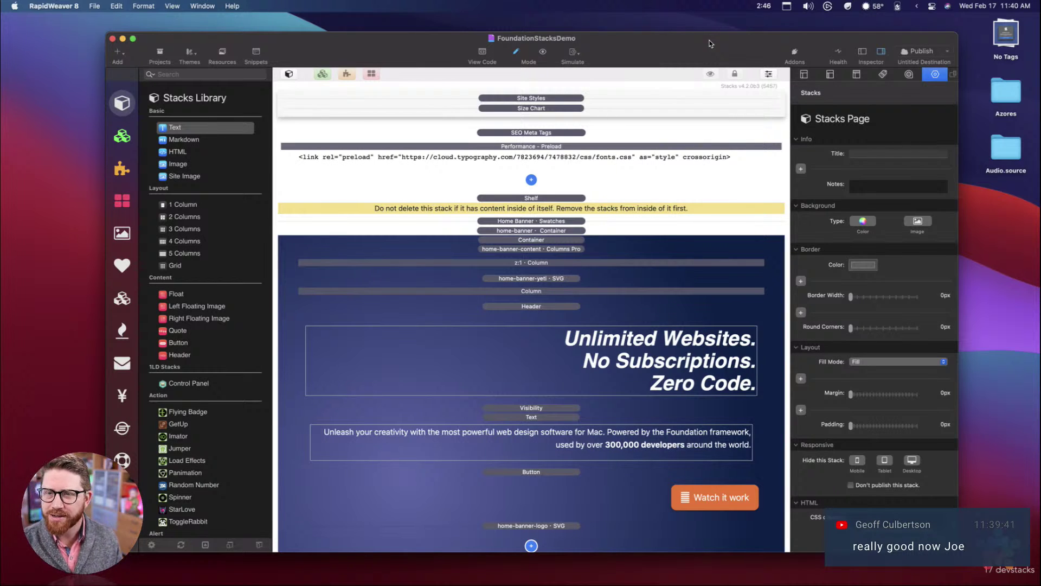
{"action": "left_click_drag", "start_coordinate": [710, 44], "coordinate": [678, 34]}
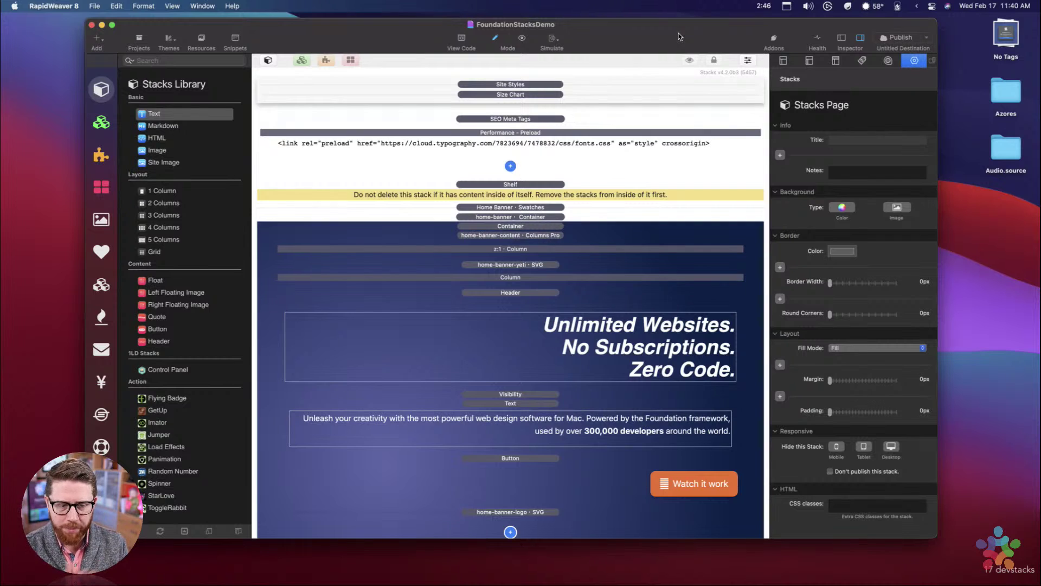
{"action": "left_click_drag", "start_coordinate": [596, 33], "coordinate": [616, 37]}
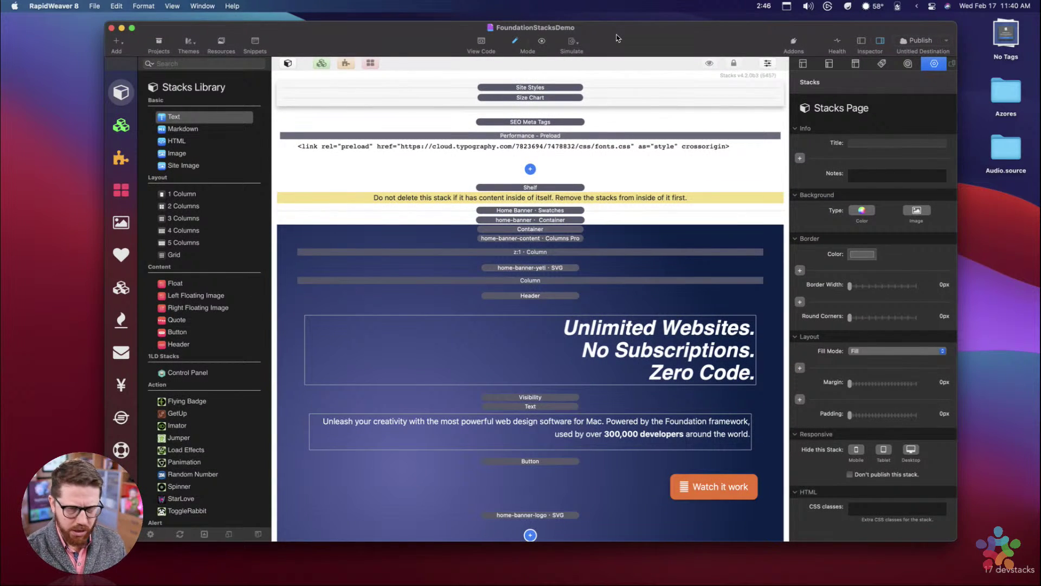
Step: Preview the page in Safari, close the preview, and reposition the project window
{"action": "key", "text": "super+alt+p"}
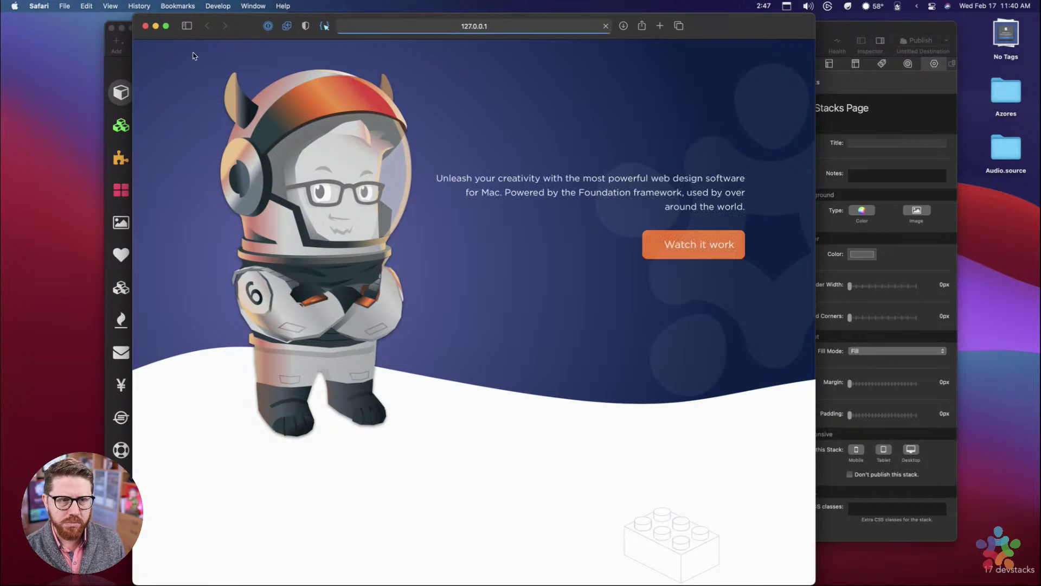
{"action": "key", "text": "super+w"}
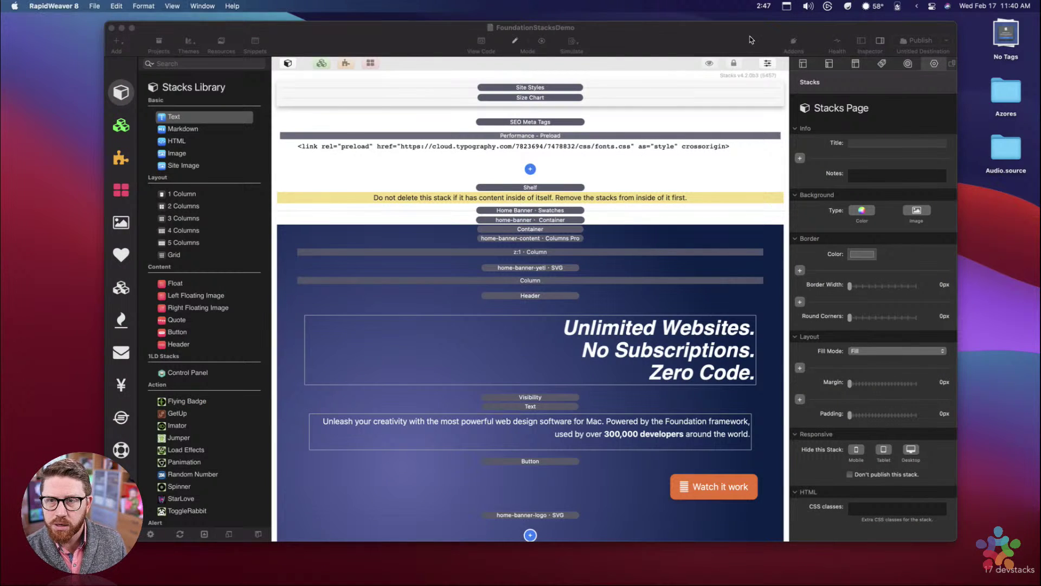
{"action": "left_click_drag", "start_coordinate": [863, 52], "coordinate": [873, 57]}
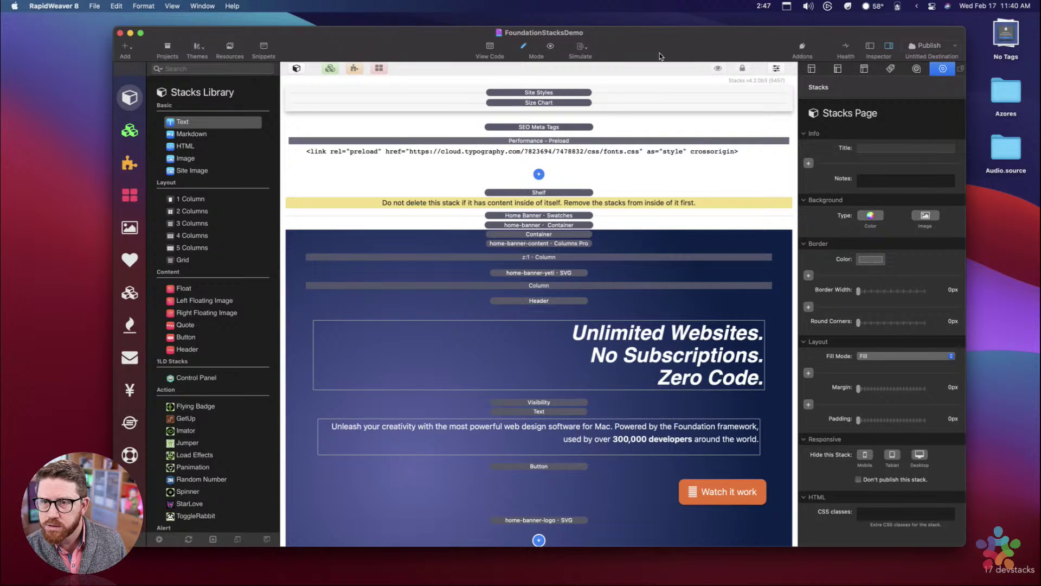
Step: Open the page in an iPhone X simulator window, and move it and the project window apart
{"action": "left_click", "coordinate": [579, 48]}
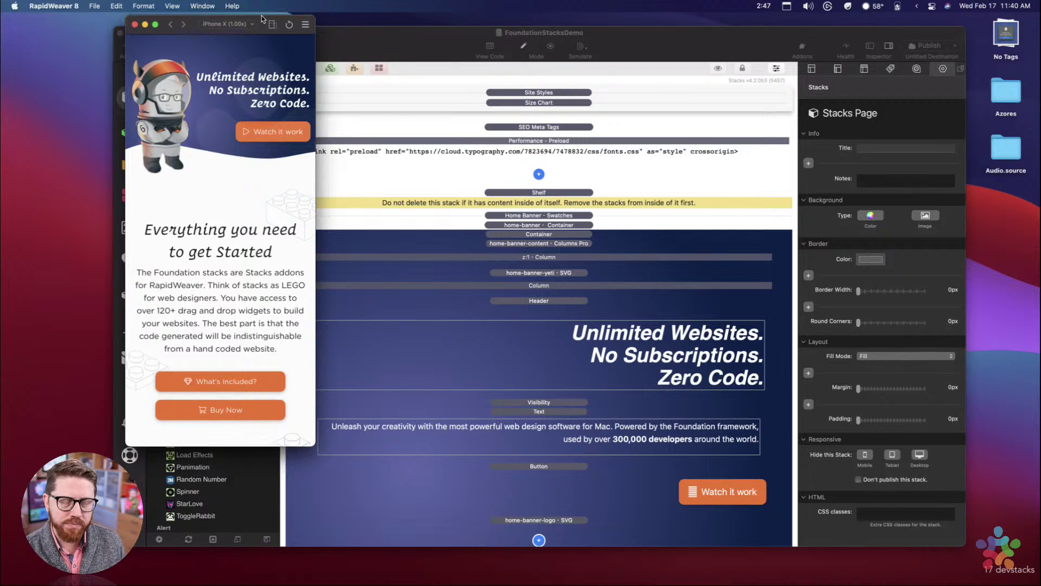
{"action": "left_click_drag", "start_coordinate": [262, 17], "coordinate": [272, 37]}
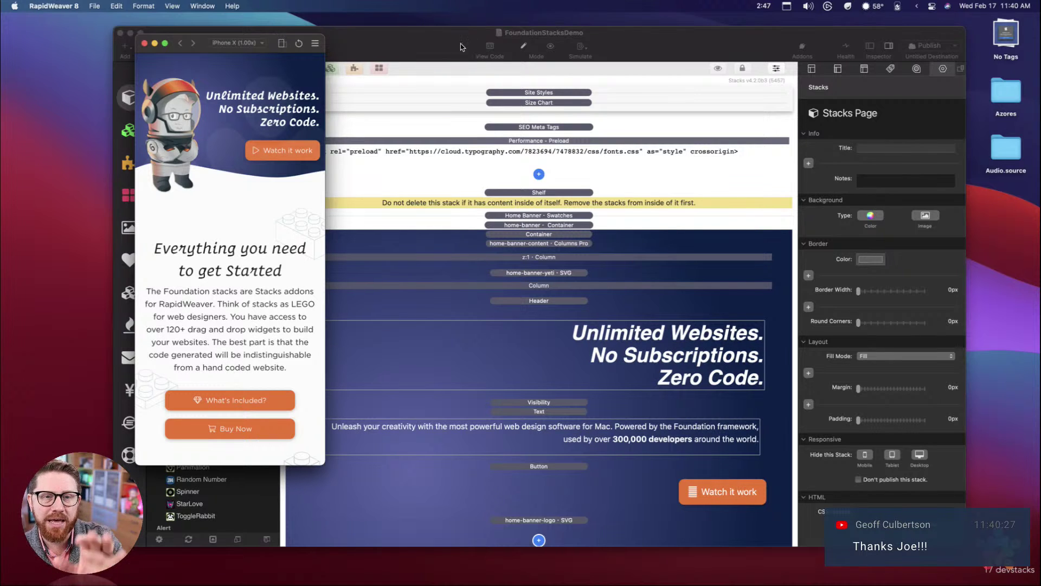
{"action": "left_click_drag", "start_coordinate": [460, 44], "coordinate": [459, 34]}
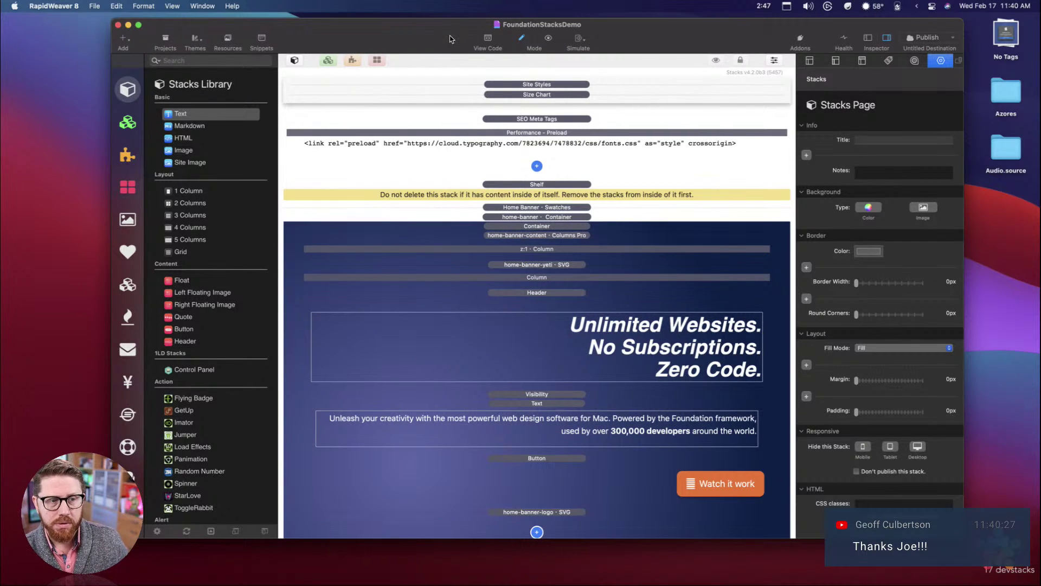
{"action": "left_click_drag", "start_coordinate": [459, 34], "coordinate": [412, 40]}
Step: Add a second macOS desktop space and move the iPhone X simulator window onto it
{"action": "key", "text": "ctrl+Up"}
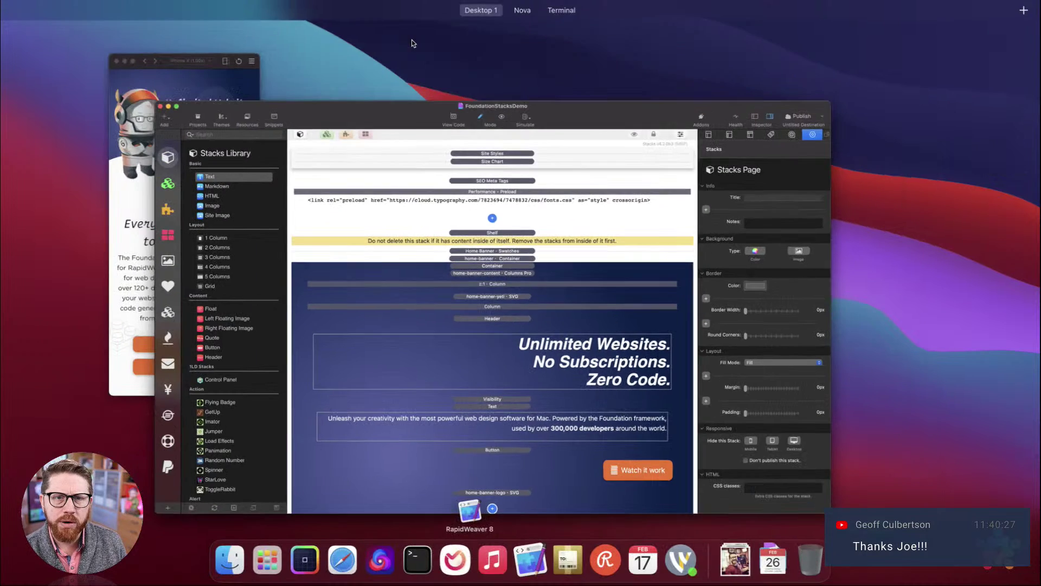
{"action": "left_click", "coordinate": [1016, 41]}
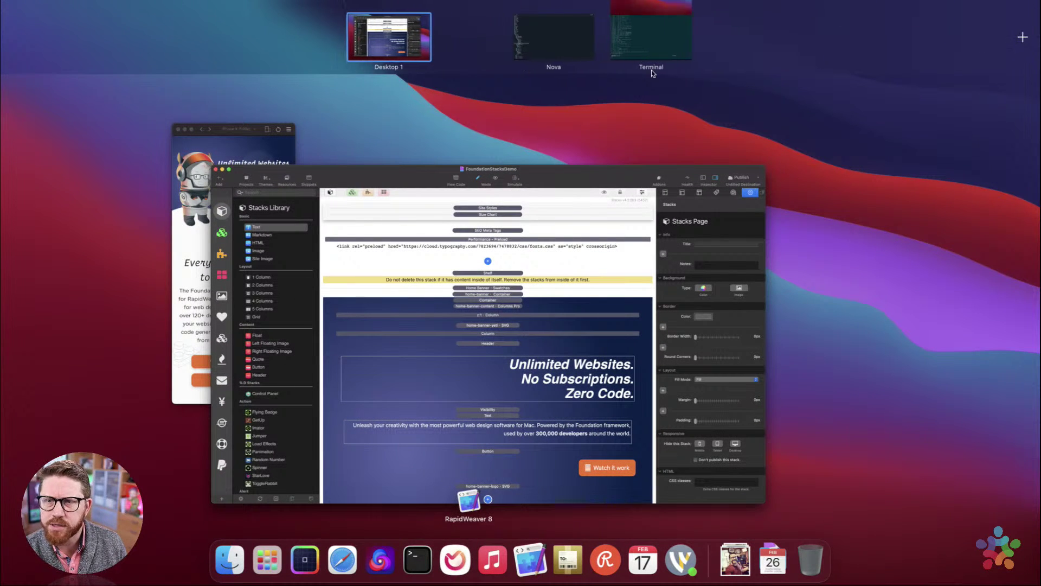
{"action": "left_click_drag", "start_coordinate": [247, 167], "coordinate": [467, 38]}
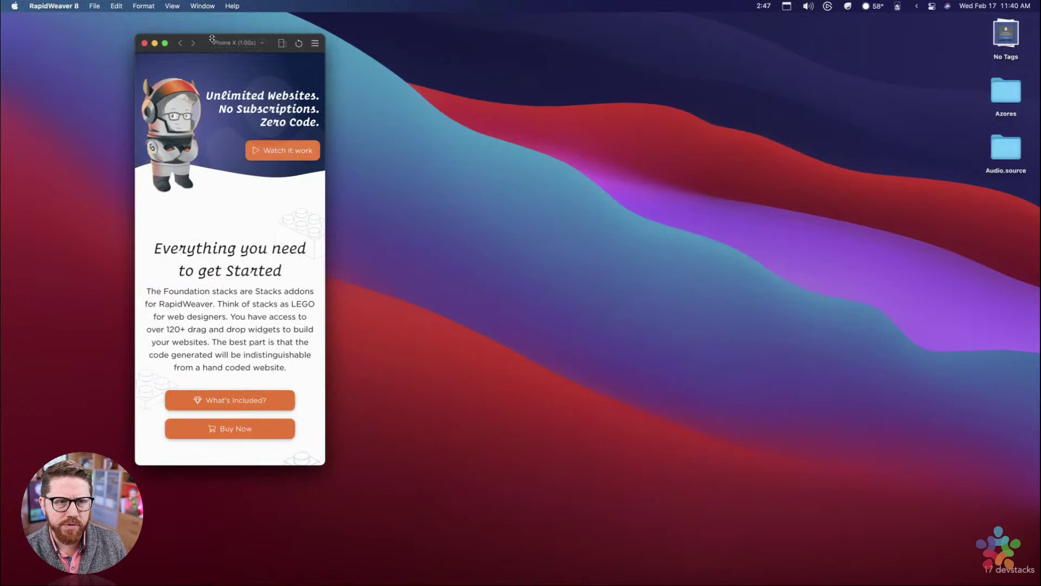
Step: Compare the project window and the iPhone X simulator by switching back and forth between their desktops
{"action": "key", "text": "ctrl+Left"}
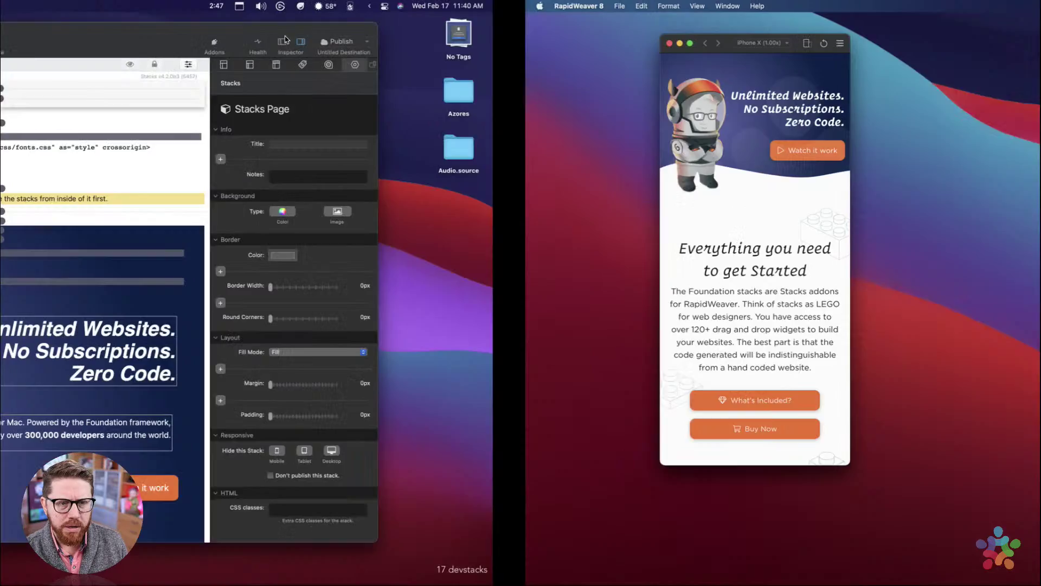
{"action": "key", "text": "ctrl+Right"}
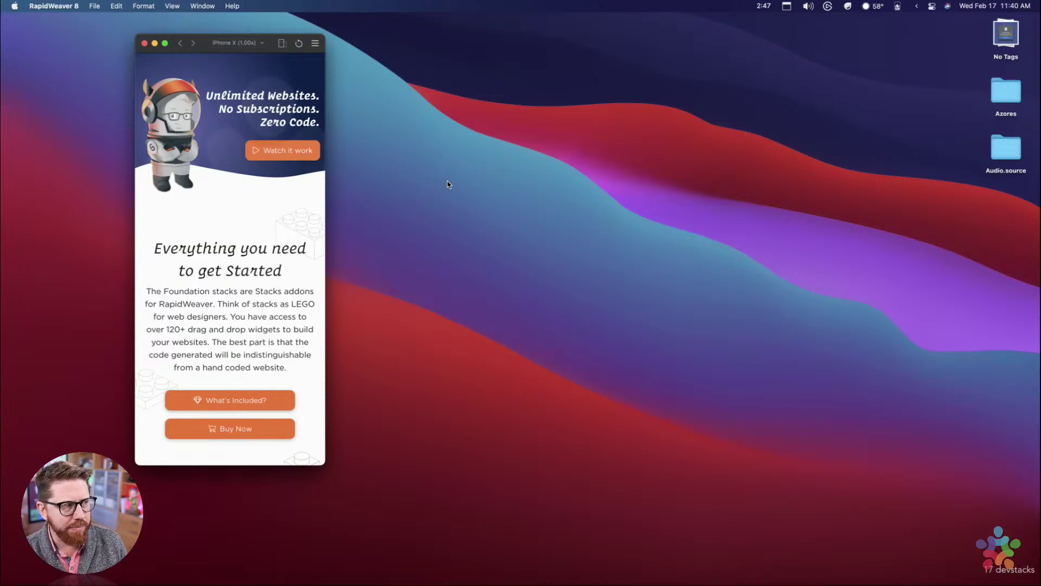
{"action": "key", "text": "ctrl+Left"}
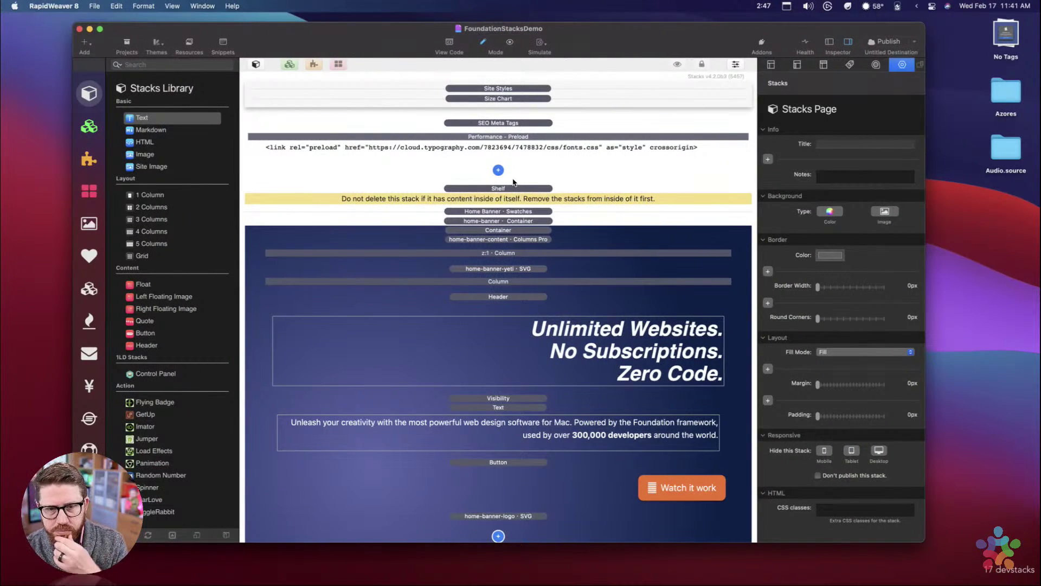
{"action": "key", "text": "ctrl+Right"}
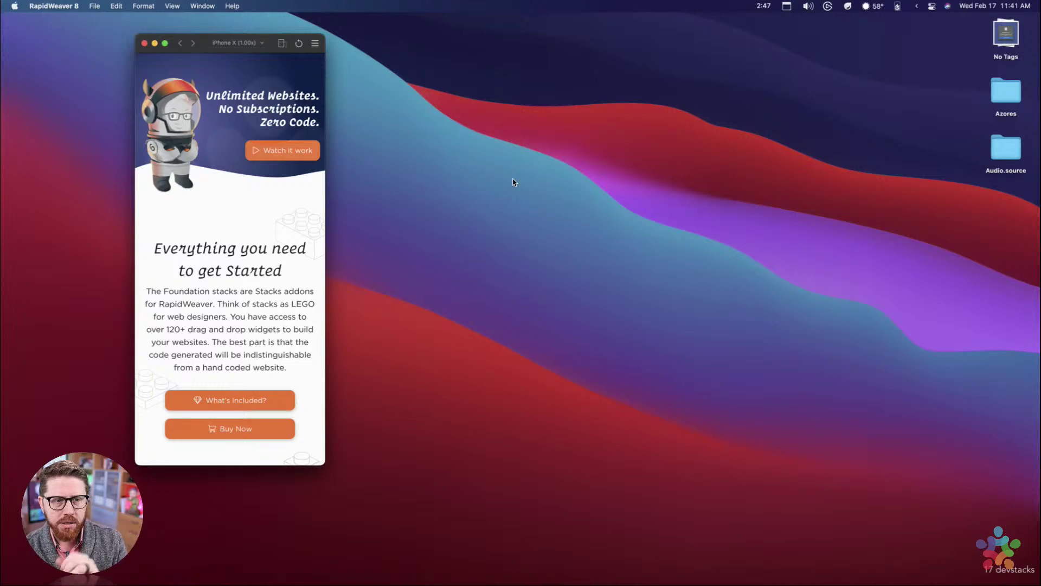
{"action": "key", "text": "ctrl+Left"}
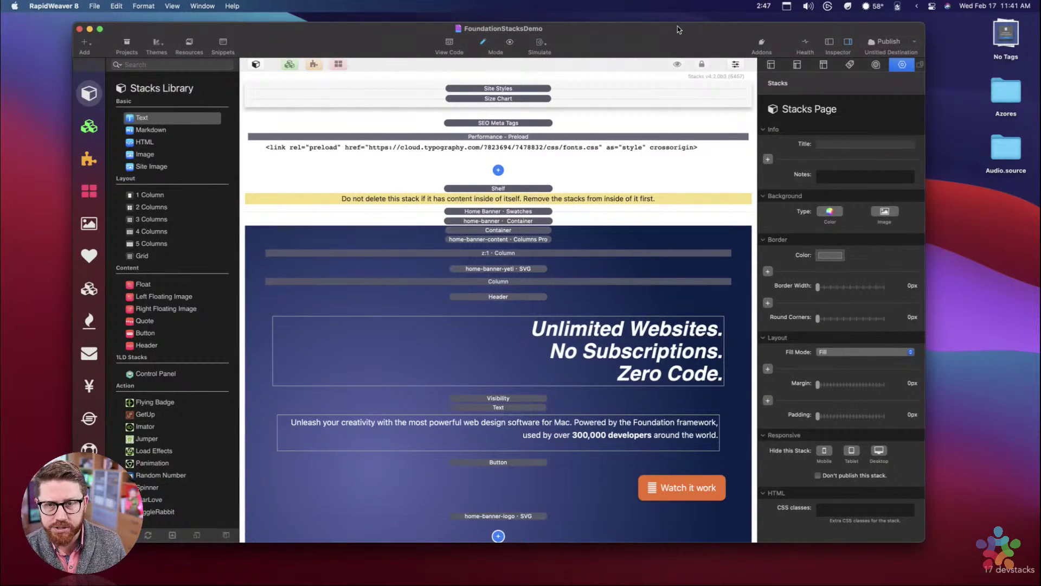
{"action": "key", "text": "ctrl+Right"}
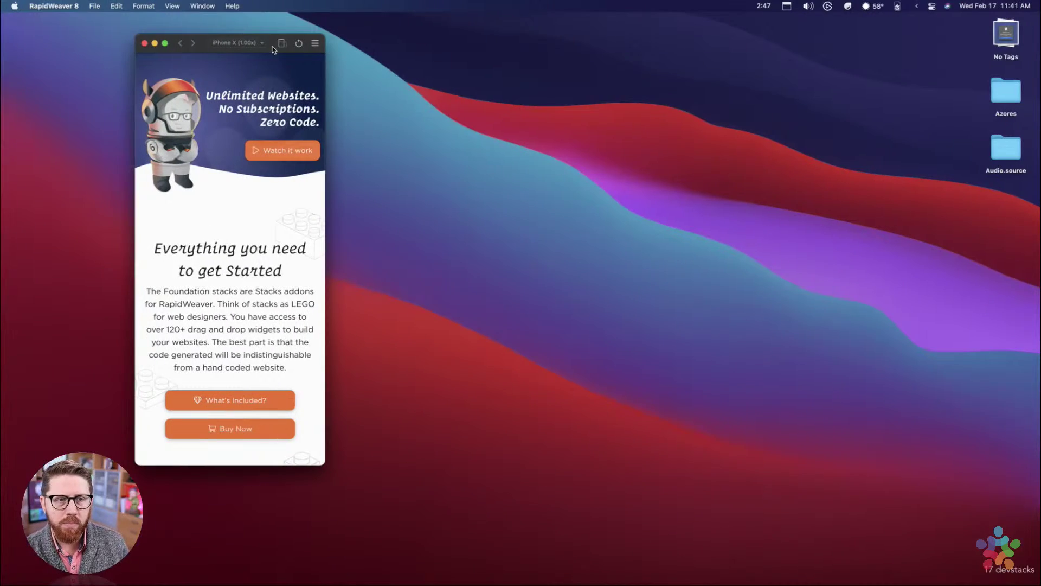
Step: Reposition the iPhone X simulator window and load the Default Preview window layout
{"action": "left_click_drag", "start_coordinate": [273, 46], "coordinate": [285, 59]}
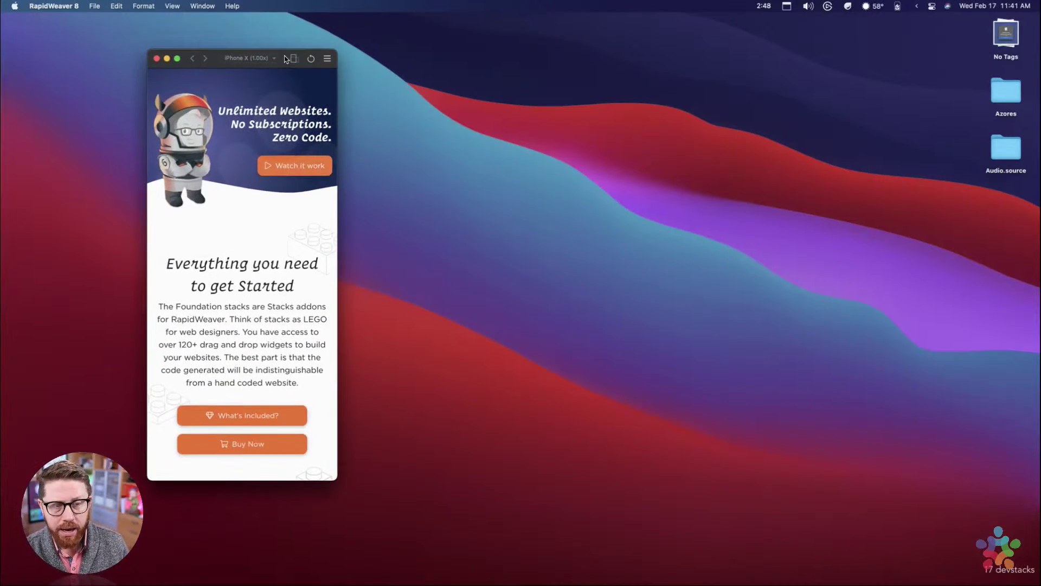
{"action": "left_click", "coordinate": [328, 60]}
{"action": "left_click", "coordinate": [317, 63]}
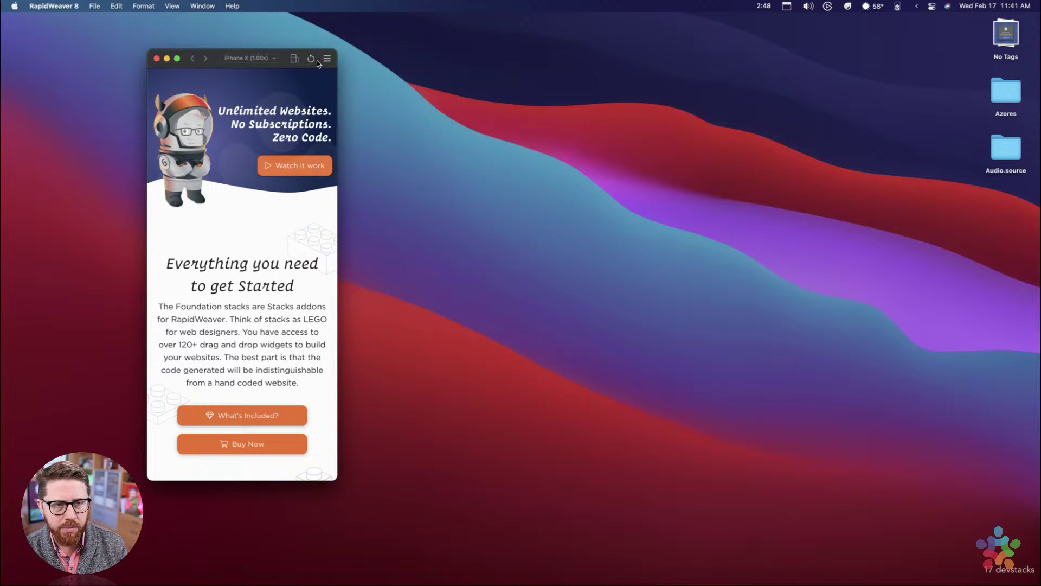
{"action": "left_click", "coordinate": [327, 60]}
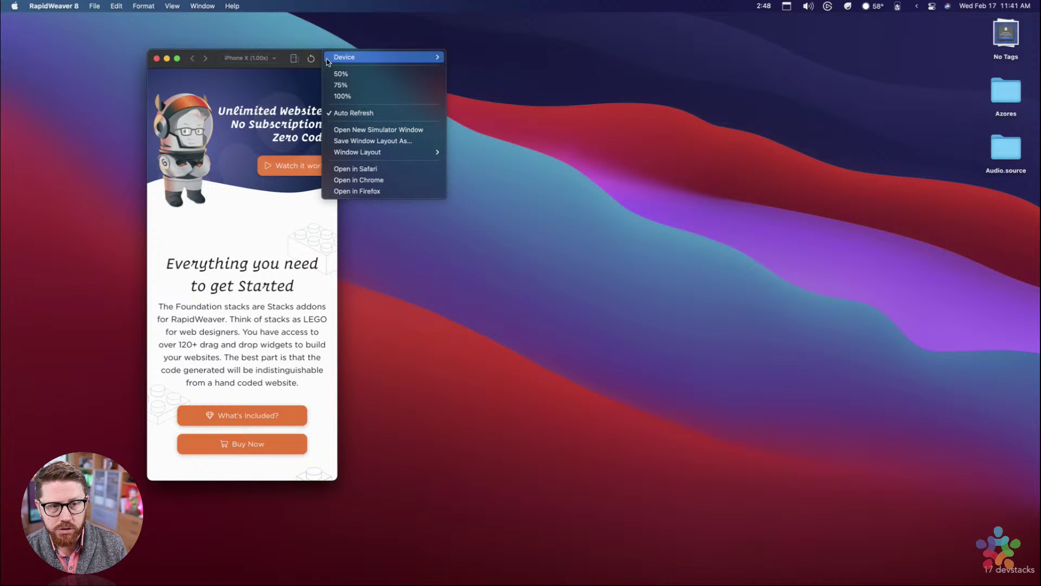
{"action": "mouse_move", "coordinate": [362, 155]}
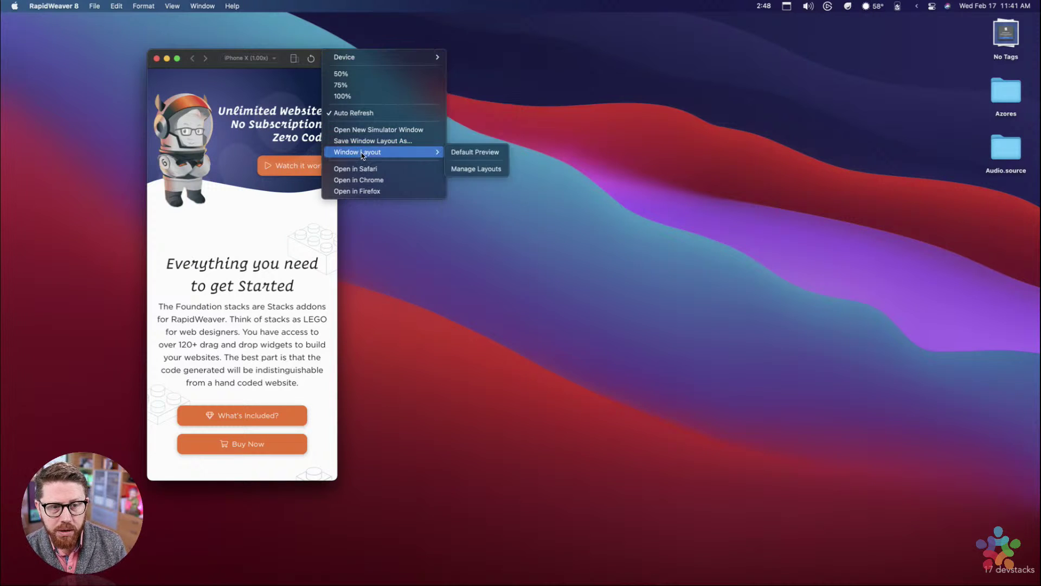
{"action": "left_click", "coordinate": [482, 152]}
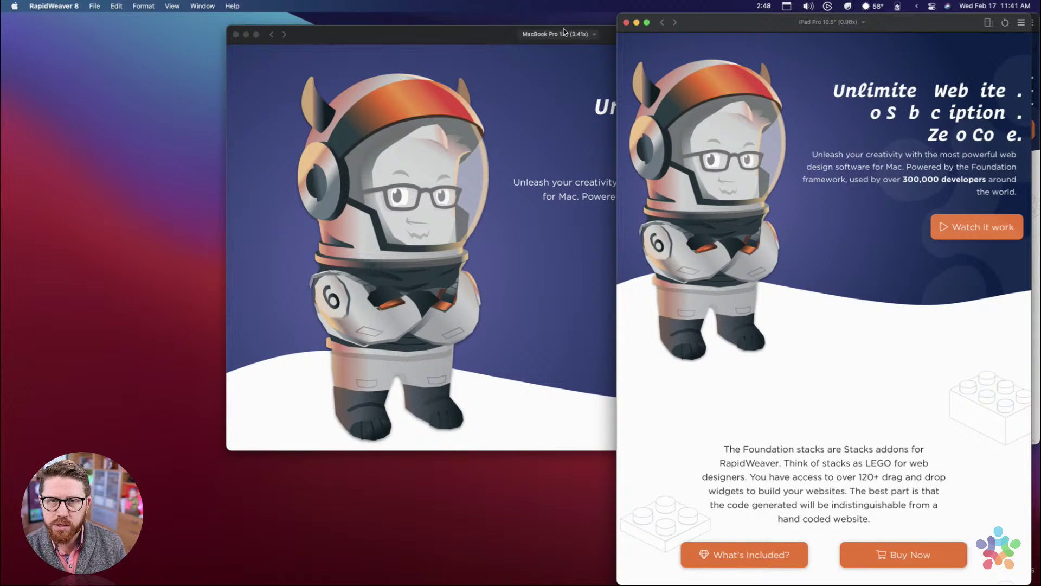
Step: Move the MacBook Pro 13" and iPad Pro 10.5" simulator windows so the iPhone X simulator is uncovered
{"action": "left_click_drag", "start_coordinate": [454, 33], "coordinate": [242, 122]}
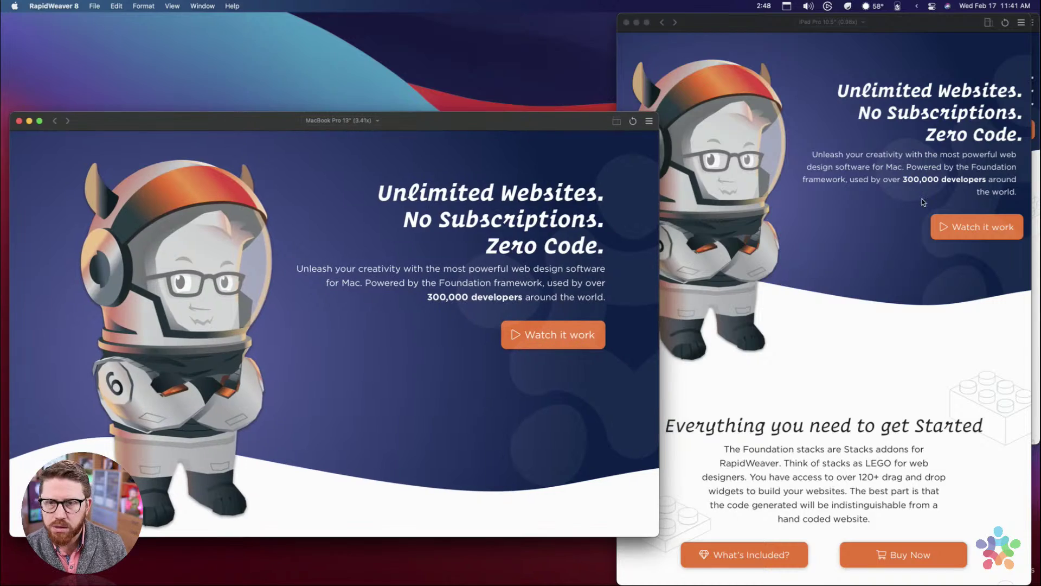
{"action": "key", "text": "ctrl+Up"}
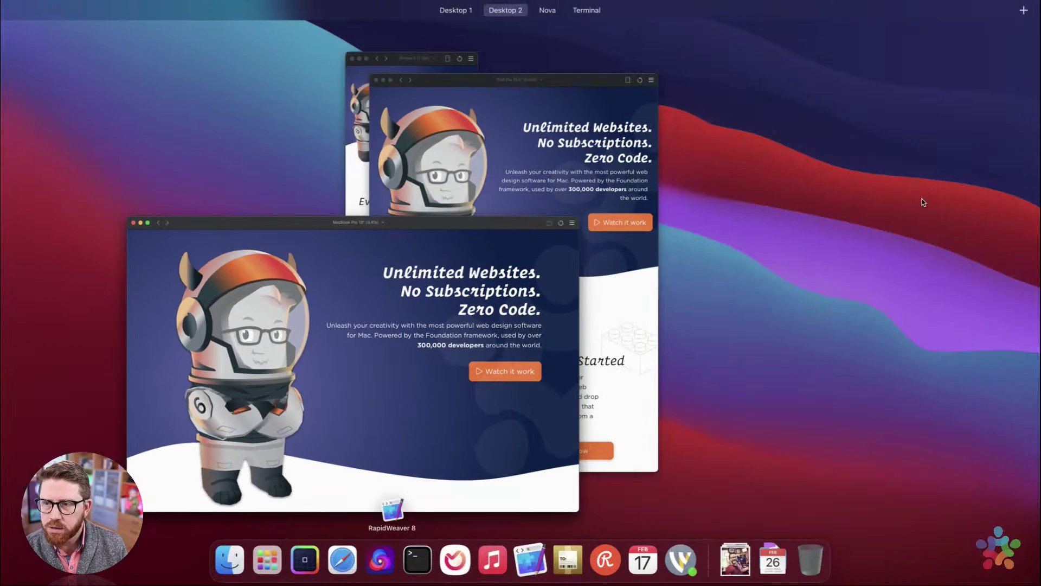
{"action": "left_click", "coordinate": [364, 91]}
{"action": "left_click_drag", "start_coordinate": [735, 20], "coordinate": [566, 3]}
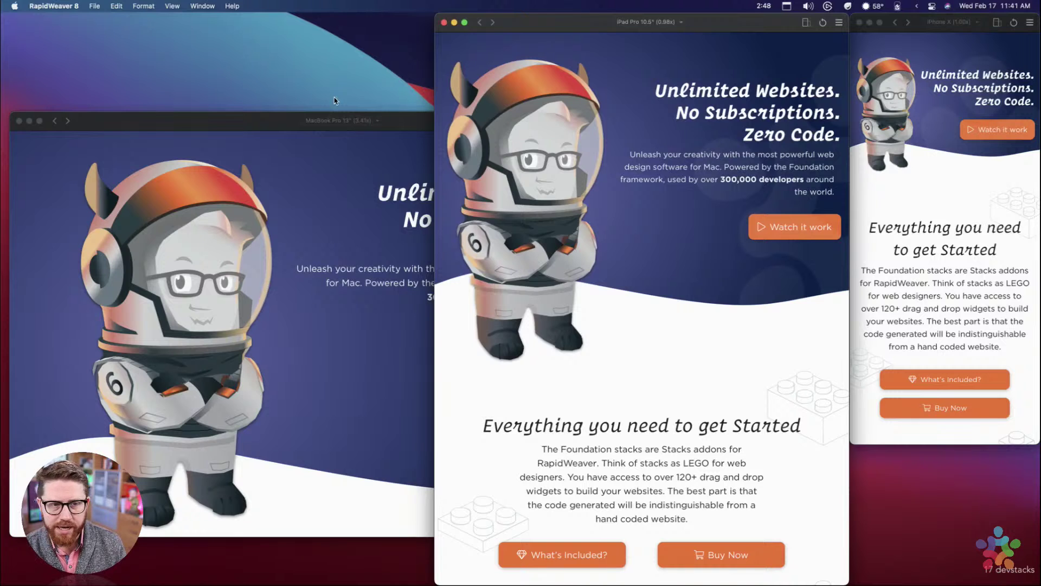
{"action": "left_click", "coordinate": [311, 165]}
{"action": "left_click", "coordinate": [786, 346]}
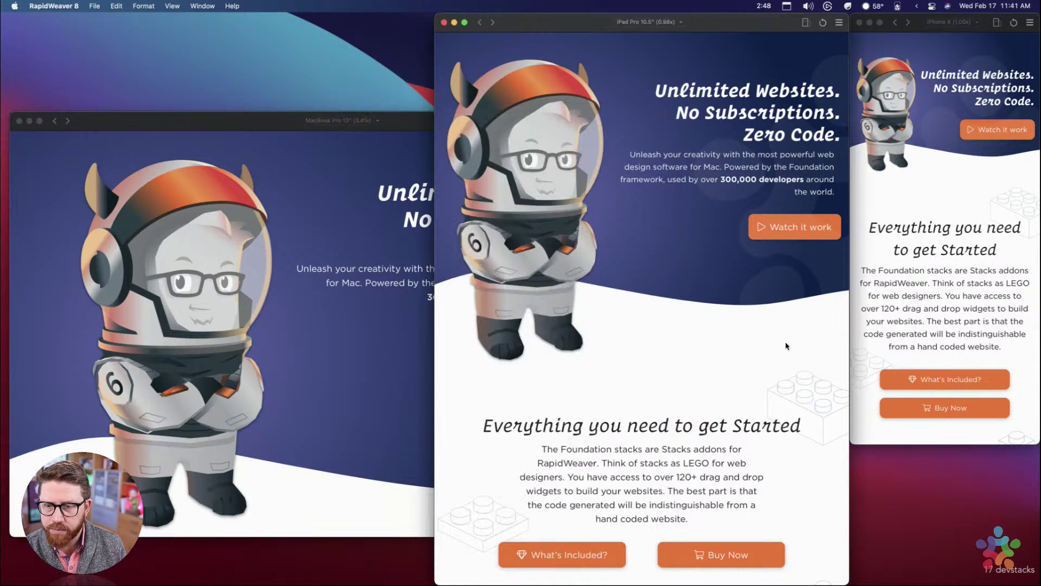
Step: Scale the iPad Pro 10.5" simulator to about 0.62x, shrink the iPhone X simulator, and place them side by side
{"action": "left_click_drag", "start_coordinate": [845, 583], "coordinate": [695, 379]}
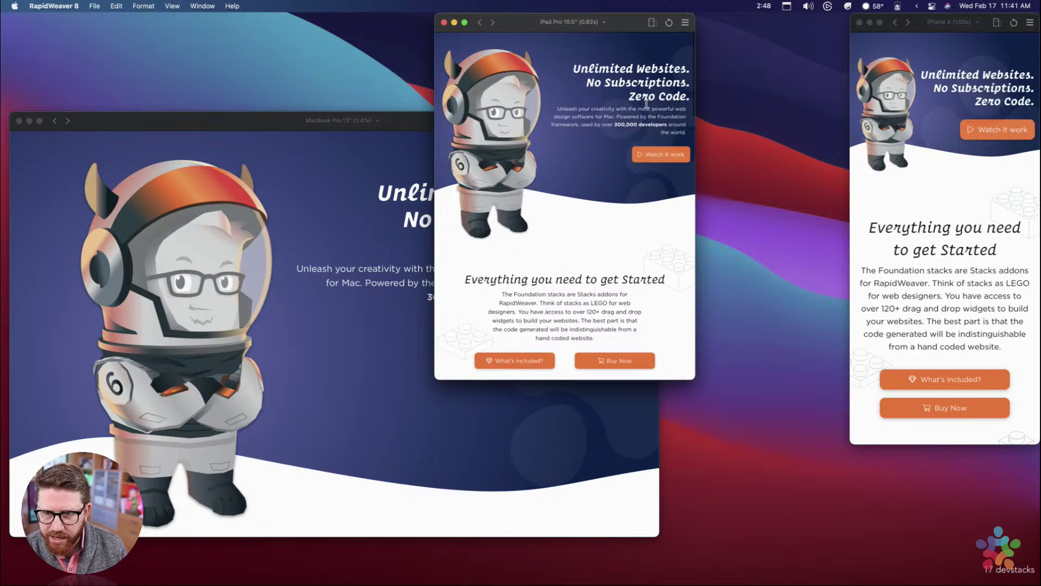
{"action": "left_click_drag", "start_coordinate": [919, 16], "coordinate": [768, 14]}
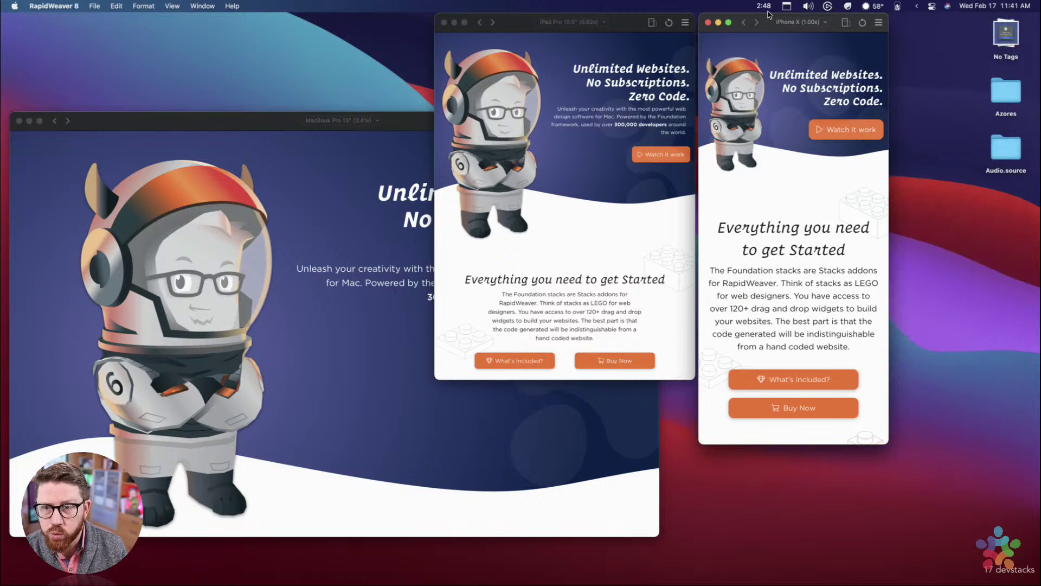
{"action": "left_click_drag", "start_coordinate": [889, 448], "coordinate": [860, 417]}
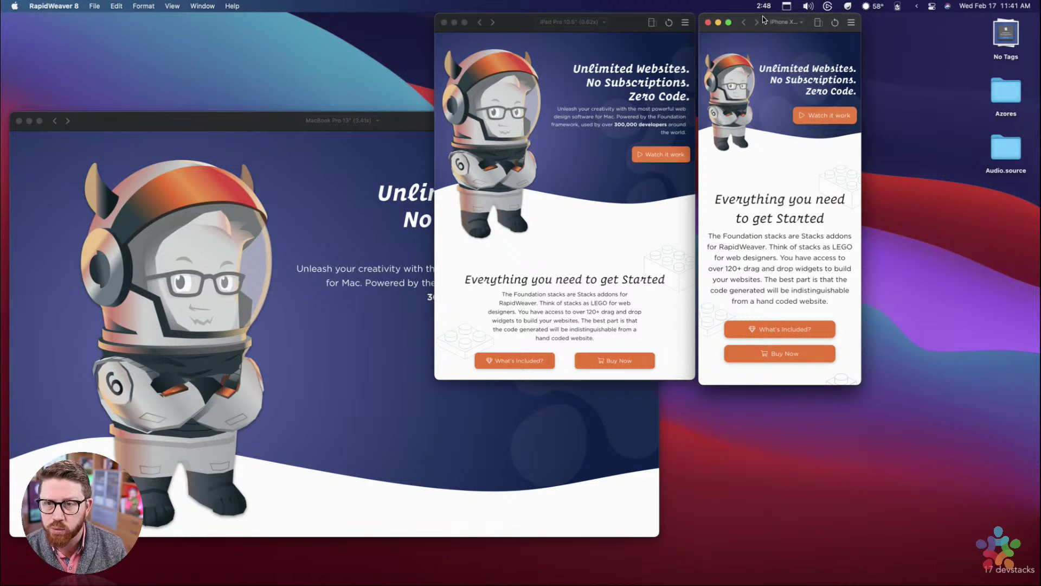
{"action": "left_click_drag", "start_coordinate": [764, 20], "coordinate": [879, 18]}
{"action": "left_click_drag", "start_coordinate": [613, 21], "coordinate": [731, 21]}
Step: Scale the MacBook Pro 13" simulator to about 0.82x and line it up beside the iPad simulator
{"action": "left_click", "coordinate": [467, 120]}
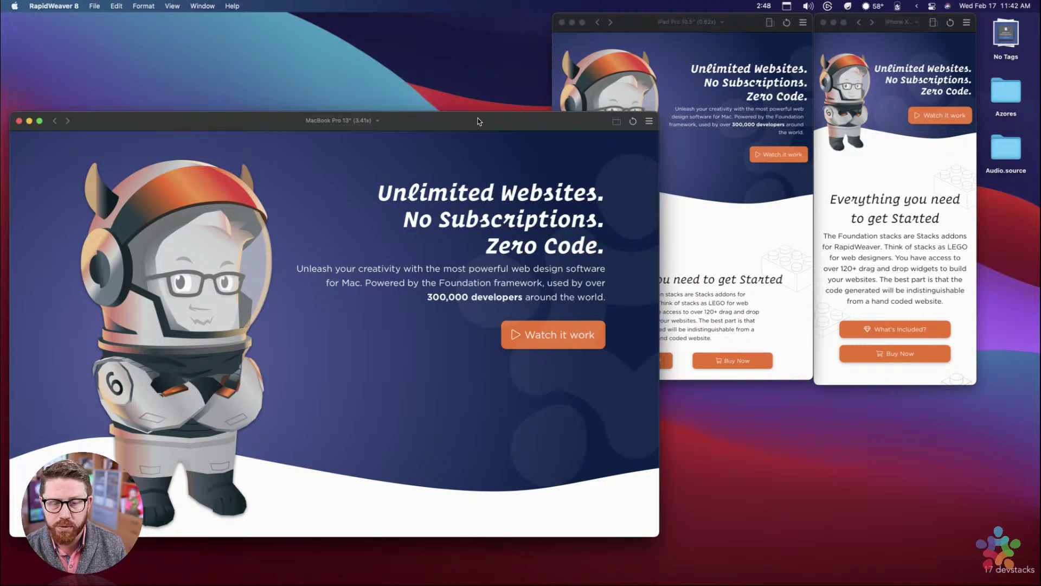
{"action": "left_click_drag", "start_coordinate": [655, 538], "coordinate": [541, 463]}
{"action": "left_click_drag", "start_coordinate": [440, 130], "coordinate": [450, 34]}
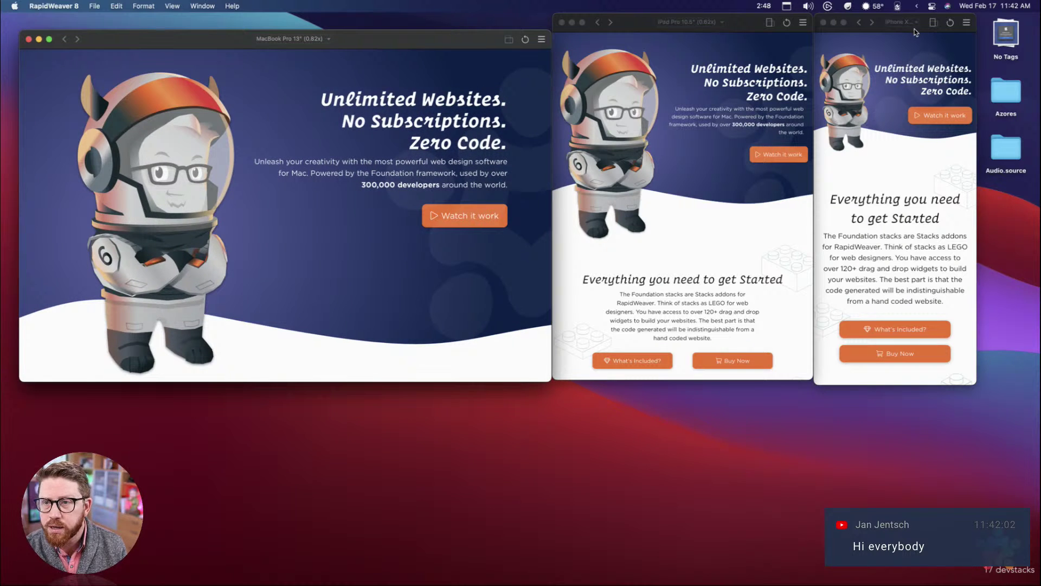
Step: Spread the three simulator windows across the desktop with gaps and slightly reduce the MacBook Pro 13" one to about 0.81x
{"action": "left_click_drag", "start_coordinate": [882, 22], "coordinate": [945, 22]}
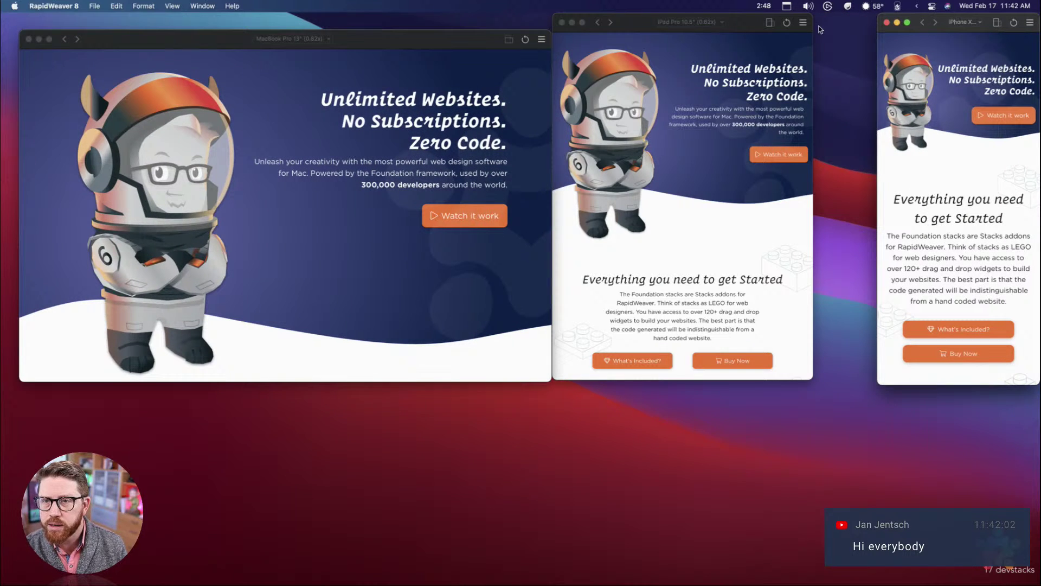
{"action": "left_click", "coordinate": [739, 19]}
{"action": "left_click_drag", "start_coordinate": [739, 19], "coordinate": [770, 18]}
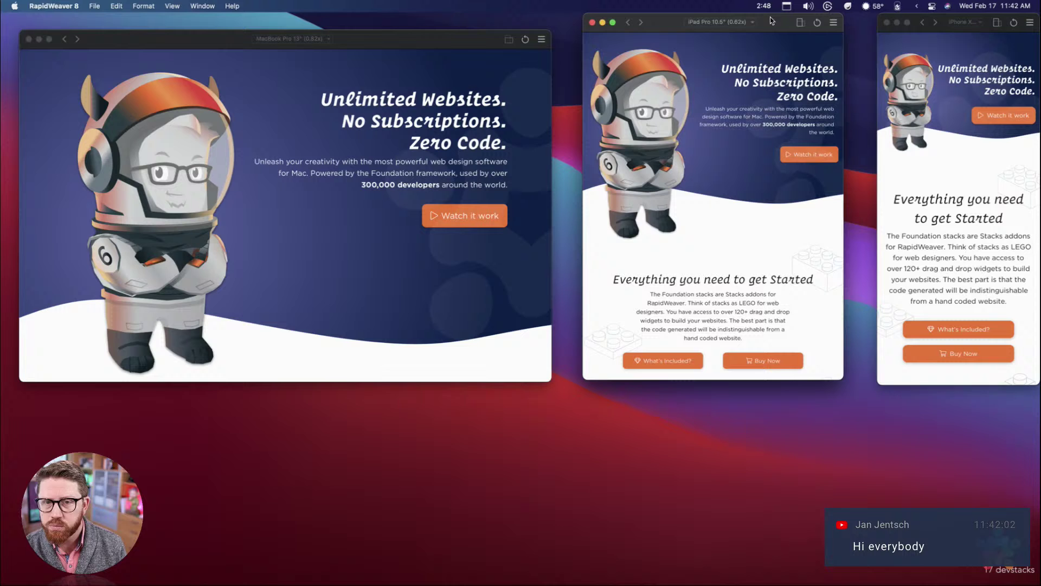
{"action": "left_click", "coordinate": [456, 38]}
{"action": "left_click_drag", "start_coordinate": [548, 384], "coordinate": [565, 373]}
Step: Return to the project desktop and select the Column stack that holds the home banner's Header
{"action": "key", "text": "ctrl+Left"}
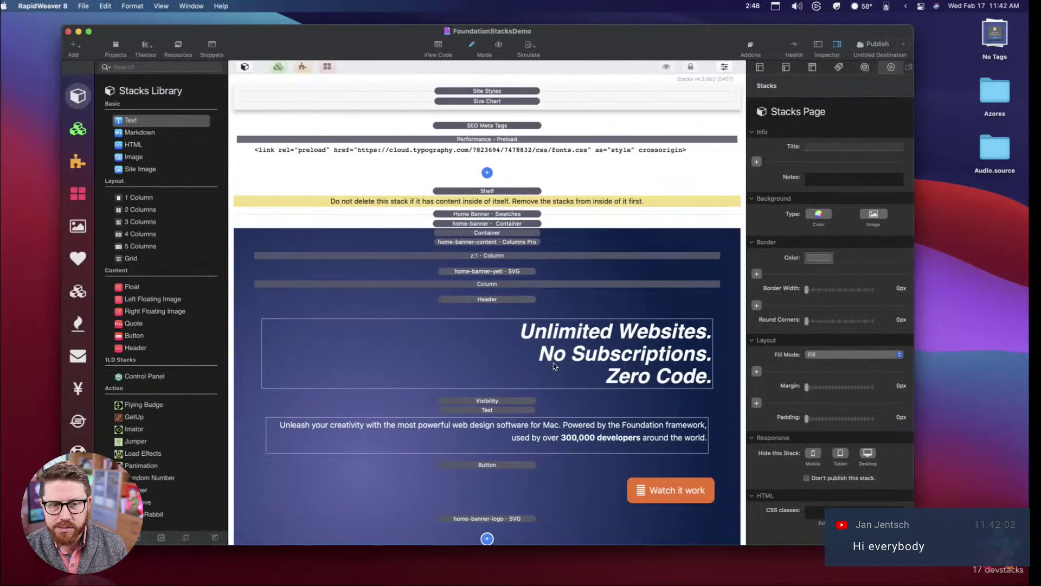
{"action": "left_click", "coordinate": [545, 290]}
{"action": "key", "text": "ctrl+Up"}
{"action": "key", "text": "super+m"}
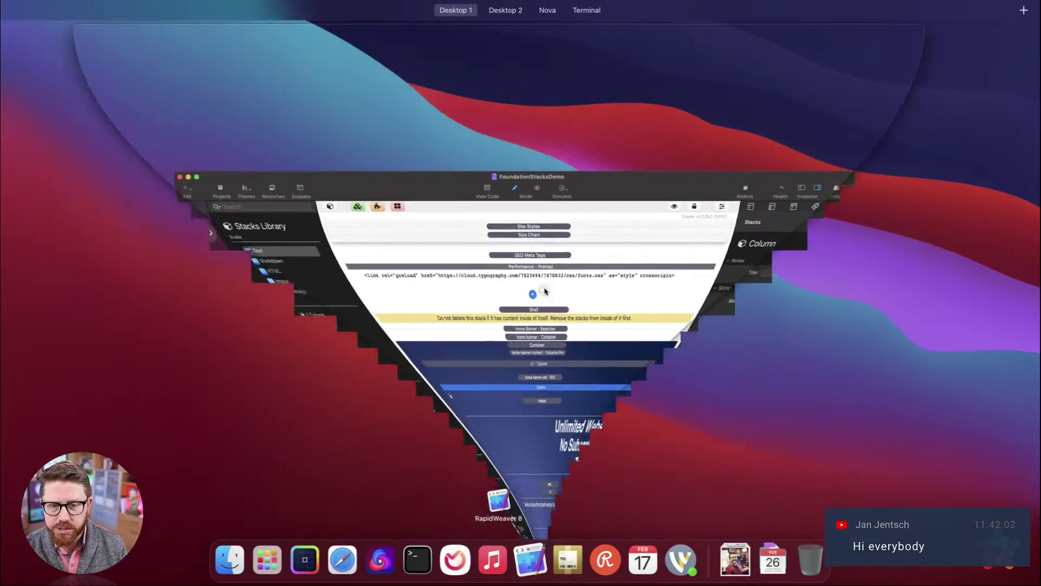
{"action": "left_click", "coordinate": [525, 562]}
{"action": "key", "text": "ctrl+Right"}
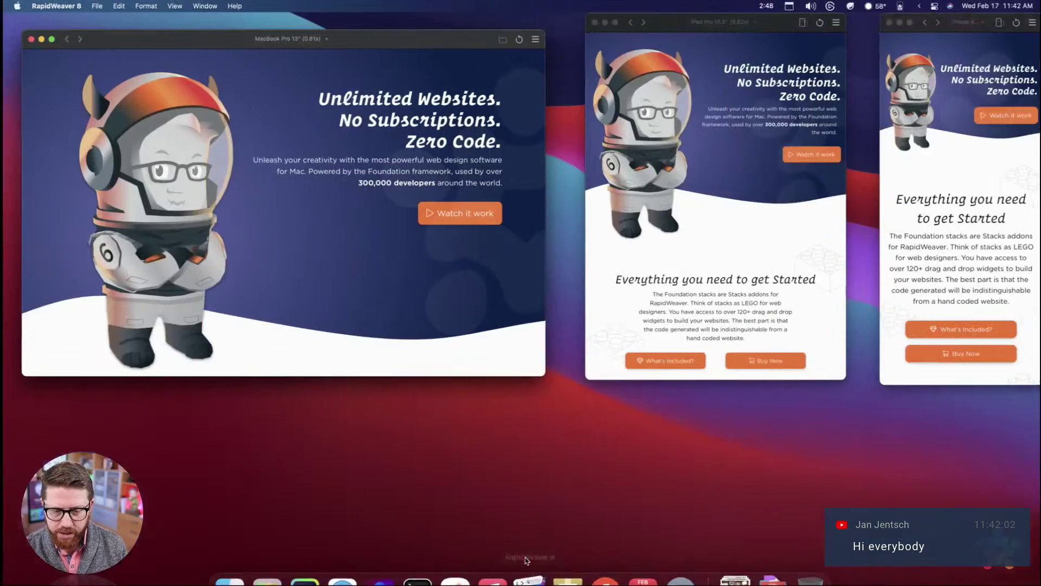
{"action": "key", "text": "ctrl+Left"}
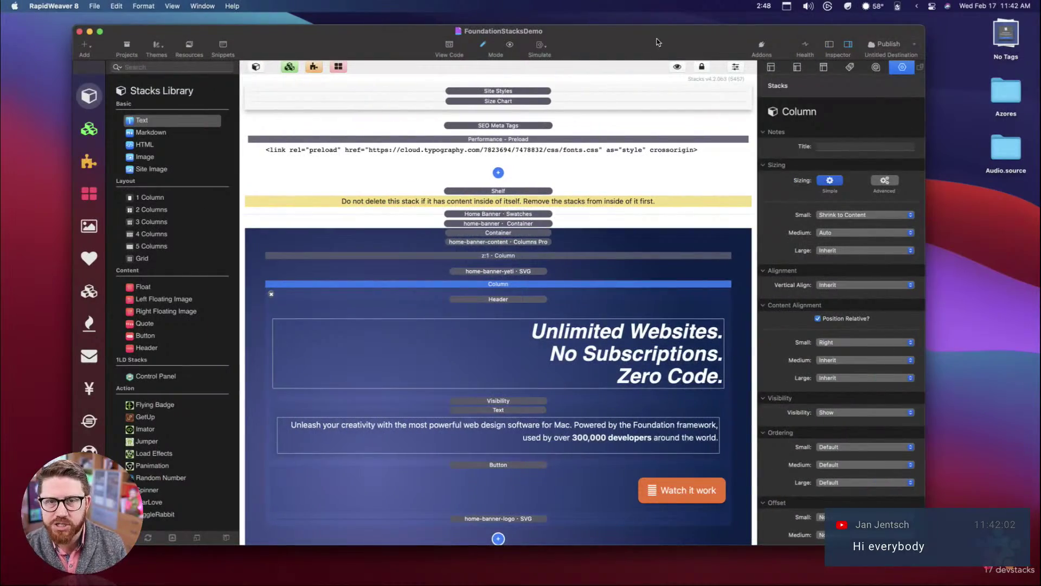
Step: Move the iPhone X simulator from the simulator desktop to the project desktop, beside the FoundationStacksDemo window
{"action": "left_click_drag", "start_coordinate": [657, 43], "coordinate": [650, 38]}
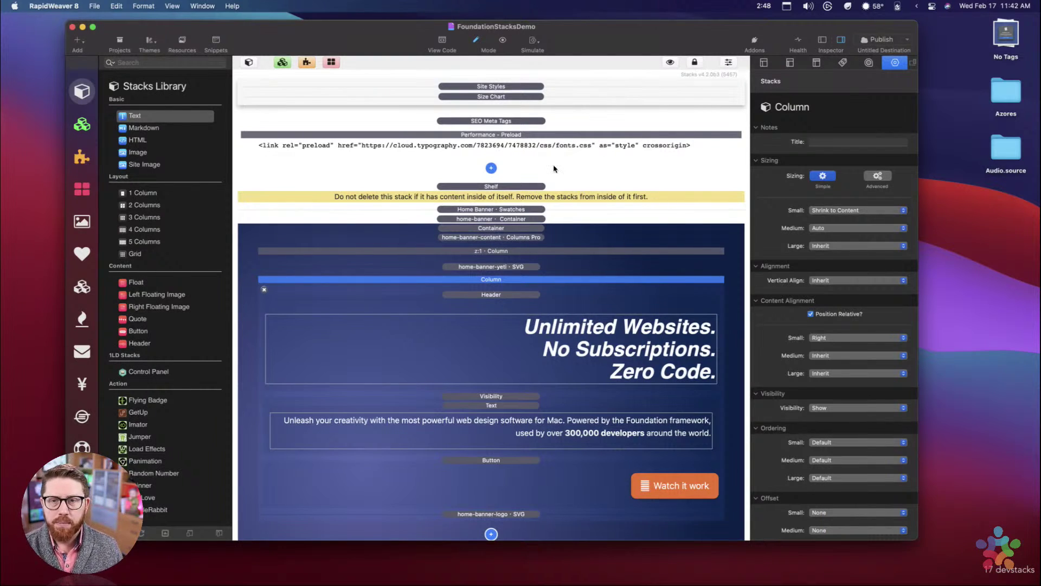
{"action": "key", "text": "ctrl+Right"}
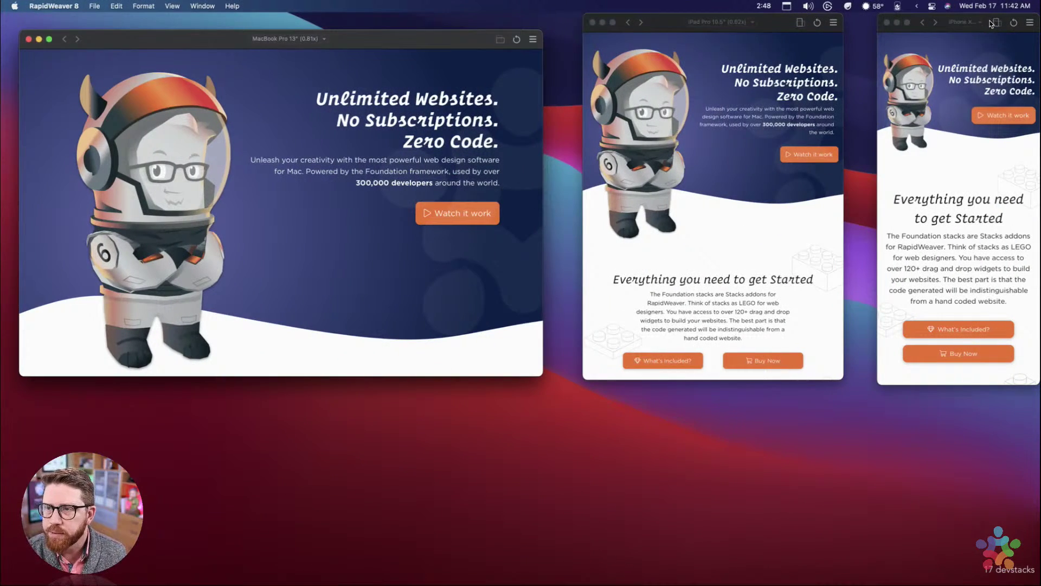
{"action": "key", "text": "ctrl+Up"}
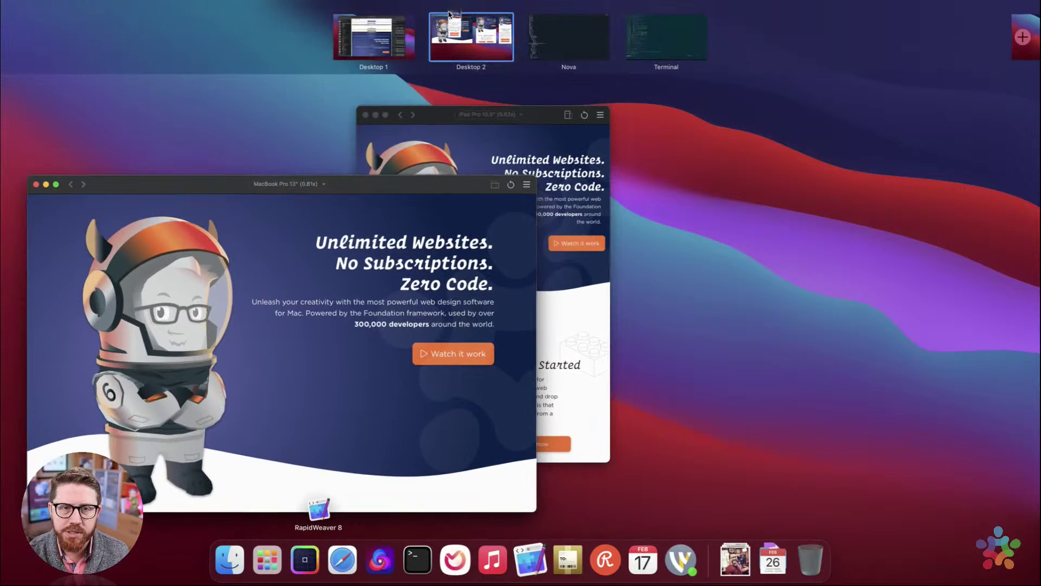
{"action": "left_click", "coordinate": [374, 37]}
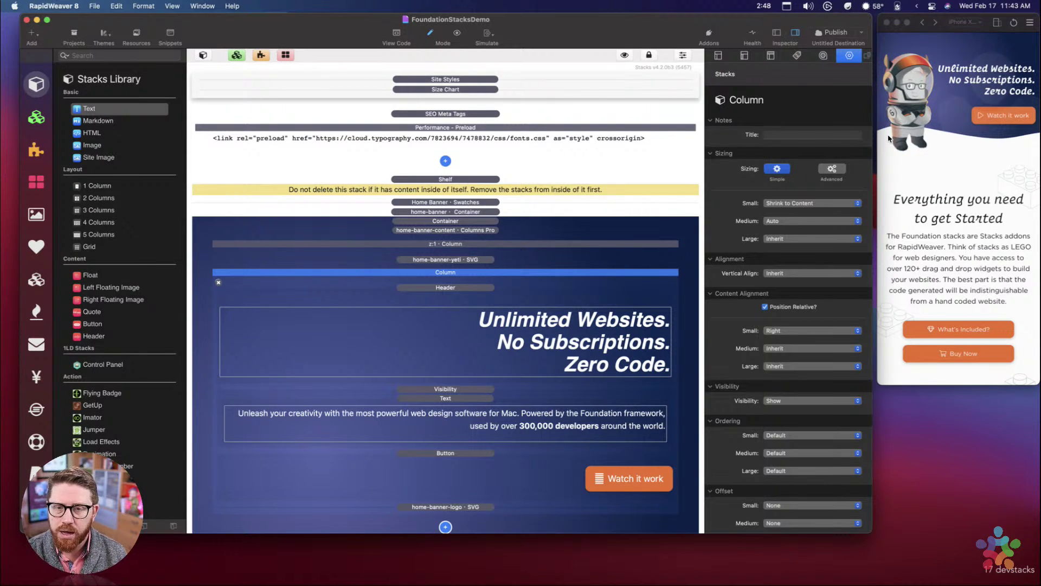
{"action": "key", "text": "ctrl+Right"}
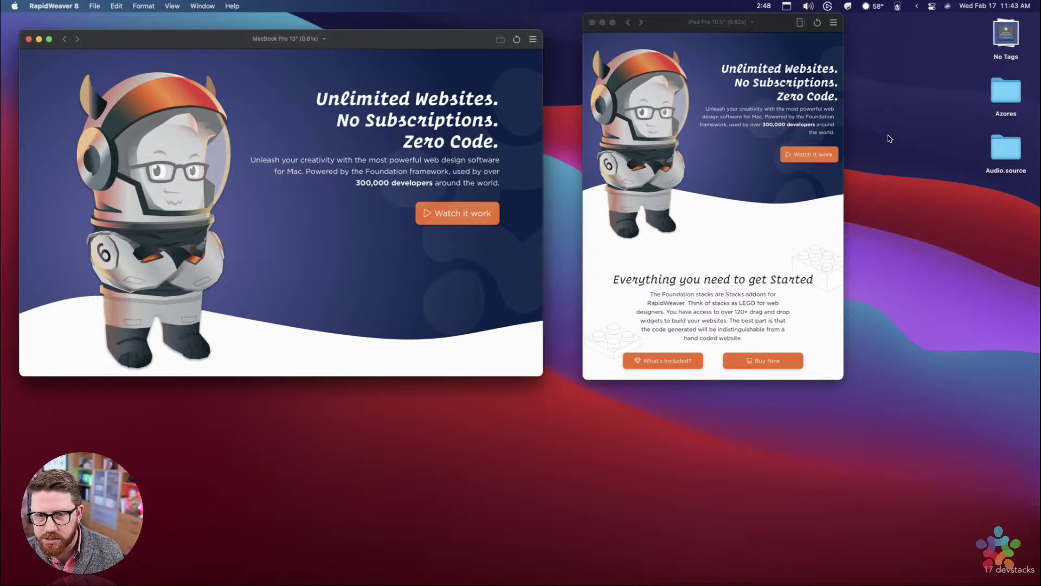
{"action": "key", "text": "ctrl+Left"}
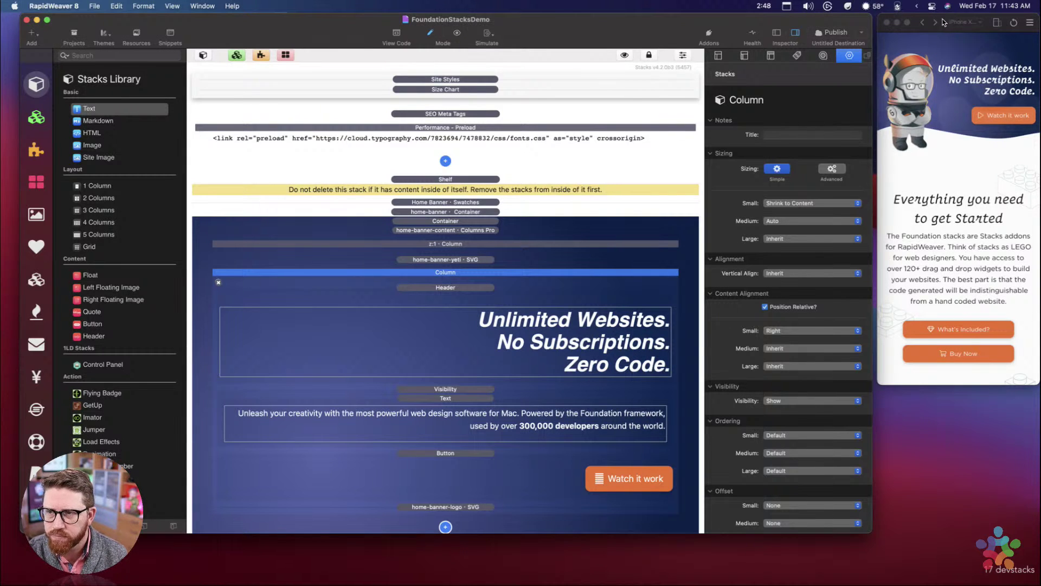
Step: Rearrange the project desktop so the iPhone X simulator sits to the left of the project window
{"action": "left_click_drag", "start_coordinate": [957, 27], "coordinate": [103, 27]}
{"action": "left_click_drag", "start_coordinate": [326, 28], "coordinate": [519, 28]}
{"action": "left_click_drag", "start_coordinate": [154, 22], "coordinate": [156, 23]}
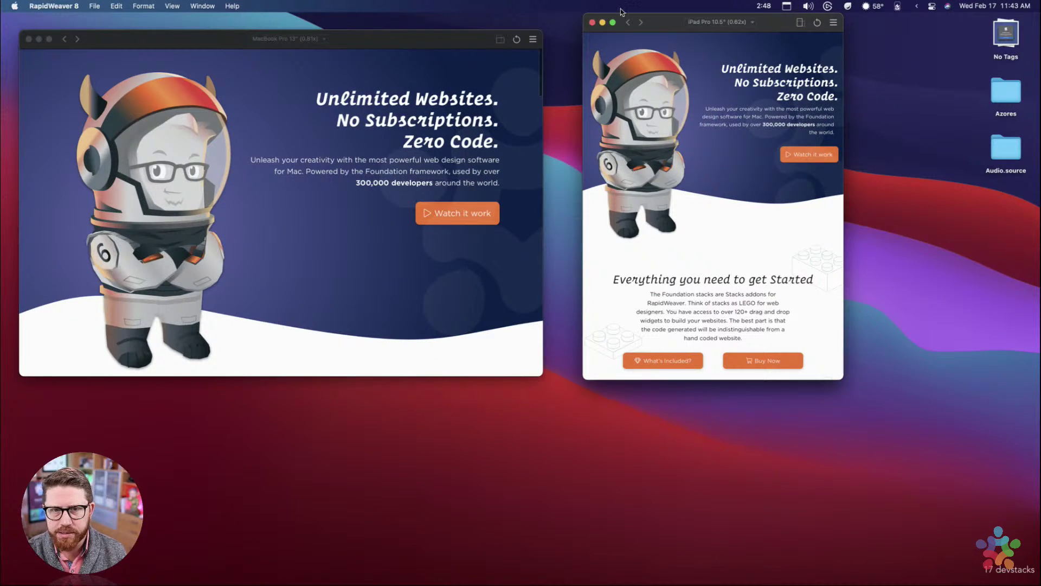
Step: On the simulator desktop, enlarge the iPad Pro 10.5" simulator to about 0.84x and the MacBook Pro 13" one to about 0.88x, side by side
{"action": "left_click_drag", "start_coordinate": [403, 39], "coordinate": [423, 42]}
{"action": "left_click", "coordinate": [773, 18]}
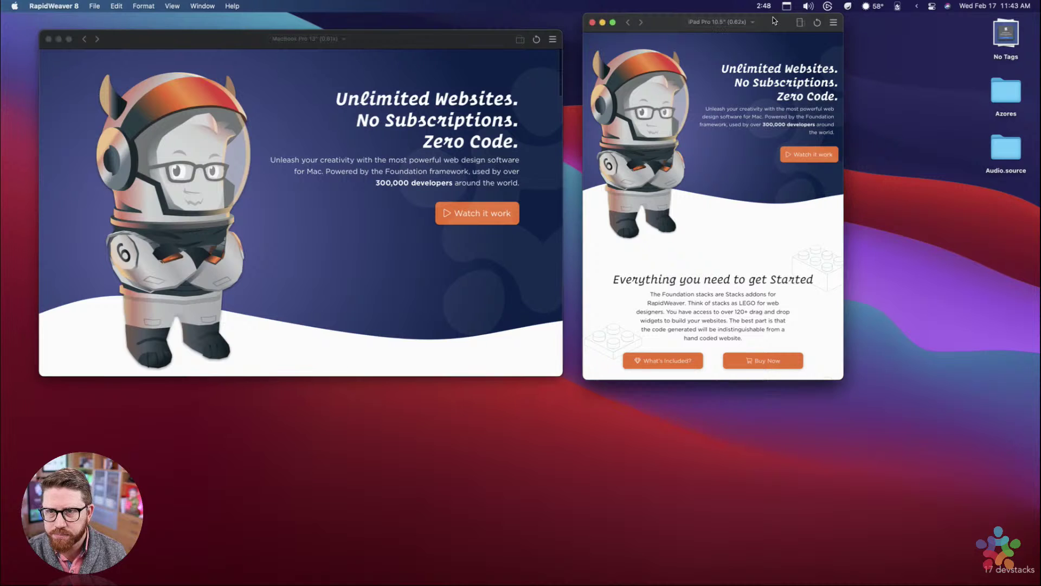
{"action": "left_click_drag", "start_coordinate": [841, 382], "coordinate": [939, 507]}
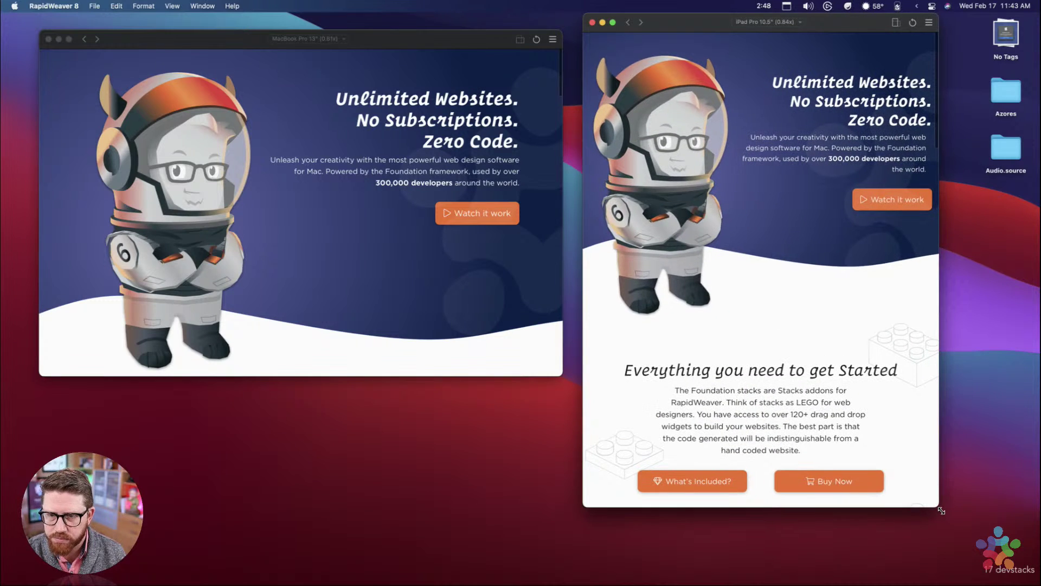
{"action": "left_click", "coordinate": [410, 259]}
{"action": "left_click_drag", "start_coordinate": [477, 37], "coordinate": [450, 44]}
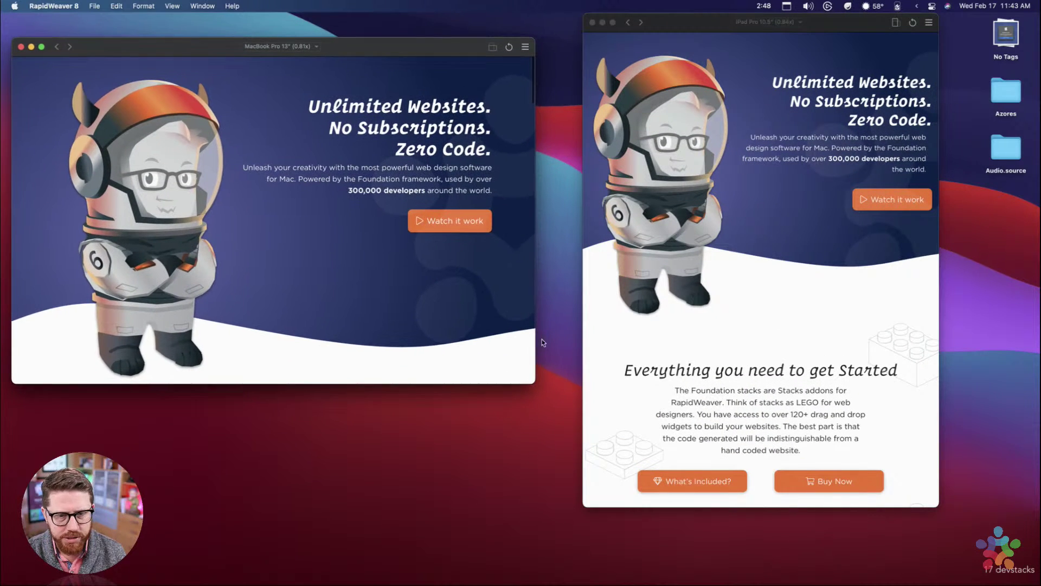
{"action": "left_click_drag", "start_coordinate": [533, 384], "coordinate": [579, 438]}
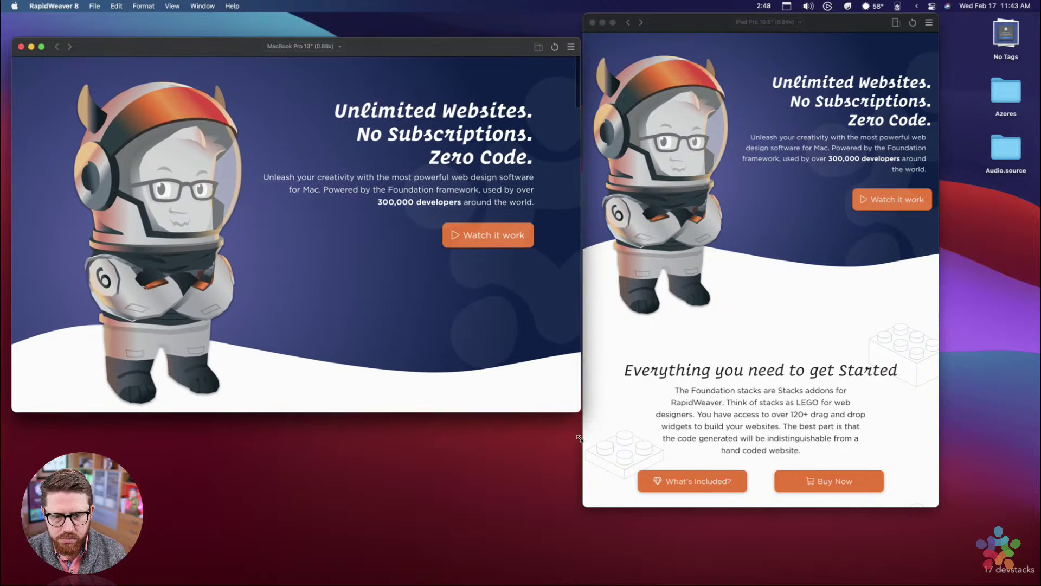
Step: Set the iPad Pro 10.5" simulator's scale to 100%
{"action": "left_click", "coordinate": [718, 22]}
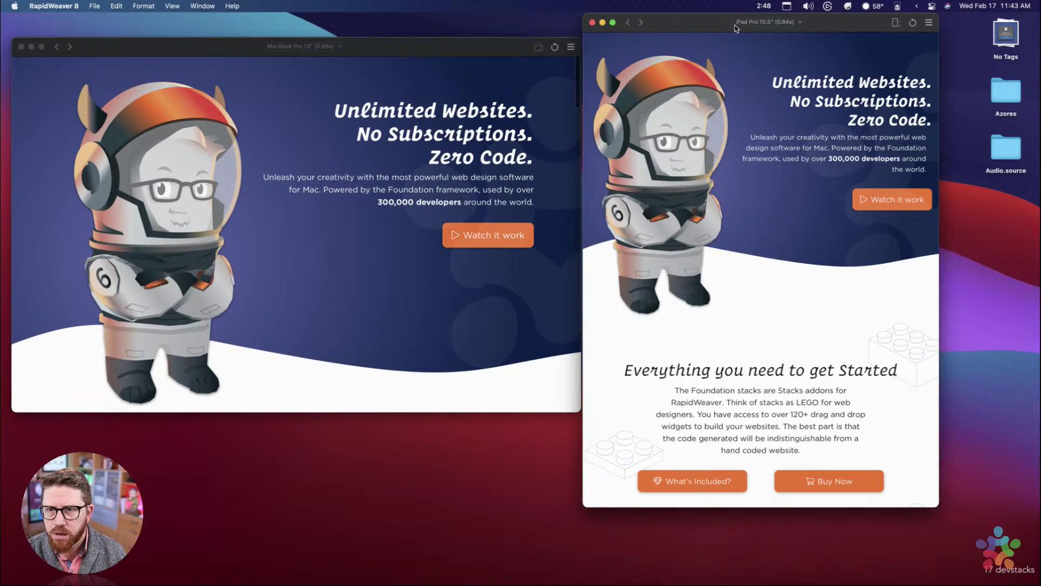
{"action": "left_click", "coordinate": [928, 23]}
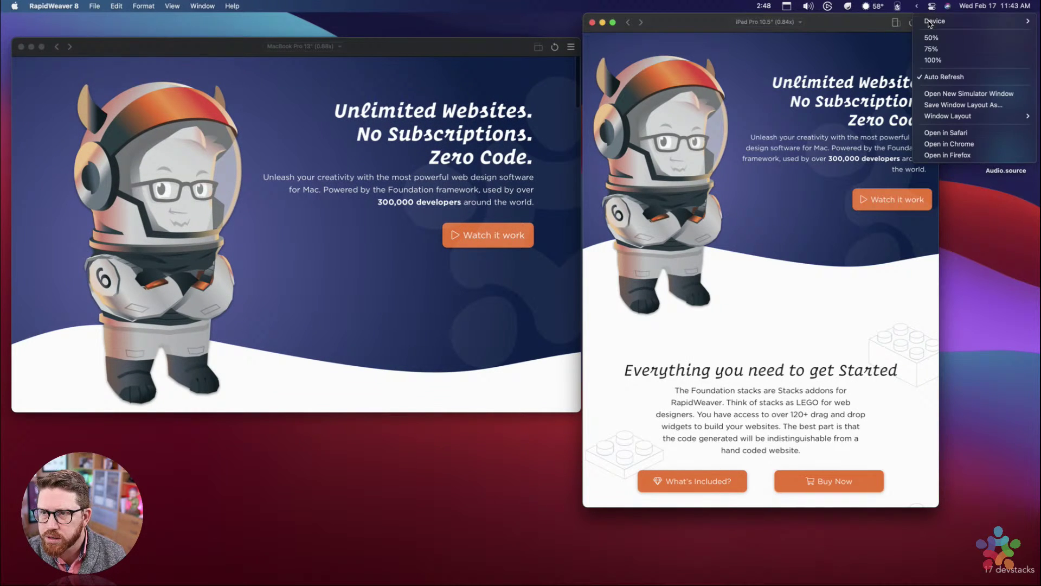
{"action": "left_click", "coordinate": [939, 61]}
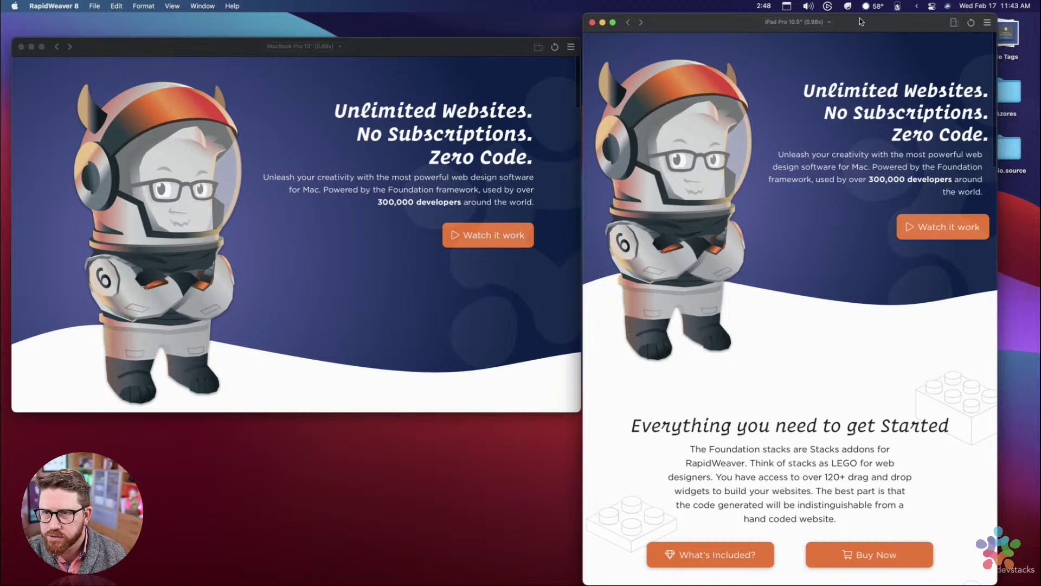
Step: View the list of devices available for the MacBook Pro 13" simulator without changing the device
{"action": "left_click", "coordinate": [452, 49]}
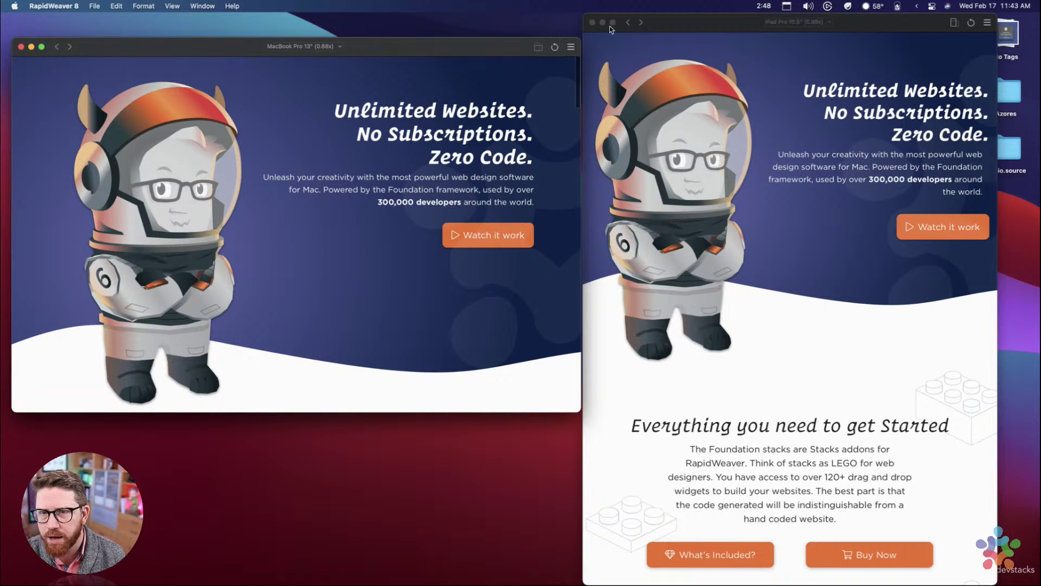
{"action": "left_click", "coordinate": [321, 47]}
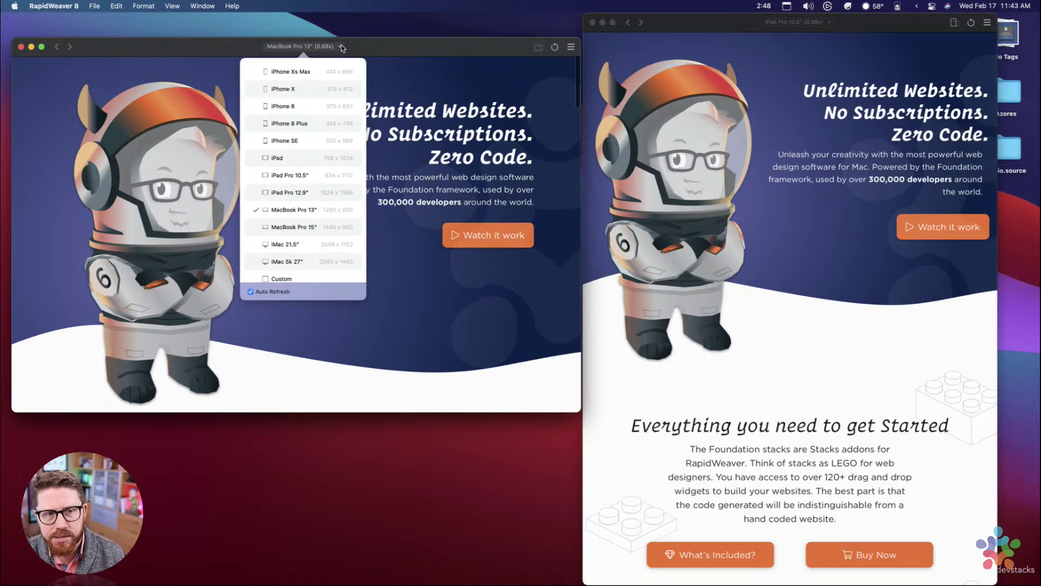
{"action": "left_click", "coordinate": [366, 43]}
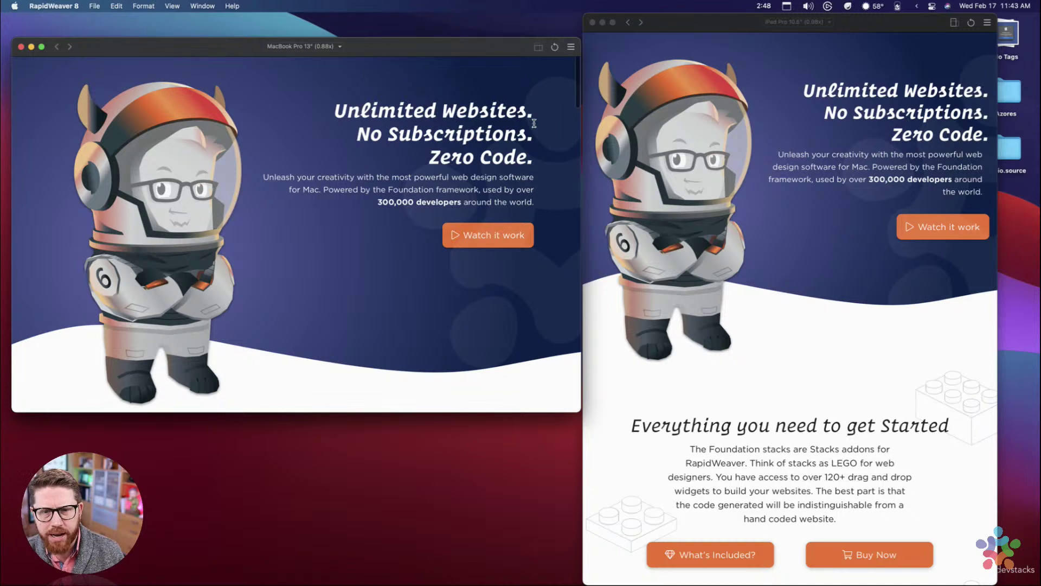
Step: Close the iPad Pro 10.5" simulator and switch the remaining MacBook Pro 13" simulator to the iPhone SE device
{"action": "left_click", "coordinate": [592, 23]}
{"action": "left_click_drag", "start_coordinate": [455, 48], "coordinate": [498, 64]}
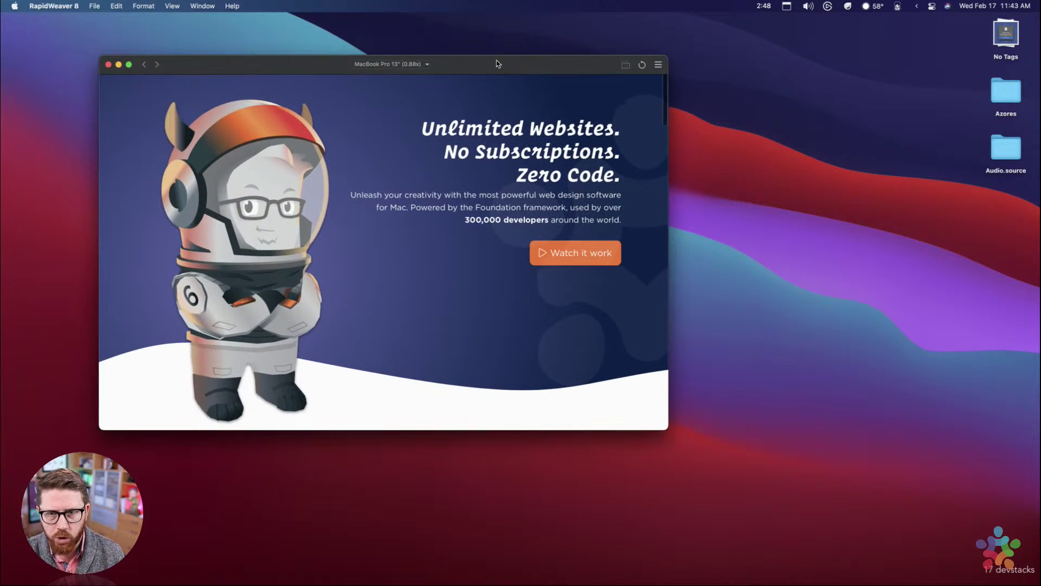
{"action": "left_click", "coordinate": [658, 65]}
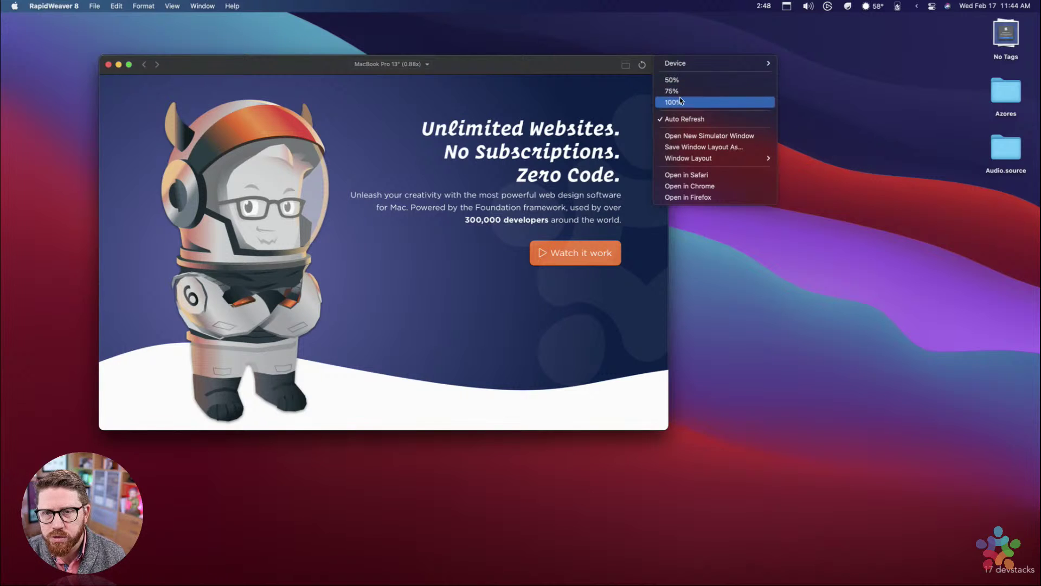
{"action": "mouse_move", "coordinate": [684, 63]}
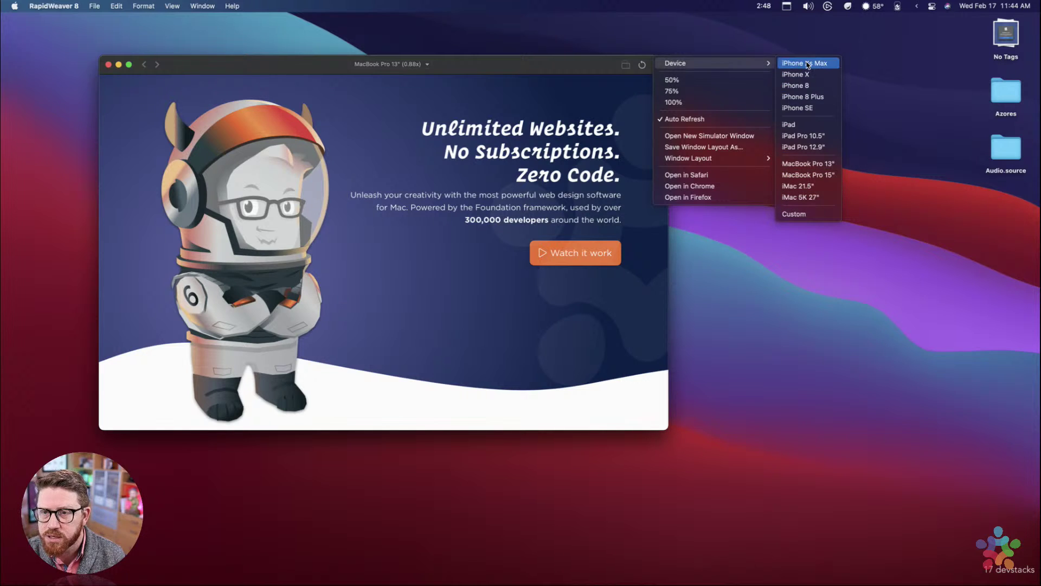
{"action": "left_click", "coordinate": [807, 106]}
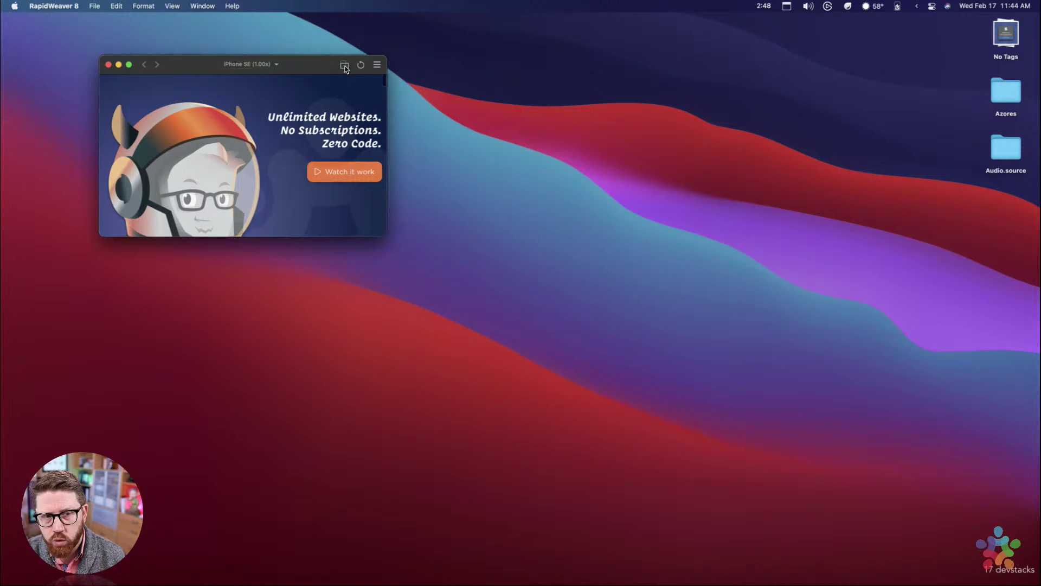
Step: Toggle the iPhone SE simulator between landscape and portrait, ending in landscape
{"action": "left_click", "coordinate": [344, 66]}
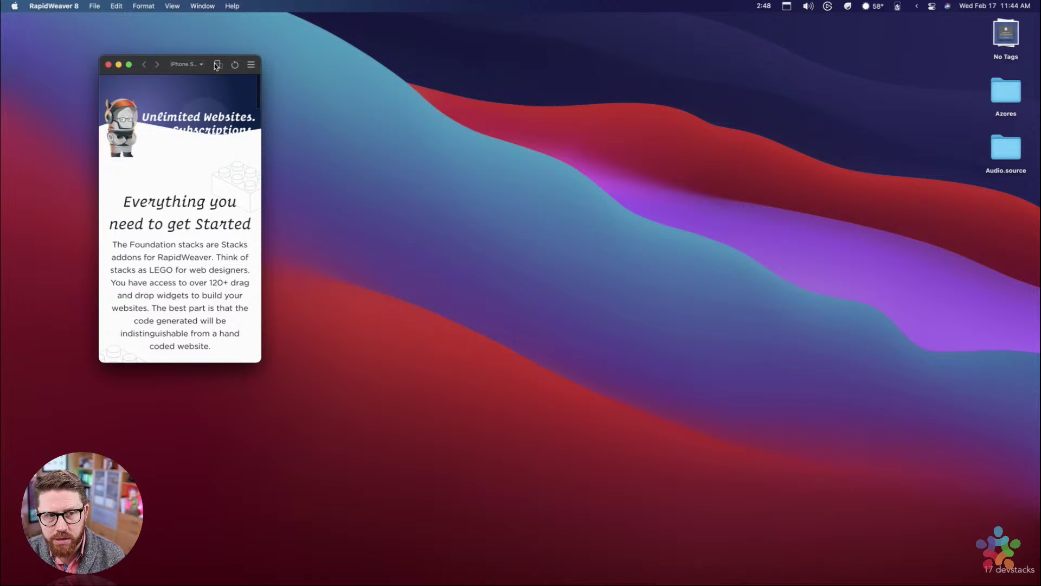
{"action": "left_click", "coordinate": [216, 66]}
{"action": "left_click", "coordinate": [347, 65]}
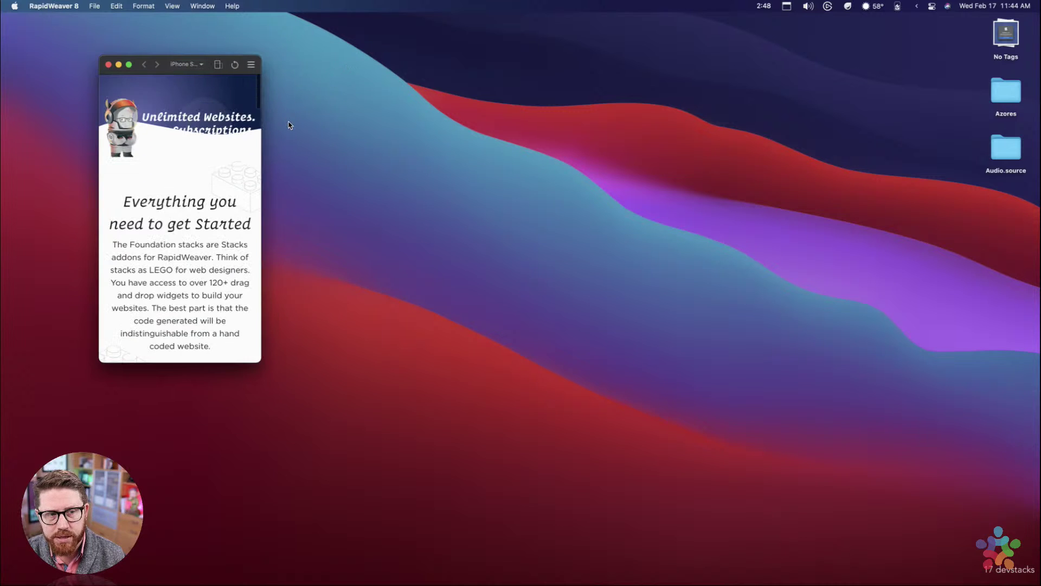
{"action": "left_click", "coordinate": [219, 65]}
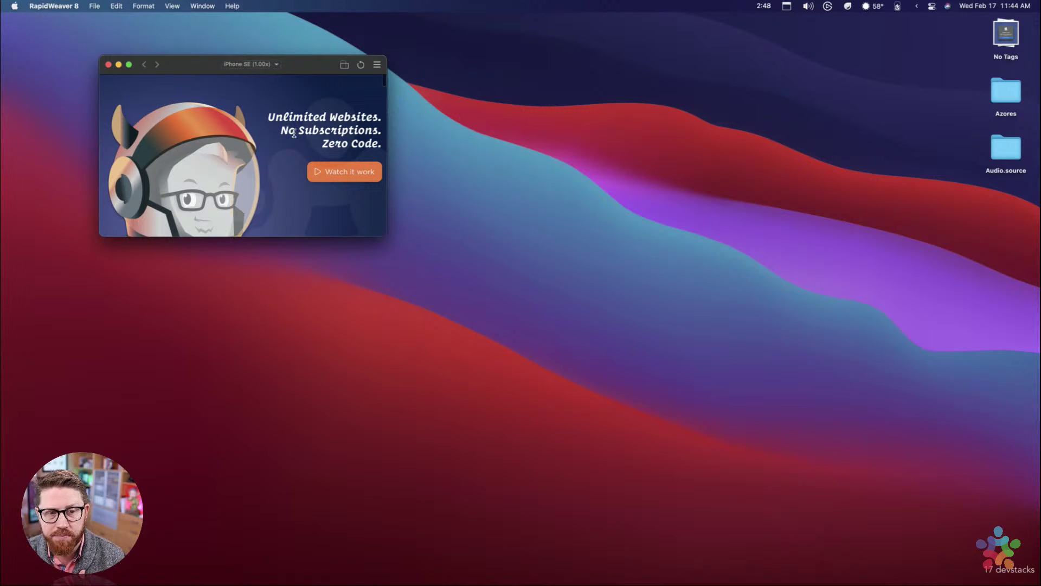
Step: Switch the simulator device to MacBook Pro 15" and shift its window toward the desktop's upper-left corner
{"action": "left_click", "coordinate": [378, 65]}
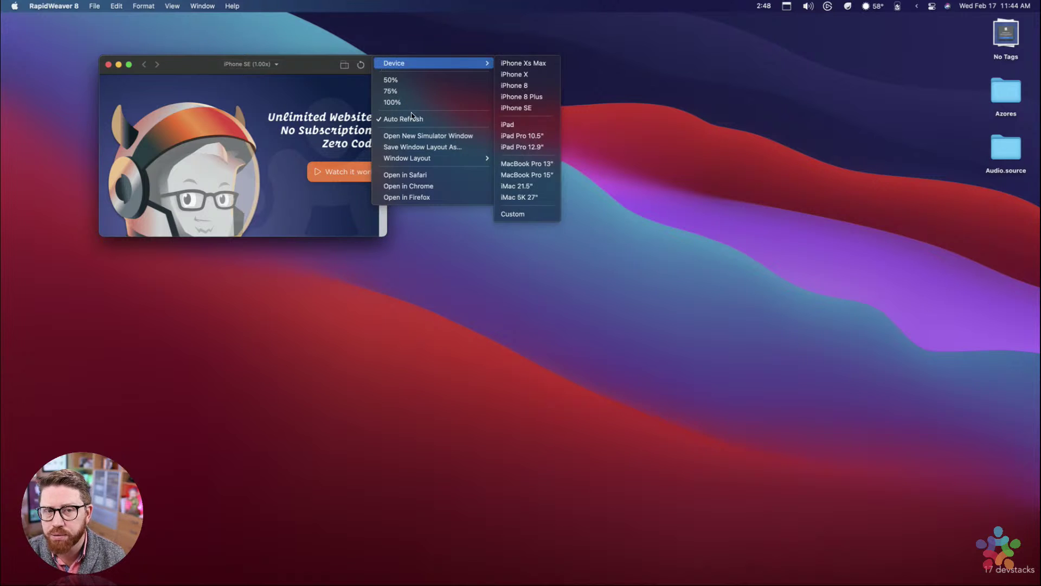
{"action": "mouse_move", "coordinate": [415, 58]}
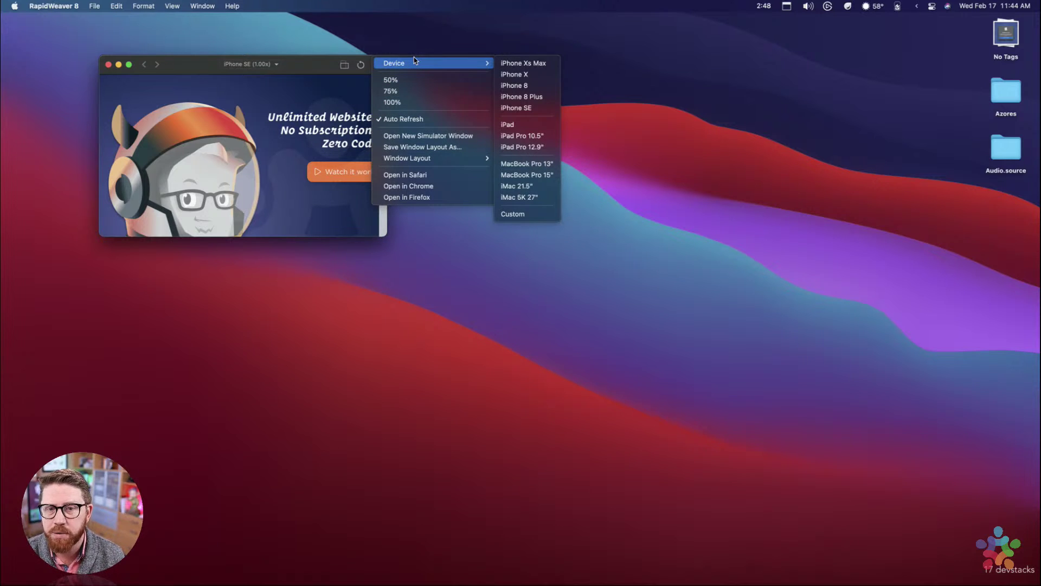
{"action": "left_click", "coordinate": [542, 175]}
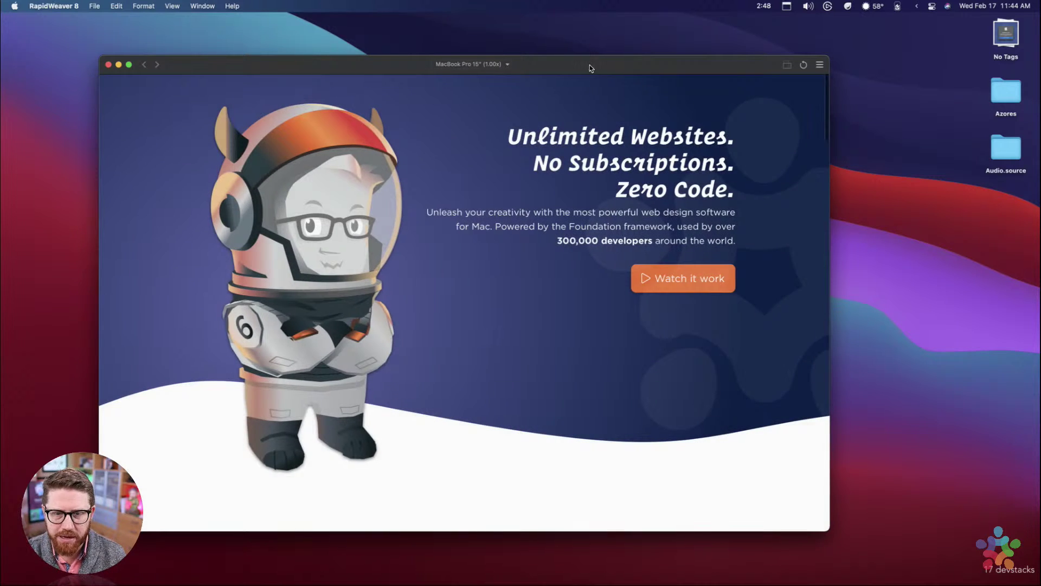
{"action": "left_click_drag", "start_coordinate": [590, 64], "coordinate": [521, 53]}
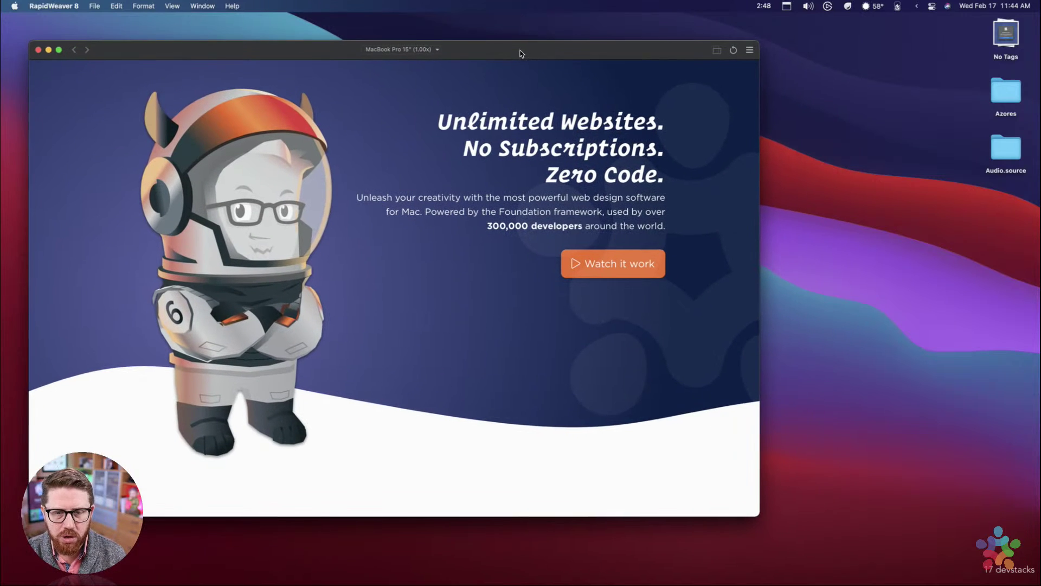
Step: Change the simulator device from MacBook Pro 15" to MacBook Pro 13" and nudge the window slightly
{"action": "left_click", "coordinate": [395, 49]}
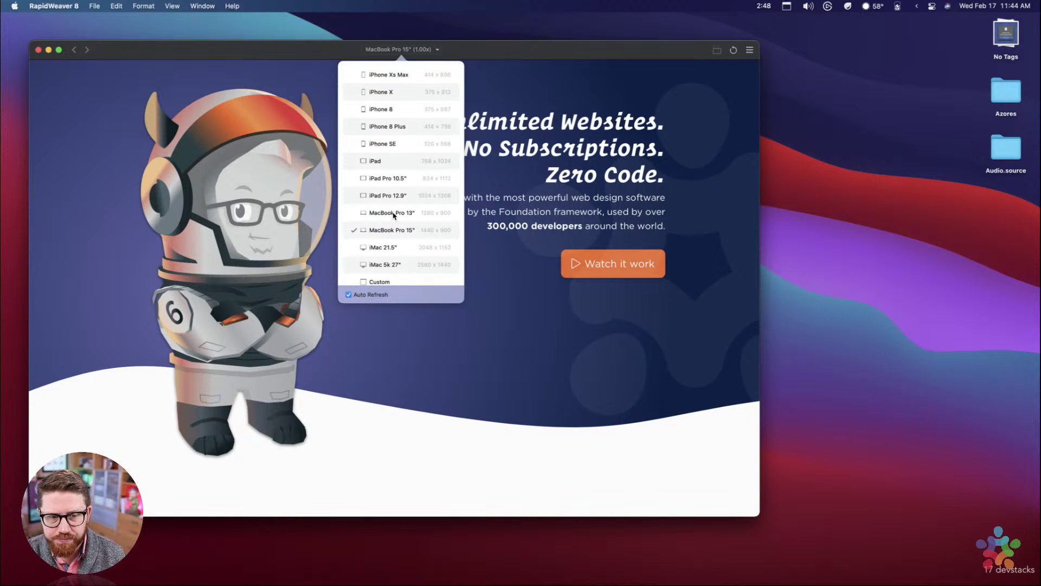
{"action": "left_click", "coordinate": [395, 213]}
{"action": "mouse_move", "coordinate": [454, 47]}
{"action": "left_mouse_down"}
{"action": "mouse_move", "coordinate": [438, 42]}
{"action": "mouse_move", "coordinate": [450, 50]}
{"action": "left_mouse_up"}
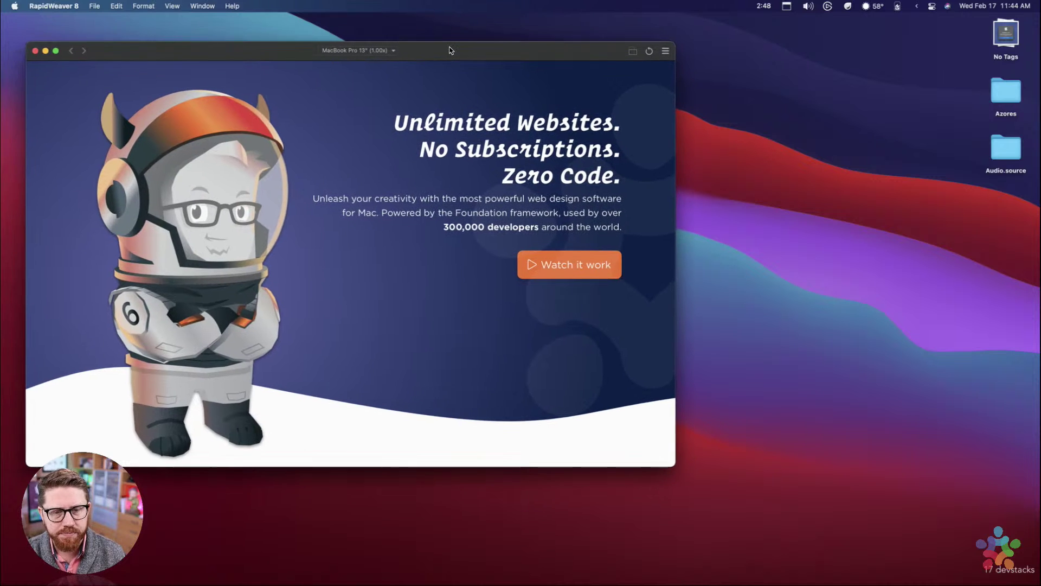
Step: Open a second simulator window and place it just to the right of the MacBook Pro 13" simulator
{"action": "left_click", "coordinate": [664, 52]}
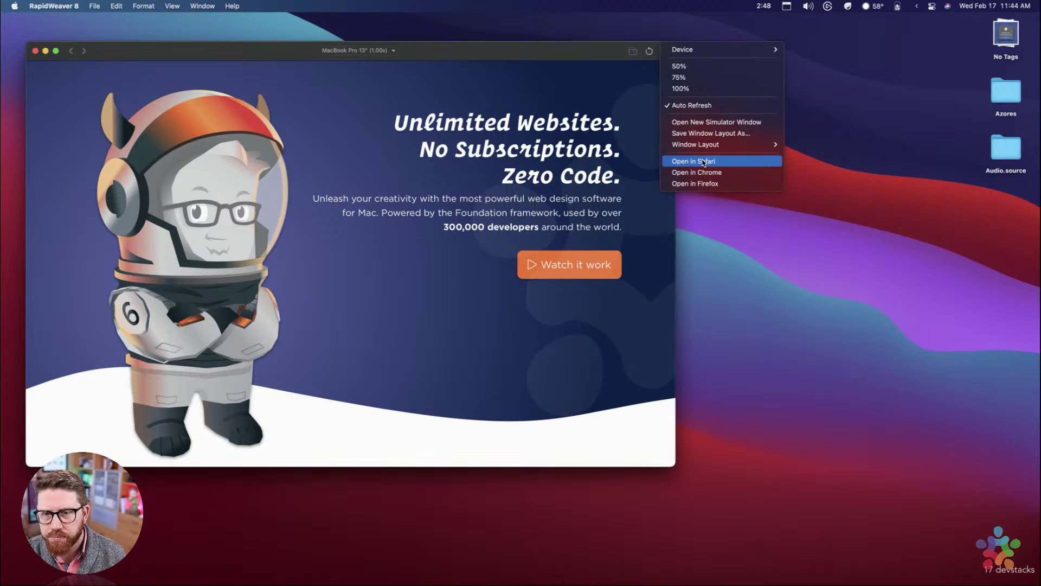
{"action": "left_click", "coordinate": [637, 55]}
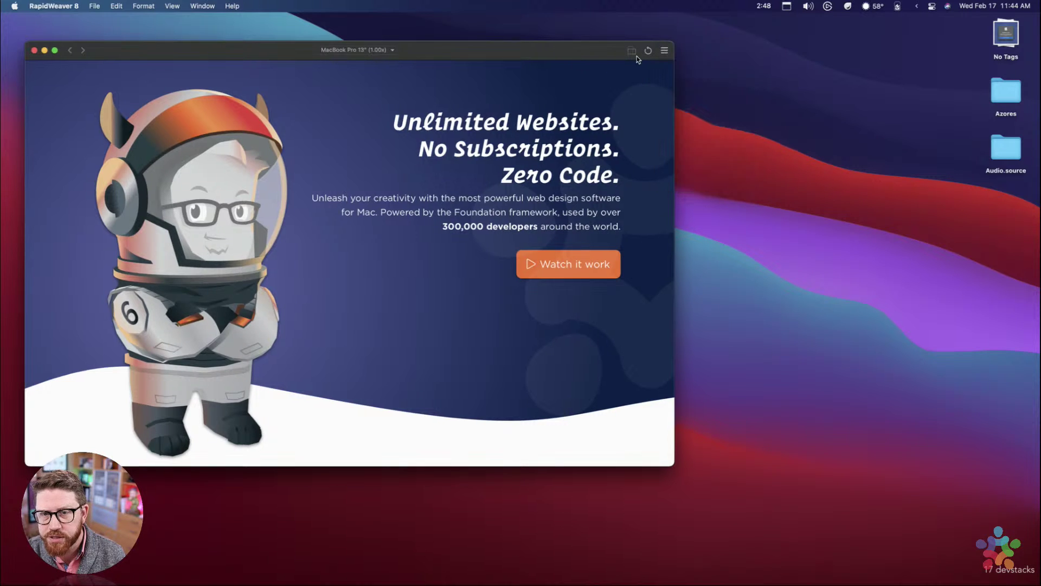
{"action": "left_click", "coordinate": [665, 51]}
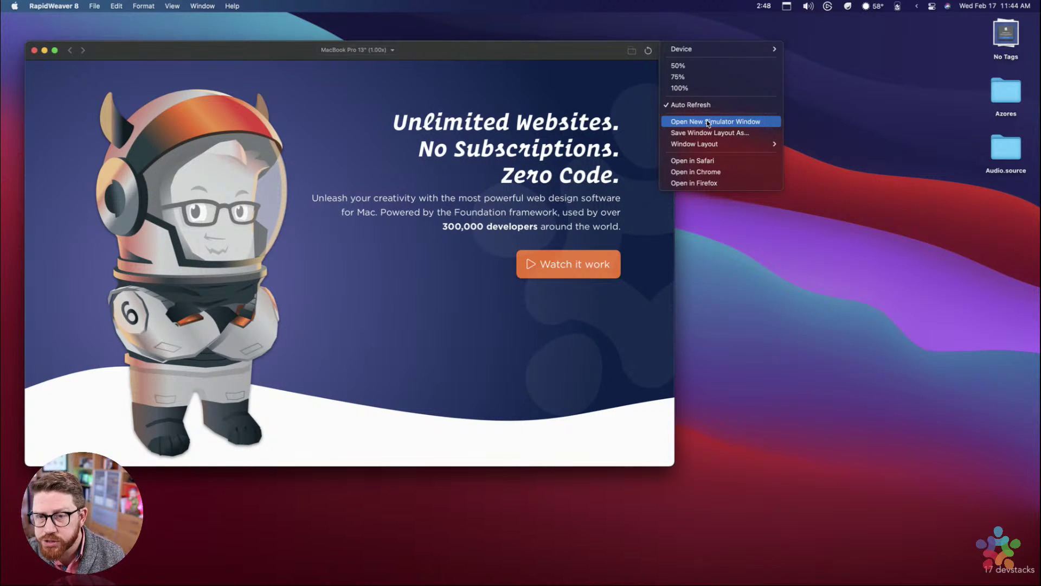
{"action": "left_click", "coordinate": [707, 122]}
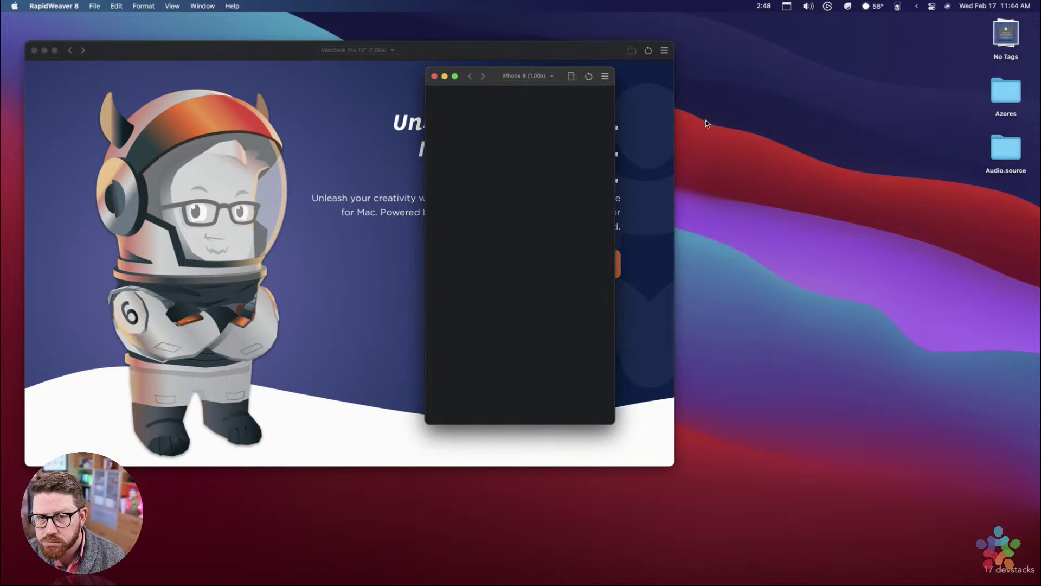
{"action": "left_click_drag", "start_coordinate": [492, 76], "coordinate": [749, 50]}
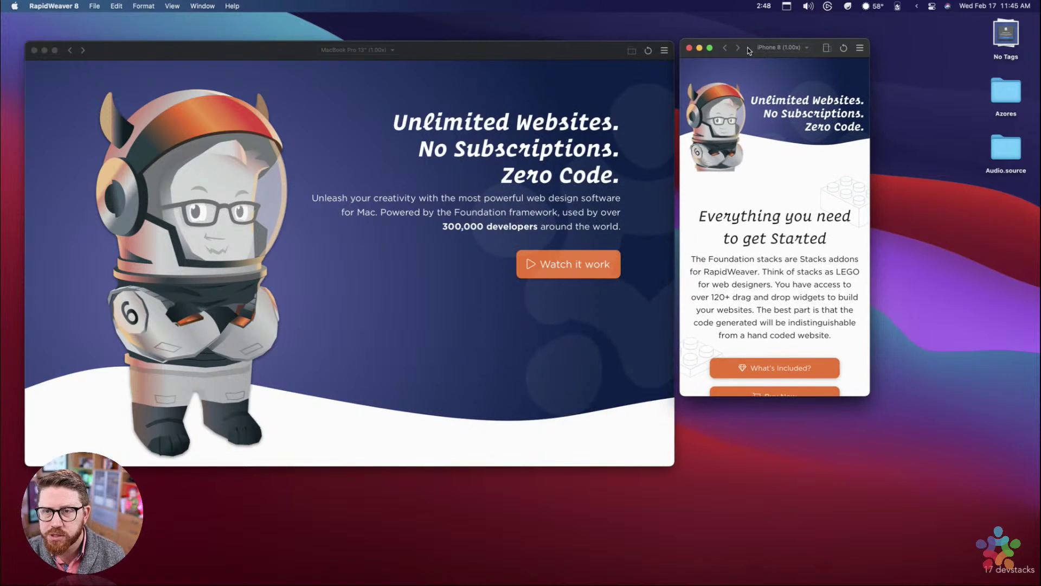
Step: Switch the second simulator to iPad Pro 10.5" and shift both it and the MacBook Pro 13" window leftward
{"action": "left_click", "coordinate": [807, 48]}
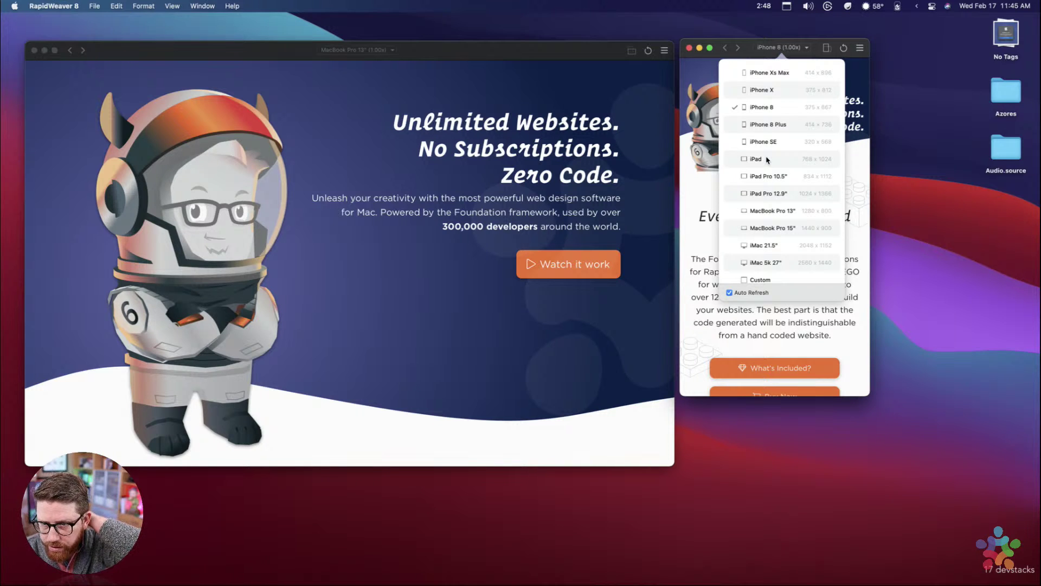
{"action": "left_click", "coordinate": [767, 175]}
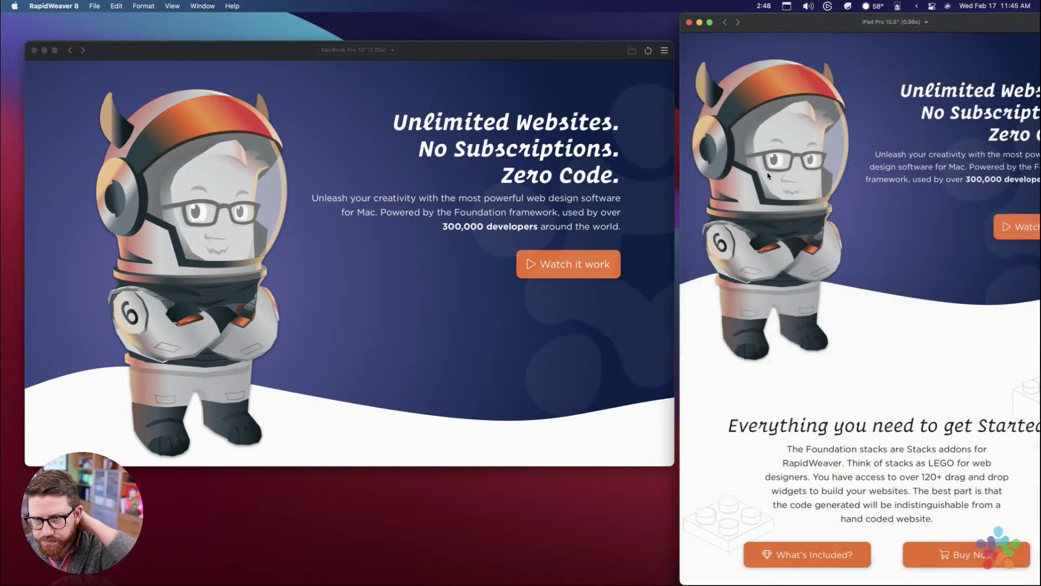
{"action": "left_click_drag", "start_coordinate": [818, 21], "coordinate": [736, 3]}
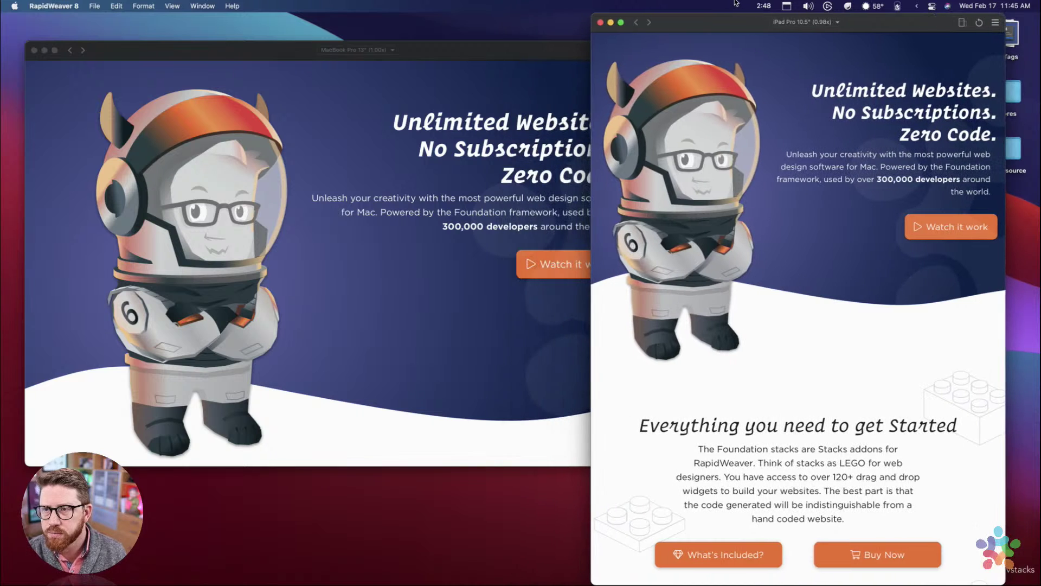
{"action": "left_click", "coordinate": [493, 50]}
{"action": "left_click_drag", "start_coordinate": [493, 49], "coordinate": [476, 48]}
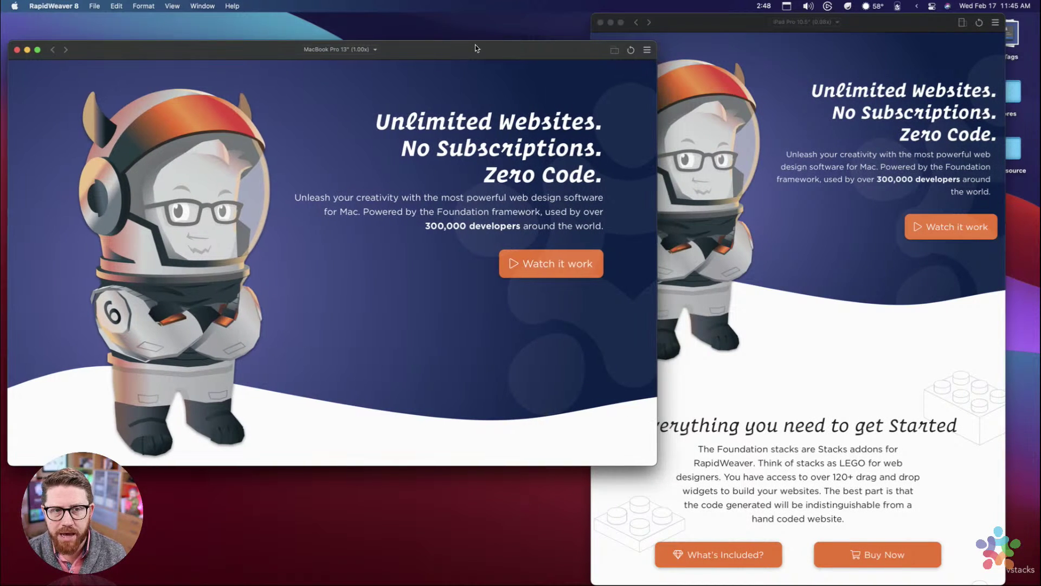
Step: Open a third simulator window from the iPad Pro 10.5" simulator and set its device to iPhone X
{"action": "left_click", "coordinate": [756, 78]}
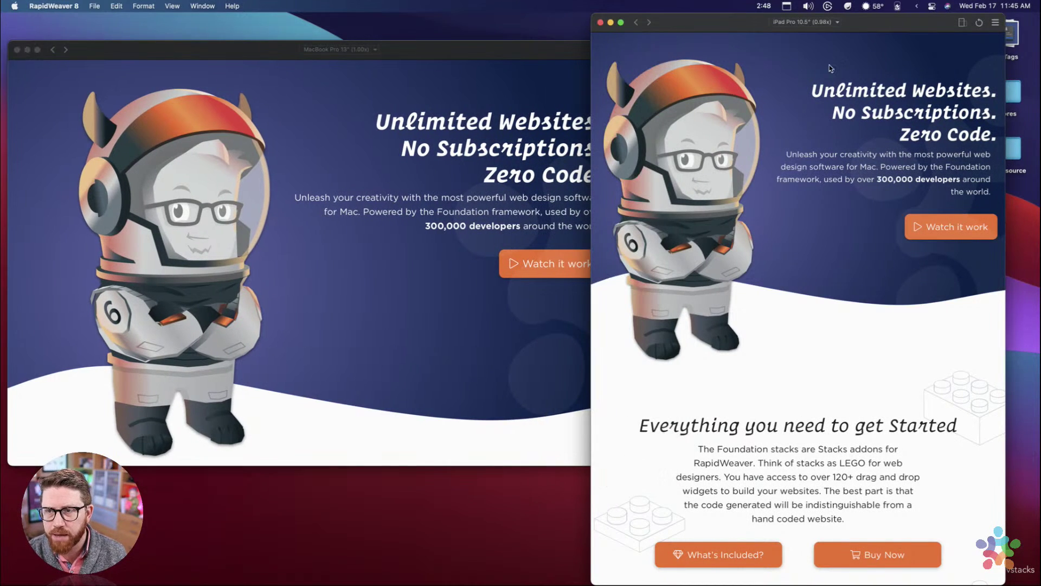
{"action": "left_click", "coordinate": [997, 24]}
{"action": "mouse_move", "coordinate": [949, 118]}
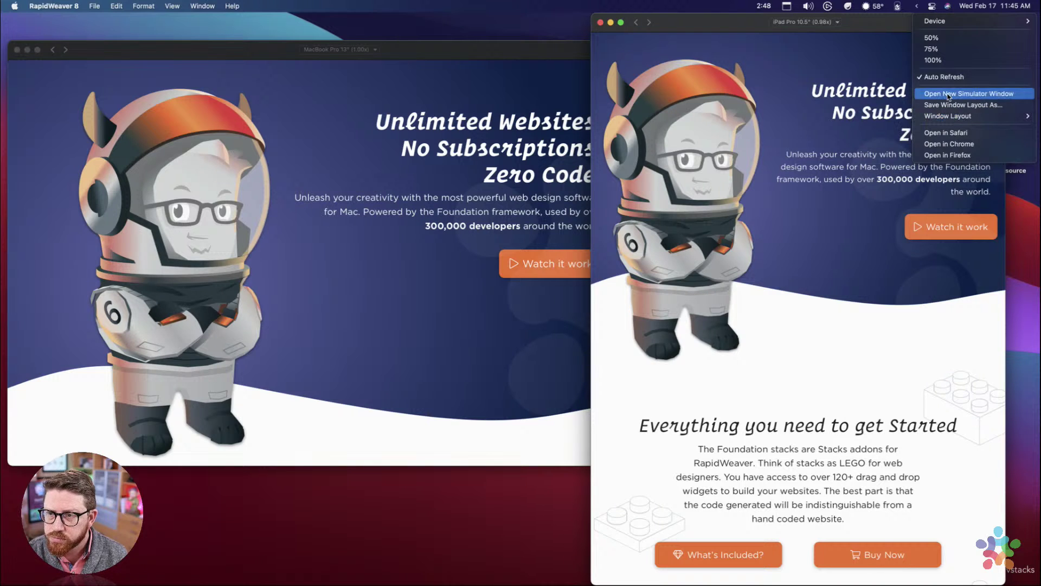
{"action": "left_click", "coordinate": [969, 93]}
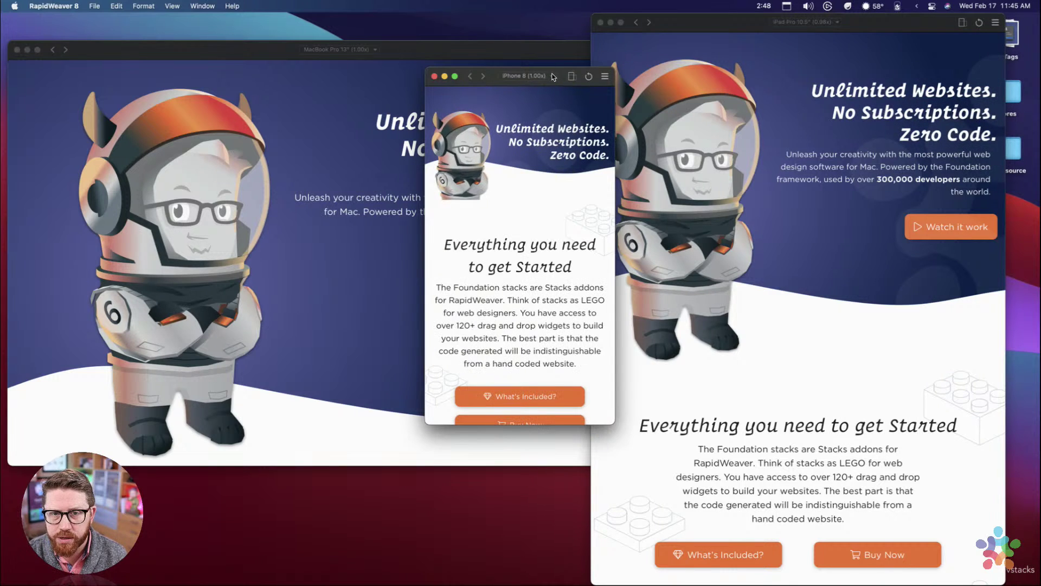
{"action": "left_click", "coordinate": [525, 78]}
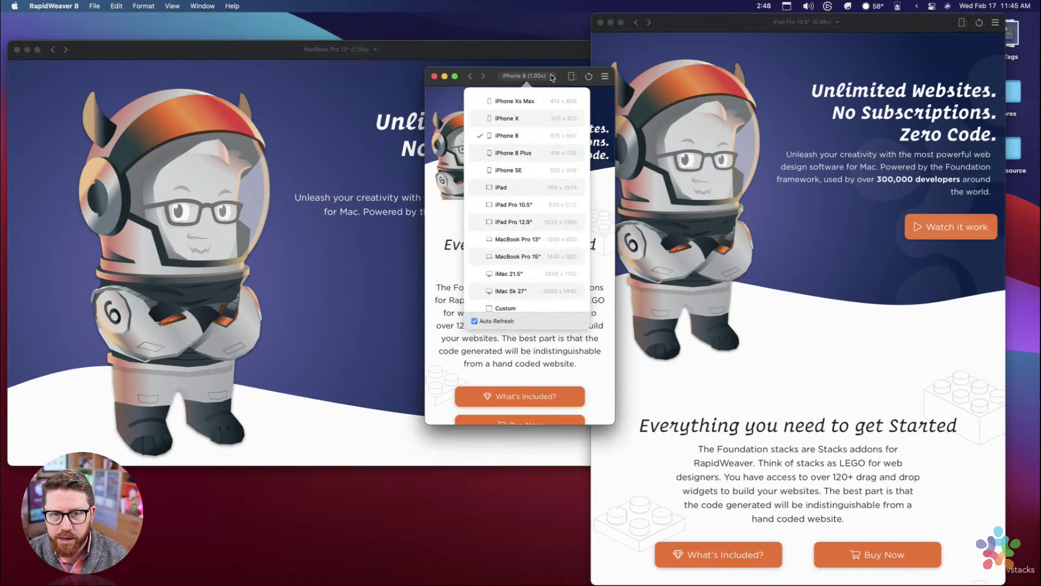
{"action": "left_click", "coordinate": [518, 118]}
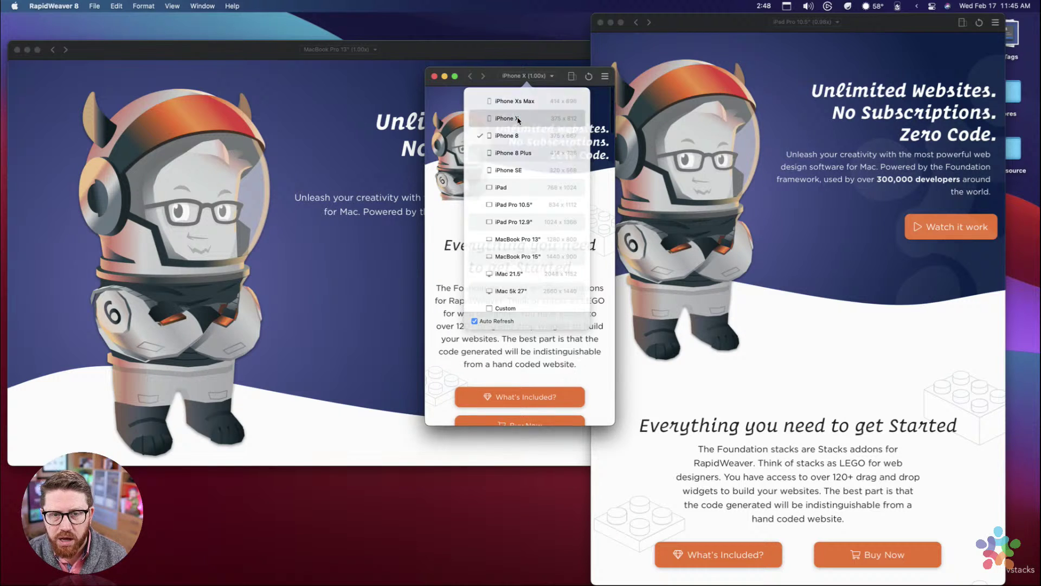
Step: Move the iPad Pro 10.5" simulator leftward and place the iPhone X simulator to its right
{"action": "left_click_drag", "start_coordinate": [565, 71], "coordinate": [767, 98]}
{"action": "left_click_drag", "start_coordinate": [714, 23], "coordinate": [451, 23]}
{"action": "left_click", "coordinate": [760, 102]}
{"action": "left_click_drag", "start_coordinate": [760, 103], "coordinate": [903, 76]}
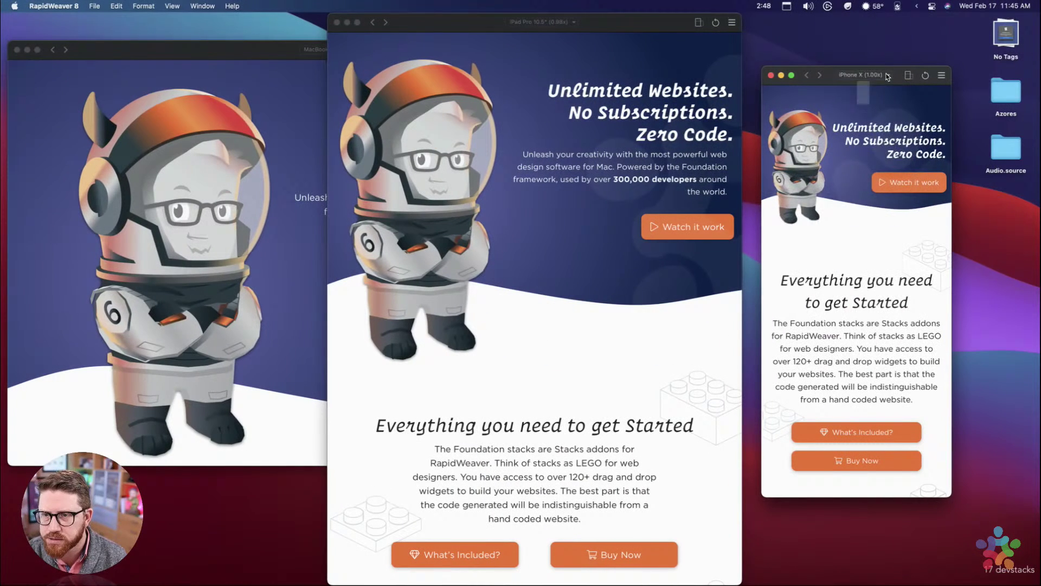
Step: Switch the iPhone X simulator to iPhone 8 Plus, move it higher, and shift the iPad Pro 10.5" window closer to it
{"action": "left_click", "coordinate": [875, 76]}
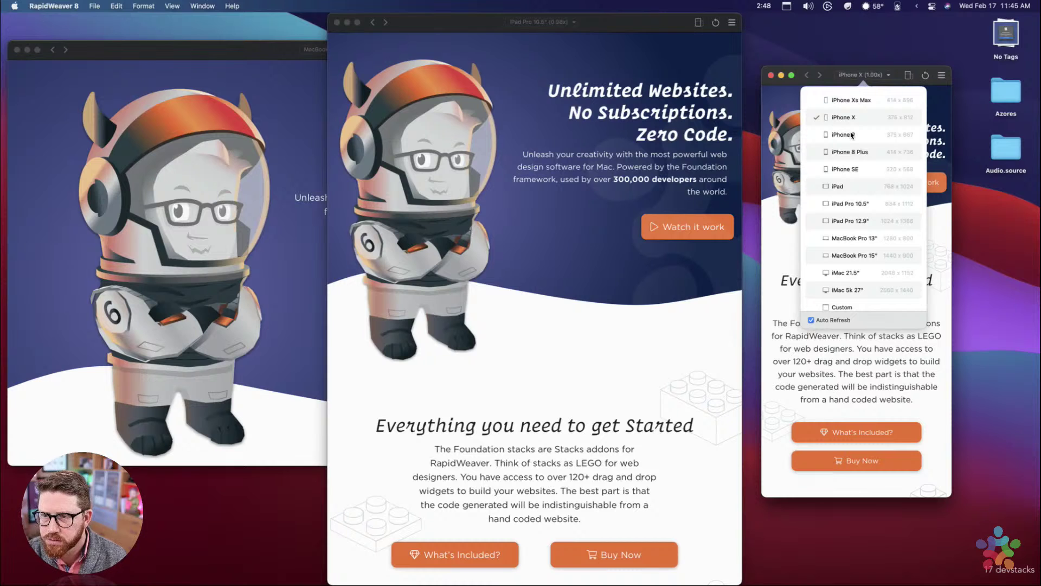
{"action": "left_click", "coordinate": [862, 152]}
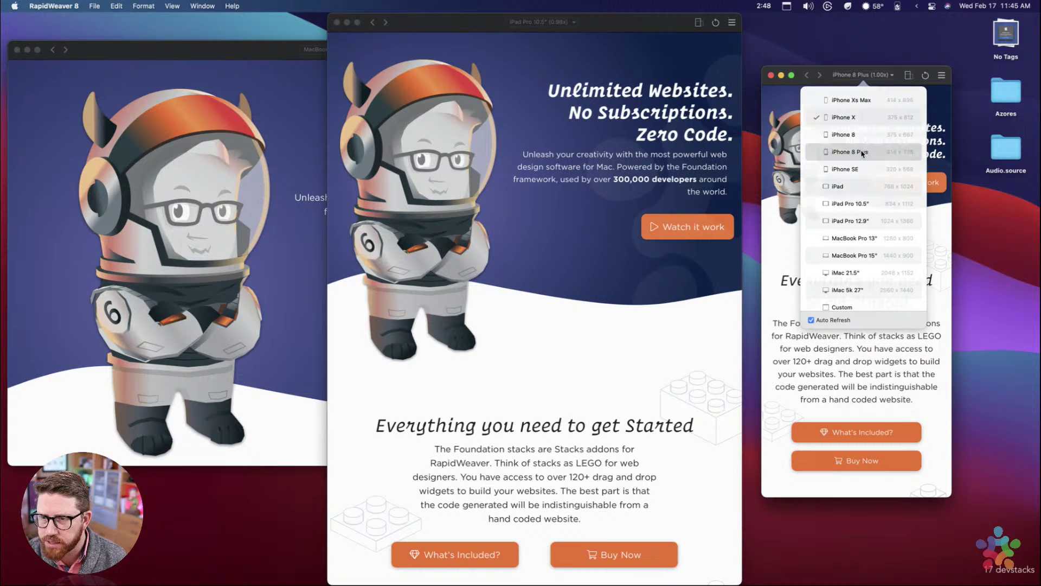
{"action": "left_click_drag", "start_coordinate": [920, 72], "coordinate": [929, 32]}
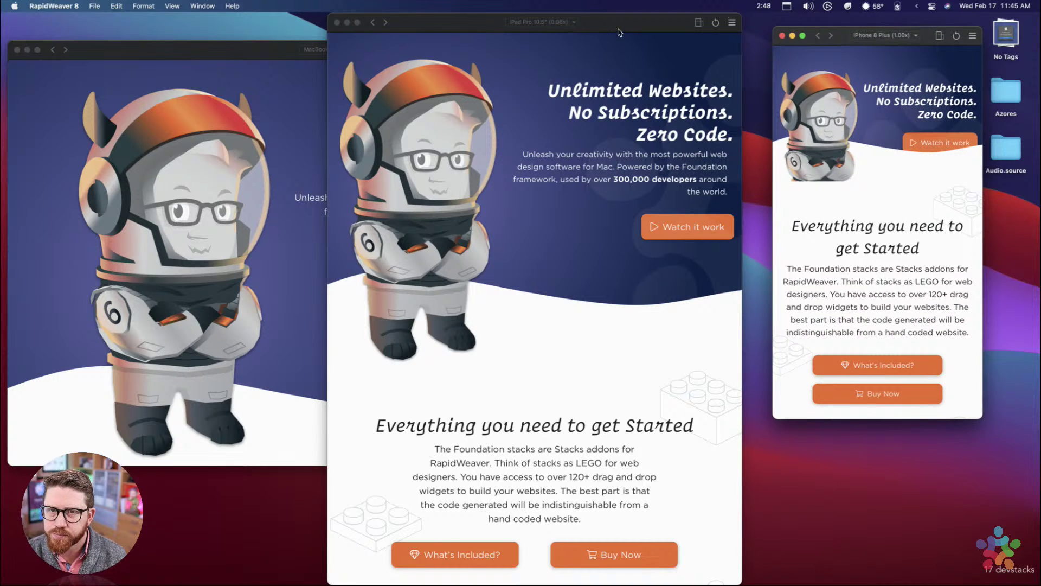
{"action": "left_click_drag", "start_coordinate": [618, 25], "coordinate": [643, 25]}
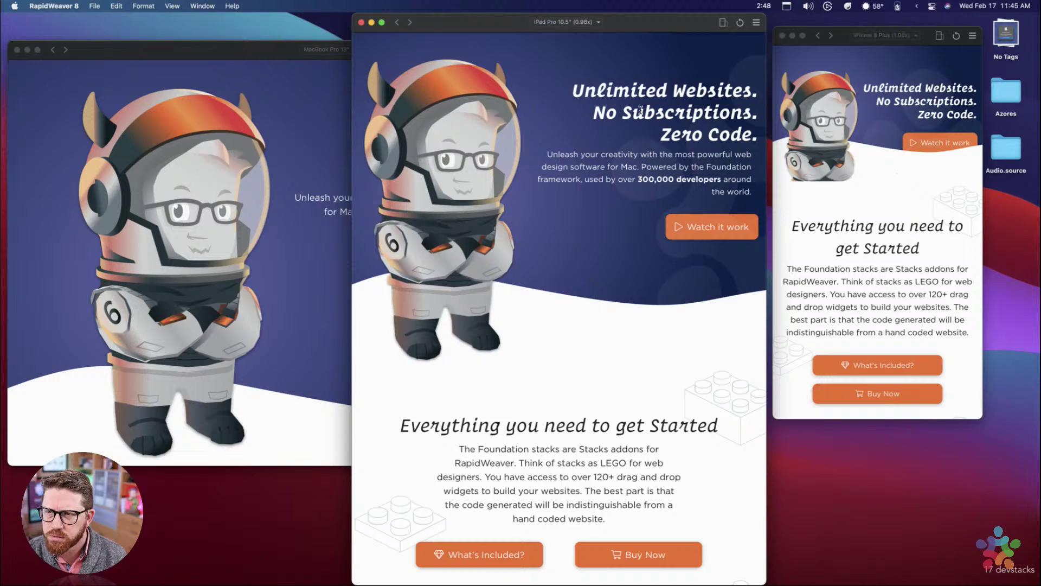
Step: Glance at the project desktop and nudge the iPhone 8 Plus and iPad Pro 10.5" simulators slightly to the right
{"action": "key", "text": "ctrl+Left"}
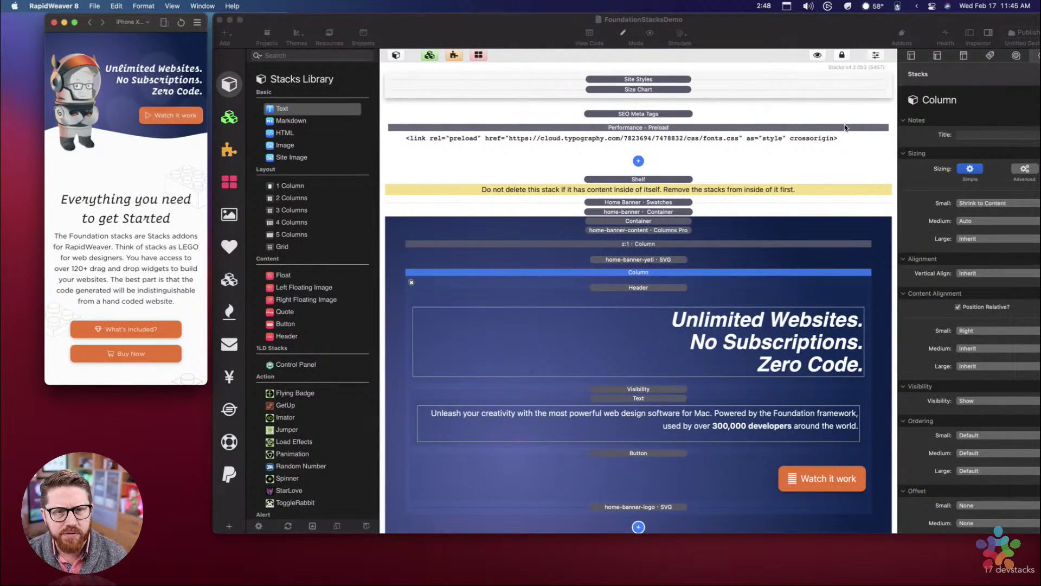
{"action": "key", "text": "ctrl+Right"}
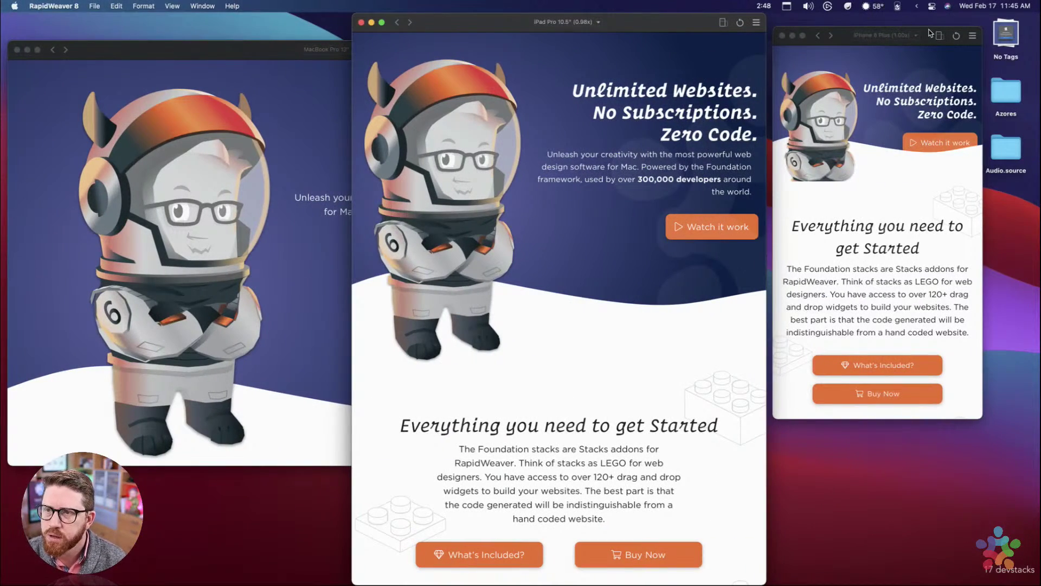
{"action": "left_click_drag", "start_coordinate": [931, 35], "coordinate": [935, 39]}
{"action": "left_click_drag", "start_coordinate": [638, 26], "coordinate": [647, 26]}
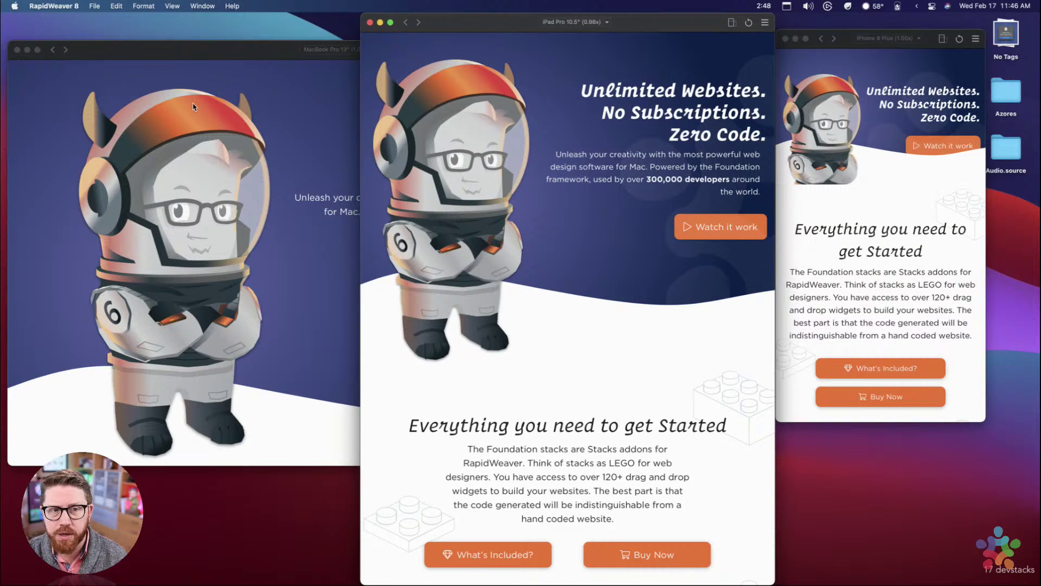
Step: Lower the MacBook Pro 13" simulator slightly and shrink it to about 0.60x scale
{"action": "left_click", "coordinate": [246, 64]}
{"action": "left_click_drag", "start_coordinate": [253, 55], "coordinate": [250, 72]}
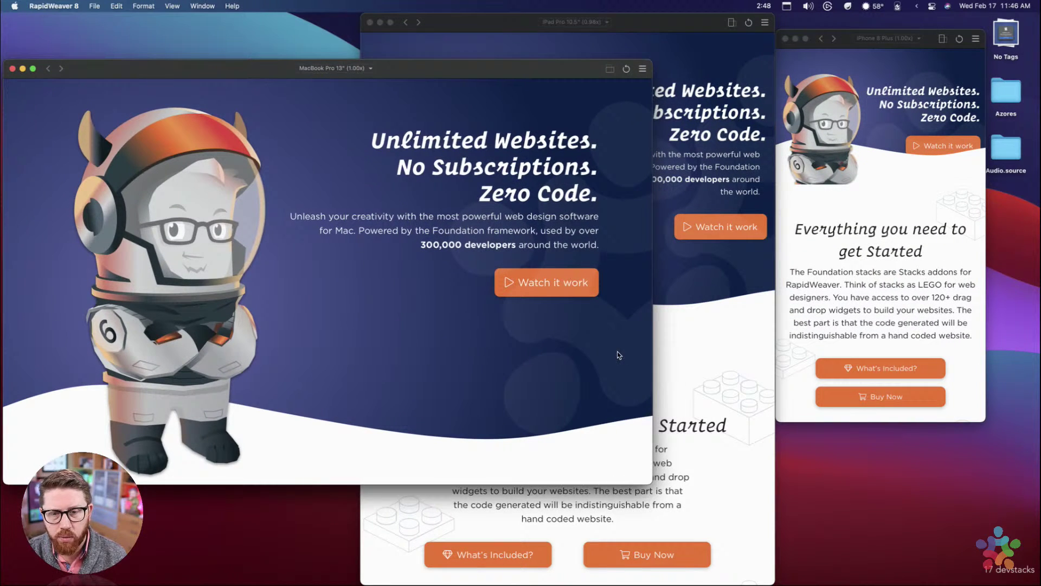
{"action": "left_click_drag", "start_coordinate": [647, 476], "coordinate": [386, 342]}
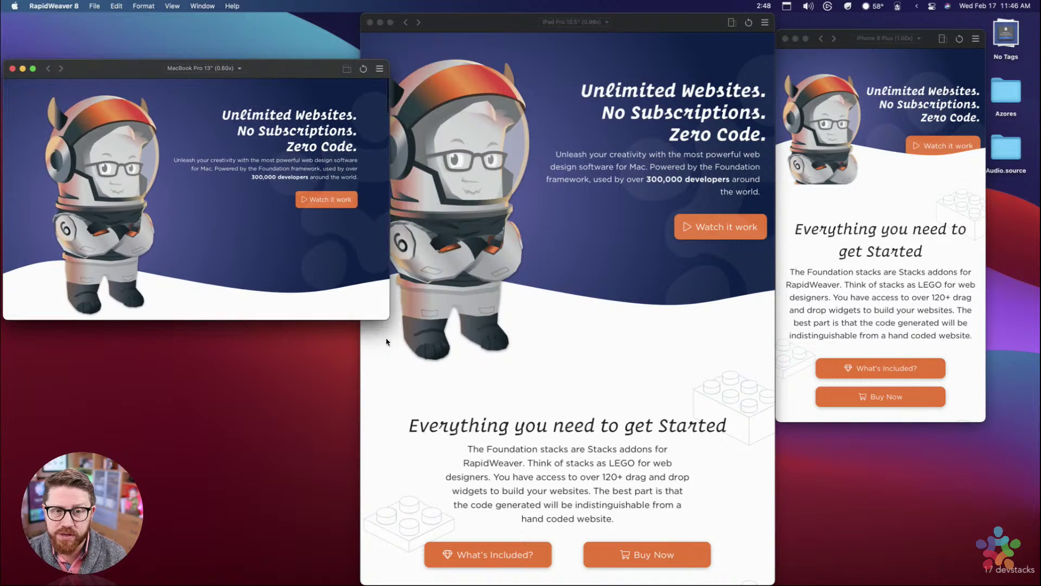
Step: Scale the iPad Pro 10.5" simulator to 0.75x beside the iPhone, and enlarge the MacBook Pro 13" simulator to about 0.68x
{"action": "left_click_drag", "start_coordinate": [512, 16], "coordinate": [521, 17]}
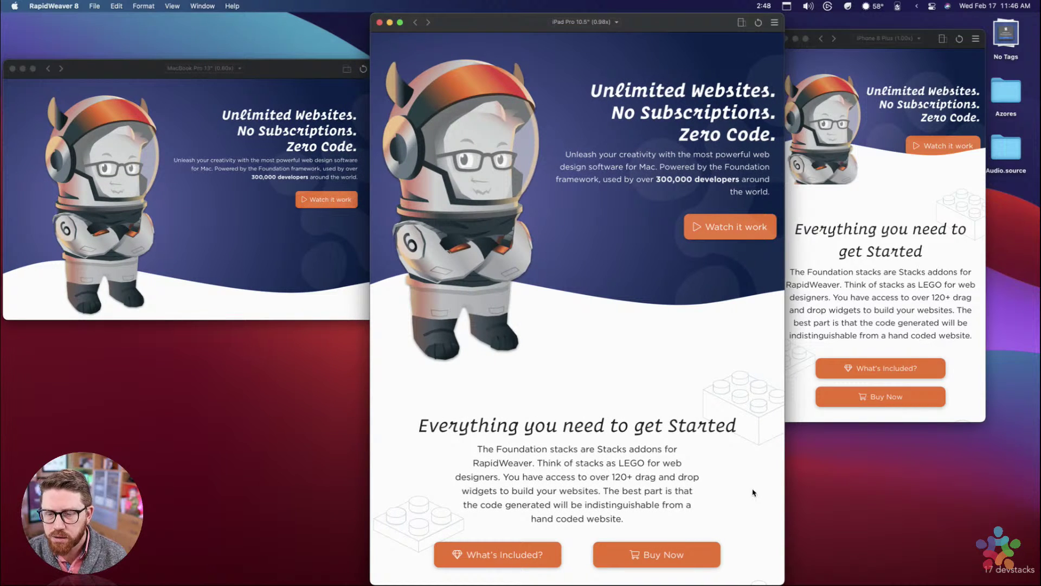
{"action": "left_click_drag", "start_coordinate": [782, 581], "coordinate": [686, 500]}
{"action": "left_click_drag", "start_coordinate": [590, 16], "coordinate": [667, 16]}
{"action": "left_click", "coordinate": [311, 71]}
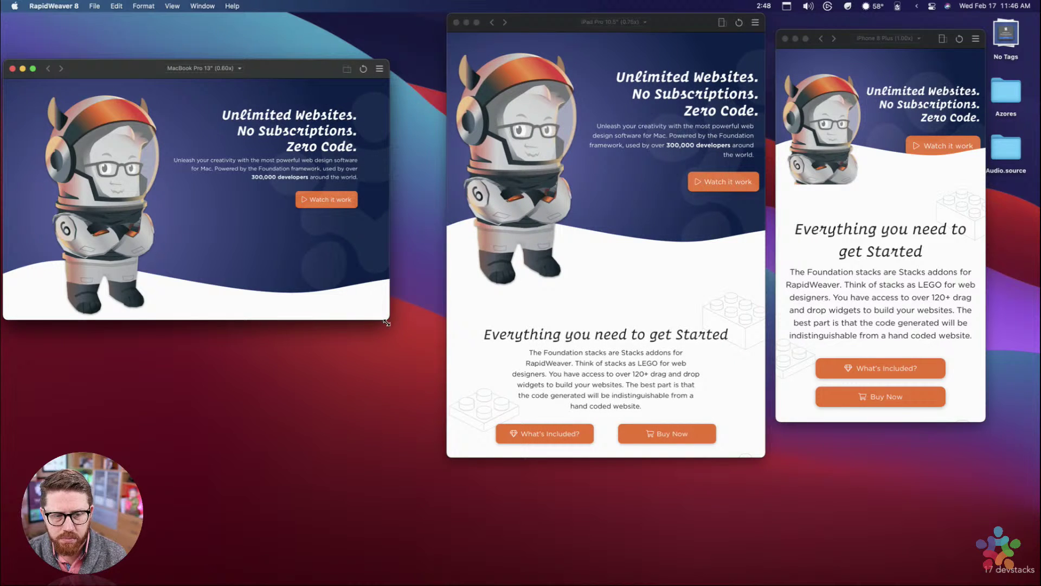
{"action": "left_click_drag", "start_coordinate": [386, 322], "coordinate": [442, 353]}
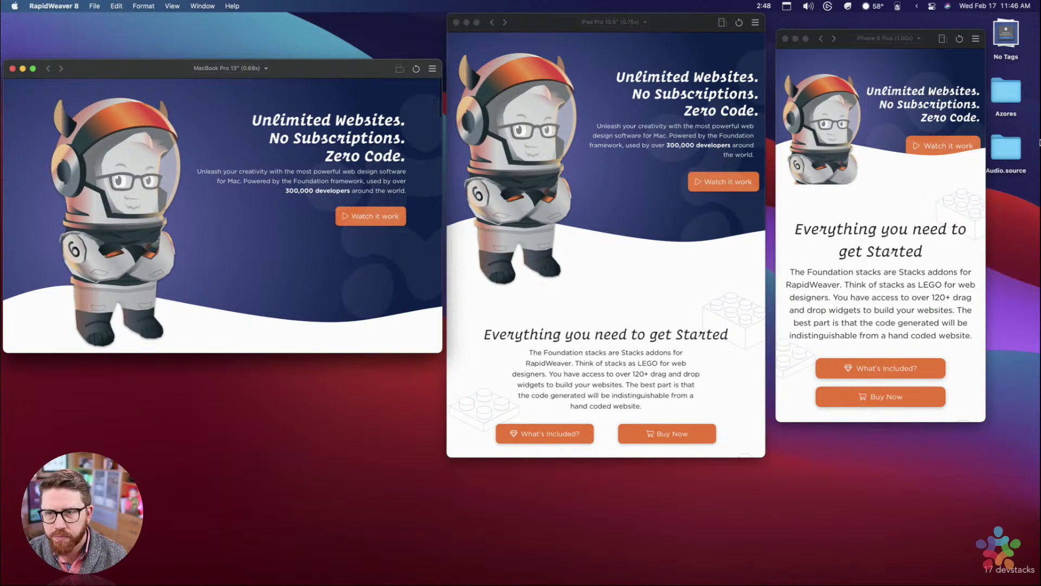
Step: Save the current arrangement of simulator windows as a layout named "Live Stream Layout"
{"action": "left_click", "coordinate": [755, 22]}
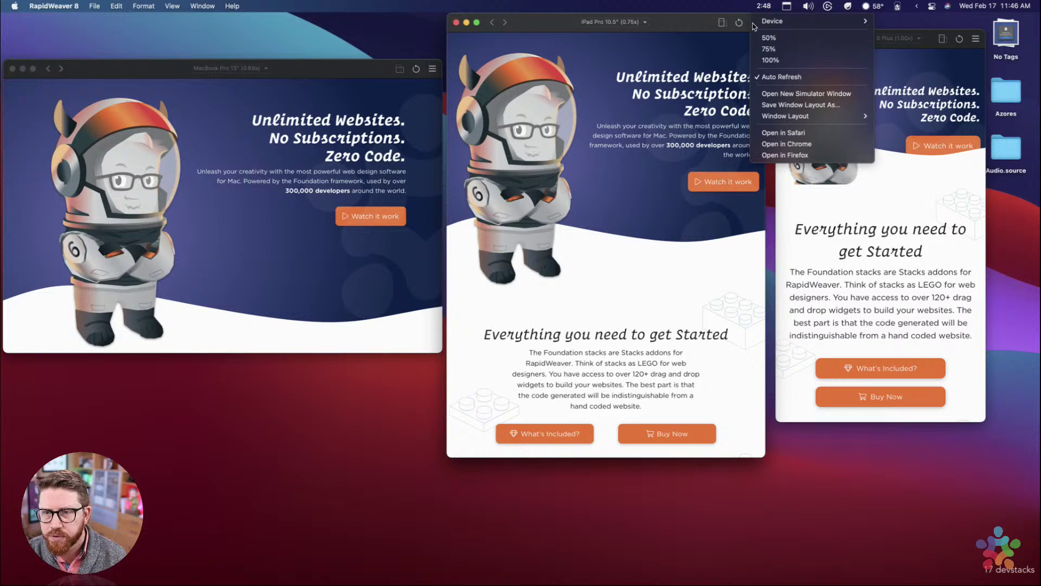
{"action": "mouse_move", "coordinate": [792, 117]}
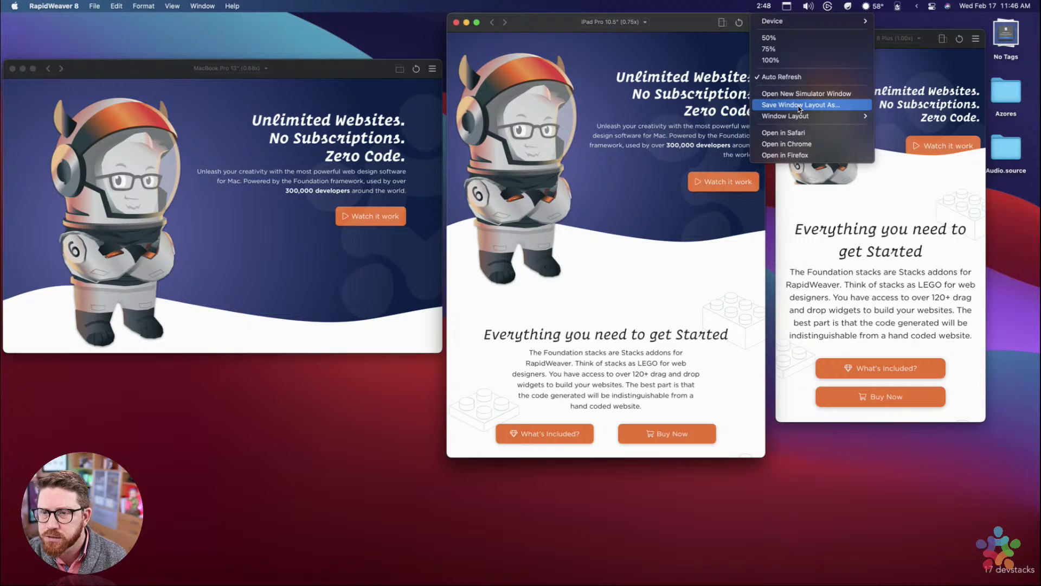
{"action": "left_click", "coordinate": [799, 106]}
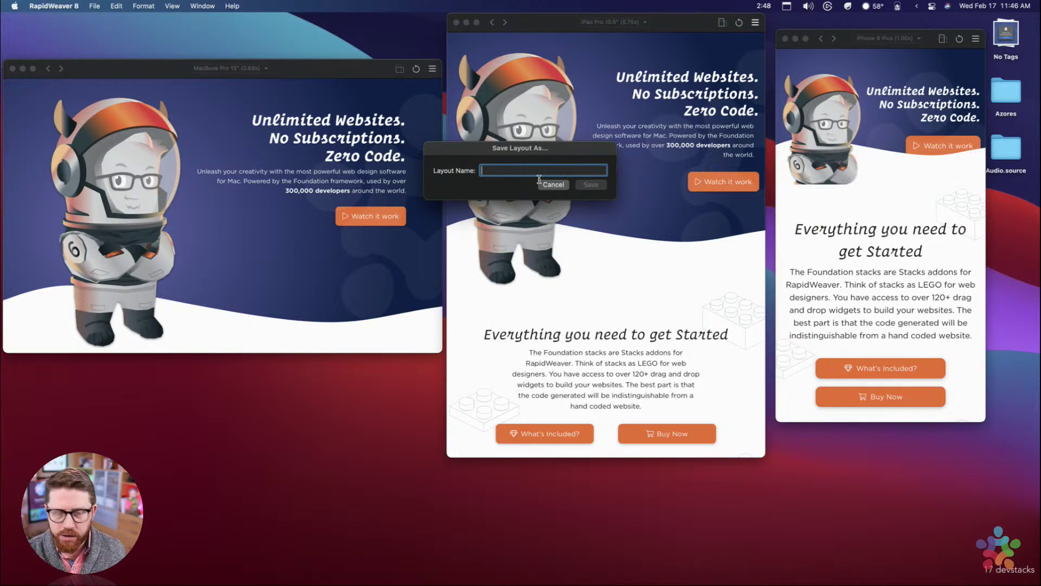
{"action": "type", "text": "Live Stream Layout"}
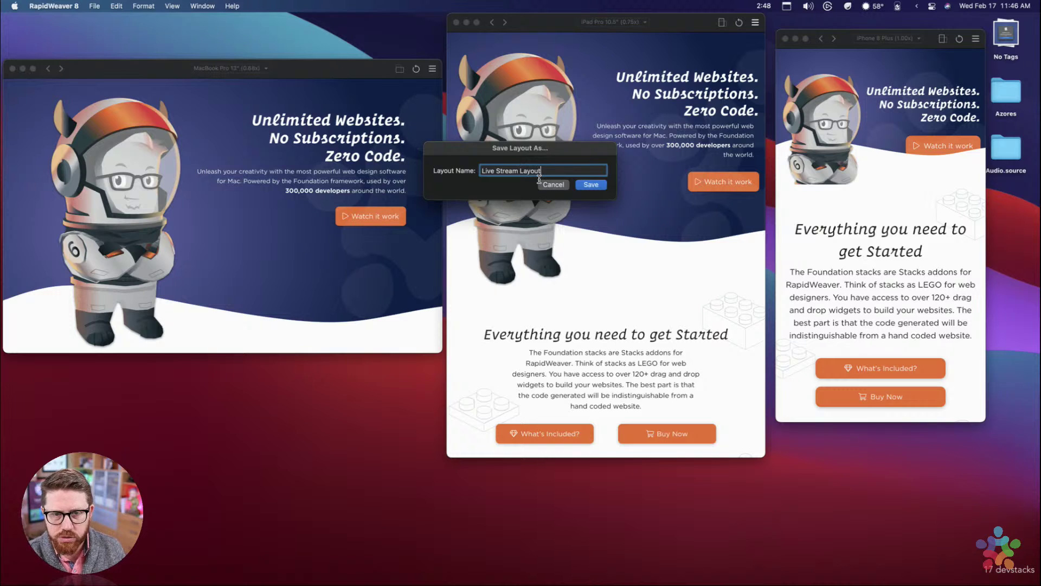
{"action": "left_click", "coordinate": [591, 187]}
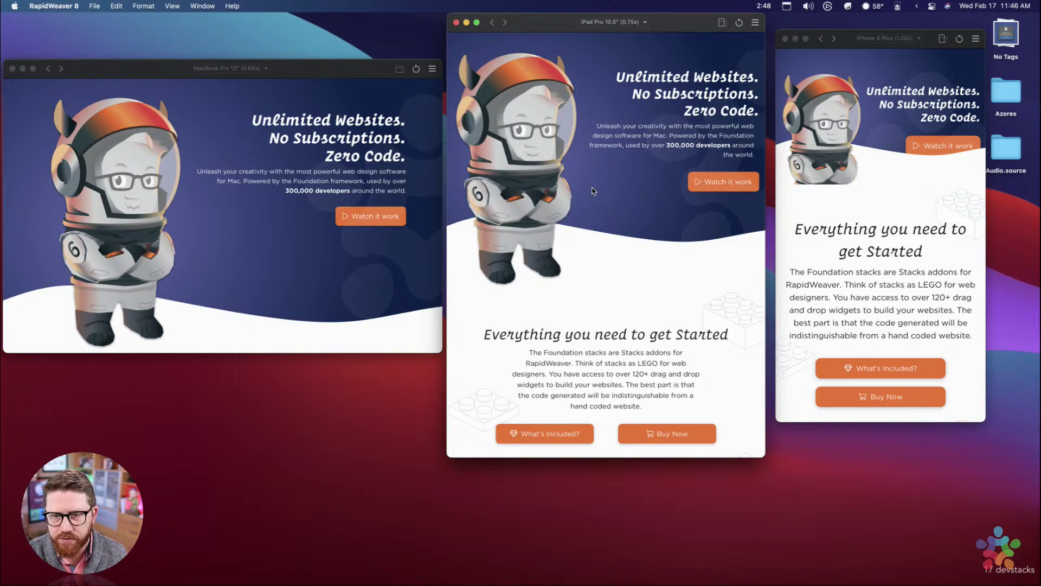
Step: Check the list of saved window layouts in the iPad Pro 10.5" simulator's options without applying one
{"action": "left_click", "coordinate": [755, 23]}
{"action": "mouse_move", "coordinate": [784, 117]}
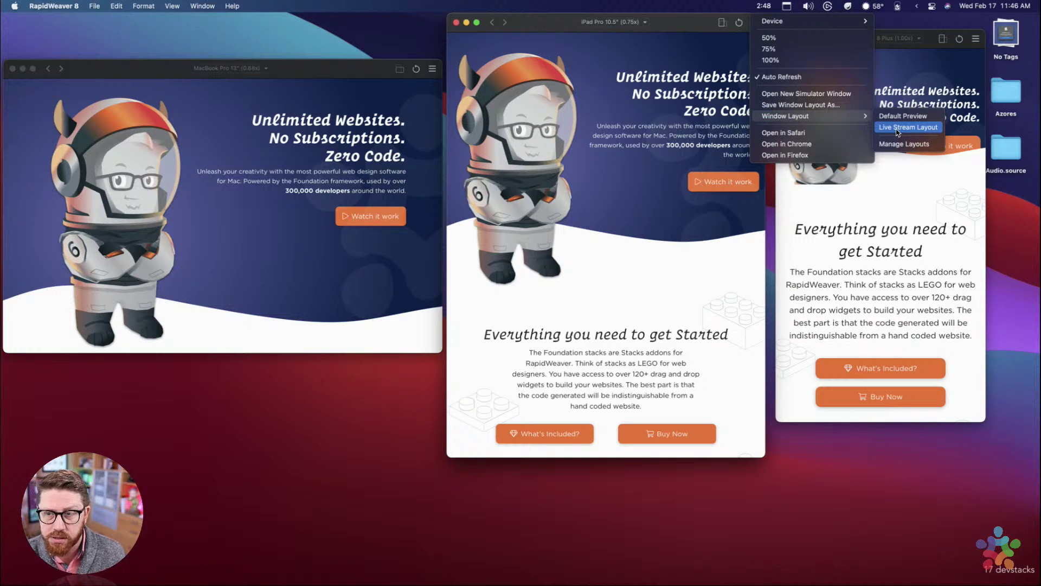
{"action": "left_click", "coordinate": [612, 120]}
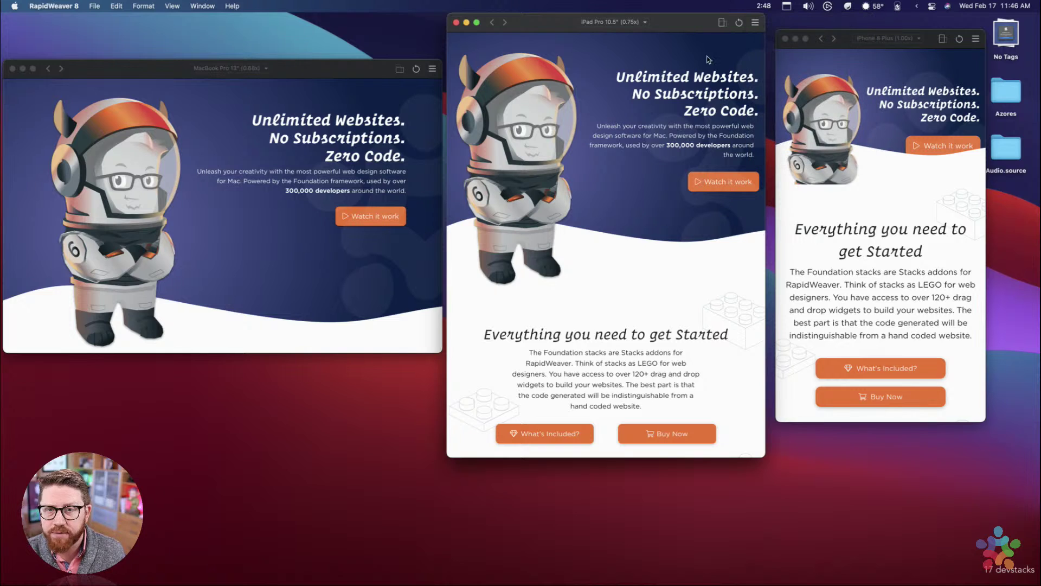
{"action": "left_click", "coordinate": [754, 22]}
{"action": "mouse_move", "coordinate": [856, 116]}
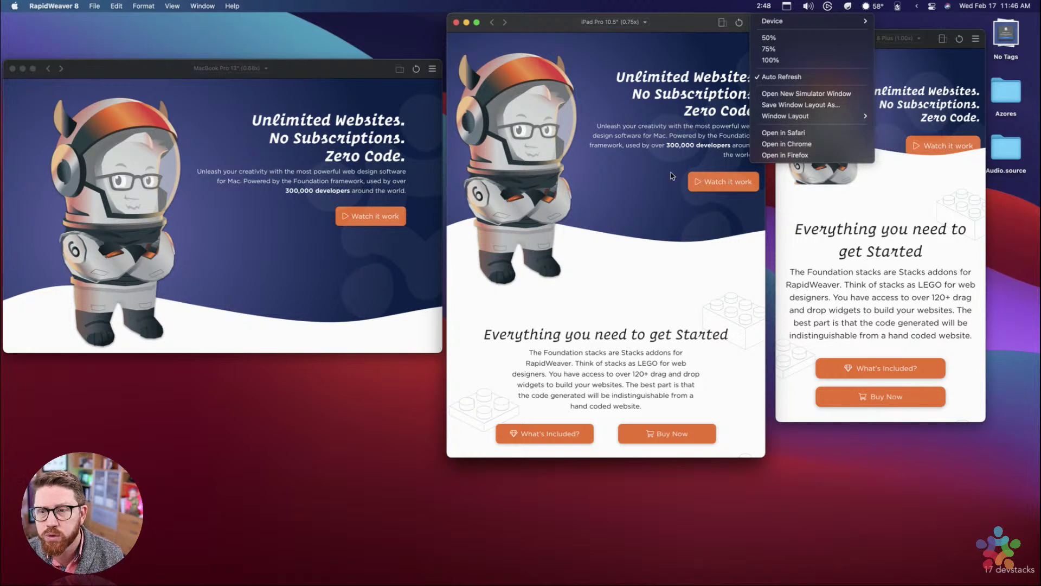
{"action": "left_click", "coordinate": [625, 149]}
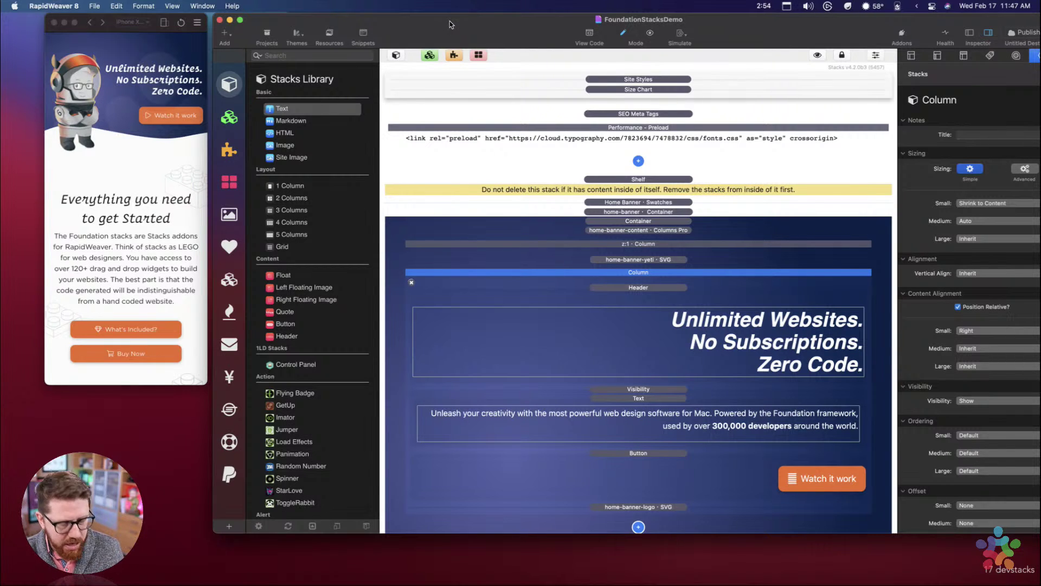
Step: Toggle the FoundationStacksDemo page between edit and preview mode, and return to the simulator windows
{"action": "key", "text": "super+r"}
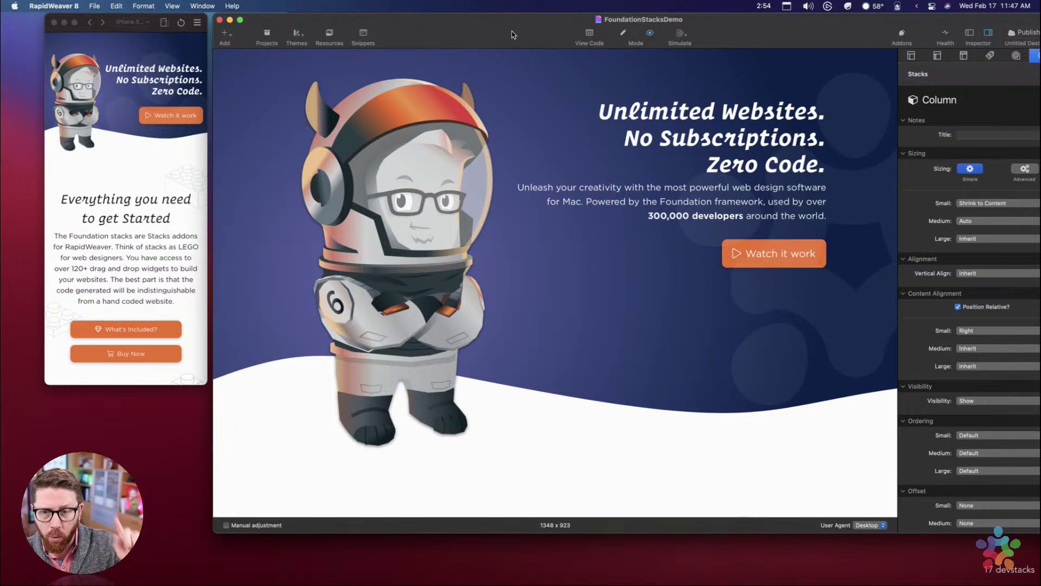
{"action": "key", "text": "super+r"}
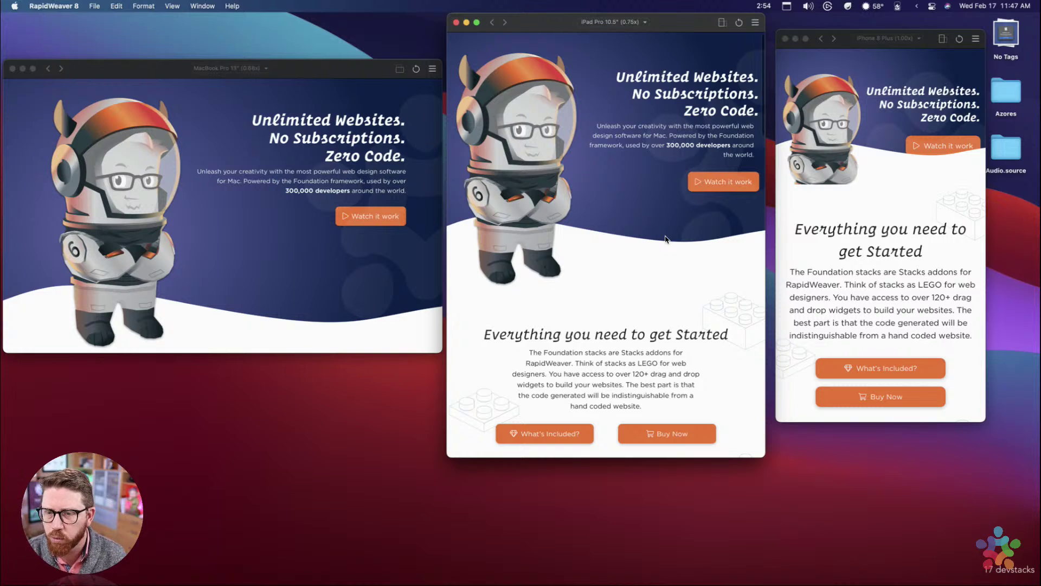
Step: Examine the top sections of the page in the iPad Pro 10.5" and iPhone 8 Plus simulators
{"action": "scroll", "coordinate": [665, 238], "scroll_direction": "down", "scroll_amount": 3}
{"action": "scroll", "coordinate": [684, 225], "scroll_direction": "up", "scroll_amount": 3}
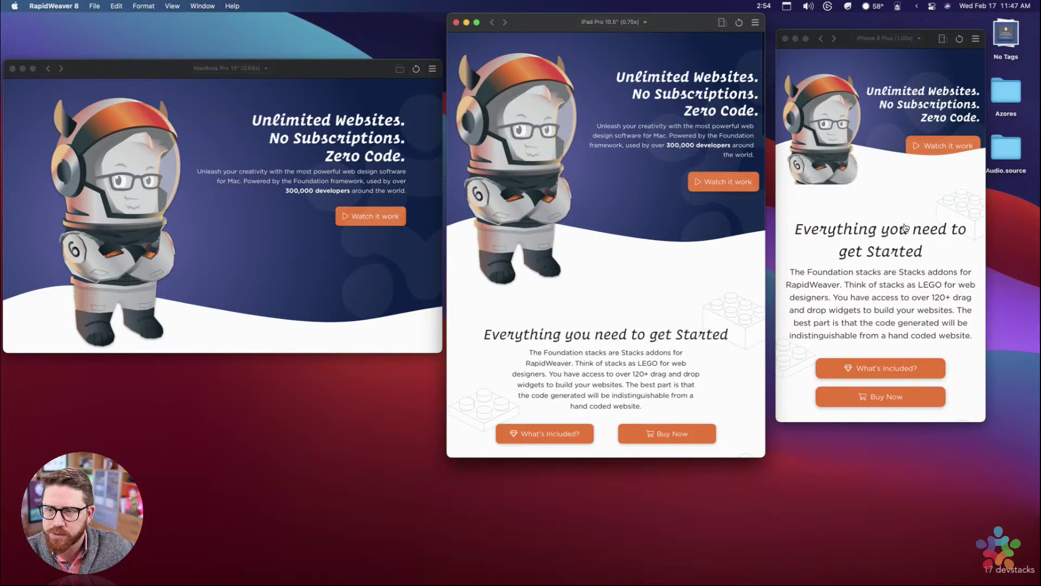
{"action": "scroll", "coordinate": [904, 228], "scroll_direction": "down", "scroll_amount": 1}
{"action": "left_click", "coordinate": [912, 37]}
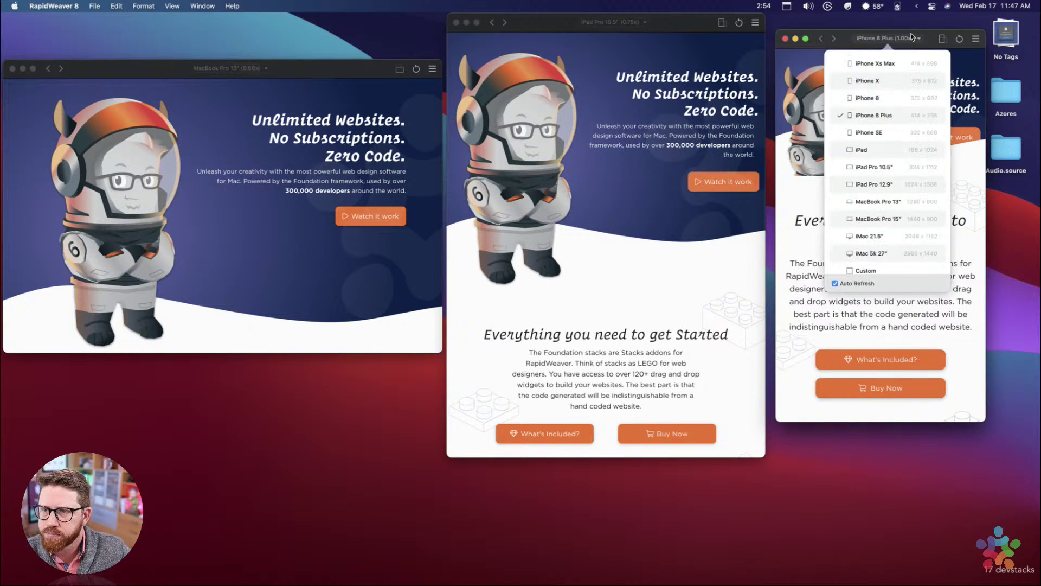
{"action": "left_click", "coordinate": [798, 136]}
{"action": "scroll", "coordinate": [835, 228], "scroll_direction": "down", "scroll_amount": 5}
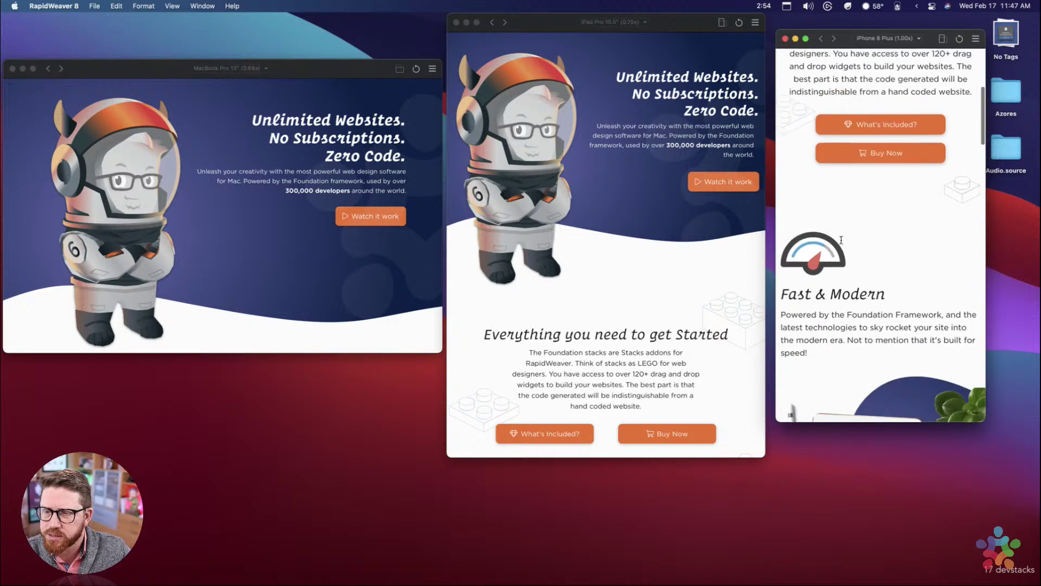
{"action": "scroll", "coordinate": [849, 206], "scroll_direction": "up", "scroll_amount": 6}
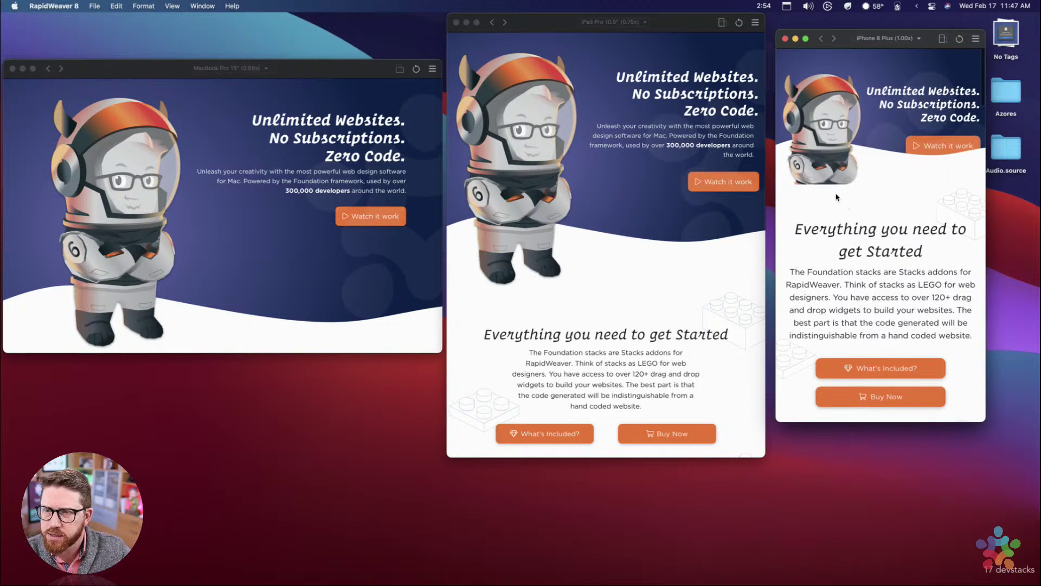
Step: Switch the iPhone 8 Plus simulator to iPhone X and check the page's hero section in it
{"action": "left_click", "coordinate": [917, 37]}
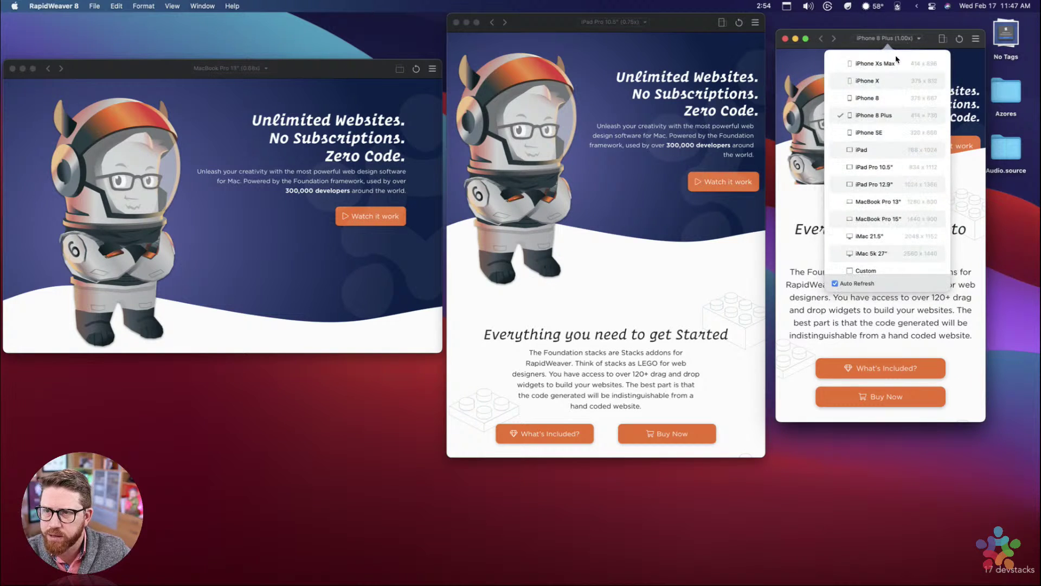
{"action": "left_click", "coordinate": [866, 84]}
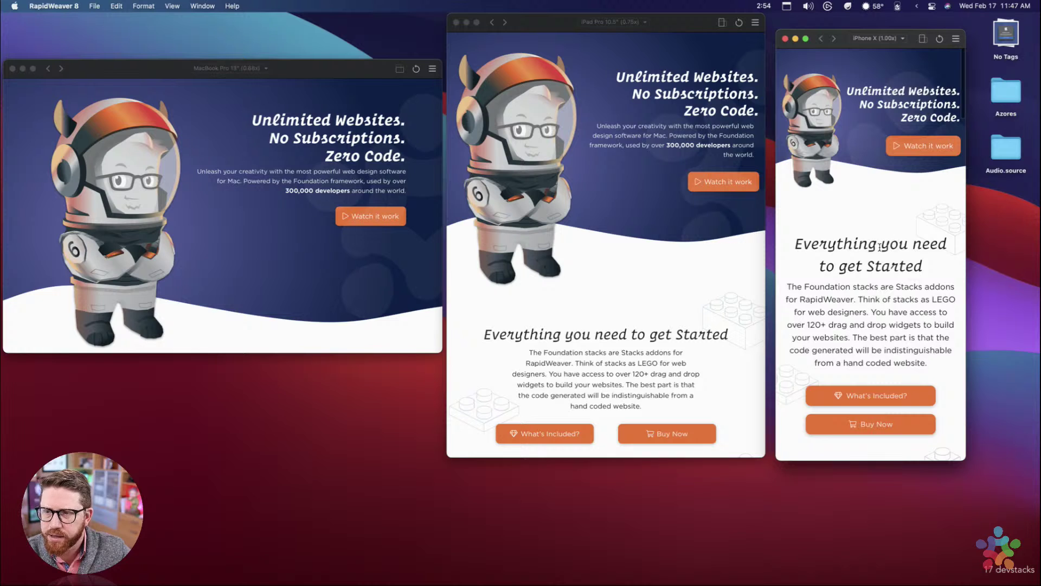
{"action": "scroll", "coordinate": [875, 222], "scroll_direction": "down", "scroll_amount": 2}
{"action": "scroll", "coordinate": [876, 225], "scroll_direction": "up", "scroll_amount": 2}
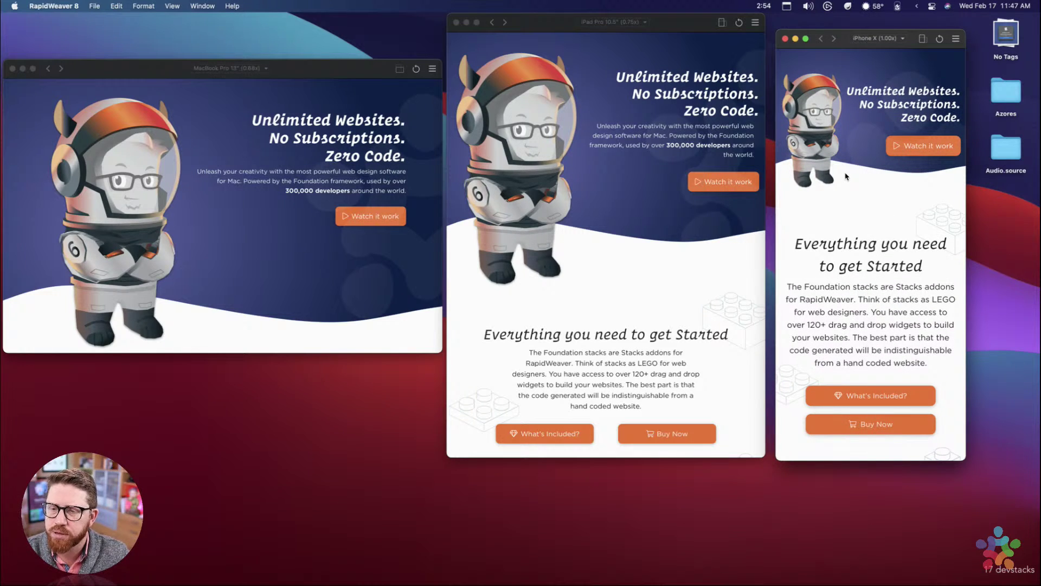
{"action": "scroll", "coordinate": [846, 176], "scroll_direction": "down", "scroll_amount": 1}
{"action": "scroll", "coordinate": [845, 176], "scroll_direction": "up", "scroll_amount": 1}
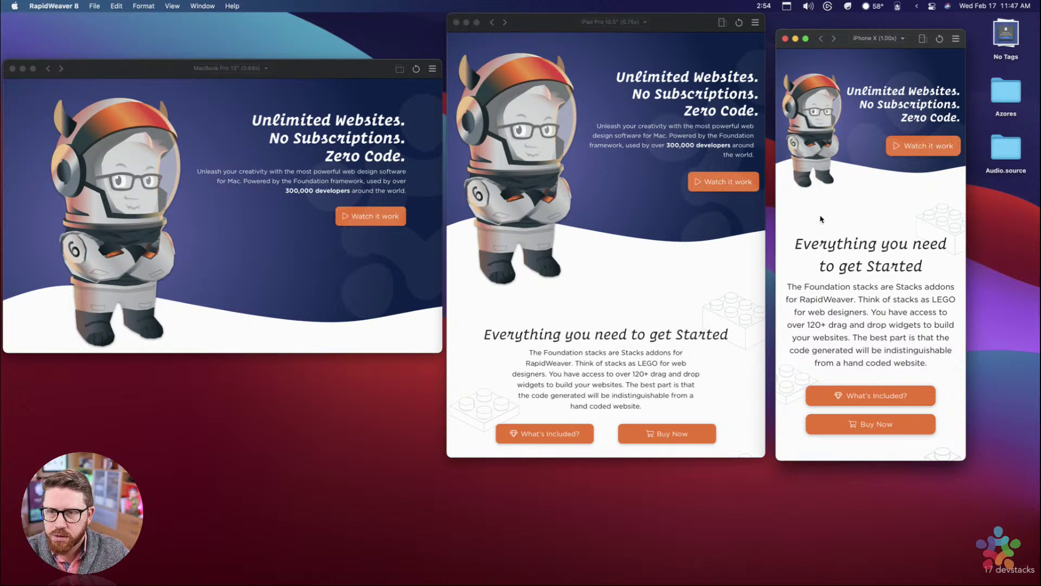
Step: Compare the page's opening and "Fast & Modern" sections between the iPhone X and iPad Pro 10.5" simulators
{"action": "scroll", "coordinate": [823, 228], "scroll_direction": "down", "scroll_amount": 1}
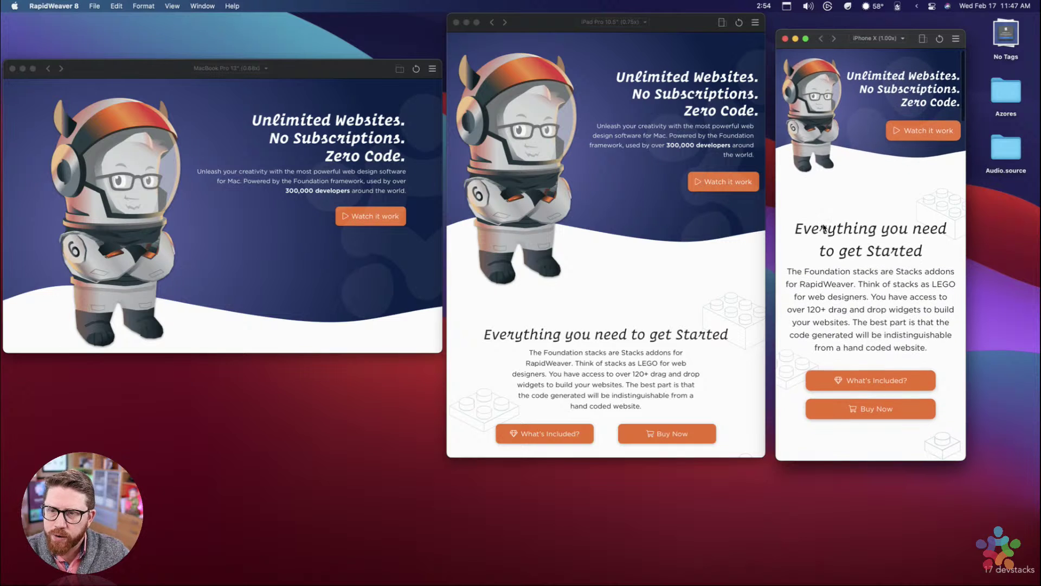
{"action": "scroll", "coordinate": [837, 181], "scroll_direction": "down", "scroll_amount": 6}
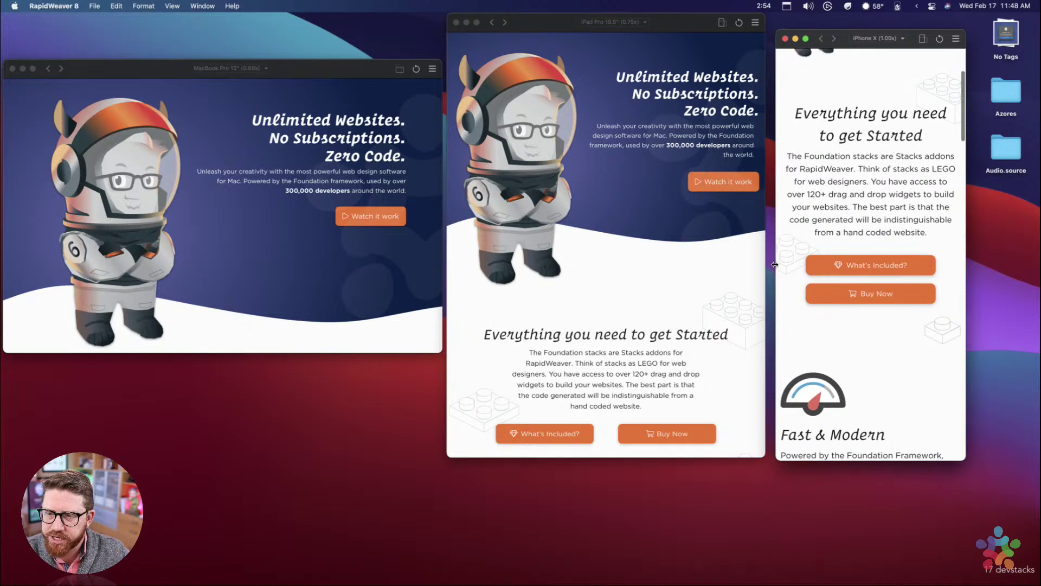
{"action": "scroll", "coordinate": [892, 189], "scroll_direction": "up", "scroll_amount": 5}
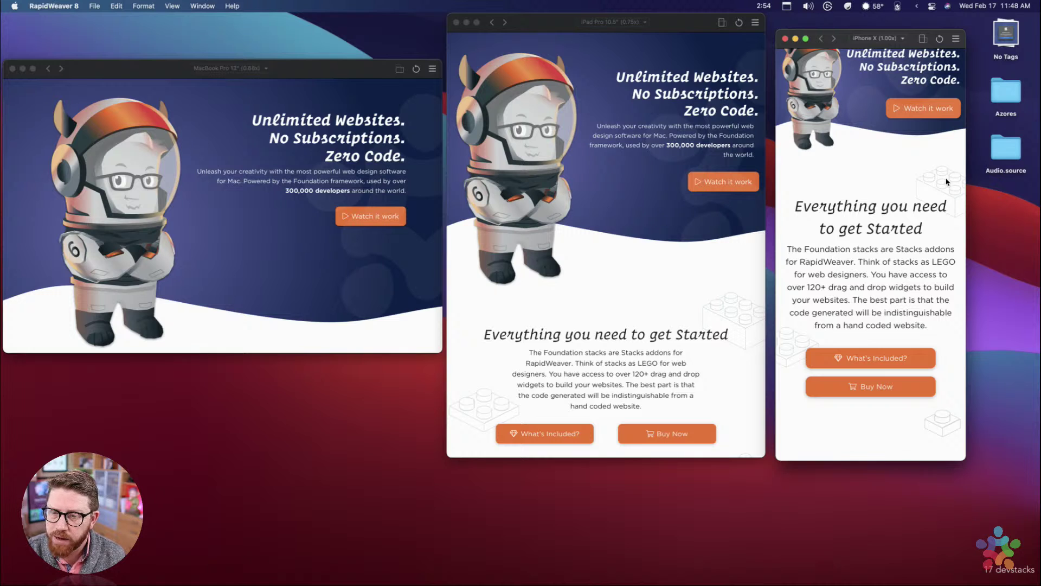
{"action": "scroll", "coordinate": [710, 286], "scroll_direction": "down", "scroll_amount": 2}
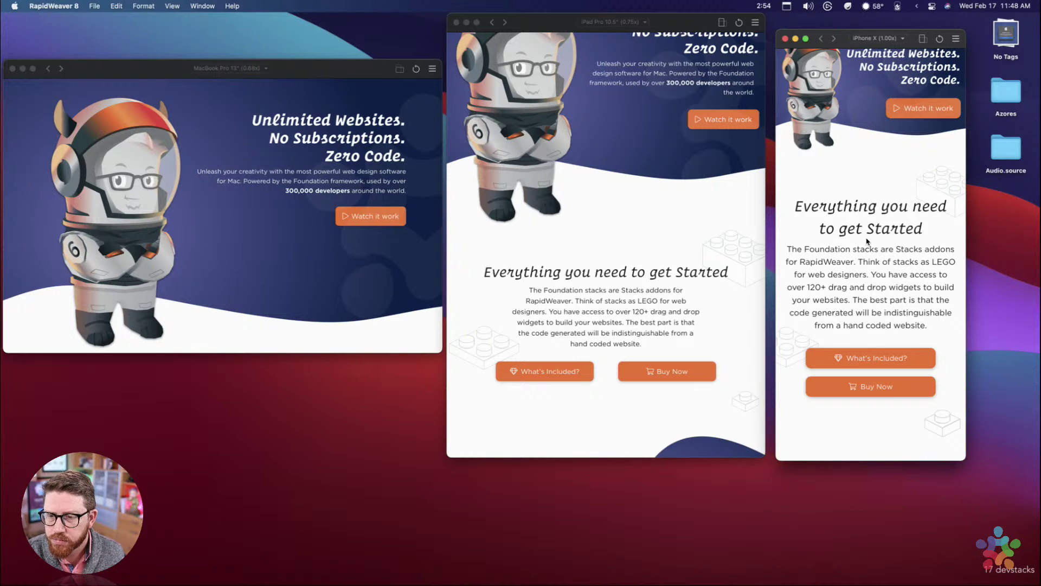
{"action": "scroll", "coordinate": [867, 241], "scroll_direction": "down", "scroll_amount": 3}
{"action": "scroll", "coordinate": [866, 241], "scroll_direction": "down", "scroll_amount": 5}
{"action": "scroll", "coordinate": [580, 298], "scroll_direction": "down", "scroll_amount": 5}
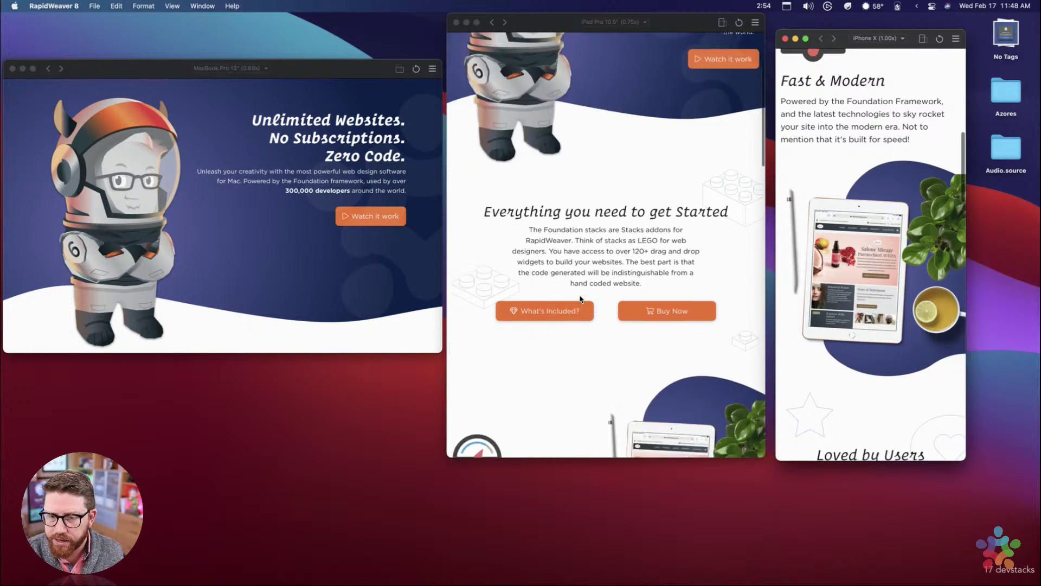
{"action": "scroll", "coordinate": [893, 98], "scroll_direction": "up", "scroll_amount": 2}
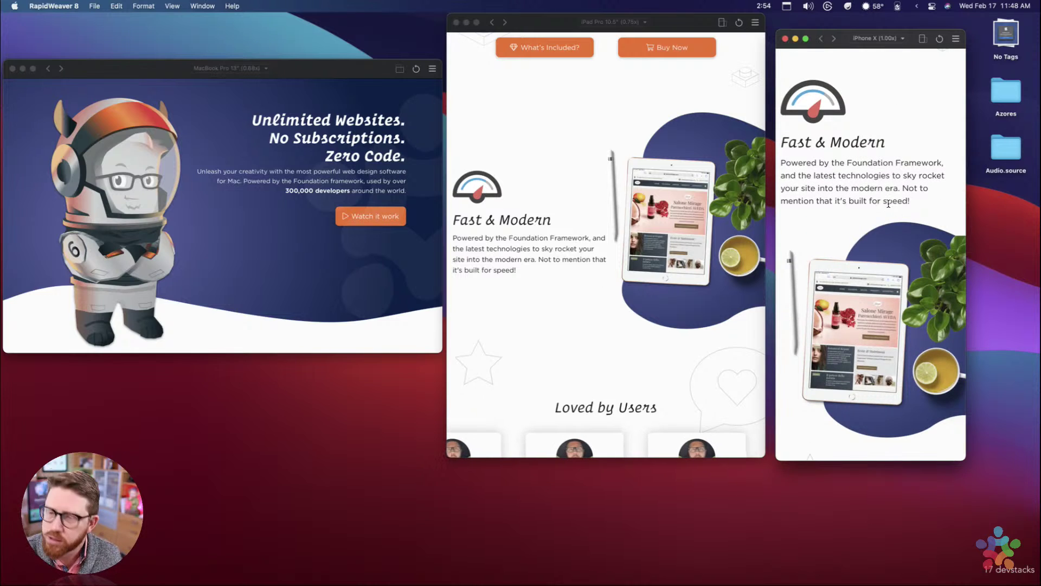
{"action": "scroll", "coordinate": [900, 213], "scroll_direction": "down", "scroll_amount": 1}
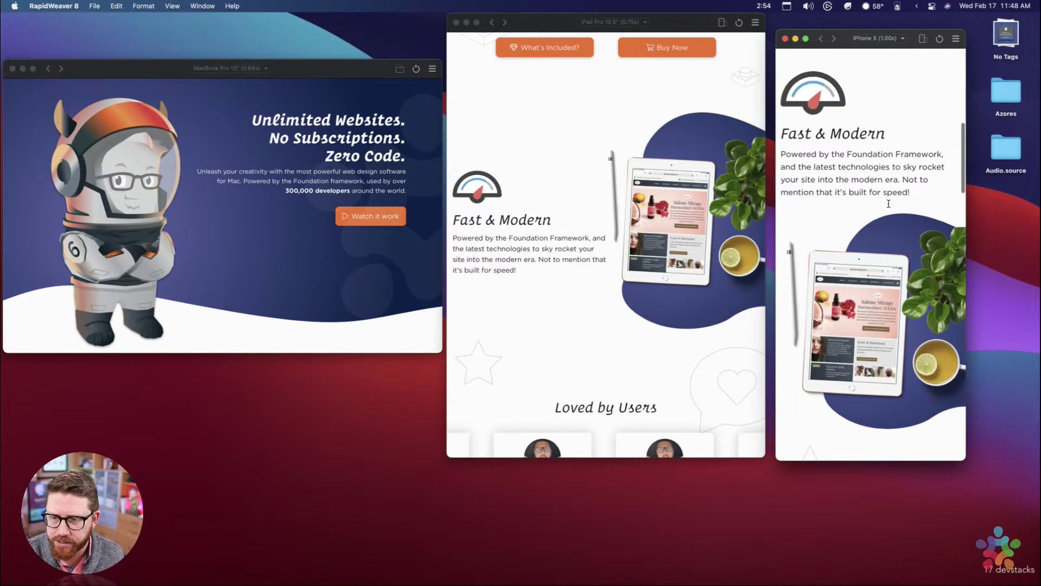
{"action": "scroll", "coordinate": [889, 201], "scroll_direction": "down", "scroll_amount": 3}
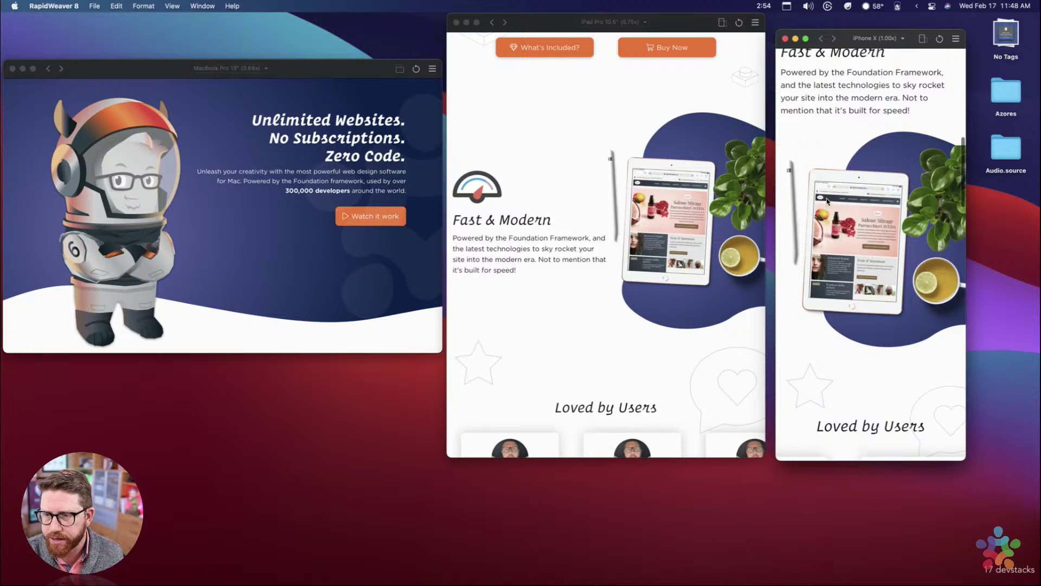
{"action": "scroll", "coordinate": [827, 200], "scroll_direction": "up", "scroll_amount": 3}
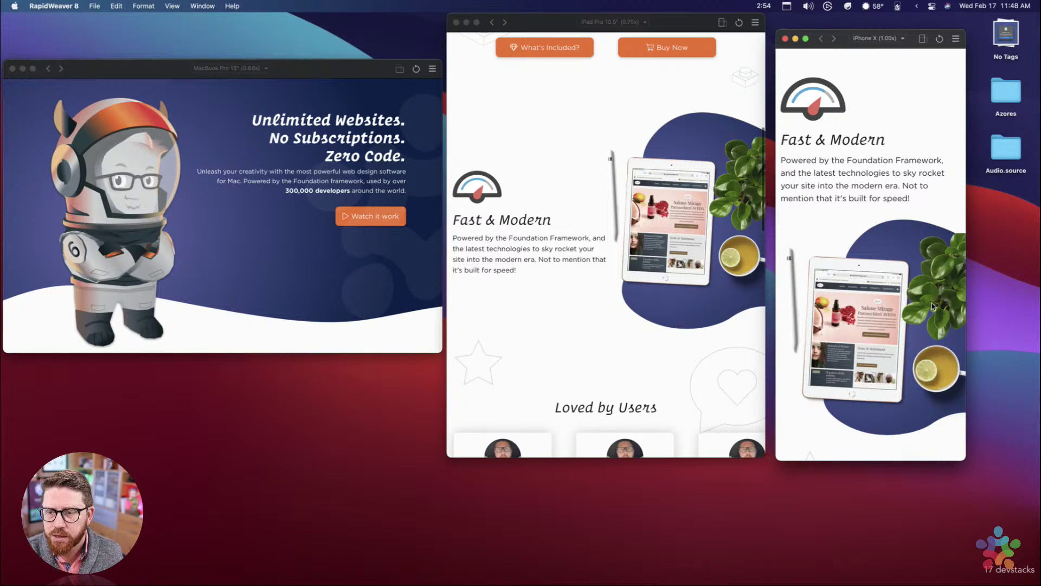
Step: Compare the "Loved by Users" testimonial carousel in the iPhone X and iPad Pro 10.5" simulators
{"action": "scroll", "coordinate": [931, 303], "scroll_direction": "down", "scroll_amount": 10}
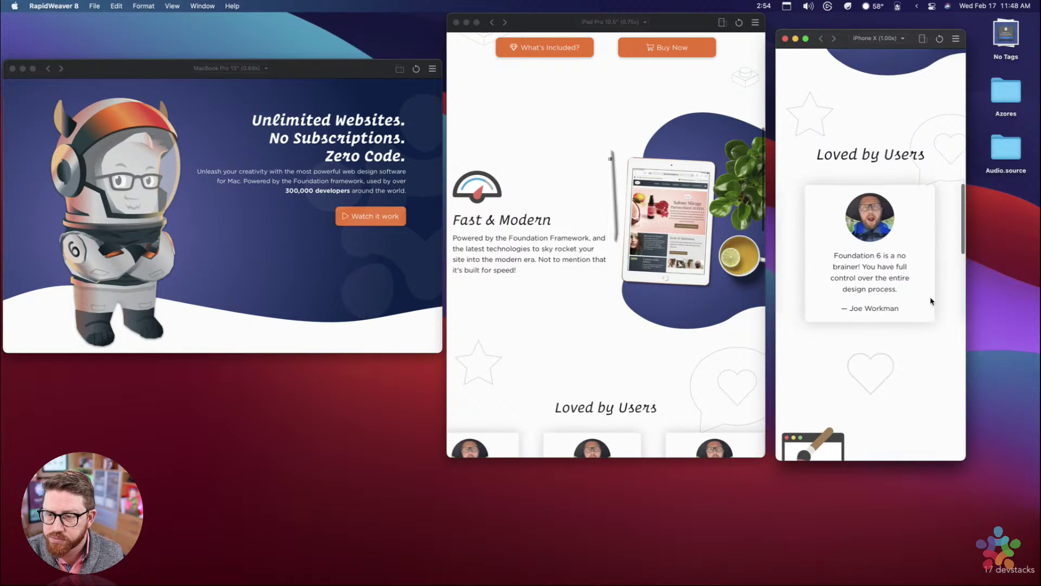
{"action": "scroll", "coordinate": [602, 347], "scroll_direction": "down", "scroll_amount": 7}
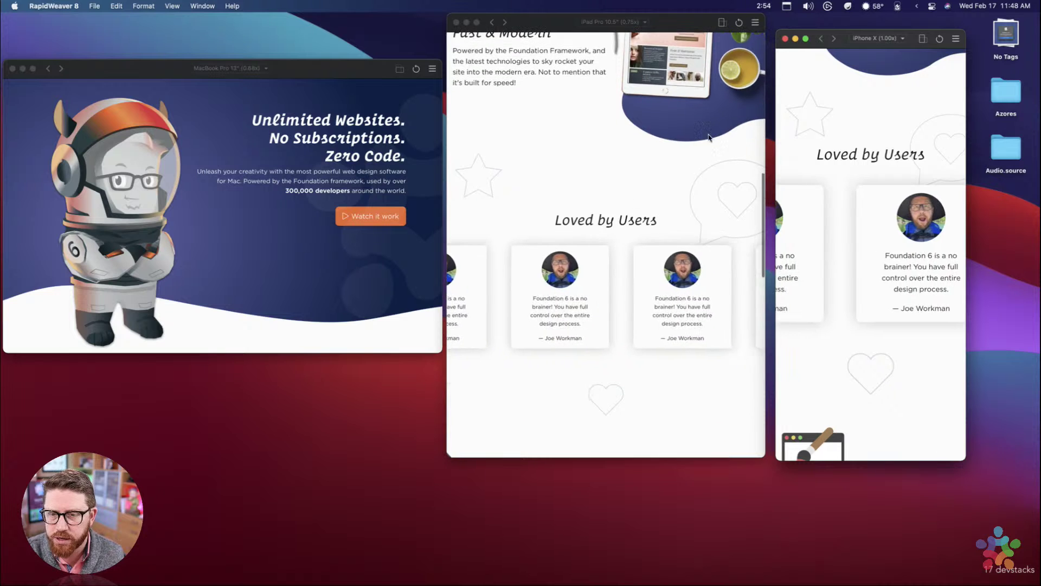
{"action": "scroll", "coordinate": [858, 210], "scroll_direction": "down", "scroll_amount": 3}
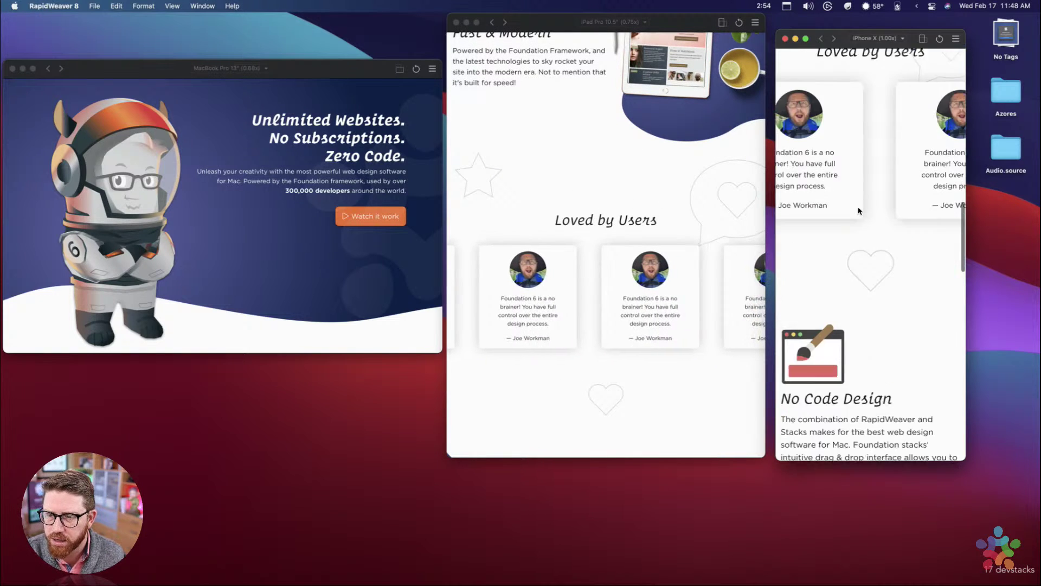
{"action": "scroll", "coordinate": [859, 228], "scroll_direction": "up", "scroll_amount": 4}
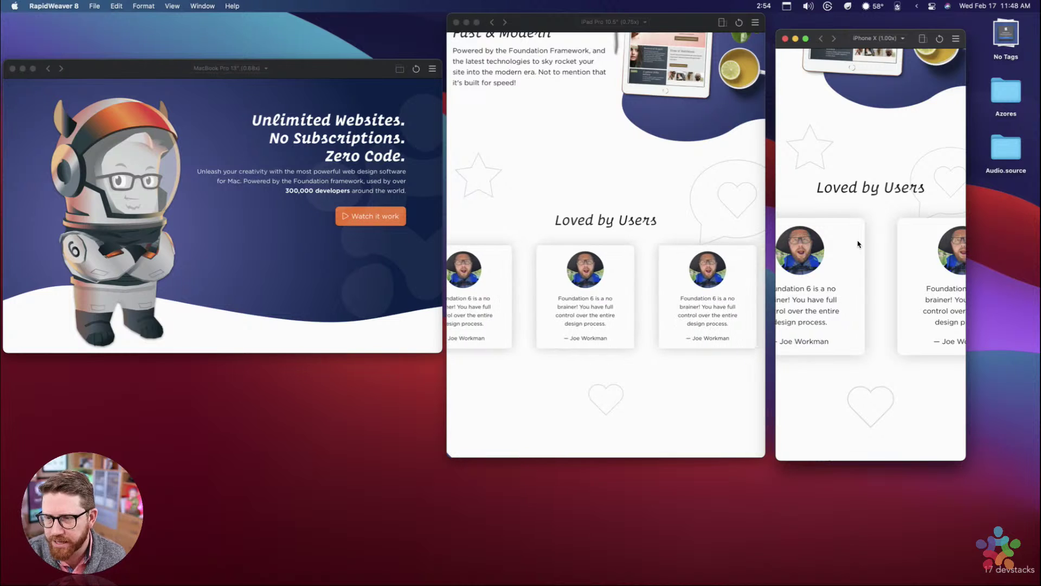
{"action": "scroll", "coordinate": [860, 239], "scroll_direction": "down", "scroll_amount": 2}
{"action": "scroll", "coordinate": [867, 250], "scroll_direction": "up", "scroll_amount": 1}
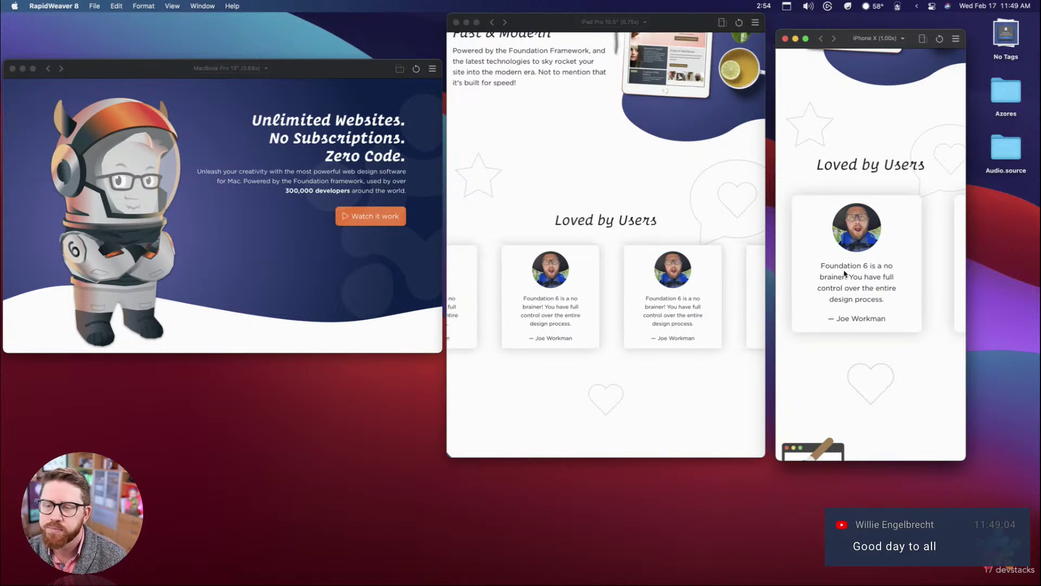
Step: Examine the "No Code Design" and "Save Money" sections in the iPhone X simulator, and return to "Fast & Modern"
{"action": "scroll", "coordinate": [844, 274], "scroll_direction": "down", "scroll_amount": 4}
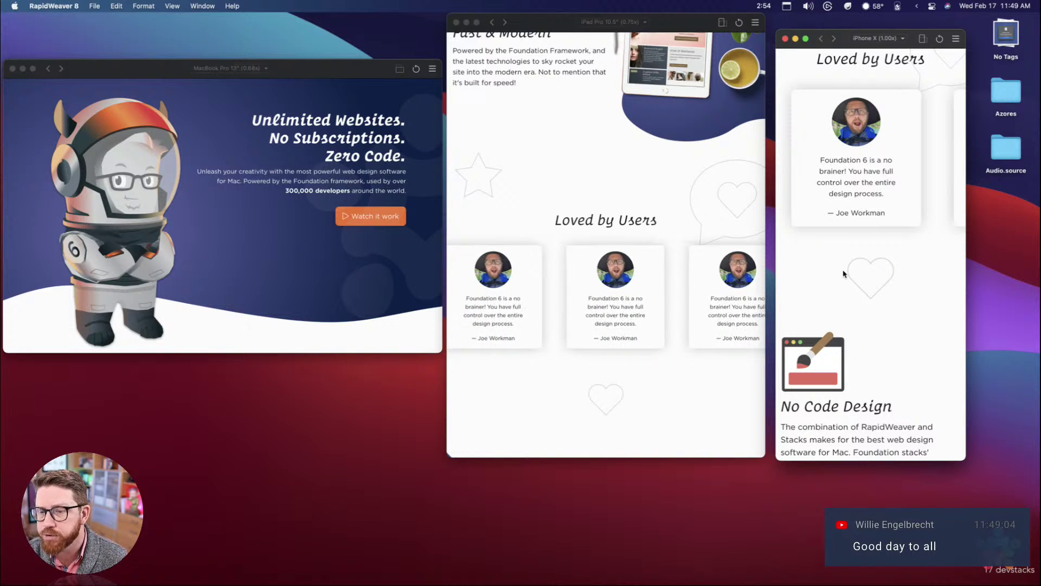
{"action": "scroll", "coordinate": [844, 274], "scroll_direction": "down", "scroll_amount": 7}
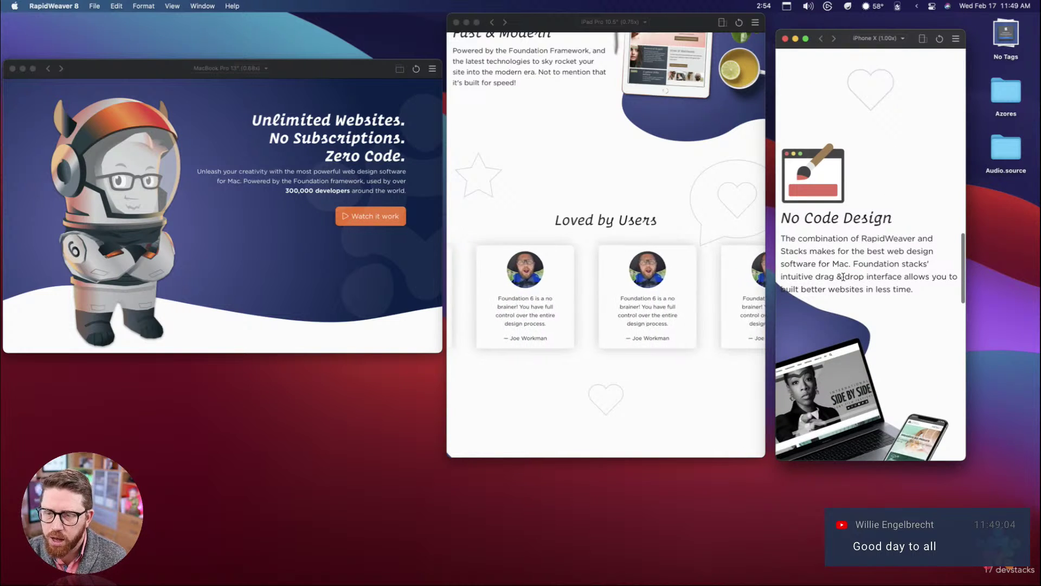
{"action": "scroll", "coordinate": [842, 276], "scroll_direction": "down", "scroll_amount": 2}
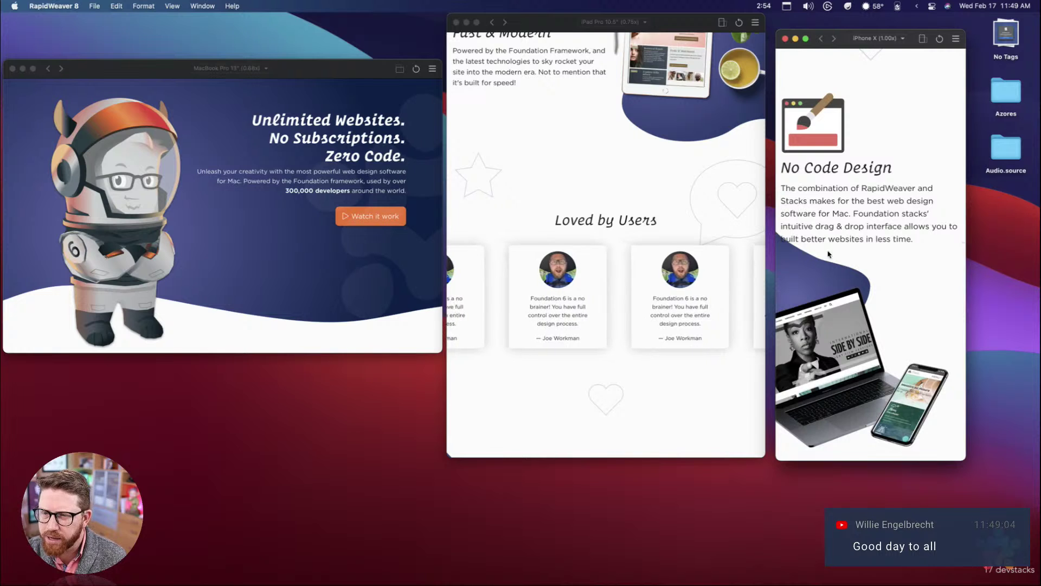
{"action": "scroll", "coordinate": [843, 235], "scroll_direction": "down", "scroll_amount": 20}
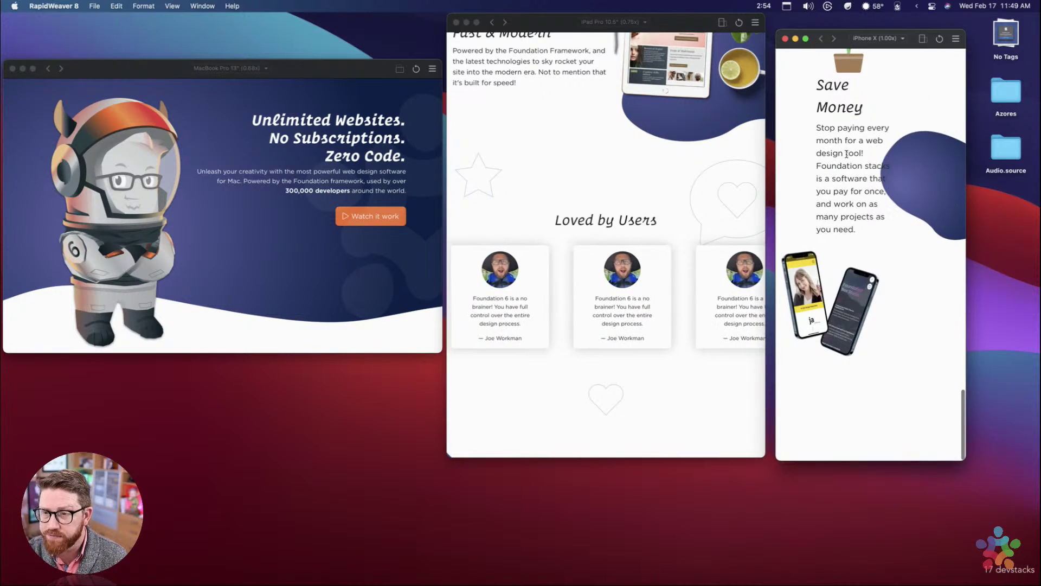
{"action": "scroll", "coordinate": [843, 232], "scroll_direction": "up", "scroll_amount": 20}
{"action": "scroll", "coordinate": [846, 154], "scroll_direction": "up", "scroll_amount": 2}
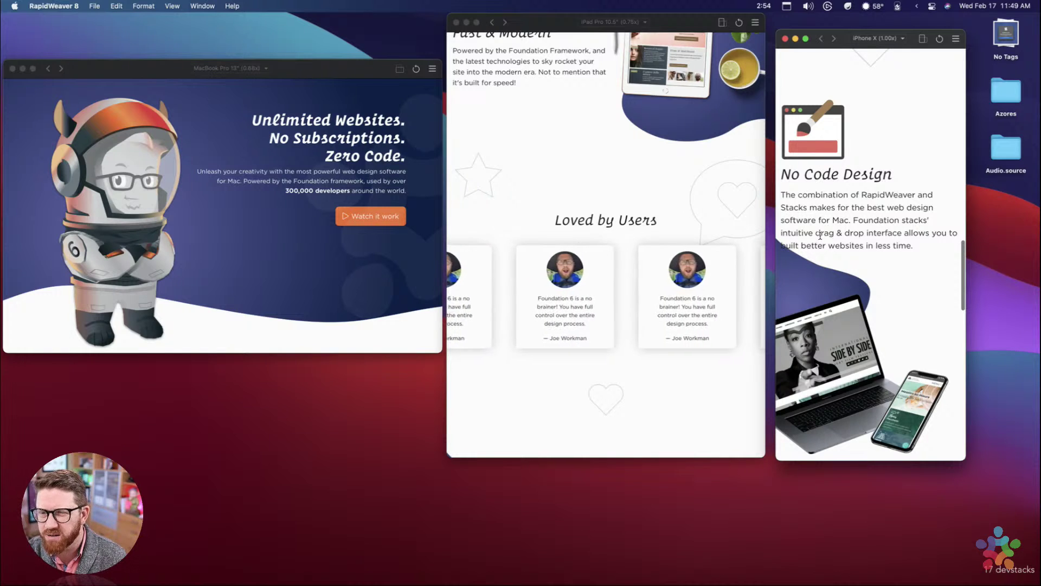
{"action": "scroll", "coordinate": [821, 300], "scroll_direction": "down", "scroll_amount": 4}
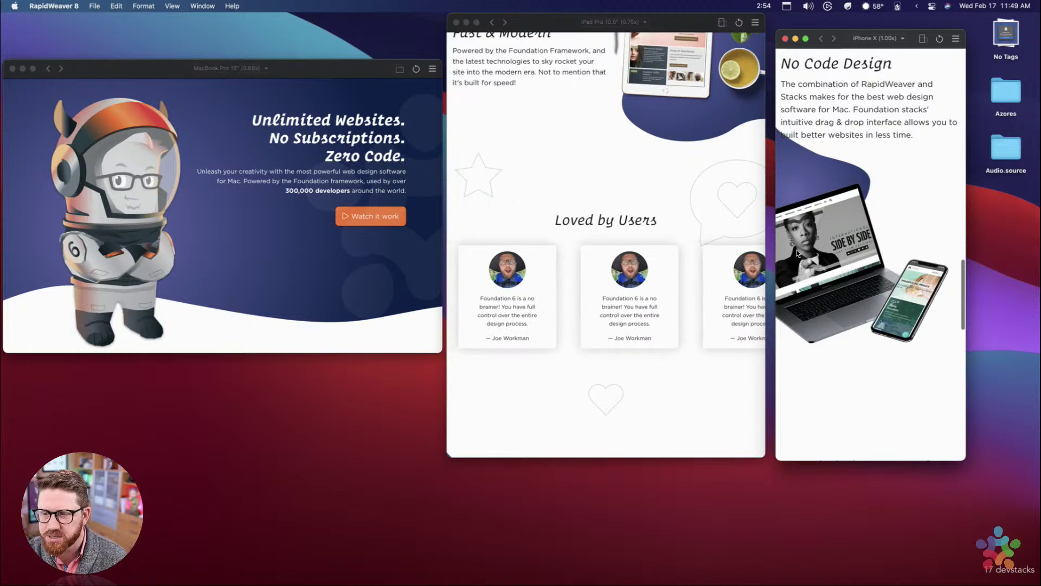
{"action": "scroll", "coordinate": [864, 252], "scroll_direction": "up", "scroll_amount": 10}
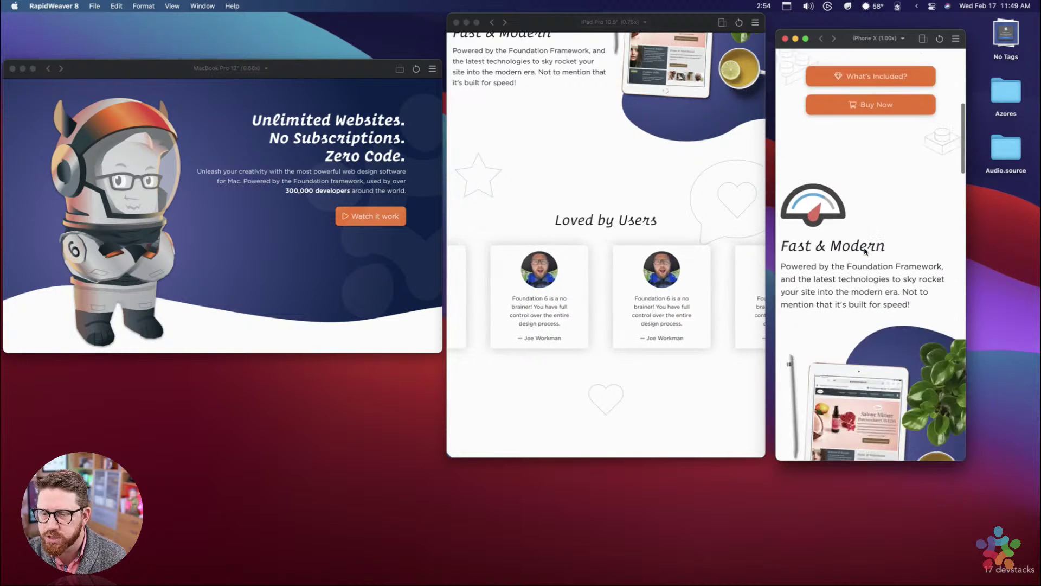
Step: Review the iPhone X page from "Loved by Users" through "Helpful Community" to its end, glancing at the testimonials on the iPad
{"action": "scroll", "coordinate": [865, 251], "scroll_direction": "down", "scroll_amount": 8}
{"action": "scroll", "coordinate": [832, 259], "scroll_direction": "down", "scroll_amount": 6}
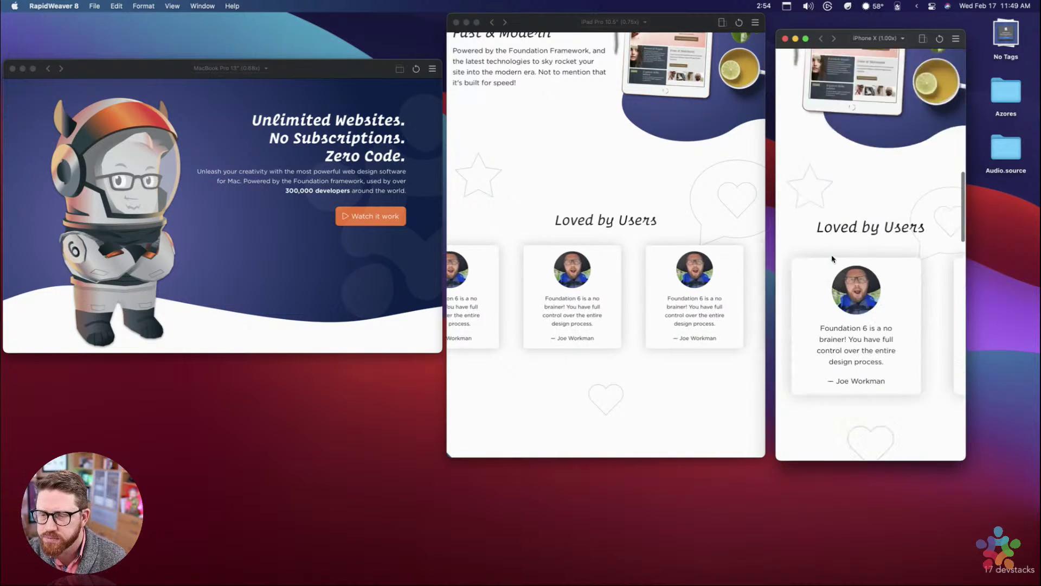
{"action": "scroll", "coordinate": [832, 259], "scroll_direction": "down", "scroll_amount": 10}
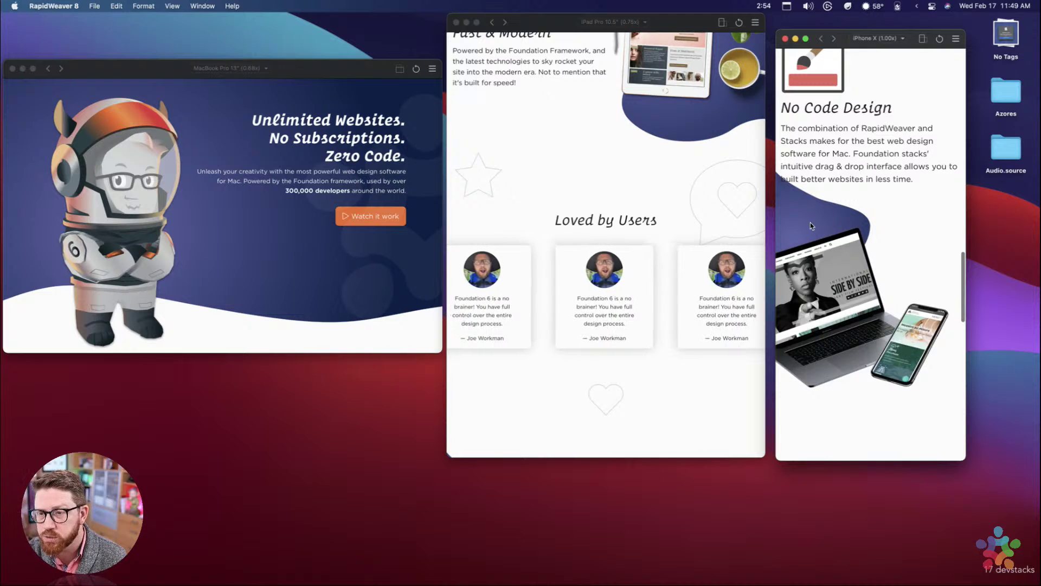
{"action": "scroll", "coordinate": [811, 225], "scroll_direction": "down", "scroll_amount": 10}
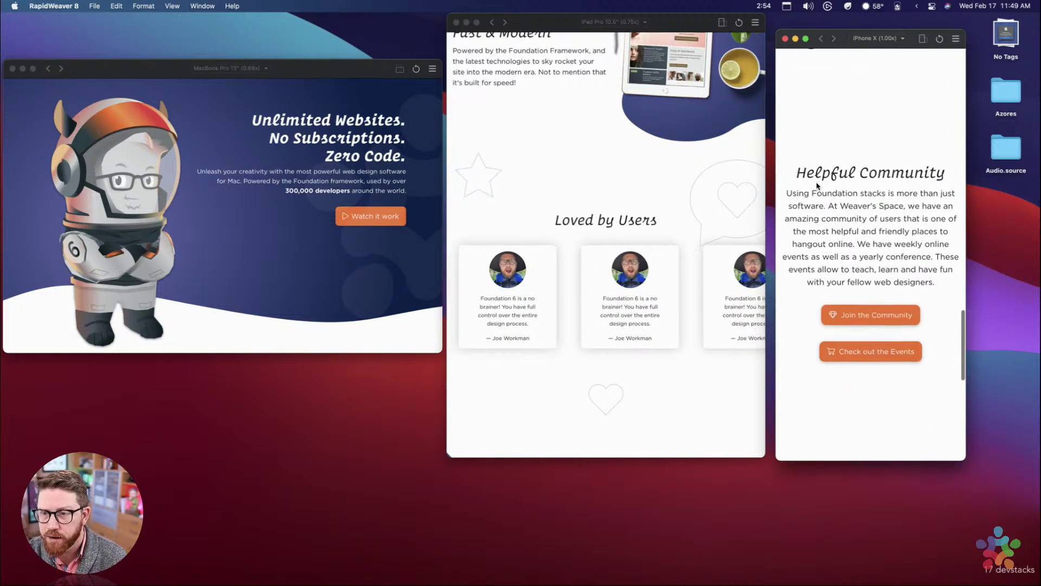
{"action": "scroll", "coordinate": [653, 221], "scroll_direction": "down", "scroll_amount": 2}
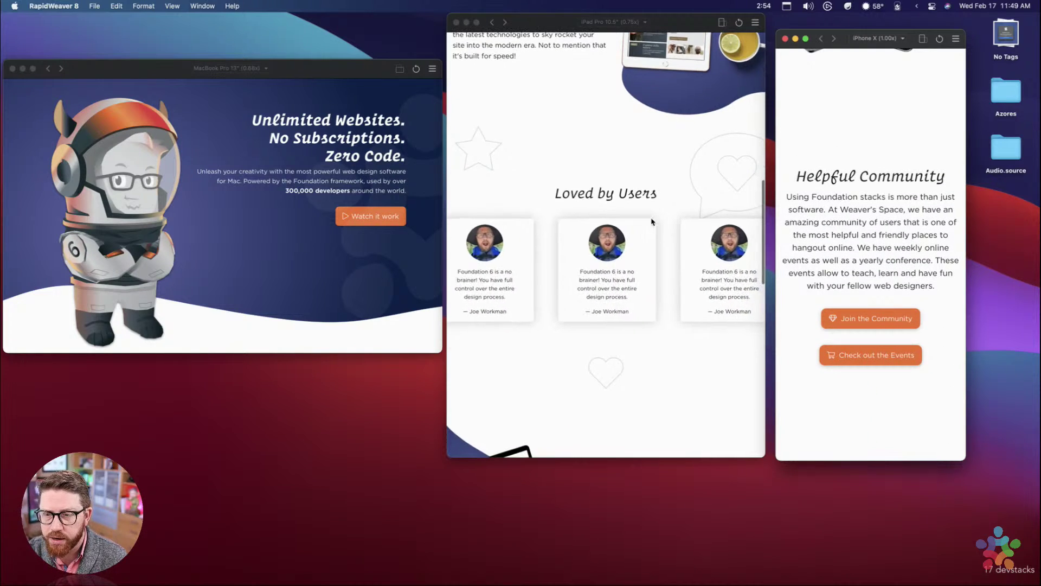
{"action": "scroll", "coordinate": [899, 302], "scroll_direction": "down", "scroll_amount": 6}
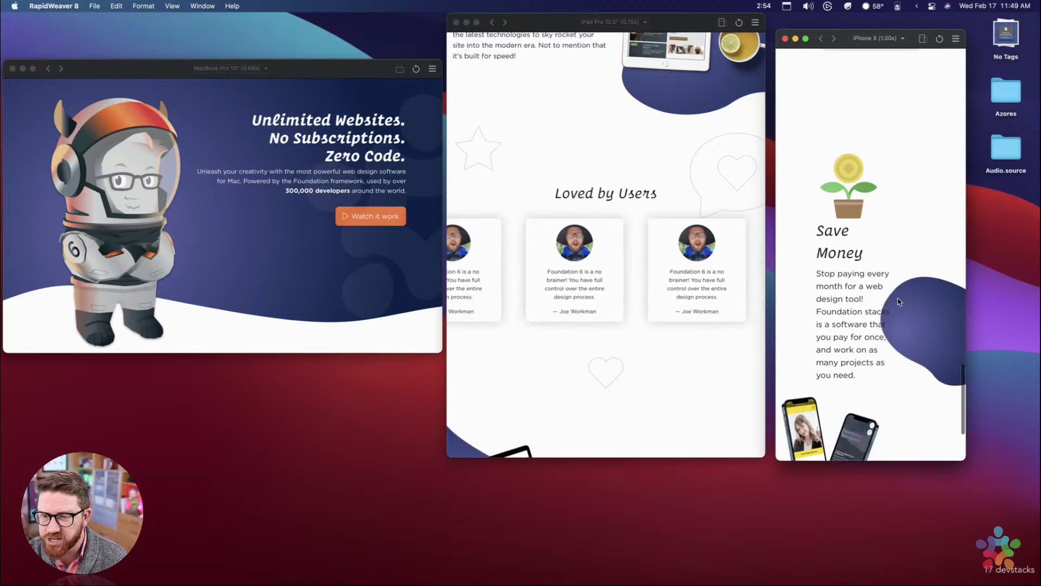
{"action": "scroll", "coordinate": [899, 302], "scroll_direction": "down", "scroll_amount": 5}
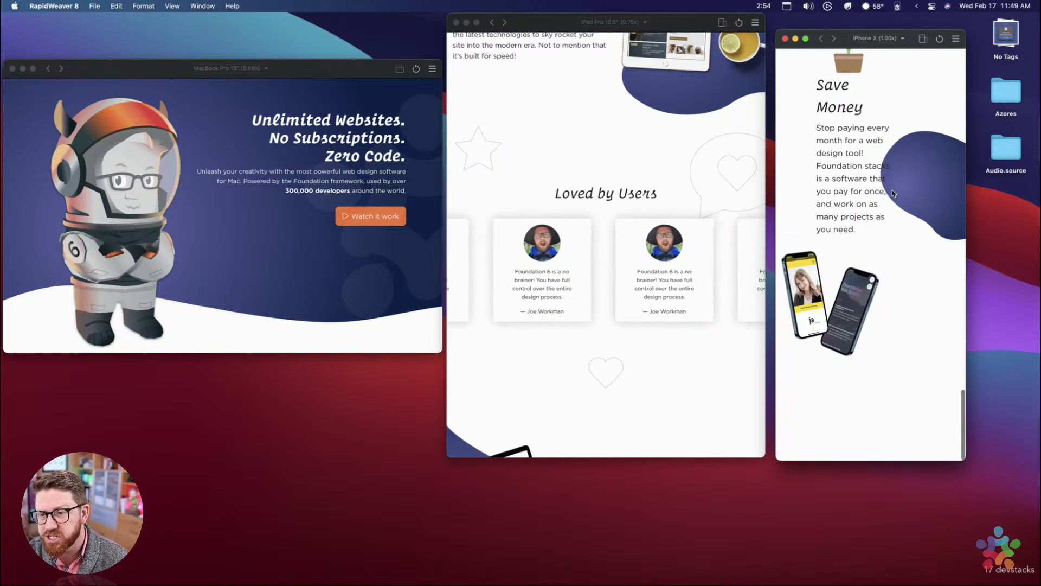
Step: Compare the "Save Money", "No Code Design", "Helpful Community" and opening sections between the iPhone X and iPad Pro 10.5" simulators
{"action": "scroll", "coordinate": [843, 171], "scroll_direction": "up", "scroll_amount": 2}
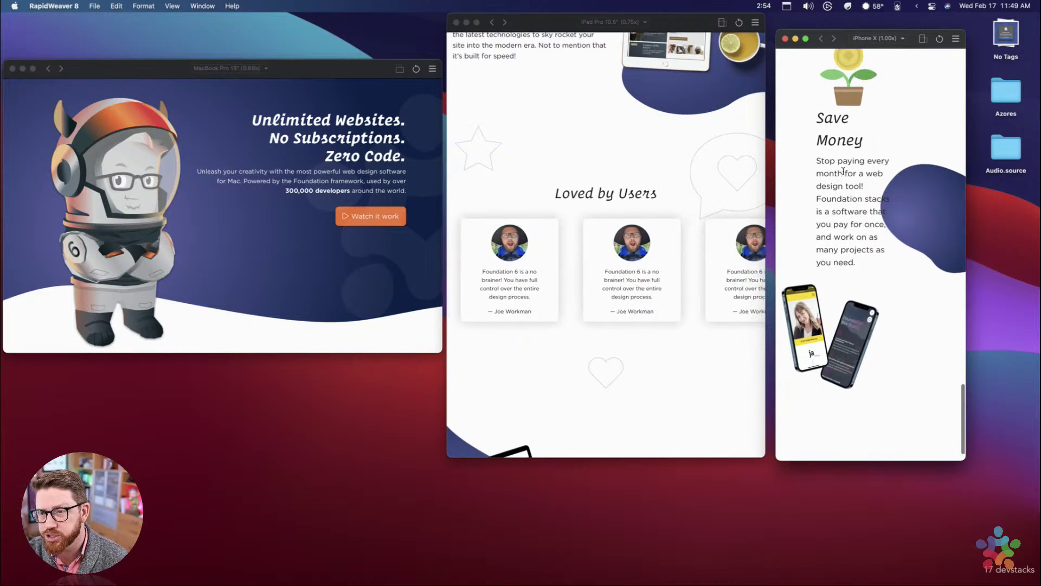
{"action": "scroll", "coordinate": [843, 172], "scroll_direction": "down", "scroll_amount": 10}
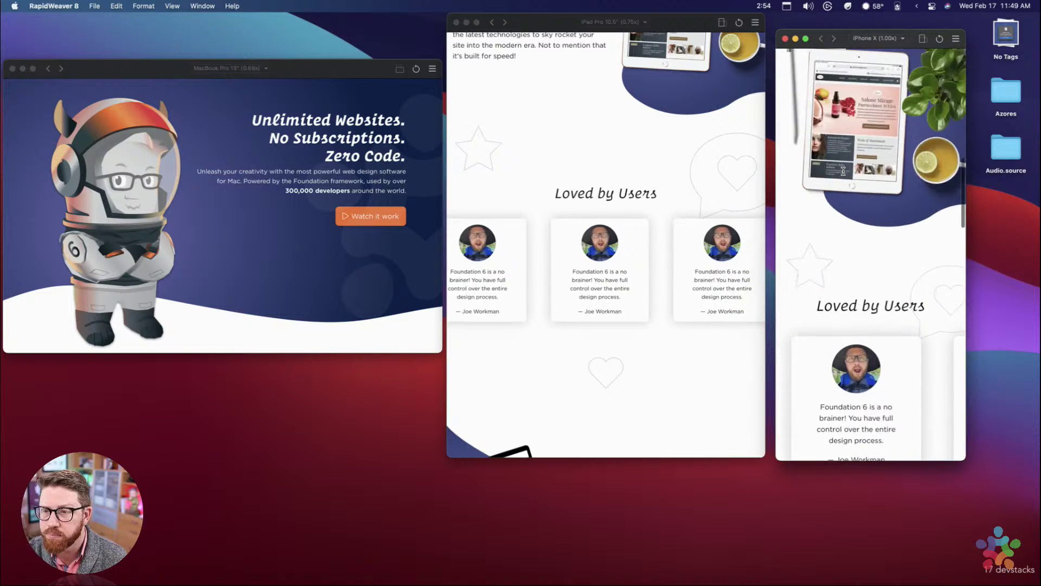
{"action": "scroll", "coordinate": [843, 171], "scroll_direction": "up", "scroll_amount": 10}
{"action": "scroll", "coordinate": [581, 311], "scroll_direction": "down", "scroll_amount": 8}
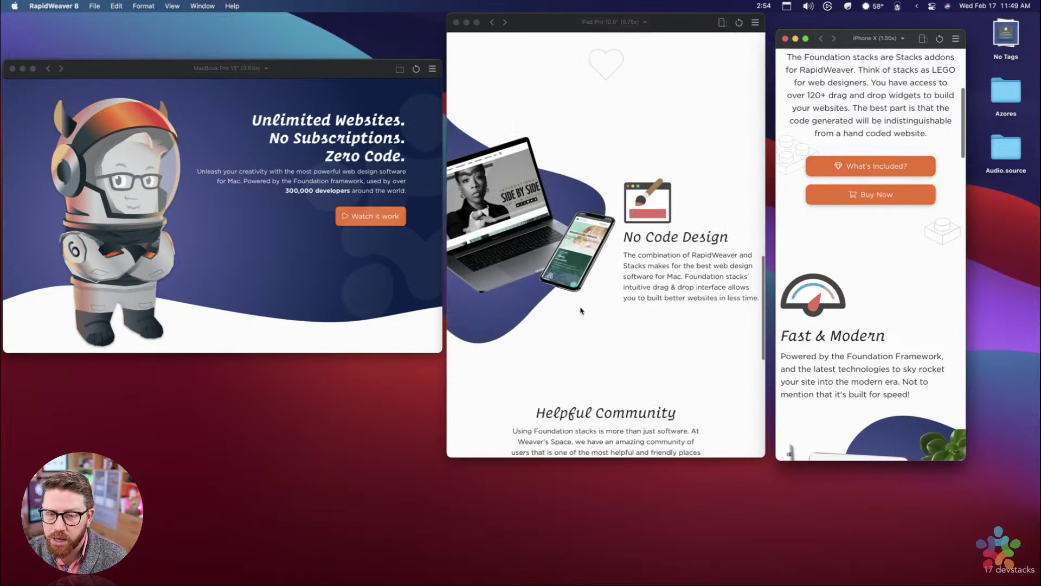
{"action": "scroll", "coordinate": [584, 297], "scroll_direction": "down", "scroll_amount": 10}
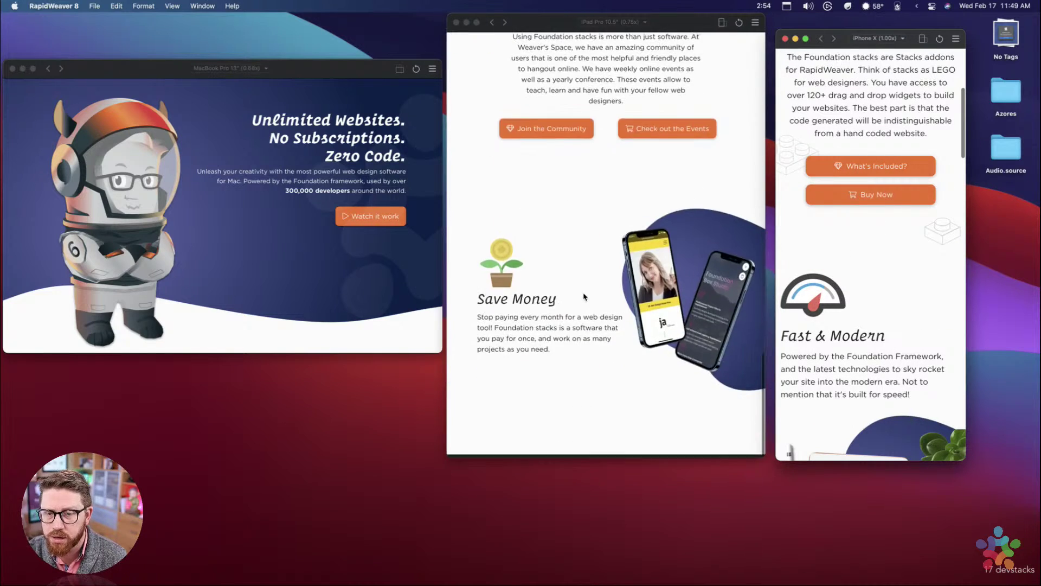
{"action": "scroll", "coordinate": [584, 296], "scroll_direction": "up", "scroll_amount": 3}
{"action": "scroll", "coordinate": [853, 259], "scroll_direction": "up", "scroll_amount": 6}
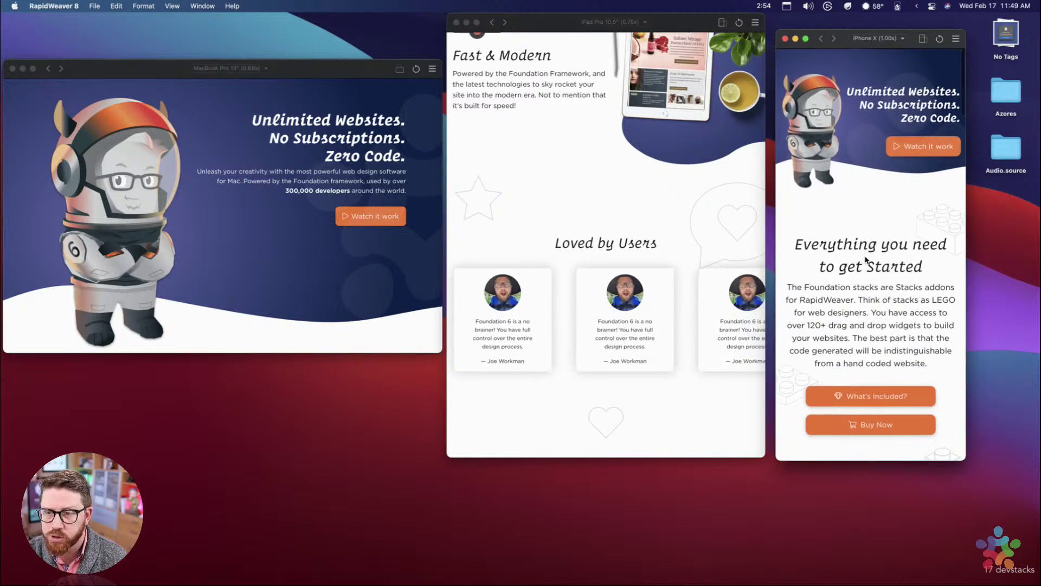
{"action": "scroll", "coordinate": [855, 250], "scroll_direction": "down", "scroll_amount": 5}
{"action": "scroll", "coordinate": [856, 246], "scroll_direction": "down", "scroll_amount": 10}
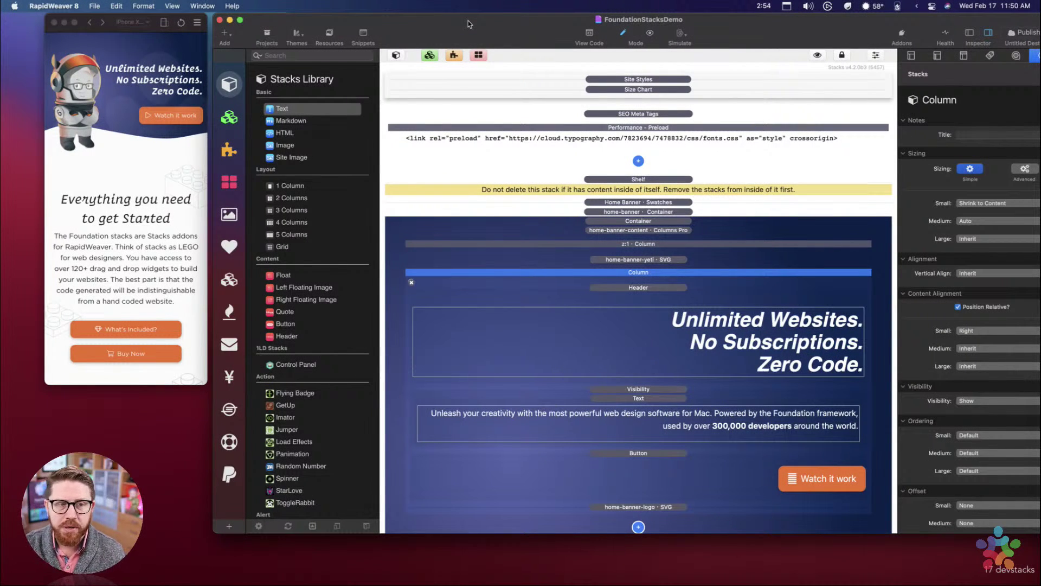
Step: Bring forward the iPhone X simulator beside the project window and examine its page from the opening banner through "Fast & Modern"
{"action": "left_click", "coordinate": [113, 142]}
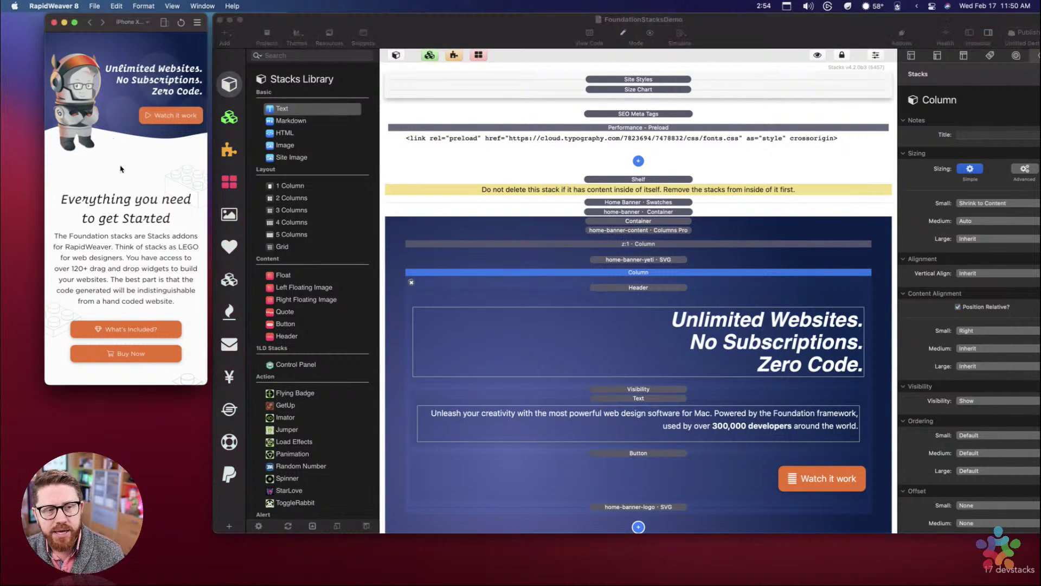
{"action": "scroll", "coordinate": [129, 166], "scroll_direction": "down", "scroll_amount": 10}
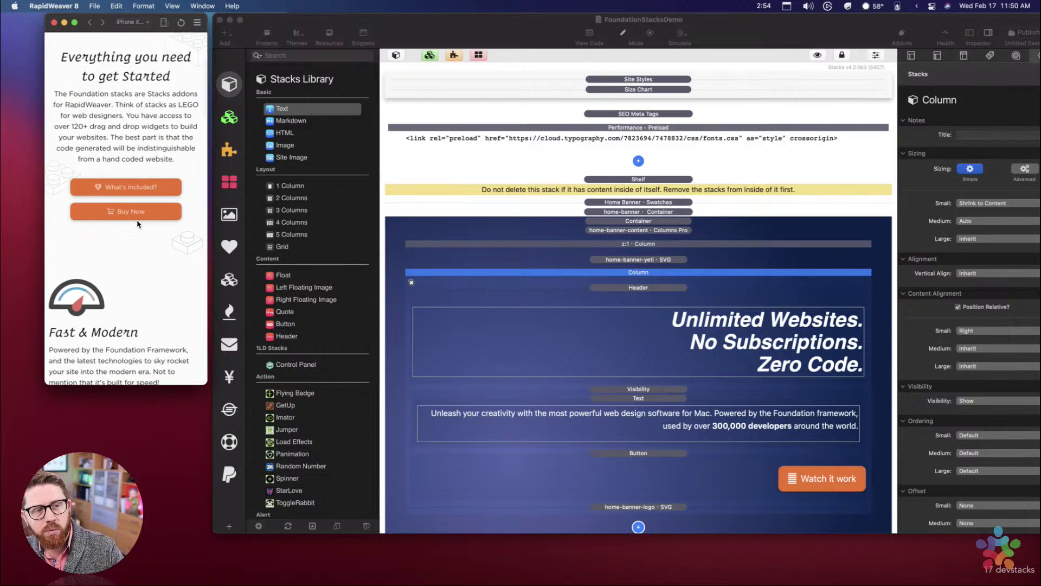
{"action": "scroll", "coordinate": [137, 227], "scroll_direction": "down", "scroll_amount": 1}
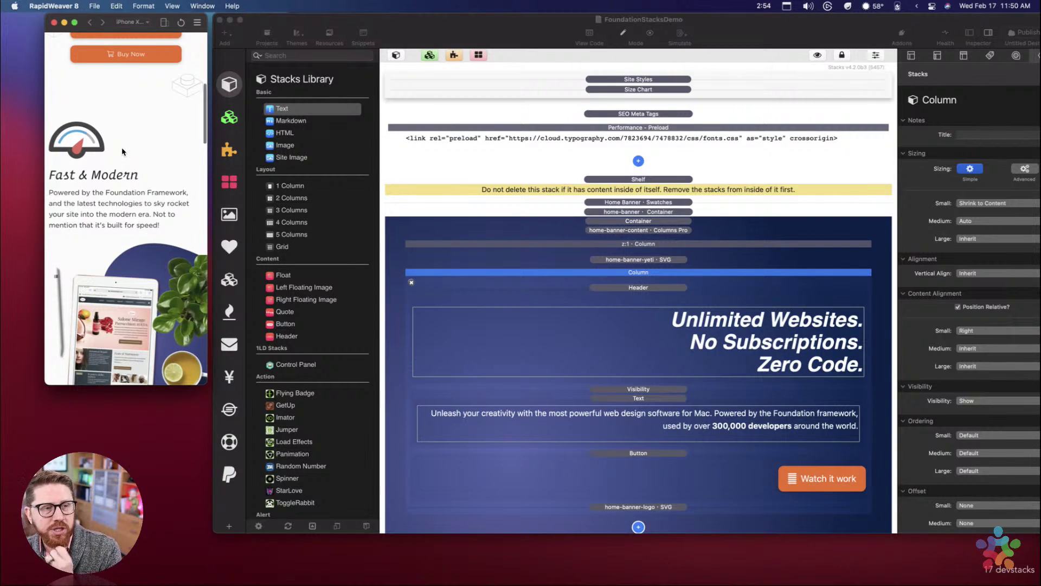
{"action": "scroll", "coordinate": [121, 147], "scroll_direction": "up", "scroll_amount": 8}
{"action": "scroll", "coordinate": [122, 148], "scroll_direction": "down", "scroll_amount": 6}
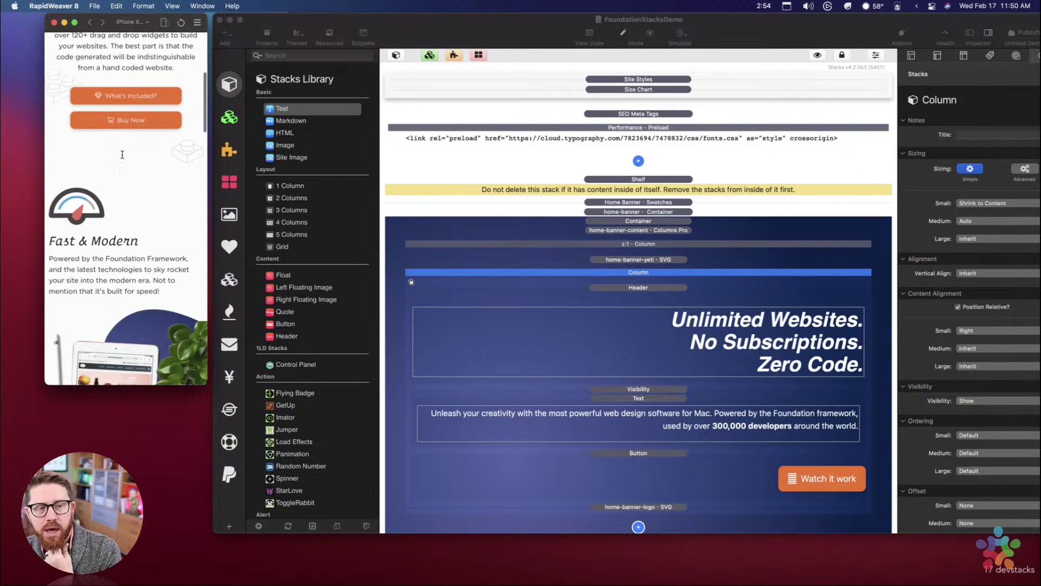
{"action": "scroll", "coordinate": [121, 148], "scroll_direction": "down", "scroll_amount": 1}
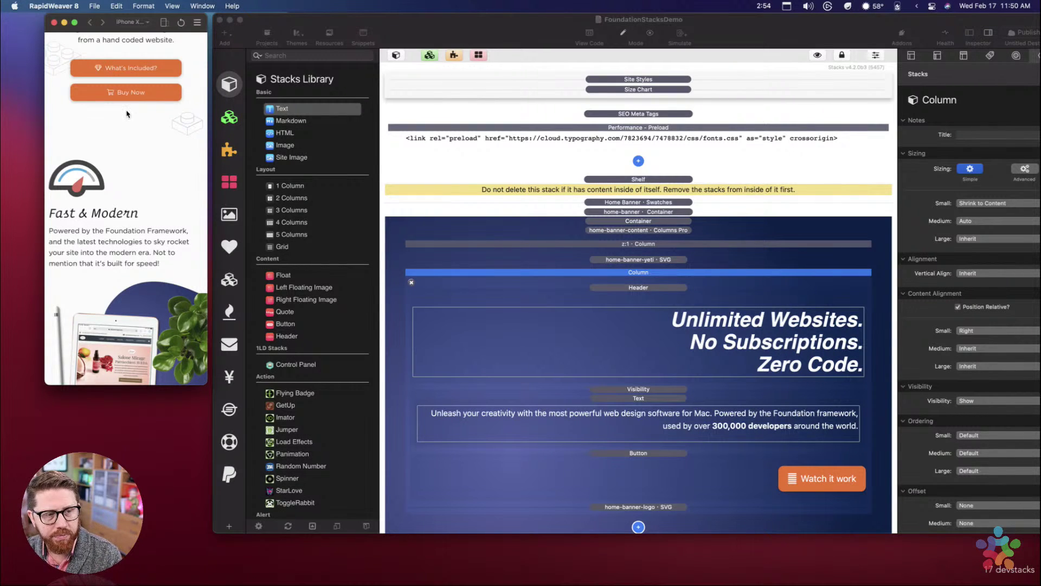
{"action": "scroll", "coordinate": [126, 114], "scroll_direction": "down", "scroll_amount": 4}
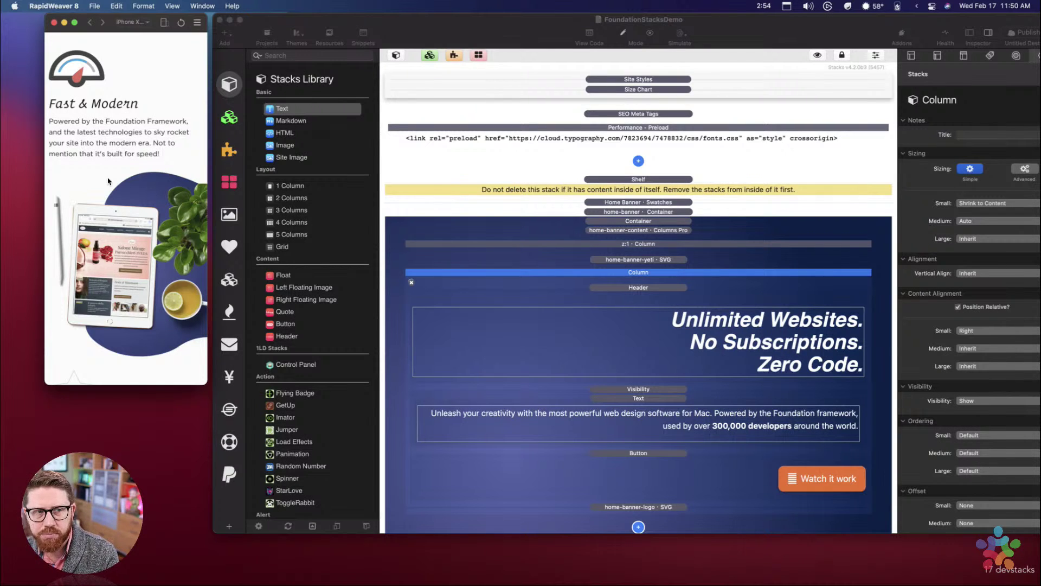
{"action": "scroll", "coordinate": [98, 127], "scroll_direction": "down", "scroll_amount": 1}
Step: Recheck the iPhone X page between "Loved by Users" and the opening section, returning to "Everything you need to get Started"
{"action": "scroll", "coordinate": [98, 127], "scroll_direction": "up", "scroll_amount": 10}
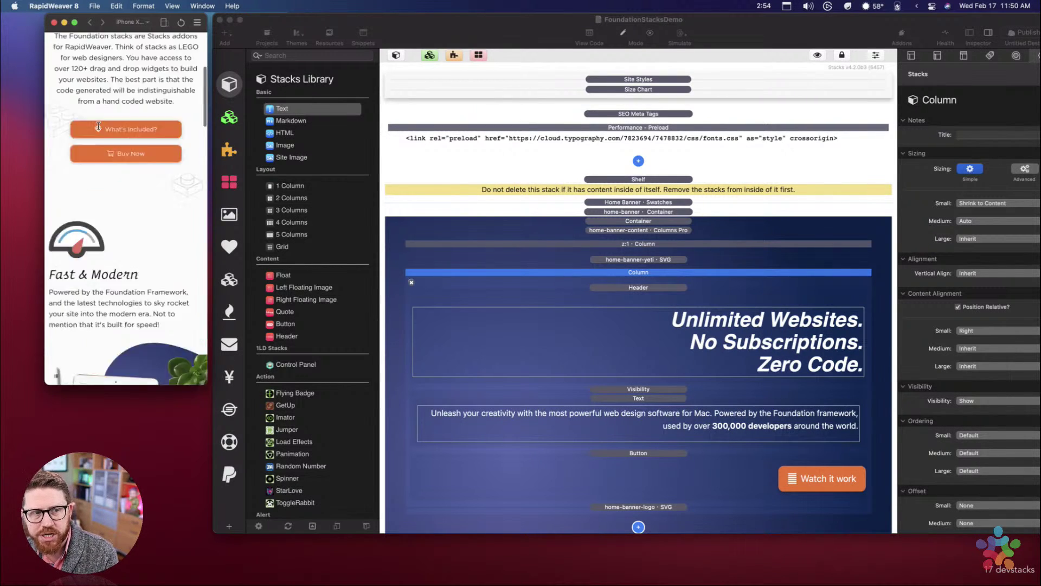
{"action": "scroll", "coordinate": [100, 123], "scroll_direction": "down", "scroll_amount": 10}
{"action": "scroll", "coordinate": [99, 123], "scroll_direction": "down", "scroll_amount": 5}
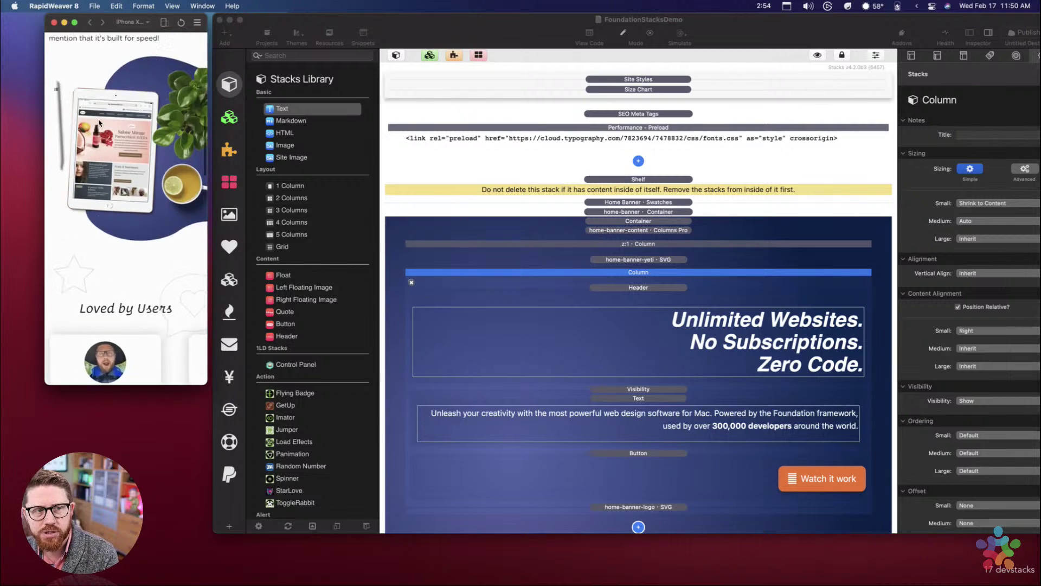
{"action": "scroll", "coordinate": [99, 125], "scroll_direction": "up", "scroll_amount": 5}
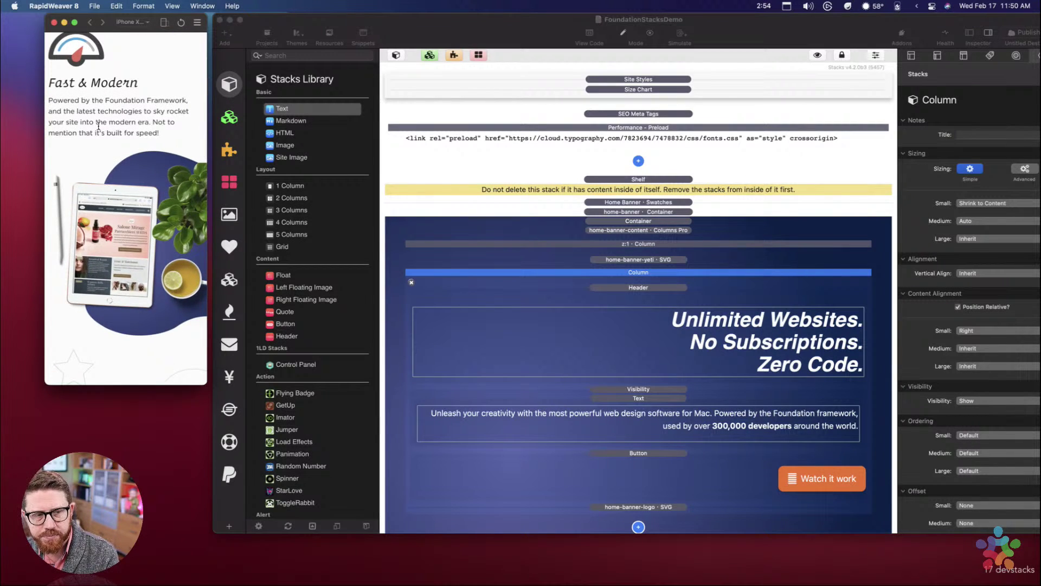
{"action": "scroll", "coordinate": [98, 126], "scroll_direction": "up", "scroll_amount": 10}
{"action": "scroll", "coordinate": [100, 125], "scroll_direction": "up", "scroll_amount": 2}
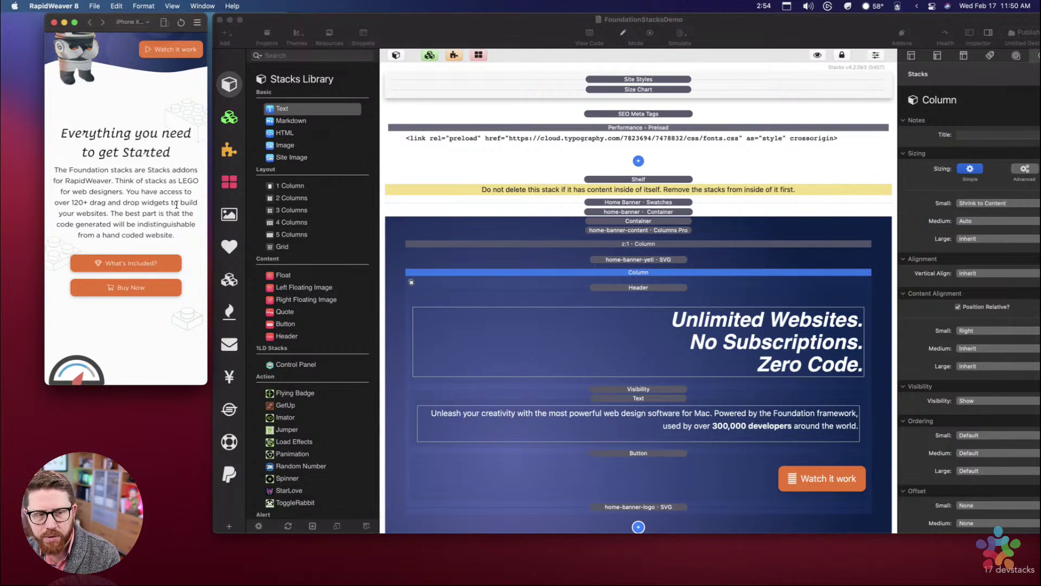
{"action": "scroll", "coordinate": [152, 203], "scroll_direction": "up", "scroll_amount": 2}
Step: Locate the "Everything you need to get Started" section in the project's editor and select the 2 Columns stack holding its buttons
{"action": "scroll", "coordinate": [636, 261], "scroll_direction": "down", "scroll_amount": 5}
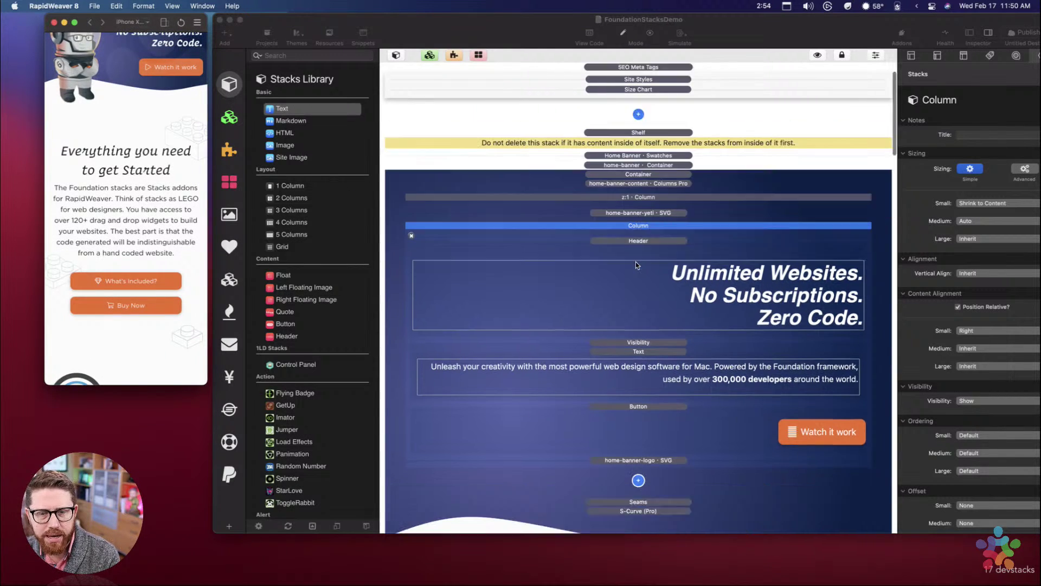
{"action": "scroll", "coordinate": [636, 261], "scroll_direction": "down", "scroll_amount": 10}
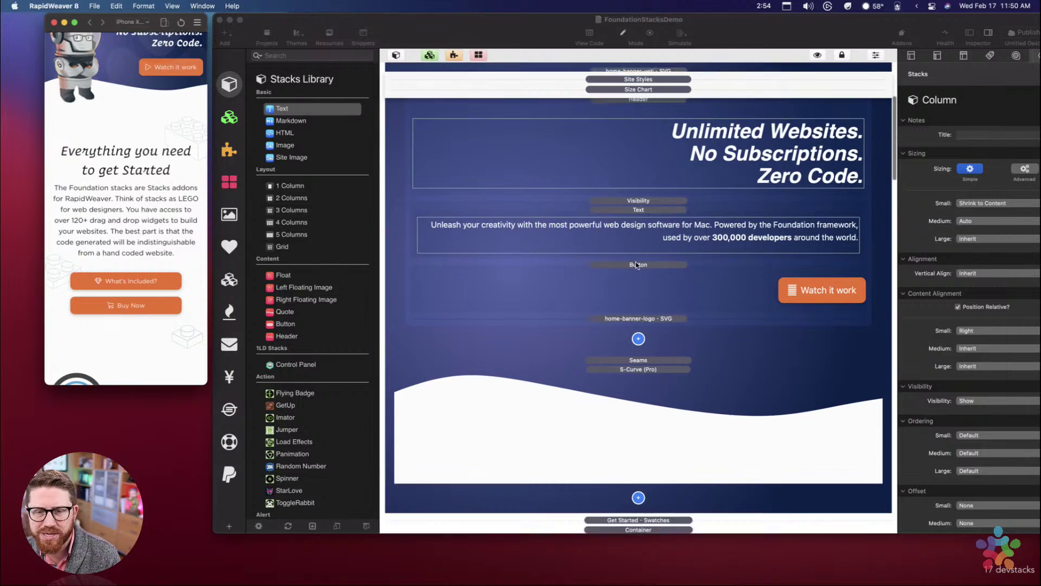
{"action": "scroll", "coordinate": [636, 264], "scroll_direction": "down", "scroll_amount": 6}
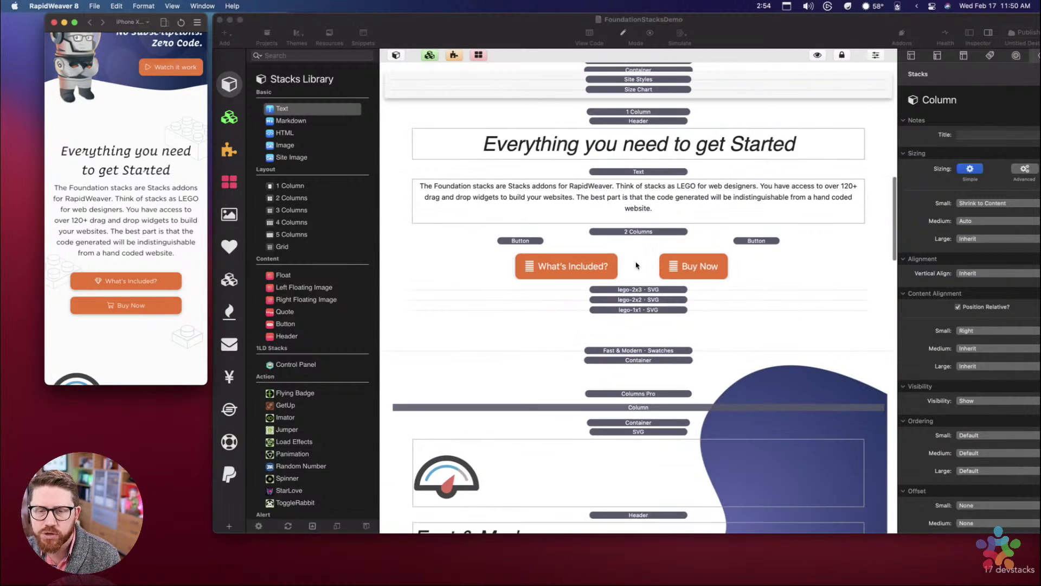
{"action": "scroll", "coordinate": [429, 206], "scroll_direction": "up", "scroll_amount": 2}
{"action": "left_click", "coordinate": [428, 202]}
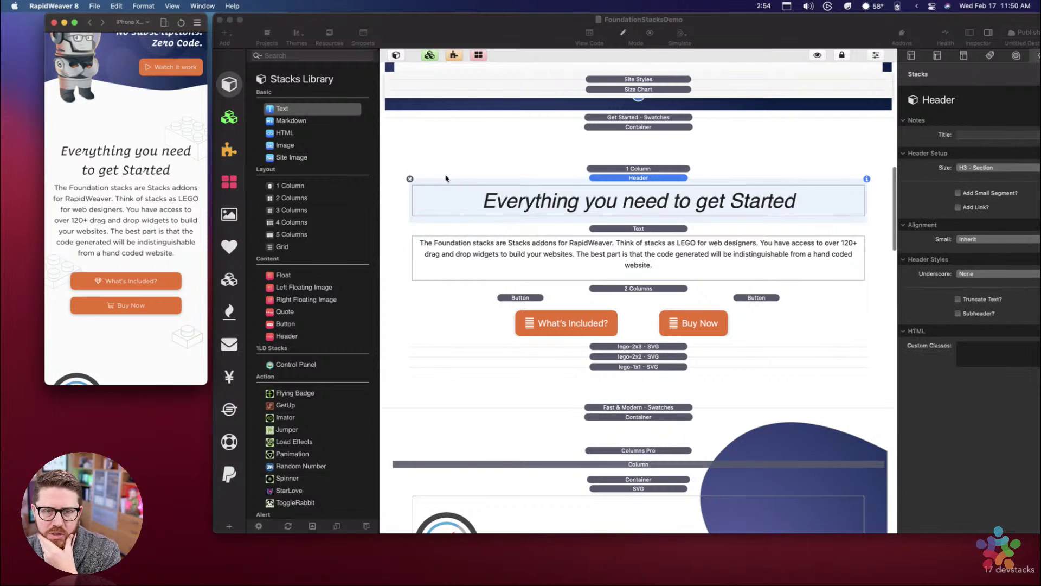
{"action": "scroll", "coordinate": [491, 283], "scroll_direction": "down", "scroll_amount": 3}
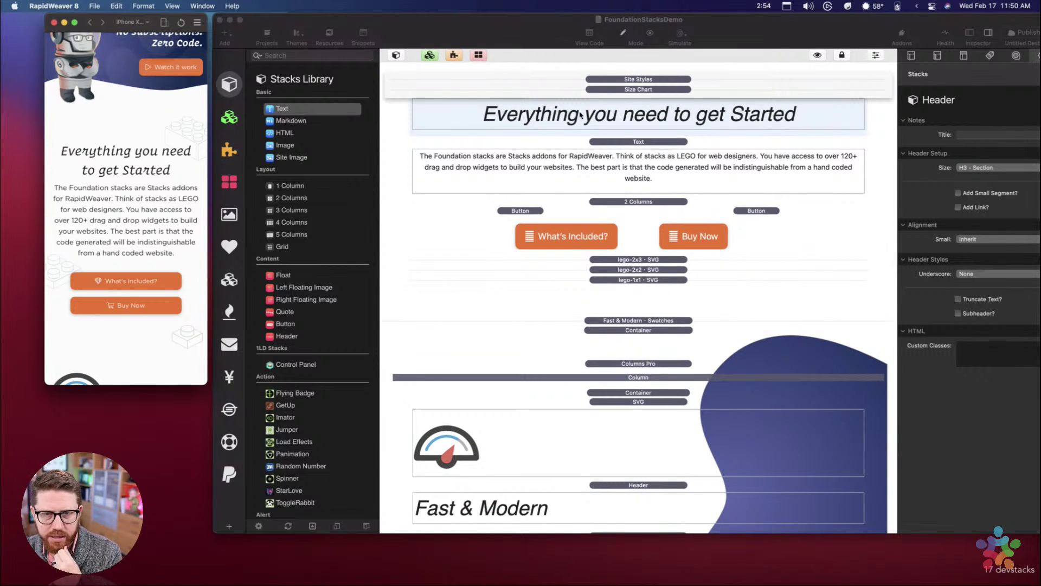
{"action": "scroll", "coordinate": [580, 114], "scroll_direction": "up", "scroll_amount": 4}
{"action": "left_click", "coordinate": [613, 195]}
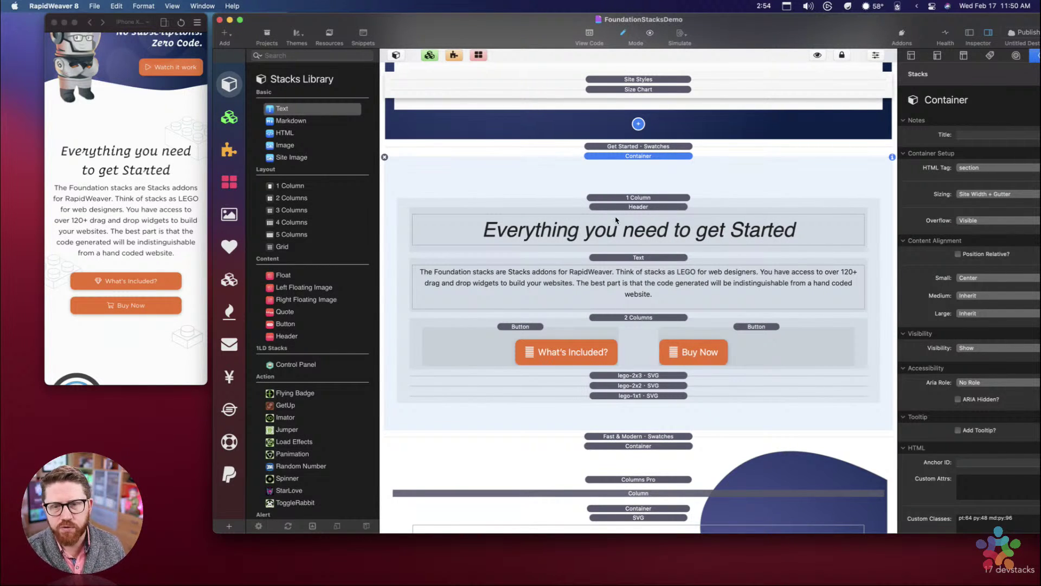
{"action": "left_click", "coordinate": [636, 320]}
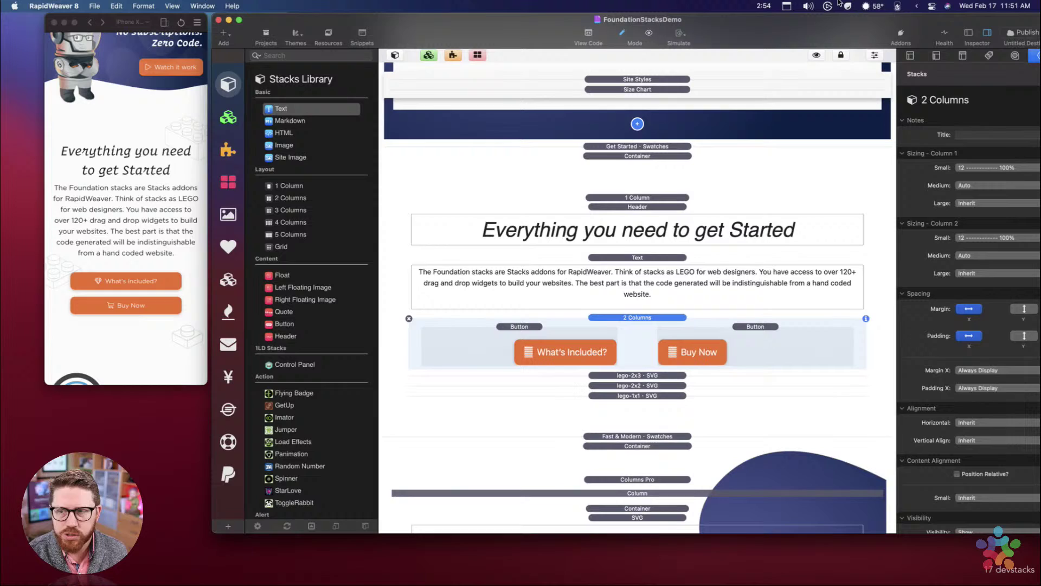
Step: Hide the Stacks Library and page list, and resize and position the project window beside the iPhone X simulator with its inspector fully in view
{"action": "left_click_drag", "start_coordinate": [839, 2], "coordinate": [796, 3]}
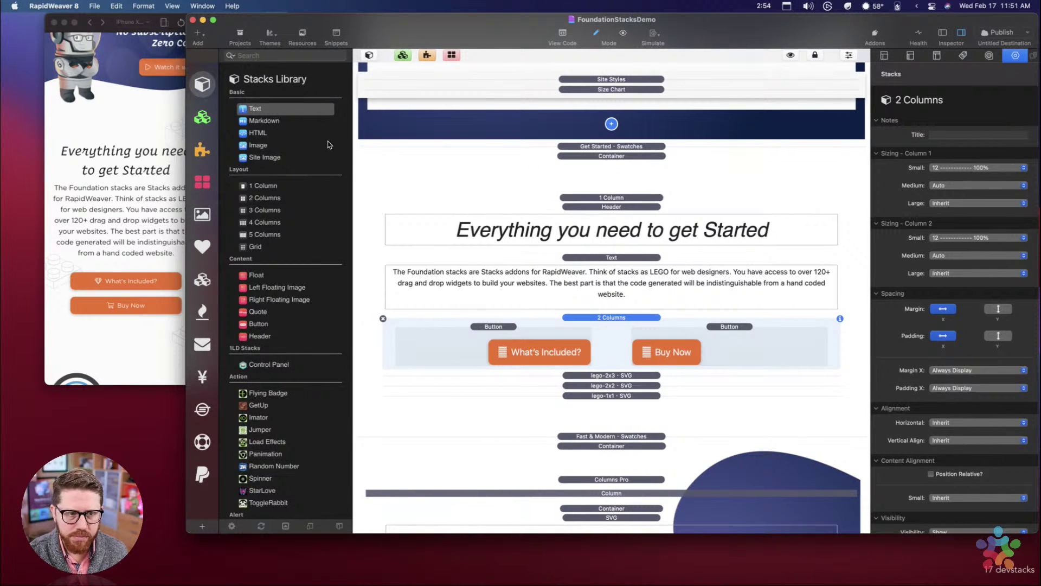
{"action": "left_click", "coordinate": [943, 33]}
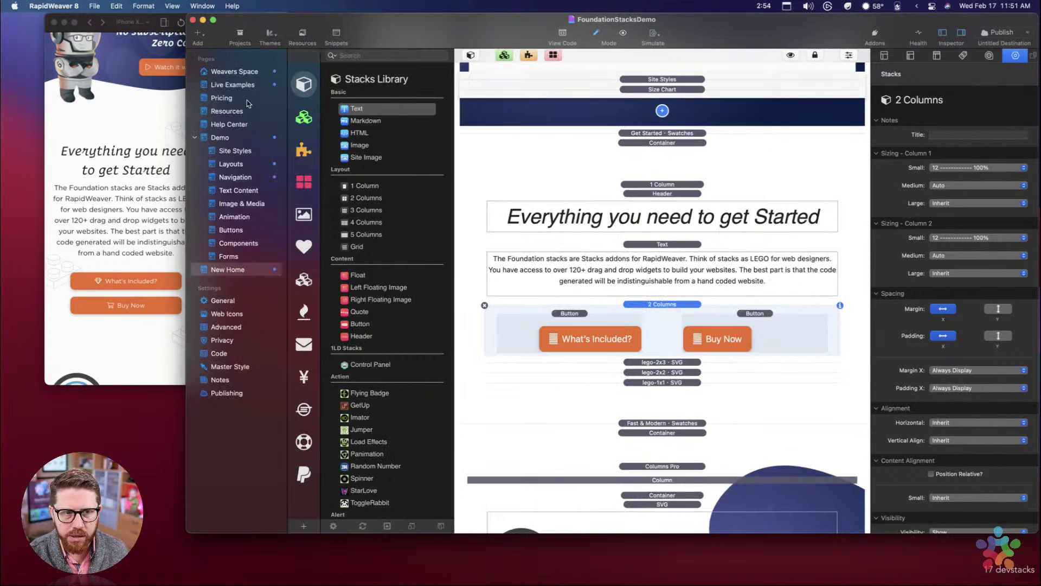
{"action": "left_click", "coordinate": [942, 34]}
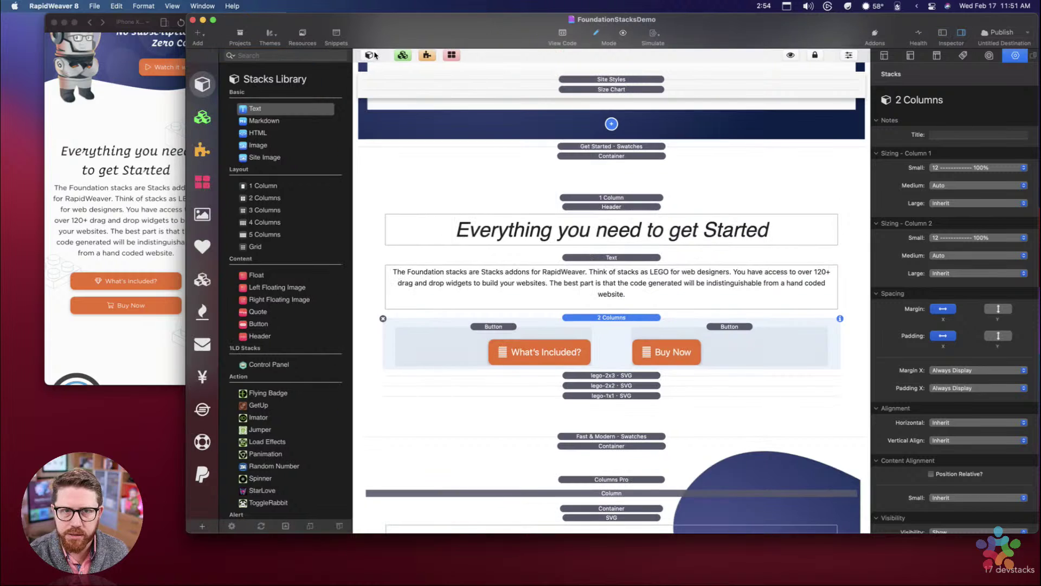
{"action": "left_click", "coordinate": [369, 54]}
{"action": "left_click_drag", "start_coordinate": [186, 121], "coordinate": [290, 106]}
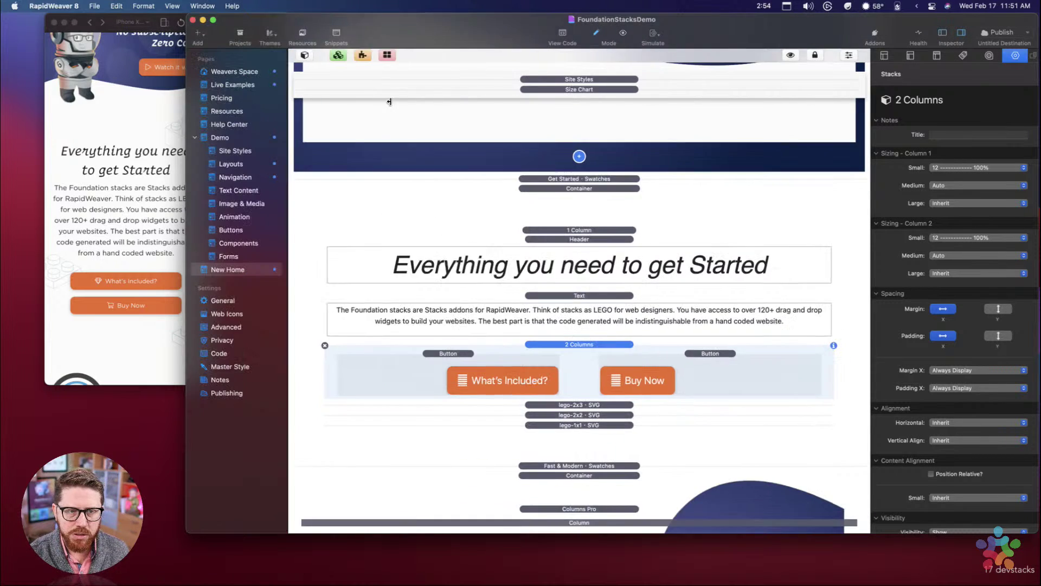
{"action": "left_click_drag", "start_coordinate": [218, 113], "coordinate": [109, 106]}
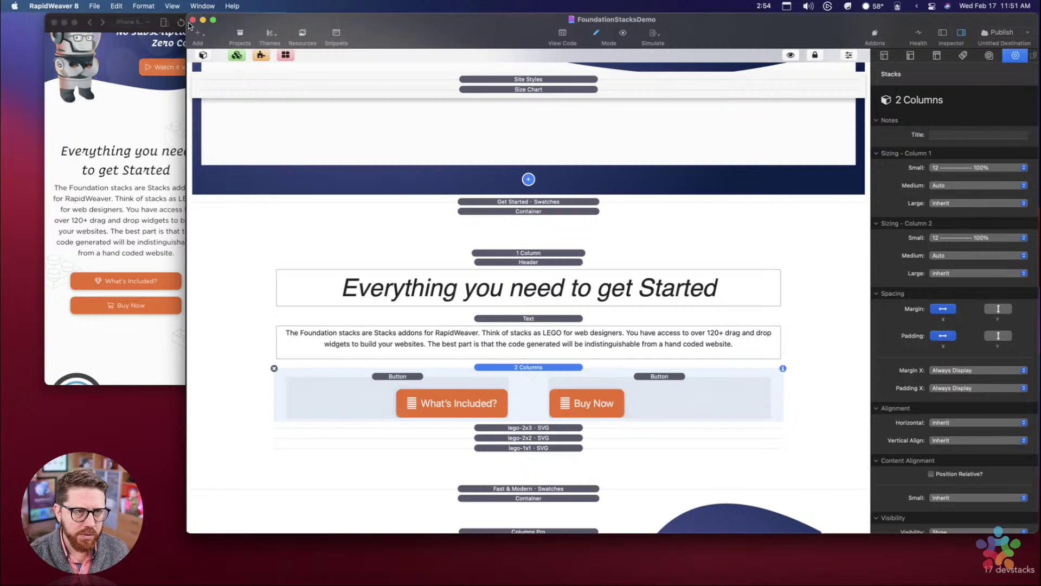
{"action": "left_click_drag", "start_coordinate": [188, 30], "coordinate": [234, 33]}
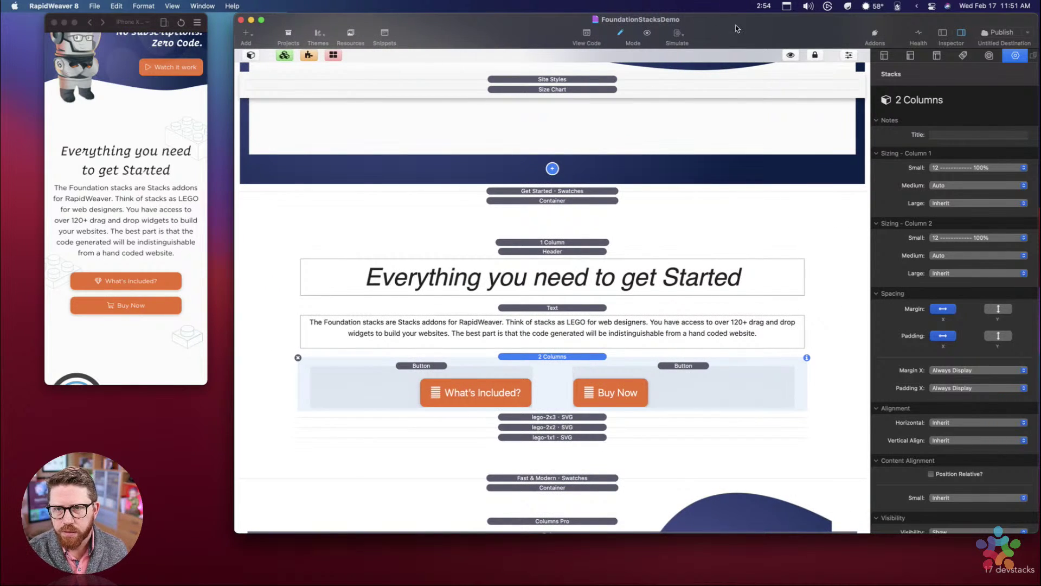
{"action": "left_click_drag", "start_coordinate": [737, 28], "coordinate": [724, 27]}
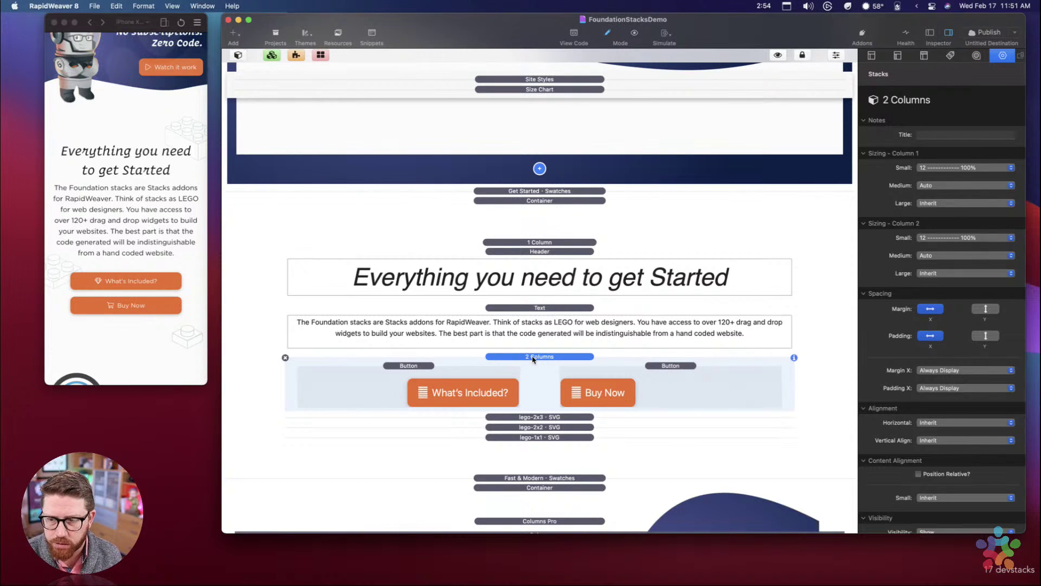
Step: Review the settings of the 2 Columns stack and its "What's Included?" and "Buy Now" buttons against the iPhone X simulator
{"action": "scroll", "coordinate": [939, 288], "scroll_direction": "down", "scroll_amount": 3}
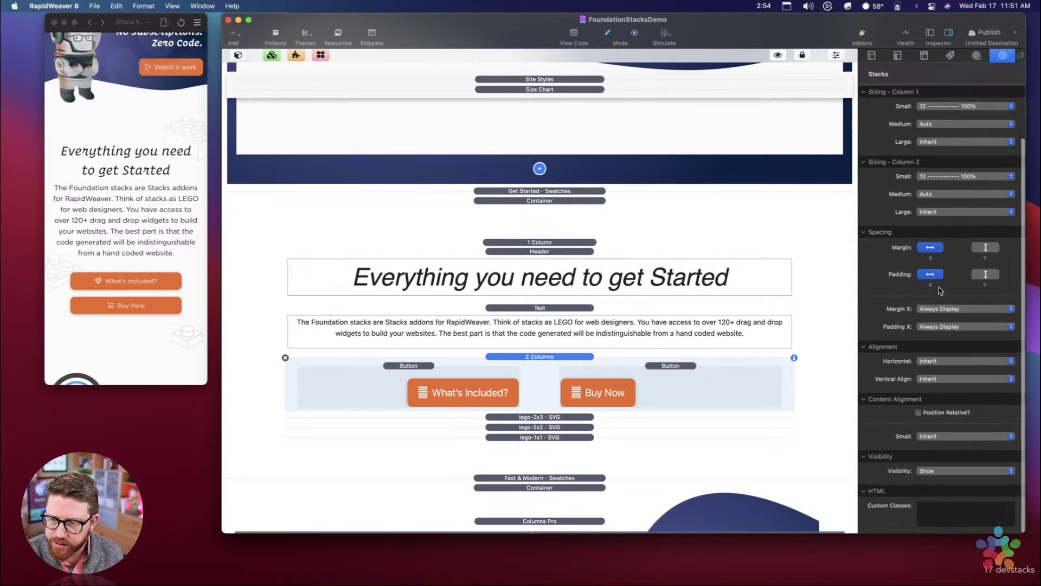
{"action": "left_click", "coordinate": [453, 373]}
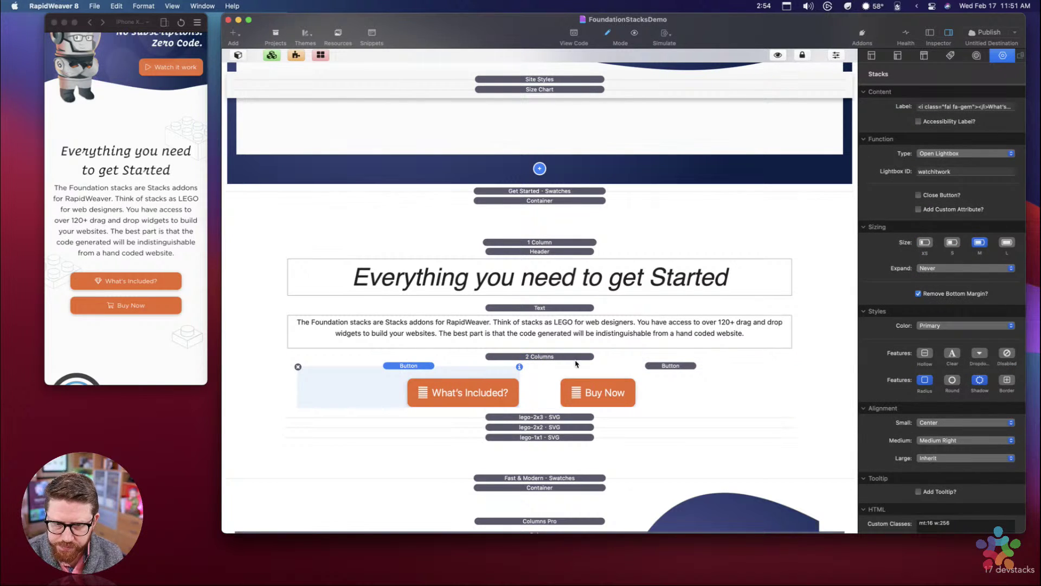
{"action": "left_click", "coordinate": [680, 370]}
{"action": "left_click", "coordinate": [362, 353]}
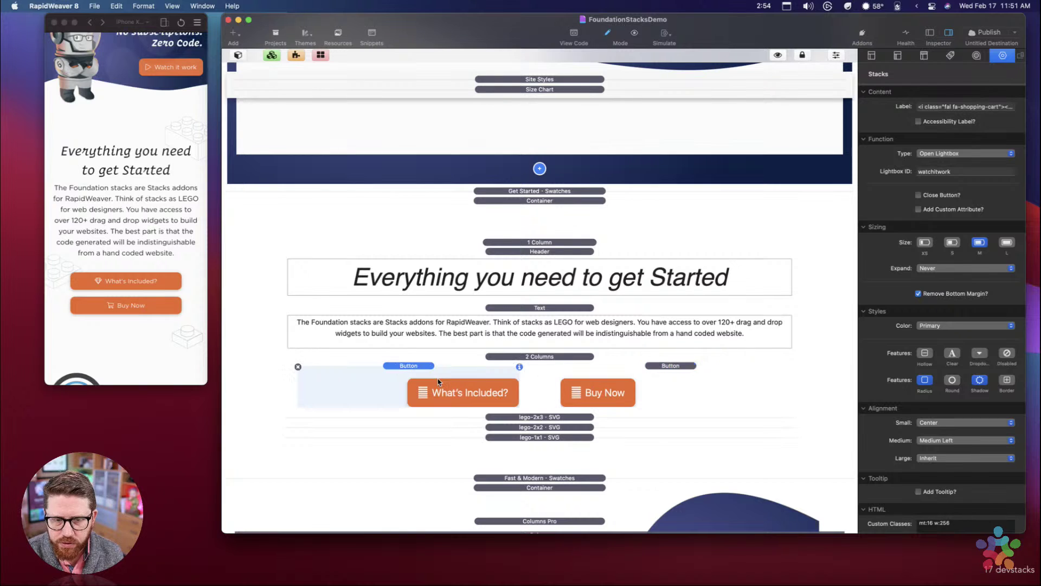
{"action": "left_click", "coordinate": [97, 237]}
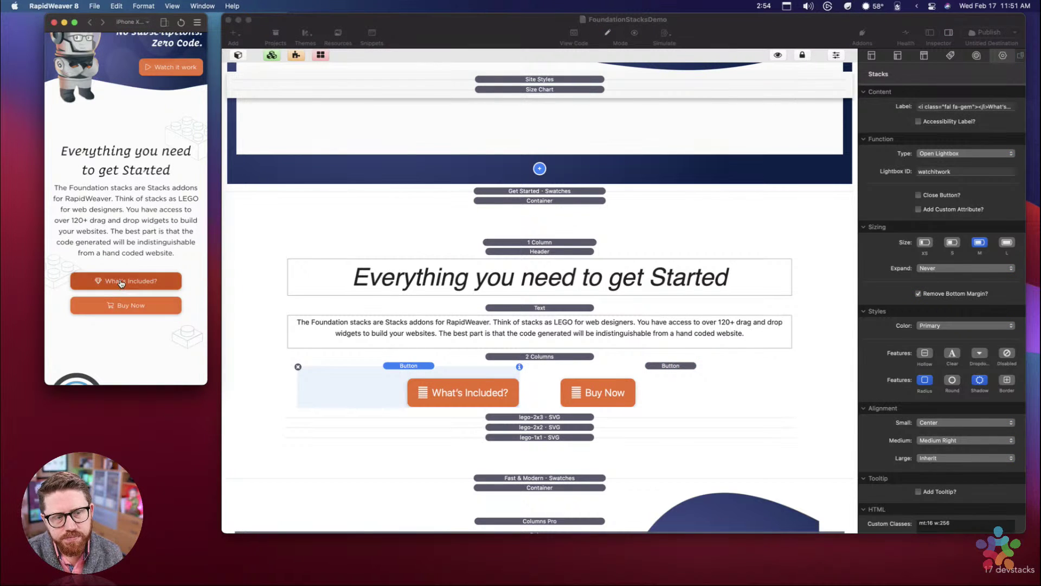
{"action": "left_click", "coordinate": [434, 370]}
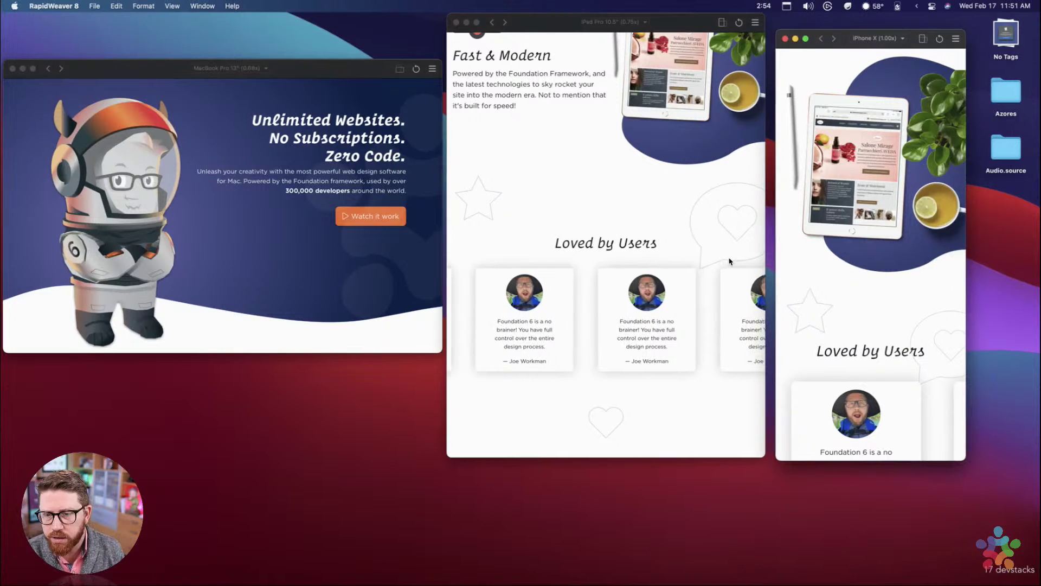
Step: Check the iPad Pro page around "Loved by Users" and return to the "Everything you need to get Started" section
{"action": "scroll", "coordinate": [728, 260], "scroll_direction": "down", "scroll_amount": 10}
{"action": "scroll", "coordinate": [729, 261], "scroll_direction": "down", "scroll_amount": 5}
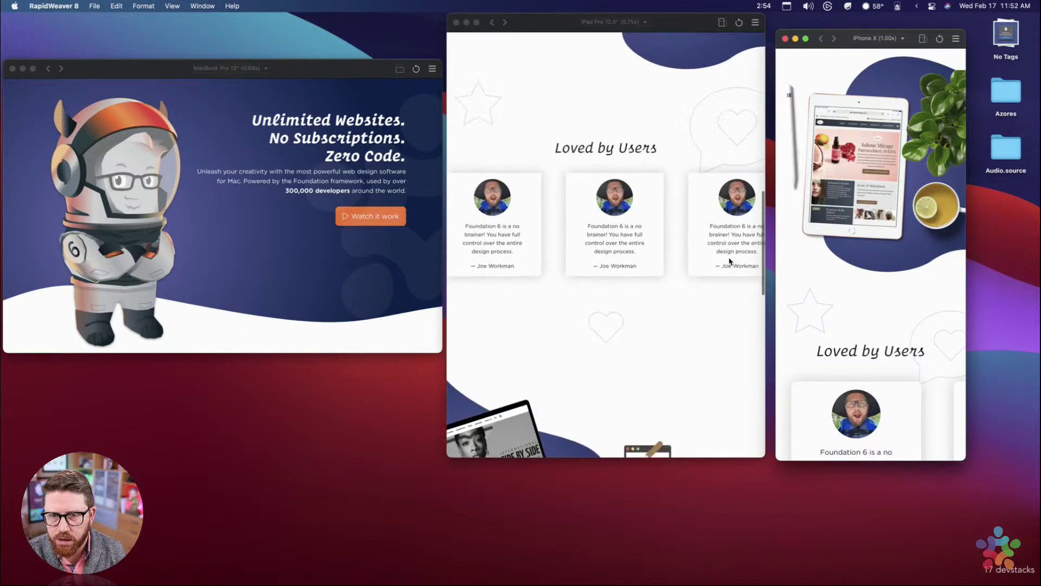
{"action": "scroll", "coordinate": [729, 261], "scroll_direction": "up", "scroll_amount": 15}
{"action": "scroll", "coordinate": [569, 195], "scroll_direction": "up", "scroll_amount": 2}
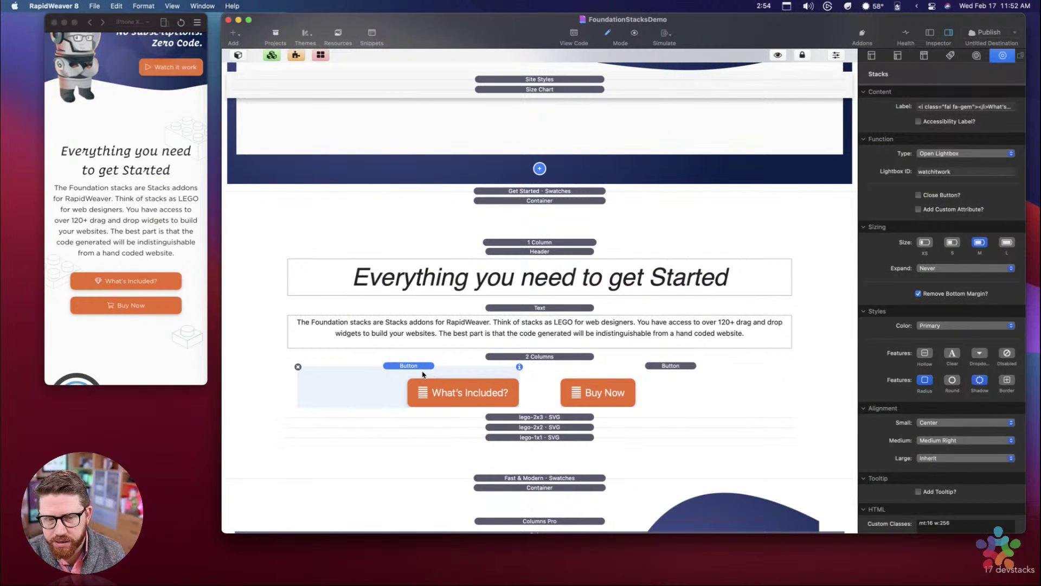
Step: Set the "Buy Now" button's alignment to Left for small screens and Inherit for medium screens
{"action": "left_click", "coordinate": [704, 383]}
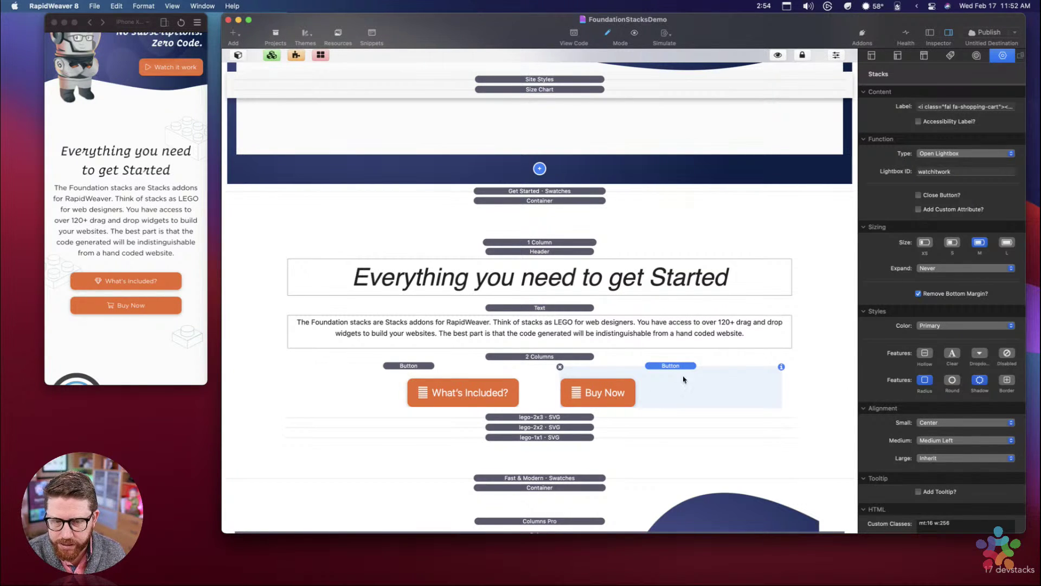
{"action": "scroll", "coordinate": [890, 401], "scroll_direction": "down", "scroll_amount": 2}
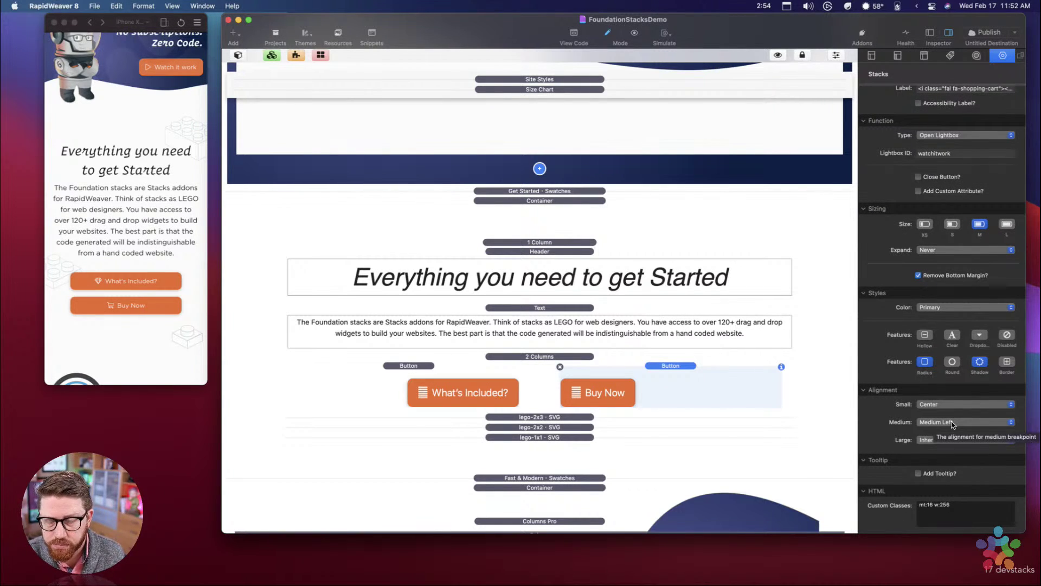
{"action": "left_click", "coordinate": [935, 407]}
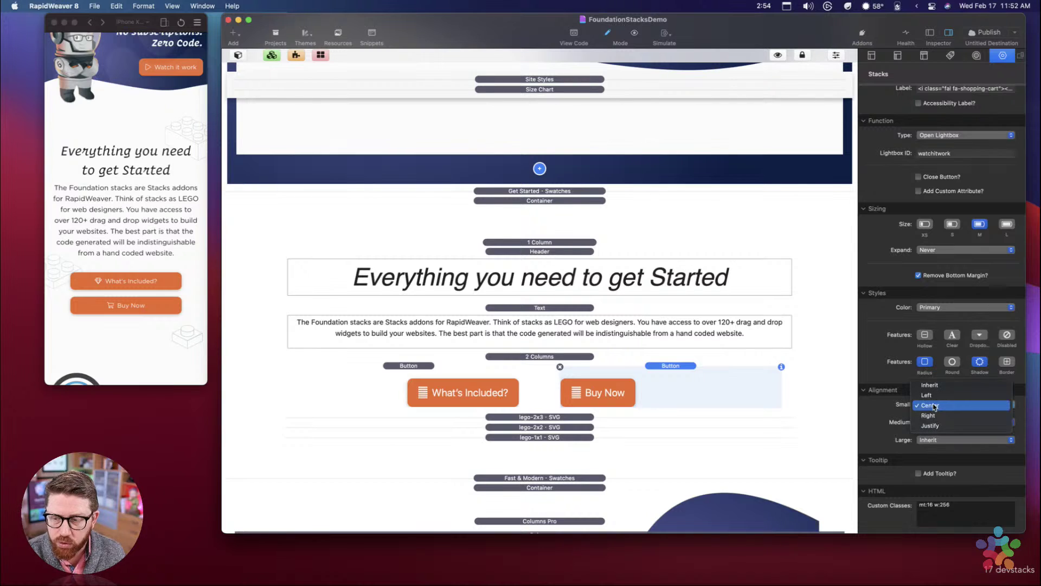
{"action": "left_click", "coordinate": [930, 396]}
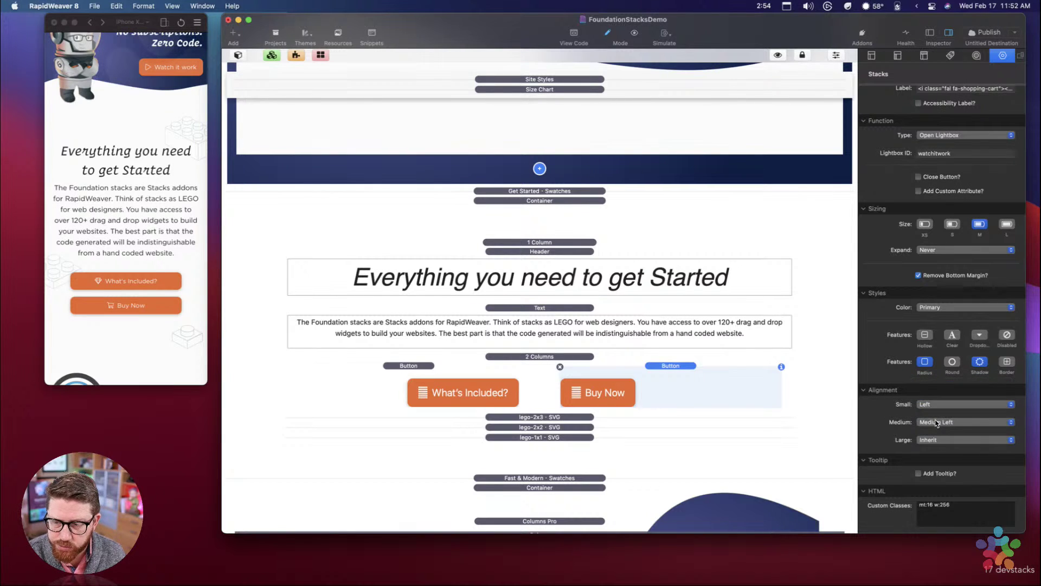
{"action": "left_click", "coordinate": [965, 421]}
{"action": "left_click", "coordinate": [954, 422]}
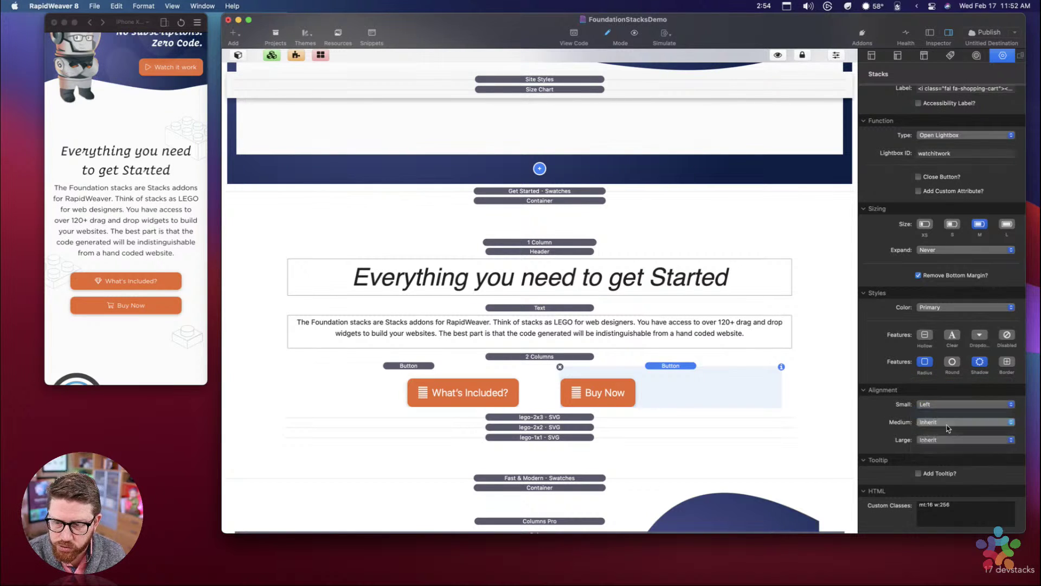
Step: Set the "What's Included?" button's alignment to Right for small screens and Inherit for medium screens, checking the iPhone X page
{"action": "left_click", "coordinate": [490, 398]}
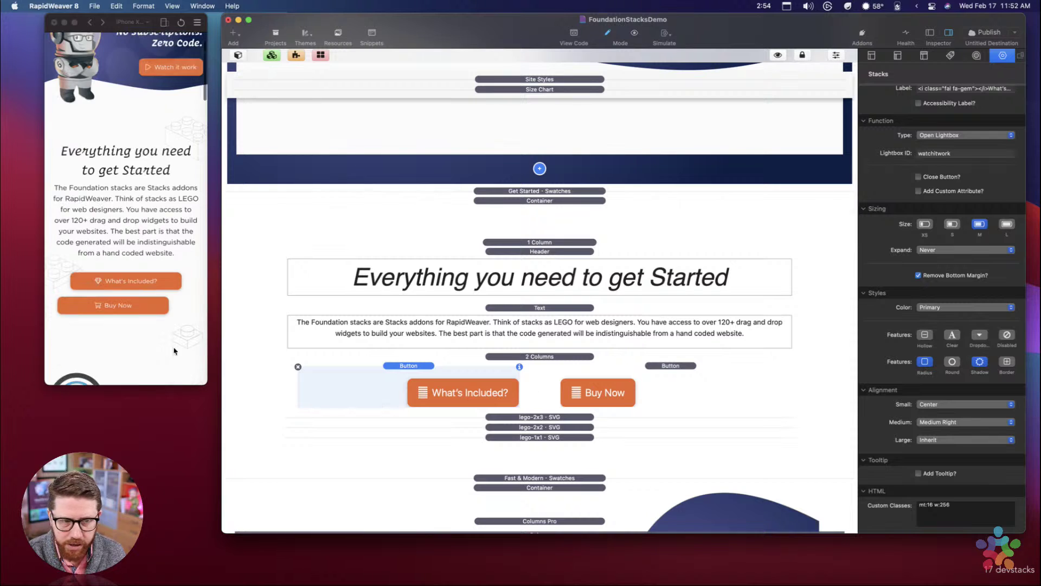
{"action": "scroll", "coordinate": [122, 260], "scroll_direction": "down", "scroll_amount": 15}
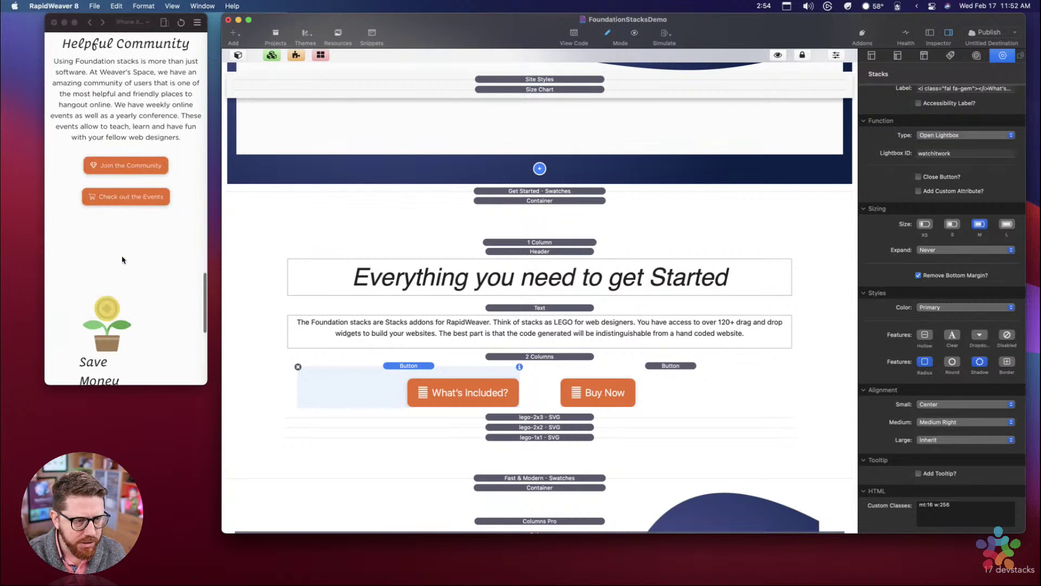
{"action": "scroll", "coordinate": [122, 211], "scroll_direction": "up", "scroll_amount": 15}
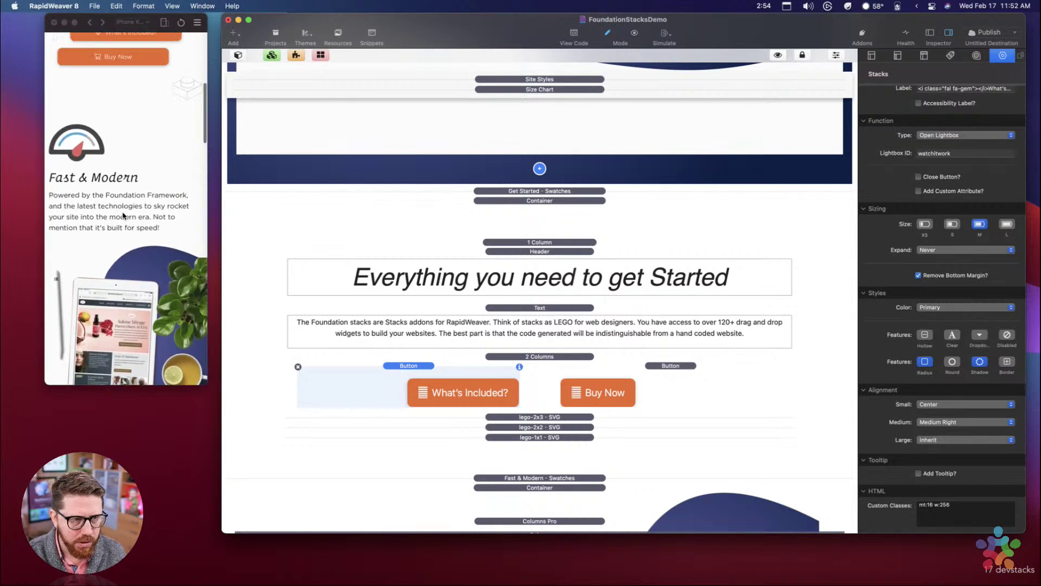
{"action": "scroll", "coordinate": [124, 215], "scroll_direction": "up", "scroll_amount": 3}
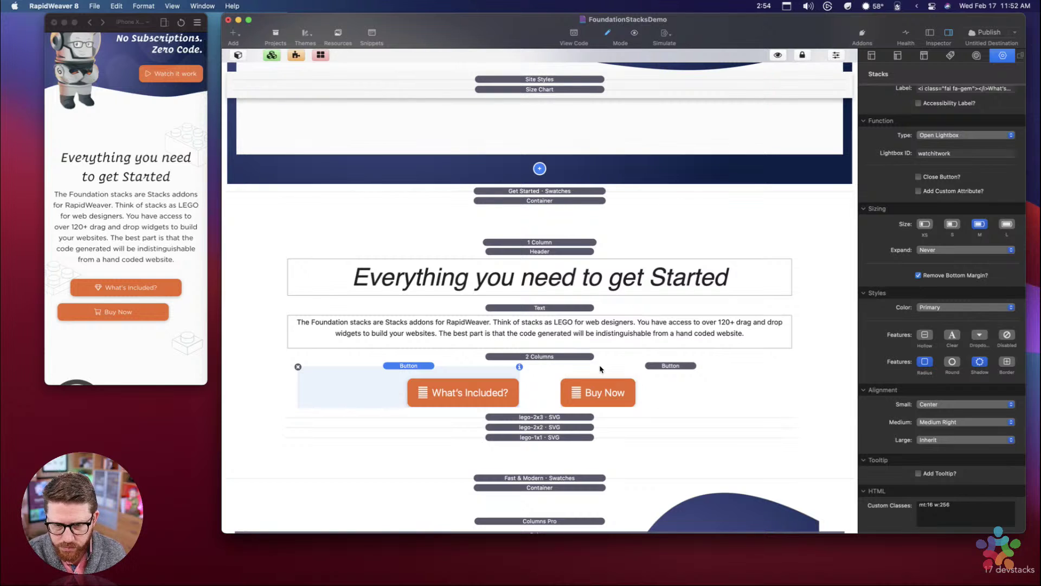
{"action": "left_click", "coordinate": [936, 404]}
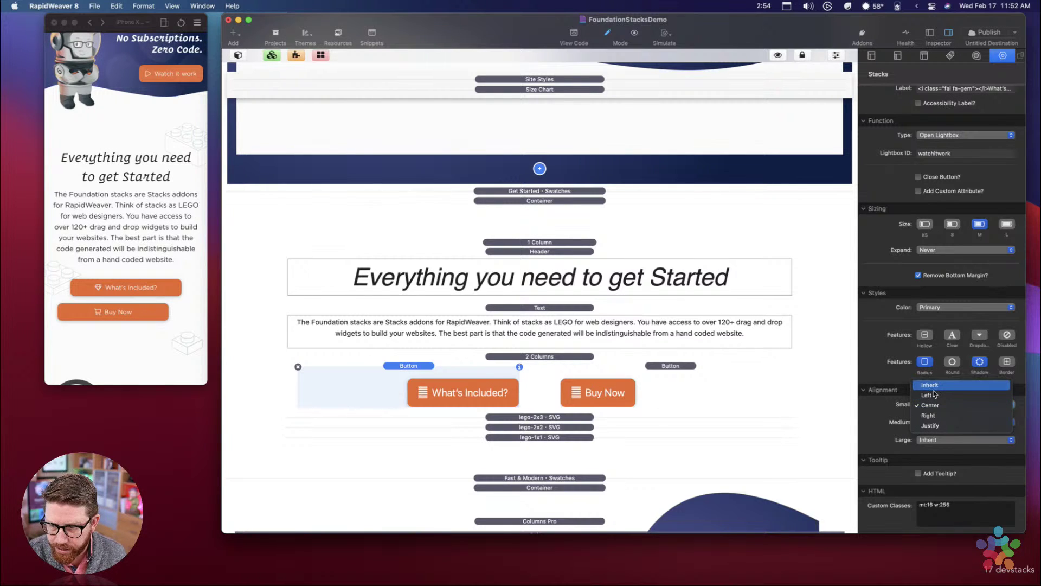
{"action": "left_click", "coordinate": [932, 405]}
{"action": "left_click", "coordinate": [934, 421]}
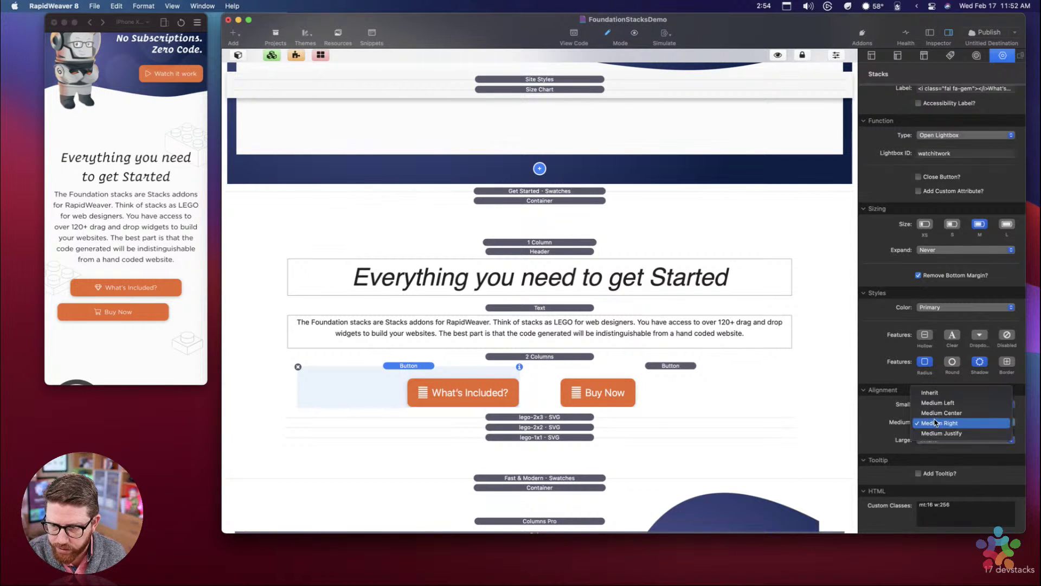
{"action": "left_click", "coordinate": [928, 393]}
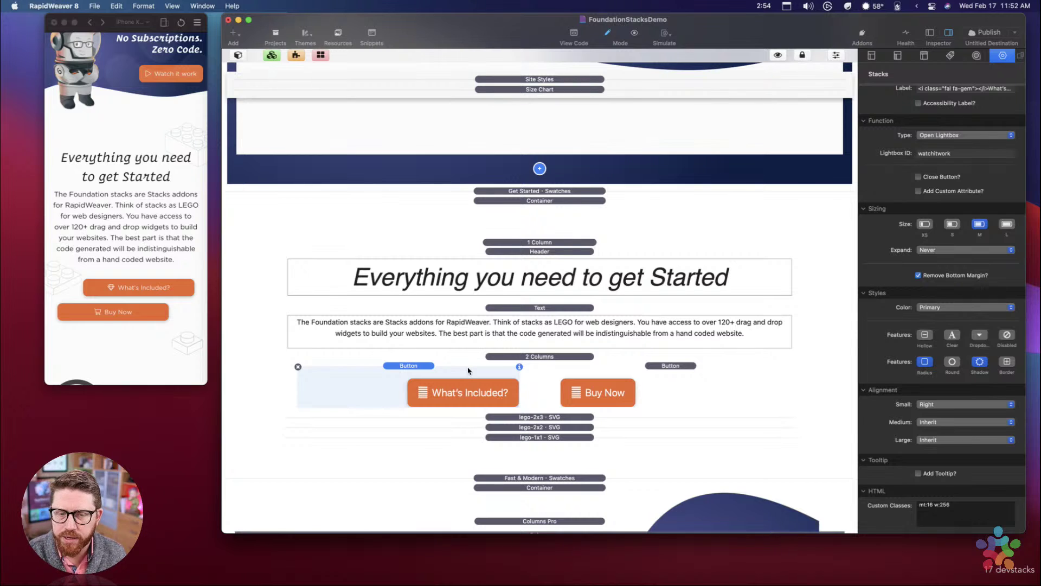
Step: Set the "What's Included?" button's alignment to Center for small screens and Medium Right for medium screens
{"action": "left_click", "coordinate": [931, 404]}
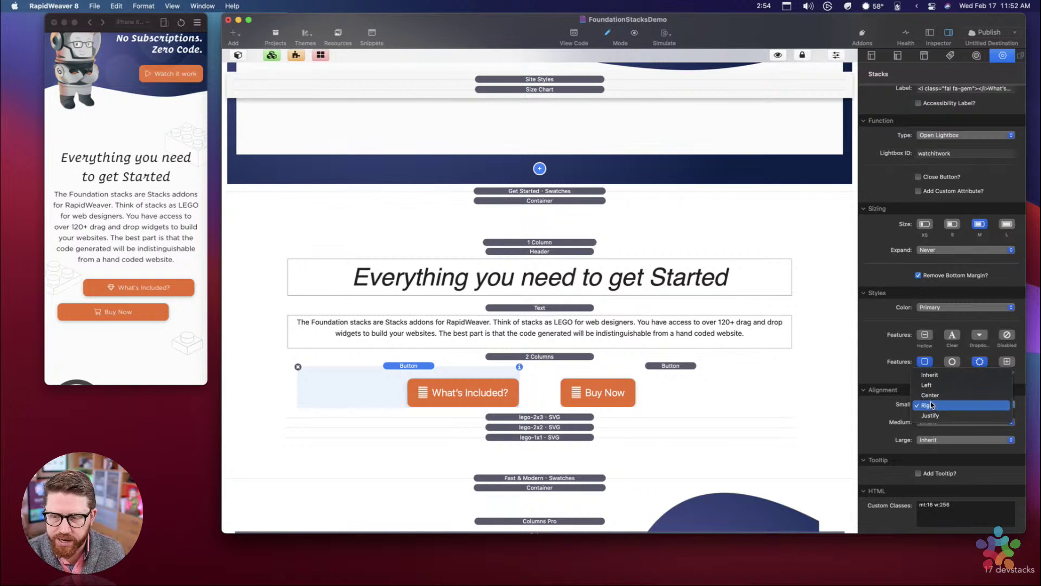
{"action": "left_click", "coordinate": [937, 407]}
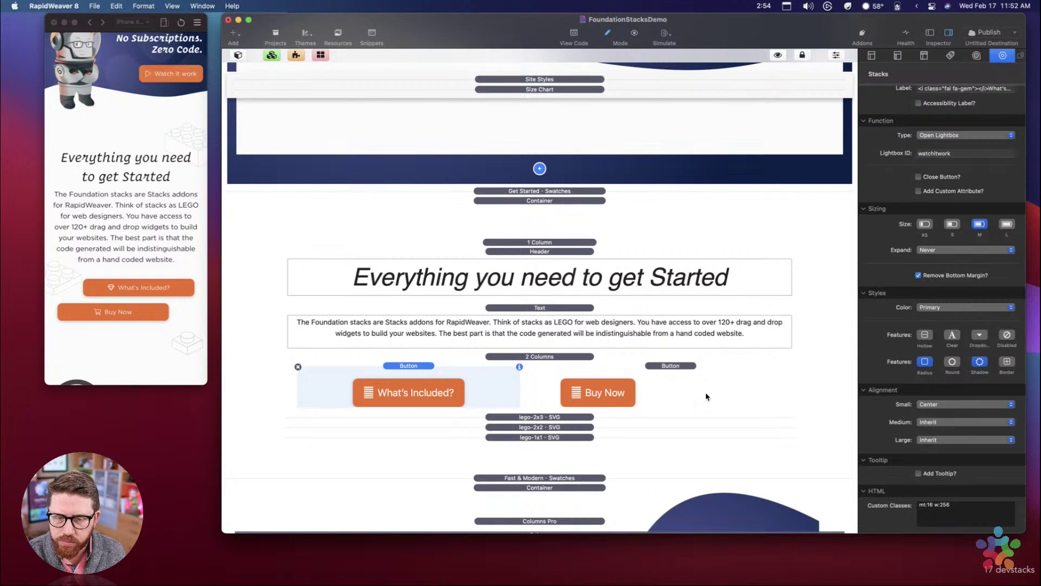
{"action": "left_click", "coordinate": [934, 421]}
{"action": "left_click", "coordinate": [765, 414]}
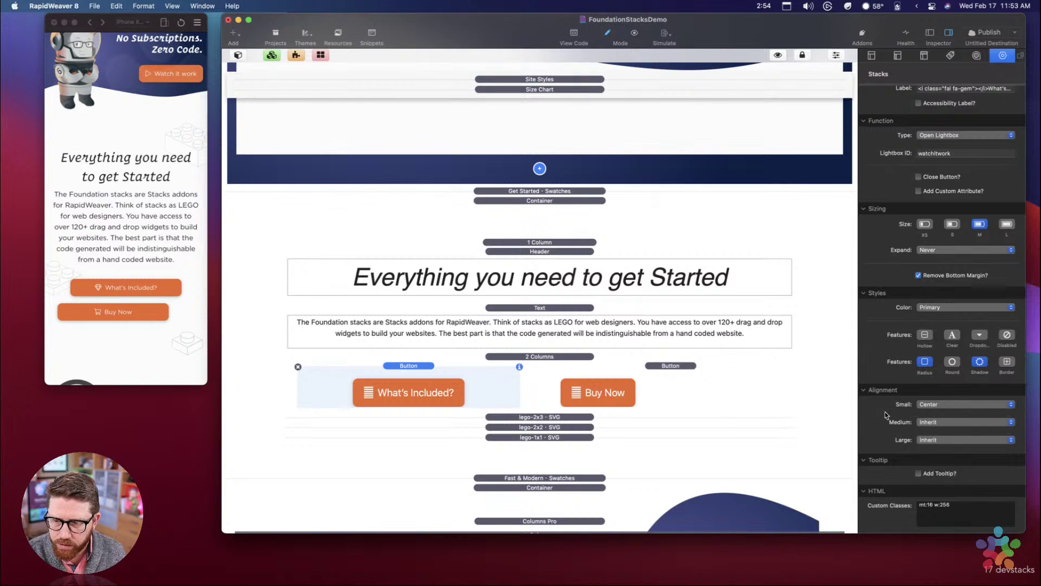
{"action": "left_click", "coordinate": [944, 422]}
{"action": "left_click", "coordinate": [938, 456]}
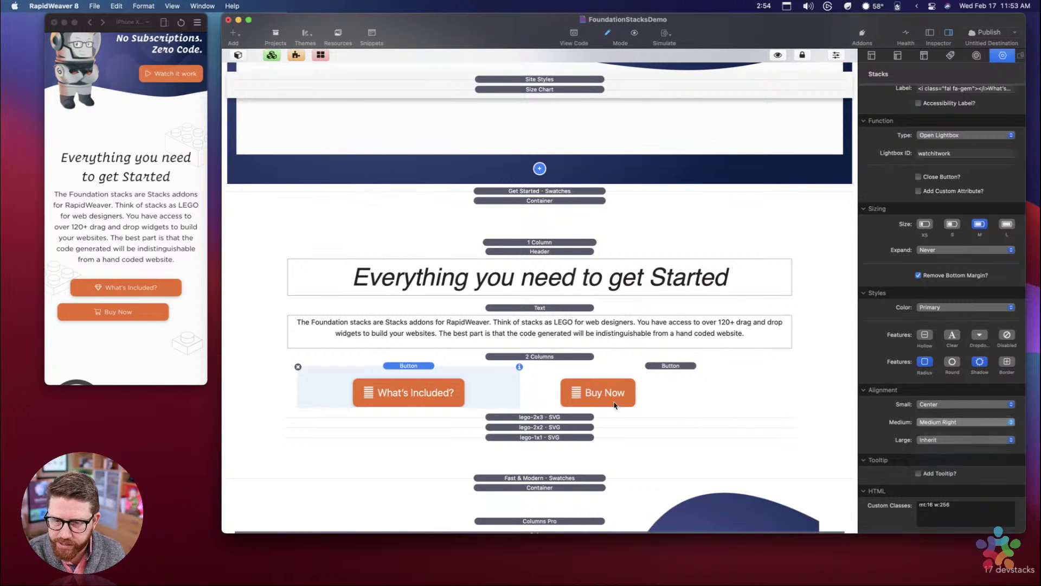
Step: Set the "Buy Now" button's alignment to Center for small screens and Medium Left for medium screens
{"action": "left_click", "coordinate": [615, 405]}
{"action": "left_click", "coordinate": [938, 404]}
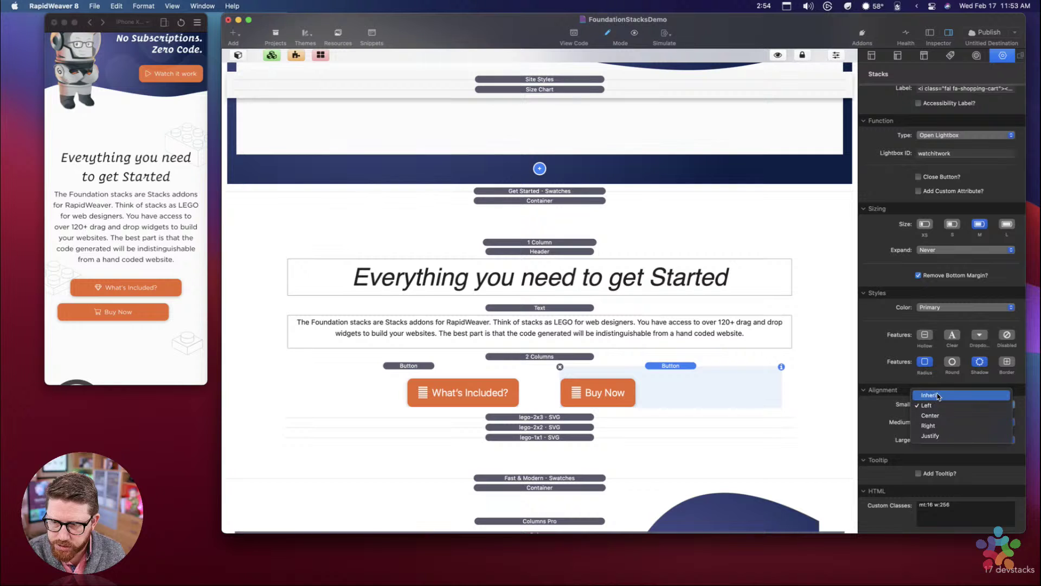
{"action": "left_click", "coordinate": [930, 415]}
{"action": "left_click", "coordinate": [934, 422]}
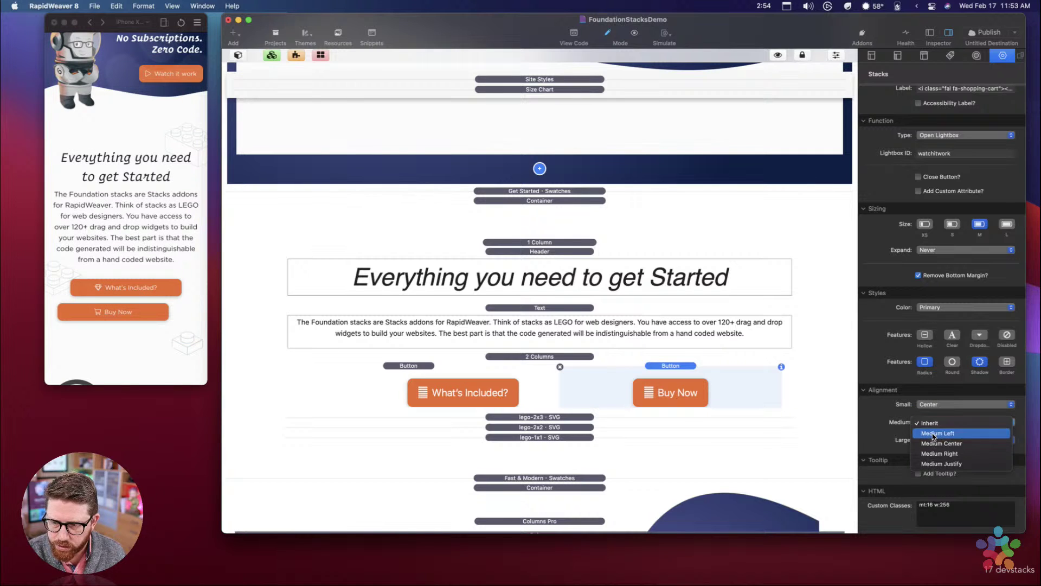
{"action": "left_click", "coordinate": [934, 433]}
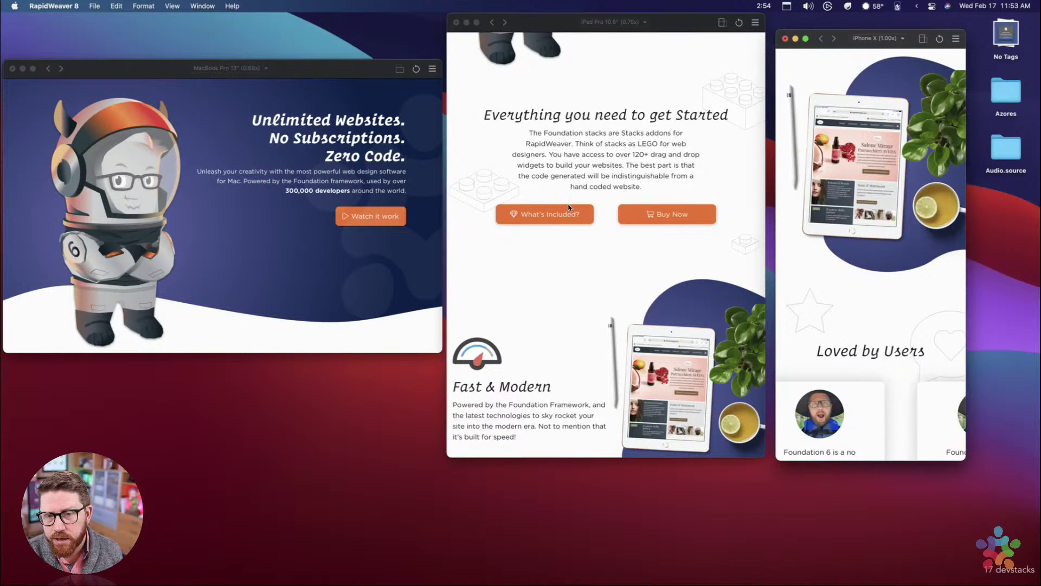
Step: Compare the button placement in "Everything you need to get Started" on the iPad Pro and MacBook Pro simulators
{"action": "scroll", "coordinate": [599, 205], "scroll_direction": "up", "scroll_amount": 3}
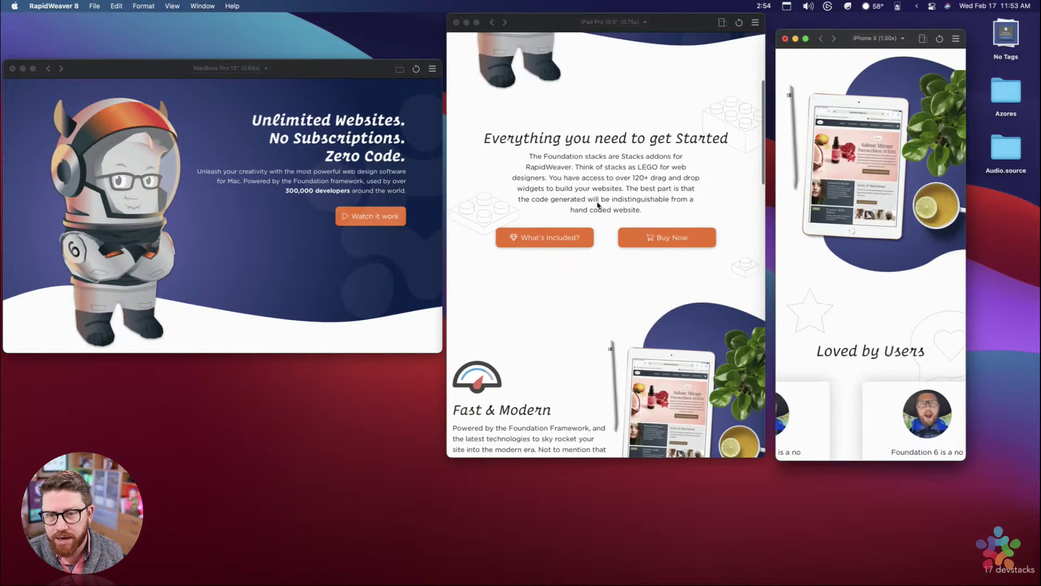
{"action": "scroll", "coordinate": [230, 231], "scroll_direction": "down", "scroll_amount": 5}
{"action": "scroll", "coordinate": [230, 231], "scroll_direction": "down", "scroll_amount": 5}
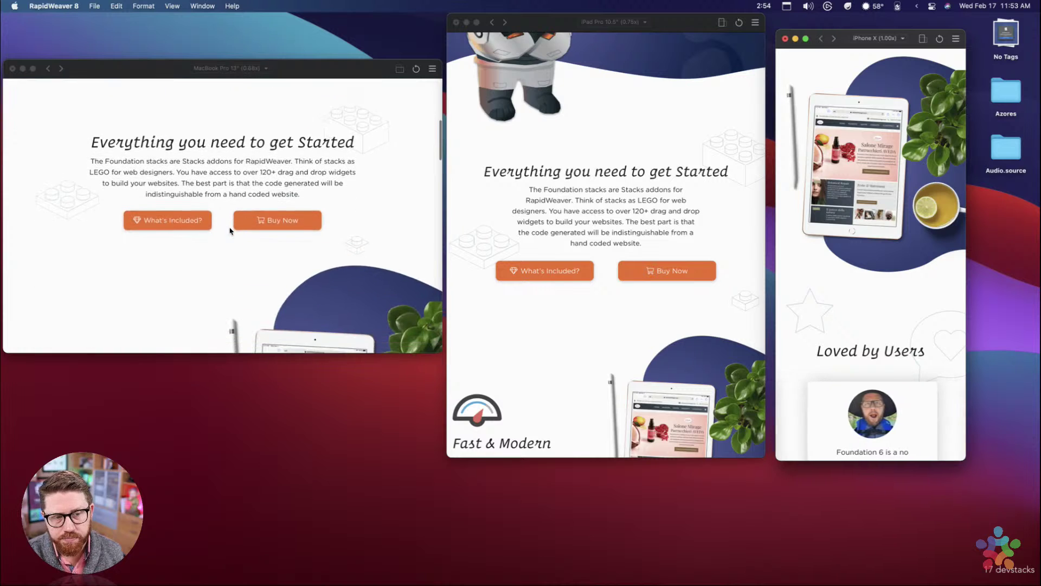
{"action": "scroll", "coordinate": [230, 231], "scroll_direction": "up", "scroll_amount": 1}
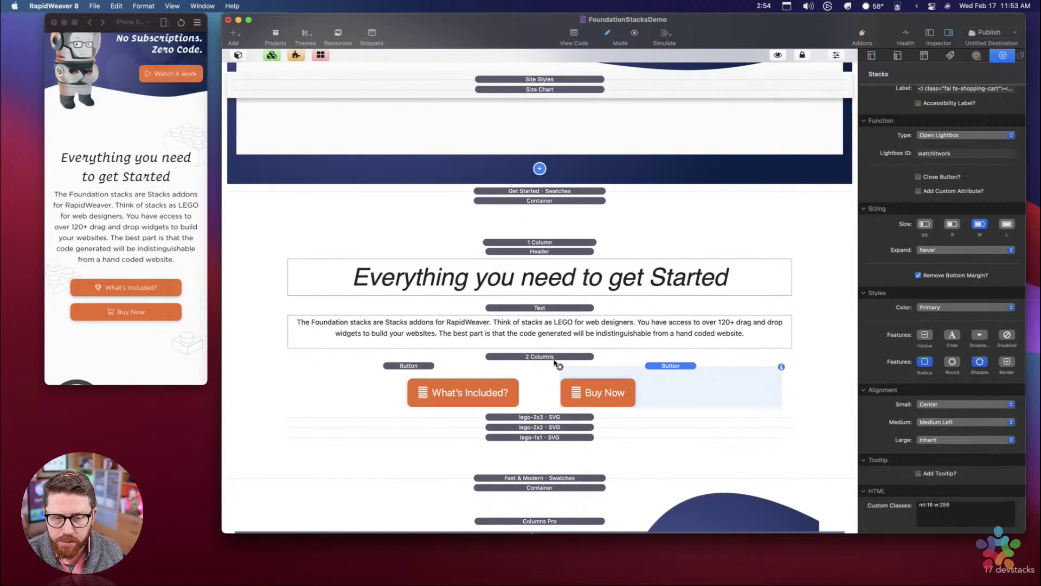
Step: Inspect the lego-2x3 SVG stack's settings and expand the Get Started swatches above the "Everything you need to get Started" section
{"action": "scroll", "coordinate": [555, 362], "scroll_direction": "down", "scroll_amount": 3}
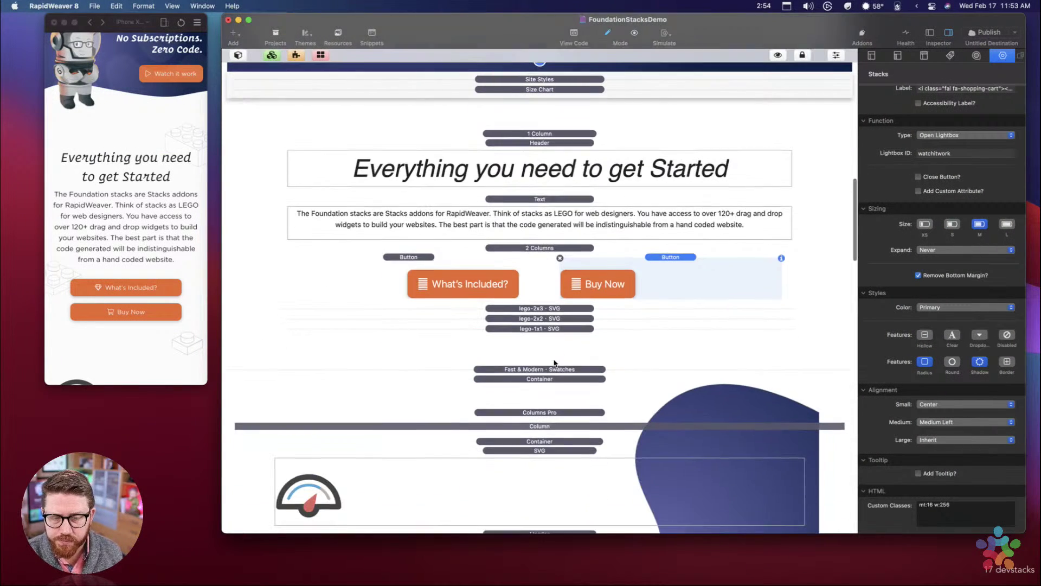
{"action": "scroll", "coordinate": [555, 362], "scroll_direction": "up", "scroll_amount": 2}
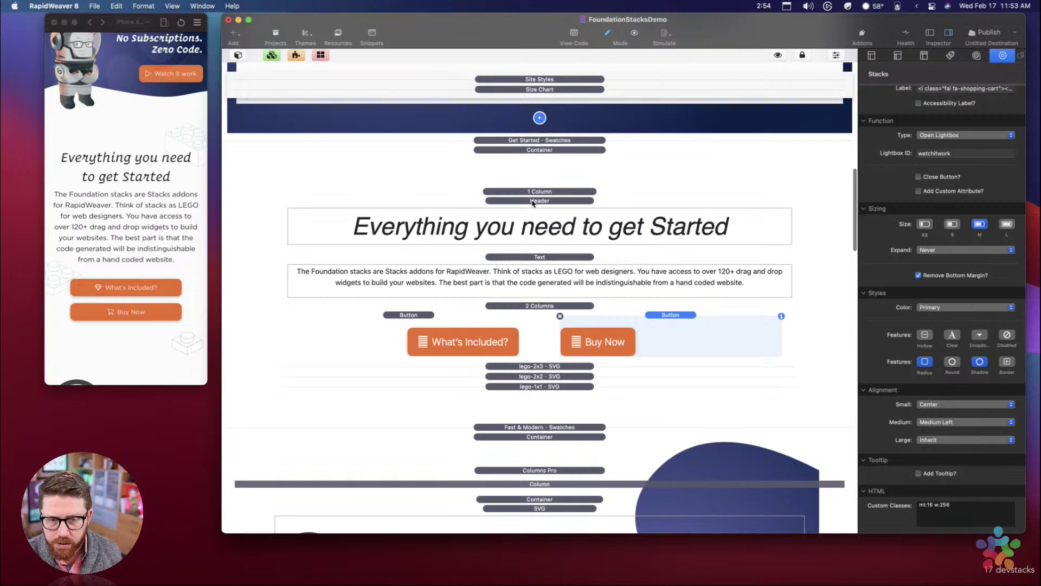
{"action": "left_click", "coordinate": [537, 367]}
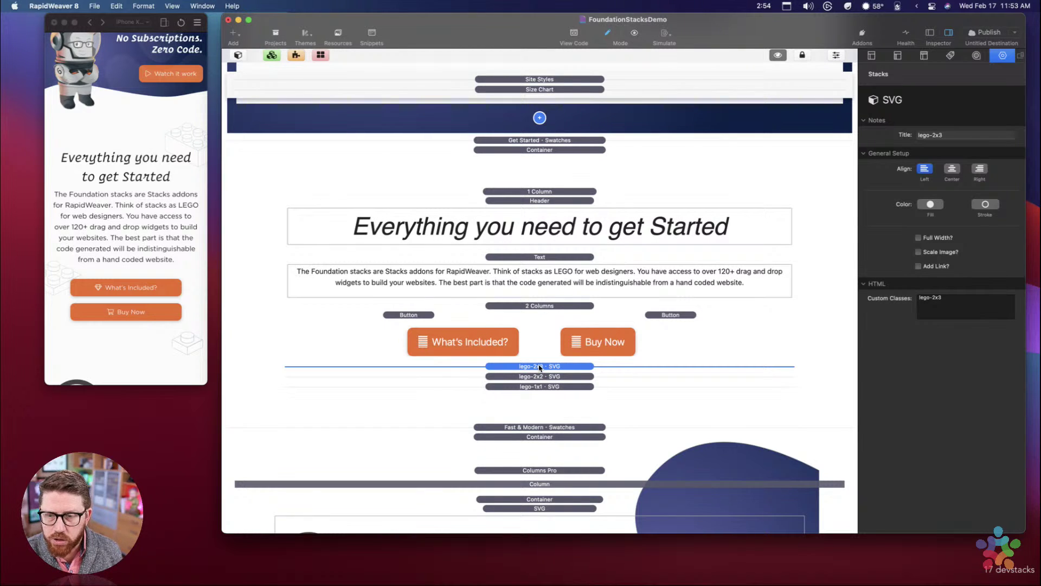
{"action": "left_click", "coordinate": [535, 142]}
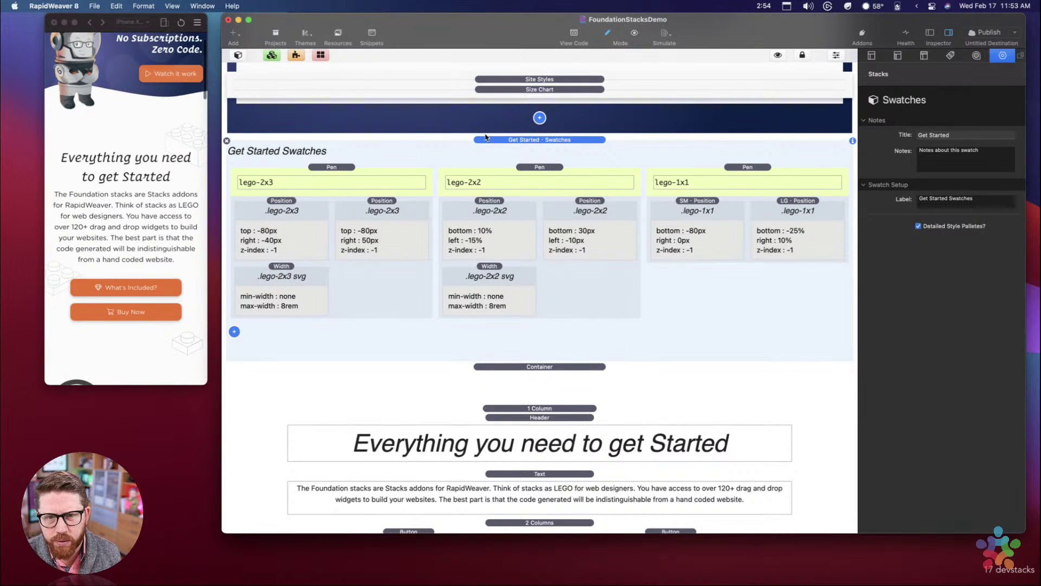
Step: Expand the Site Styles stack to review its site-wide swatches and collapse it again
{"action": "left_click", "coordinate": [541, 80]}
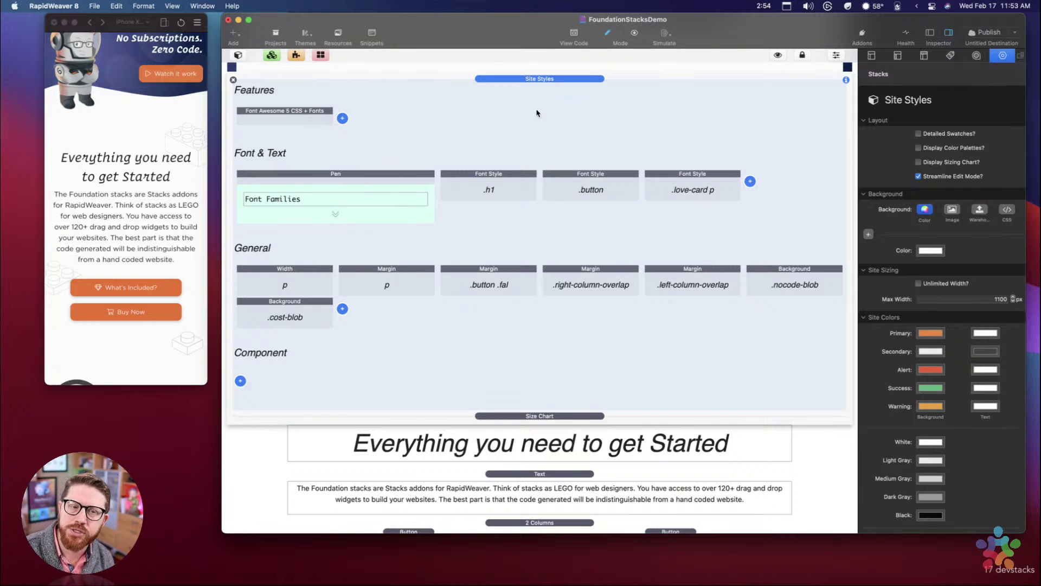
{"action": "left_click", "coordinate": [530, 80]}
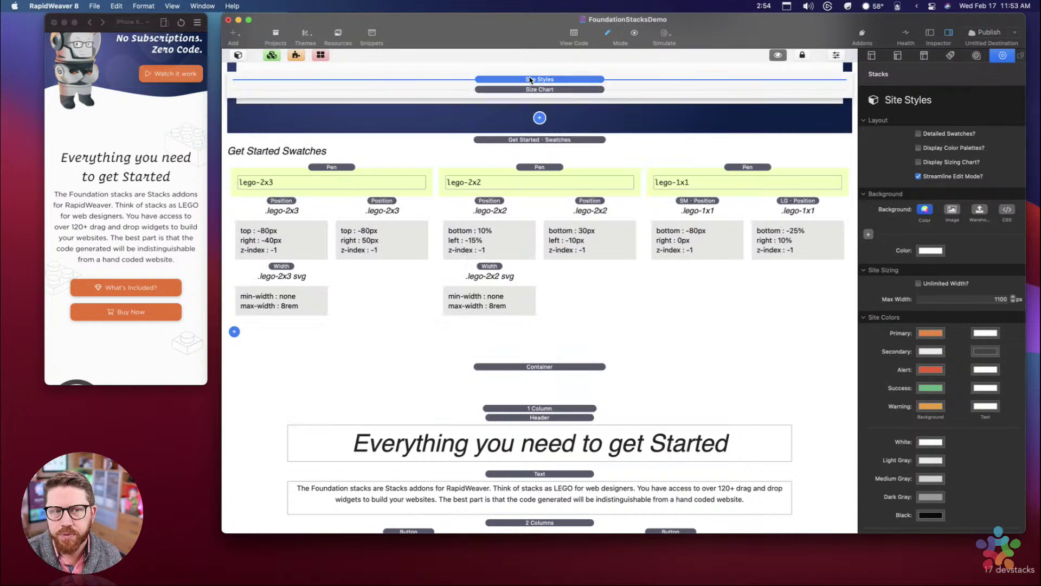
{"action": "left_click", "coordinate": [534, 80]}
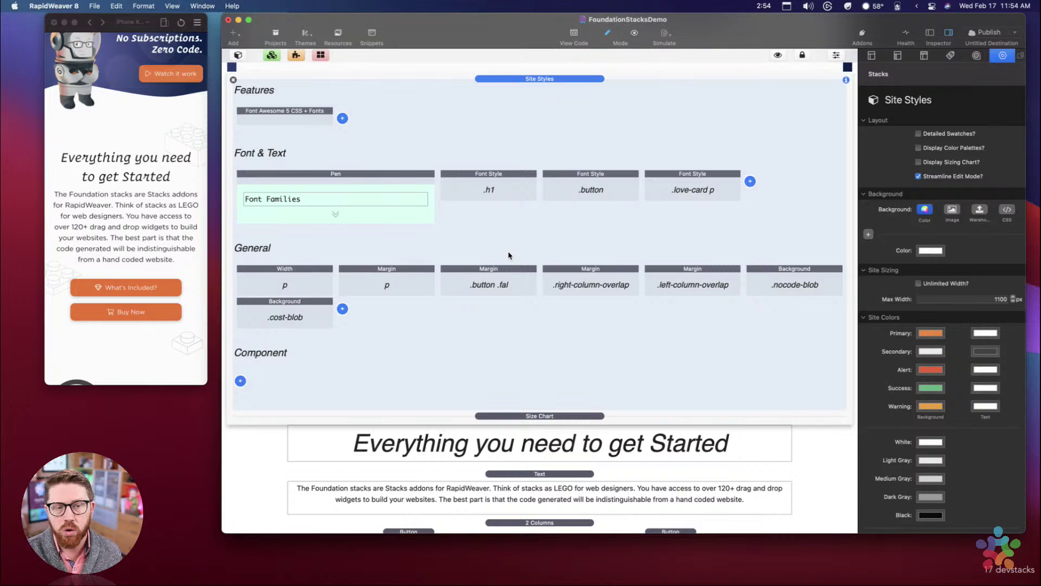
{"action": "left_click", "coordinate": [522, 79]}
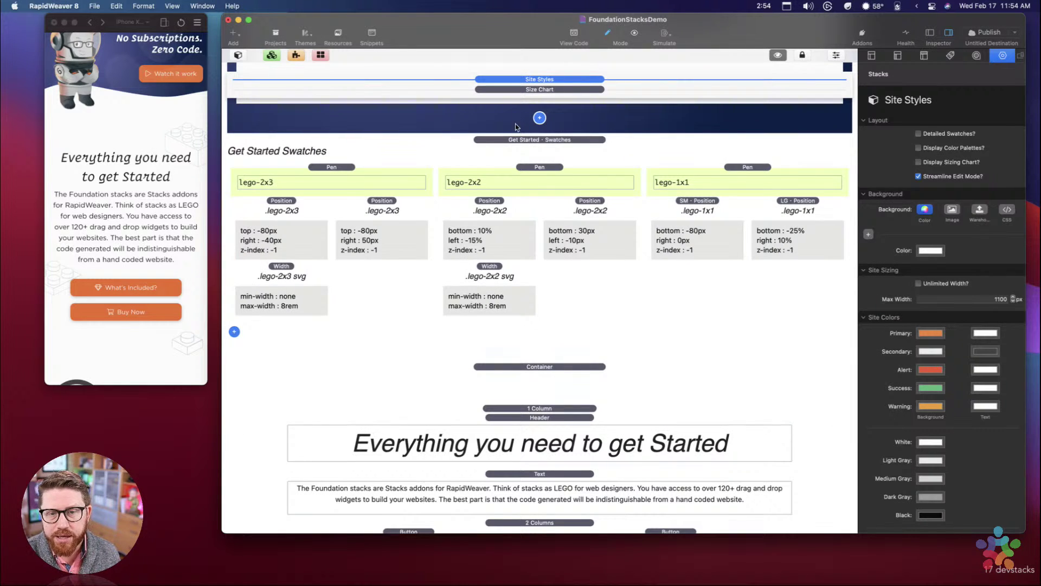
Step: Review the Get Started swatches and select the Container stack that holds the "Everything you need to get Started" content
{"action": "left_click", "coordinate": [517, 140]}
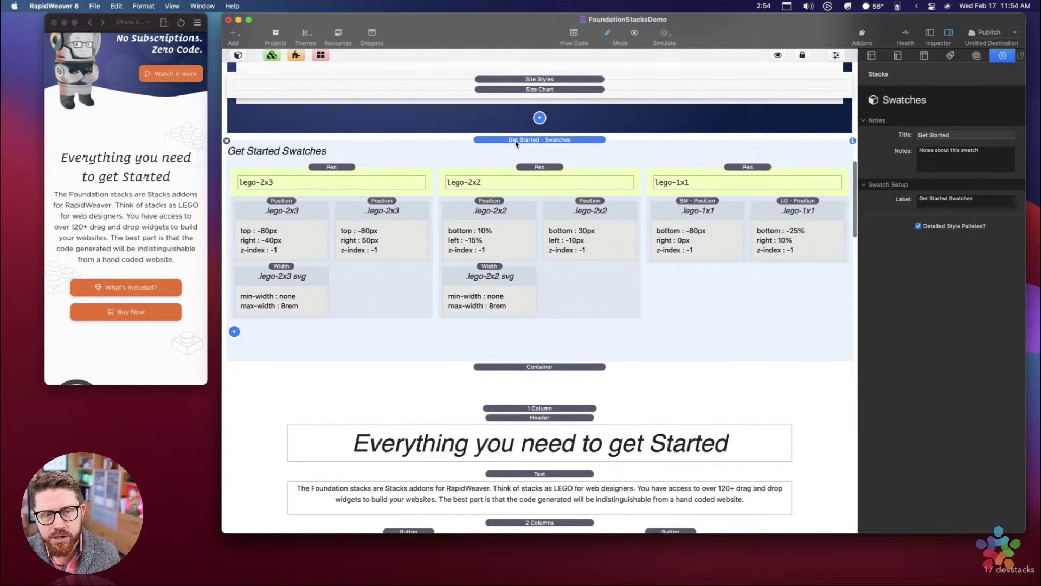
{"action": "scroll", "coordinate": [511, 334], "scroll_direction": "down", "scroll_amount": 2}
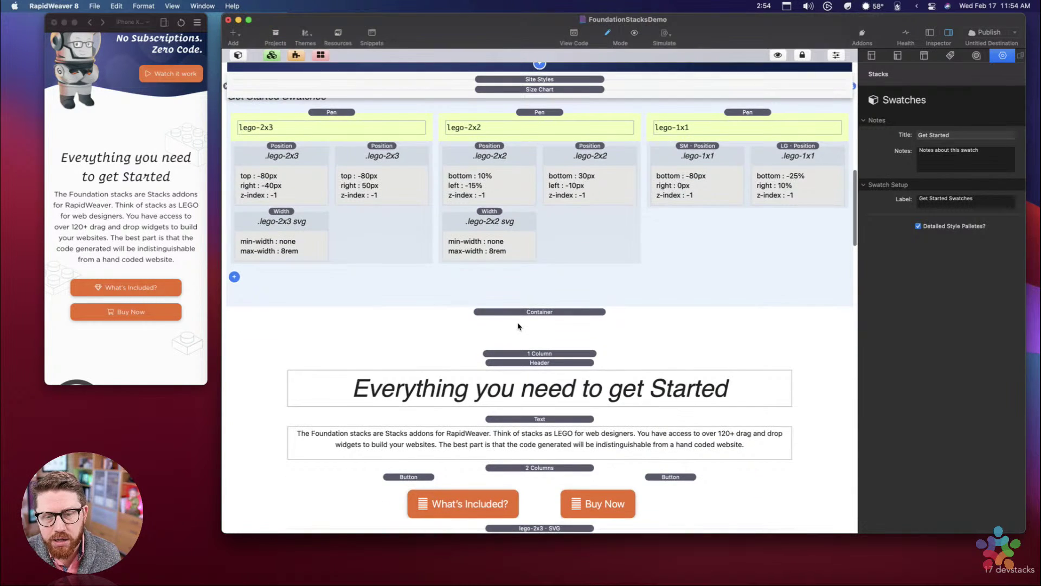
{"action": "left_click", "coordinate": [515, 327]}
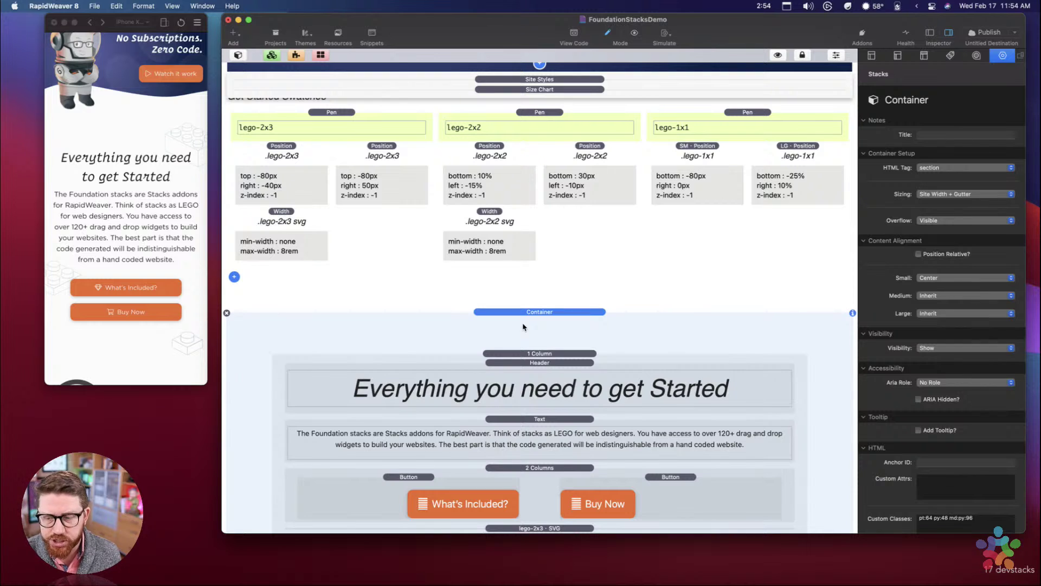
Step: Inspect the Get Started Swatches stack and its lego-2x3 pen note above the "Everything you need to get Started" section
{"action": "scroll", "coordinate": [591, 243], "scroll_direction": "up", "scroll_amount": 2}
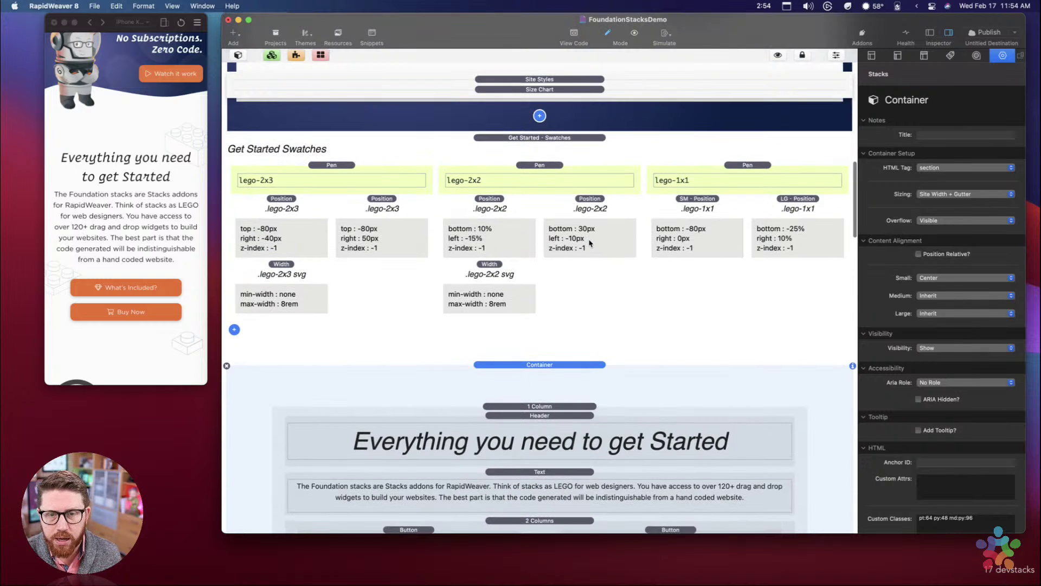
{"action": "left_click", "coordinate": [525, 139]}
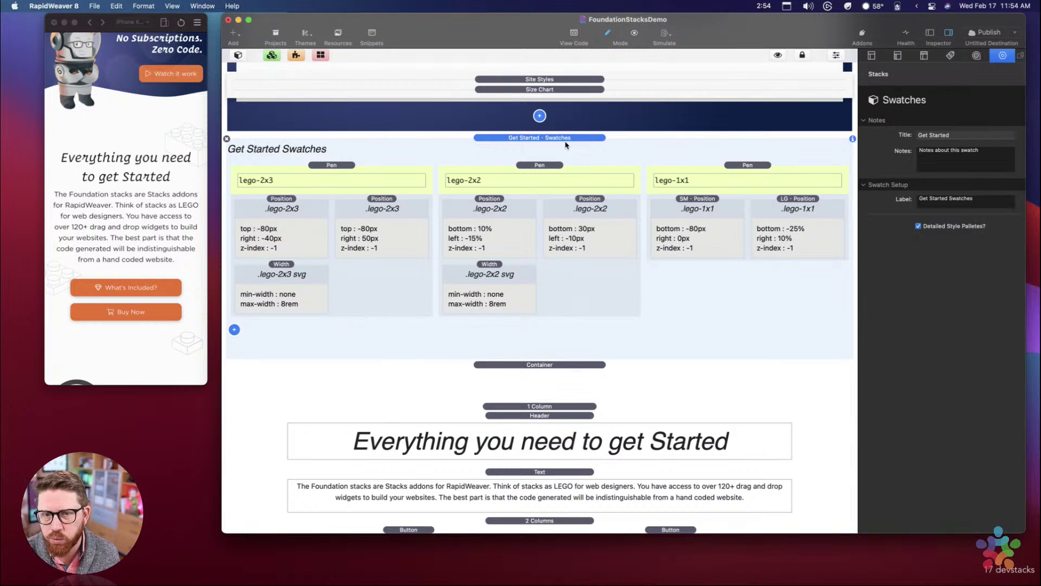
{"action": "scroll", "coordinate": [556, 226], "scroll_direction": "down", "scroll_amount": 1}
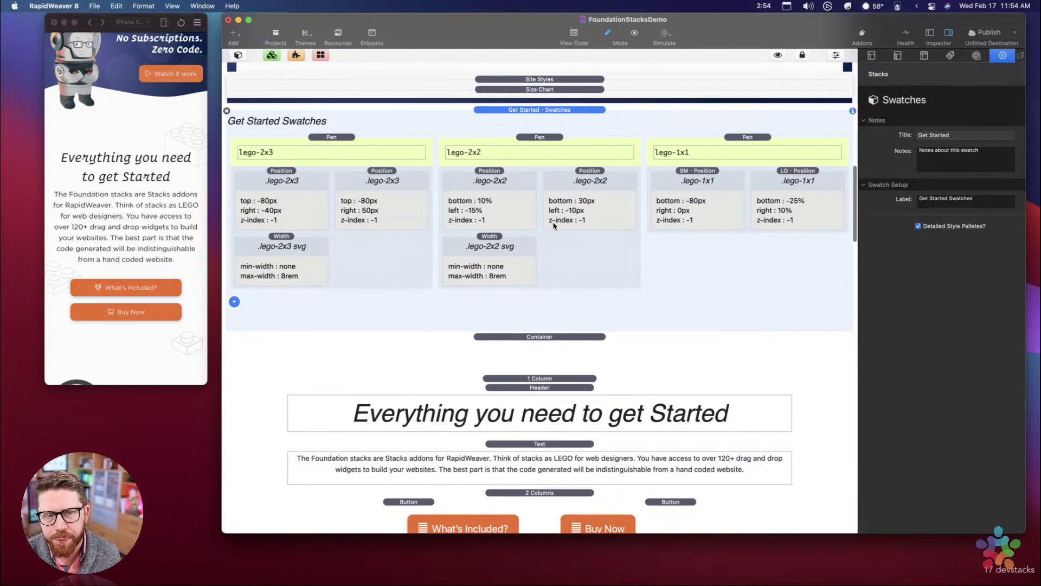
{"action": "left_click", "coordinate": [313, 144]}
{"action": "left_click", "coordinate": [361, 133]}
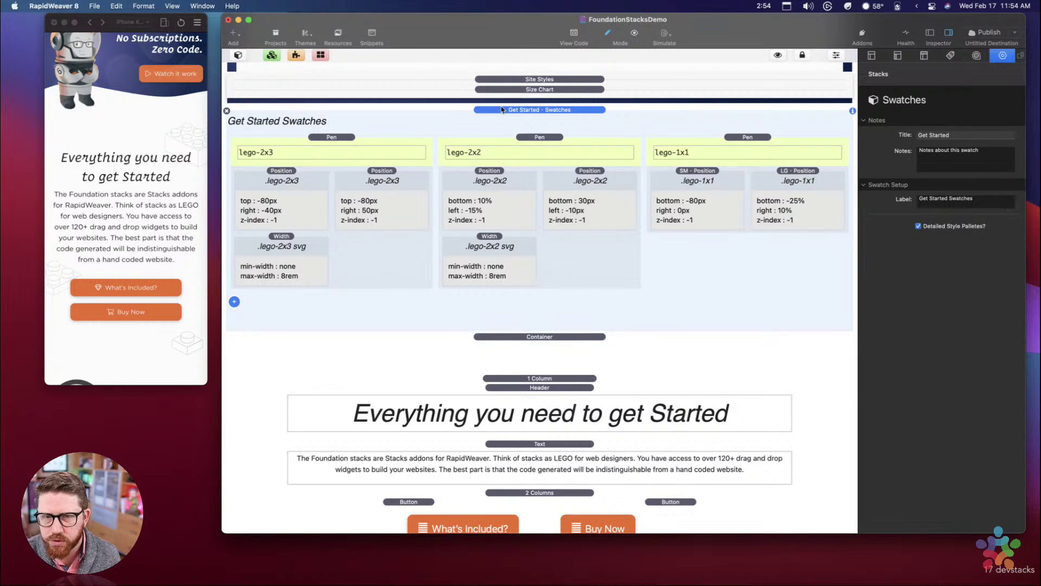
Step: Expand the lego-2x3, lego-2x2 and lego-1x1 SVG stacks below the What's Included and Buy Now buttons to show their brick drawings
{"action": "scroll", "coordinate": [540, 270], "scroll_direction": "down", "scroll_amount": 5}
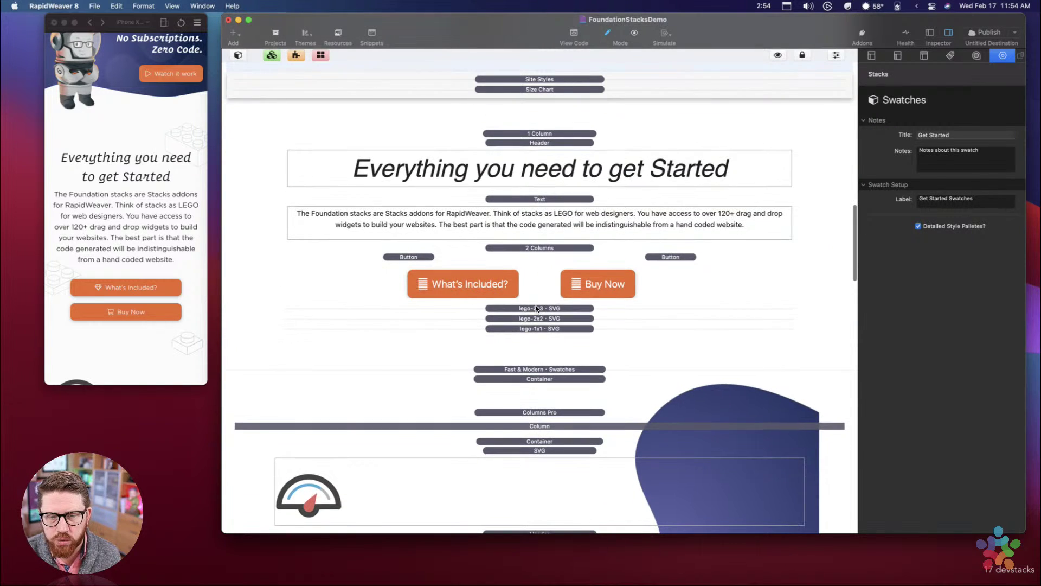
{"action": "left_click", "coordinate": [537, 308]}
{"action": "left_click", "coordinate": [537, 319]}
{"action": "left_click", "coordinate": [537, 328]}
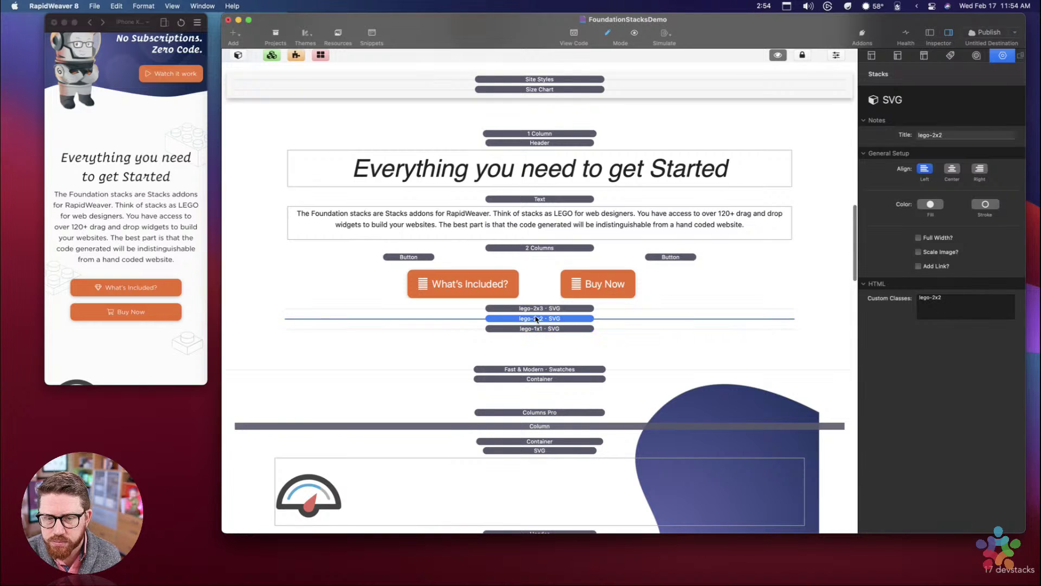
{"action": "left_click", "coordinate": [537, 308]}
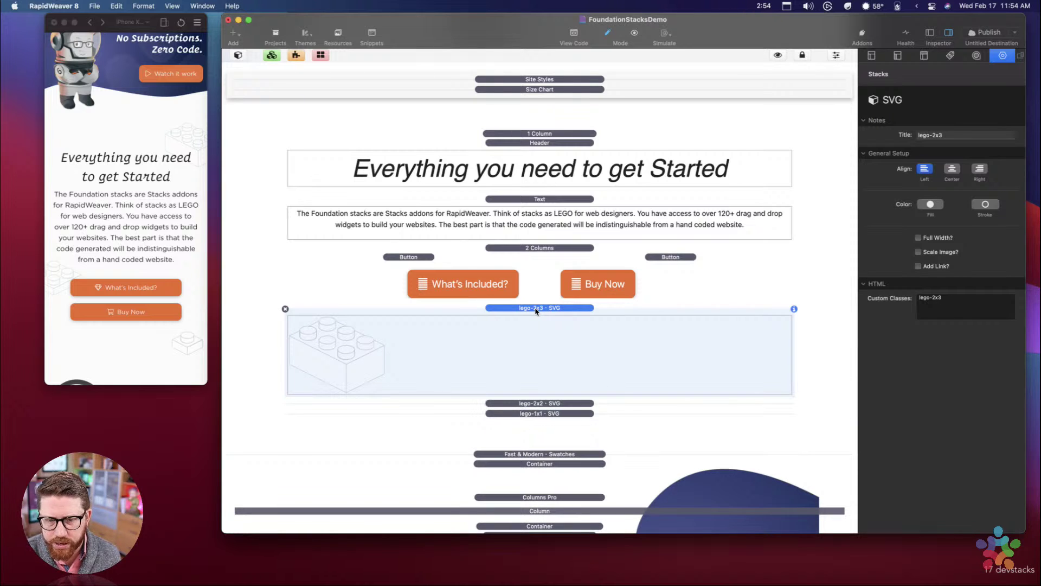
{"action": "left_click", "coordinate": [535, 403]}
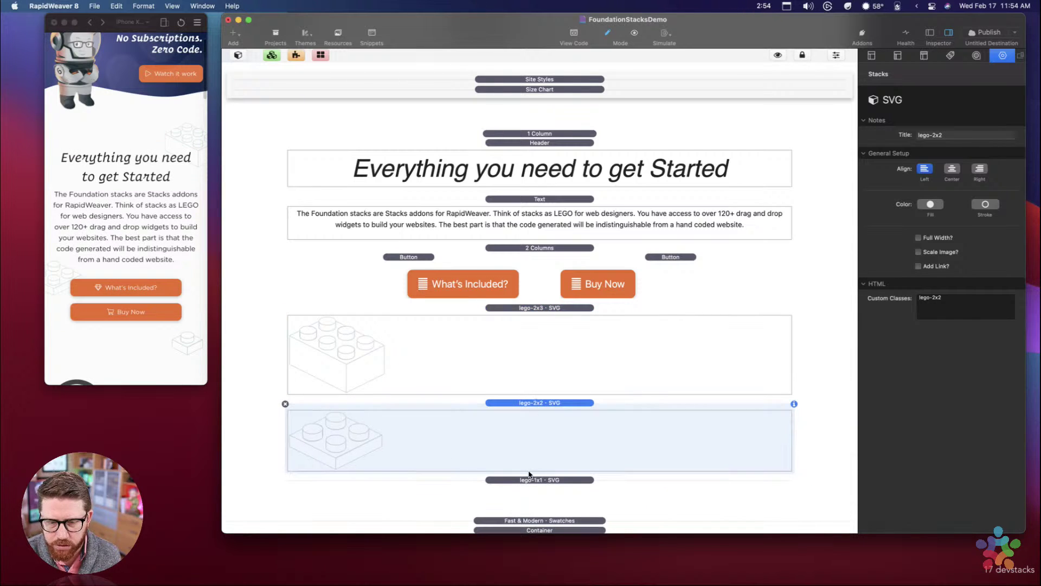
{"action": "left_click", "coordinate": [530, 479]}
{"action": "scroll", "coordinate": [556, 301], "scroll_direction": "down", "scroll_amount": 3}
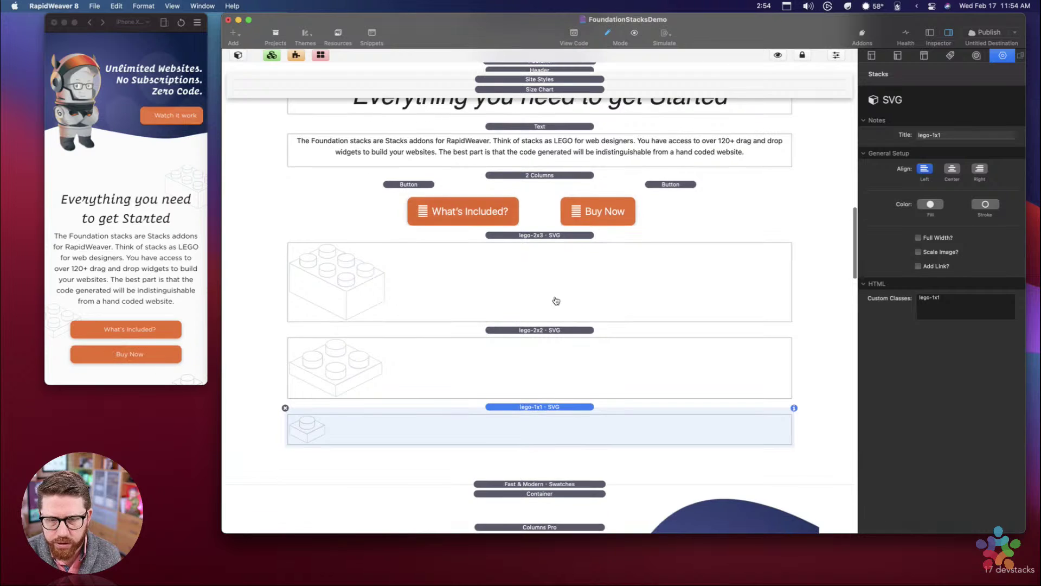
Step: Trace the lego-2x3 SVG's custom class to its Get Started swatches and inspect the Pen, second Position and Width swatch settings
{"action": "left_click", "coordinate": [536, 237]}
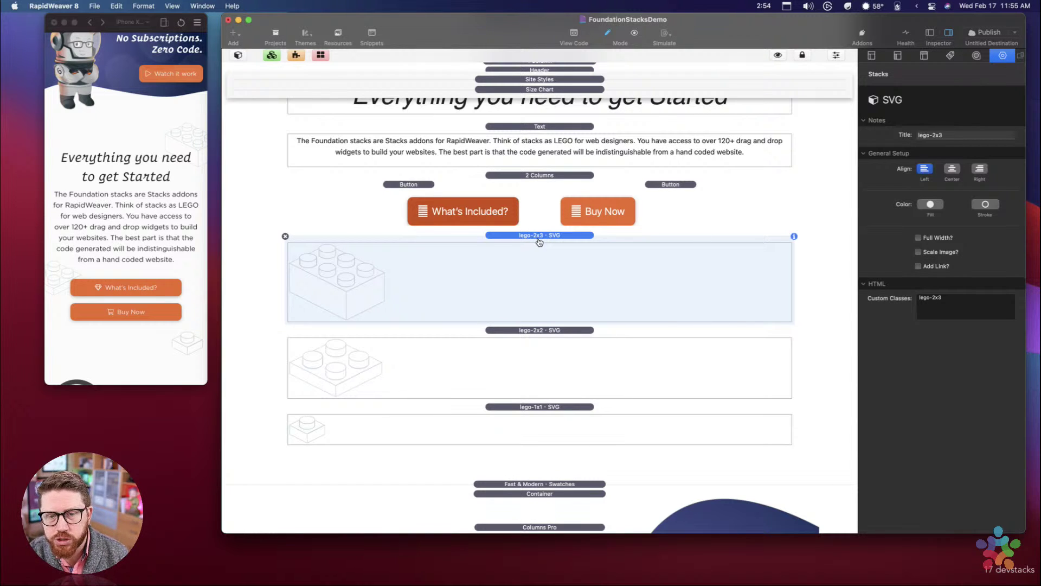
{"action": "scroll", "coordinate": [534, 228], "scroll_direction": "up", "scroll_amount": 10}
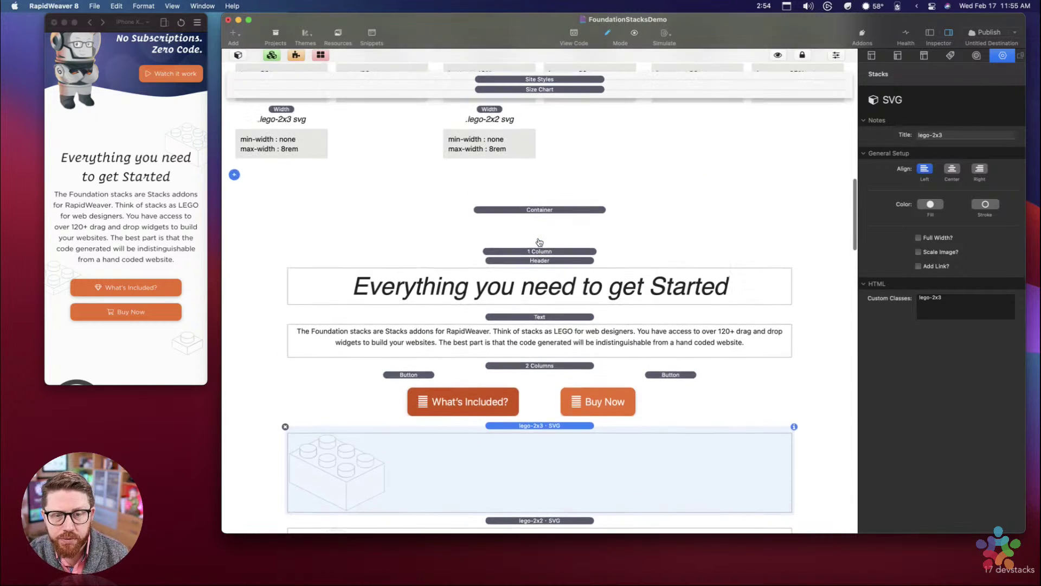
{"action": "scroll", "coordinate": [531, 215], "scroll_direction": "up", "scroll_amount": 1}
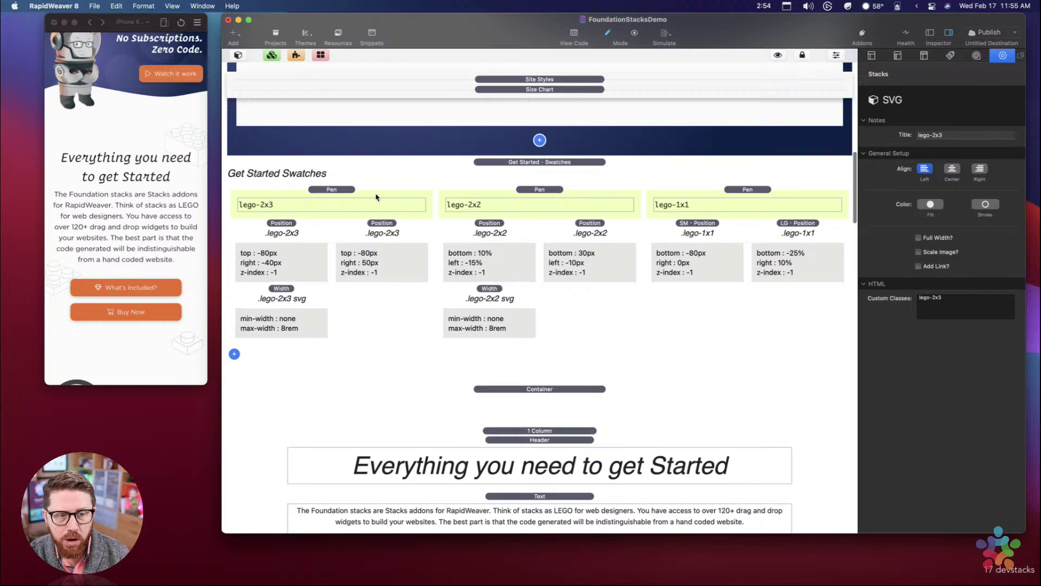
{"action": "left_click", "coordinate": [346, 192]}
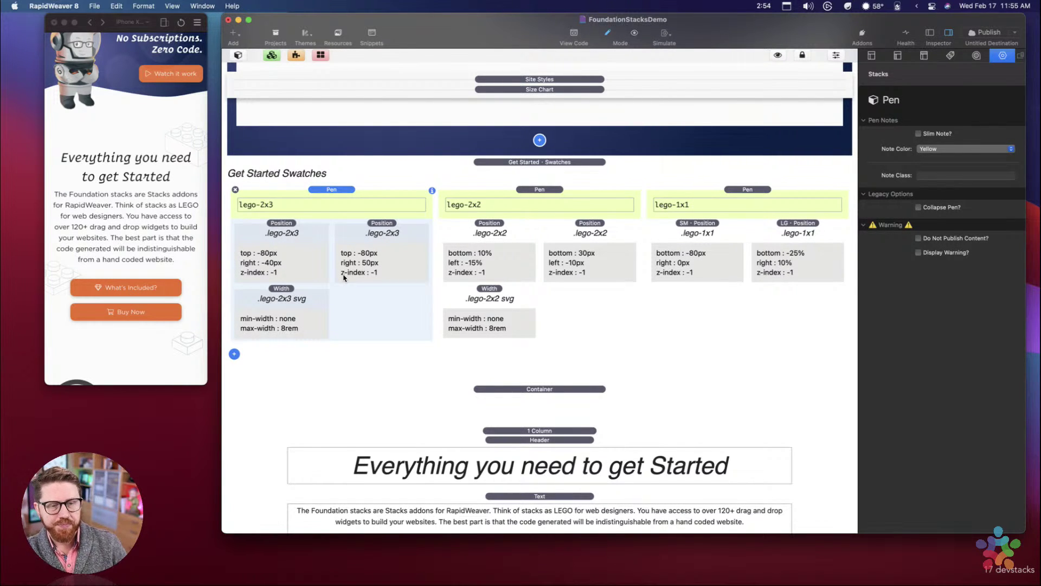
{"action": "left_click", "coordinate": [377, 248]}
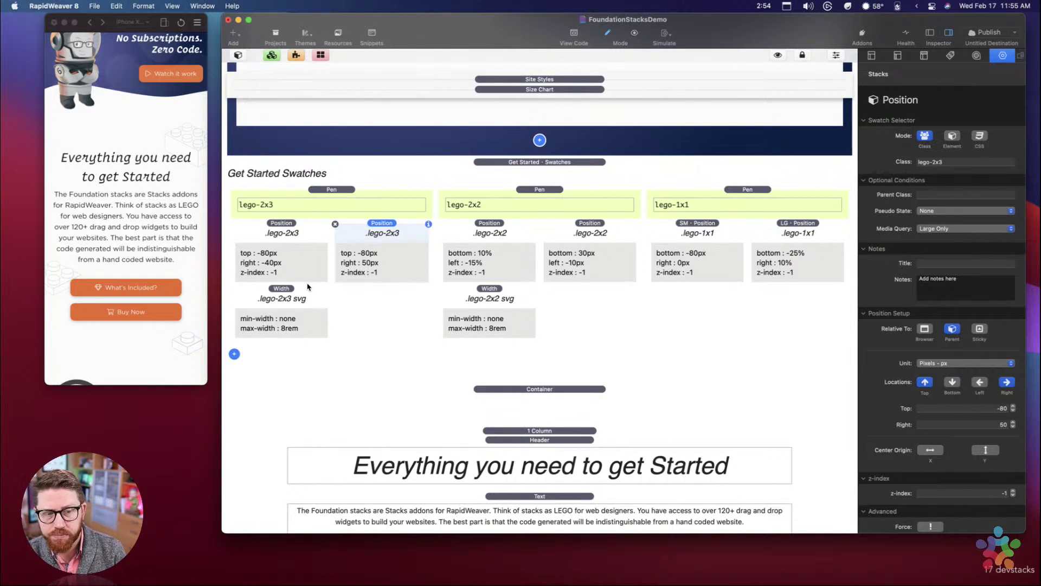
{"action": "left_click", "coordinate": [299, 296]}
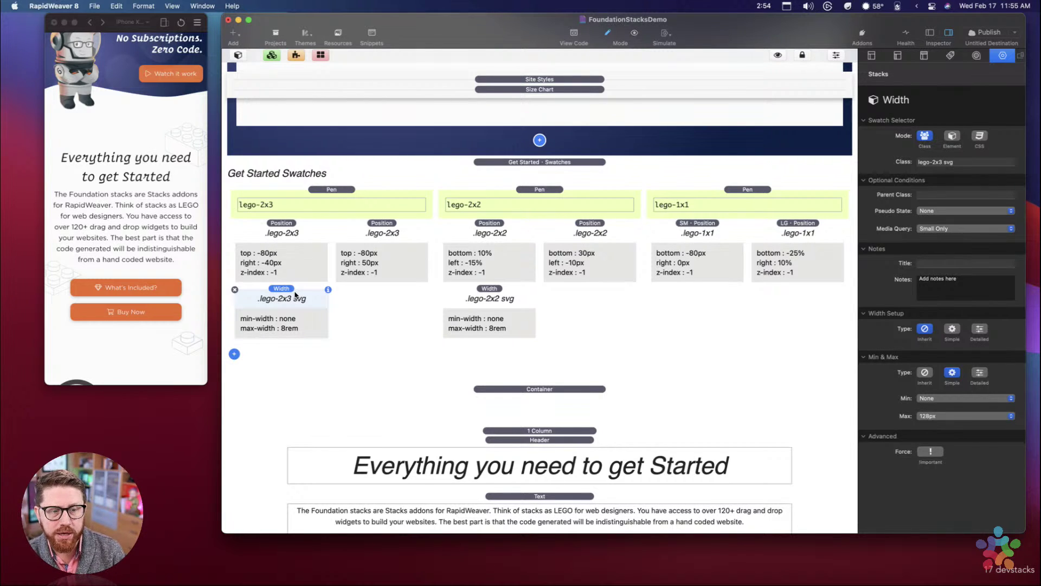
Step: Compare the two lego-2x3 Position swatches and capture a screenshot of the Large Only swatch's settings
{"action": "left_click", "coordinate": [295, 247]}
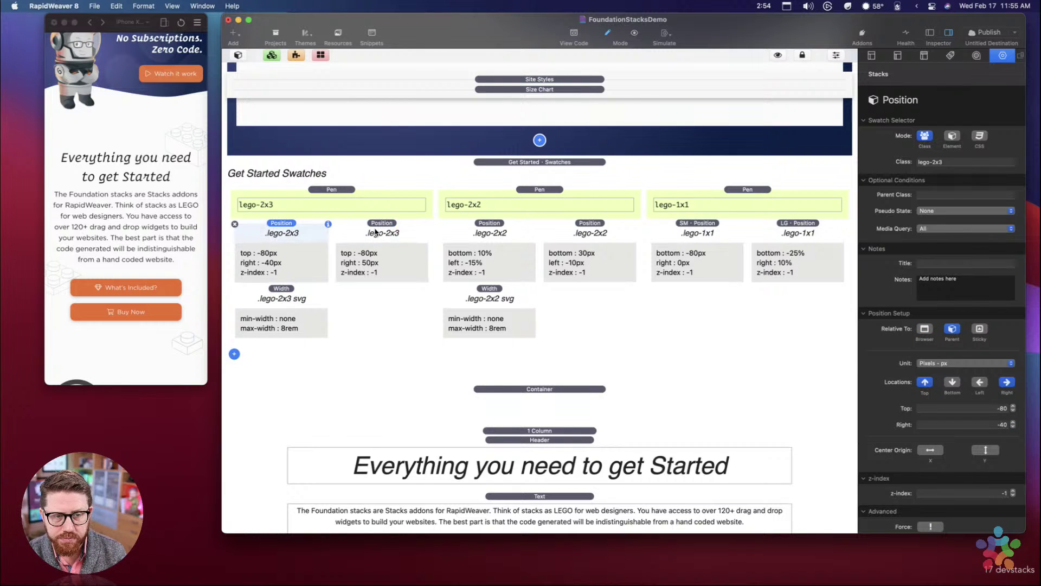
{"action": "left_click", "coordinate": [387, 232]}
{"action": "left_click", "coordinate": [317, 241]}
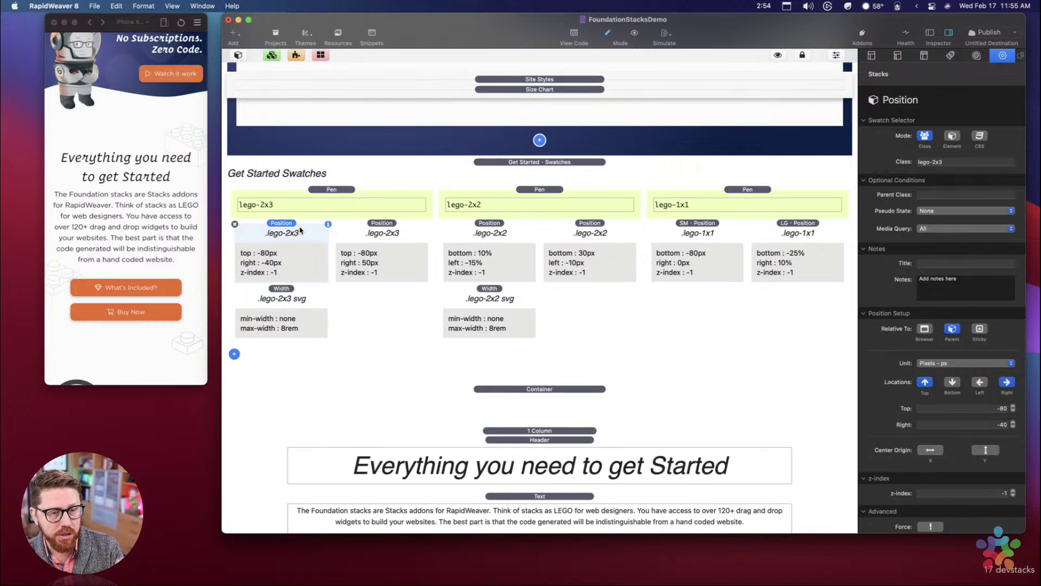
{"action": "left_click", "coordinate": [380, 244]}
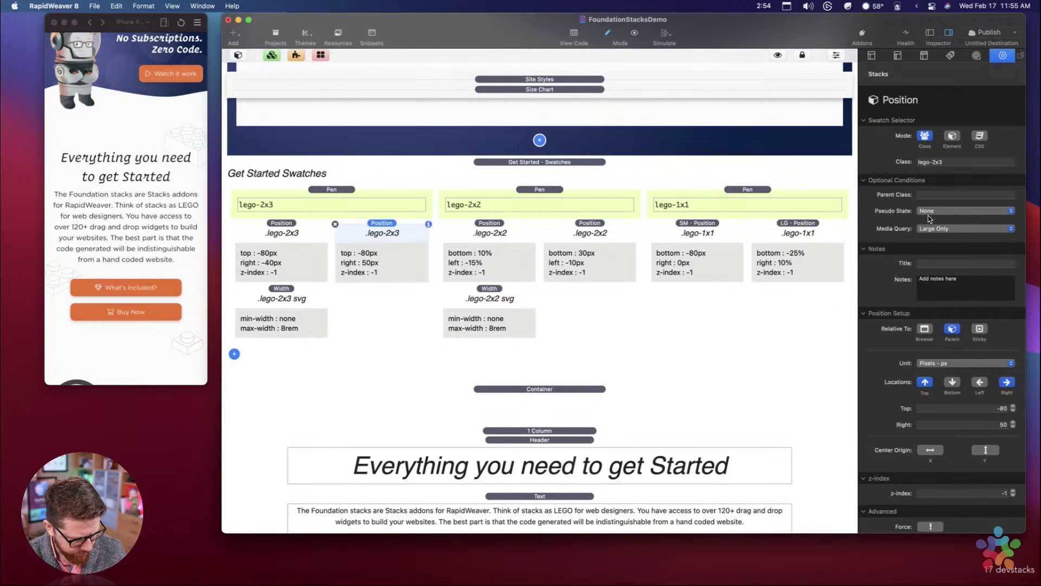
{"action": "key", "text": "super+shift+4"}
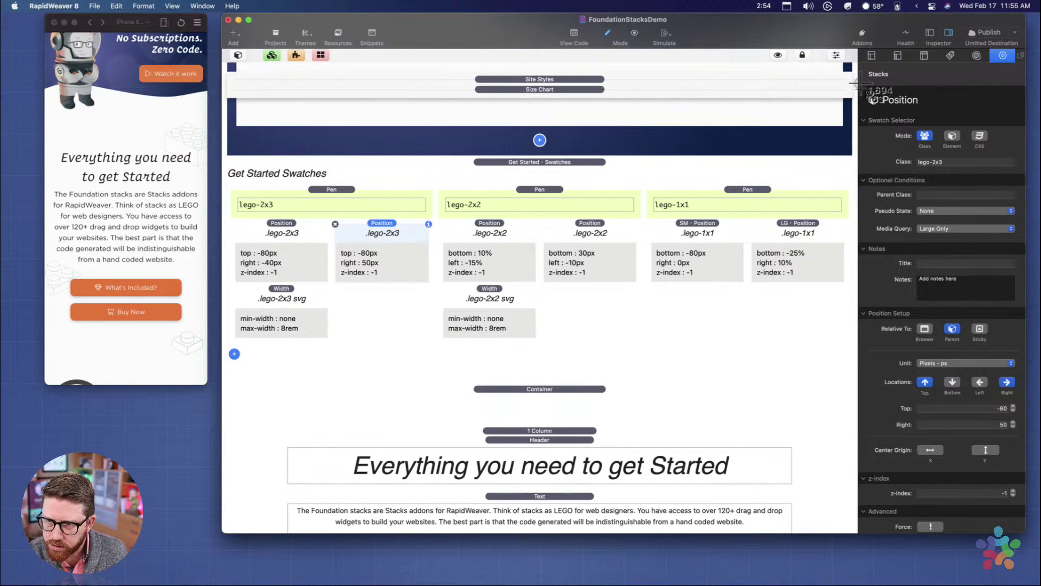
{"action": "left_click_drag", "start_coordinate": [860, 82], "coordinate": [1026, 505]}
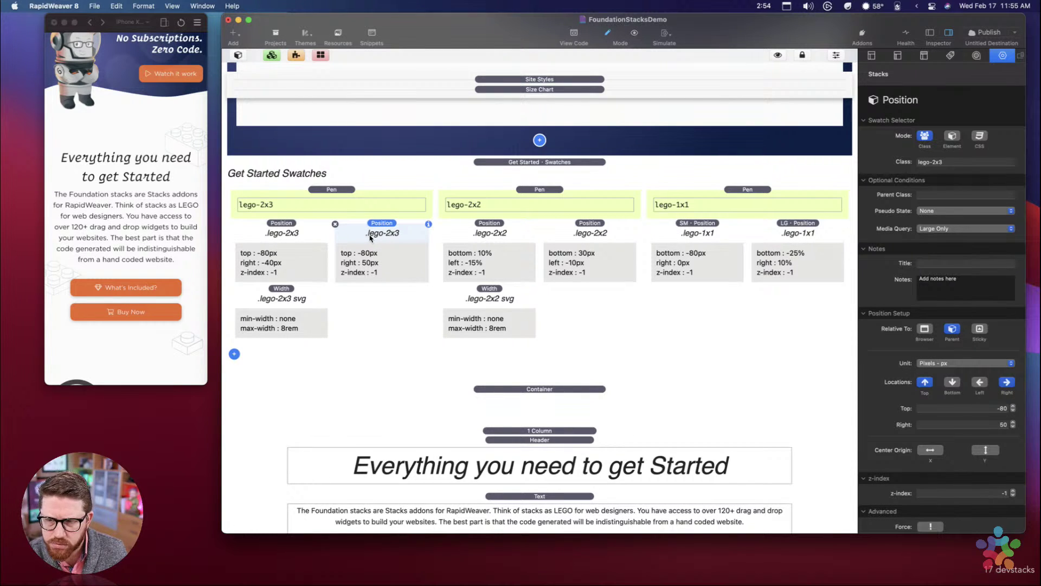
Step: Delete the Large Only Position swatch and the Width swatch from the lego-2x3 group
{"action": "left_click", "coordinate": [335, 223]}
{"action": "left_click", "coordinate": [372, 233]}
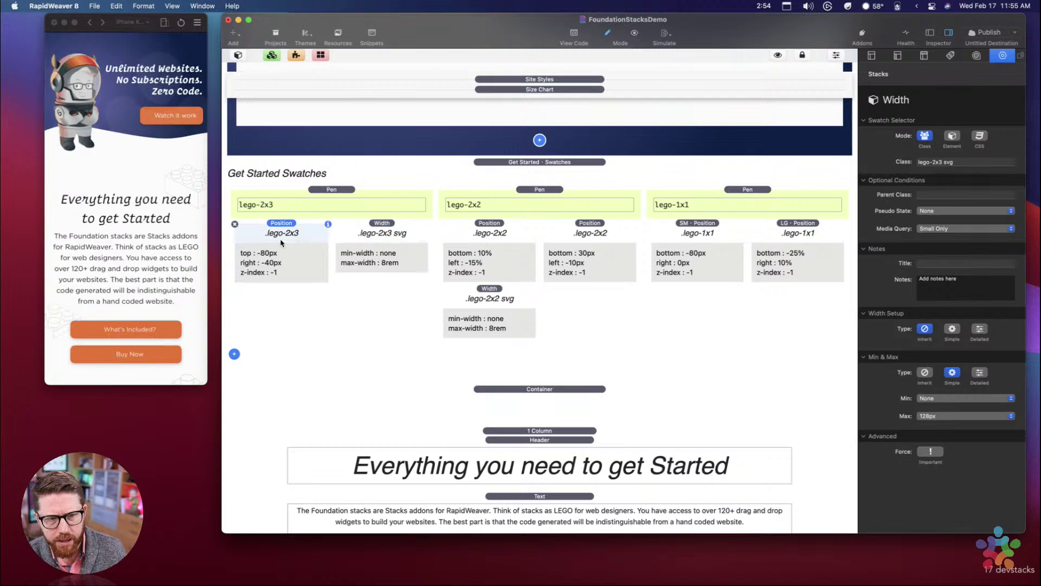
{"action": "left_click", "coordinate": [281, 242]}
{"action": "left_click", "coordinate": [374, 235]}
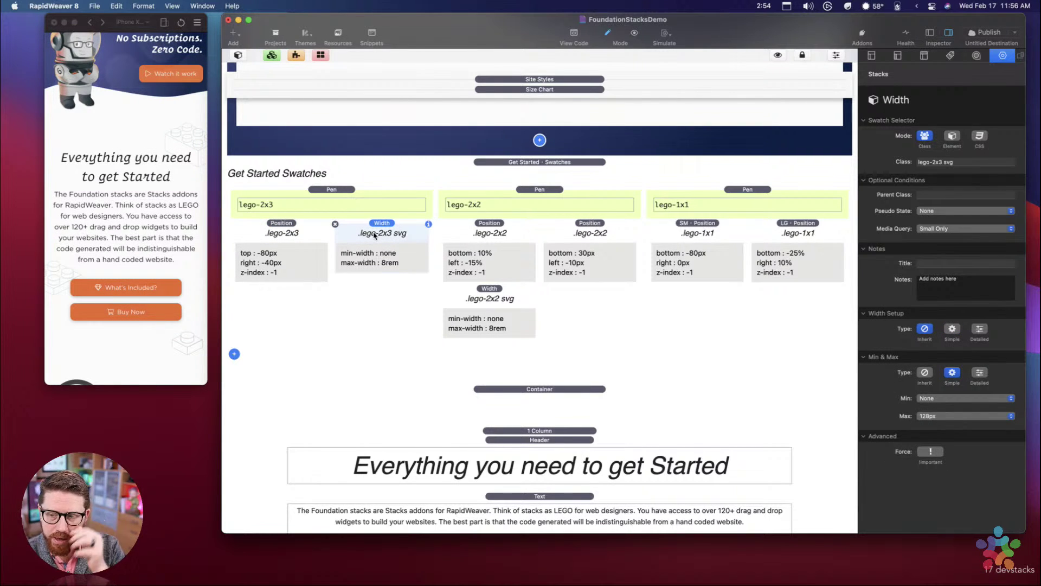
{"action": "left_click", "coordinate": [335, 224]}
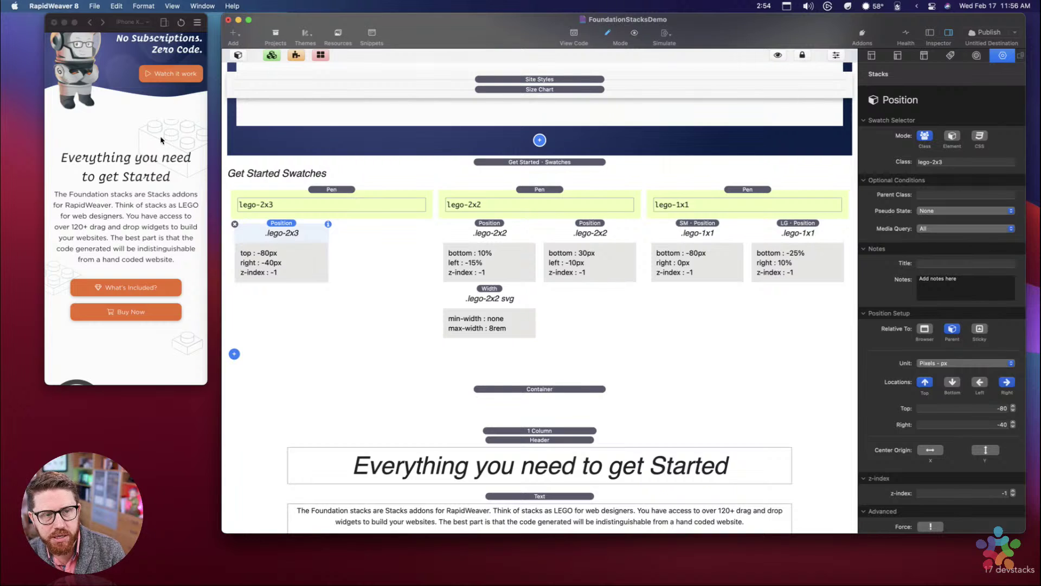
Step: Check the remaining lego-2x3 Position swatch's top and right offsets against the brick's placement in the iPhone simulator
{"action": "scroll", "coordinate": [161, 139], "scroll_direction": "up", "scroll_amount": 2}
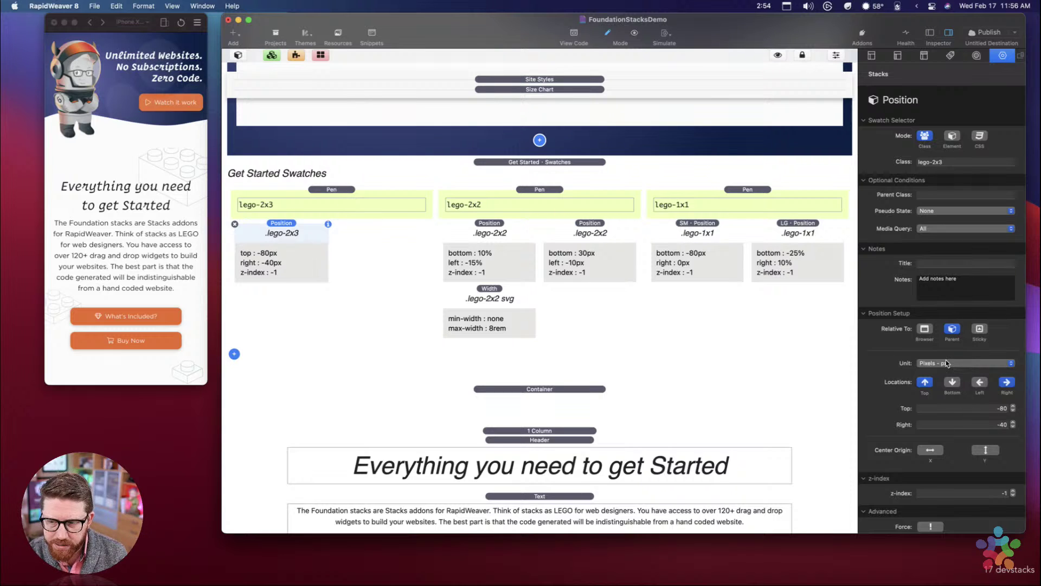
{"action": "left_click", "coordinate": [994, 413]}
{"action": "left_click", "coordinate": [995, 426]}
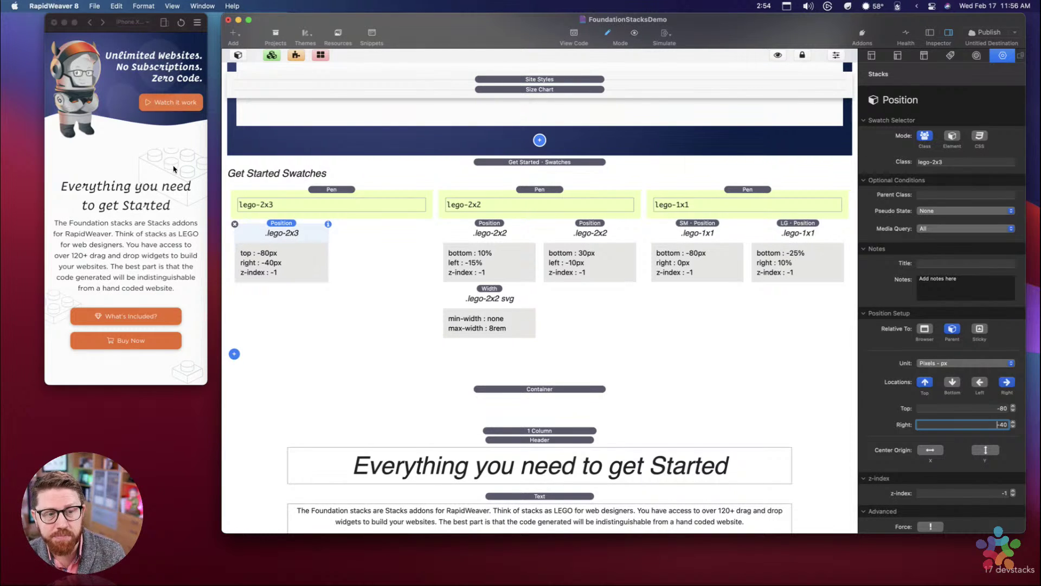
Step: Add a Width swatch to the Get Started Swatches and move it beside the Position swatch in the lego-2x3 group
{"action": "left_click", "coordinate": [234, 355]}
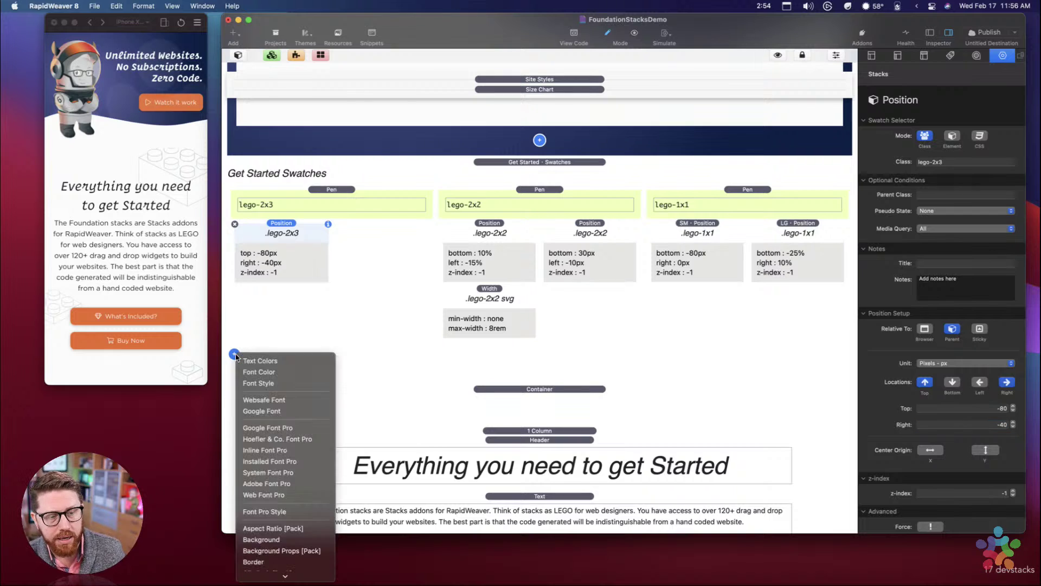
{"action": "scroll", "coordinate": [266, 531], "scroll_direction": "down", "scroll_amount": 10}
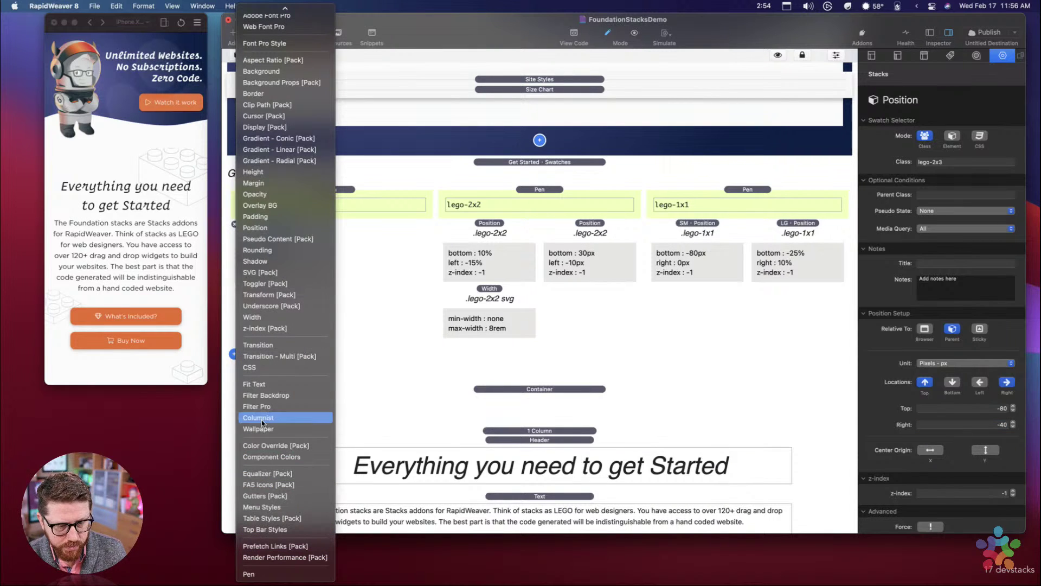
{"action": "left_click", "coordinate": [265, 317]}
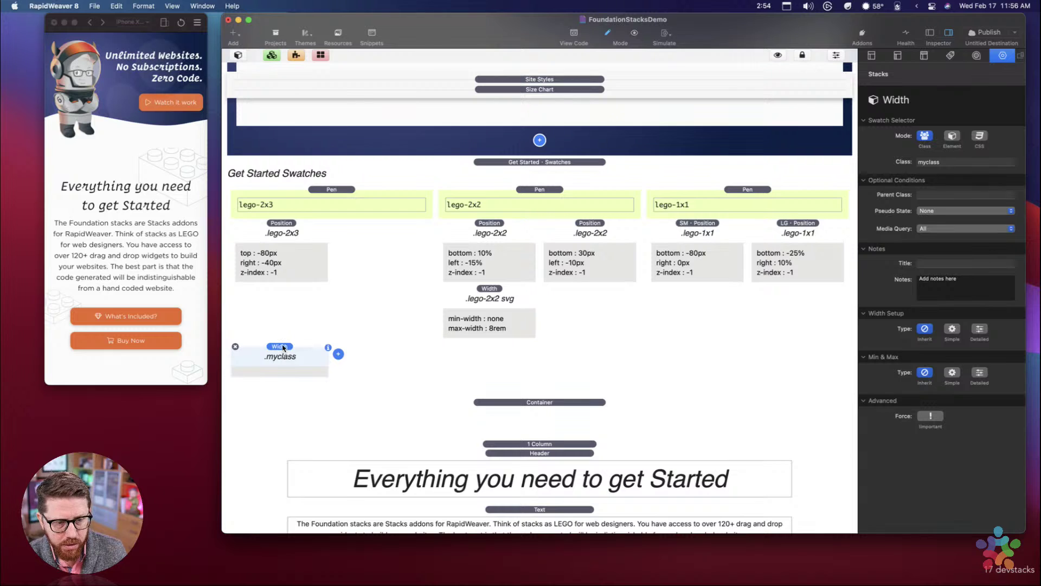
{"action": "left_click_drag", "start_coordinate": [282, 347], "coordinate": [341, 263]}
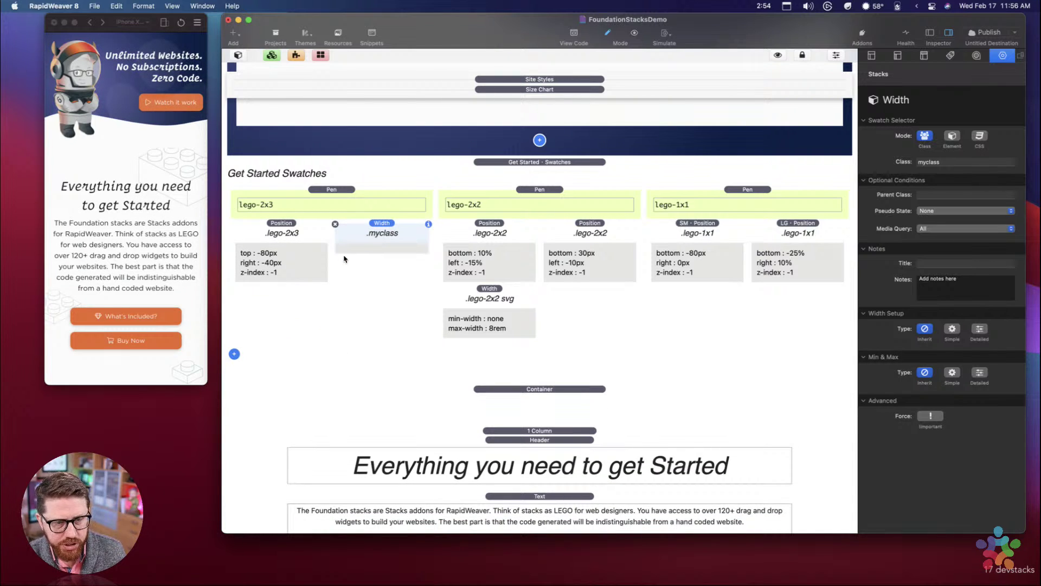
Step: Copy the Position swatch's class name and set the new Width swatch's class to "lego-2x3 svg"
{"action": "left_click", "coordinate": [278, 234]}
{"action": "left_click", "coordinate": [956, 164]}
{"action": "key", "text": "super+c"}
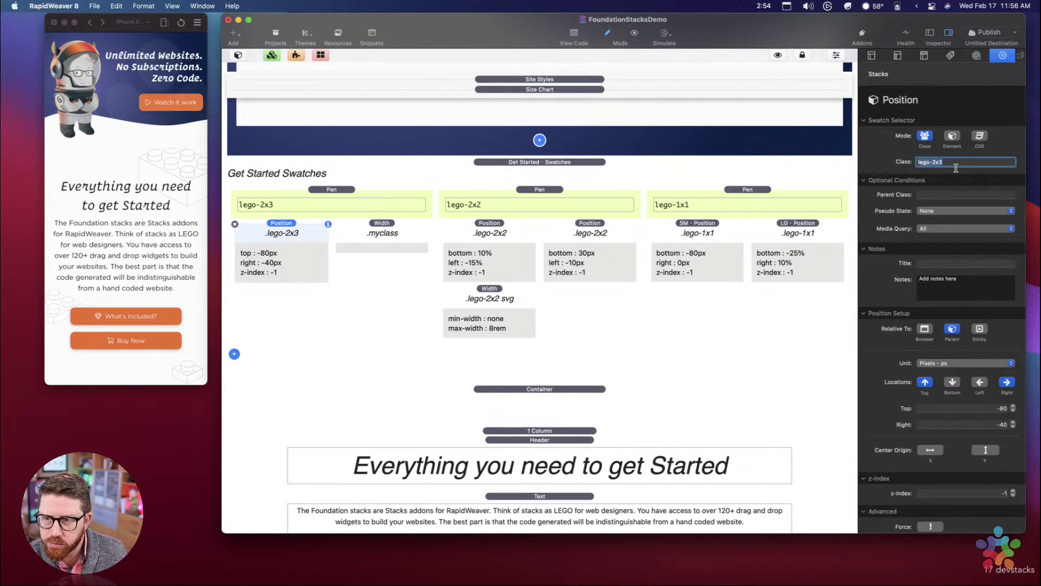
{"action": "left_click", "coordinate": [391, 233]}
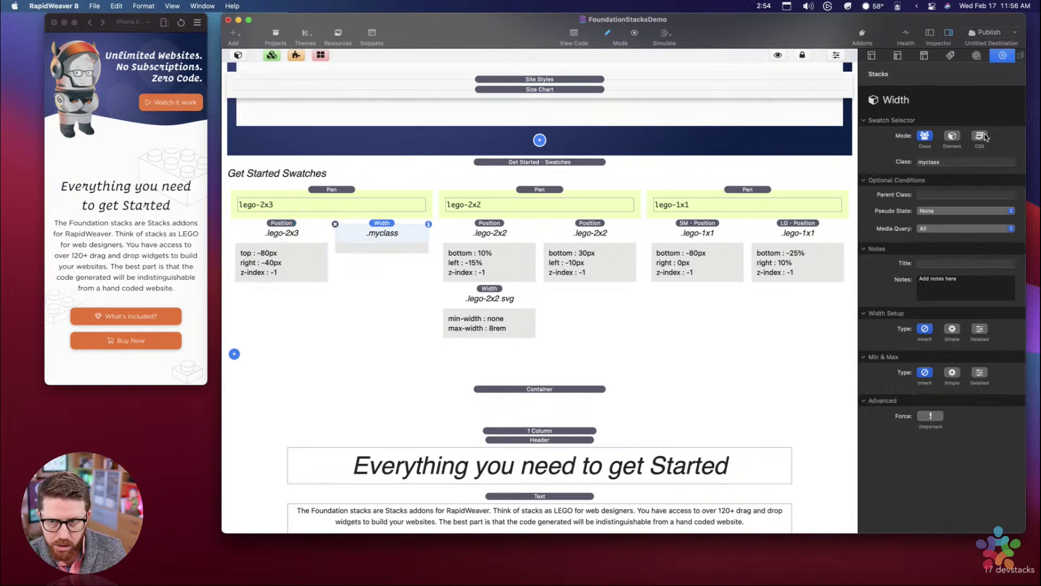
{"action": "left_click", "coordinate": [949, 165]}
{"action": "key", "text": "super+v"}
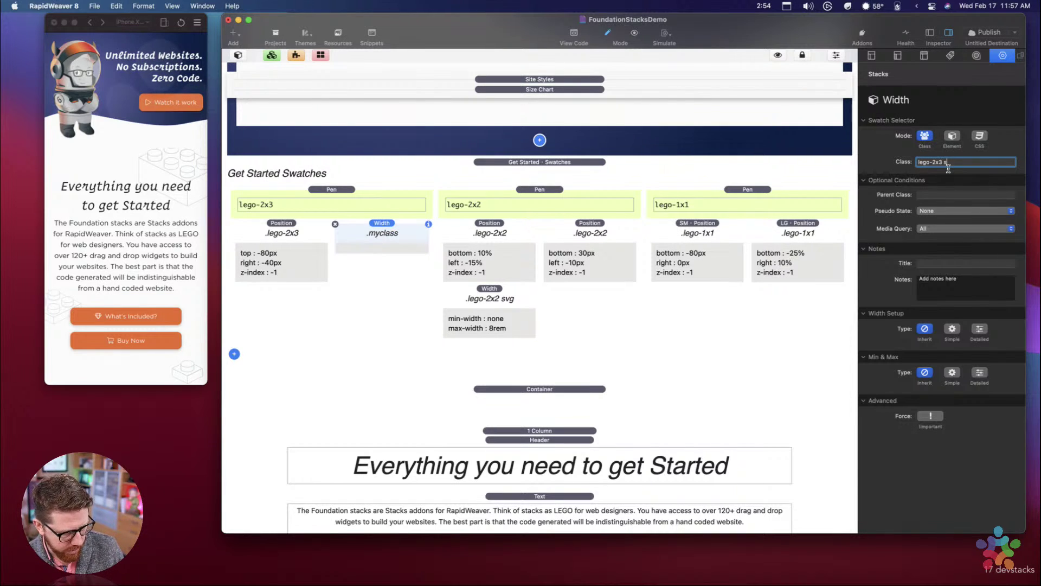
{"action": "key", "text": "Return"}
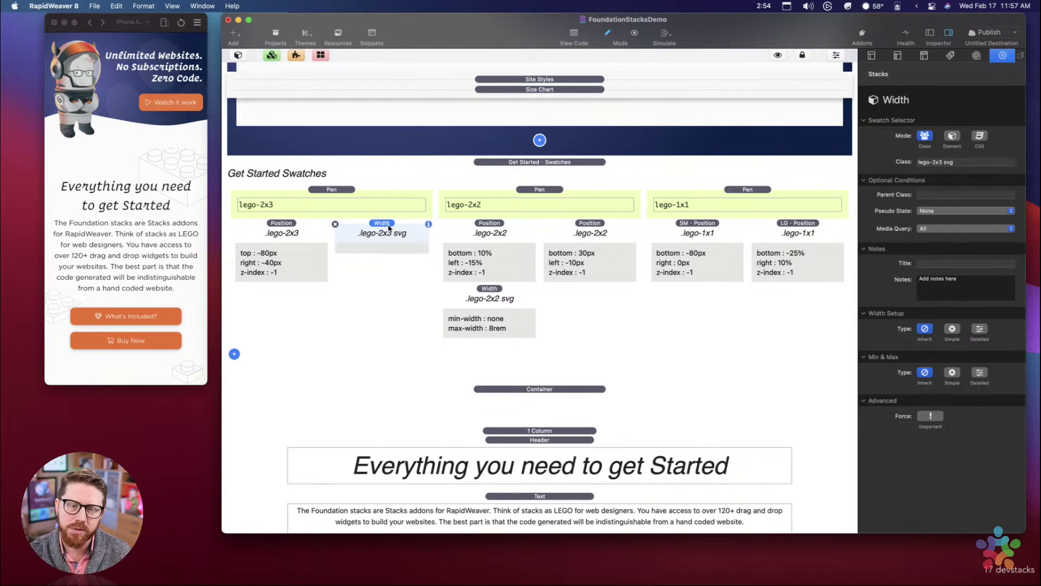
Step: Enable simple min and max sizing on the lego-2x3 Width swatch, set its maximum to 128px, and check the brick in the simulators
{"action": "left_click", "coordinate": [952, 372]}
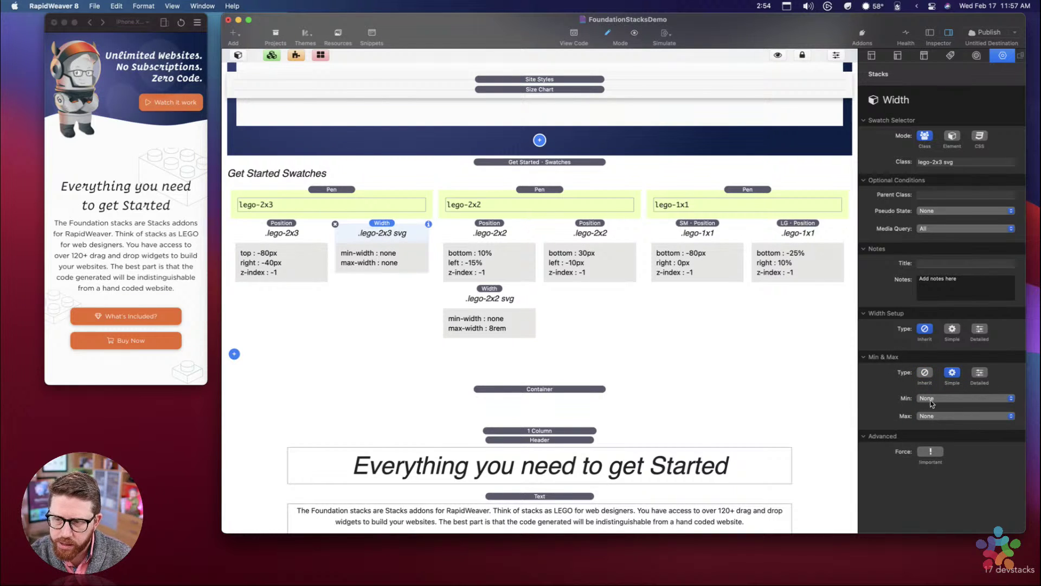
{"action": "left_click", "coordinate": [932, 416]}
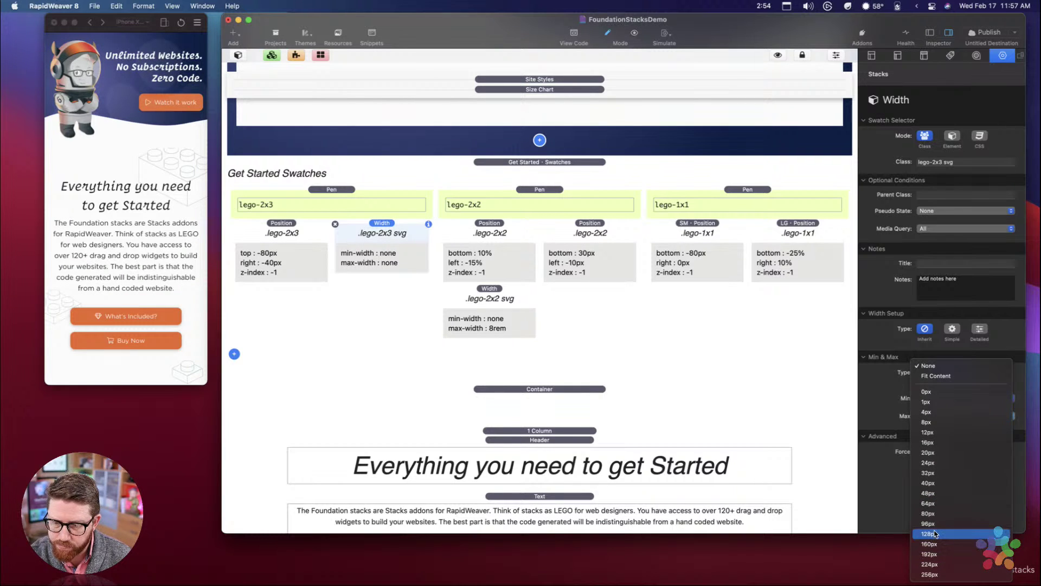
{"action": "left_click", "coordinate": [935, 533]}
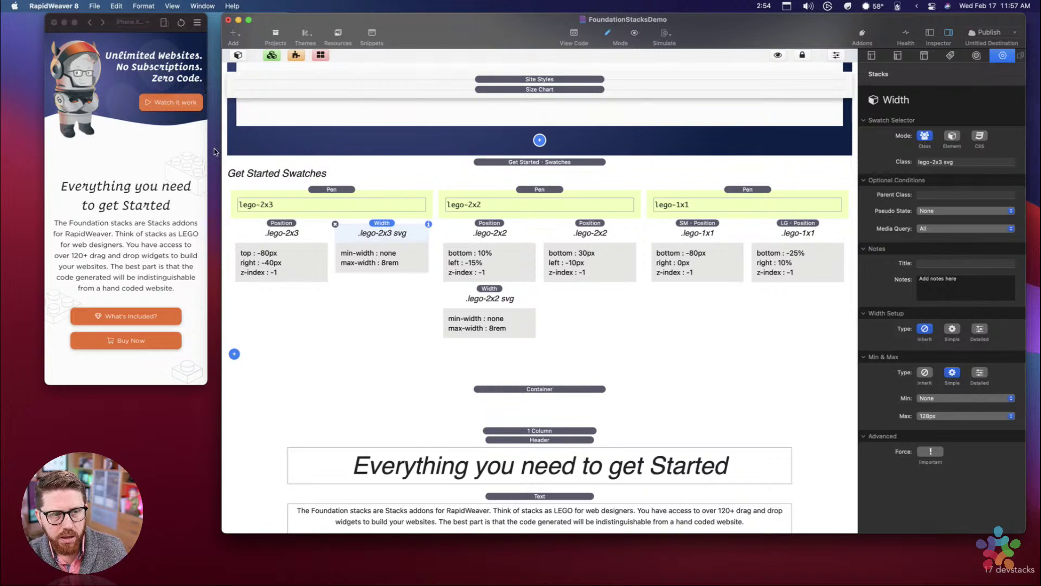
{"action": "scroll", "coordinate": [181, 177], "scroll_direction": "up", "scroll_amount": 2}
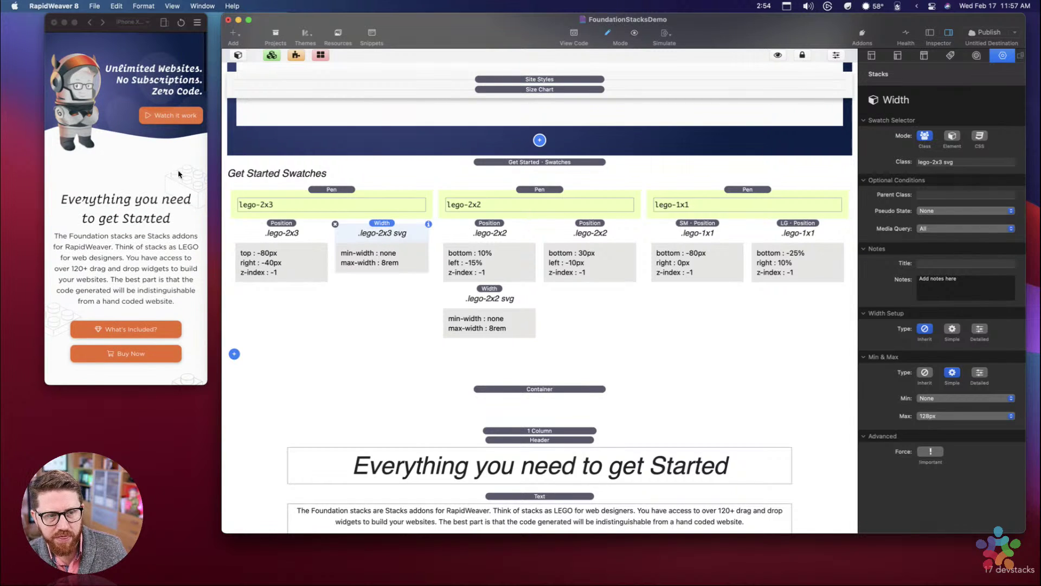
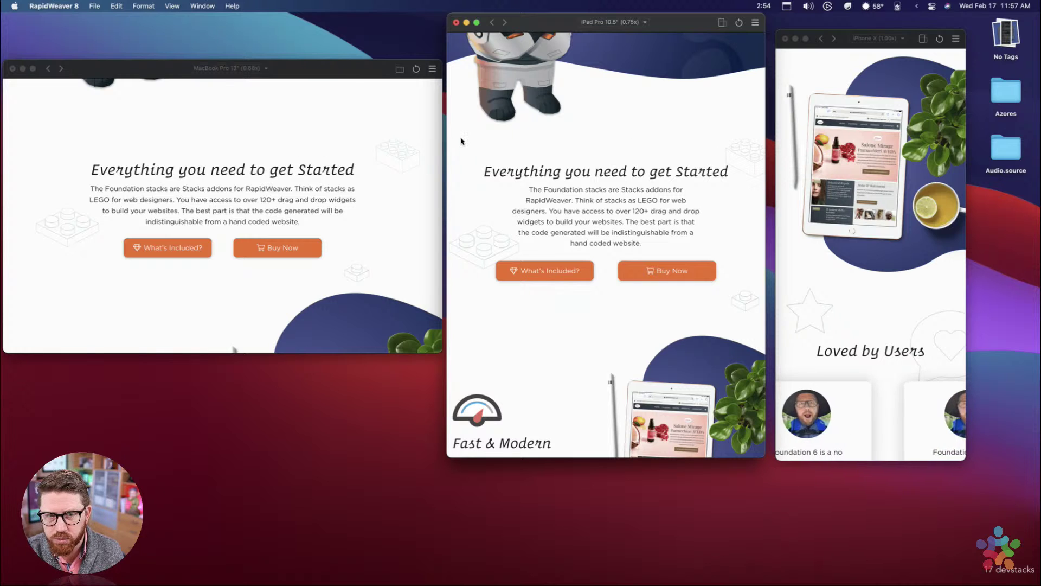
{"action": "key", "text": "ctrl+Left"}
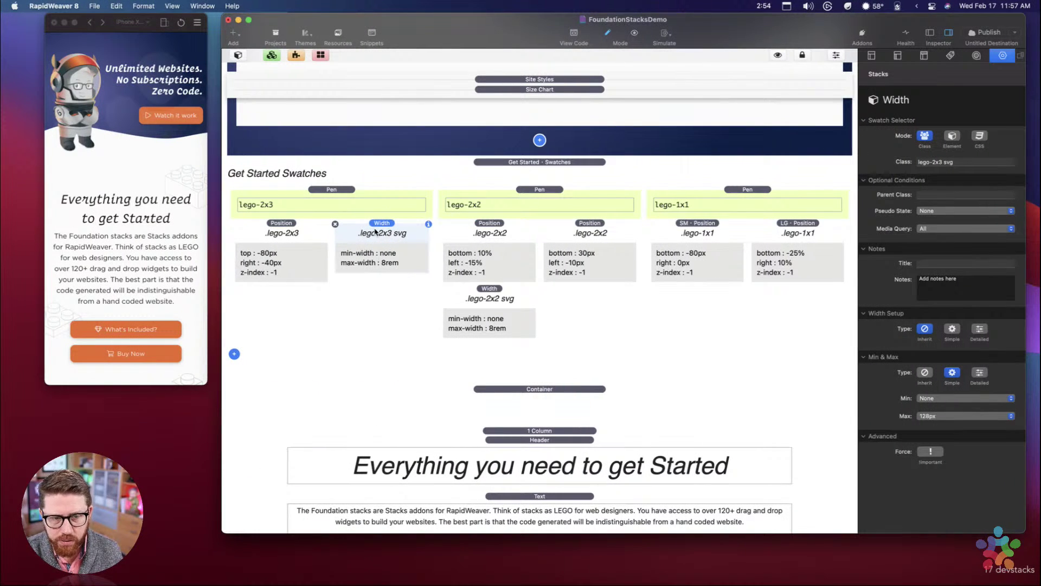
Step: Duplicate the lego-2x3 Width swatch below the Position swatch, limit the copy to Medium + Large, and set its maximum width to None
{"action": "left_click_drag", "start_coordinate": [379, 226], "coordinate": [298, 293]}
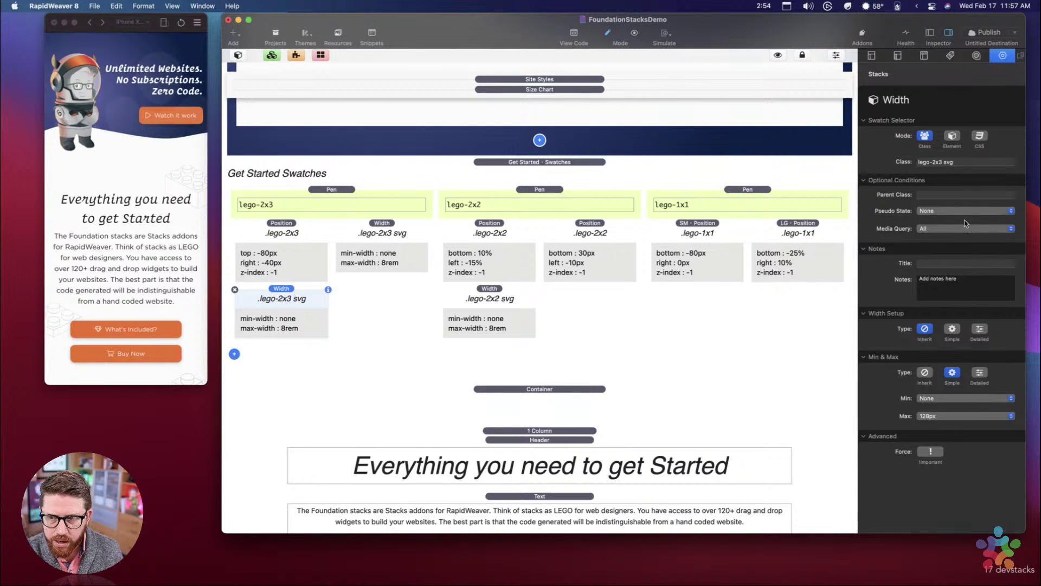
{"action": "left_click", "coordinate": [928, 229]}
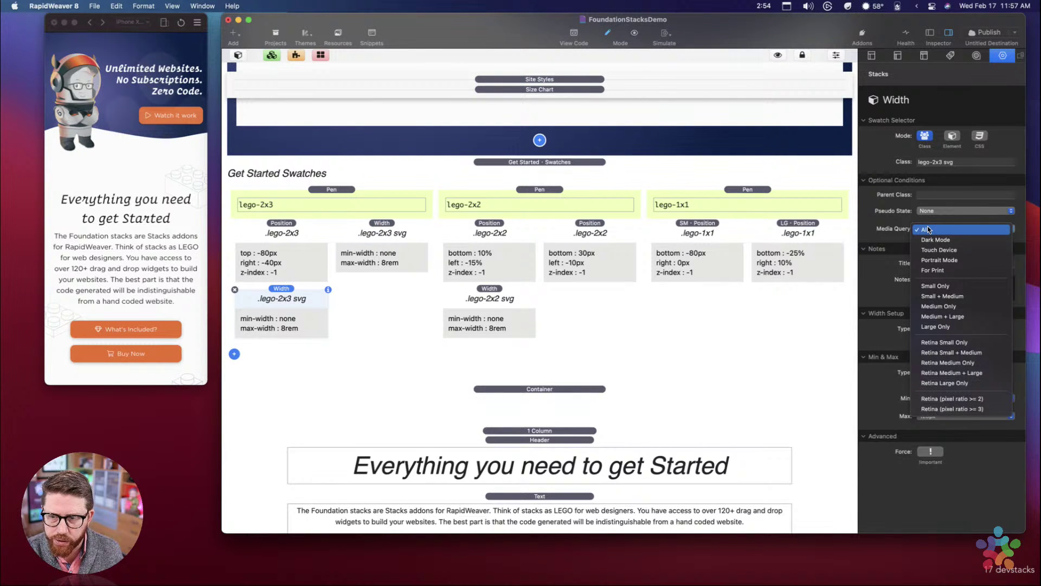
{"action": "left_click", "coordinate": [950, 317]}
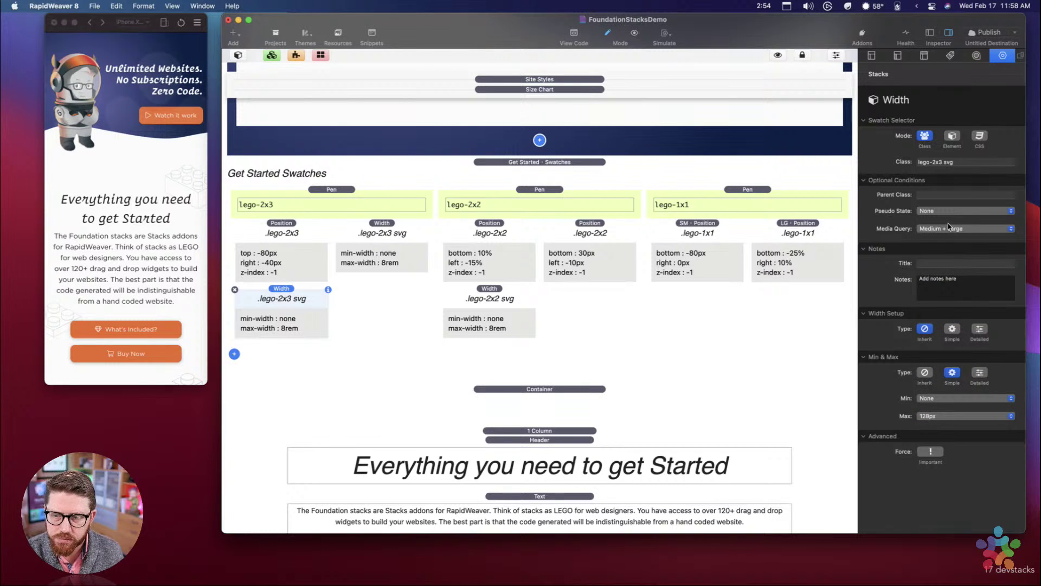
{"action": "left_click", "coordinate": [931, 415]}
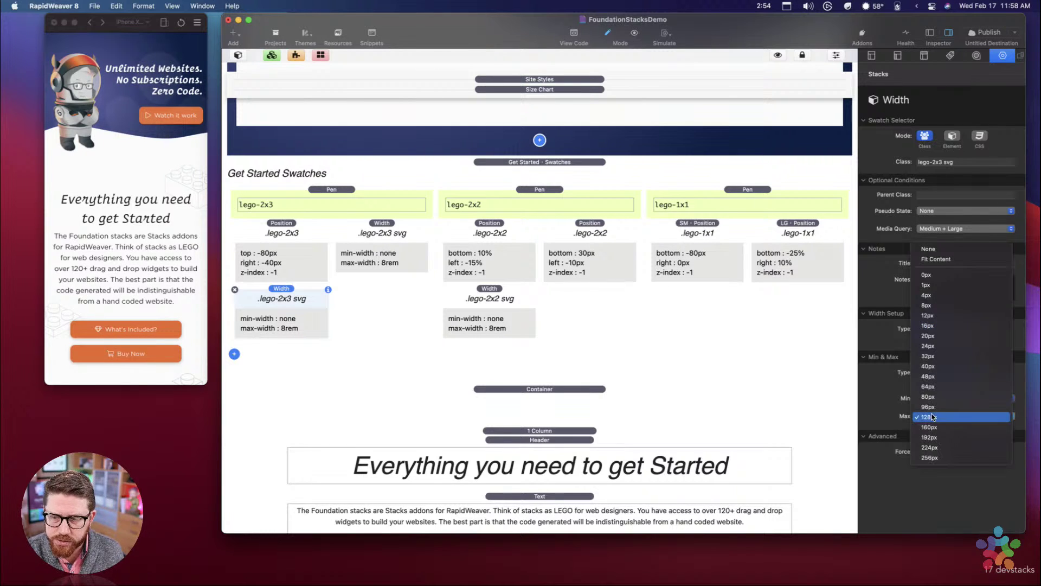
{"action": "left_click", "coordinate": [932, 249]}
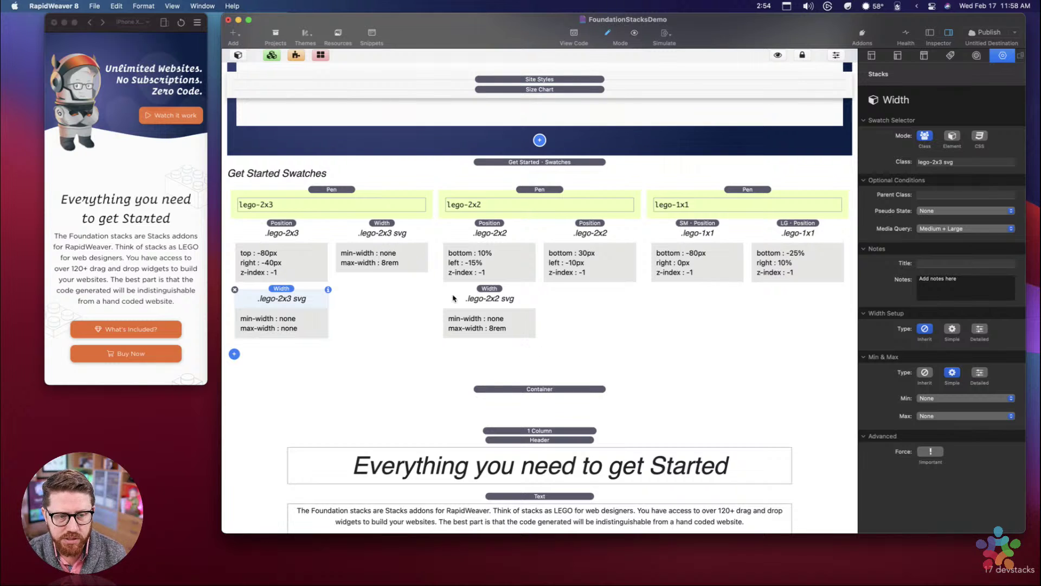
{"action": "key", "text": "ctrl+Right"}
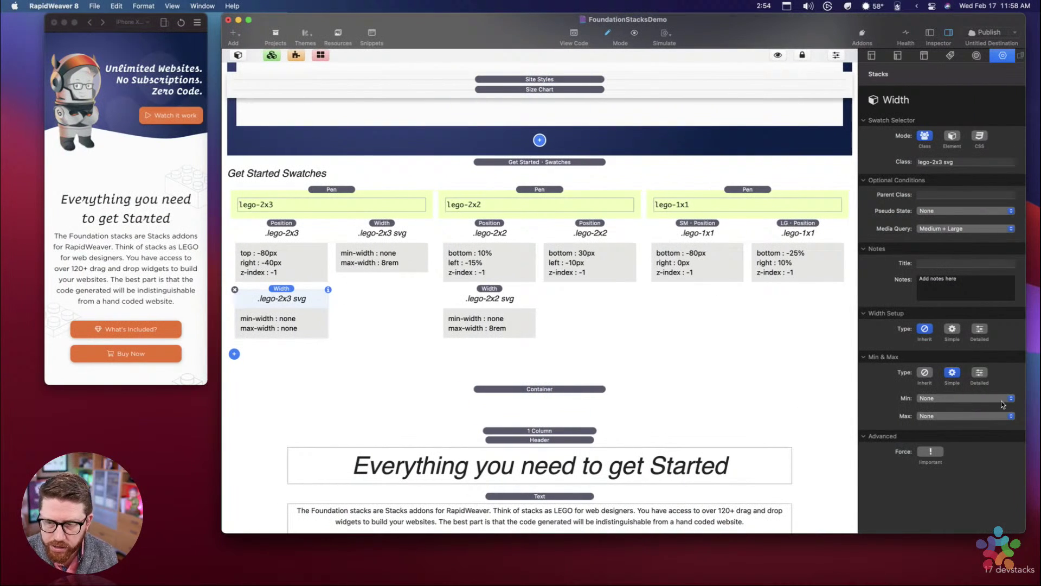
Step: Try a 256px maximum on the Medium + Large Width swatch, check the brick in the simulators, and return the maximum to None
{"action": "left_click", "coordinate": [1001, 400]}
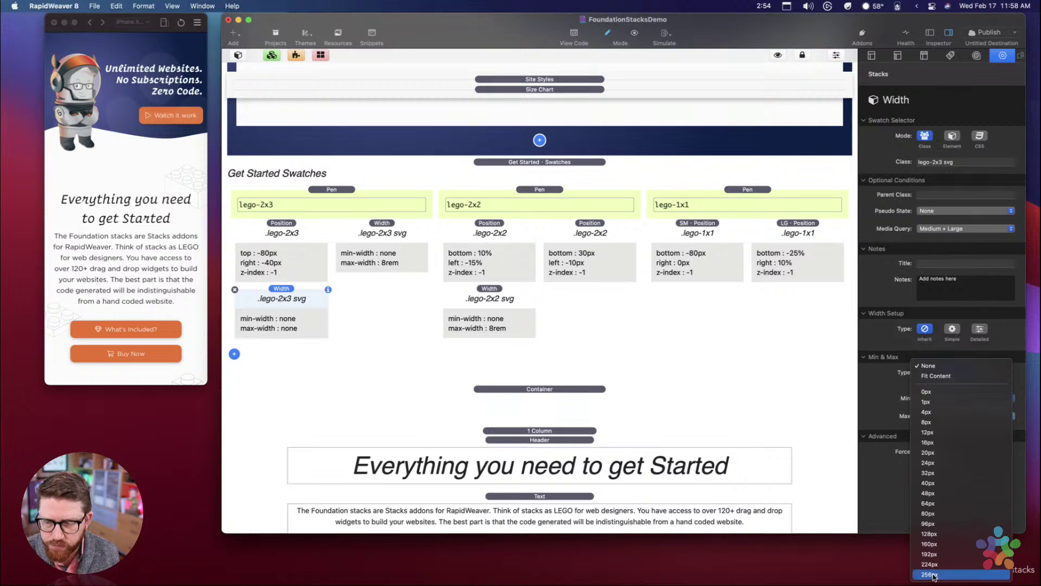
{"action": "left_click", "coordinate": [933, 575]}
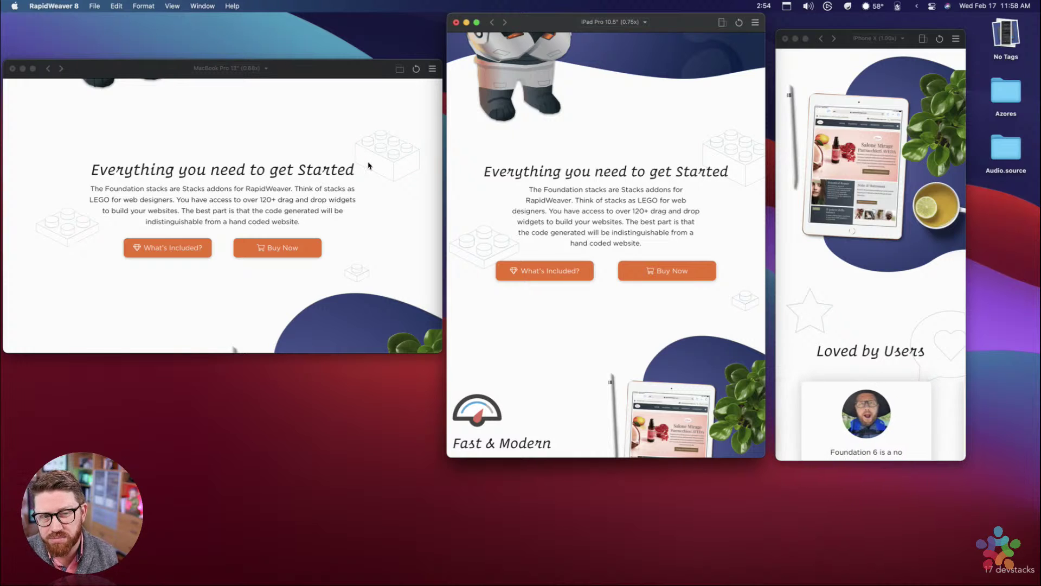
{"action": "key", "text": "ctrl+Left"}
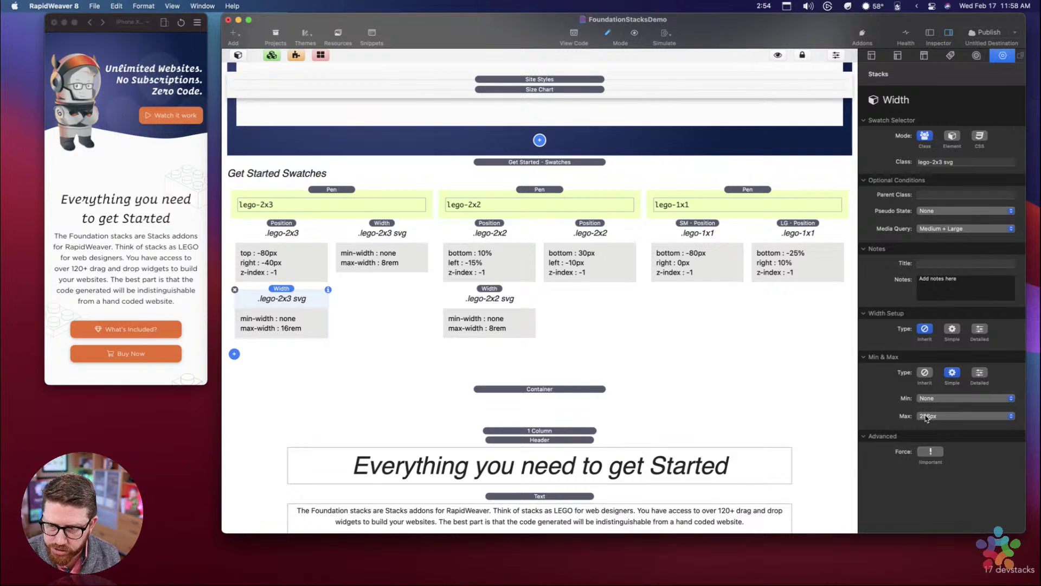
{"action": "left_click", "coordinate": [927, 417]}
{"action": "left_click", "coordinate": [928, 212]}
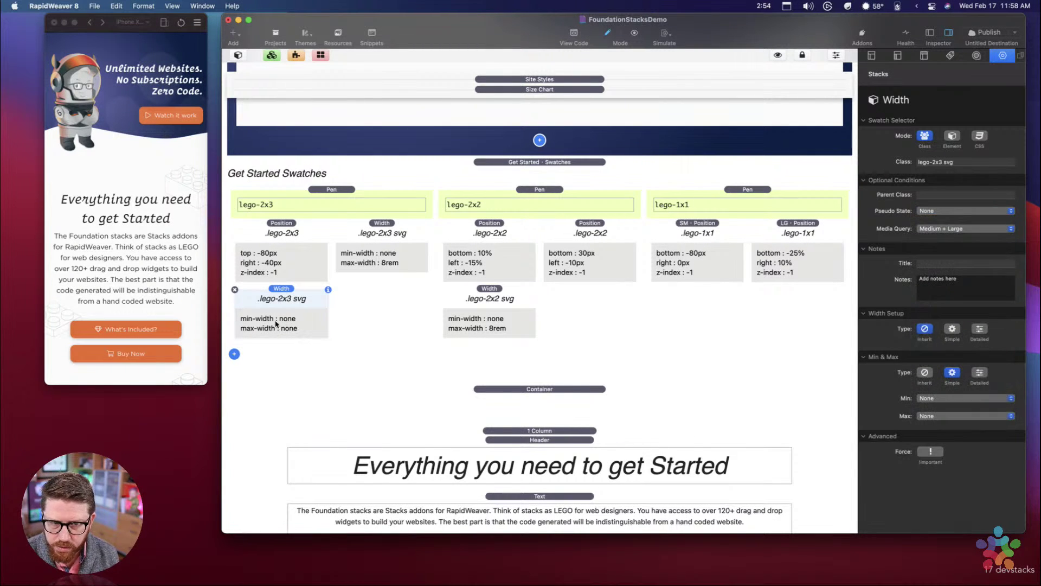
Step: Check the 2x3 brick's placement in the MacBook and iPad simulators and duplicate the lego-2x3 Position swatch
{"action": "left_click", "coordinate": [288, 261]}
{"action": "key", "text": "ctrl+Right"}
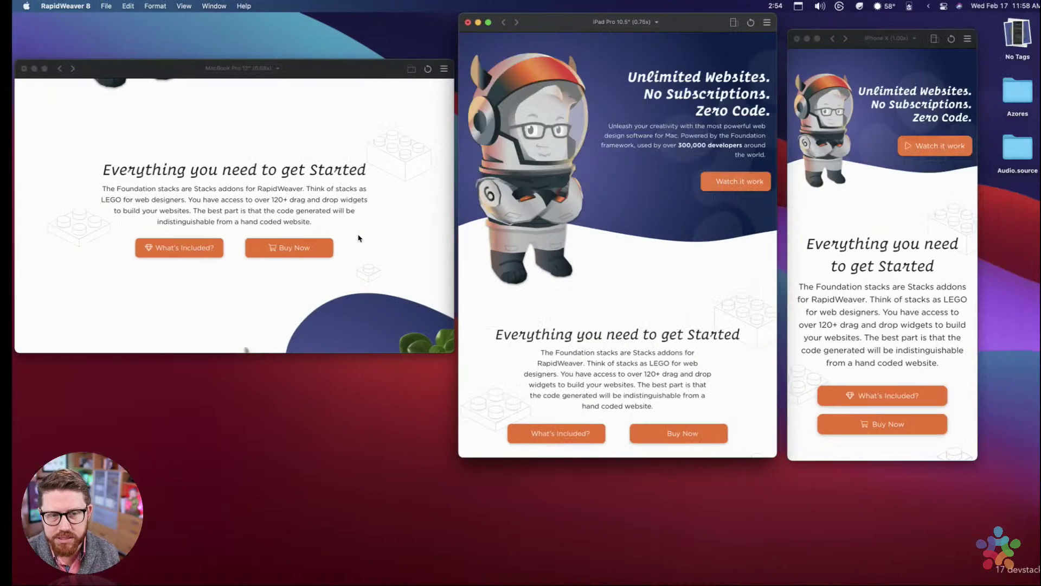
{"action": "scroll", "coordinate": [738, 152], "scroll_direction": "down", "scroll_amount": 3}
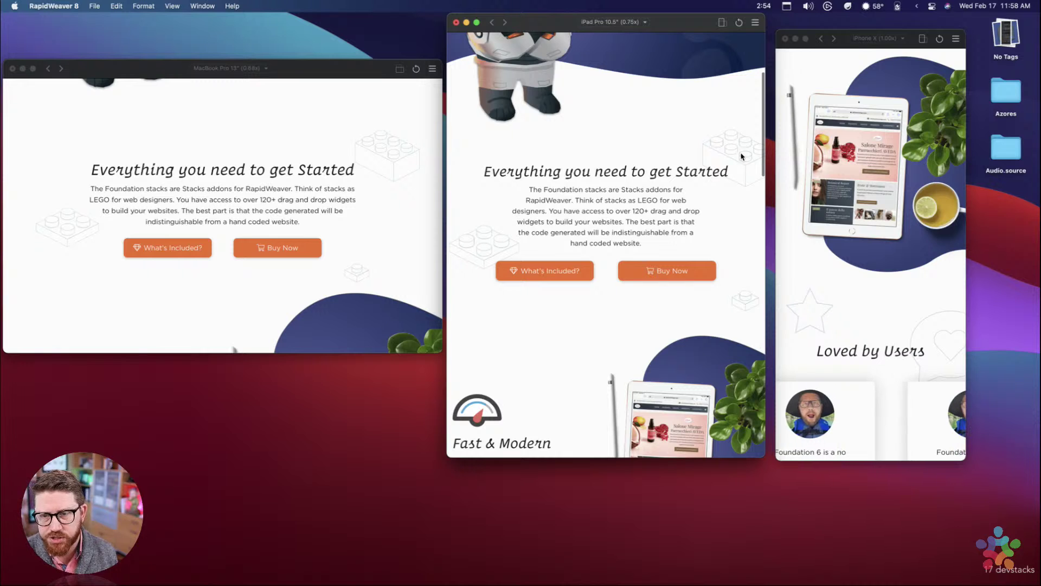
{"action": "key", "text": "ctrl+Left"}
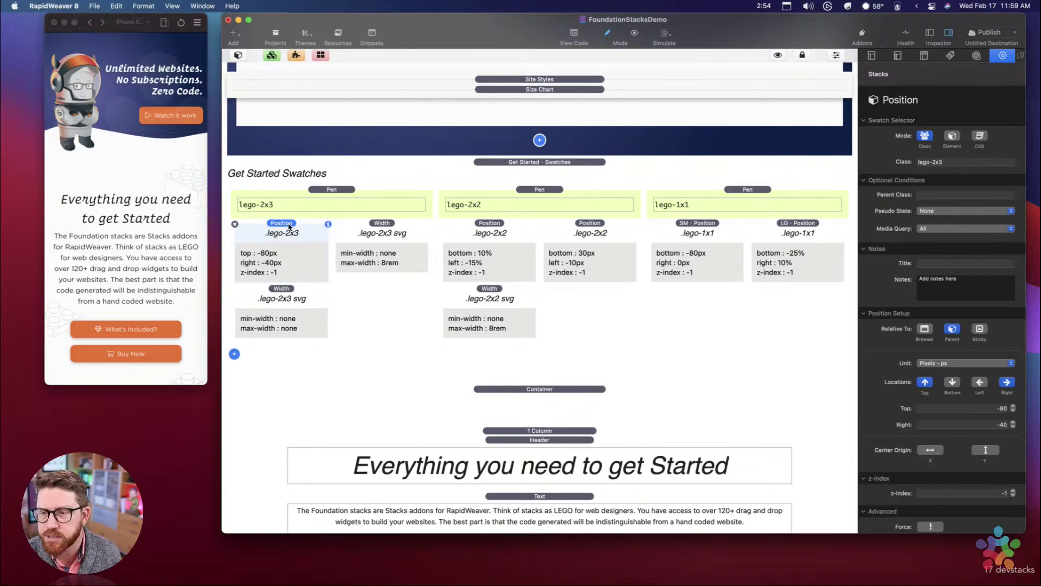
{"action": "key", "text": "super+d"}
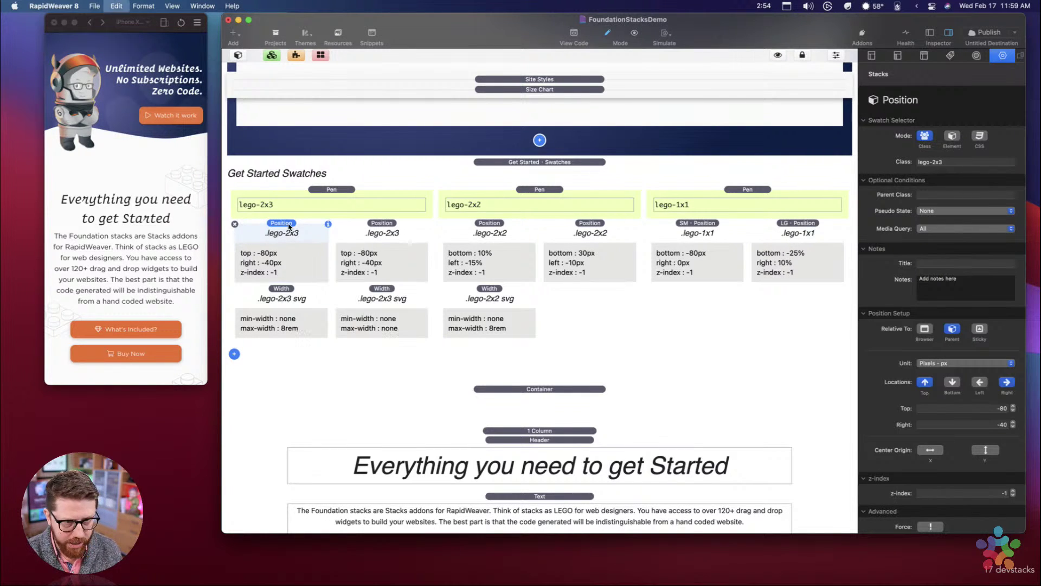
Step: Limit the duplicated lego-2x3 Position swatch to Large Only, set its right offset to 50 px, and check the brick in the simulators
{"action": "left_click", "coordinate": [397, 241]}
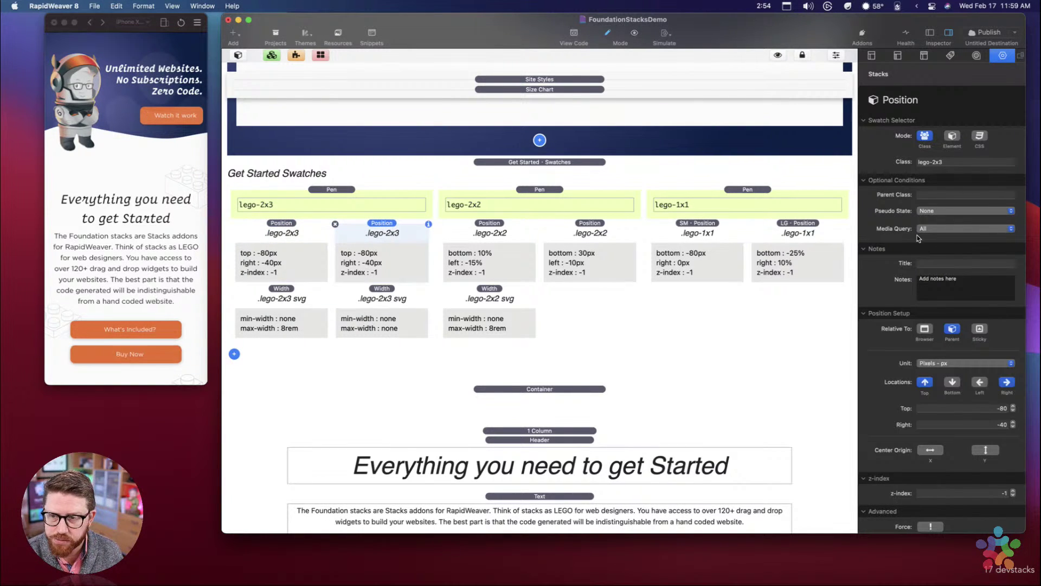
{"action": "left_click", "coordinate": [935, 228]}
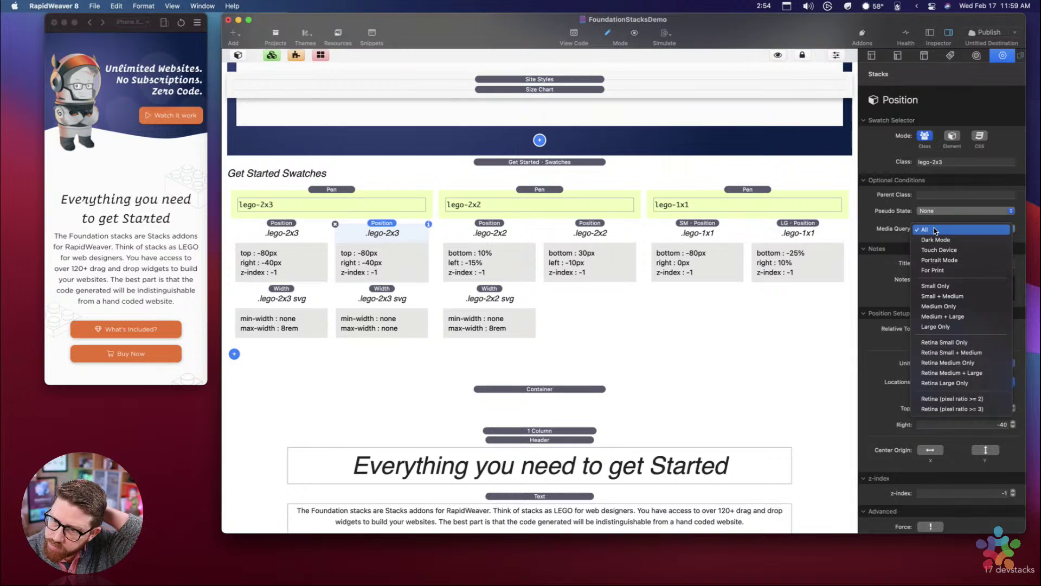
{"action": "left_click", "coordinate": [952, 327]}
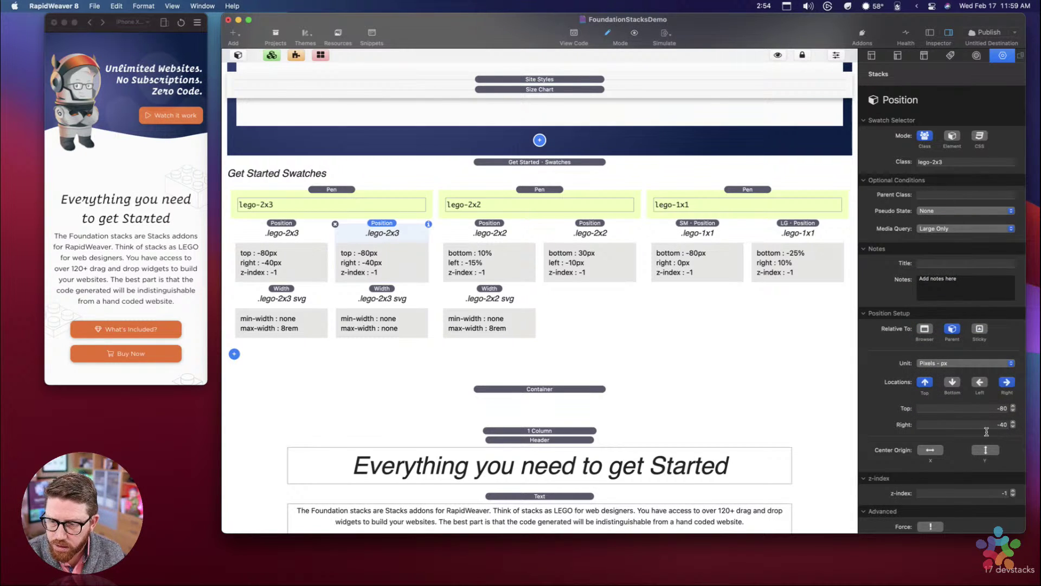
{"action": "left_click", "coordinate": [982, 413]}
{"action": "left_click", "coordinate": [993, 426]}
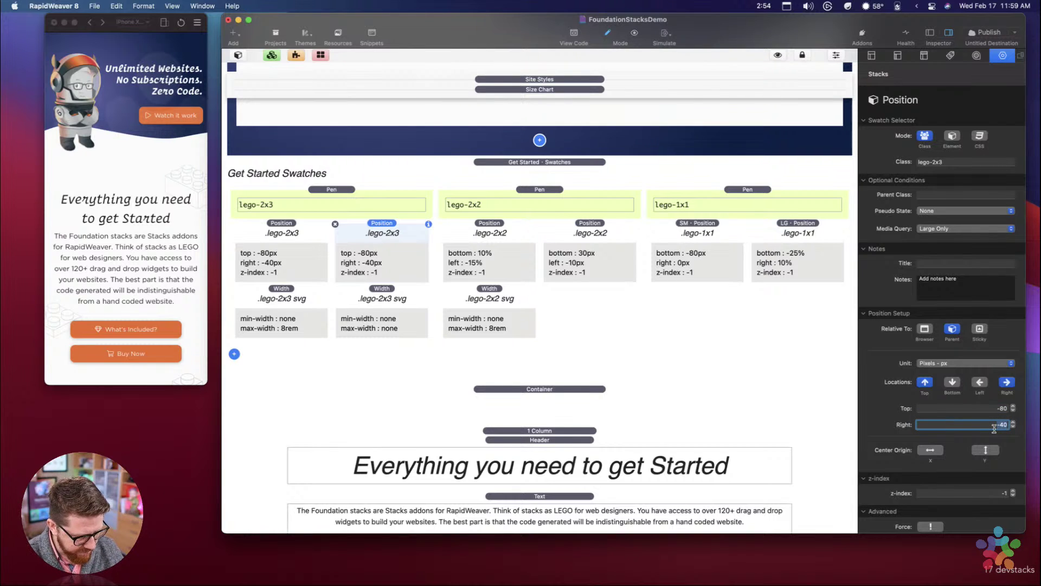
{"action": "type", "text": "50"}
{"action": "key", "text": "Return"}
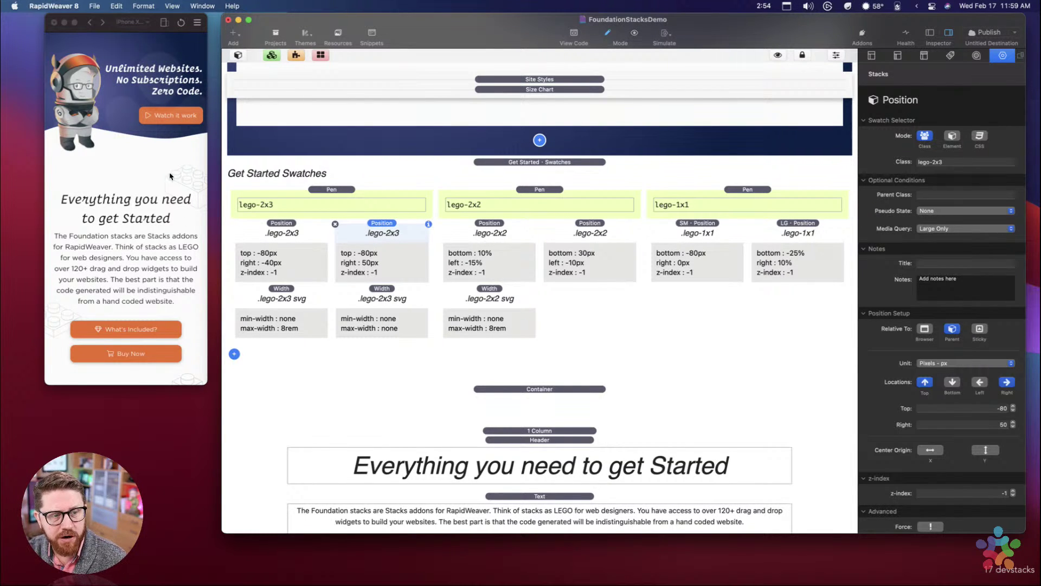
{"action": "scroll", "coordinate": [136, 281], "scroll_direction": "down", "scroll_amount": 3}
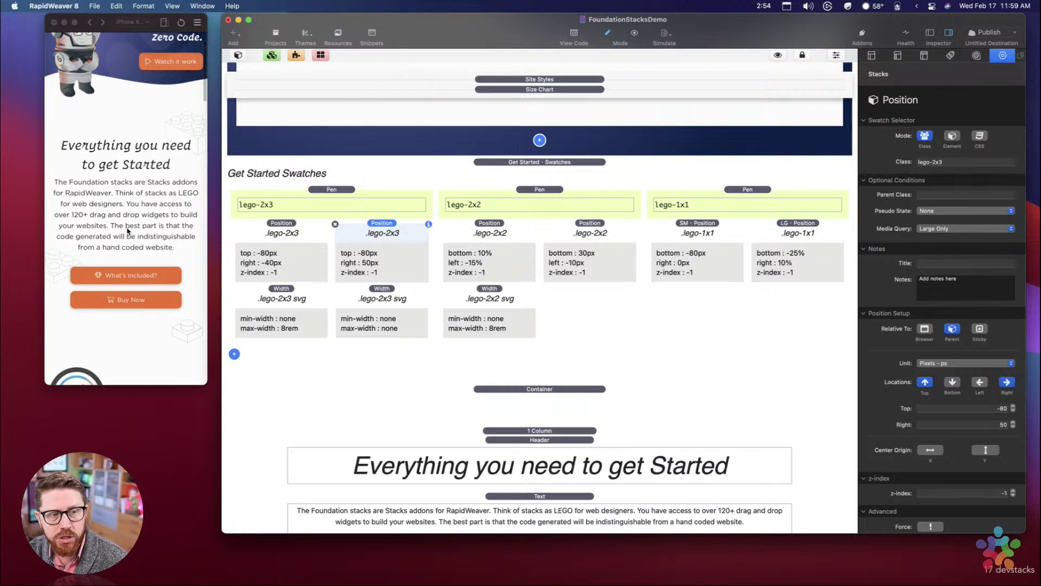
{"action": "scroll", "coordinate": [137, 196], "scroll_direction": "up", "scroll_amount": 1}
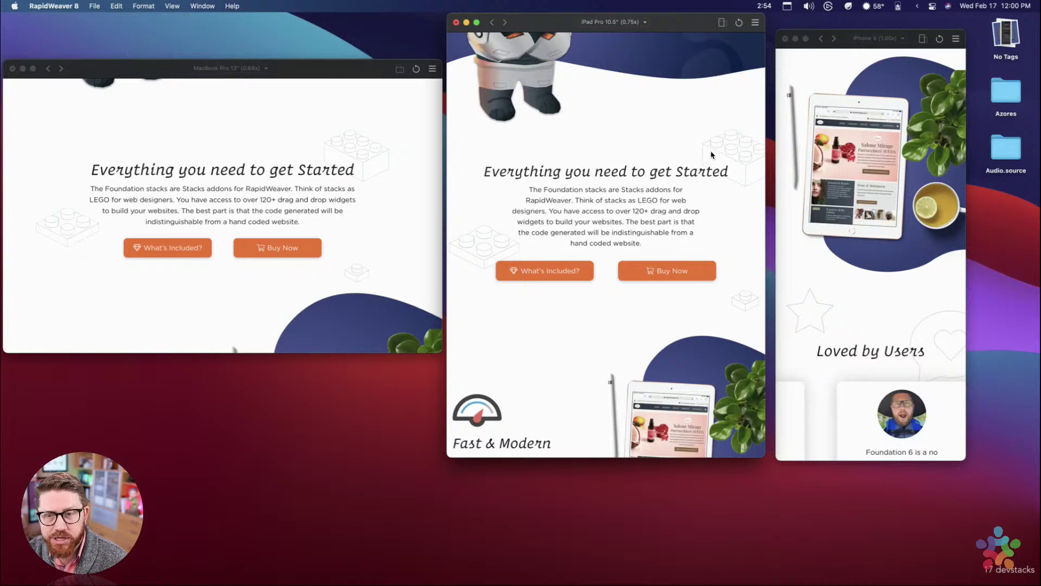
{"action": "scroll", "coordinate": [857, 284], "scroll_direction": "up", "scroll_amount": 10}
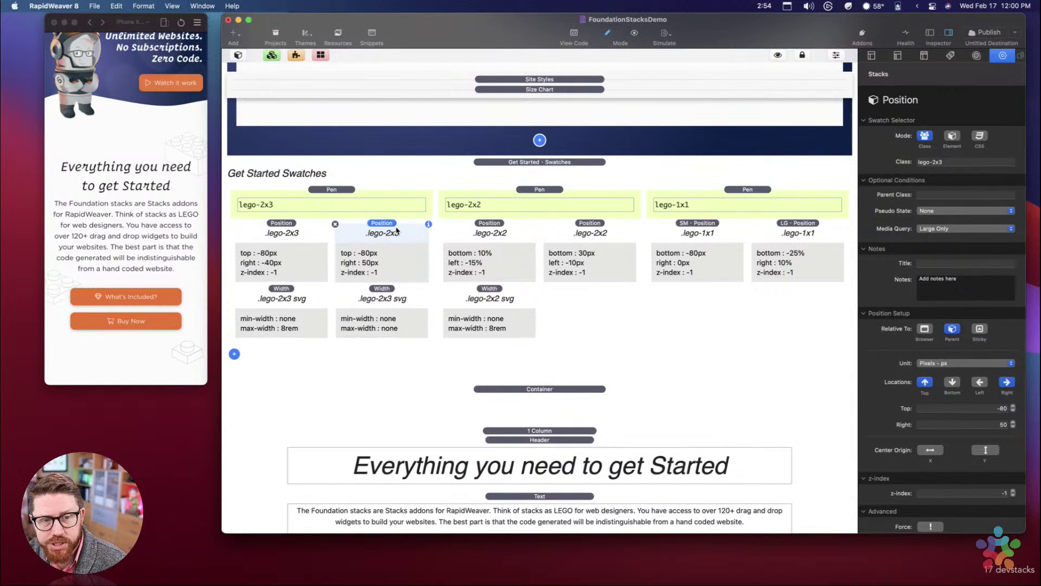
Step: Review the media query and size settings of the Position and Width swatches in the lego-2x3 group
{"action": "left_click", "coordinate": [932, 228]}
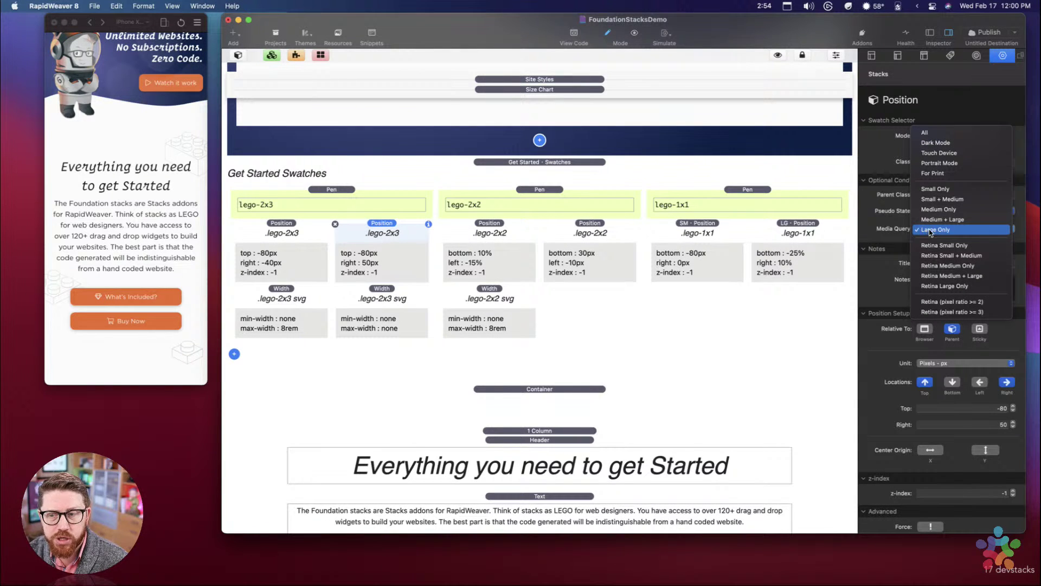
{"action": "left_click", "coordinate": [890, 232]}
{"action": "left_click", "coordinate": [378, 304]}
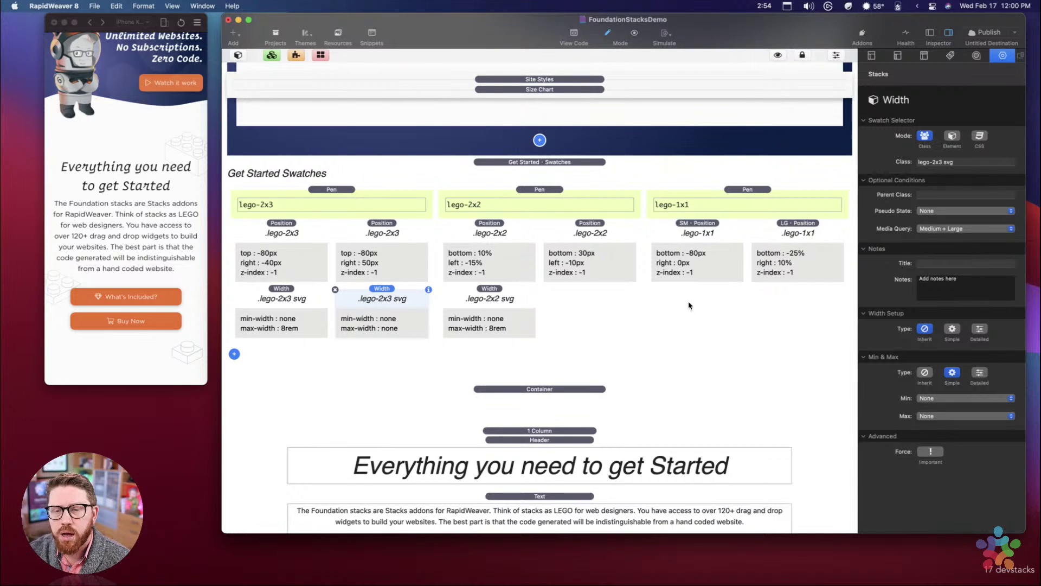
{"action": "left_click", "coordinate": [276, 258]}
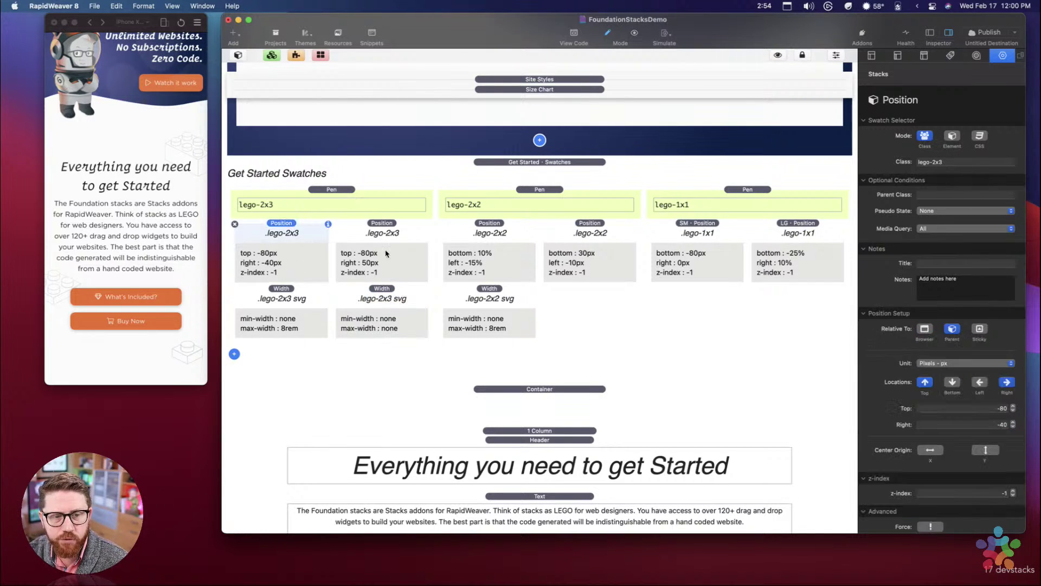
{"action": "left_click", "coordinate": [407, 324]}
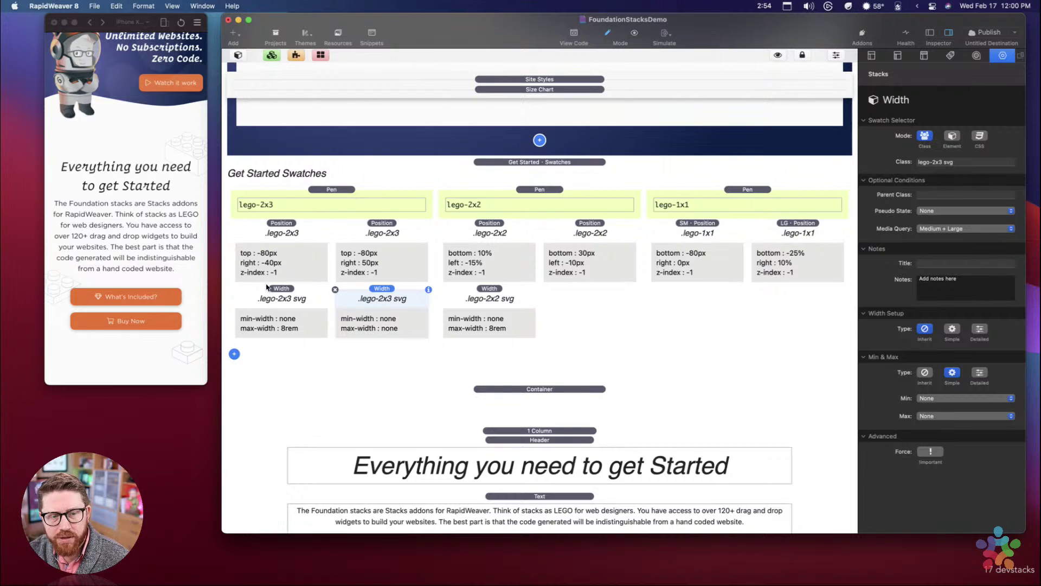
{"action": "left_click", "coordinate": [345, 190]}
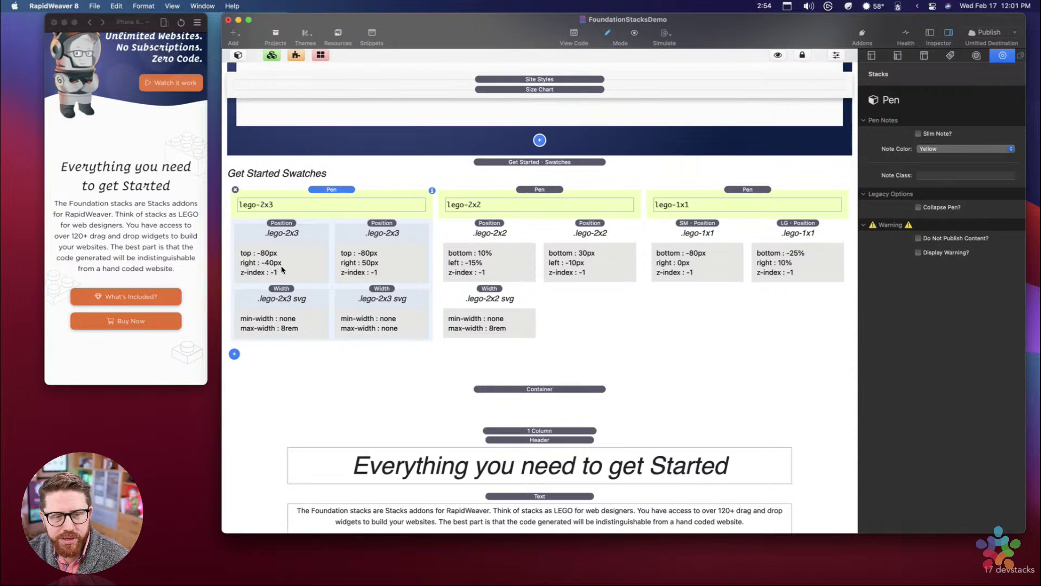
{"action": "left_click", "coordinate": [364, 299]}
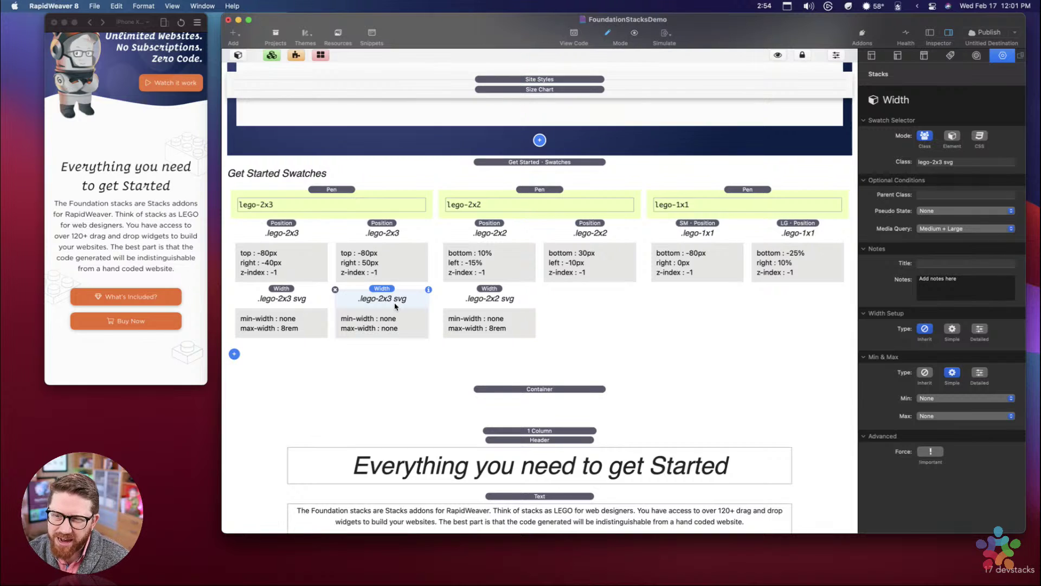
{"action": "left_click", "coordinate": [303, 300]}
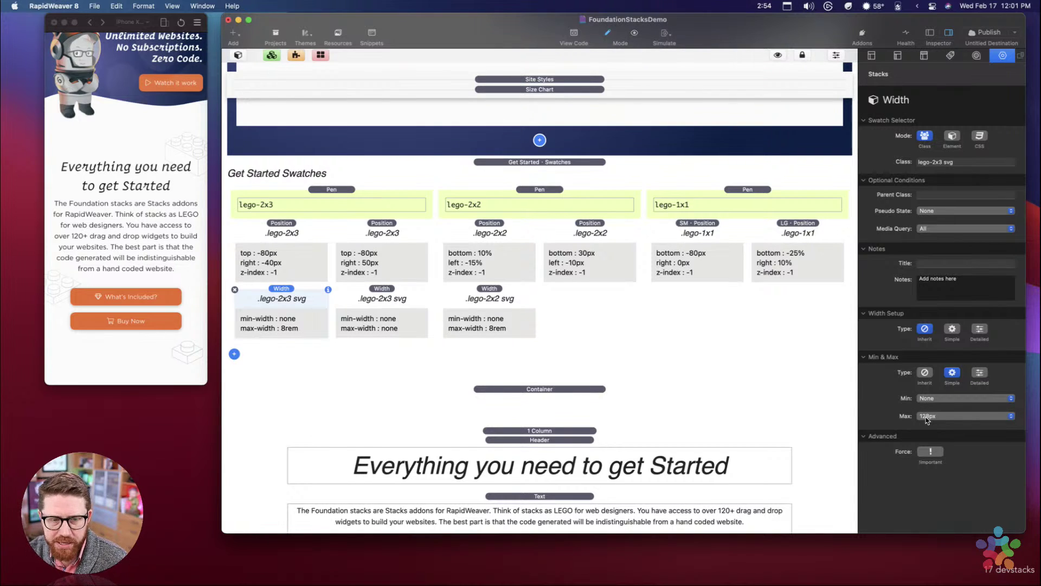
Step: Compare the maximum width settings of the two lego-2x3 svg Width swatches, keeping 128px on the one that applies to all screens
{"action": "left_click", "coordinate": [389, 295]}
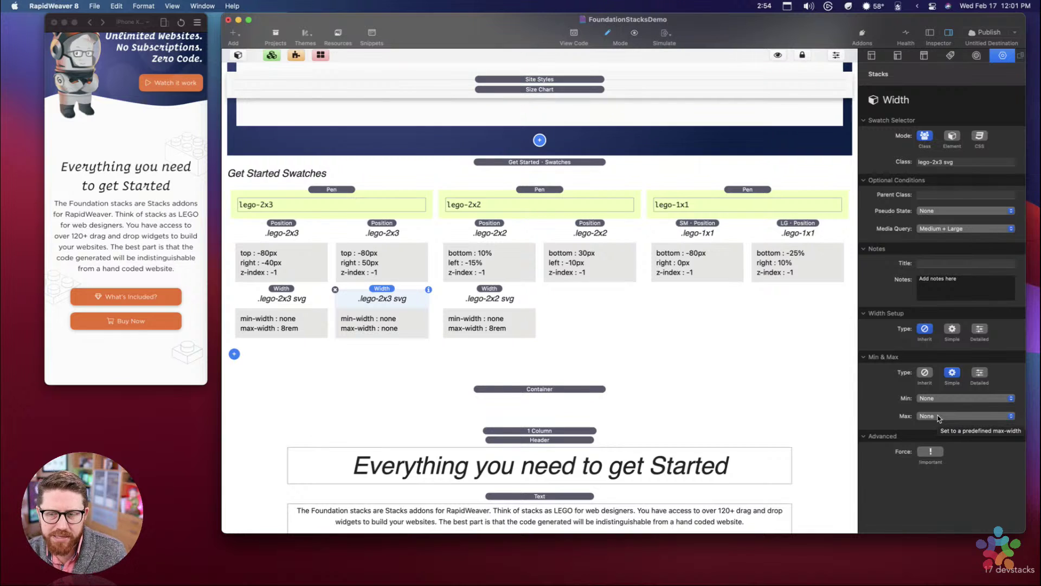
{"action": "left_click", "coordinate": [309, 298]}
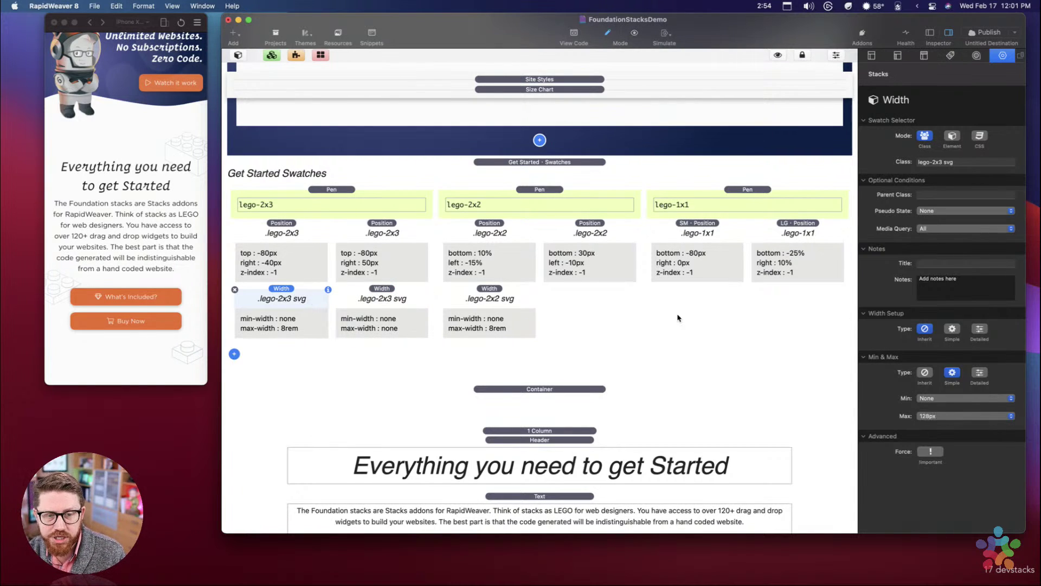
{"action": "left_click", "coordinate": [939, 417]}
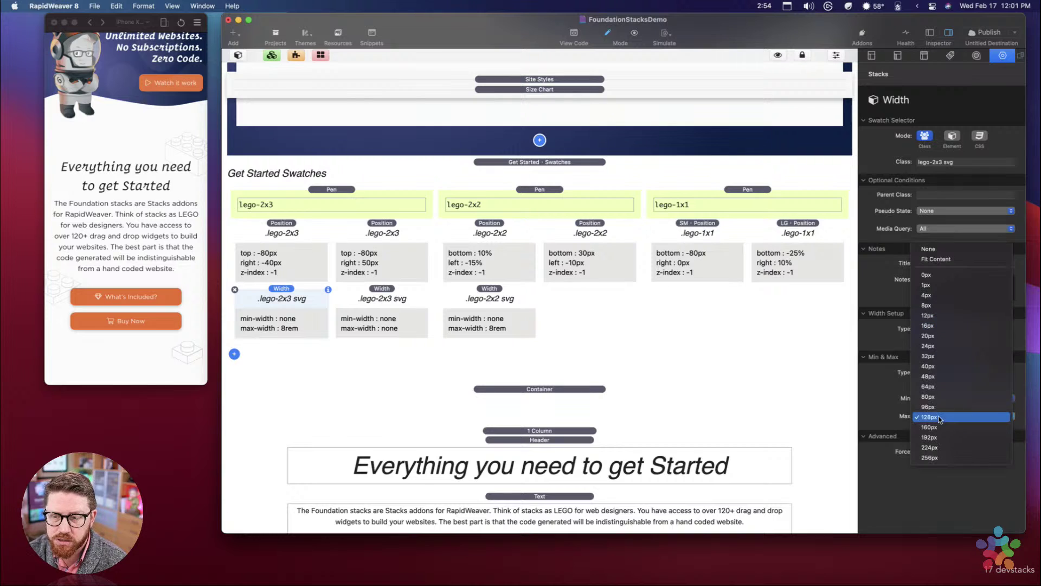
{"action": "left_click", "coordinate": [935, 417]}
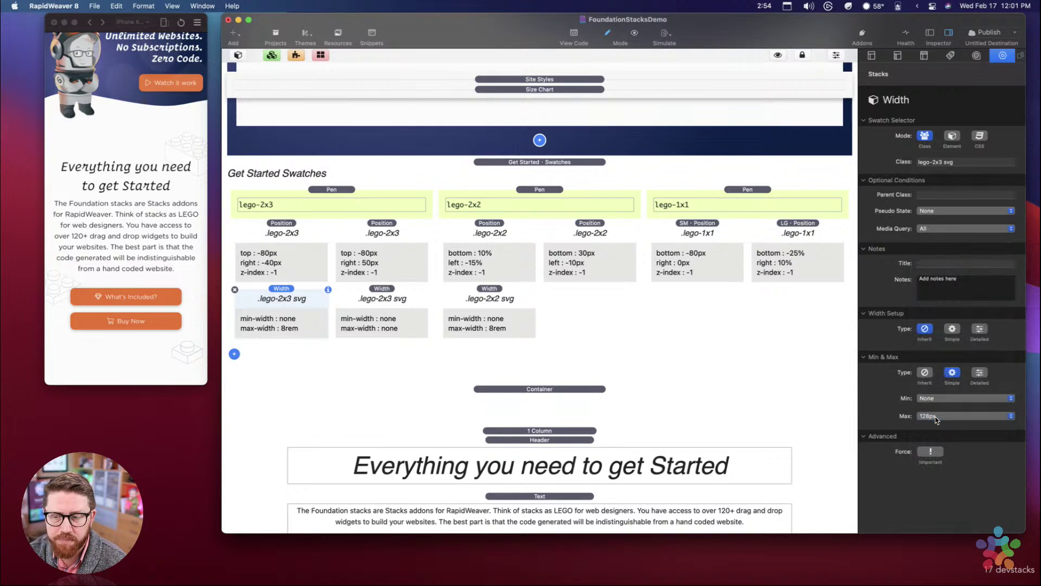
Step: Try a 256px maximum on the Medium + Large lego-2x3 svg Width swatch, return it to None, and recheck both Width swatches
{"action": "left_click", "coordinate": [377, 310]}
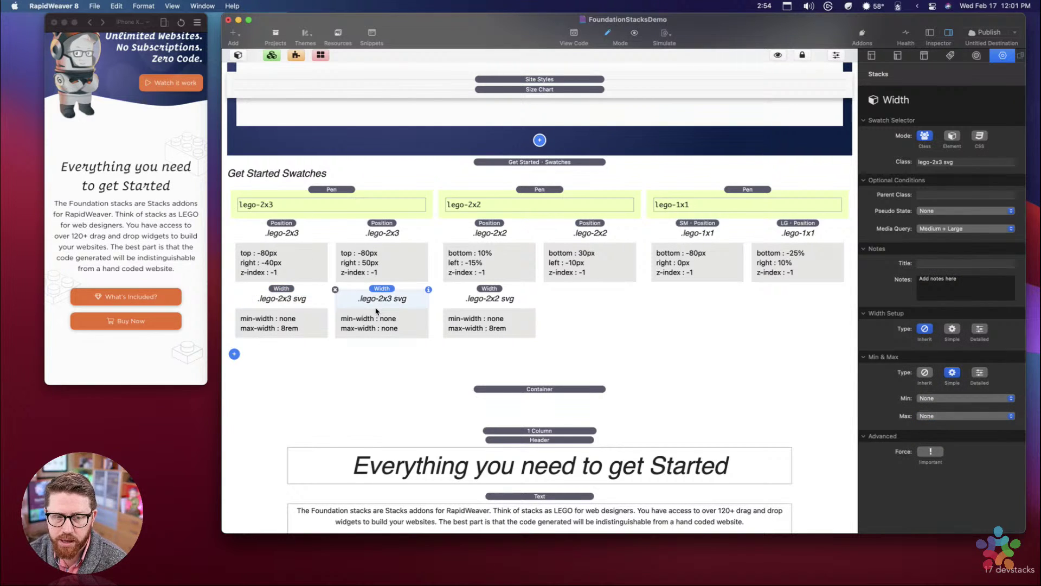
{"action": "left_click", "coordinate": [933, 417]}
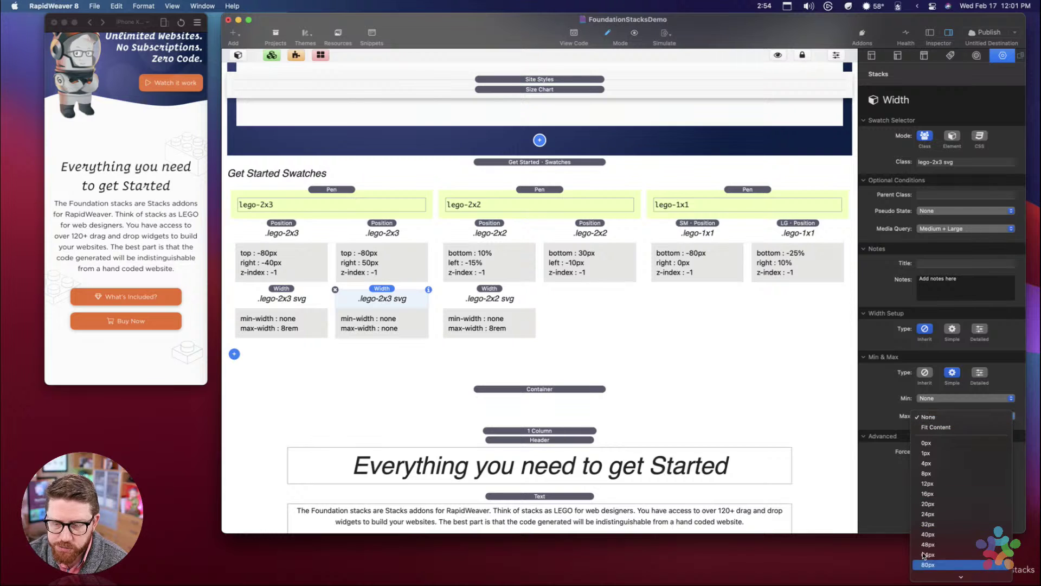
{"action": "left_click", "coordinate": [931, 574]}
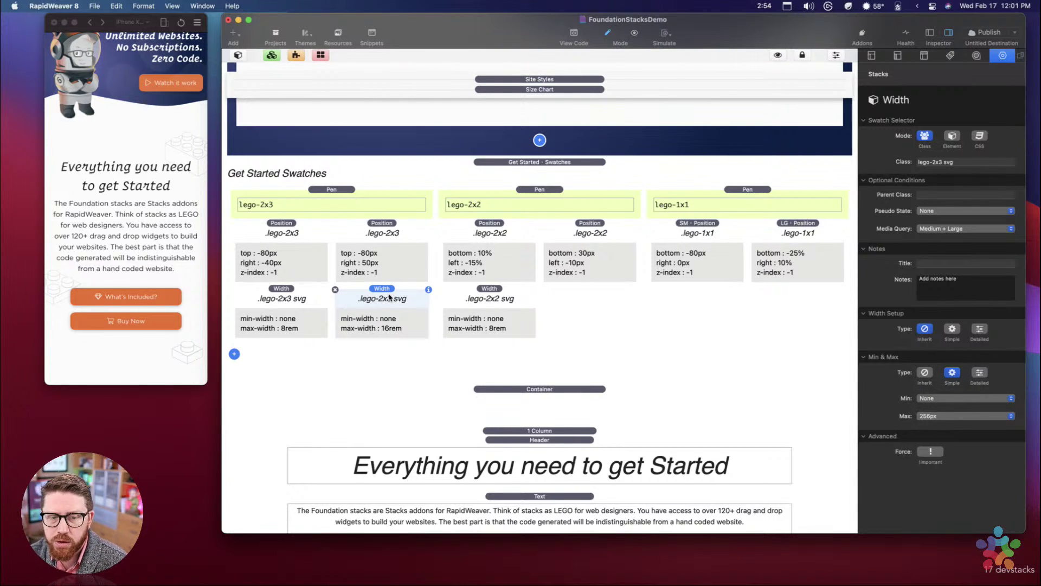
{"action": "left_click", "coordinate": [939, 416]}
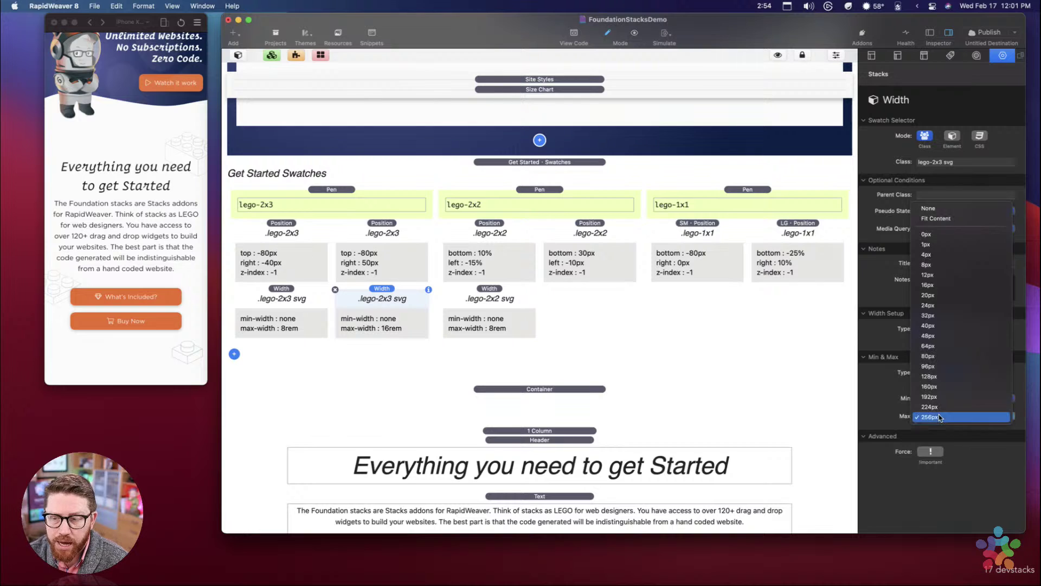
{"action": "left_click", "coordinate": [929, 206]}
{"action": "left_click", "coordinate": [289, 327]}
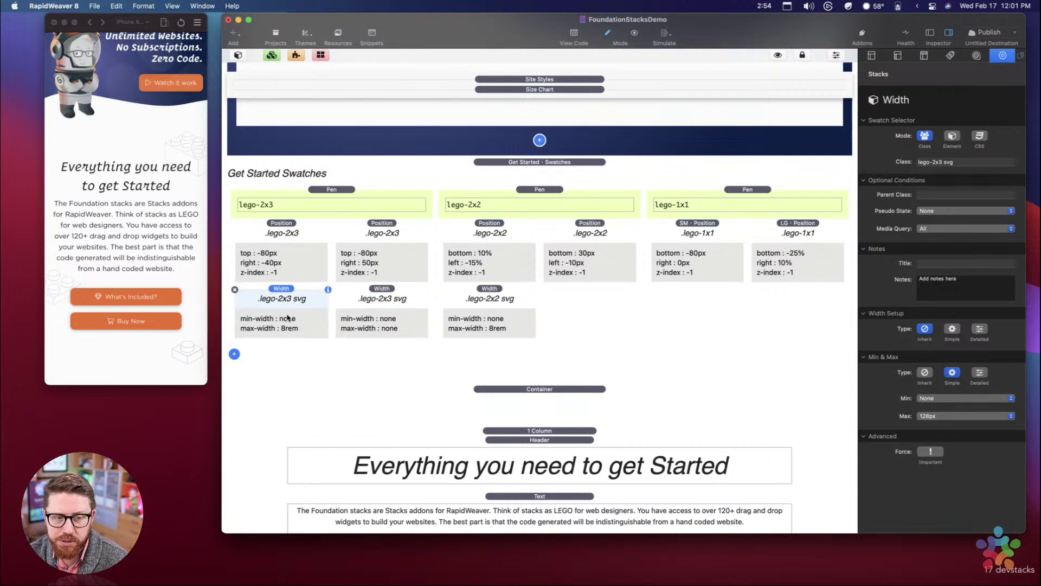
{"action": "left_click", "coordinate": [417, 305]}
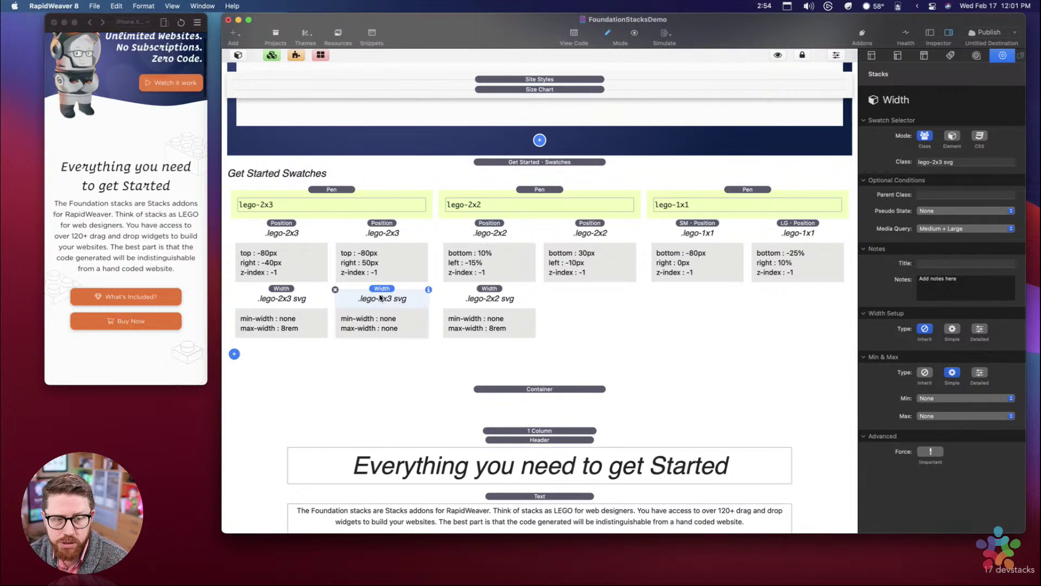
Step: Delete the second .lego-2x3 svg Width swatch and set the remaining one's media query to Small Only
{"action": "left_click", "coordinate": [335, 291]}
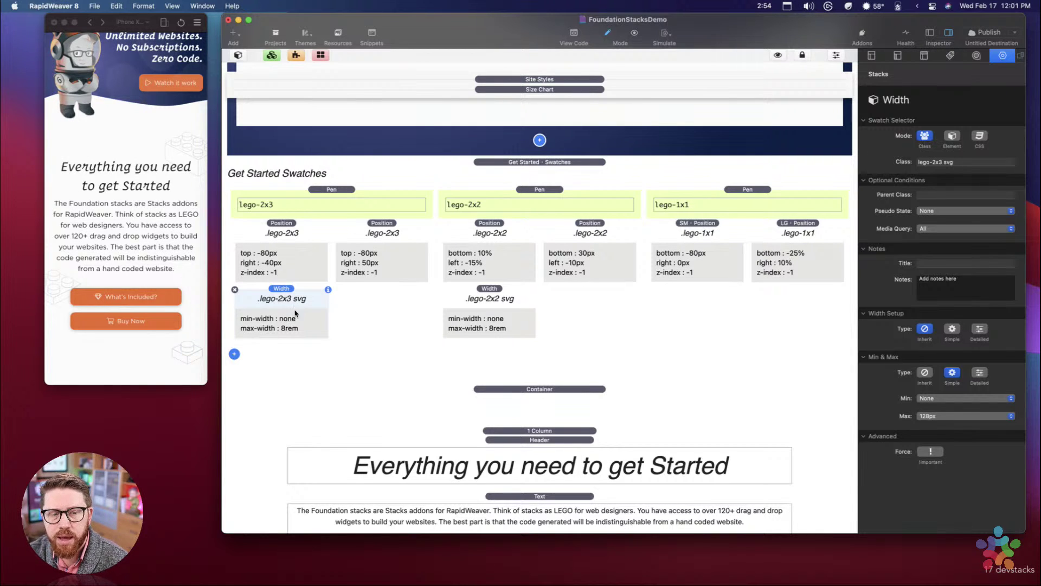
{"action": "left_click", "coordinate": [933, 229]}
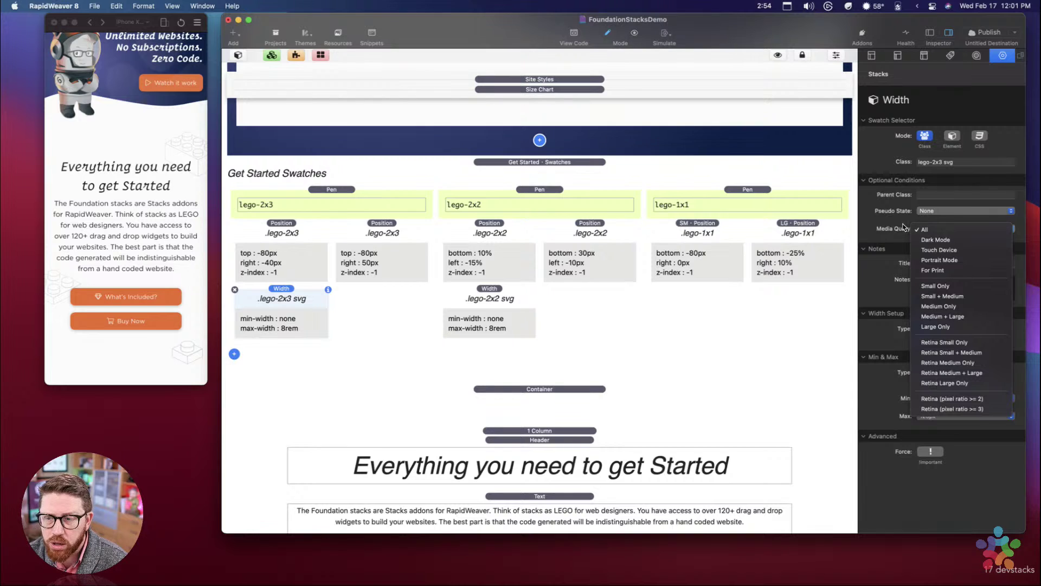
{"action": "left_click", "coordinate": [935, 286]}
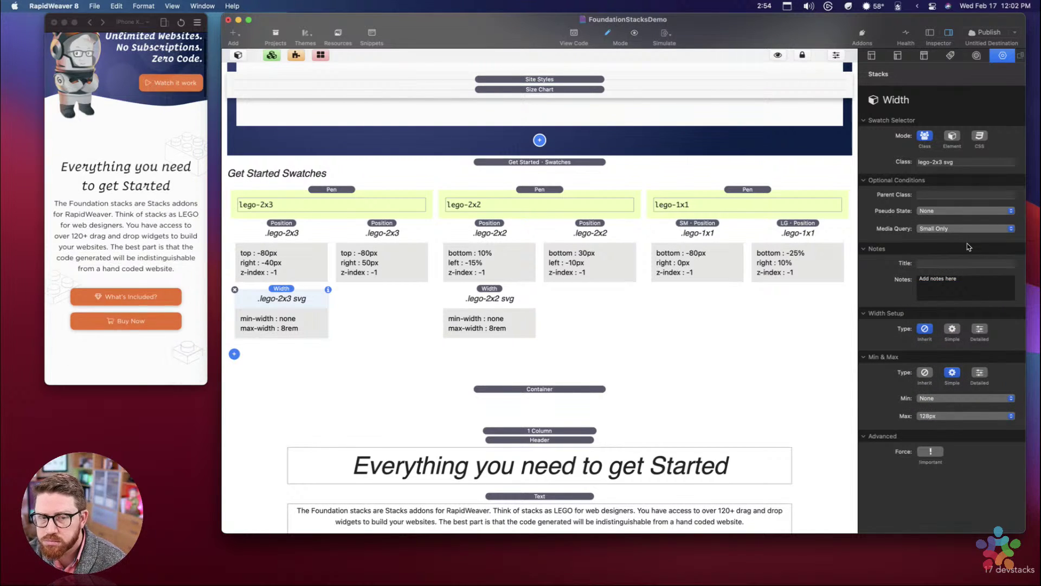
{"action": "left_click", "coordinate": [408, 296]}
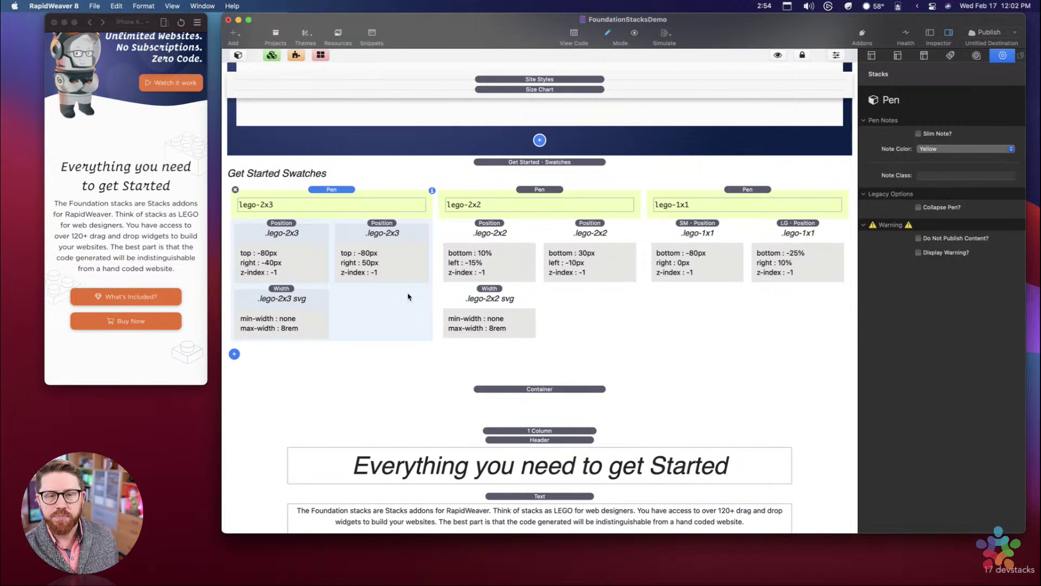
{"action": "left_click", "coordinate": [295, 316]}
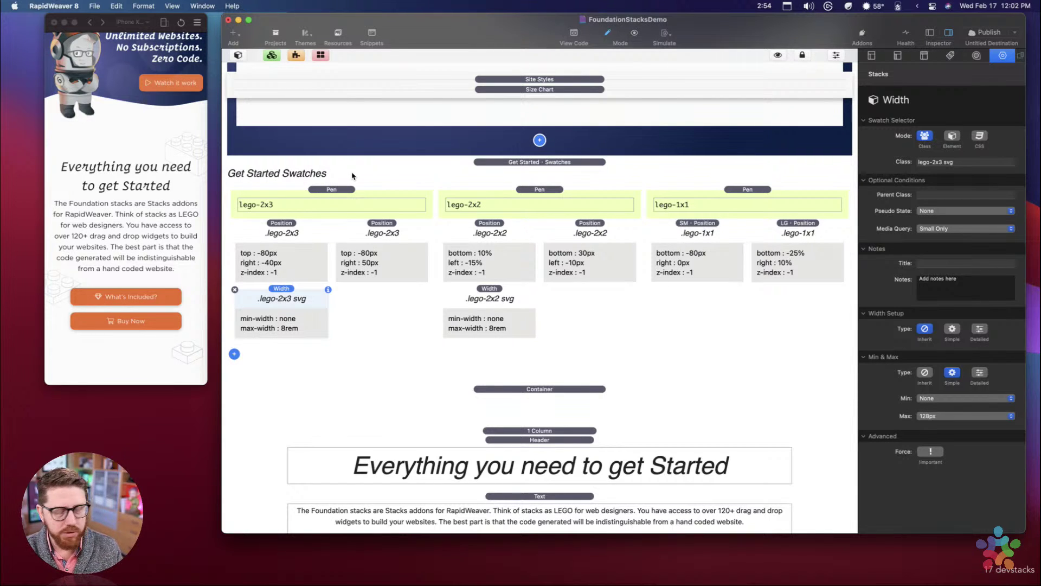
Step: Review the media query and position settings of the lego-2x2 and lego-1x1 swatches in the Get Started group
{"action": "left_click", "coordinate": [338, 187]}
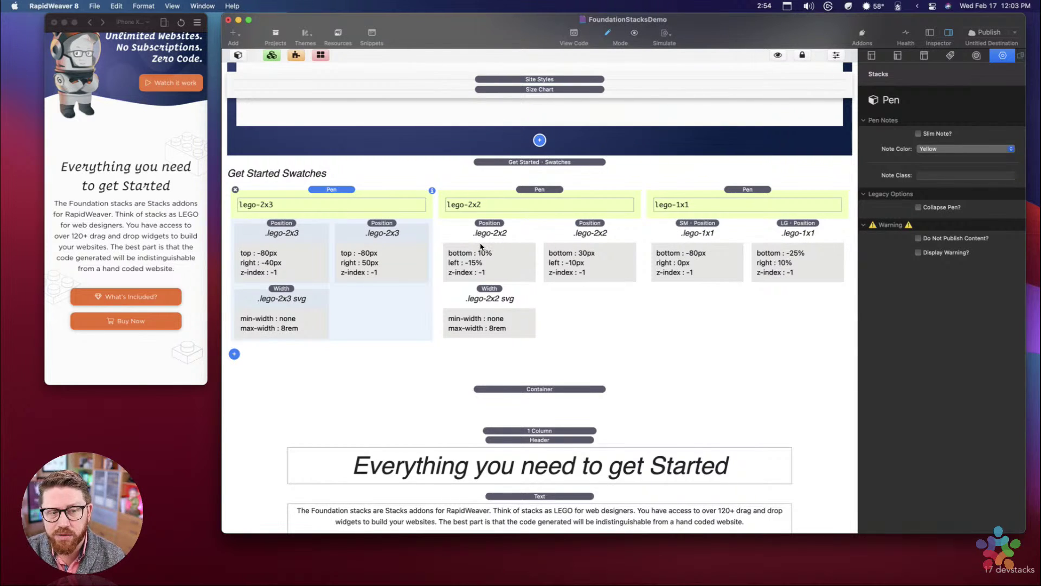
{"action": "left_click", "coordinate": [500, 242]}
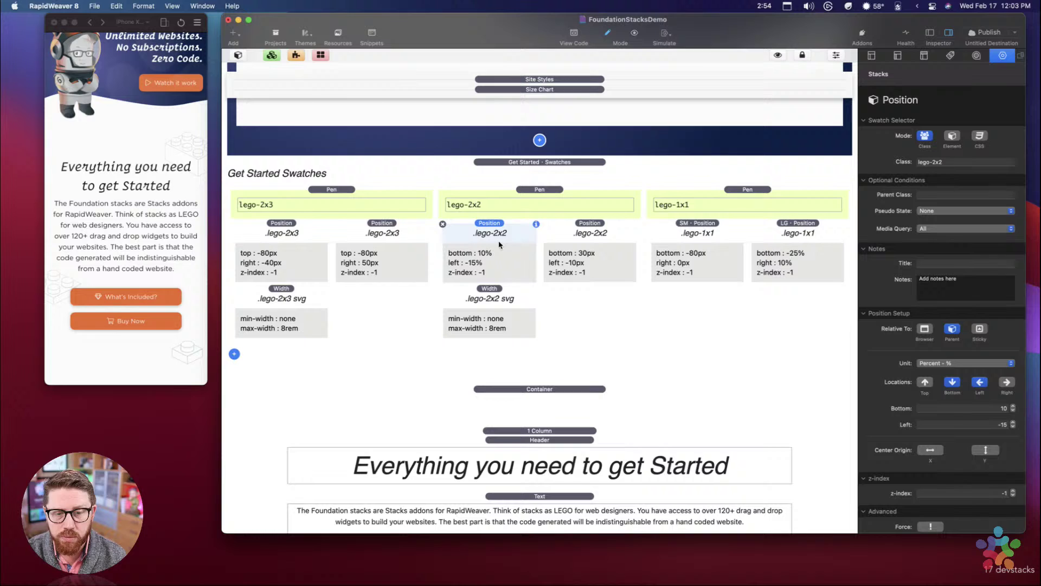
{"action": "left_click", "coordinate": [492, 301]}
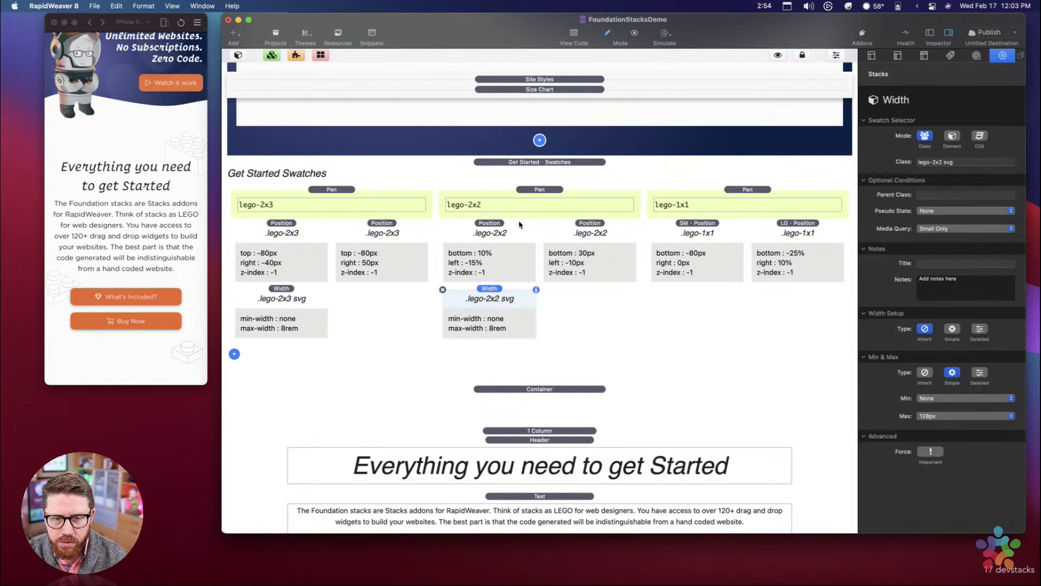
{"action": "left_click", "coordinate": [498, 230]}
{"action": "left_click", "coordinate": [600, 234]}
{"action": "left_click", "coordinate": [499, 247]}
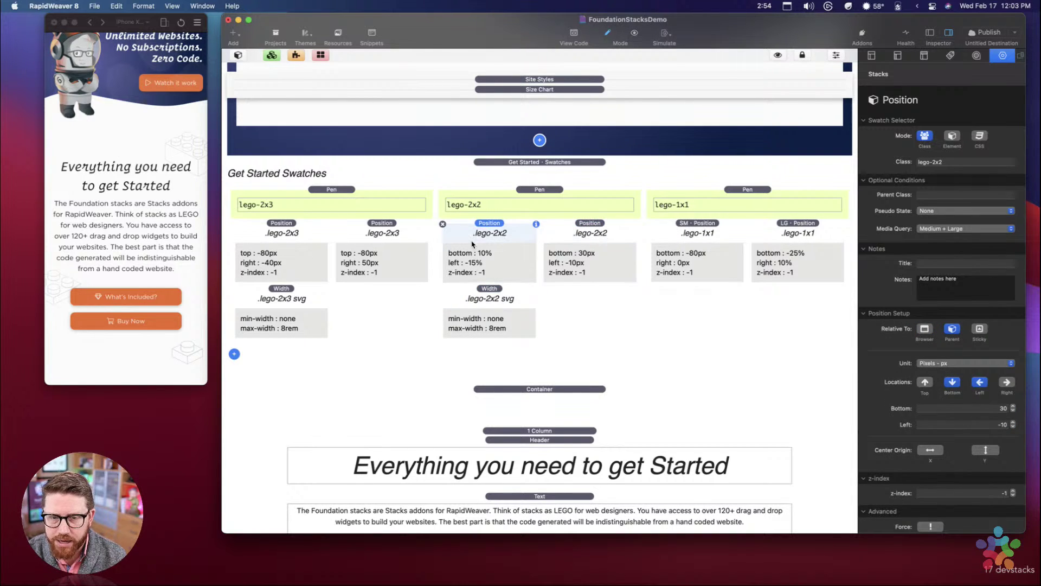
{"action": "left_click", "coordinate": [600, 232]}
{"action": "left_click", "coordinate": [493, 246]}
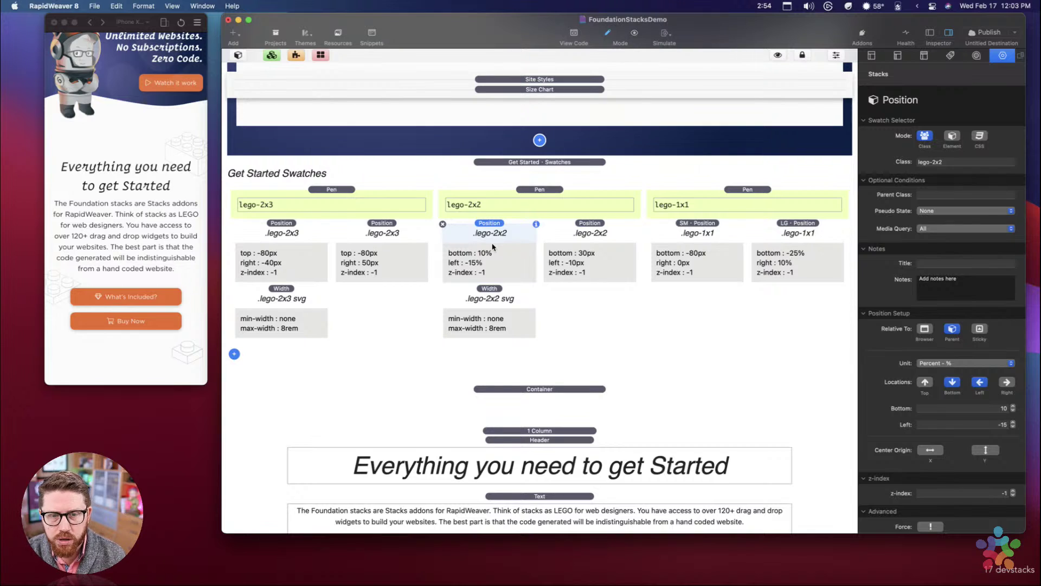
{"action": "left_click", "coordinate": [595, 233]}
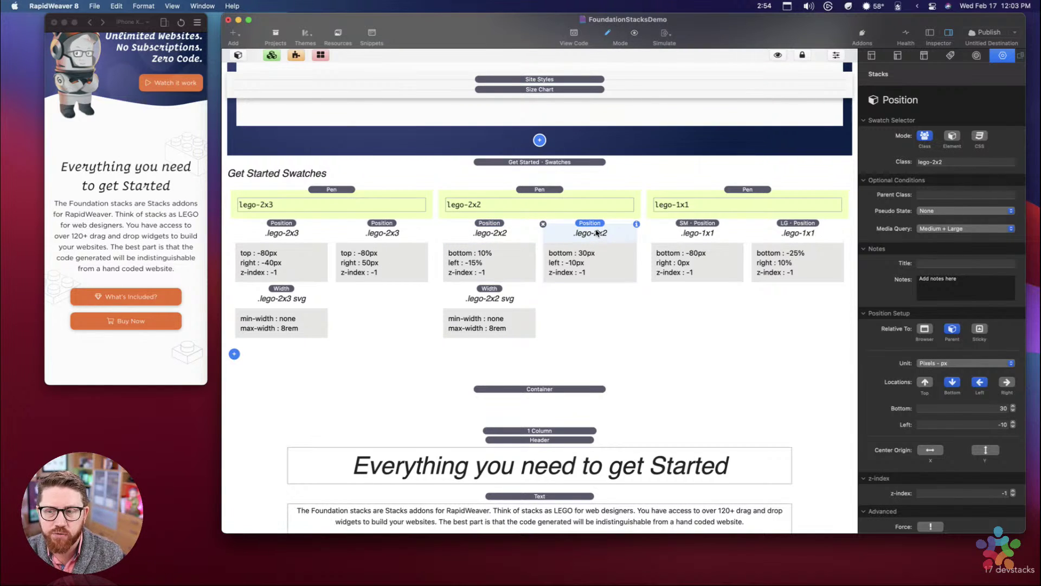
{"action": "left_click", "coordinate": [709, 233]}
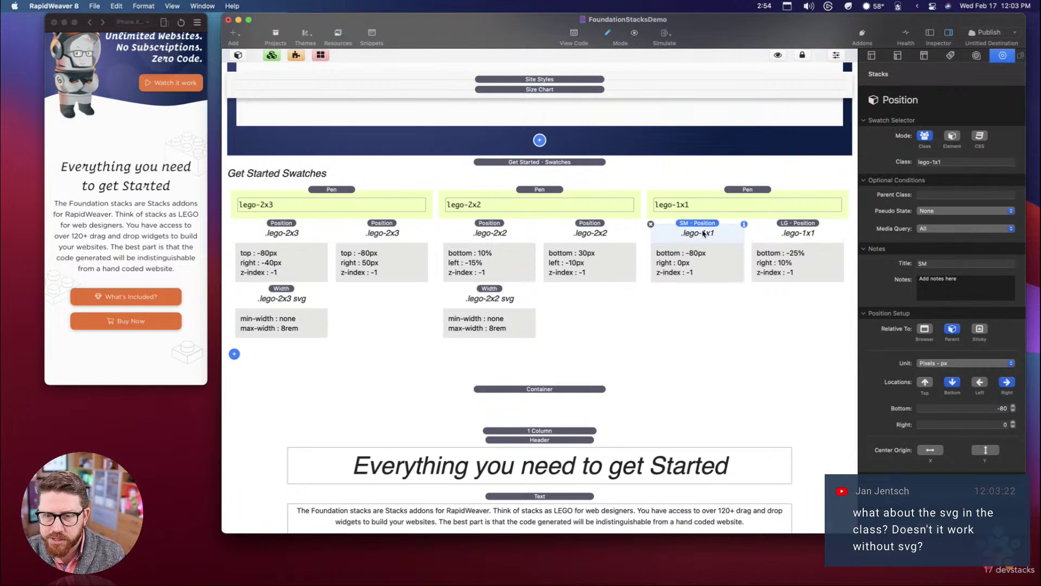
{"action": "left_click", "coordinate": [792, 234]}
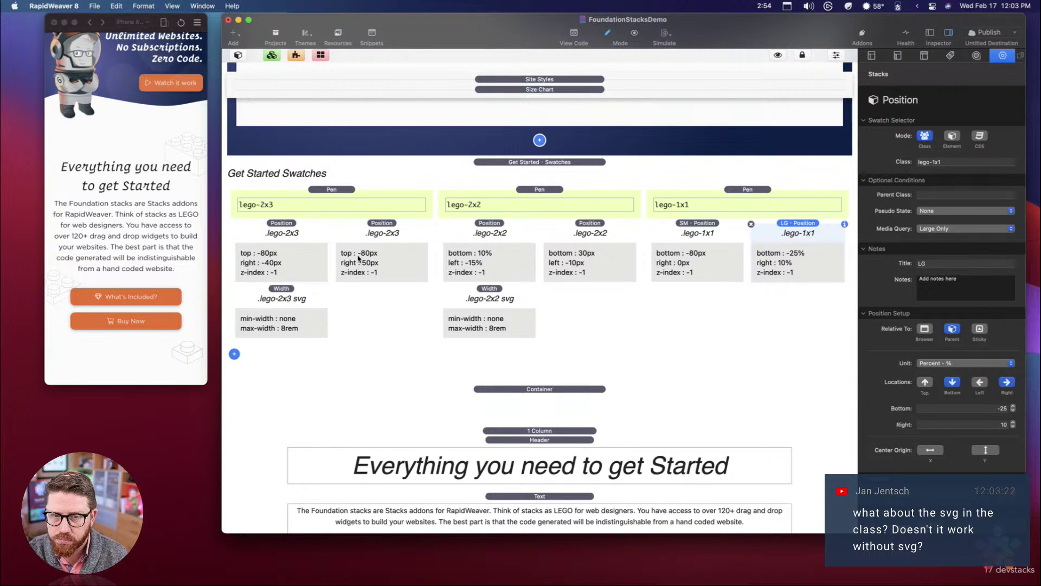
Step: Turn the detailed style palettes of the Get Started Swatches stack off and back on
{"action": "scroll", "coordinate": [440, 234], "scroll_direction": "up", "scroll_amount": 1}
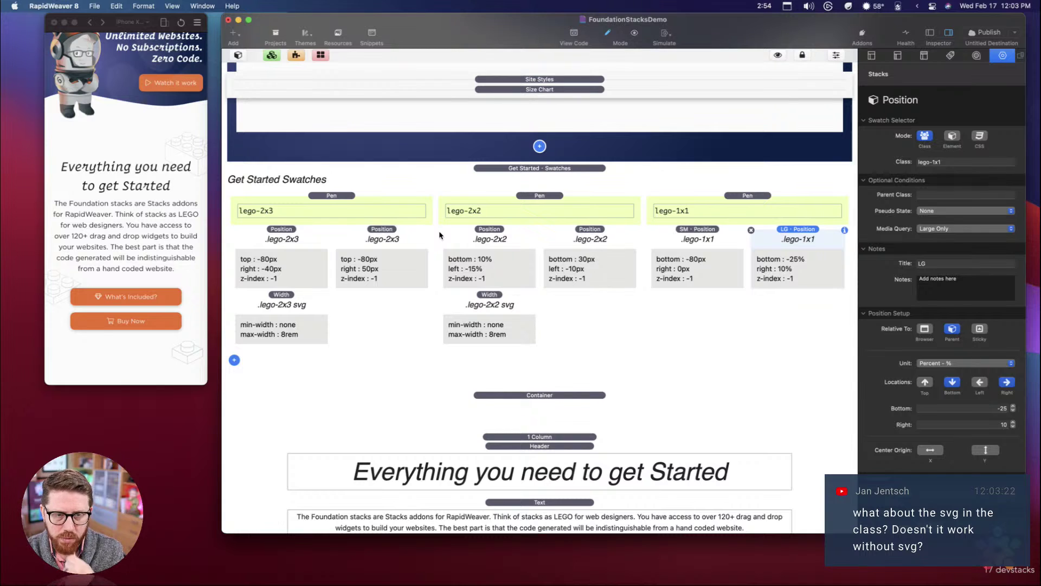
{"action": "scroll", "coordinate": [441, 235], "scroll_direction": "up", "scroll_amount": 10}
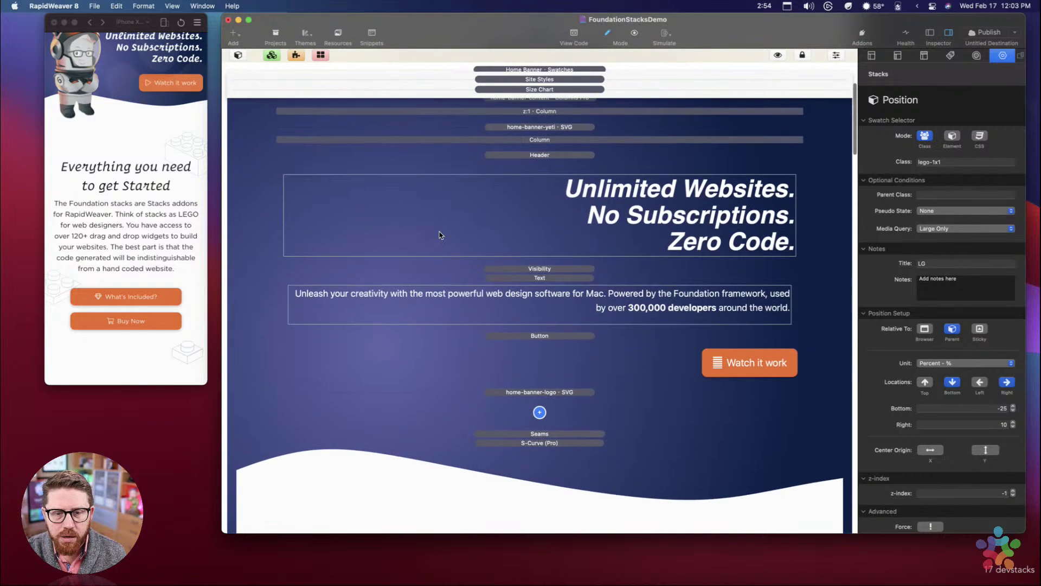
{"action": "scroll", "coordinate": [440, 235], "scroll_direction": "down", "scroll_amount": 8}
{"action": "scroll", "coordinate": [440, 235], "scroll_direction": "down", "scroll_amount": 2}
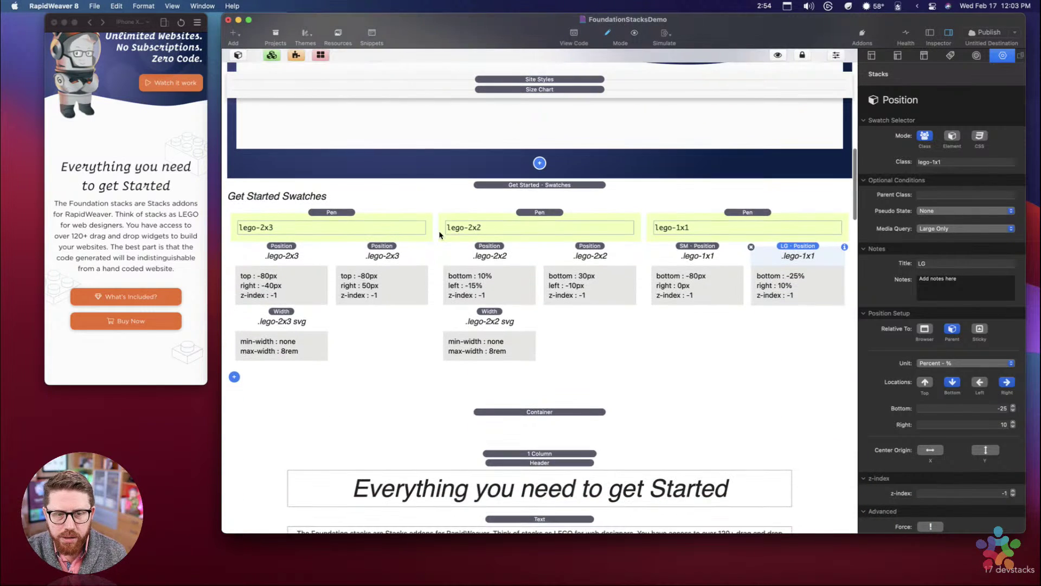
{"action": "left_click", "coordinate": [529, 185]}
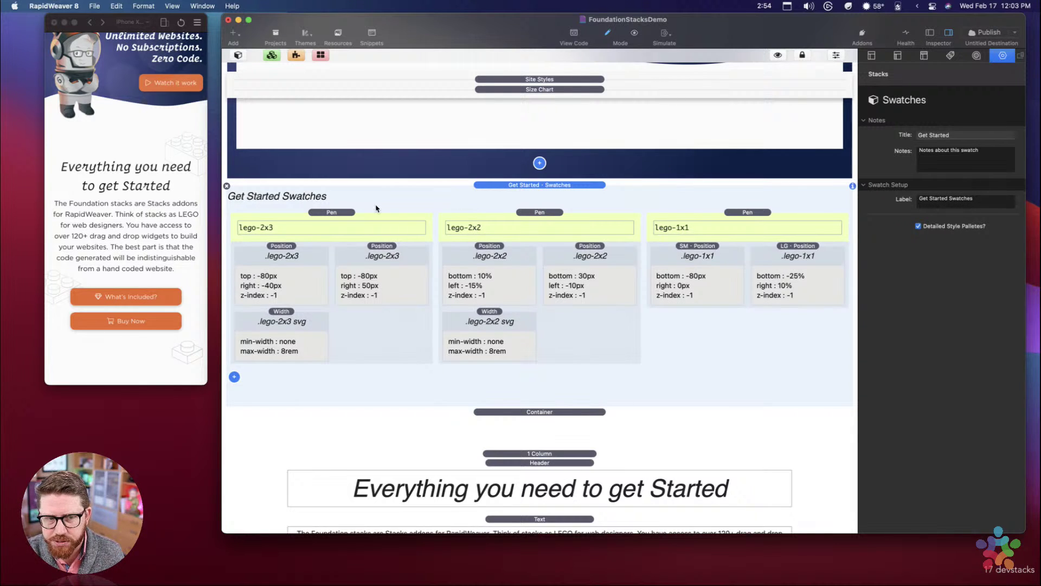
{"action": "scroll", "coordinate": [403, 206], "scroll_direction": "down", "scroll_amount": 1}
{"action": "scroll", "coordinate": [404, 207], "scroll_direction": "down", "scroll_amount": 2}
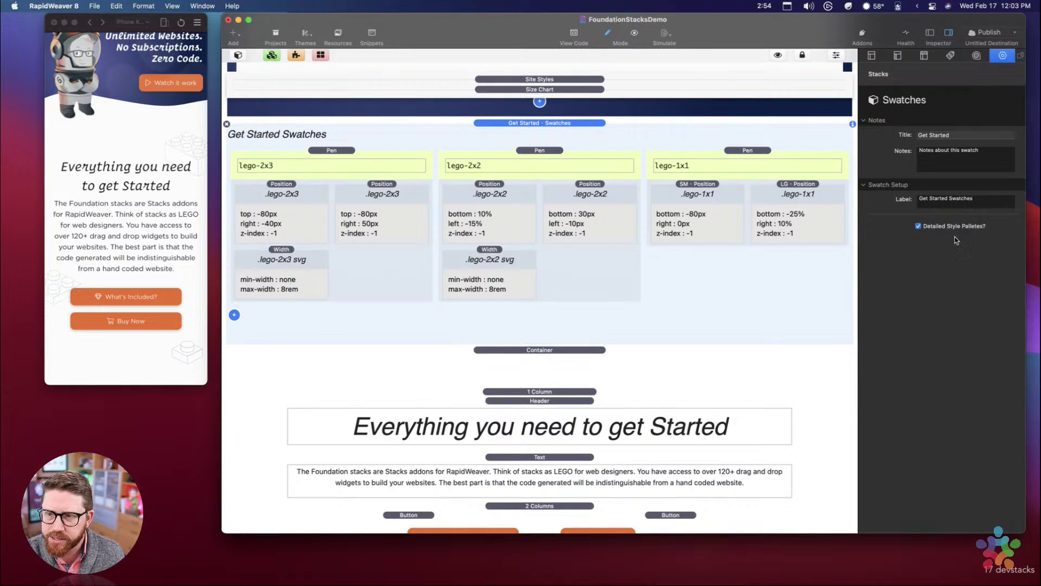
{"action": "left_click", "coordinate": [918, 226]}
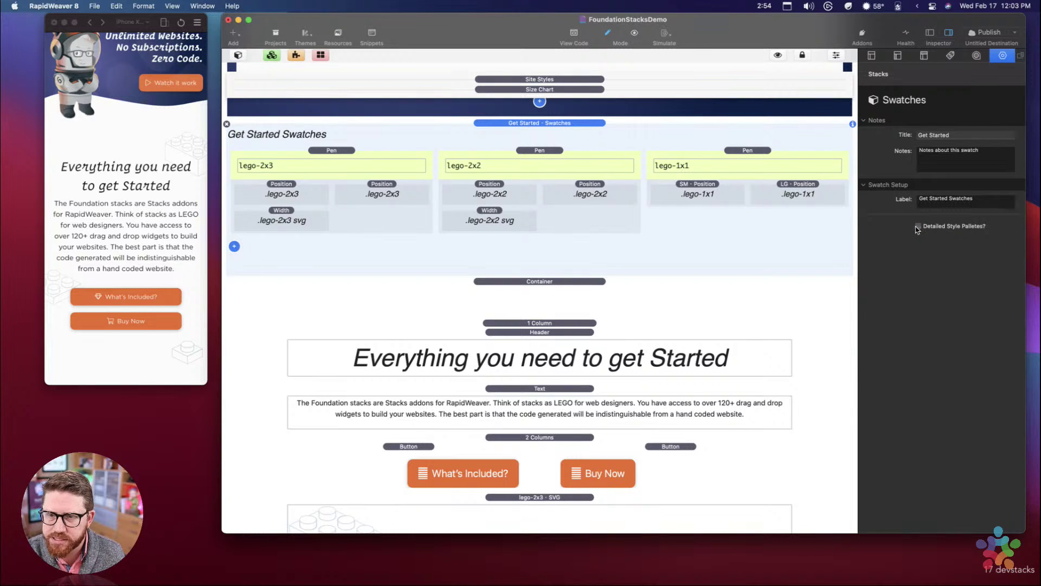
{"action": "left_click", "coordinate": [917, 227]}
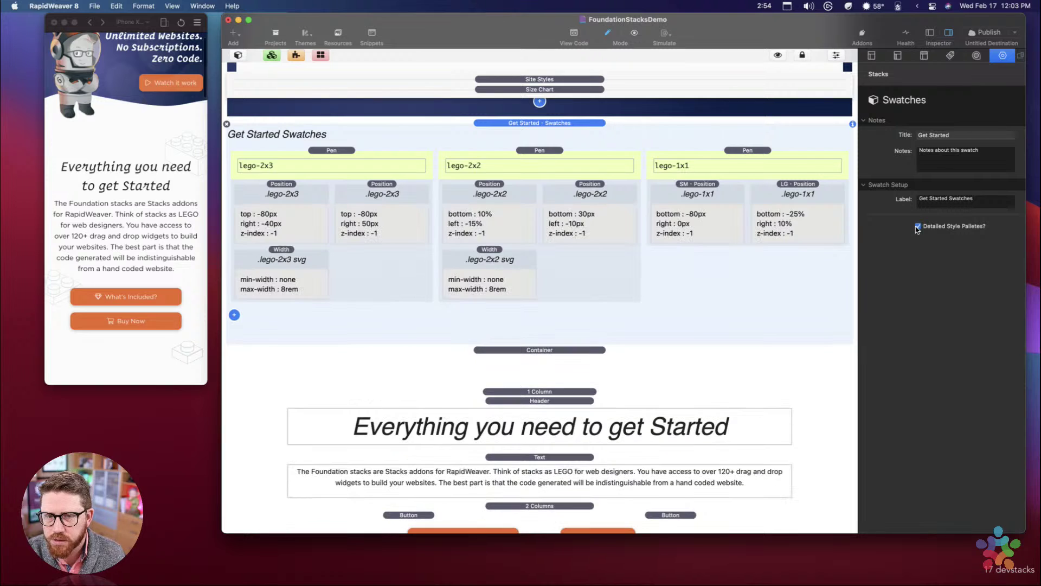
Step: Collapse and re-expand the Get Started Swatches stack, and switch off its detailed style palettes
{"action": "left_click", "coordinate": [537, 125]}
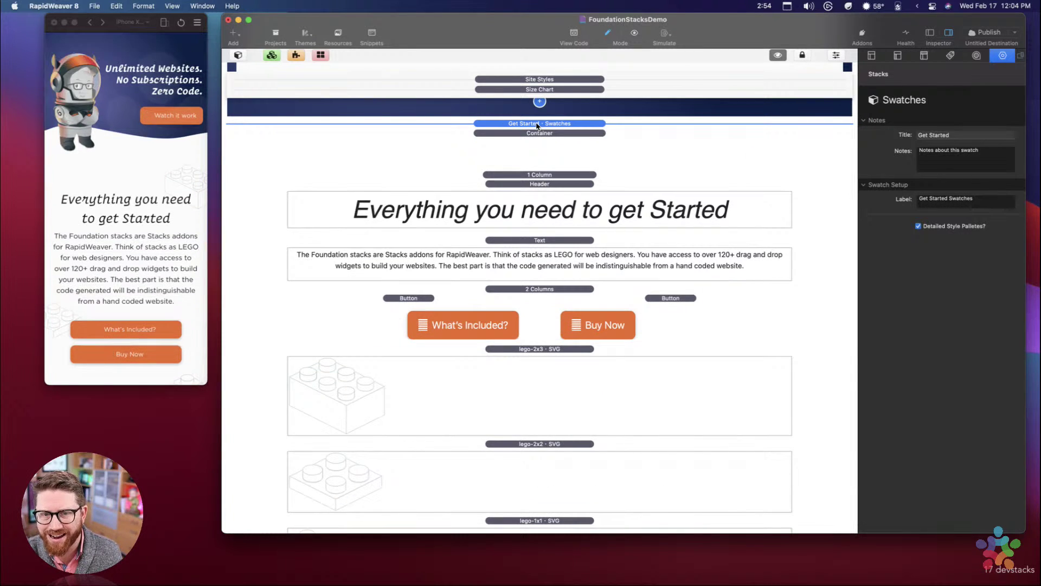
{"action": "left_click", "coordinate": [536, 124]}
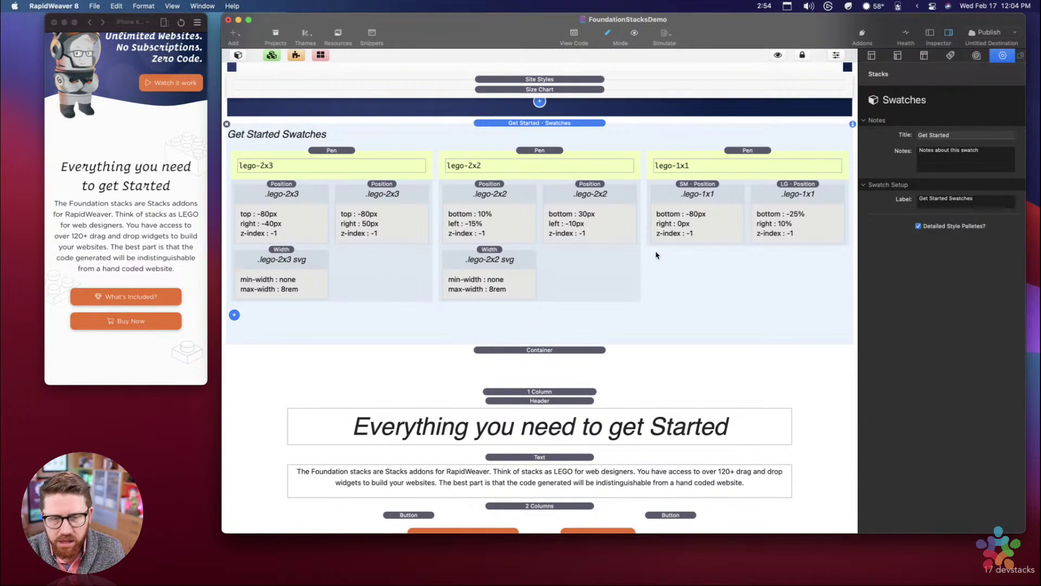
{"action": "left_click", "coordinate": [918, 226]}
{"action": "left_click", "coordinate": [918, 226]}
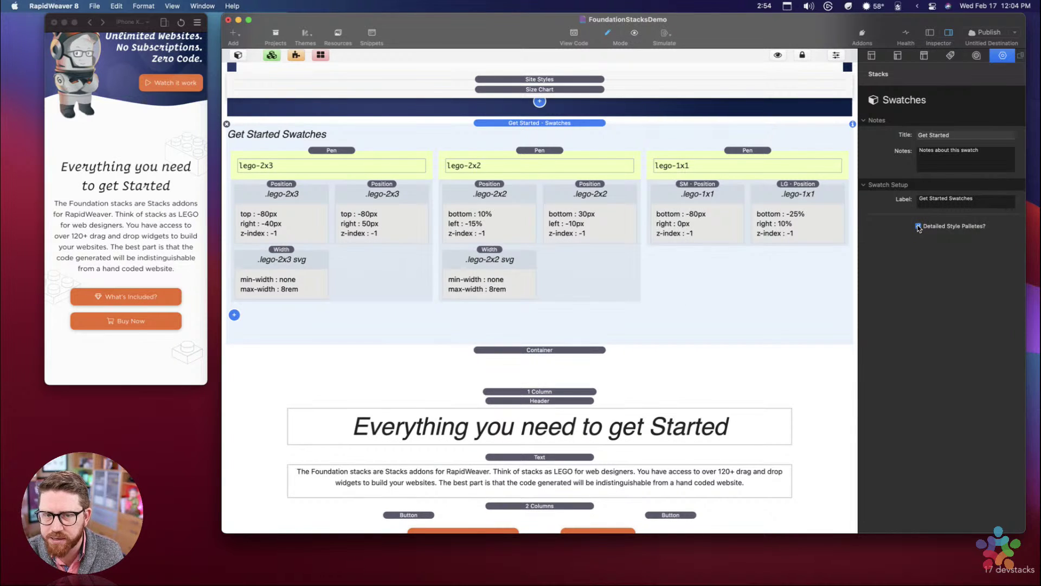
{"action": "left_click", "coordinate": [918, 226]}
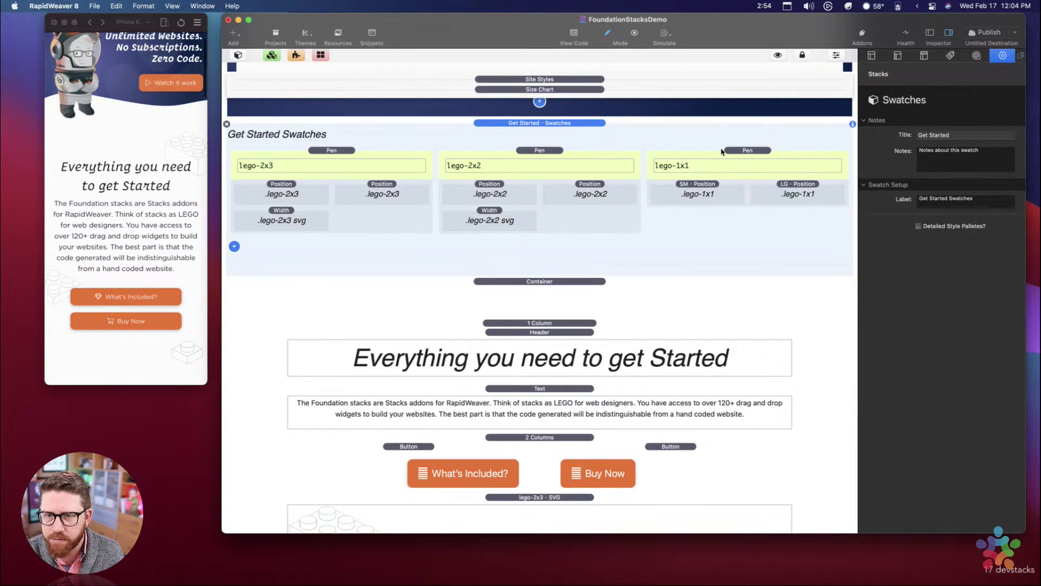
Step: Inspect the lego-2x2 pen and the individual lego-2x2 and lego-2x3 swatches to view their style details on selection
{"action": "left_click", "coordinate": [722, 151]}
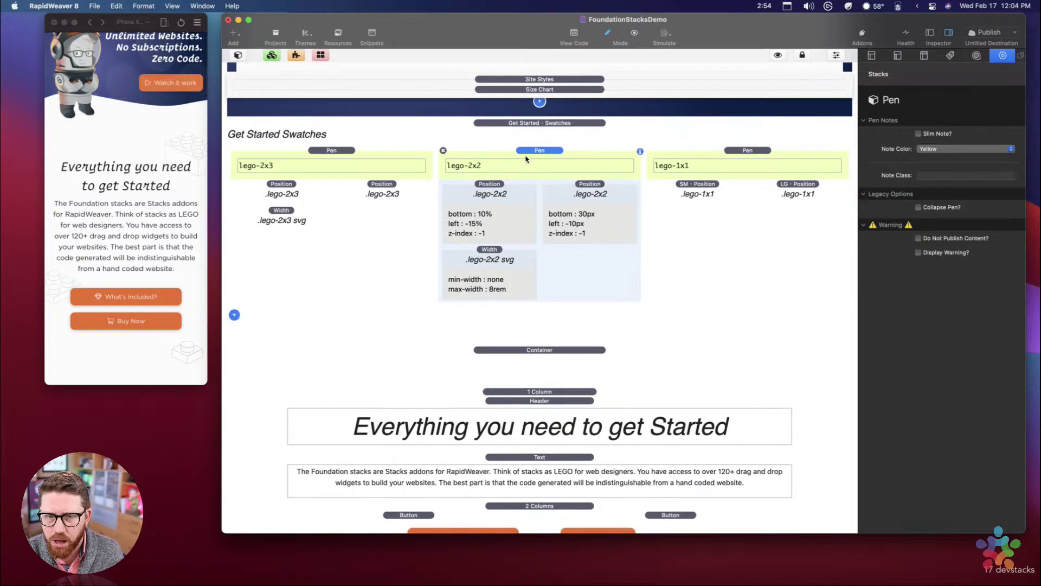
{"action": "left_click", "coordinate": [483, 217]}
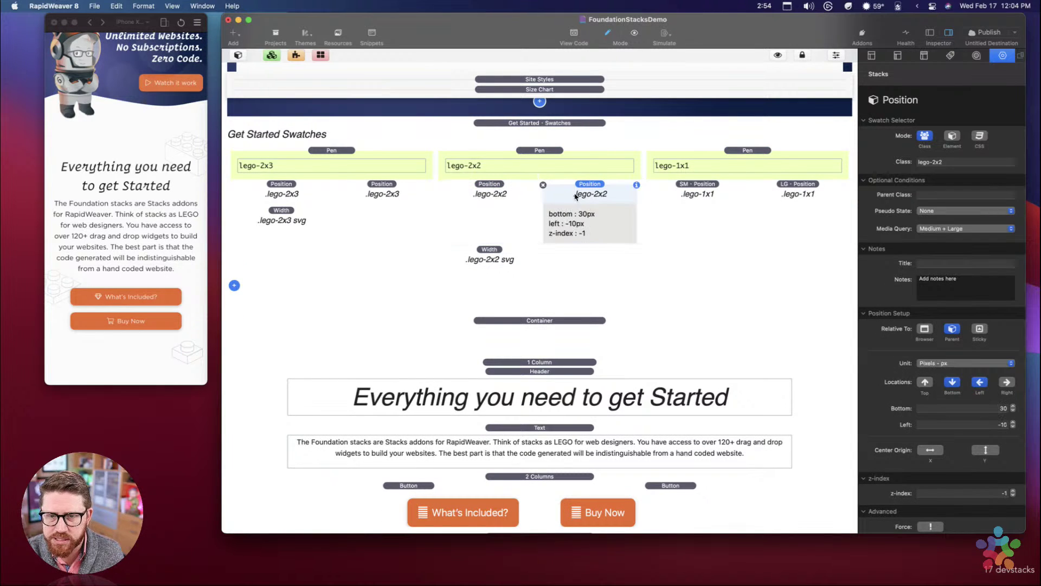
{"action": "left_click", "coordinate": [532, 151]}
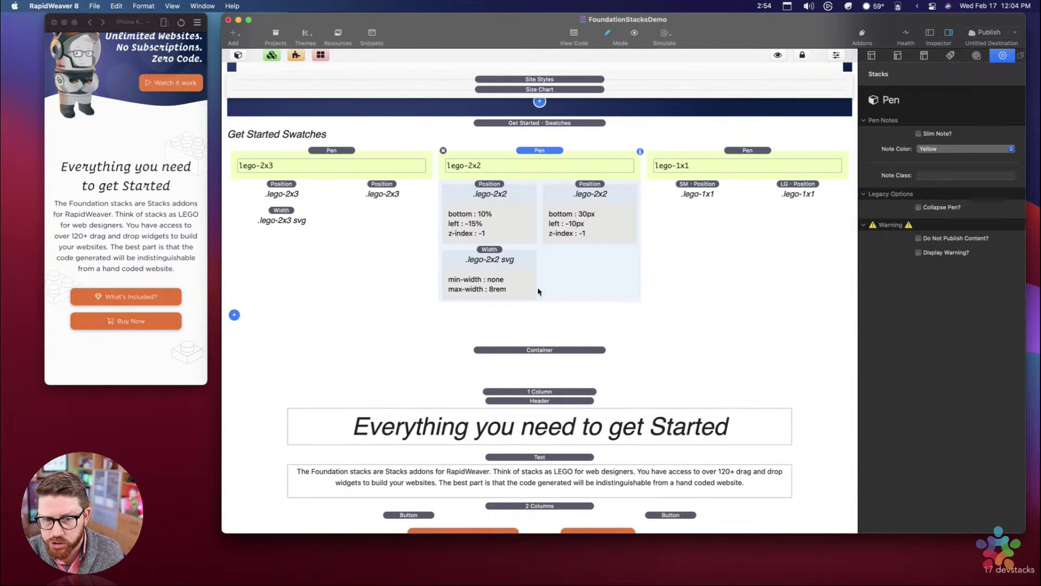
{"action": "left_click", "coordinate": [502, 199]}
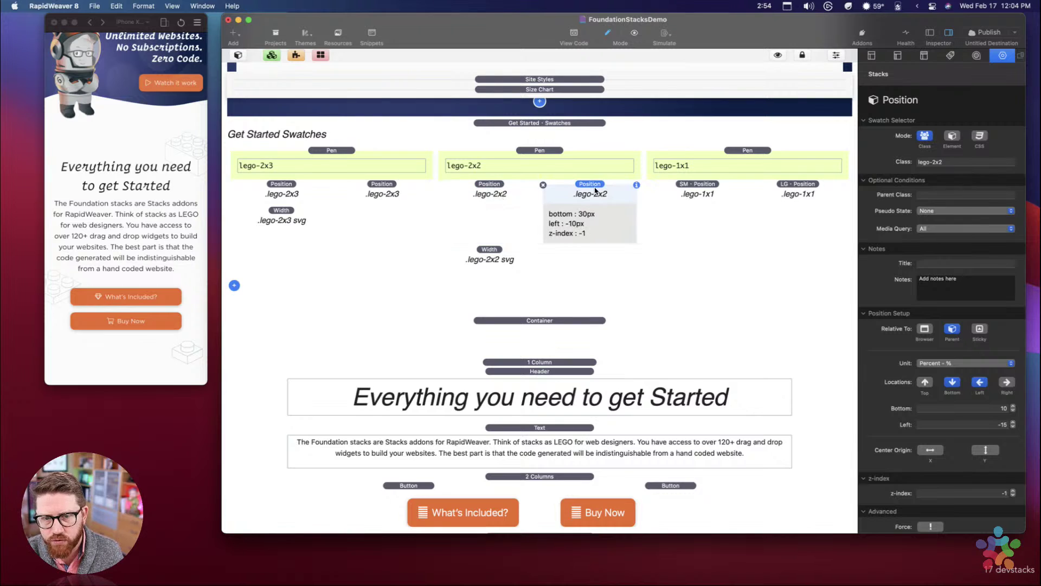
{"action": "left_click", "coordinate": [476, 261]}
{"action": "left_click", "coordinate": [283, 188]}
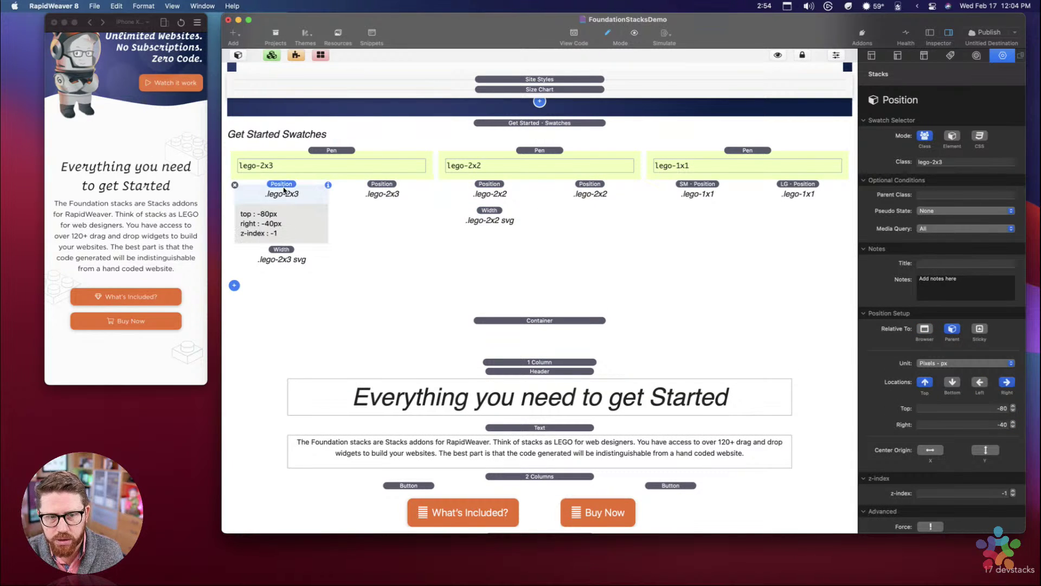
Step: Re-enable detailed style palettes for the Get Started Swatches stack and collapse the stack
{"action": "left_click", "coordinate": [591, 142]}
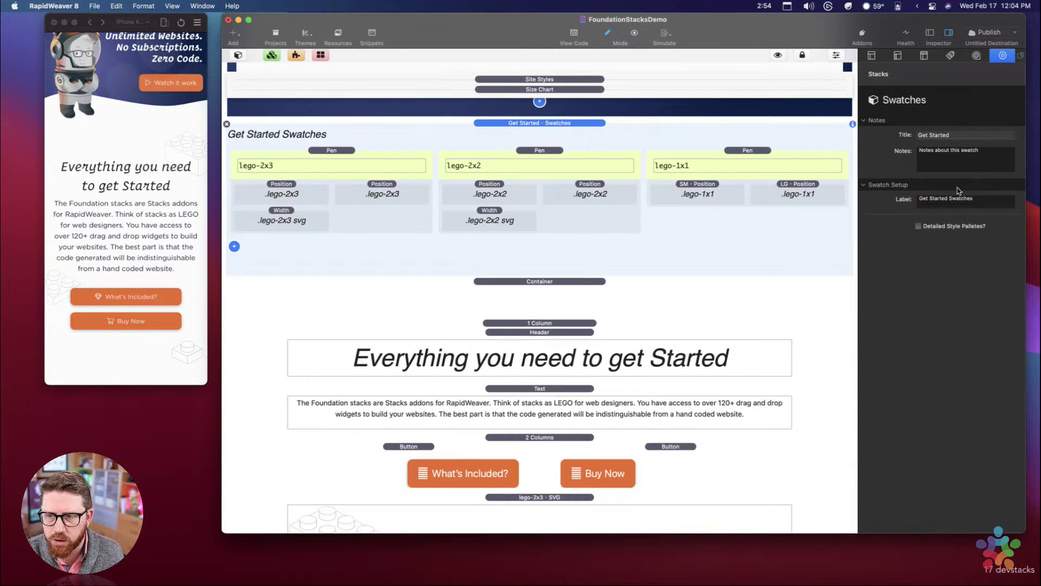
{"action": "left_click", "coordinate": [919, 226]}
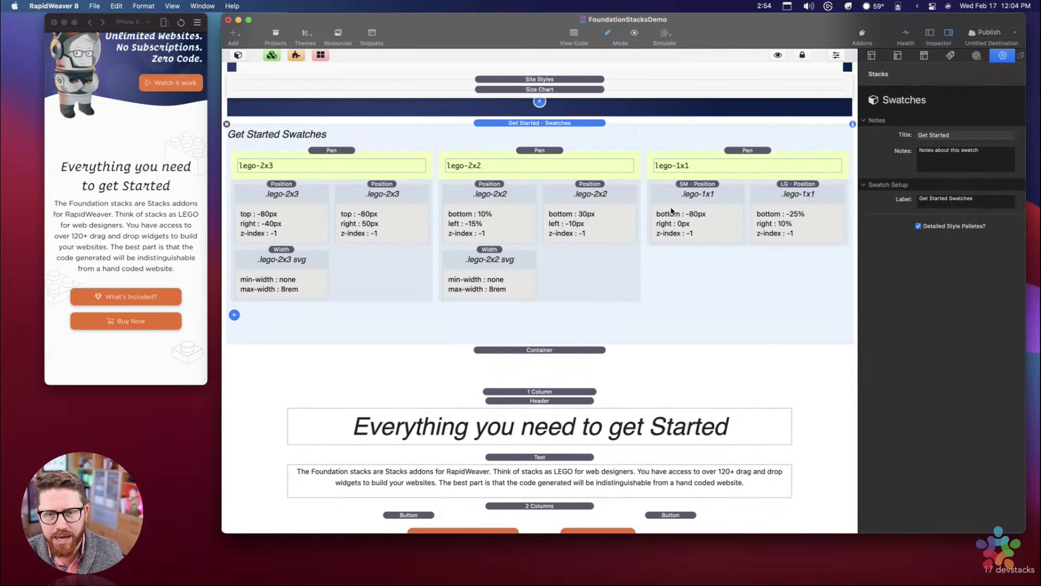
{"action": "left_click", "coordinate": [553, 124]}
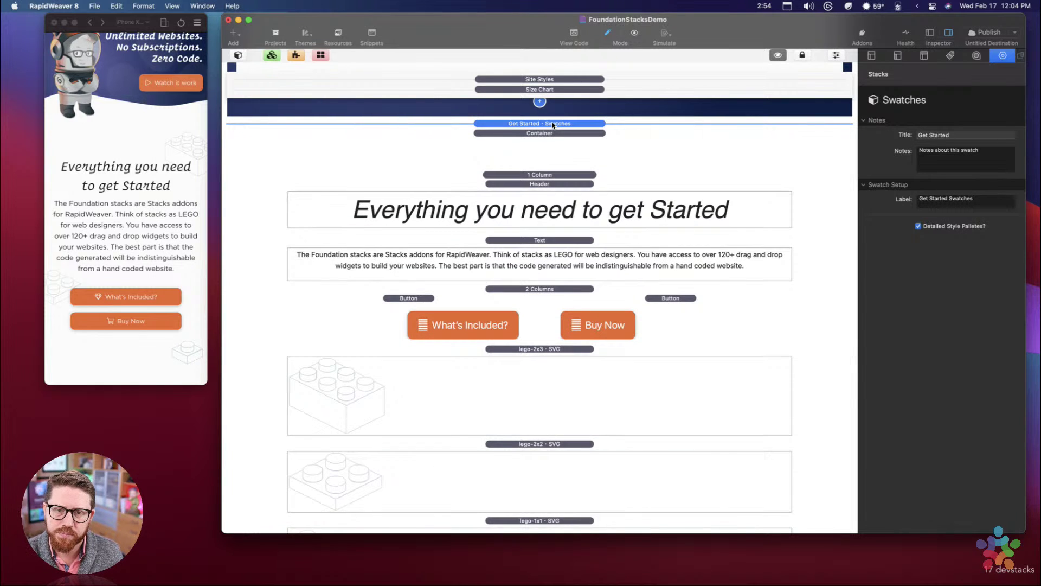
{"action": "left_click", "coordinate": [553, 125]}
{"action": "left_click", "coordinate": [553, 124]}
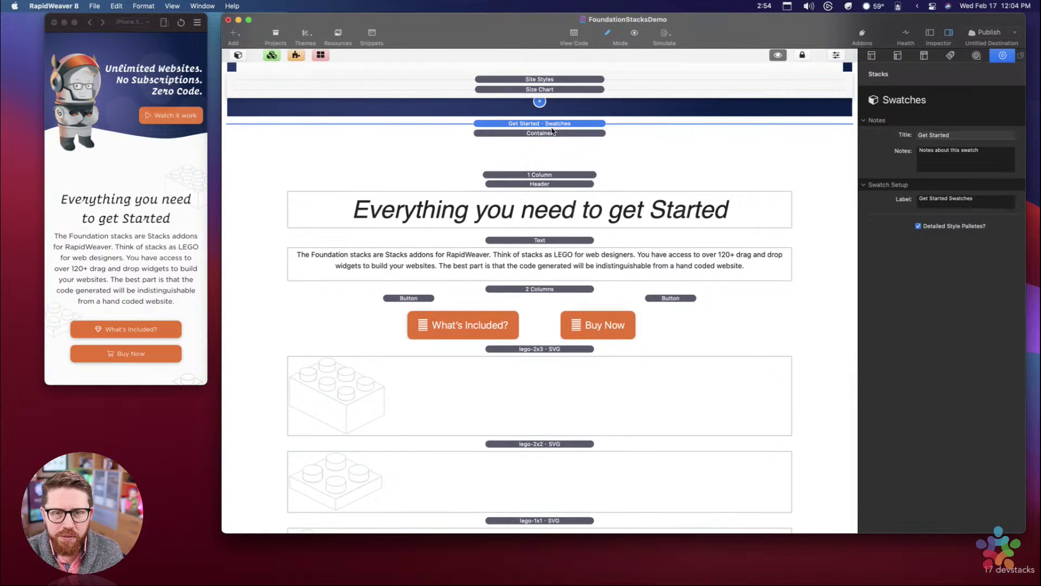
Step: Collapse the lego-2x3, lego-2x2 and lego-1x1 SVG stacks in the Get Started container
{"action": "left_click", "coordinate": [552, 133]}
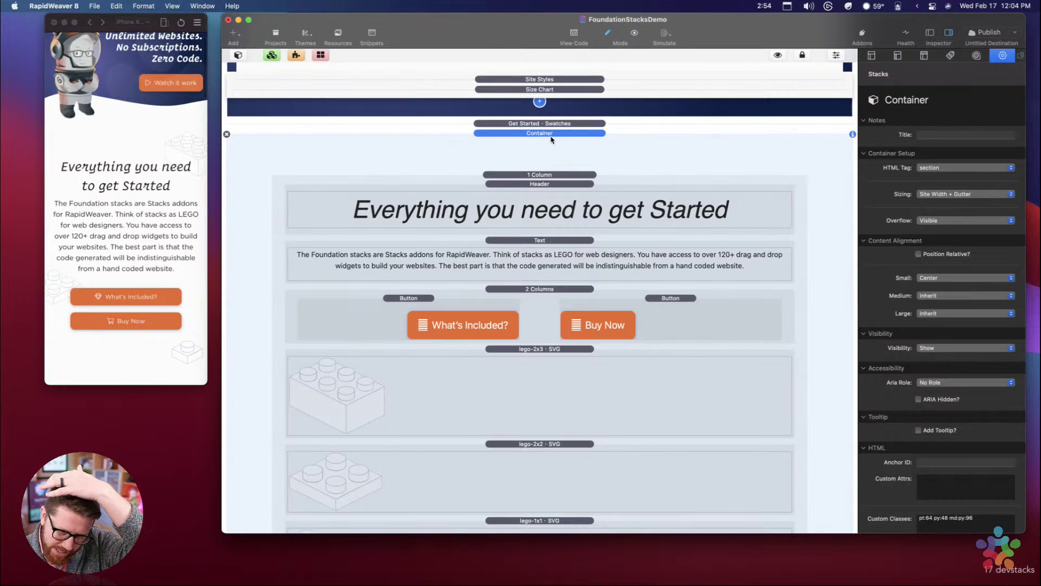
{"action": "left_click", "coordinate": [553, 350]}
{"action": "left_click", "coordinate": [550, 361]}
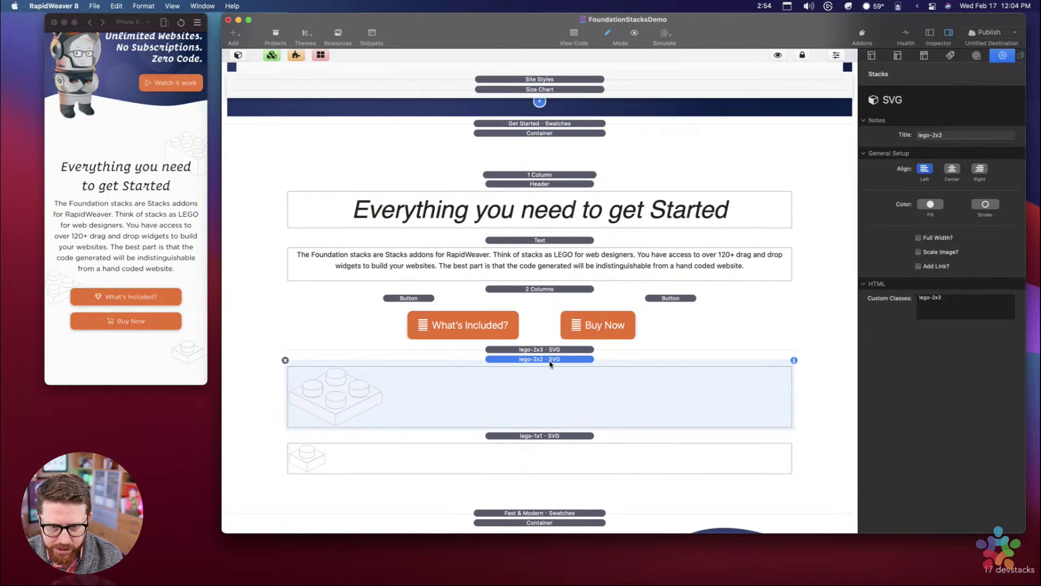
{"action": "left_click", "coordinate": [552, 370]}
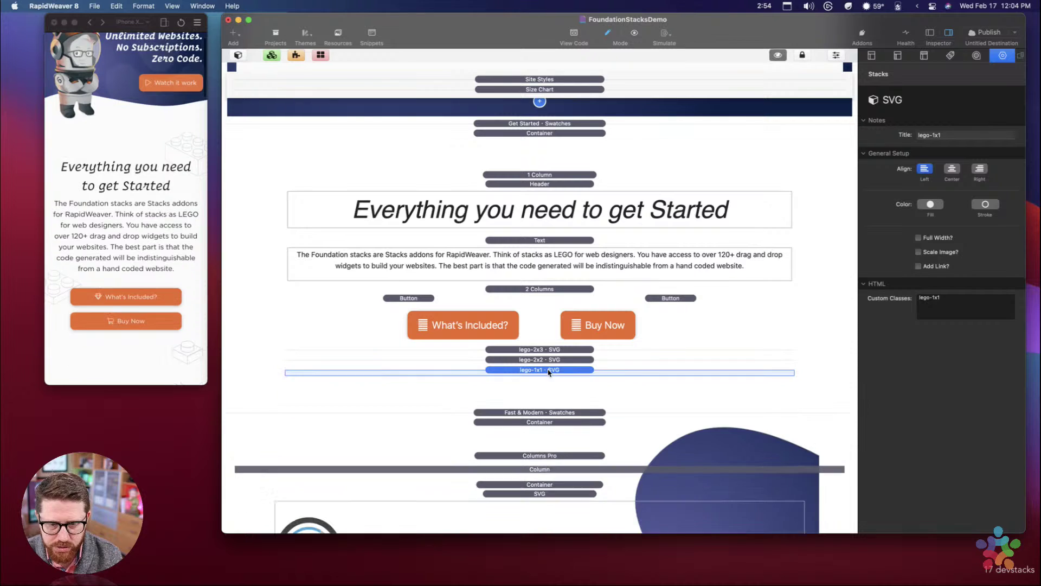
{"action": "left_click", "coordinate": [516, 134]}
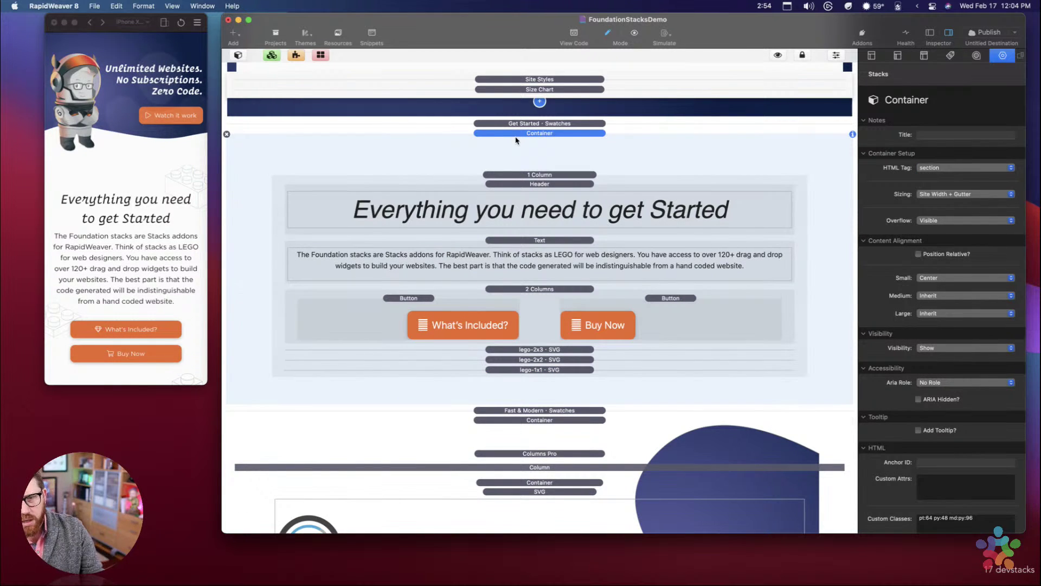
Step: Turn off Streamline Edit Mode in the Site Styles stack
{"action": "left_click", "coordinate": [526, 101]}
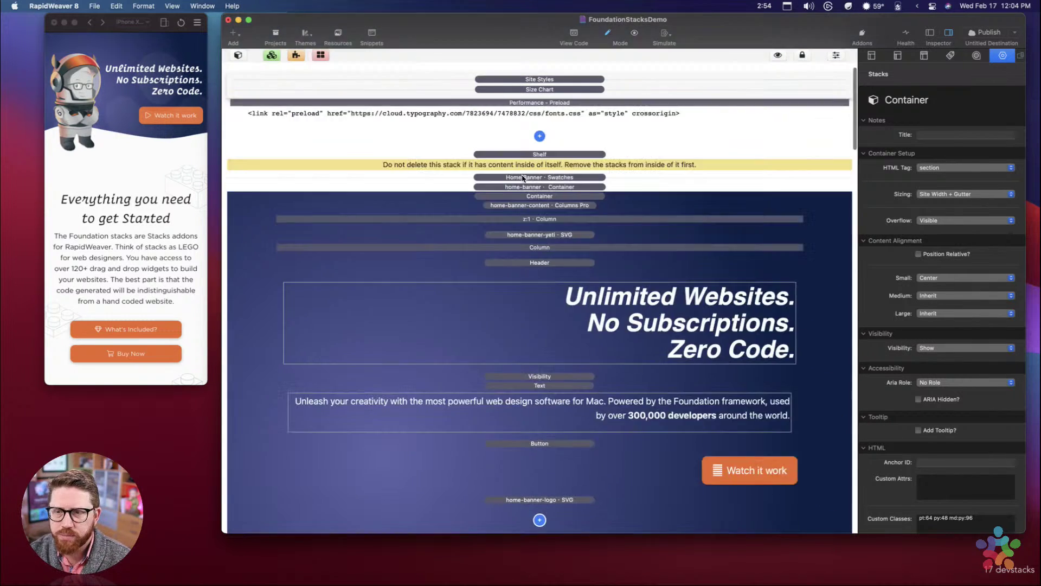
{"action": "scroll", "coordinate": [523, 179], "scroll_direction": "down", "scroll_amount": 20}
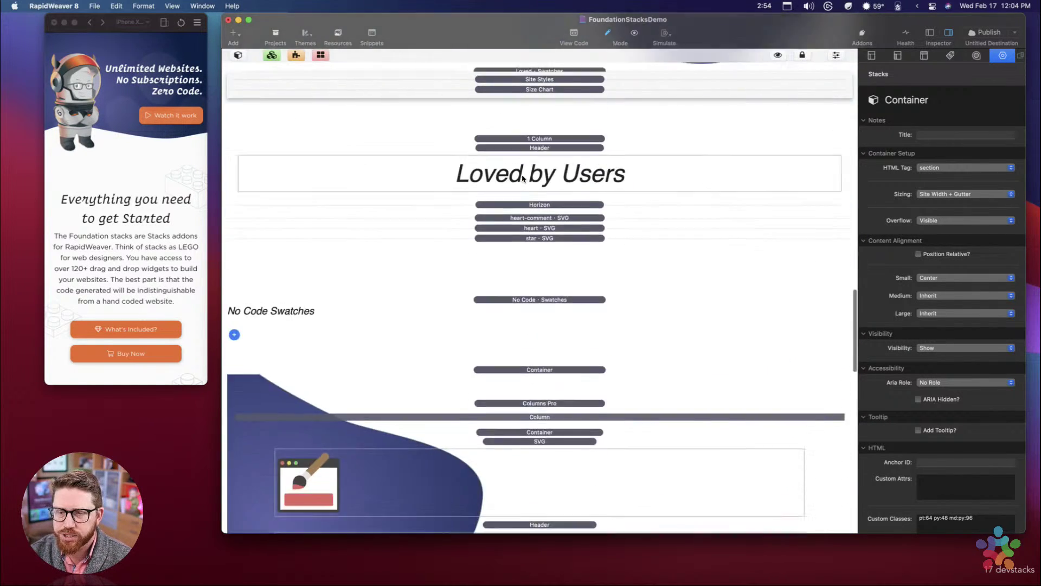
{"action": "scroll", "coordinate": [523, 179], "scroll_direction": "up", "scroll_amount": 11}
{"action": "scroll", "coordinate": [522, 178], "scroll_direction": "up", "scroll_amount": 10}
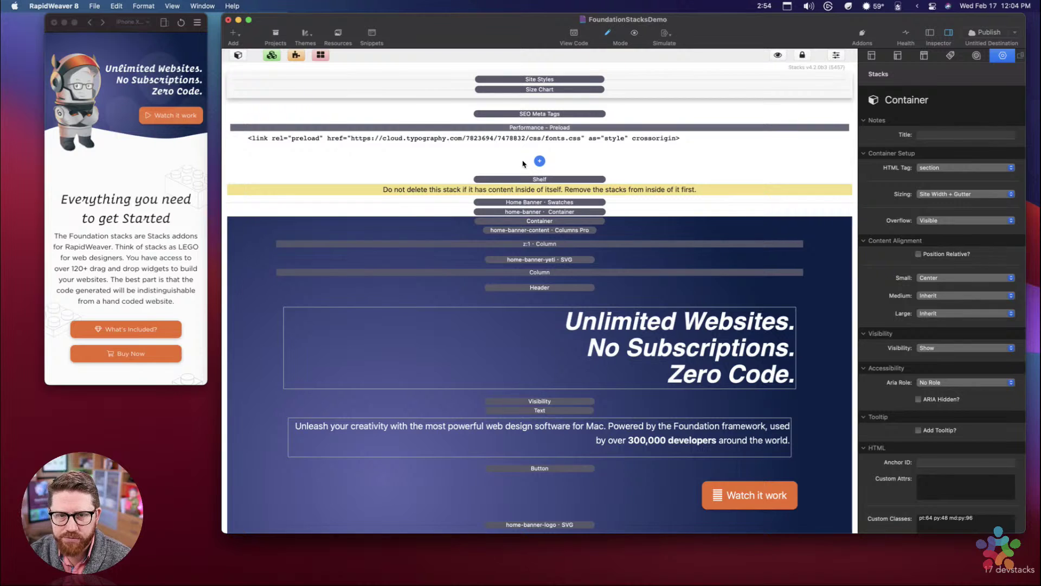
{"action": "scroll", "coordinate": [525, 162], "scroll_direction": "up", "scroll_amount": 2}
{"action": "left_click", "coordinate": [531, 81]}
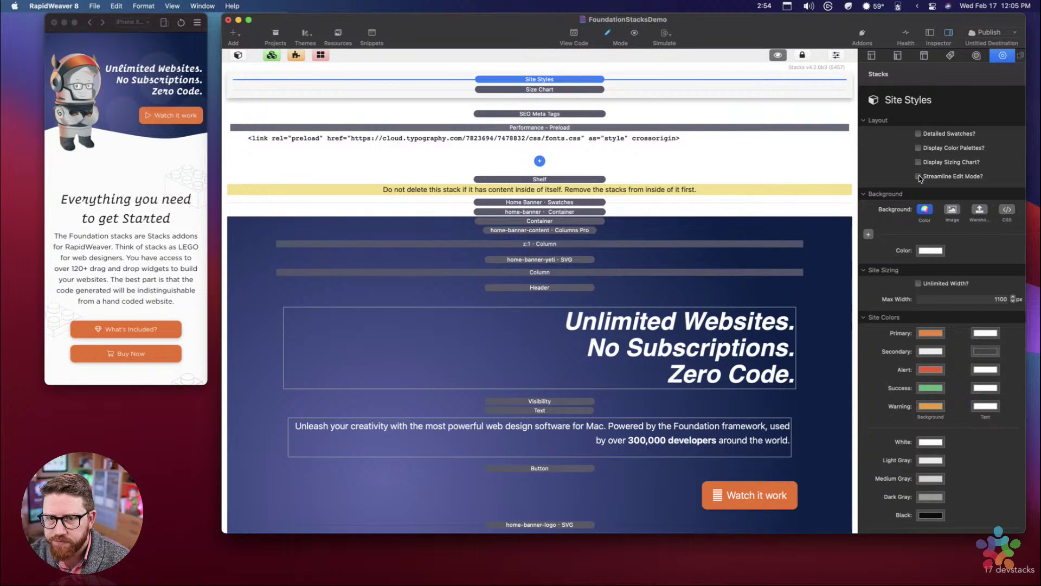
{"action": "left_click", "coordinate": [919, 177]}
Step: Examine how the page's sections, from Get Started to Helpful Community, are displayed without Streamline Edit Mode
{"action": "scroll", "coordinate": [721, 174], "scroll_direction": "down", "scroll_amount": 10}
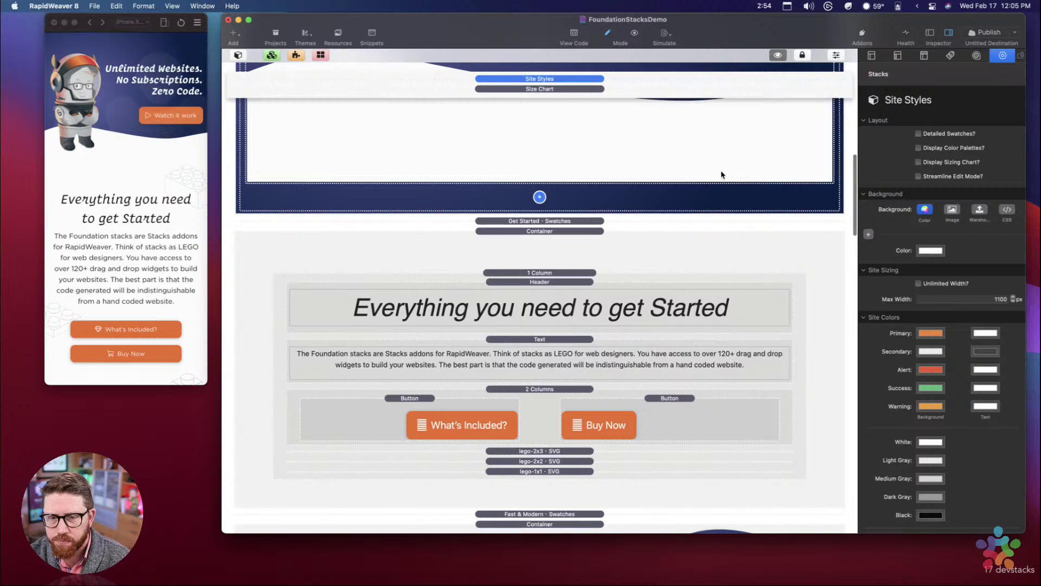
{"action": "scroll", "coordinate": [721, 175], "scroll_direction": "down", "scroll_amount": 15}
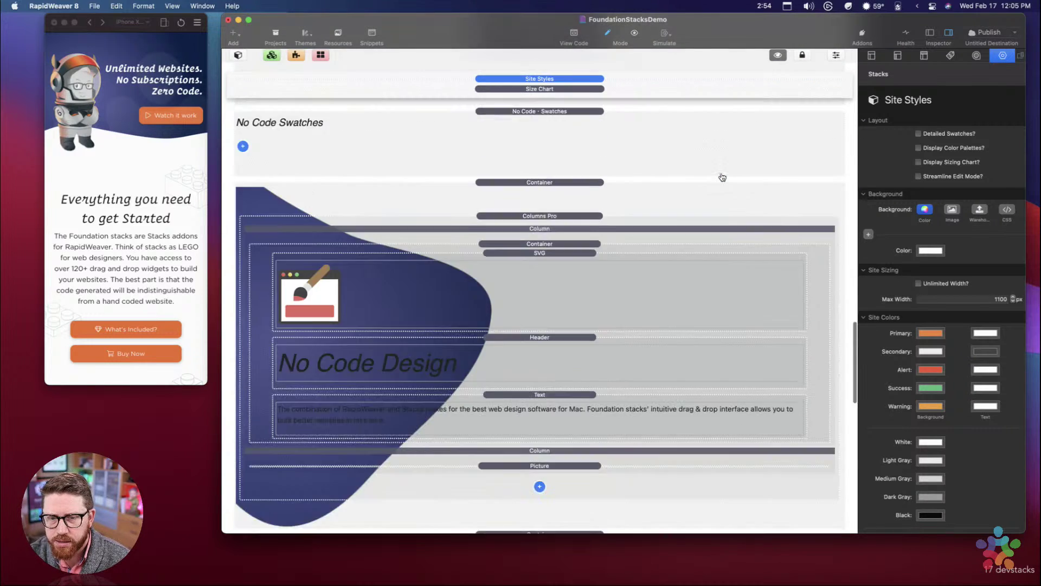
{"action": "scroll", "coordinate": [722, 176], "scroll_direction": "down", "scroll_amount": 10}
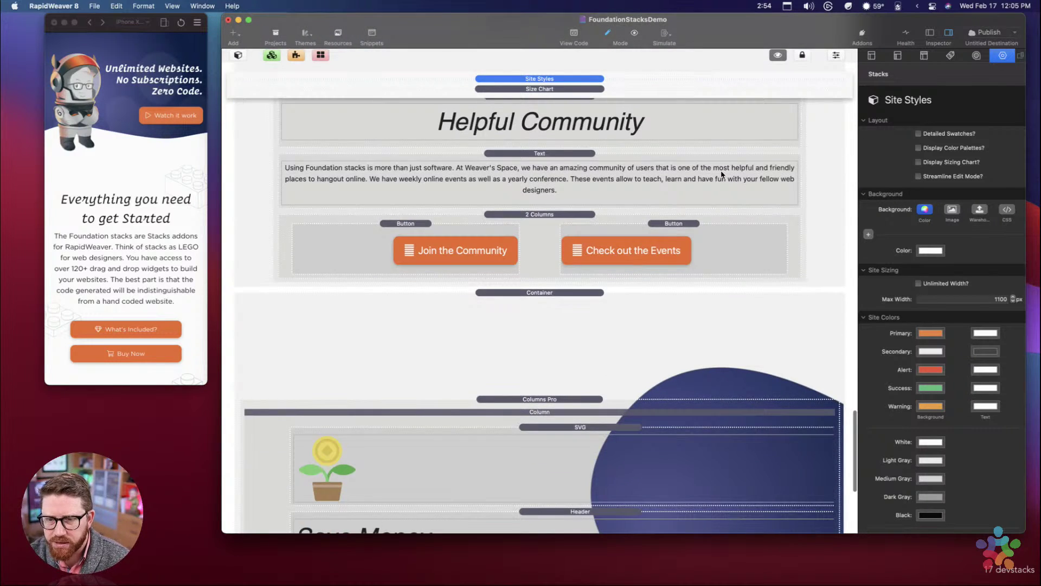
{"action": "scroll", "coordinate": [721, 175], "scroll_direction": "up", "scroll_amount": 10}
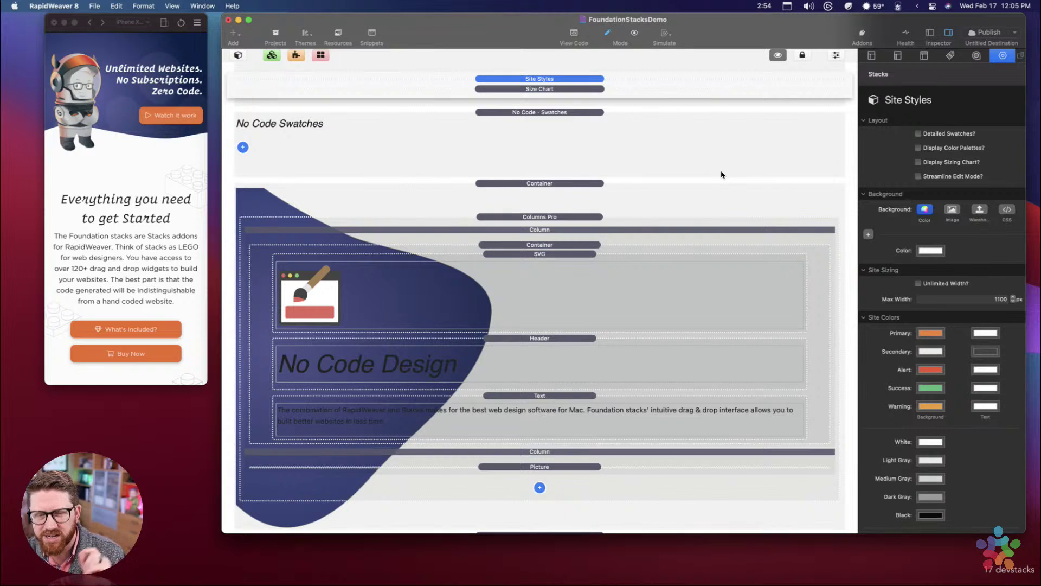
{"action": "scroll", "coordinate": [721, 174], "scroll_direction": "up", "scroll_amount": 10}
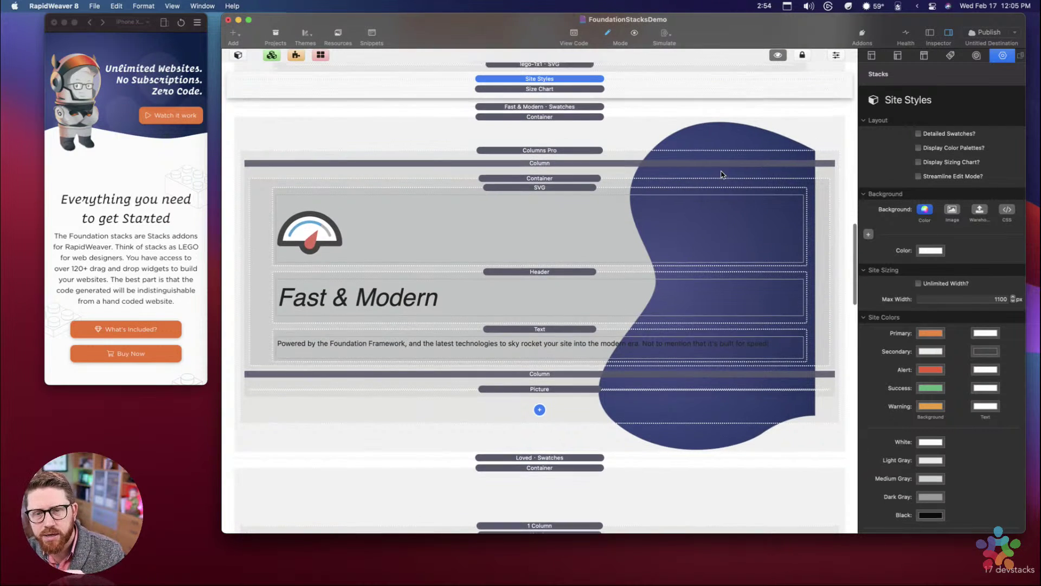
{"action": "scroll", "coordinate": [722, 175], "scroll_direction": "up", "scroll_amount": 5}
{"action": "scroll", "coordinate": [604, 261], "scroll_direction": "down", "scroll_amount": 3}
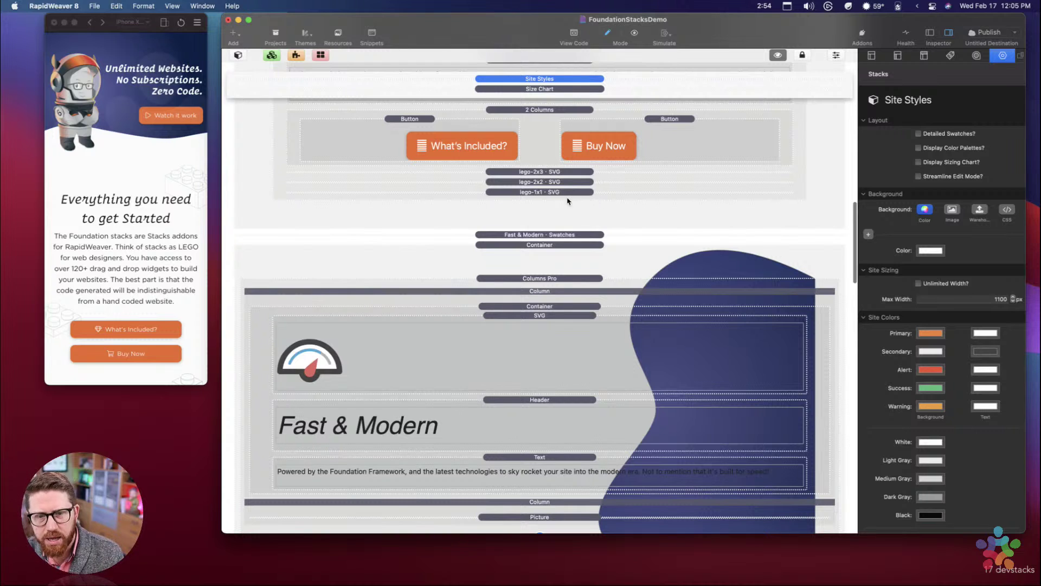
{"action": "scroll", "coordinate": [624, 271], "scroll_direction": "down", "scroll_amount": 5}
{"action": "scroll", "coordinate": [624, 271], "scroll_direction": "down", "scroll_amount": 15}
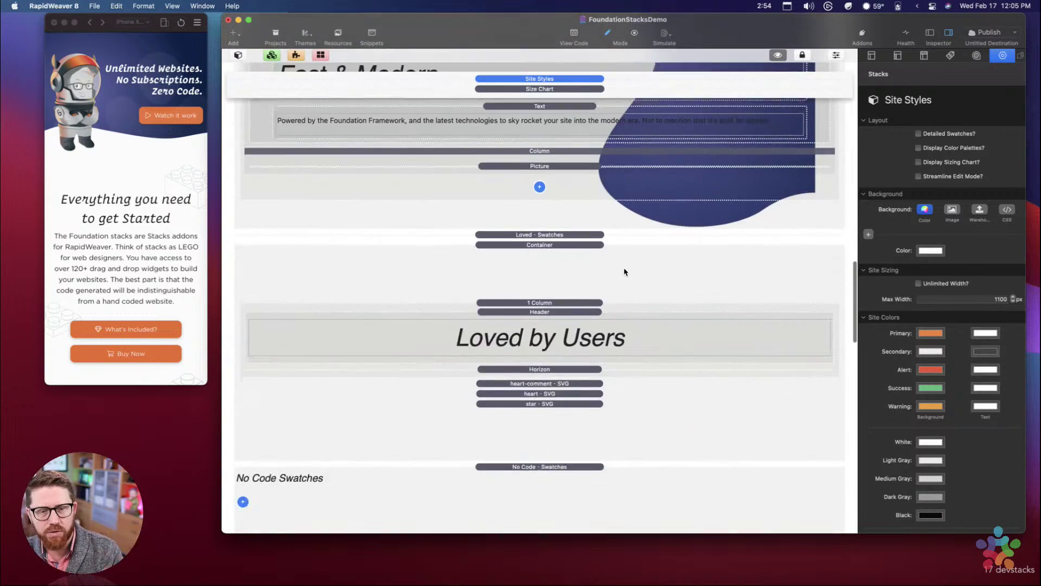
{"action": "scroll", "coordinate": [624, 272], "scroll_direction": "down", "scroll_amount": 6}
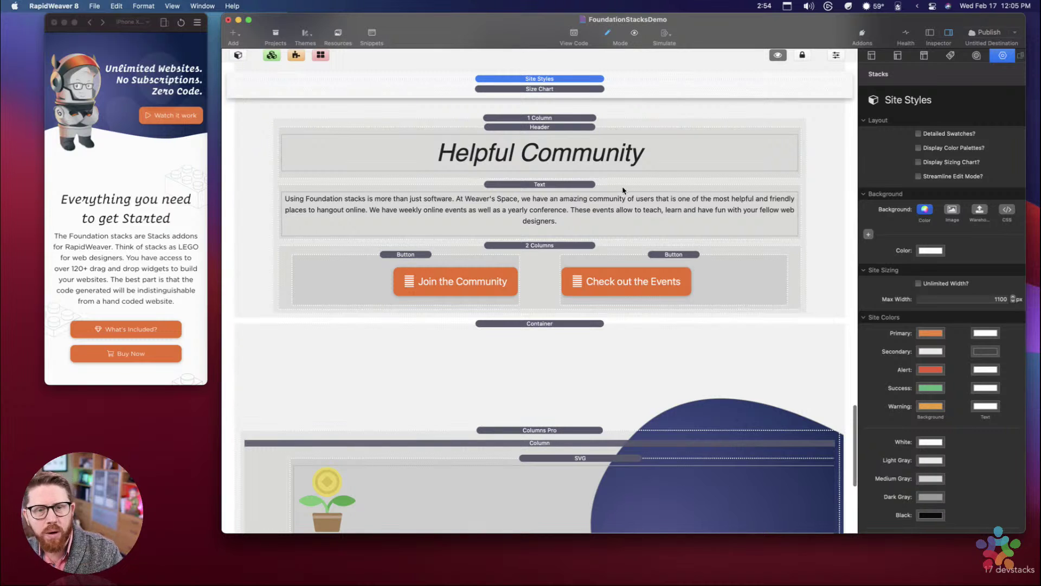
{"action": "scroll", "coordinate": [618, 159], "scroll_direction": "up", "scroll_amount": 20}
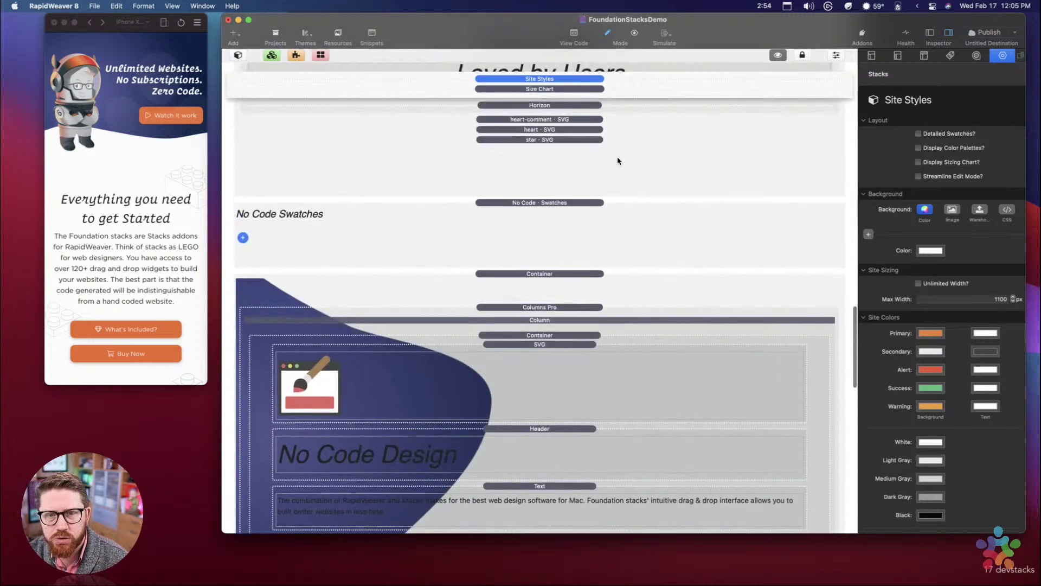
Step: Turn Streamline Edit Mode back on in Site Styles and return to the Get Started section
{"action": "scroll", "coordinate": [617, 160], "scroll_direction": "up", "scroll_amount": 10}
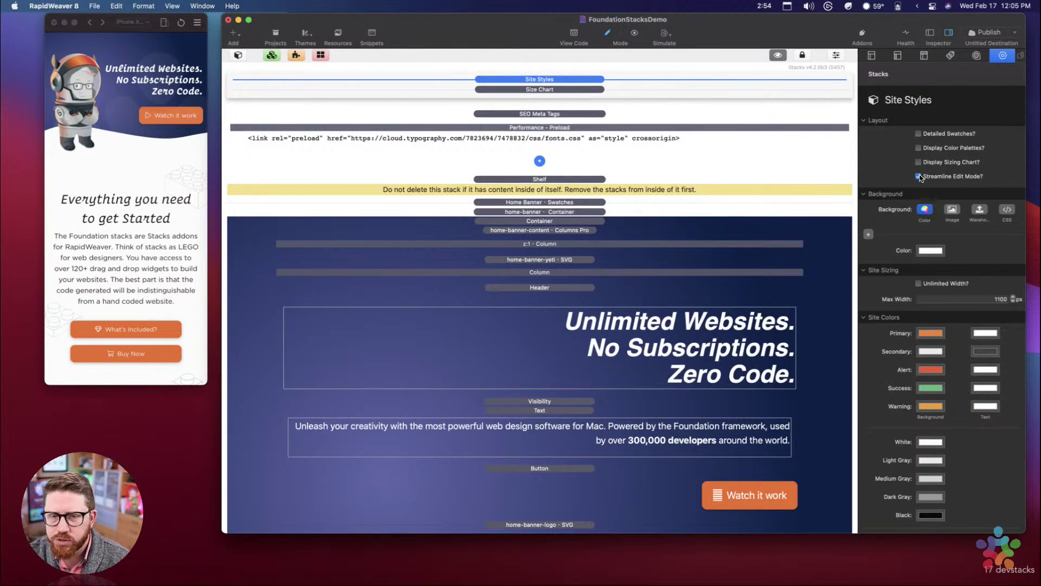
{"action": "scroll", "coordinate": [609, 233], "scroll_direction": "down", "scroll_amount": 10}
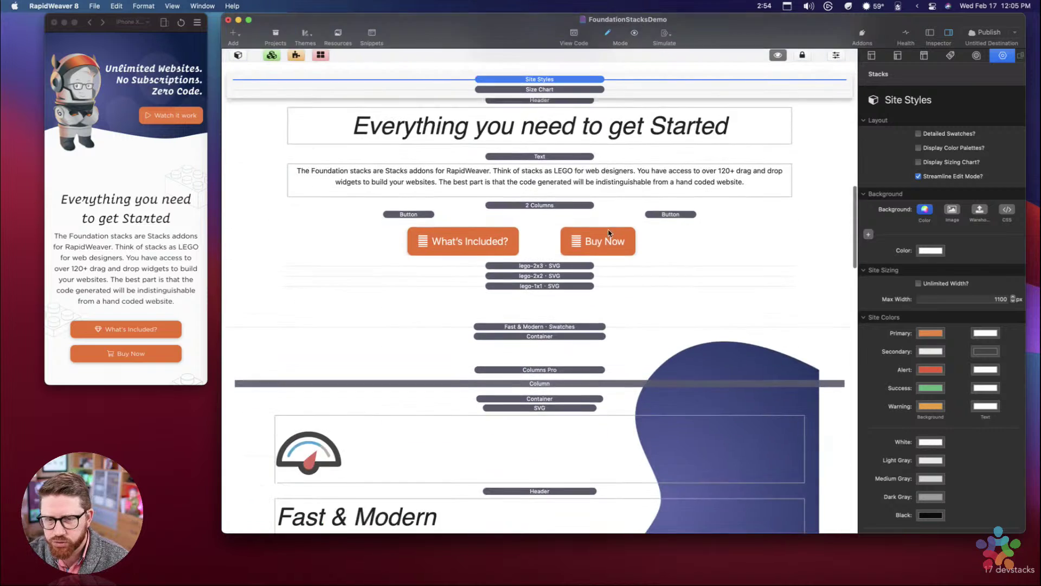
{"action": "scroll", "coordinate": [610, 233], "scroll_direction": "down", "scroll_amount": 3}
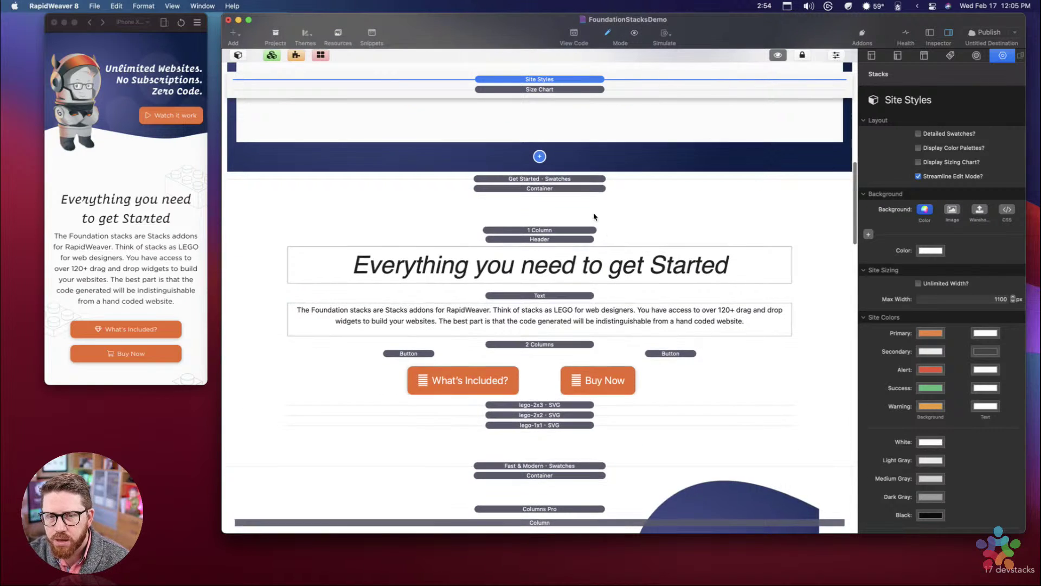
Step: Inspect the nesting of the Get Started section by selecting its Container, 1 Column and Header stacks
{"action": "left_click", "coordinate": [589, 196]}
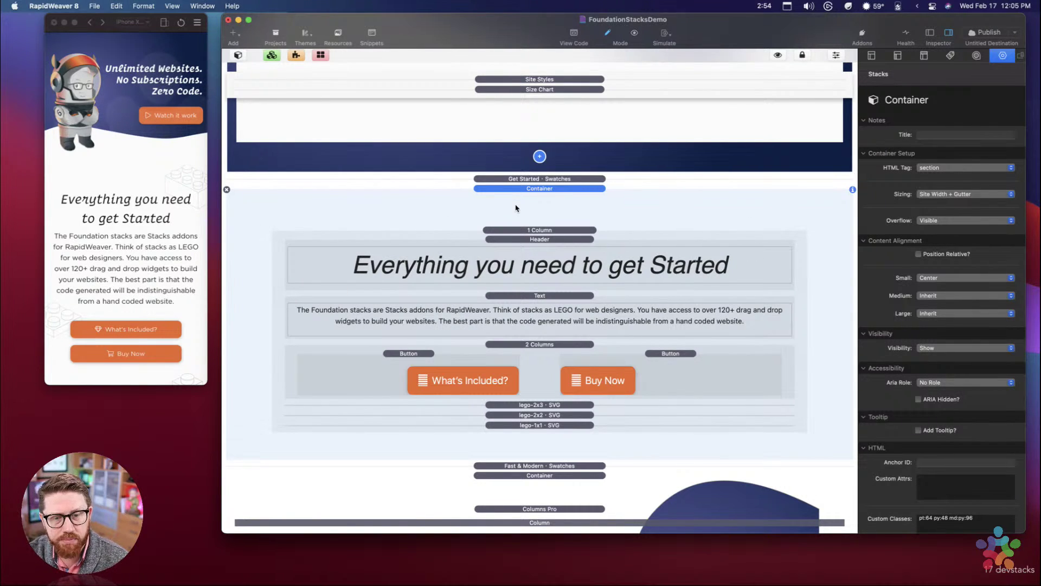
{"action": "left_click", "coordinate": [518, 230]}
{"action": "left_click", "coordinate": [531, 195]}
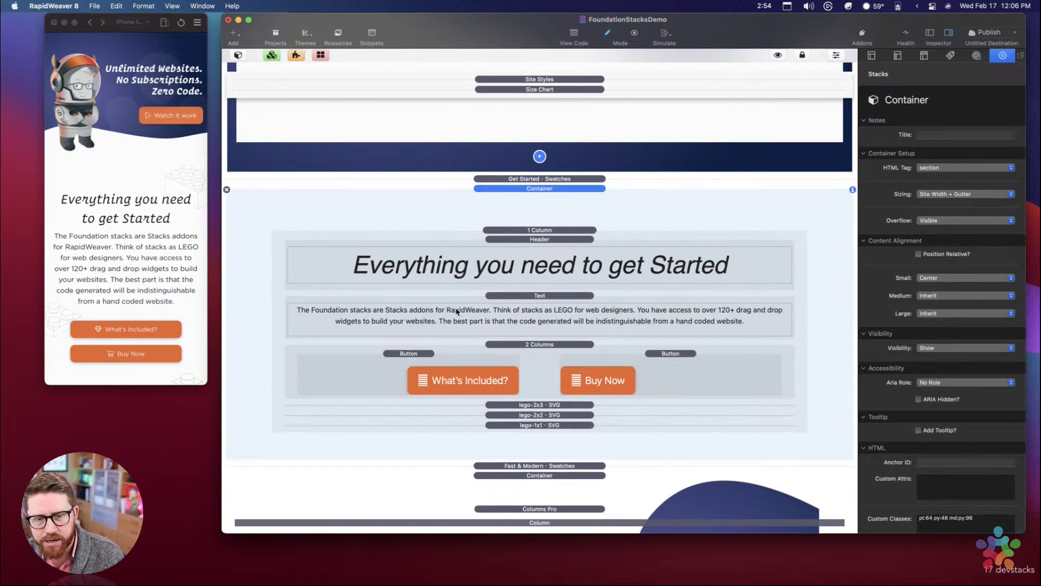
{"action": "left_click", "coordinate": [543, 242]}
{"action": "left_click", "coordinate": [544, 230]}
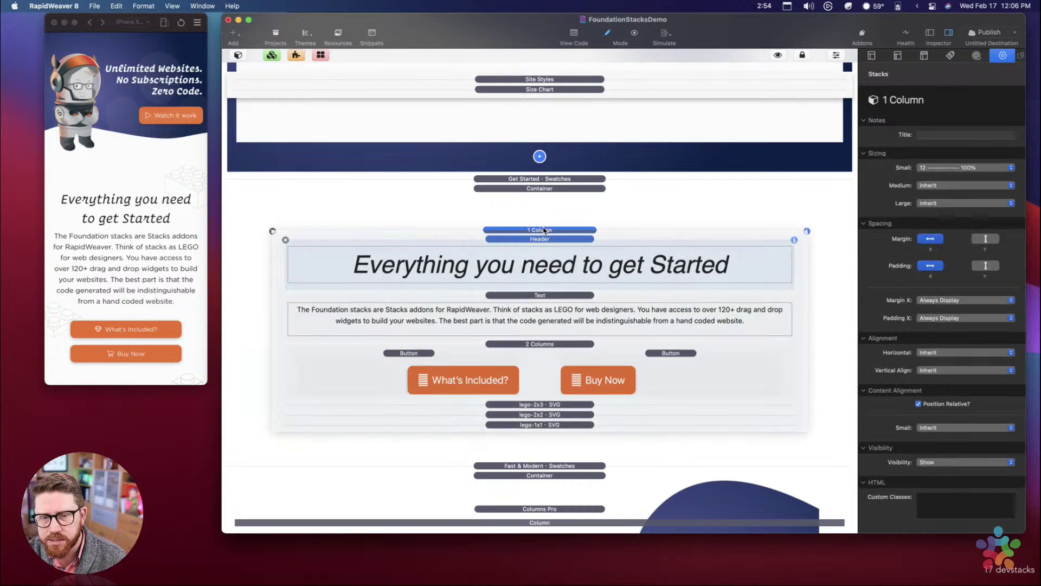
{"action": "left_click", "coordinate": [545, 208]}
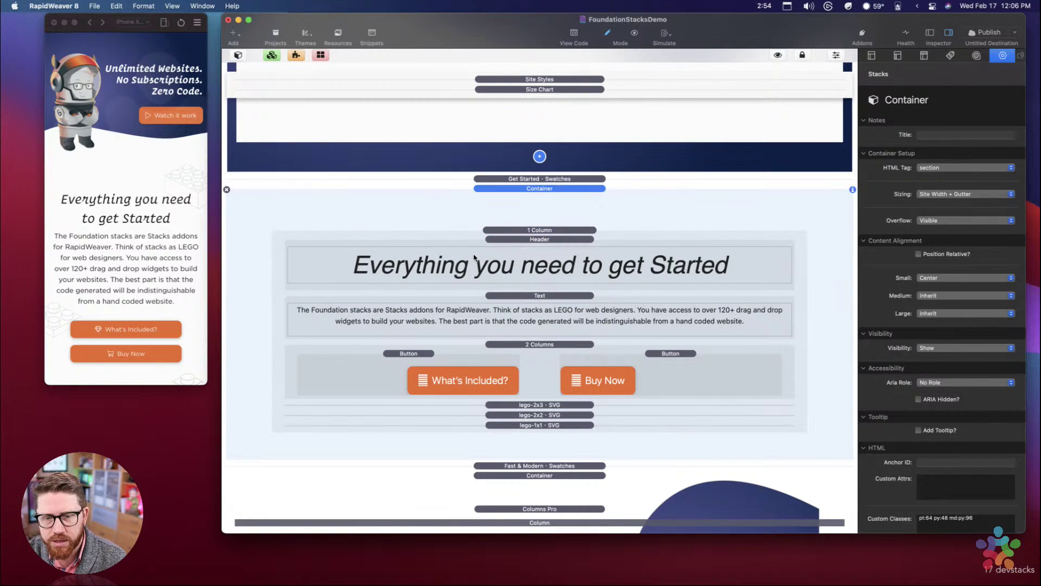
Step: Inspect the No Code section's Container and the settings of its Swatches stack
{"action": "scroll", "coordinate": [474, 257], "scroll_direction": "down", "scroll_amount": 15}
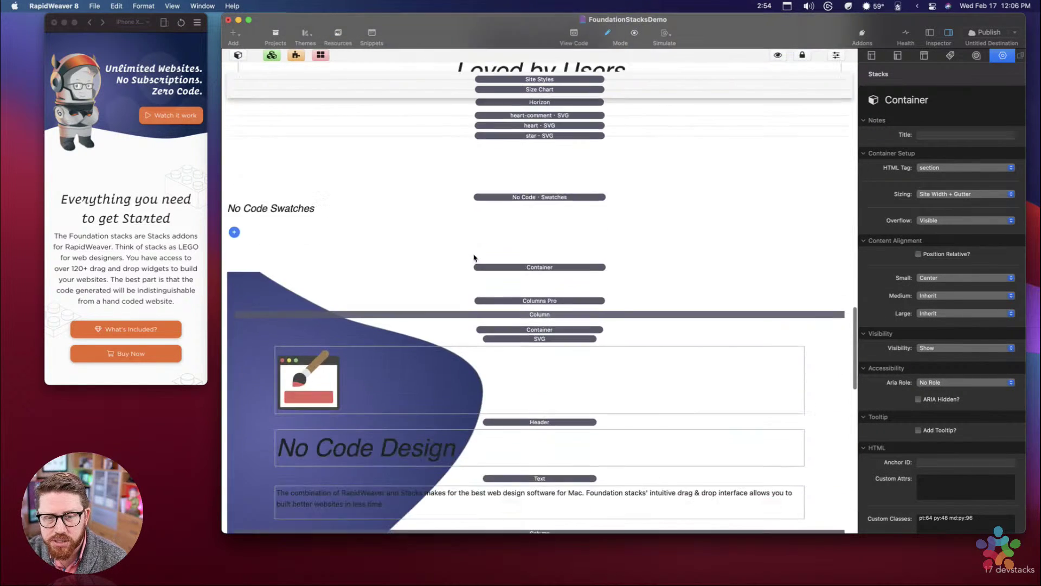
{"action": "scroll", "coordinate": [488, 206], "scroll_direction": "up", "scroll_amount": 5}
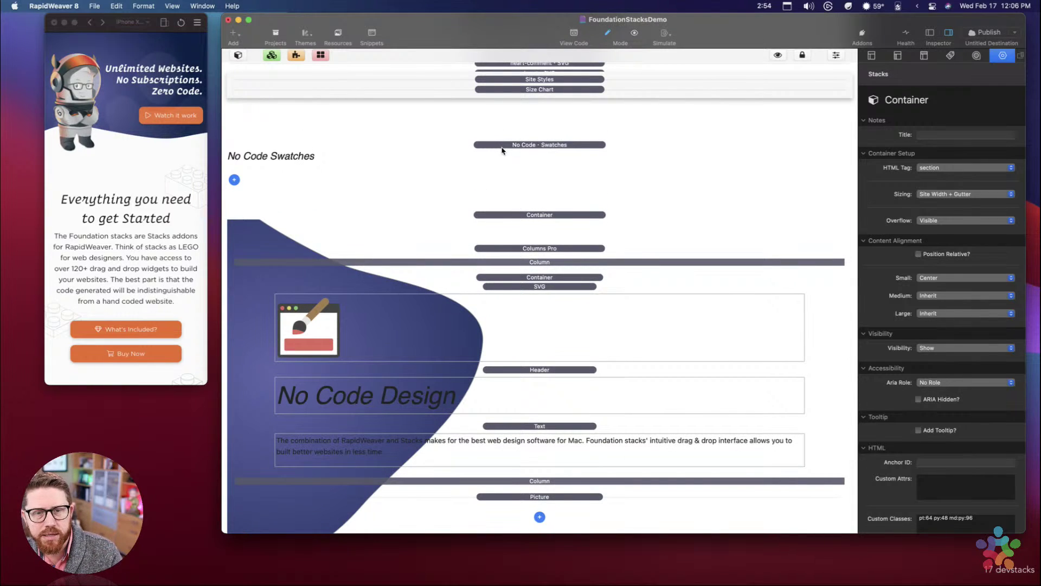
{"action": "scroll", "coordinate": [502, 151], "scroll_direction": "down", "scroll_amount": 5}
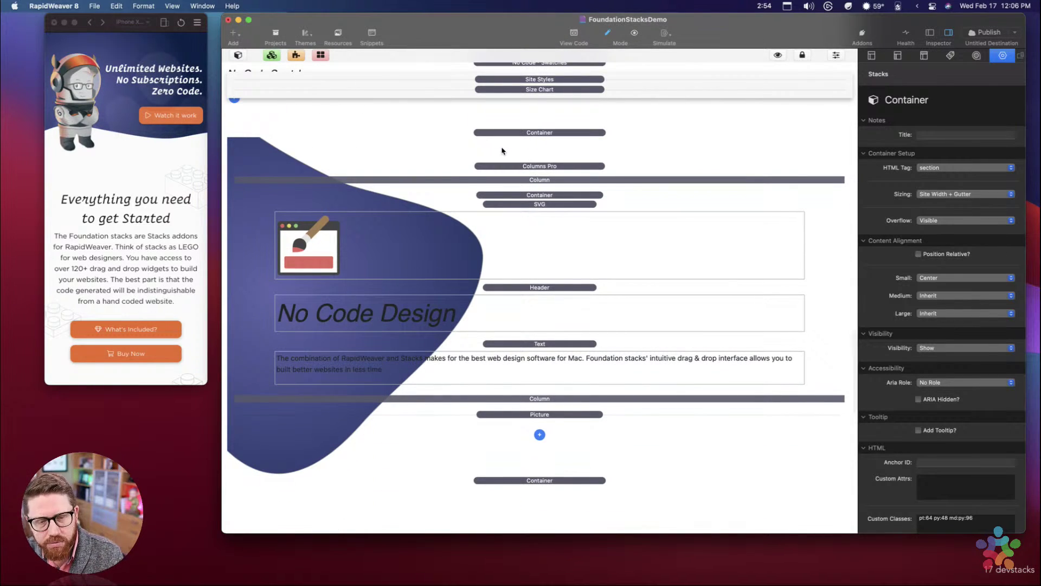
{"action": "scroll", "coordinate": [502, 151], "scroll_direction": "up", "scroll_amount": 4}
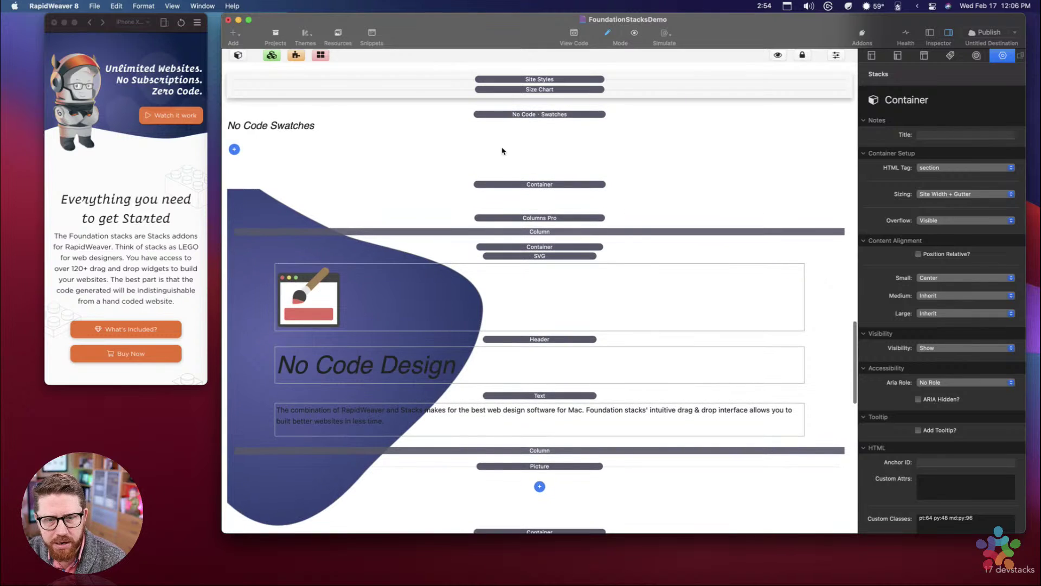
{"action": "left_click", "coordinate": [522, 185]}
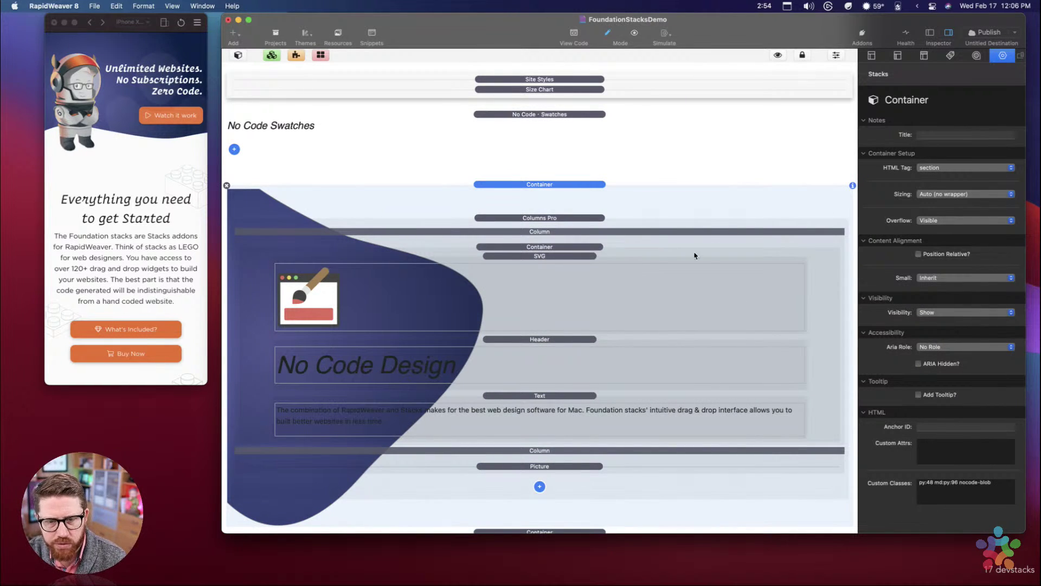
{"action": "left_click", "coordinate": [533, 143]}
Step: Return to the Get Started section and view the Site Styles stack's layout options
{"action": "scroll", "coordinate": [533, 143], "scroll_direction": "up", "scroll_amount": 5}
{"action": "scroll", "coordinate": [533, 142], "scroll_direction": "up", "scroll_amount": 15}
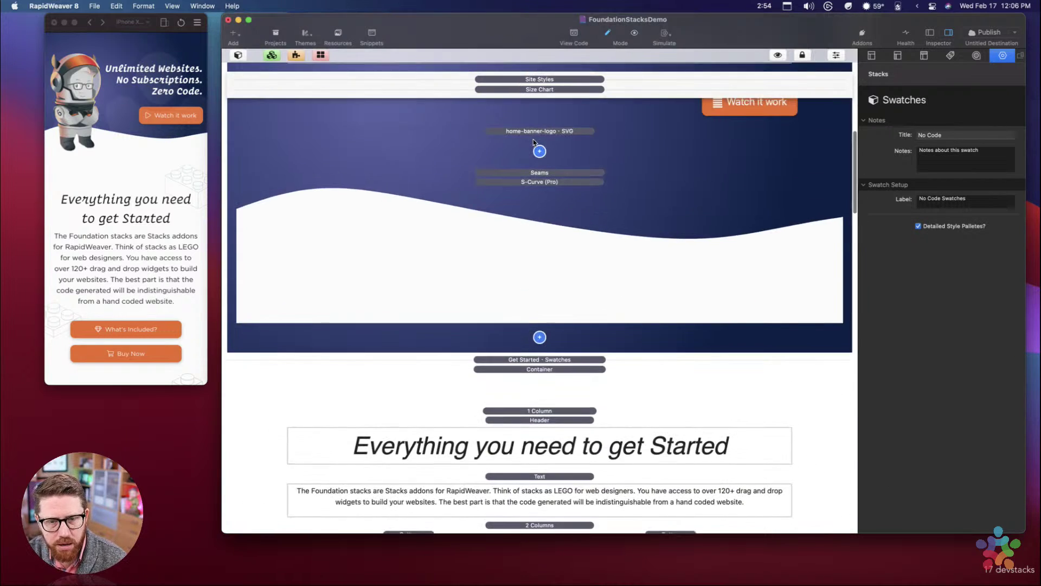
{"action": "scroll", "coordinate": [532, 139], "scroll_direction": "down", "scroll_amount": 6}
{"action": "scroll", "coordinate": [533, 139], "scroll_direction": "down", "scroll_amount": 3}
{"action": "scroll", "coordinate": [532, 139], "scroll_direction": "up", "scroll_amount": 3}
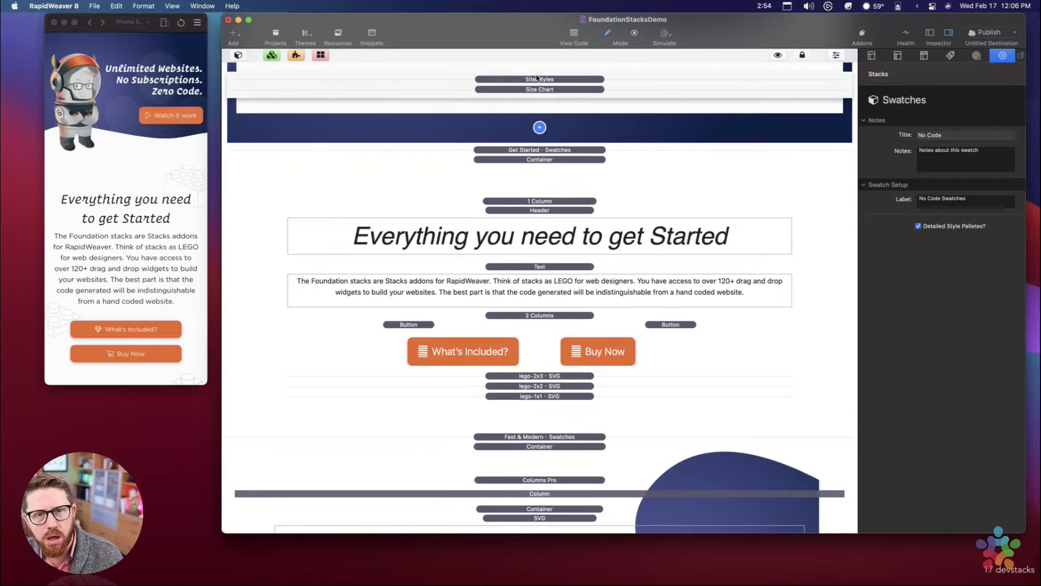
{"action": "left_click", "coordinate": [538, 79]}
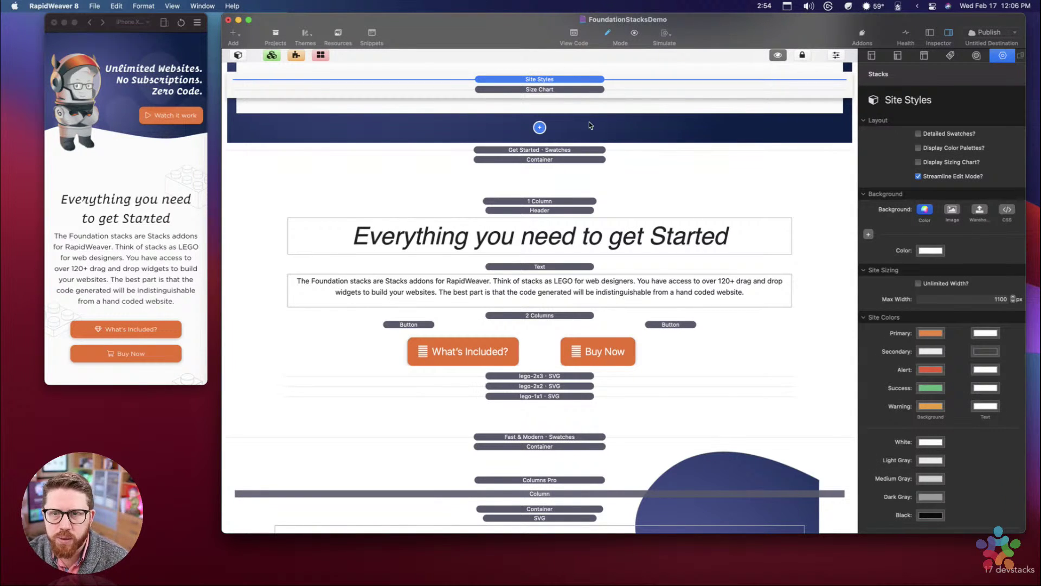
Step: Review the home banner and Get Started sections, and expand the Size Chart to view the Foundation 6 spacing scale
{"action": "scroll", "coordinate": [589, 141], "scroll_direction": "up", "scroll_amount": 5}
{"action": "scroll", "coordinate": [589, 145], "scroll_direction": "up", "scroll_amount": 10}
{"action": "scroll", "coordinate": [585, 173], "scroll_direction": "down", "scroll_amount": 8}
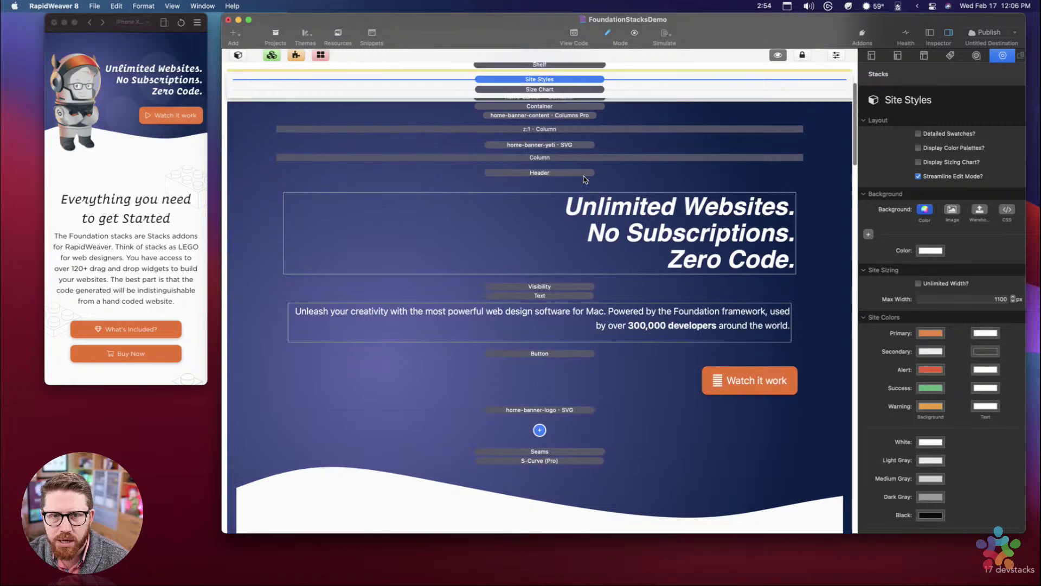
{"action": "scroll", "coordinate": [584, 179], "scroll_direction": "down", "scroll_amount": 2}
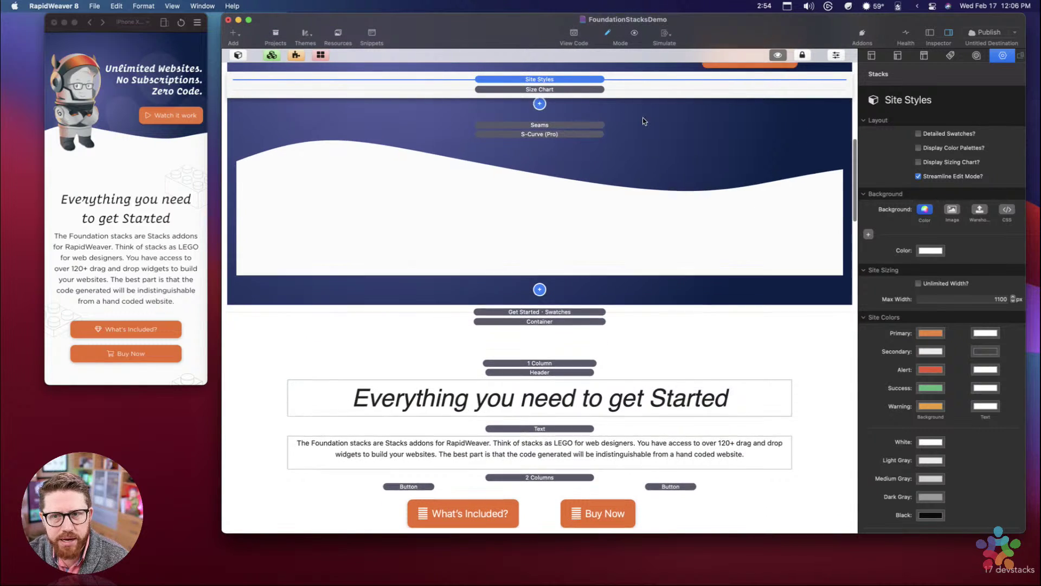
{"action": "scroll", "coordinate": [643, 117], "scroll_direction": "up", "scroll_amount": 10}
{"action": "scroll", "coordinate": [644, 120], "scroll_direction": "down", "scroll_amount": 8}
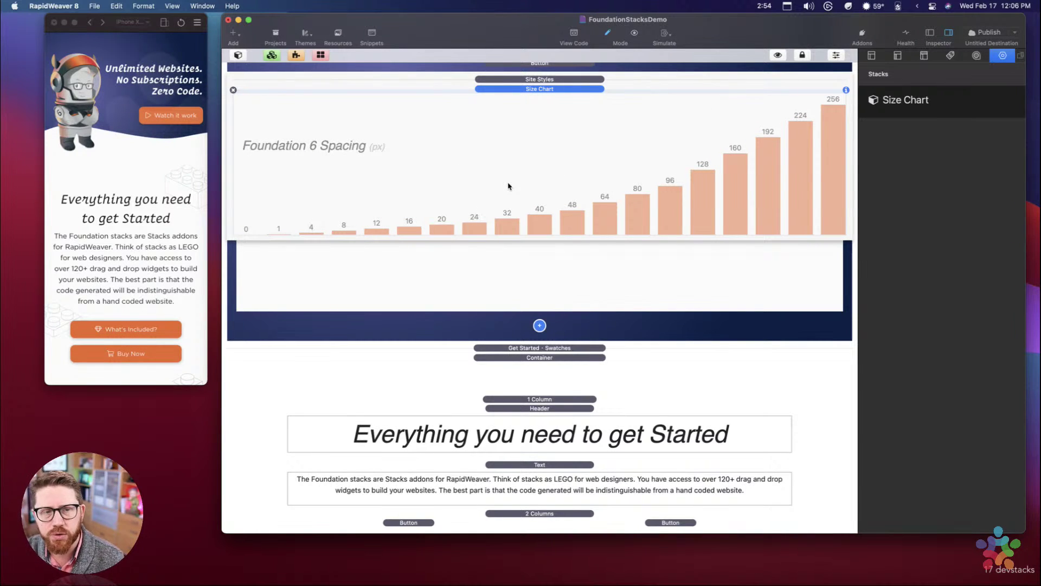
Step: Collapse and reopen the Size Chart in edit mode, and select the Site Styles stack
{"action": "double_click", "coordinate": [545, 92]}
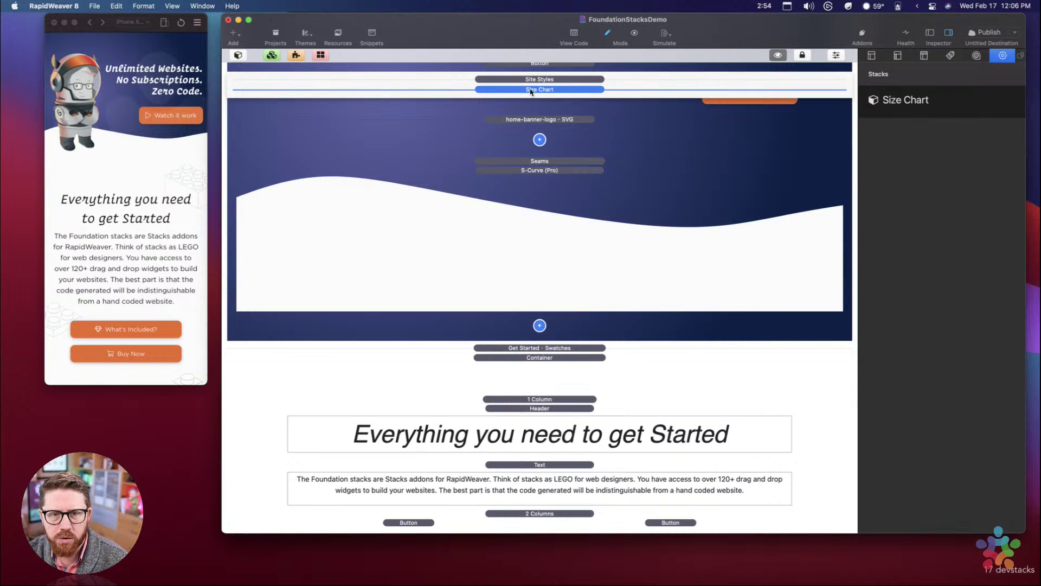
{"action": "double_click", "coordinate": [532, 90]}
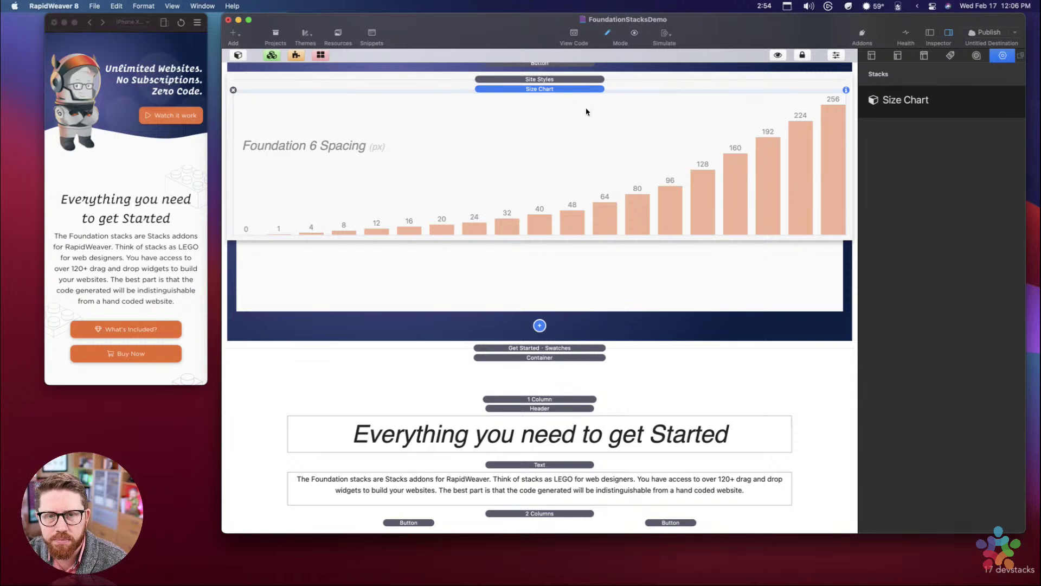
{"action": "left_click", "coordinate": [560, 79]}
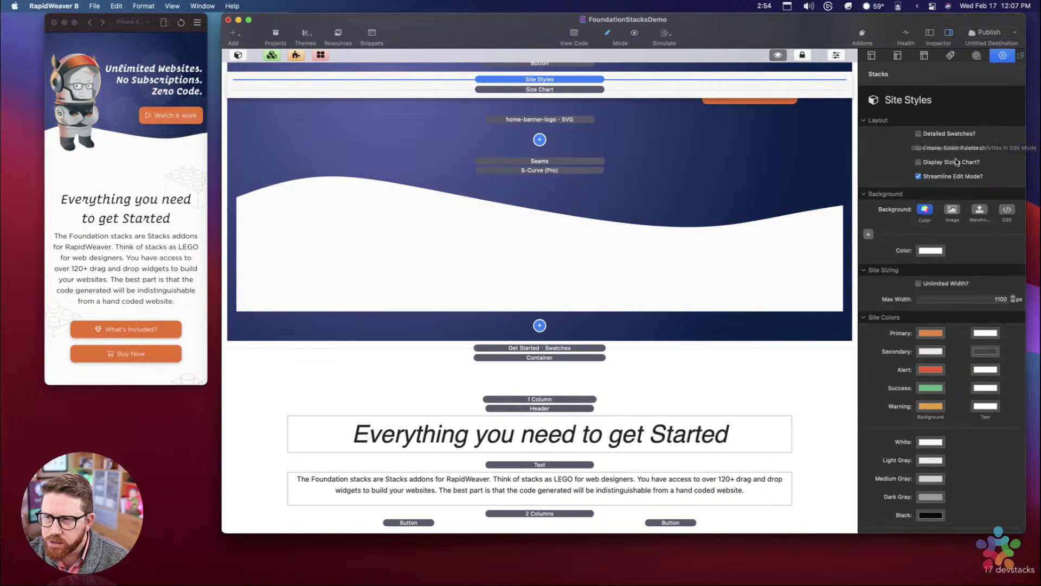
Step: Expand the Site Styles stack and try its Display Sizing Chart option, switching it on and back off
{"action": "left_click", "coordinate": [564, 79]}
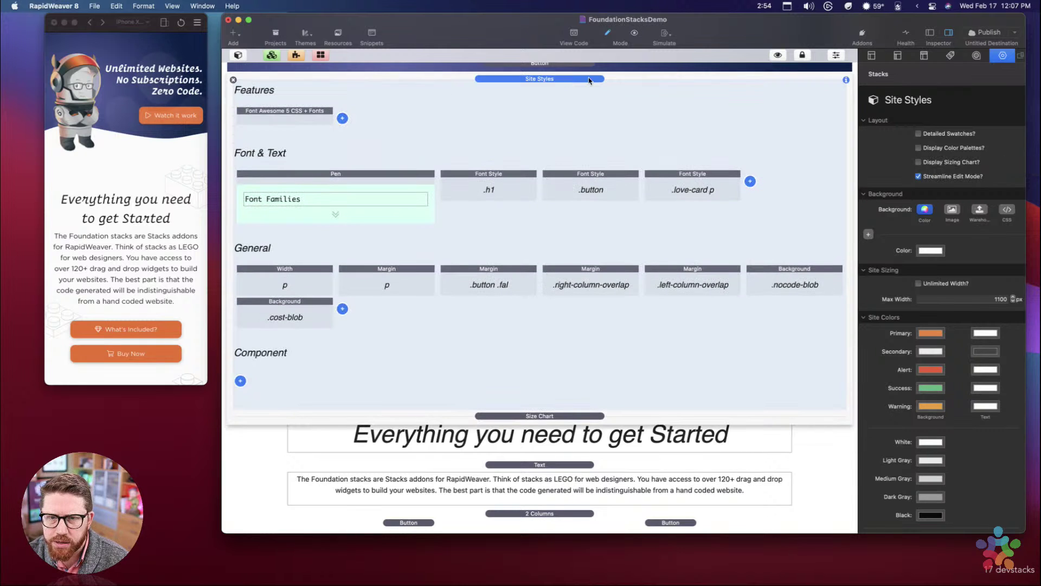
{"action": "left_click", "coordinate": [918, 162]}
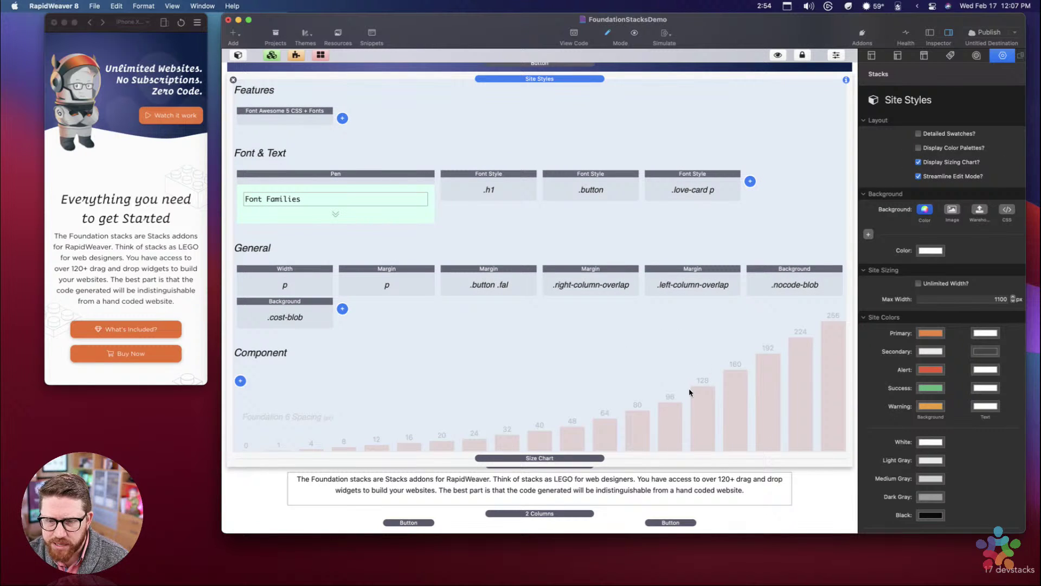
{"action": "left_click", "coordinate": [918, 162]}
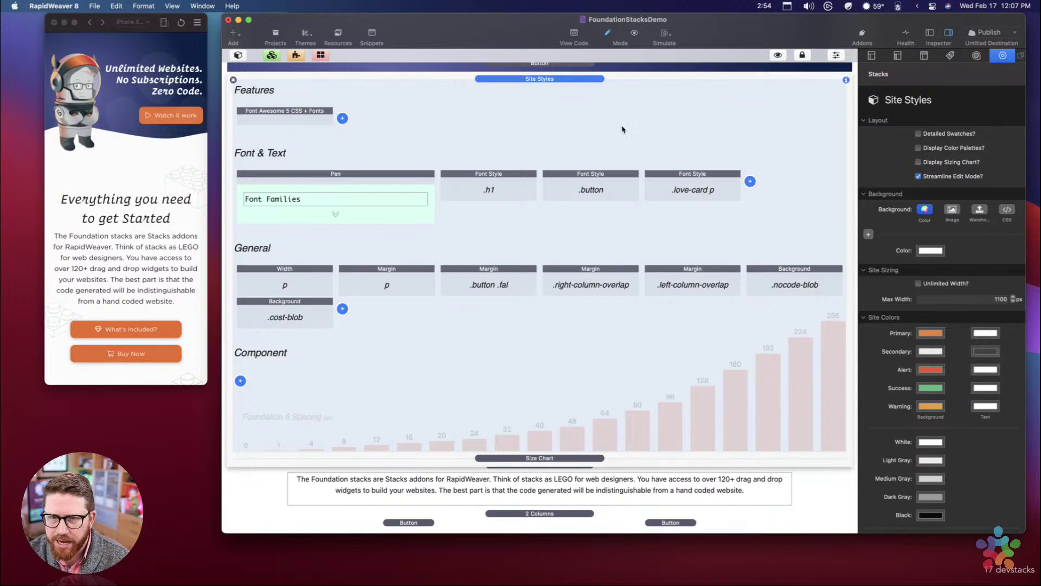
Step: Try the Display Color Palettes option in Site Styles, review the component and text color swatches, and switch it back off
{"action": "left_click", "coordinate": [918, 147]}
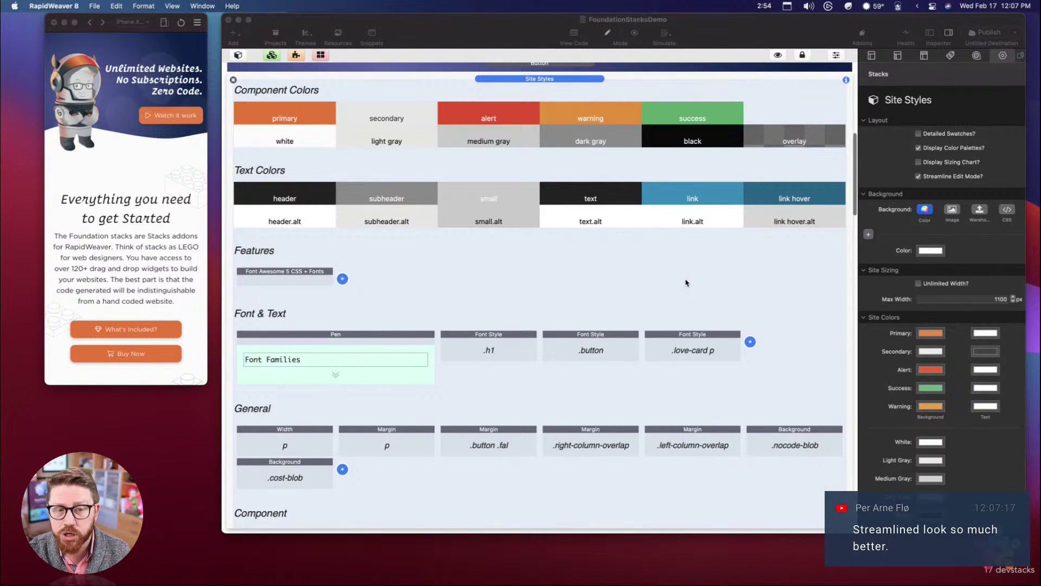
{"action": "scroll", "coordinate": [686, 282], "scroll_direction": "down", "scroll_amount": 1}
{"action": "scroll", "coordinate": [686, 283], "scroll_direction": "down", "scroll_amount": 3}
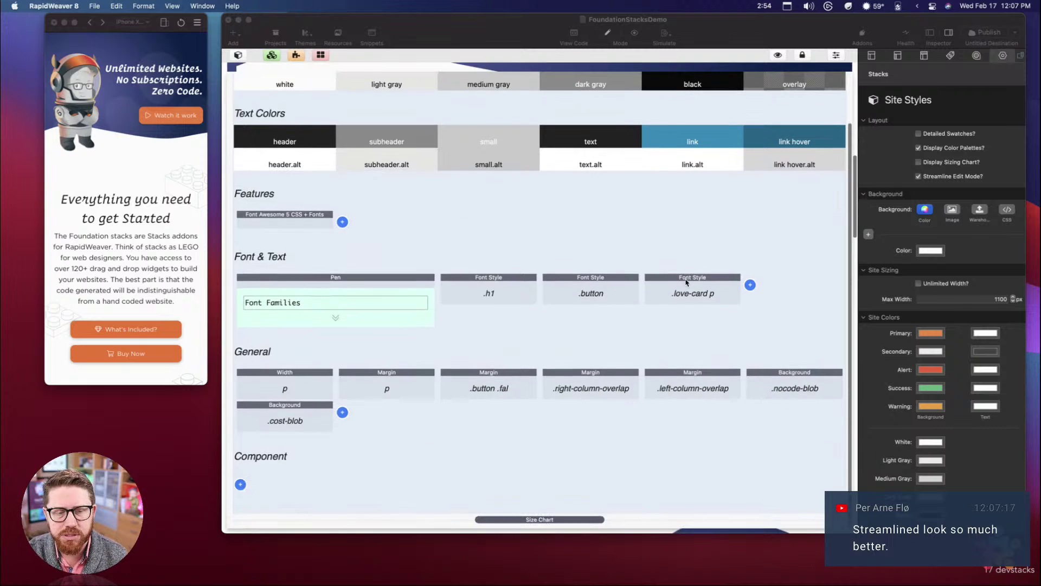
{"action": "scroll", "coordinate": [686, 283], "scroll_direction": "up", "scroll_amount": 3}
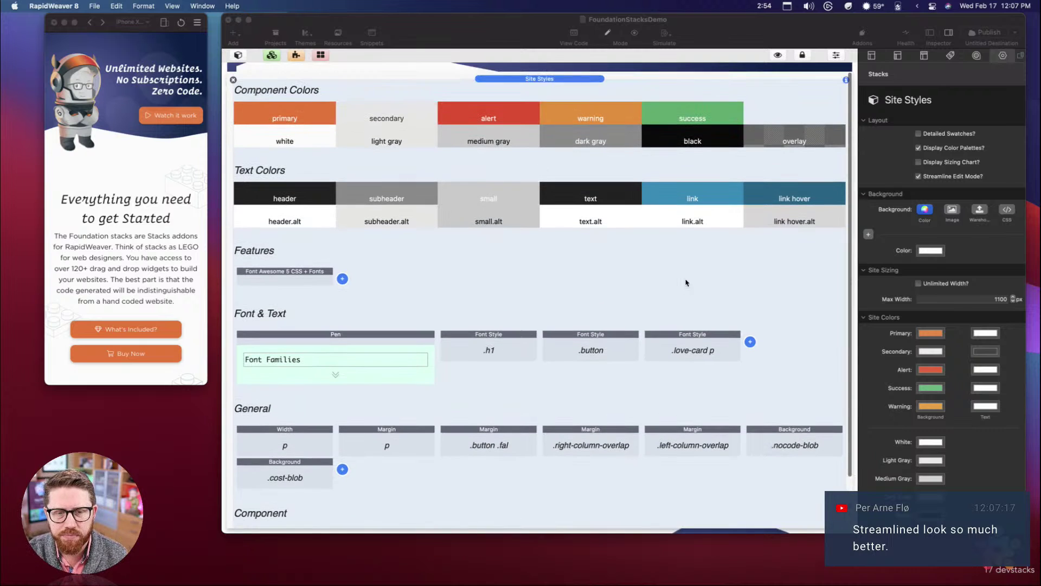
{"action": "left_click", "coordinate": [919, 148]}
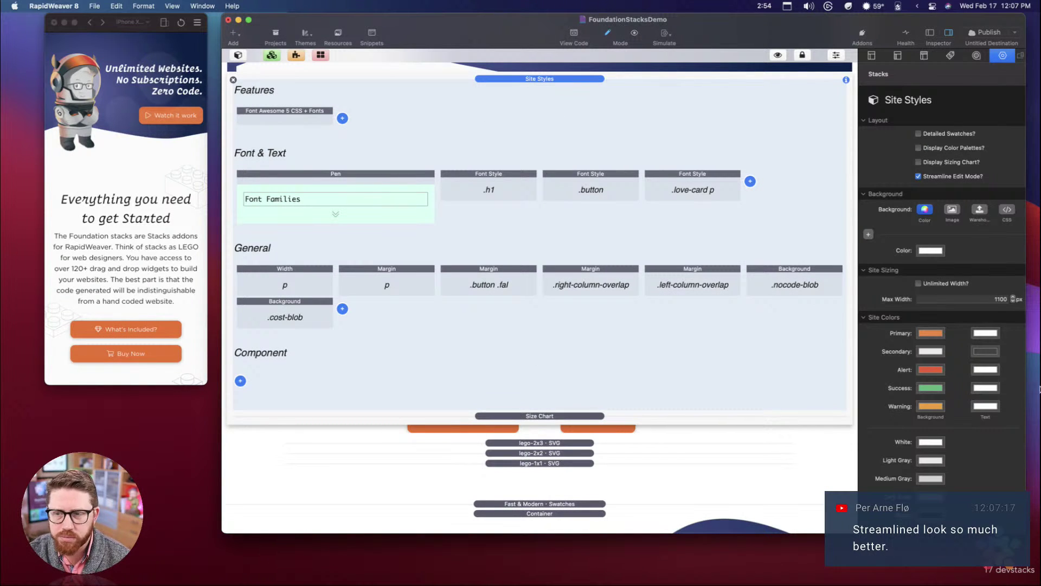
Step: Review the Site Styles background, sizing and color settings, and collapse the stack in edit mode
{"action": "scroll", "coordinate": [950, 385], "scroll_direction": "down", "scroll_amount": 5}
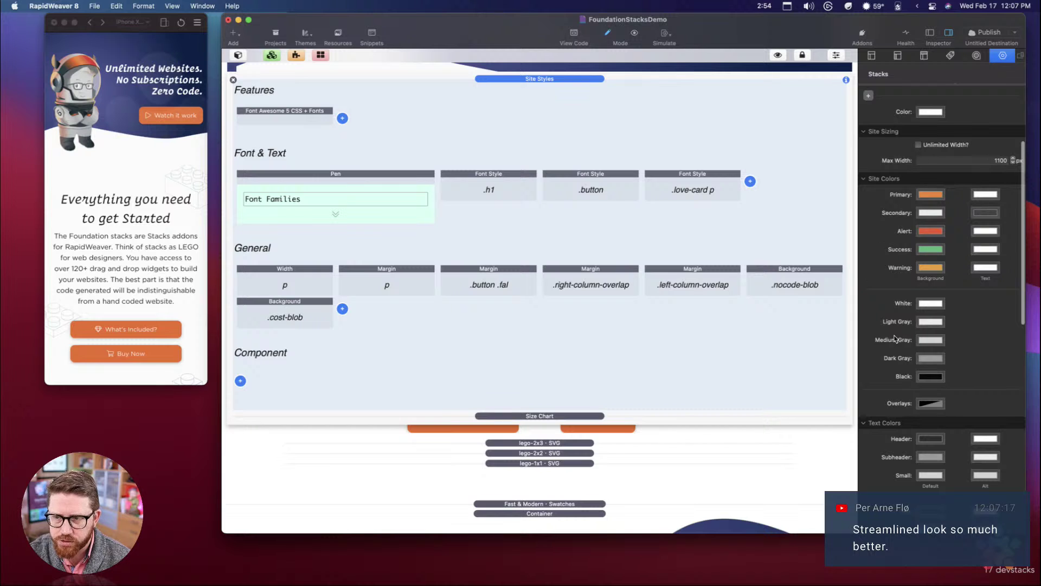
{"action": "scroll", "coordinate": [952, 253], "scroll_direction": "up", "scroll_amount": 5}
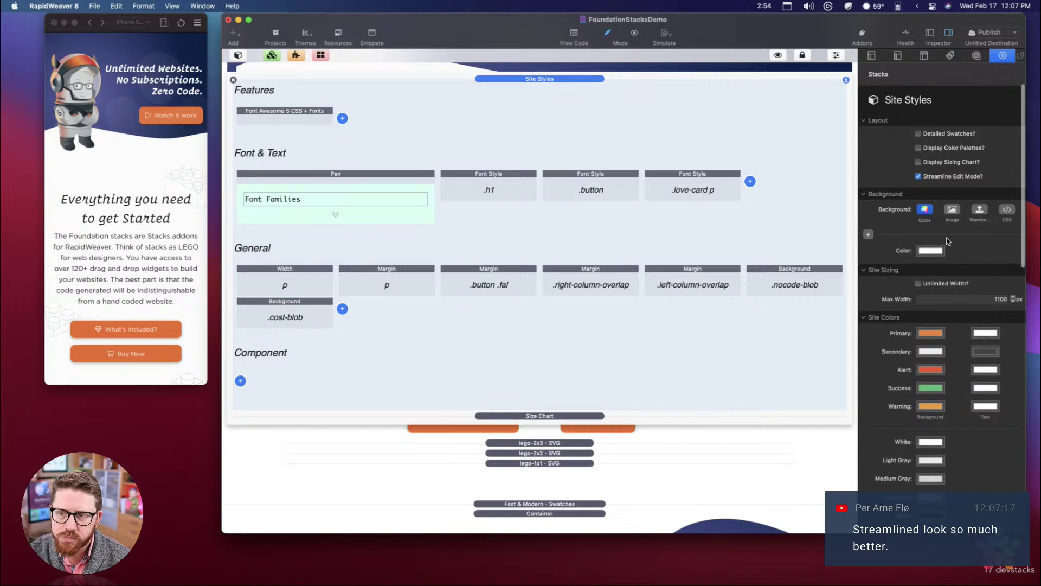
{"action": "left_click", "coordinate": [524, 81]}
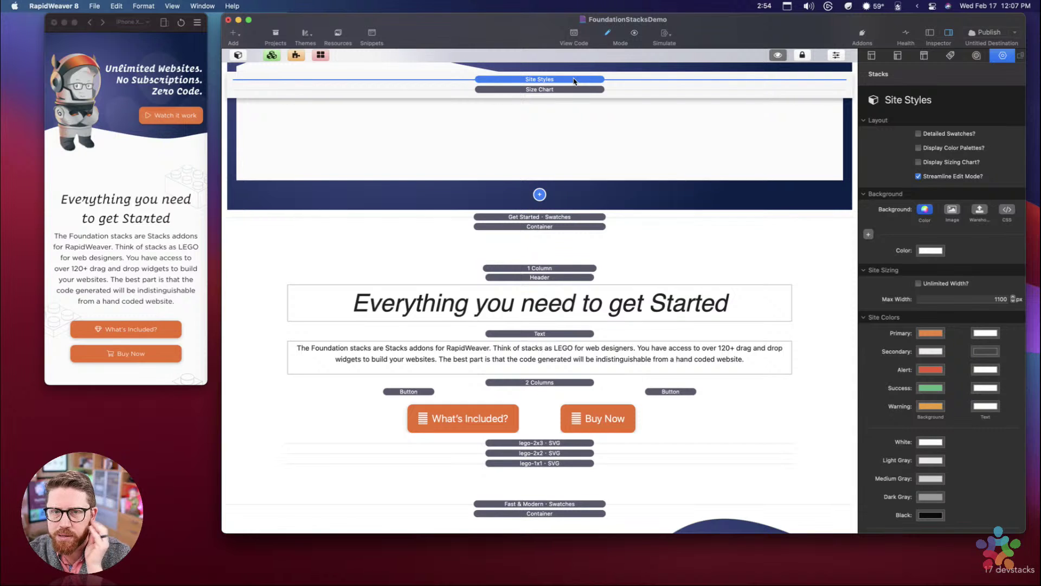
Step: Review the page sections from the home banner to No Code Design, selecting the No Code Swatches stack along the way
{"action": "scroll", "coordinate": [570, 120], "scroll_direction": "down", "scroll_amount": 4}
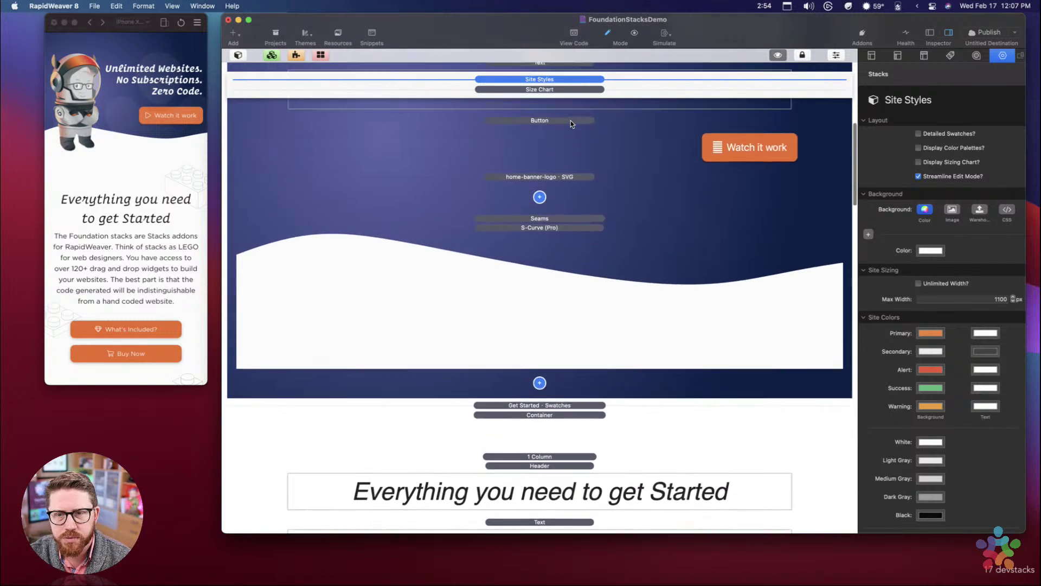
{"action": "scroll", "coordinate": [569, 141], "scroll_direction": "down", "scroll_amount": 5}
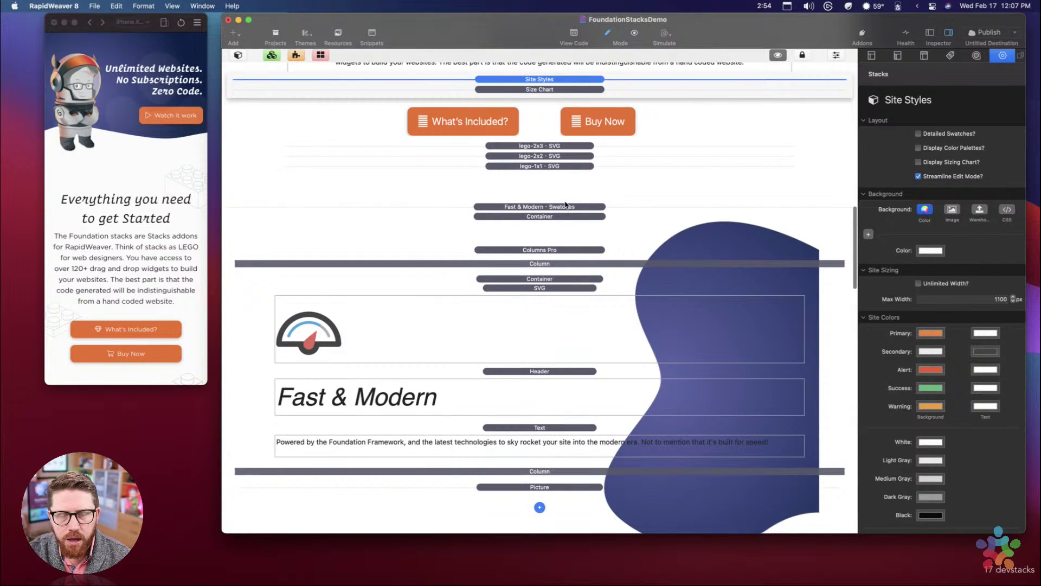
{"action": "scroll", "coordinate": [503, 166], "scroll_direction": "down", "scroll_amount": 5}
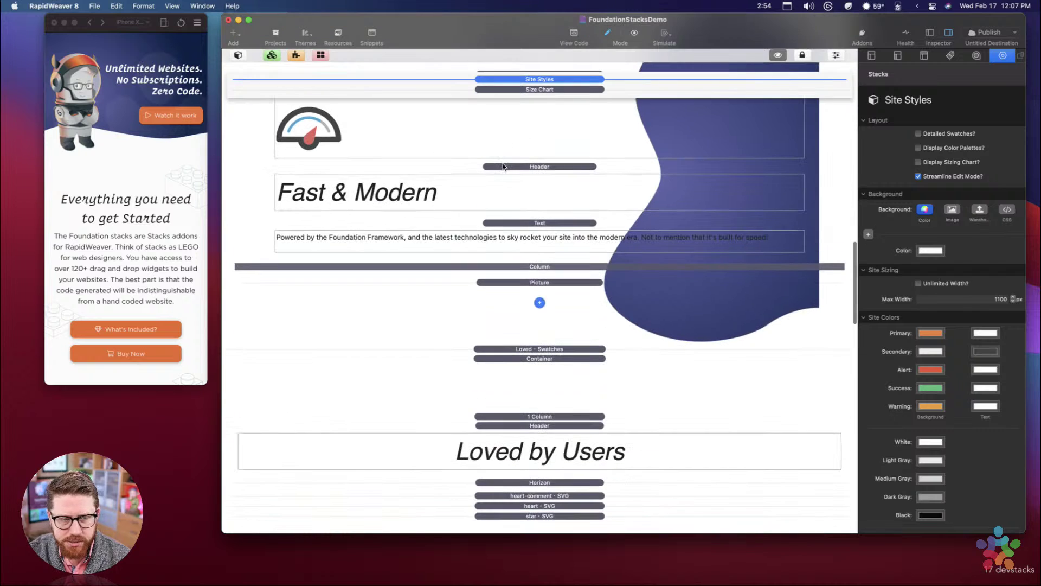
{"action": "scroll", "coordinate": [515, 294], "scroll_direction": "down", "scroll_amount": 8}
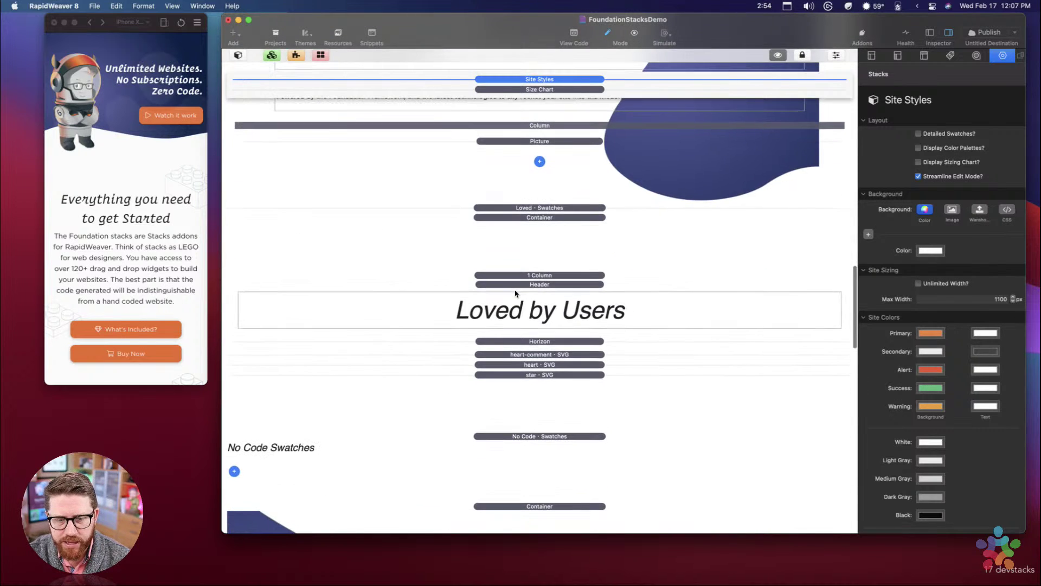
{"action": "left_click", "coordinate": [522, 259]}
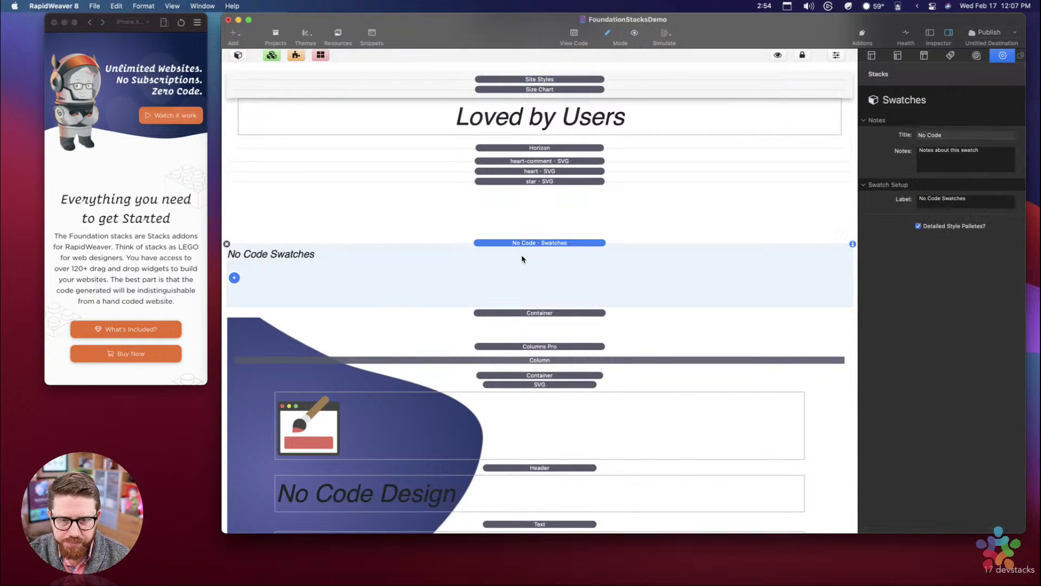
{"action": "scroll", "coordinate": [518, 295], "scroll_direction": "down", "scroll_amount": 2}
{"action": "scroll", "coordinate": [518, 291], "scroll_direction": "up", "scroll_amount": 4}
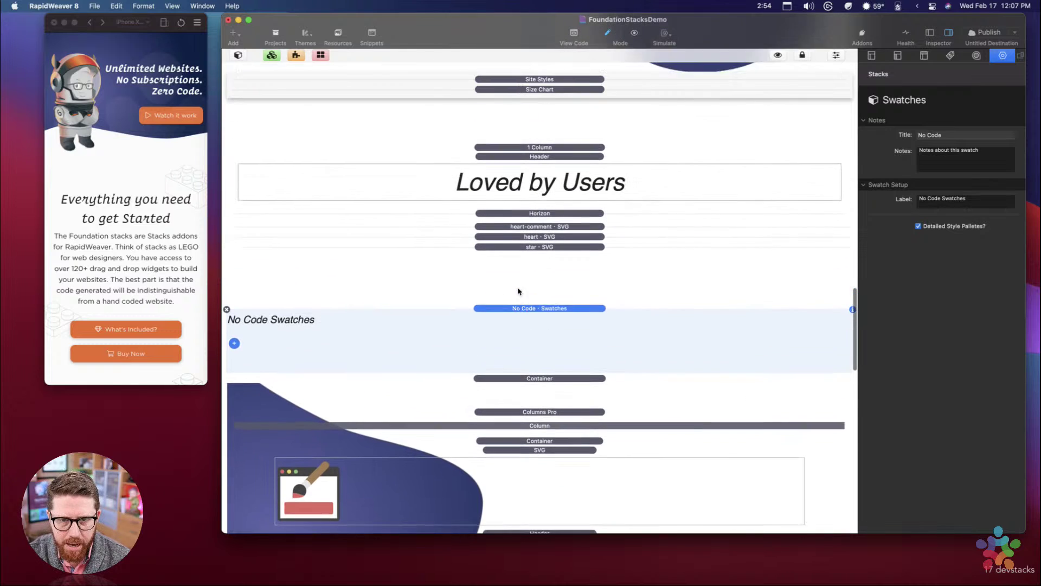
{"action": "scroll", "coordinate": [522, 263], "scroll_direction": "up", "scroll_amount": 15}
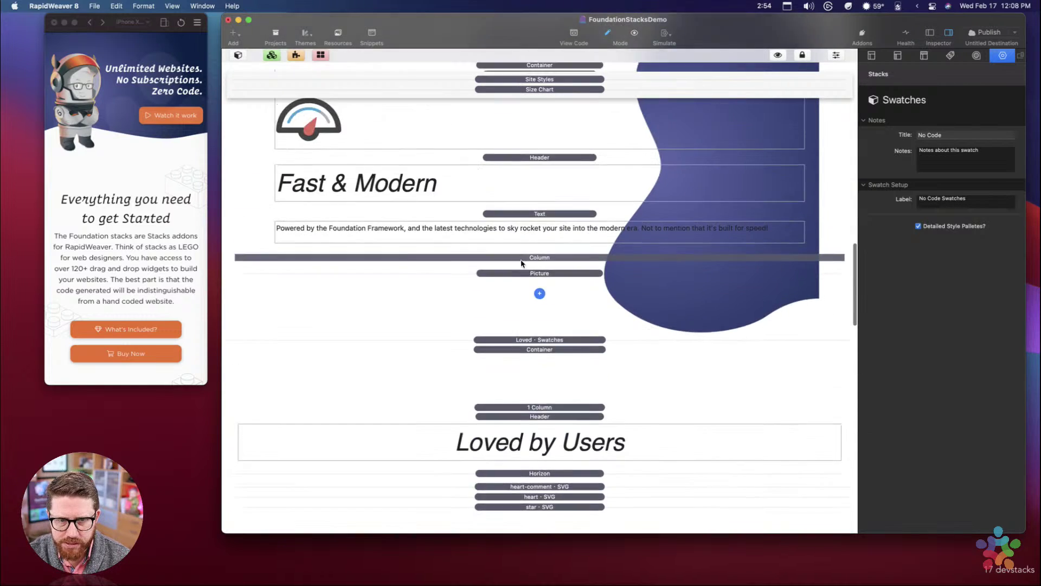
{"action": "scroll", "coordinate": [521, 263], "scroll_direction": "up", "scroll_amount": 3}
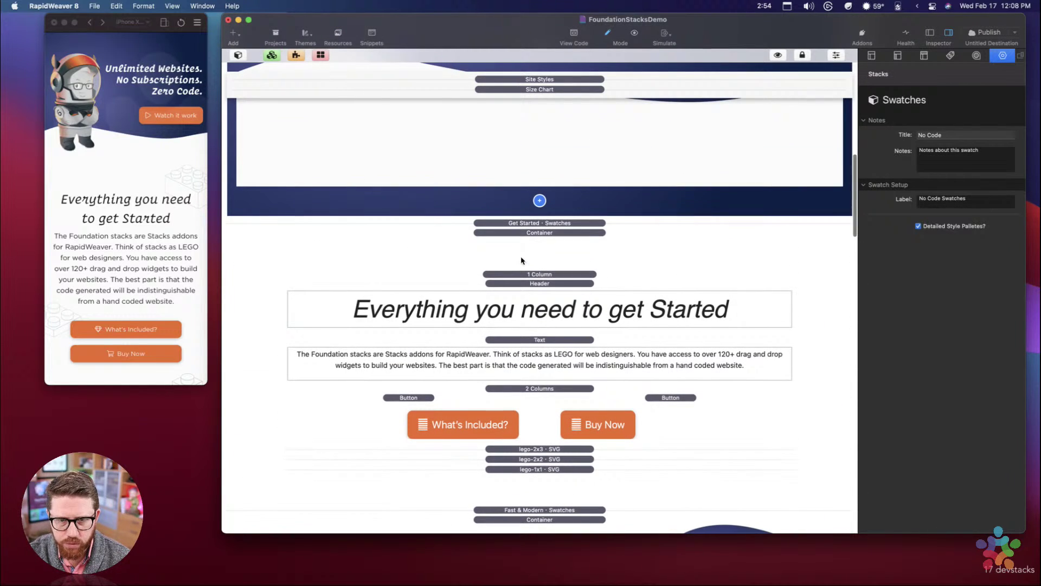
Step: Expand the Get Started Swatches and examine the class selector of the lego-2x3 svg Width swatch
{"action": "left_click", "coordinate": [518, 223]}
{"action": "left_click", "coordinate": [364, 303]}
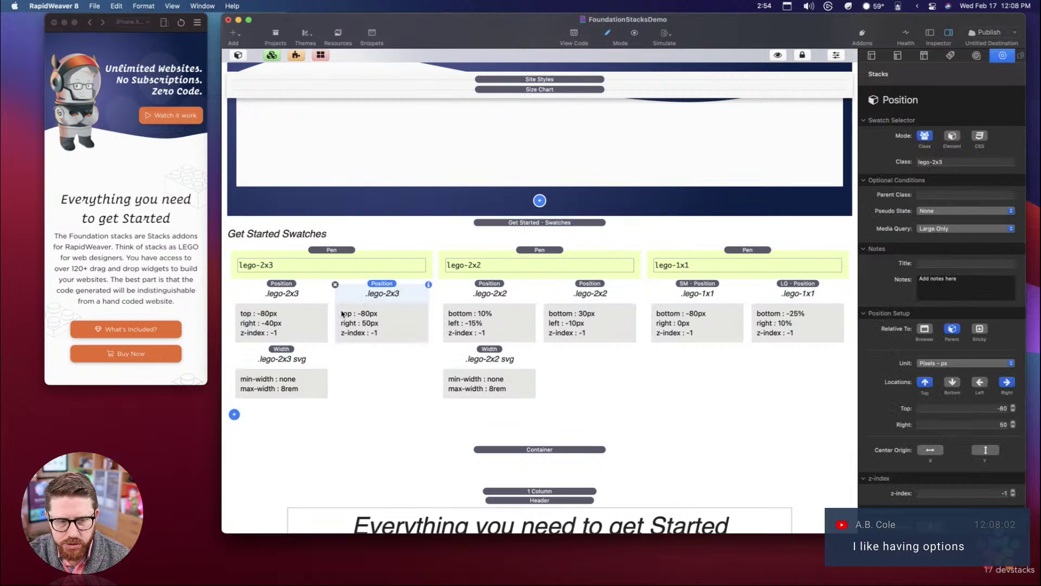
{"action": "left_click", "coordinate": [270, 374]}
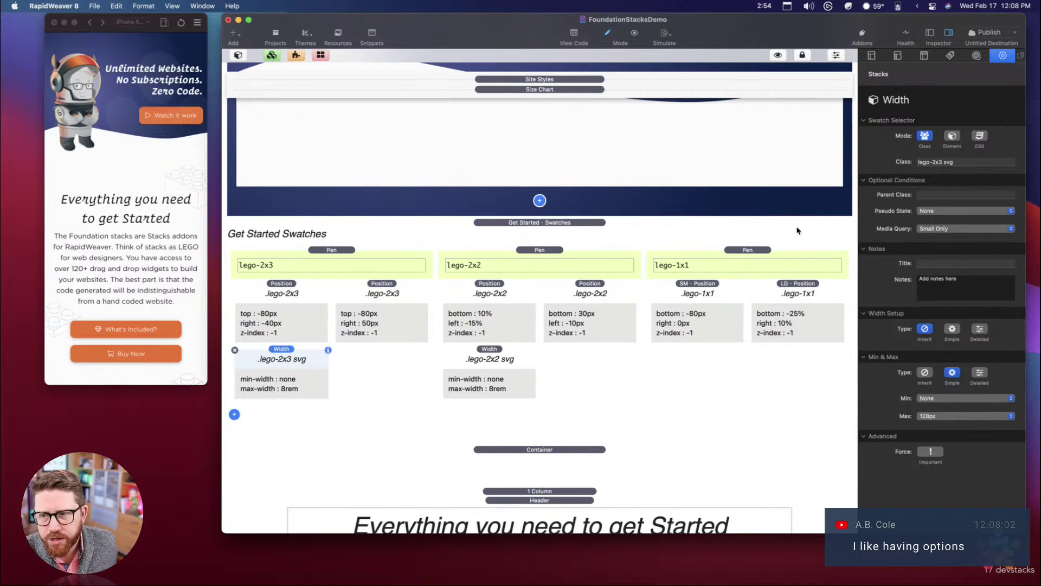
{"action": "left_click", "coordinate": [934, 164]}
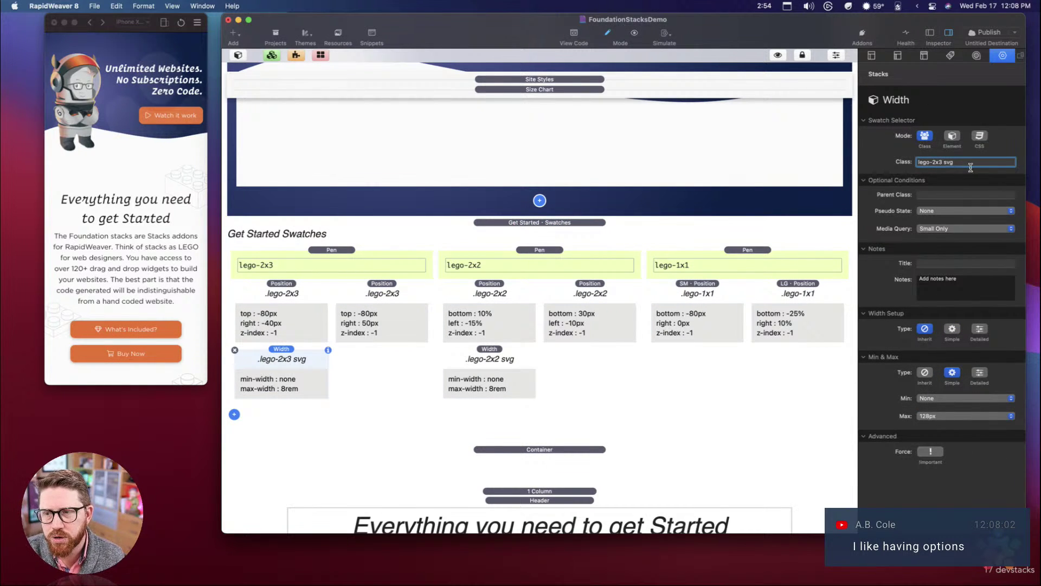
{"action": "triple_click", "coordinate": [934, 164]}
{"action": "left_click", "coordinate": [963, 164]}
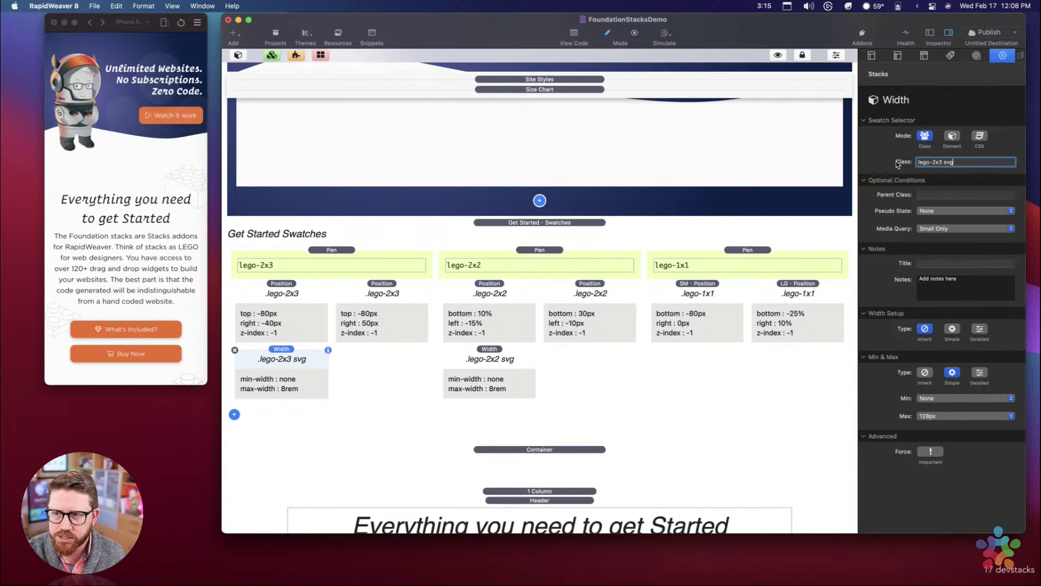
Step: Try the CSS selector mode on the lego-2x3 svg Width swatch, and return it to Class mode
{"action": "left_click", "coordinate": [983, 136]}
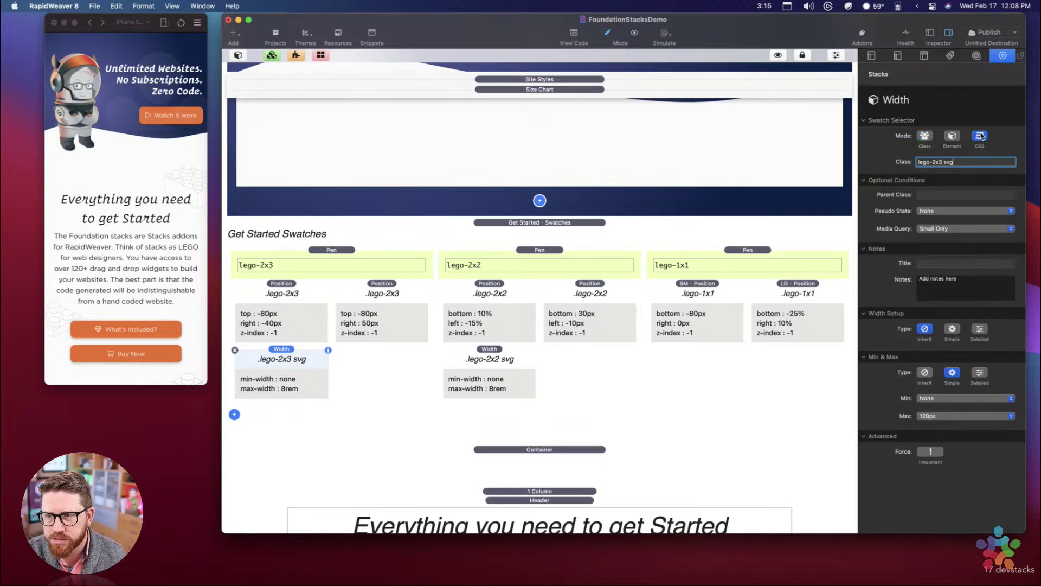
{"action": "left_click_drag", "start_coordinate": [989, 166], "coordinate": [849, 169]}
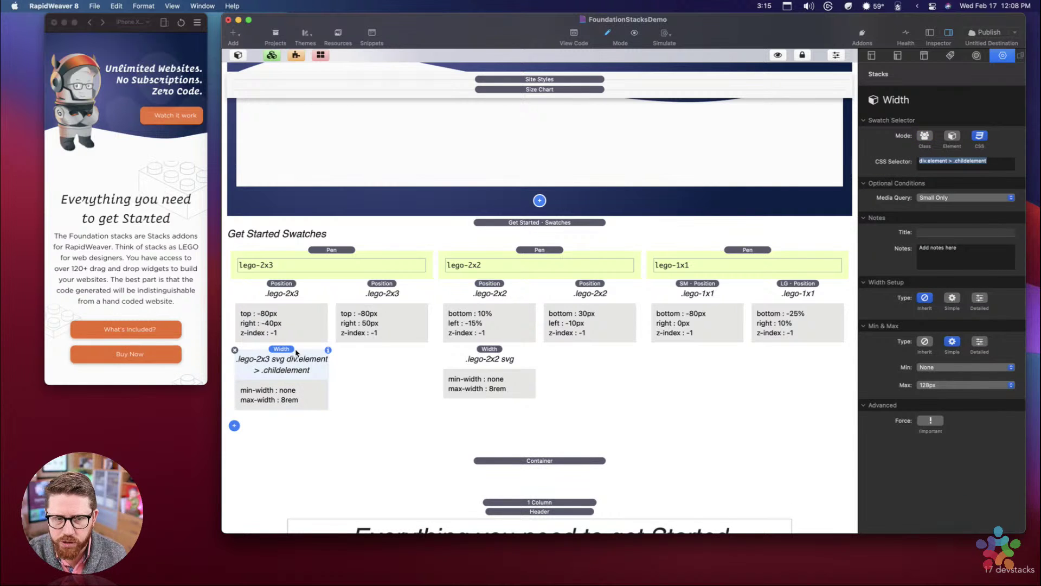
{"action": "left_click", "coordinate": [924, 136]}
{"action": "left_click", "coordinate": [962, 164]}
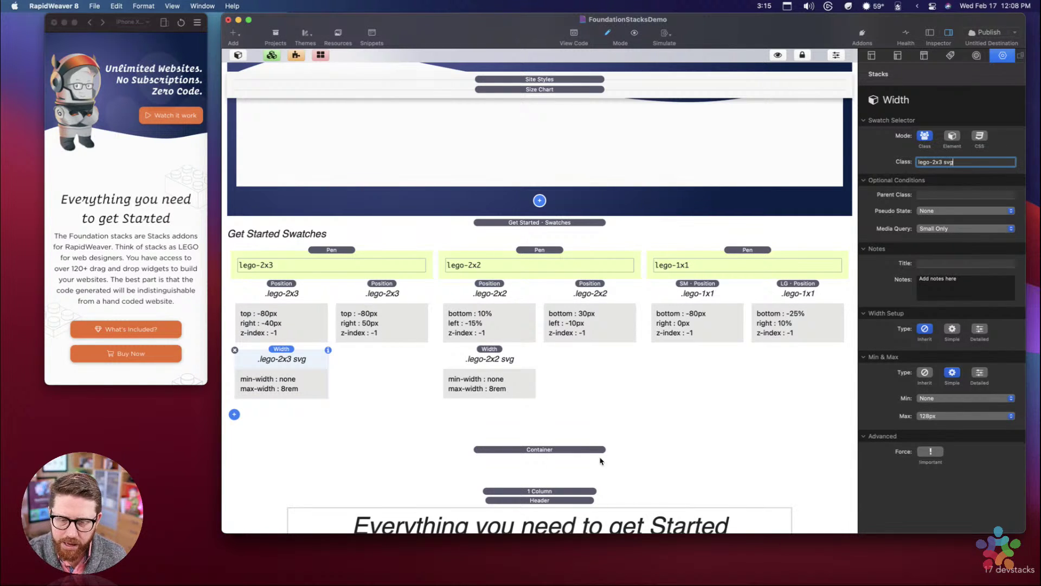
Step: Select the lego-2x3 SVG stack below the Get Started buttons and examine its custom class
{"action": "scroll", "coordinate": [600, 458], "scroll_direction": "down", "scroll_amount": 5}
{"action": "left_click", "coordinate": [562, 421]}
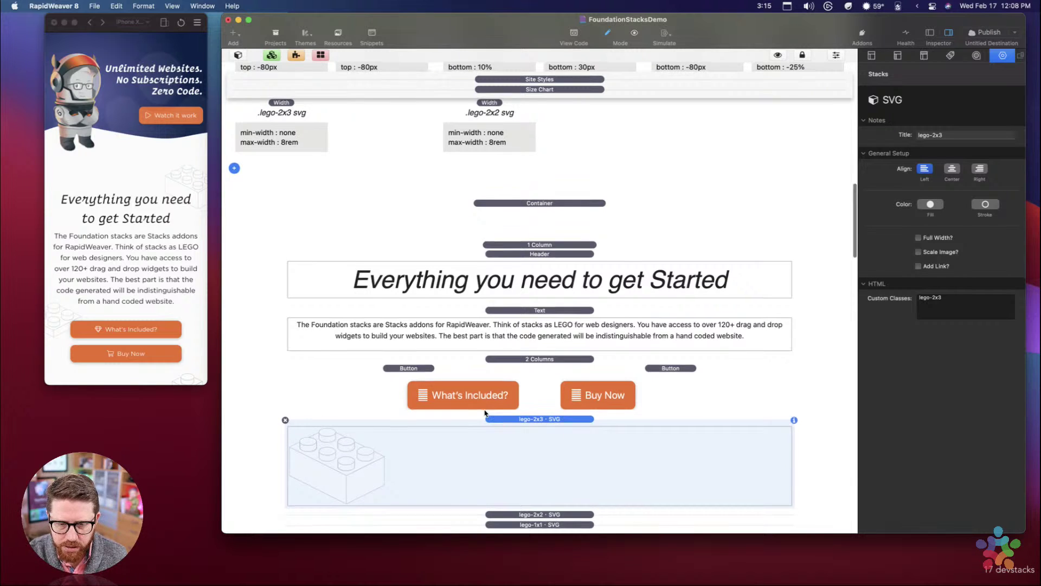
{"action": "scroll", "coordinate": [505, 312], "scroll_direction": "down", "scroll_amount": 3}
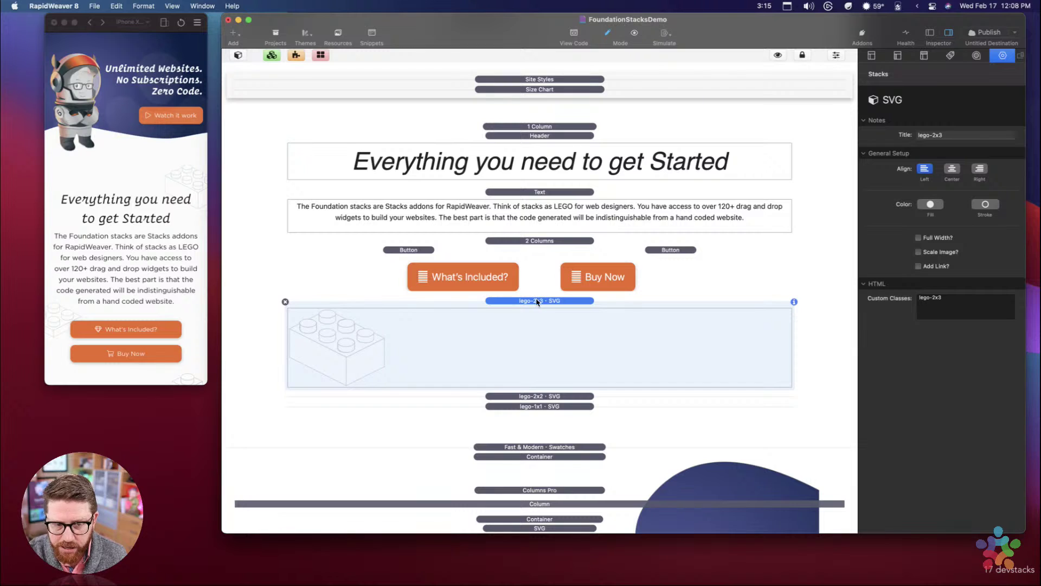
{"action": "triple_click", "coordinate": [977, 309]}
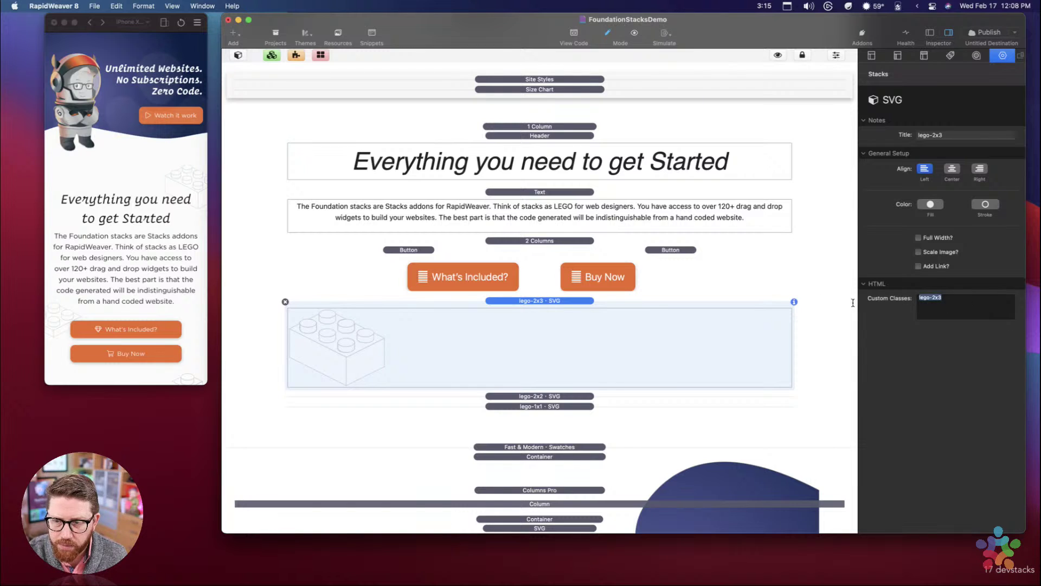
{"action": "left_click", "coordinate": [967, 307]}
{"action": "triple_click", "coordinate": [978, 304]}
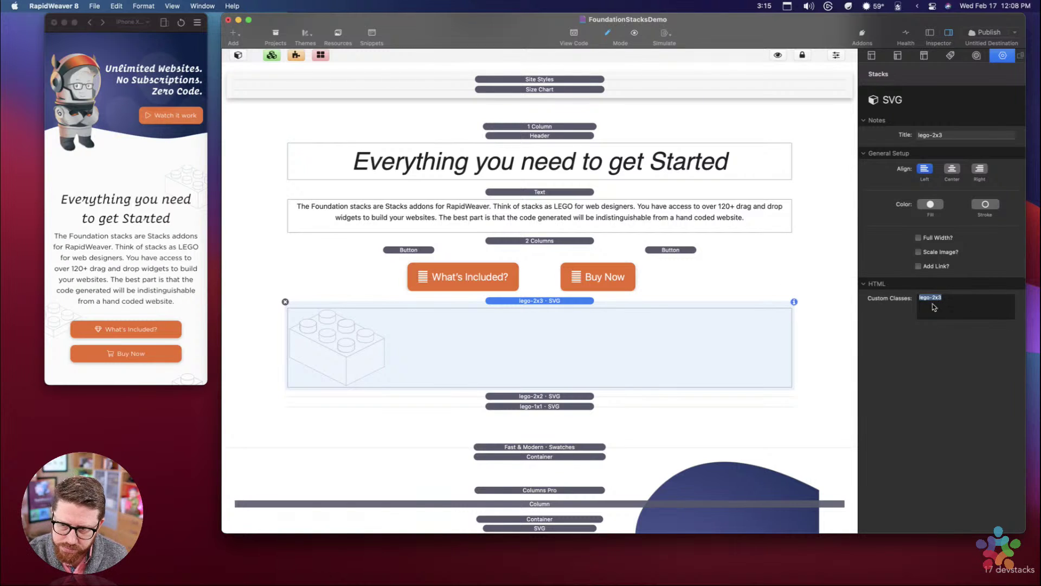
{"action": "left_click", "coordinate": [947, 316]}
{"action": "triple_click", "coordinate": [948, 311]}
{"action": "left_click", "coordinate": [958, 313]}
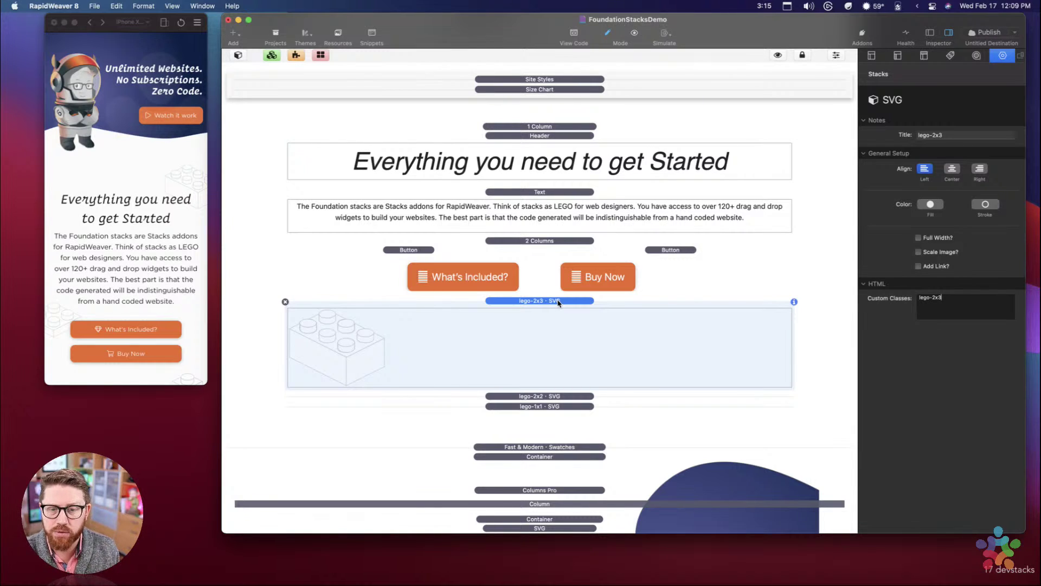
Step: Open the HTML content of the lego-2x3 SVG stack, look through its SVG code, and close the editor
{"action": "double_click", "coordinate": [542, 327]}
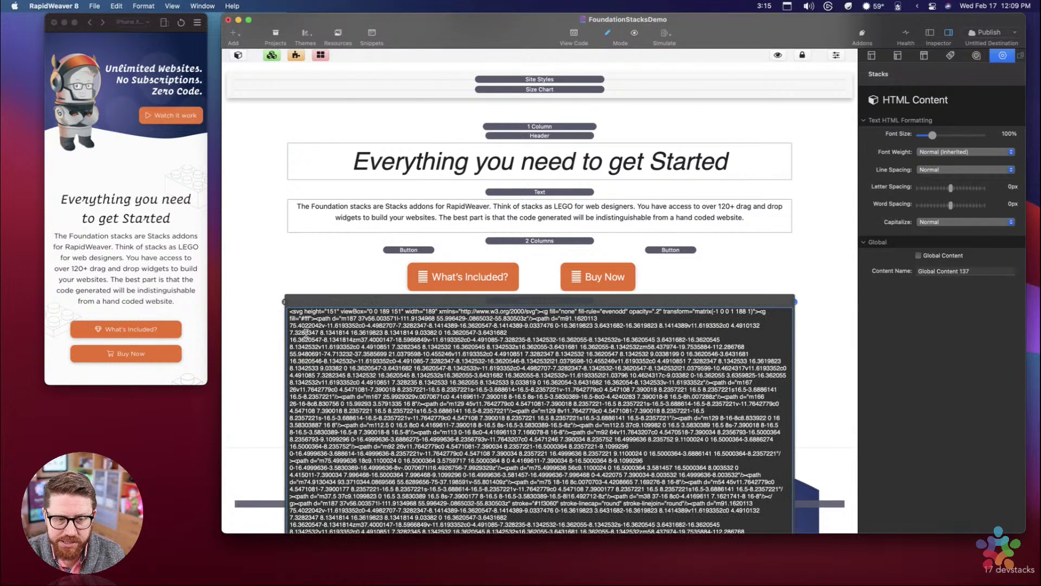
{"action": "scroll", "coordinate": [324, 346], "scroll_direction": "down", "scroll_amount": 1}
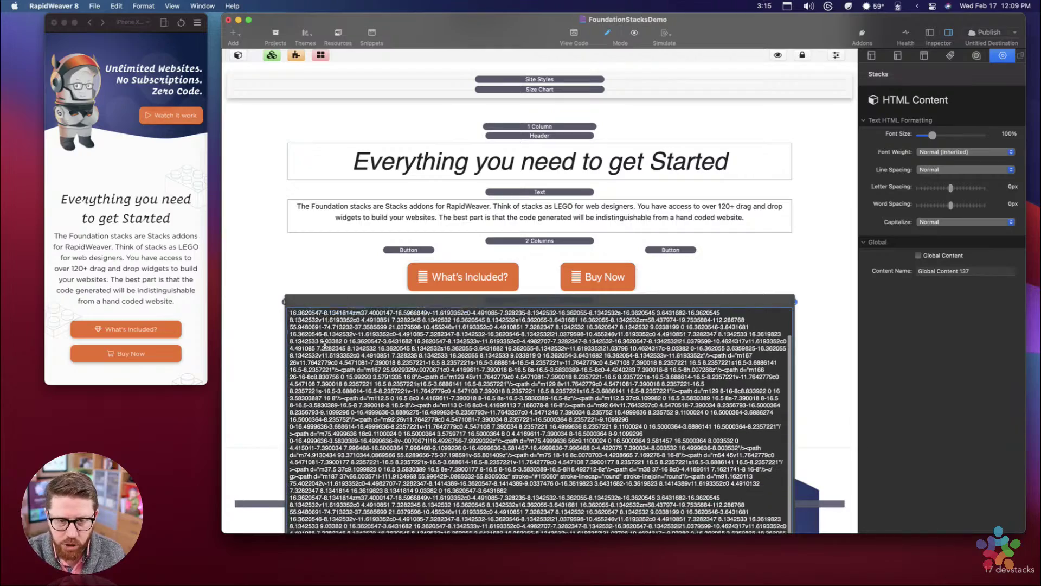
{"action": "scroll", "coordinate": [803, 421], "scroll_direction": "down", "scroll_amount": 10}
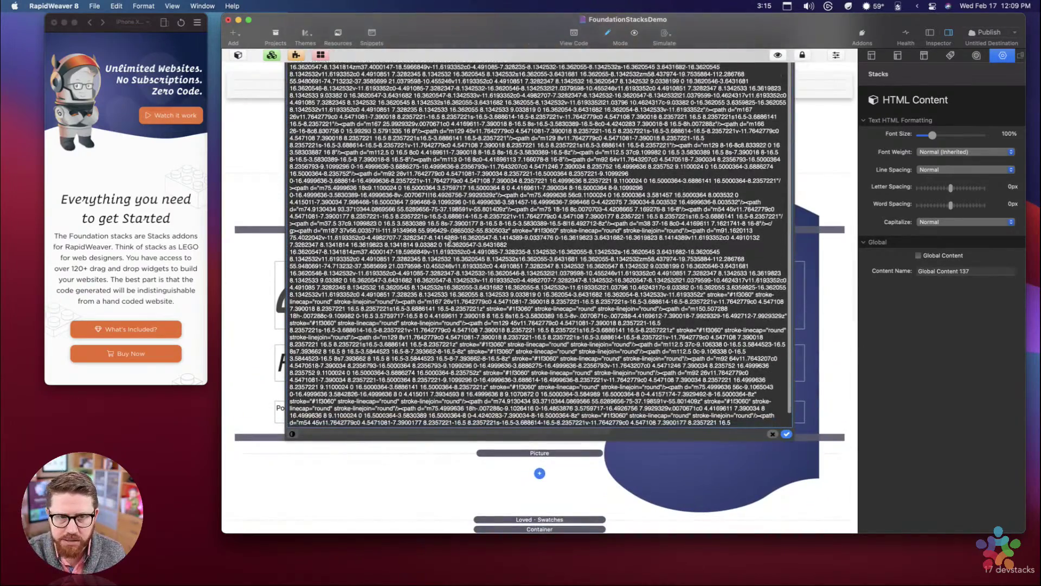
{"action": "scroll", "coordinate": [439, 211], "scroll_direction": "up", "scroll_amount": 10}
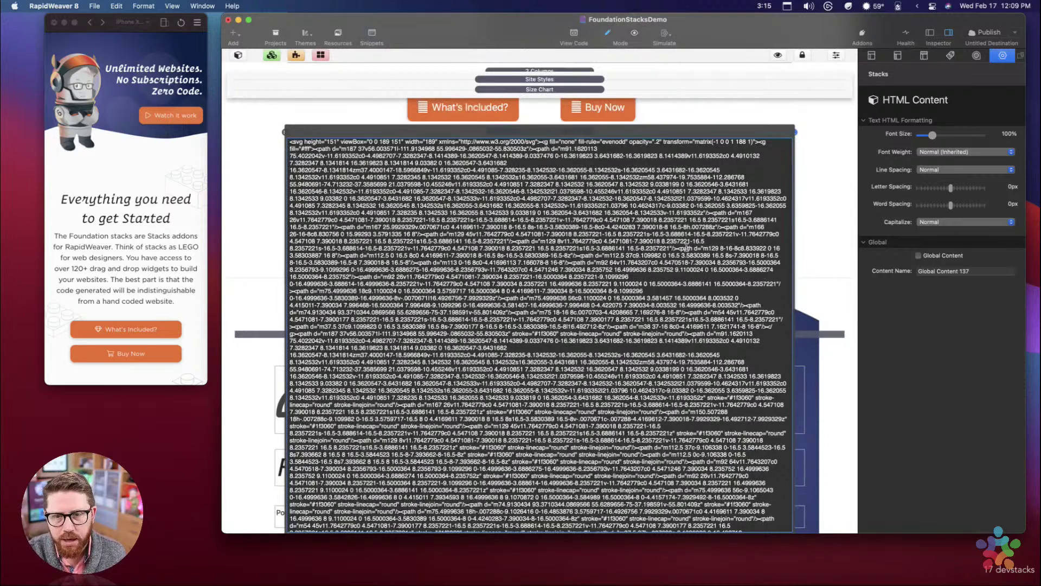
{"action": "scroll", "coordinate": [834, 271], "scroll_direction": "down", "scroll_amount": 5}
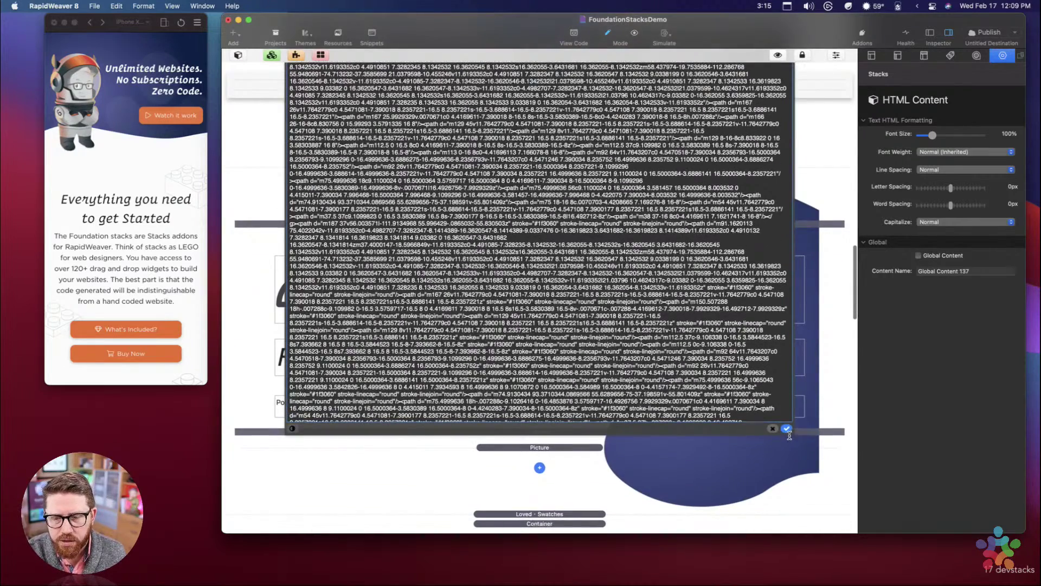
{"action": "left_click", "coordinate": [787, 429]}
Step: Select the lego-2x3 svg Width swatch in the Get Started Swatches group
{"action": "scroll", "coordinate": [455, 216], "scroll_direction": "up", "scroll_amount": 10}
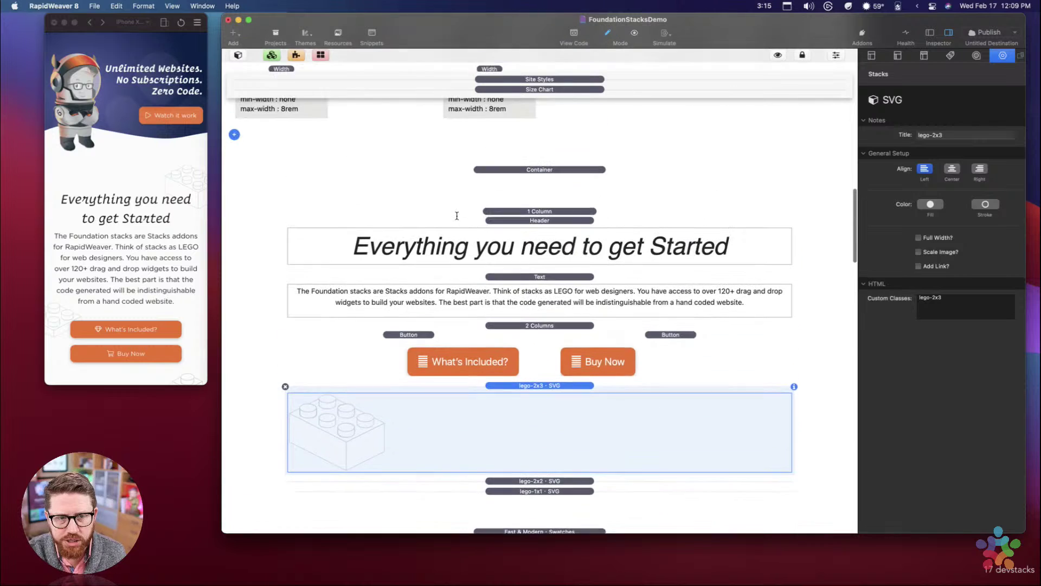
{"action": "scroll", "coordinate": [457, 216], "scroll_direction": "up", "scroll_amount": 5}
{"action": "left_click", "coordinate": [306, 208]}
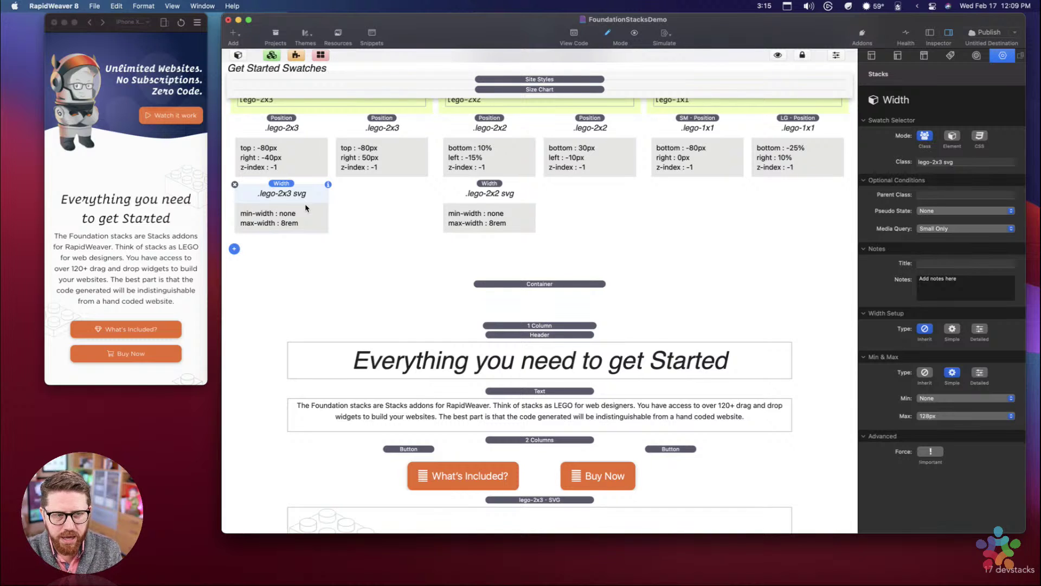
Step: Inspect the Get Started section of the mobile preview in the Web Inspector, moving the inspector window beside the preview
{"action": "right_click", "coordinate": [186, 181]}
{"action": "left_click", "coordinate": [200, 203]}
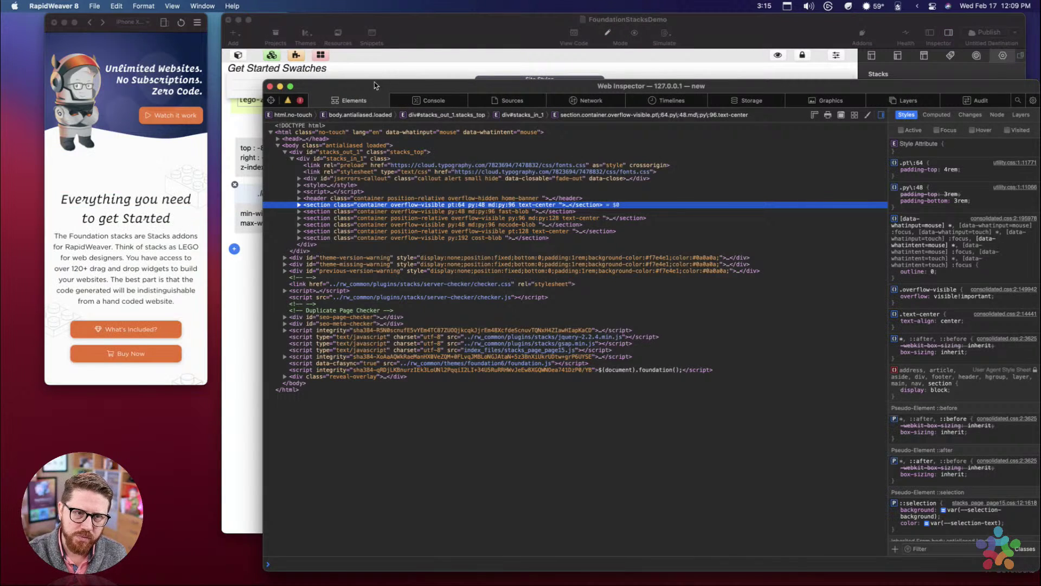
{"action": "left_click_drag", "start_coordinate": [374, 83], "coordinate": [319, 83]}
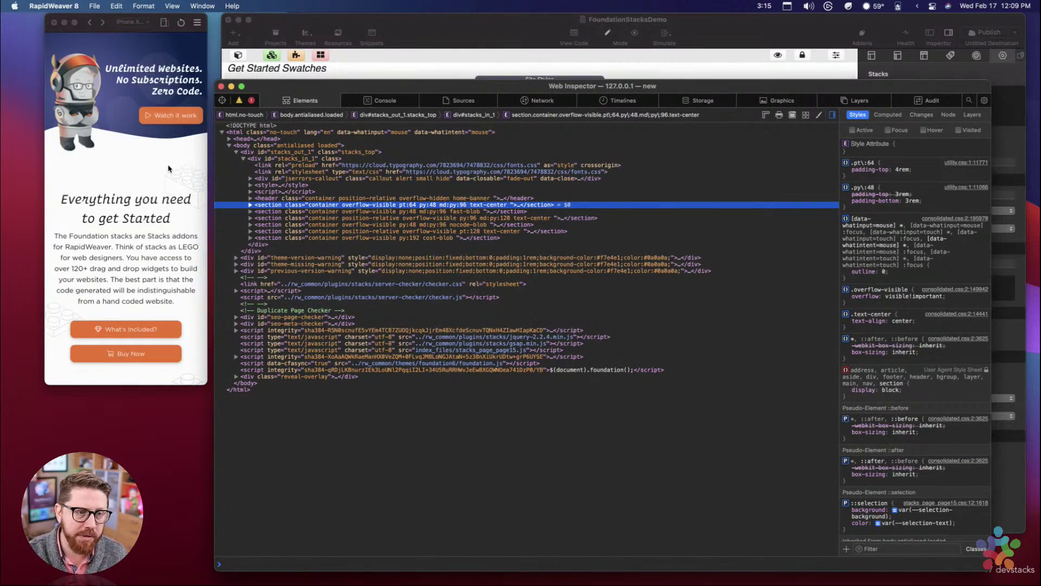
{"action": "mouse_move", "coordinate": [326, 206]}
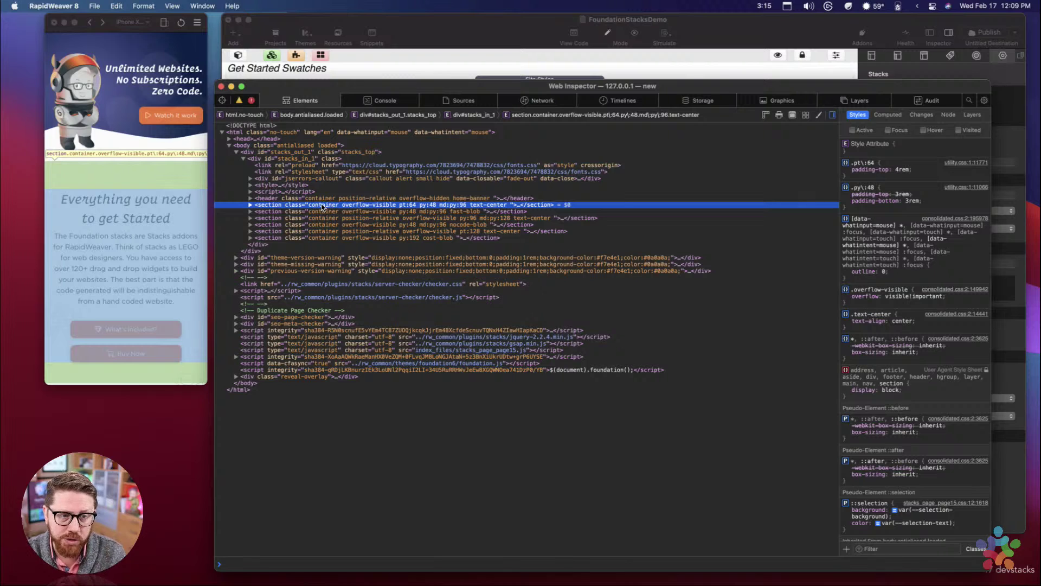
{"action": "left_click", "coordinate": [195, 188]}
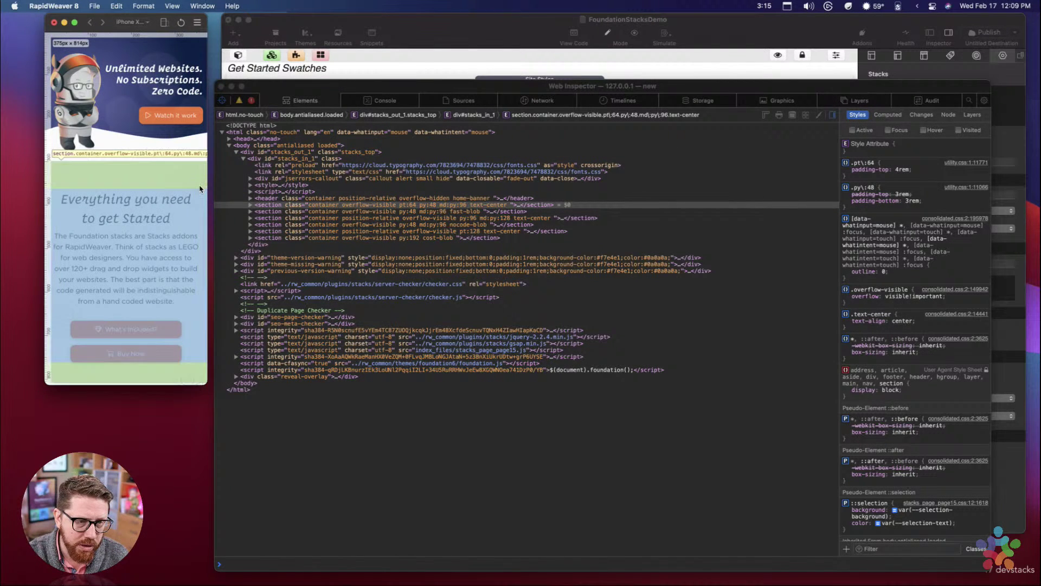
{"action": "left_click", "coordinate": [320, 206]}
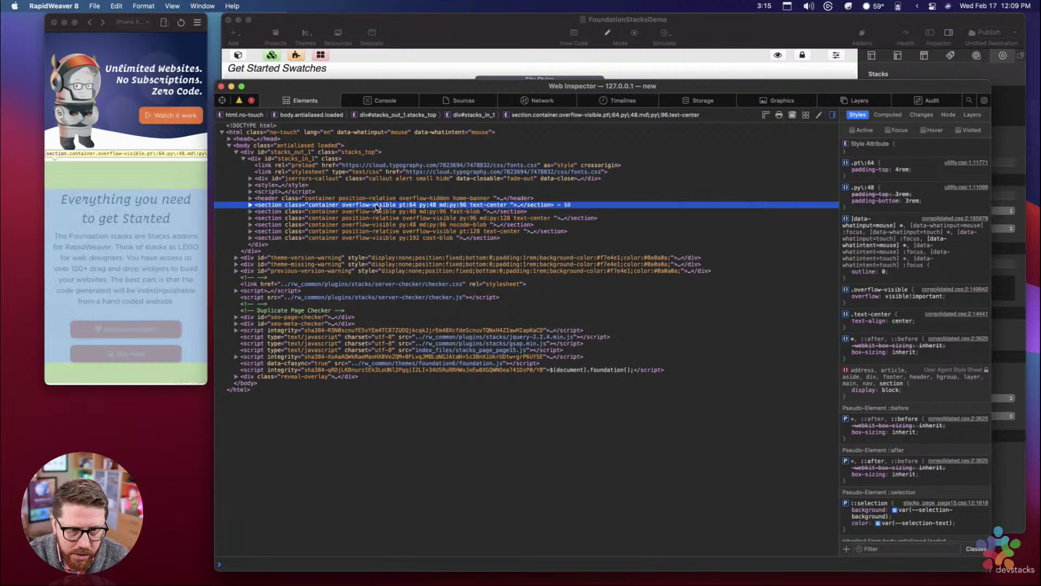
Step: Expand the Get Started section's nested grid elements in the DOM tree and select the div with class lego-2x3
{"action": "key", "text": "Right"}
{"action": "key", "text": "Down"}
{"action": "key", "text": "Right"}
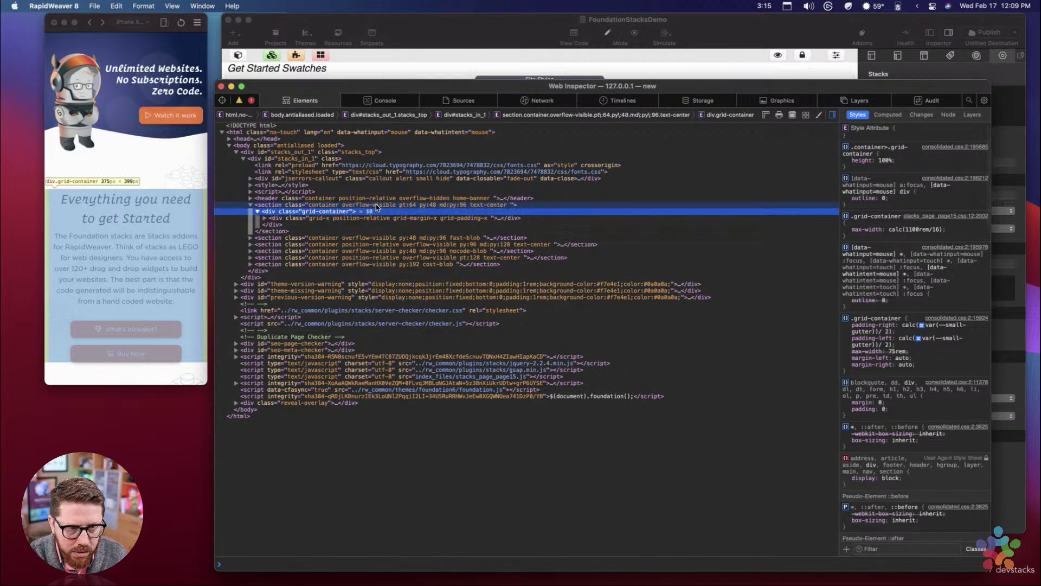
{"action": "key", "text": "Down"}
{"action": "key", "text": "Right"}
{"action": "key", "text": "Down"}
{"action": "key", "text": "Right"}
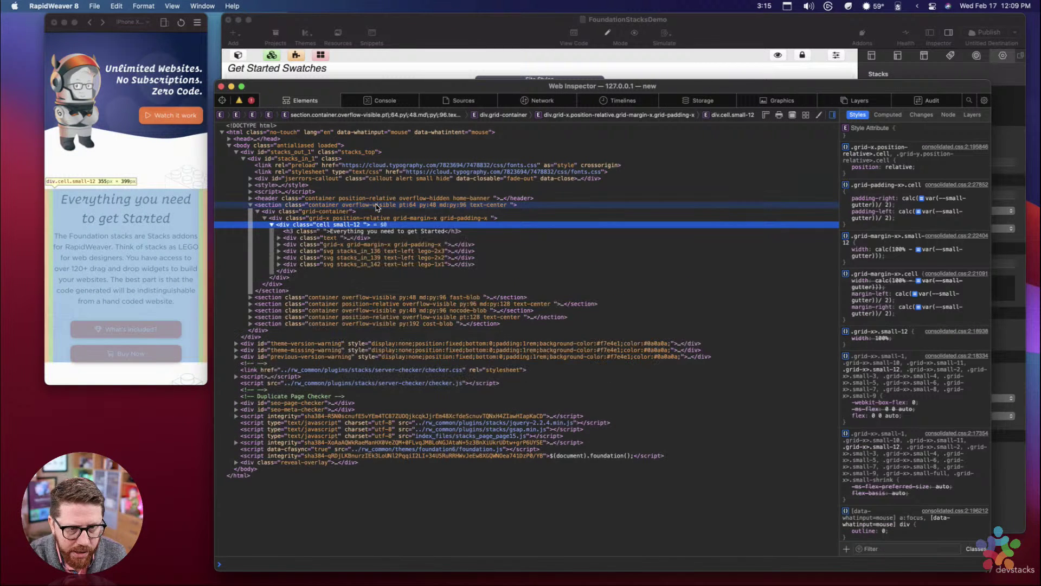
{"action": "key", "text": "Down"}
{"action": "key", "text": "Down"}
{"action": "key", "text": "Down"}
{"action": "key", "text": "Down"}
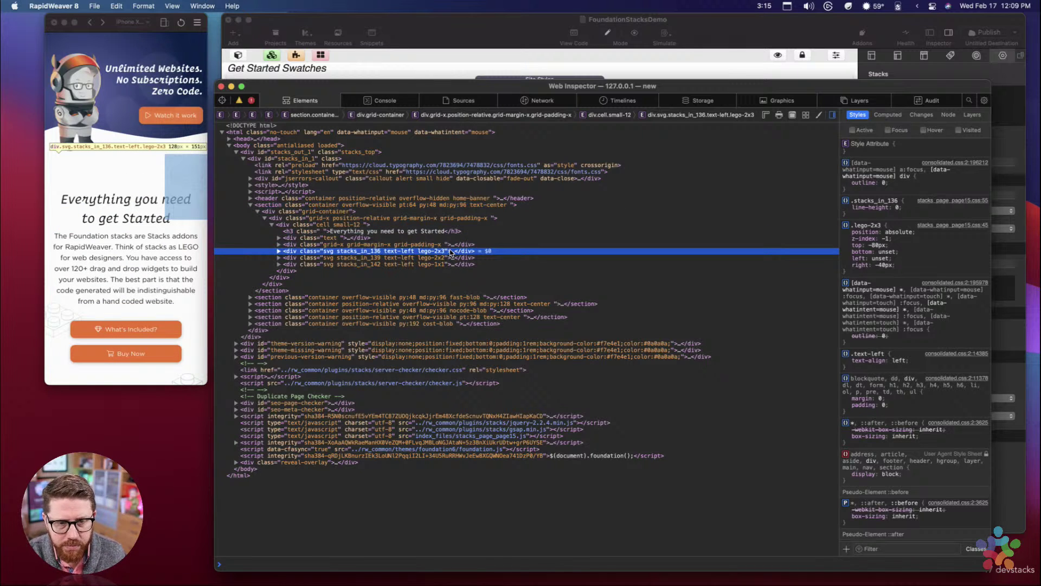
Step: Enlarge the inspector text and compare the styles of the lego-2x3 div with those of its nested svg element
{"action": "key", "text": "super+equal"}
{"action": "key", "text": "super+equal"}
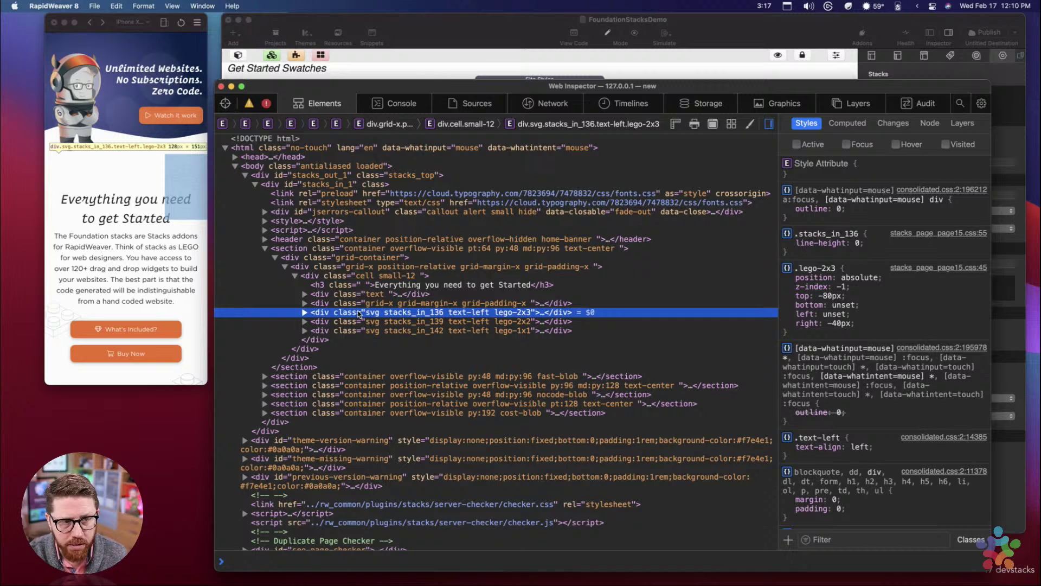
{"action": "key", "text": "Right"}
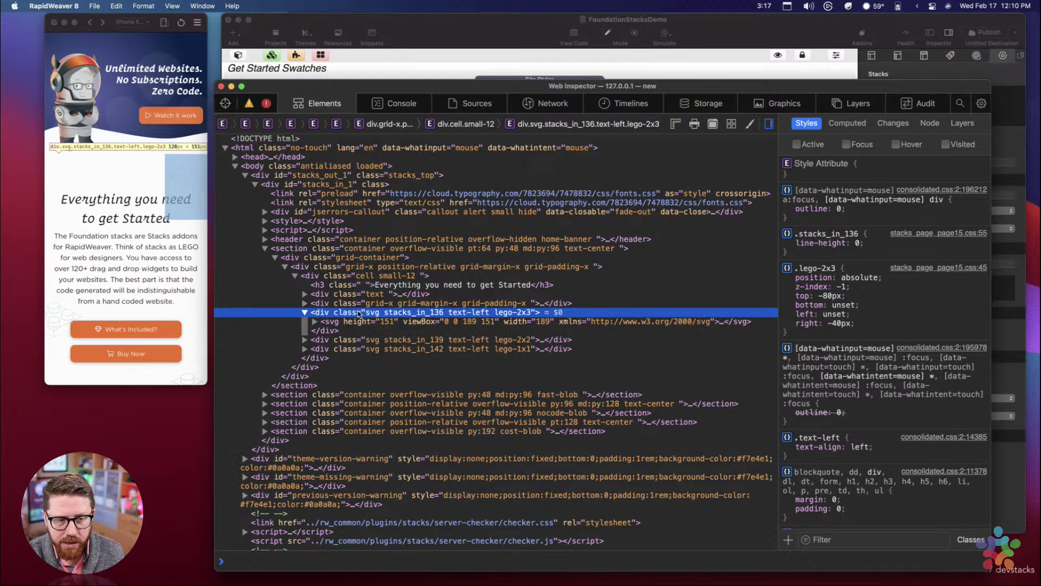
{"action": "left_click", "coordinate": [346, 322]}
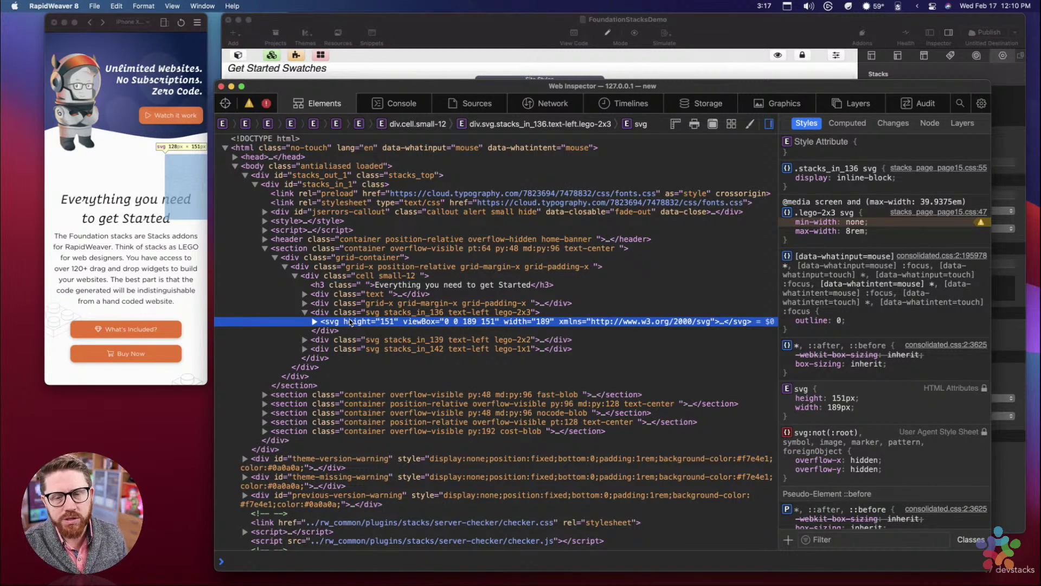
{"action": "left_click", "coordinate": [376, 312]}
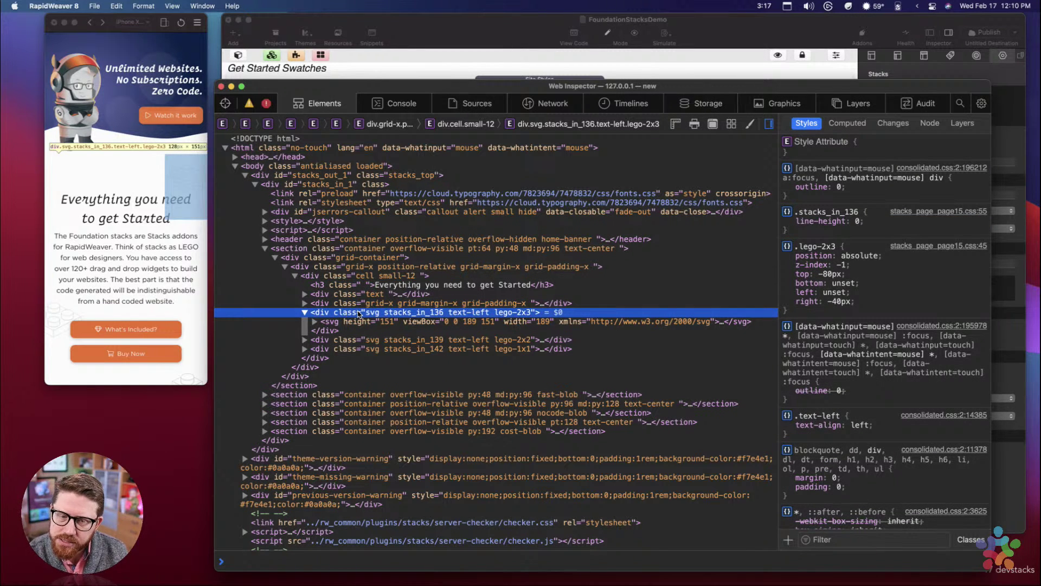
Step: Back in RapidWeaver, shorten the Width swatch's class from the nested svg selector to just lego-2x3
{"action": "left_click", "coordinate": [486, 32]}
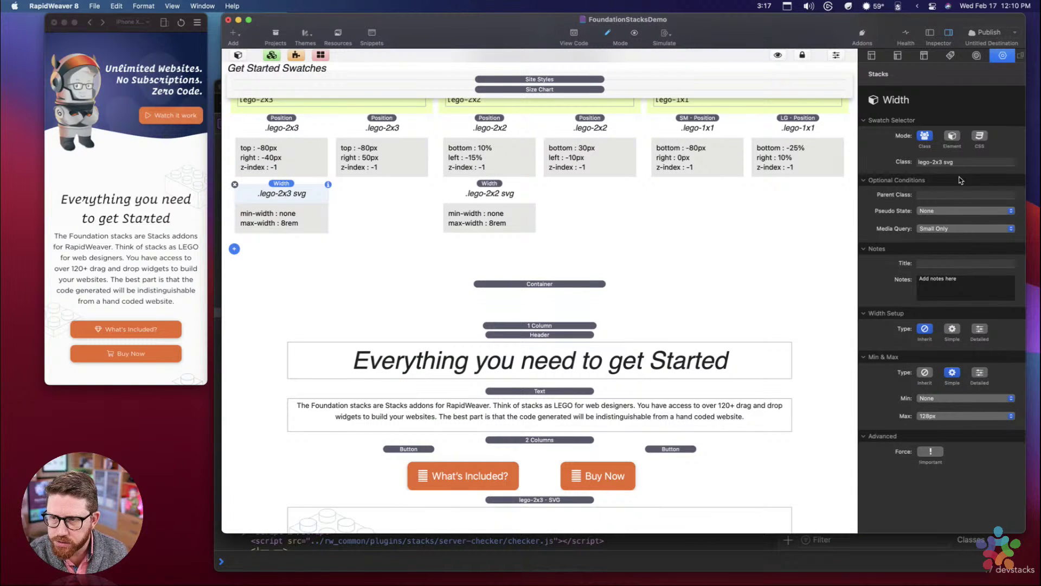
{"action": "double_click", "coordinate": [947, 163]}
{"action": "key", "text": "BackSpace"}
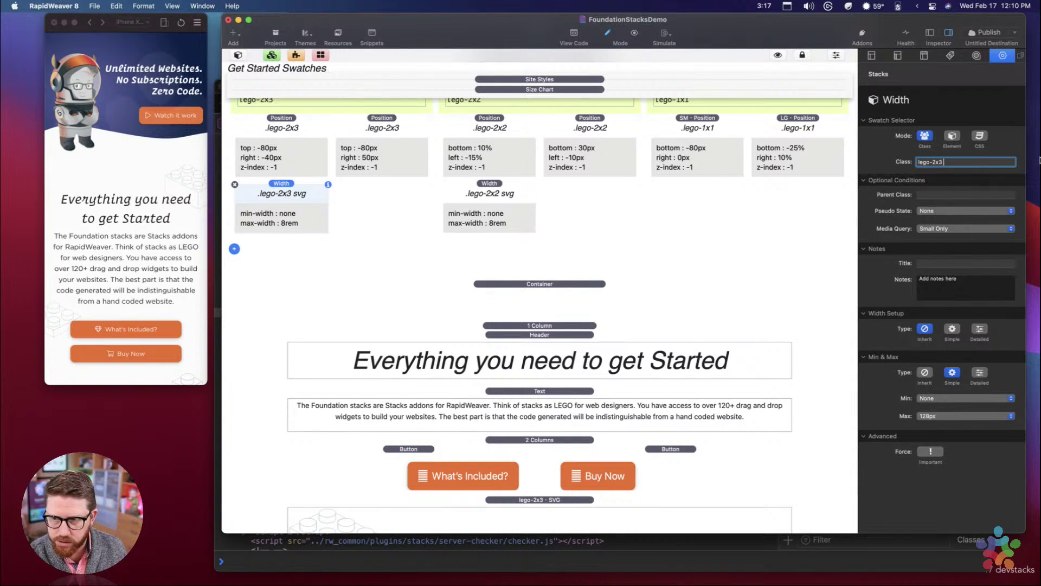
{"action": "key", "text": "Return"}
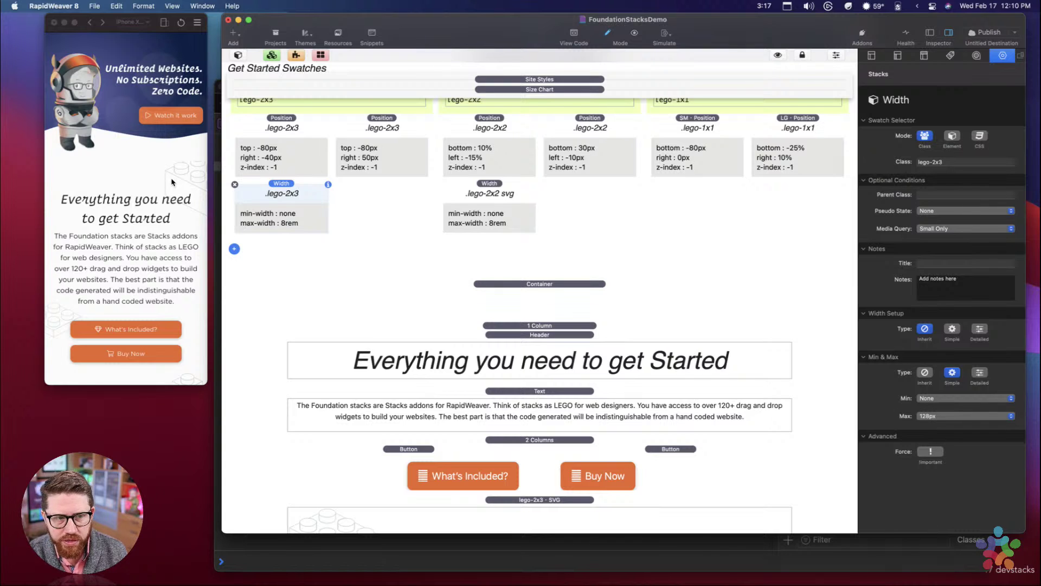
Step: Return to the Web Inspector and pick the Get Started section directly in the mobile preview
{"action": "left_click_drag", "start_coordinate": [240, 157], "coordinate": [216, 155]}
{"action": "left_click", "coordinate": [216, 156]}
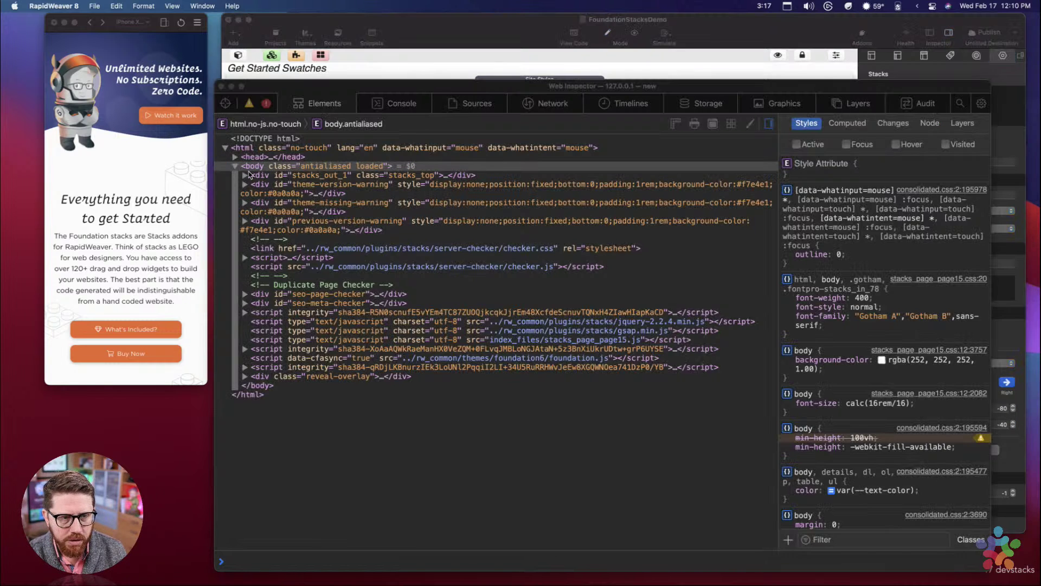
{"action": "left_click", "coordinate": [226, 103]}
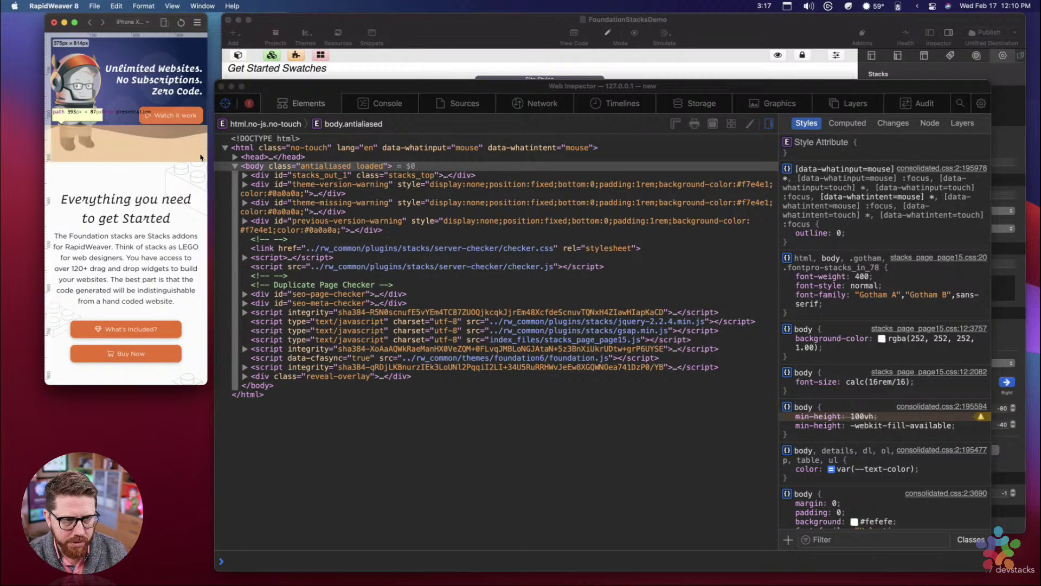
{"action": "left_click", "coordinate": [125, 271]}
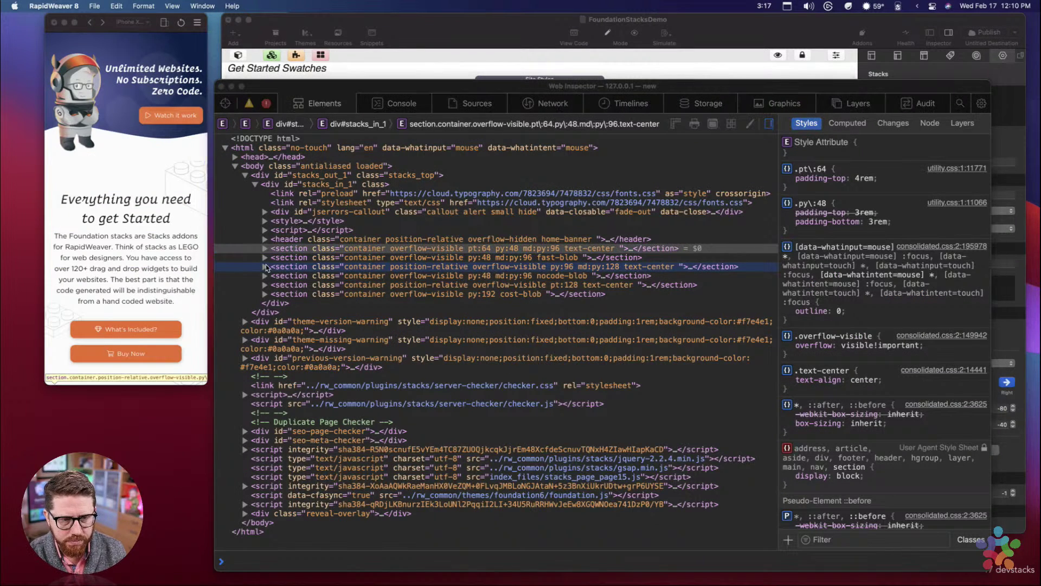
{"action": "left_click", "coordinate": [268, 252]}
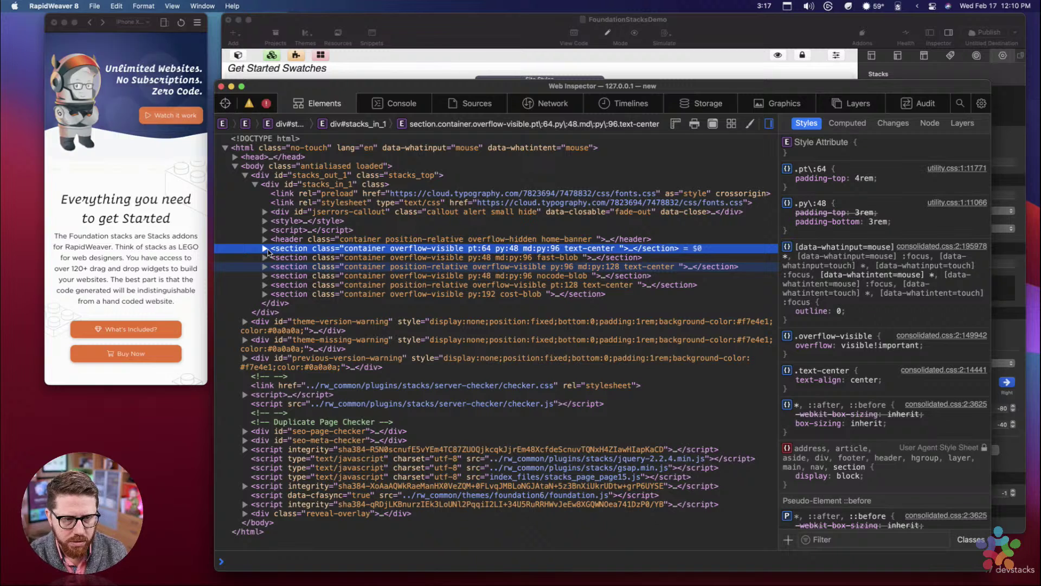
{"action": "key", "text": "Up"}
{"action": "key", "text": "Right"}
{"action": "key", "text": "Down"}
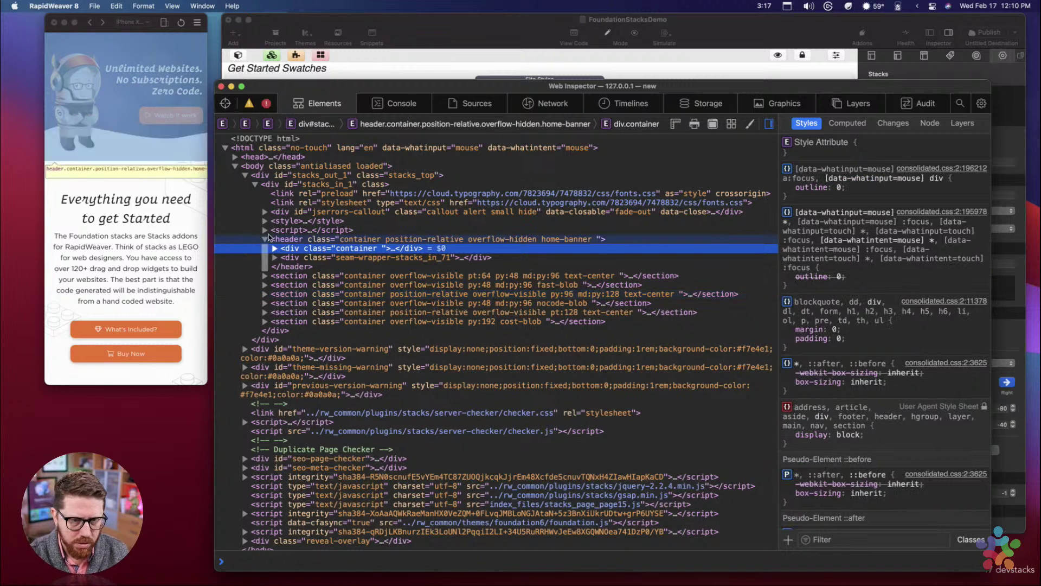
{"action": "left_click", "coordinate": [265, 240]}
Step: Expand the Get Started section down to its small-12 cell and examine the styles applied to the lego-2x3 div
{"action": "left_click", "coordinate": [269, 249]}
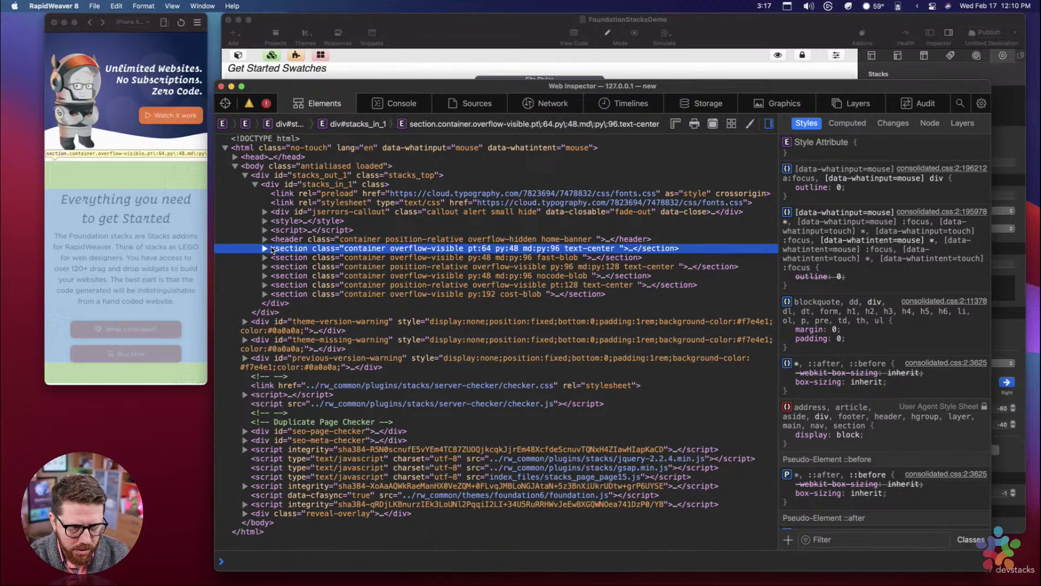
{"action": "left_click", "coordinate": [265, 249]}
{"action": "left_click", "coordinate": [274, 257]}
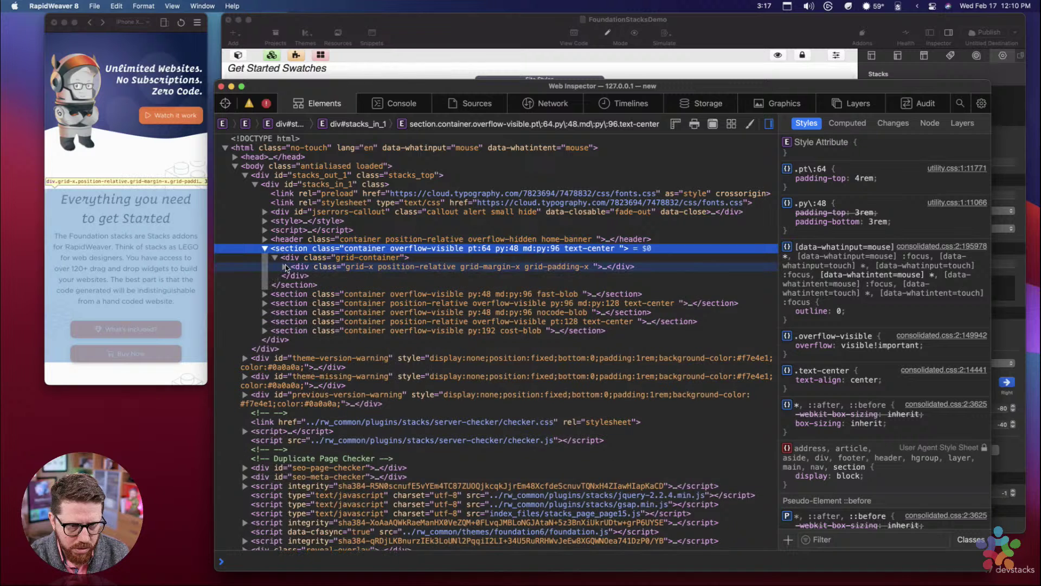
{"action": "left_click", "coordinate": [285, 266]}
{"action": "left_click", "coordinate": [320, 276]}
{"action": "left_click", "coordinate": [295, 276]}
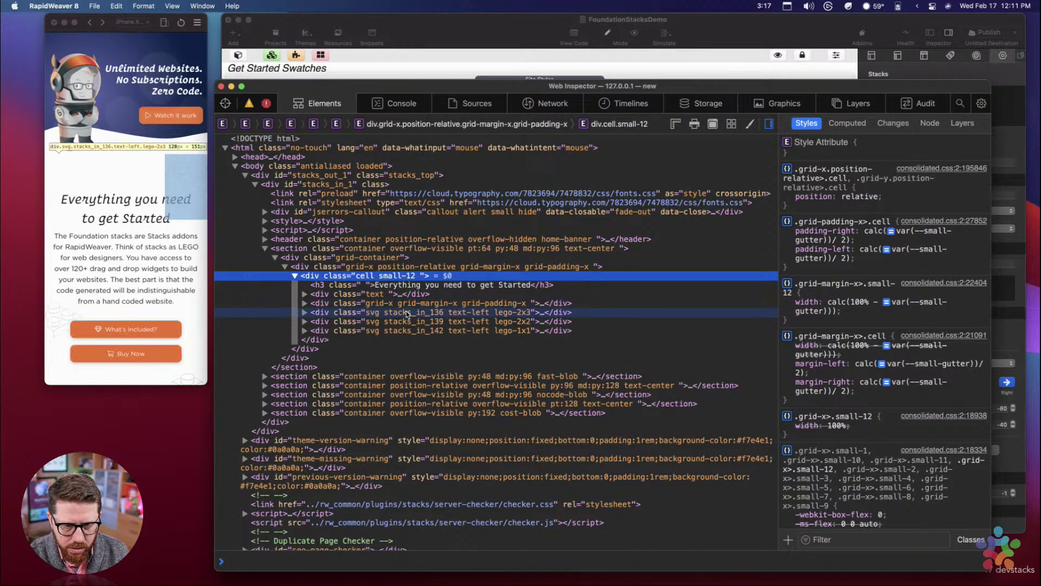
{"action": "left_click", "coordinate": [407, 313]}
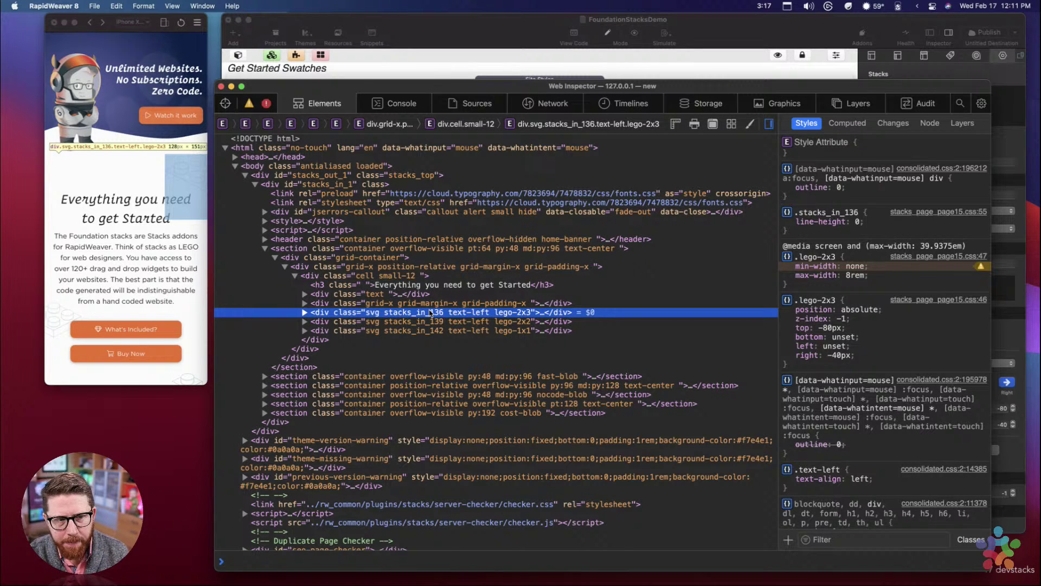
Step: Expand the lego-2x3 div and compare its computed box model with that of the svg element inside it
{"action": "key", "text": "Right"}
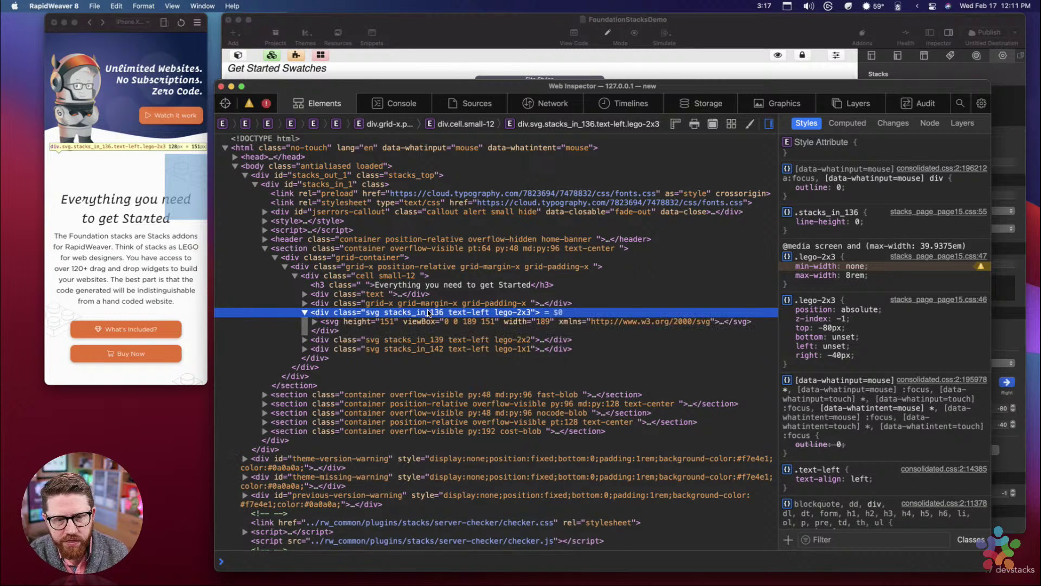
{"action": "key", "text": "Down"}
{"action": "left_click", "coordinate": [451, 311]}
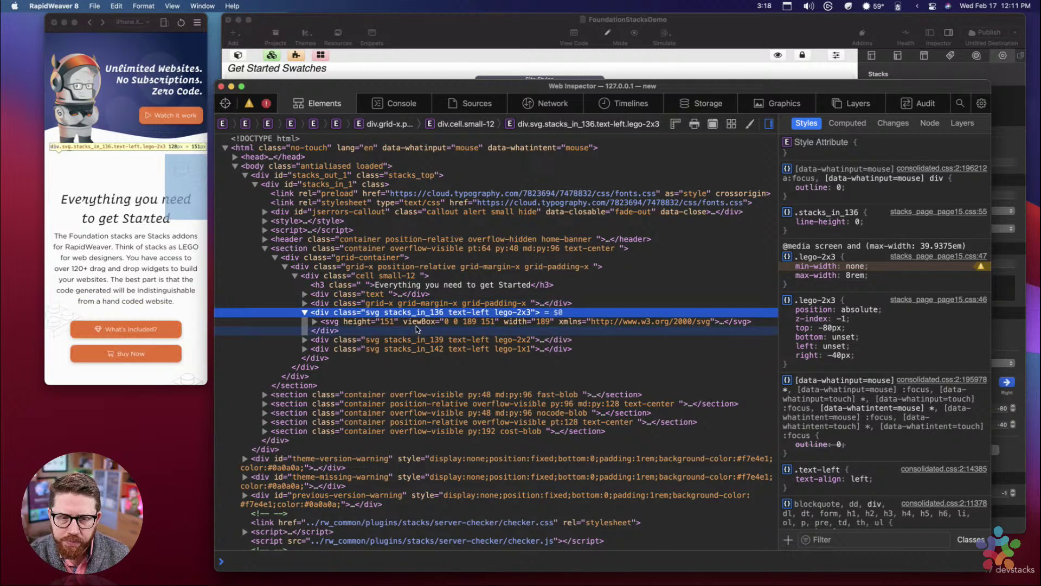
{"action": "left_click", "coordinate": [840, 132]}
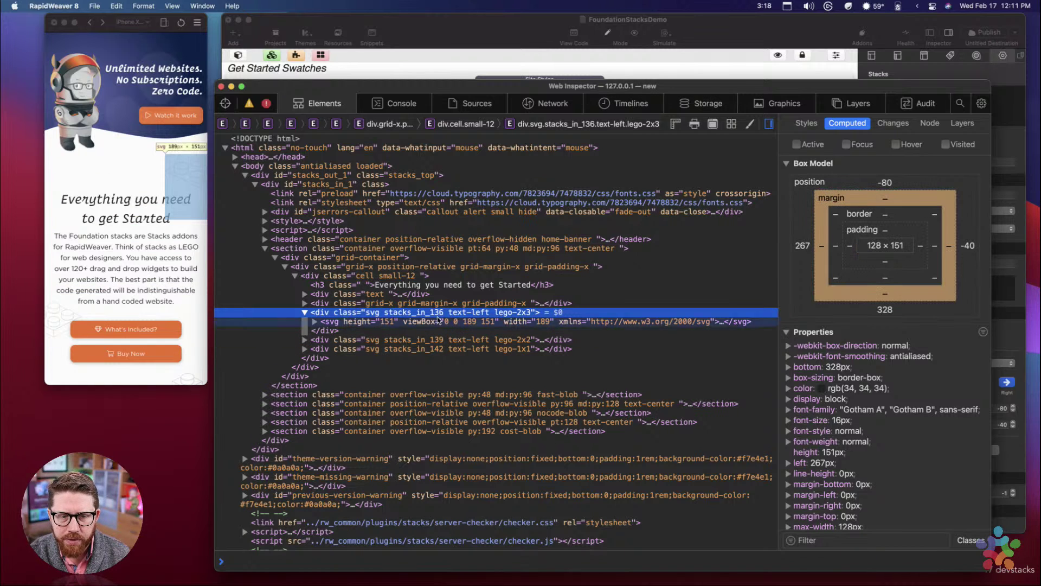
{"action": "key", "text": "Down"}
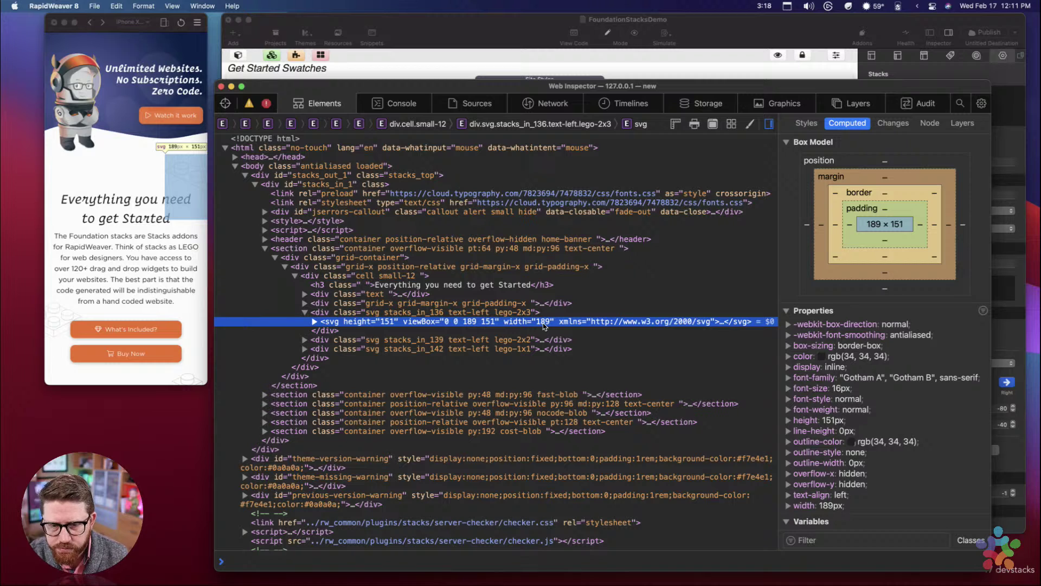
Step: Switch back to RapidWeaver and examine the svg code inside the lego-2x3 SVG stack
{"action": "left_click", "coordinate": [451, 22]}
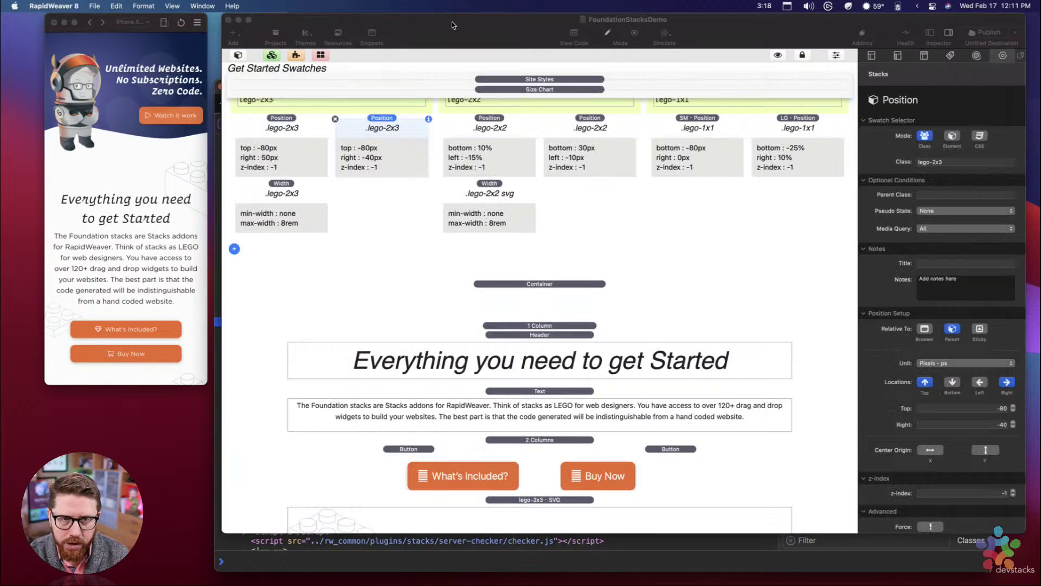
{"action": "scroll", "coordinate": [473, 487], "scroll_direction": "down", "scroll_amount": 3}
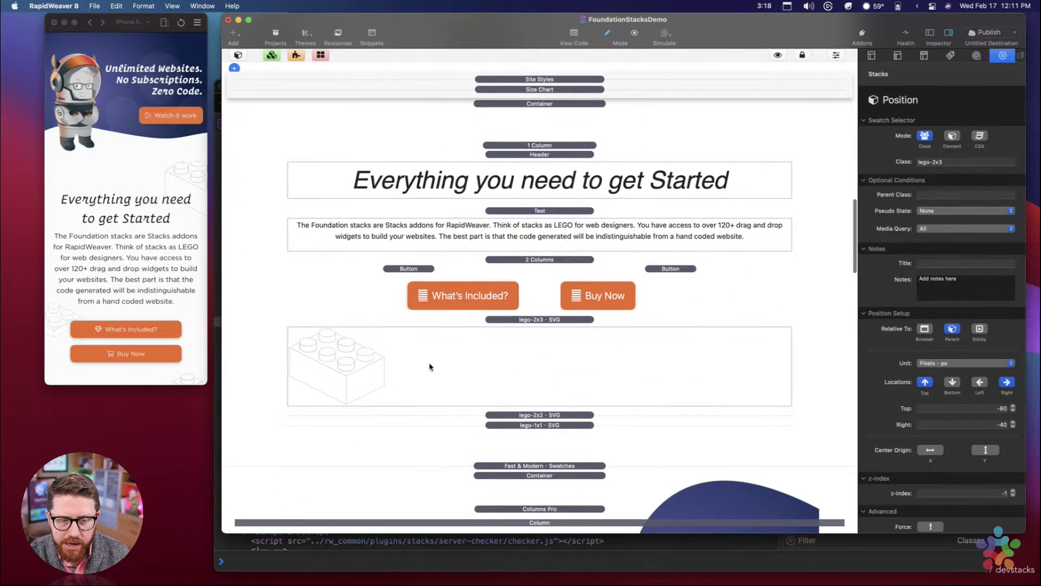
{"action": "double_click", "coordinate": [429, 369]}
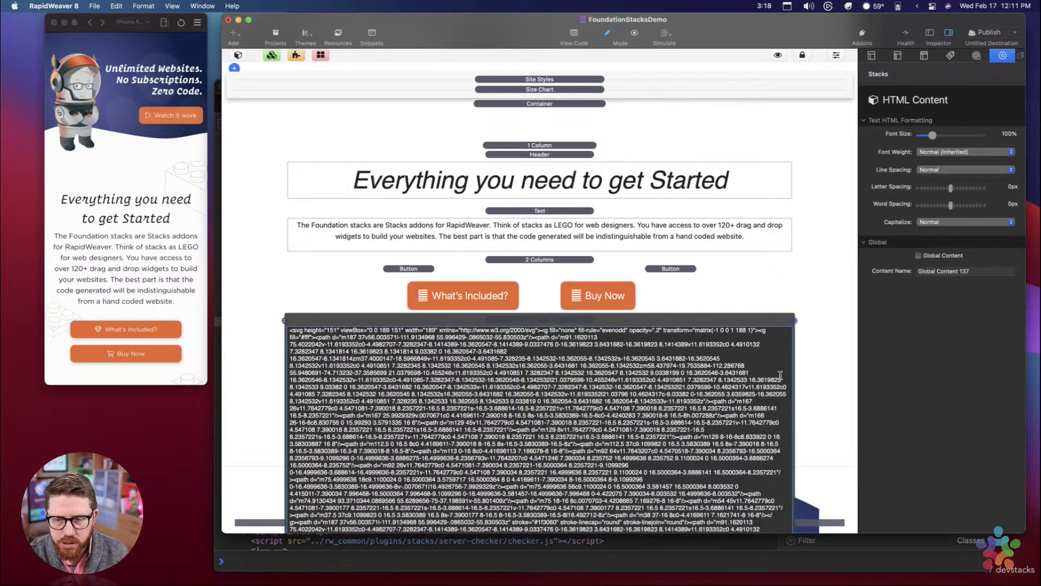
{"action": "scroll", "coordinate": [807, 354], "scroll_direction": "down", "scroll_amount": 5}
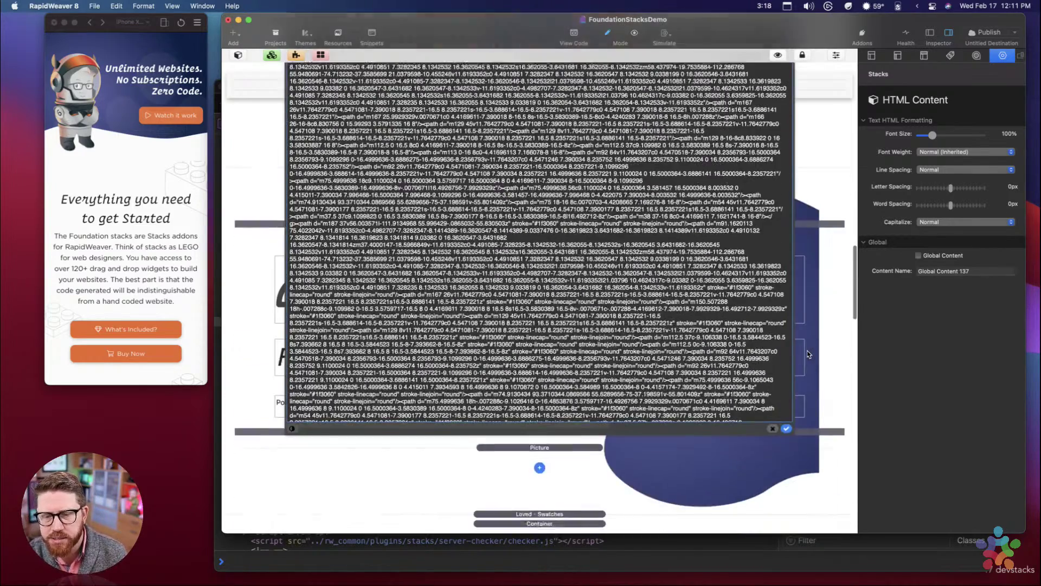
{"action": "left_click", "coordinate": [786, 426]}
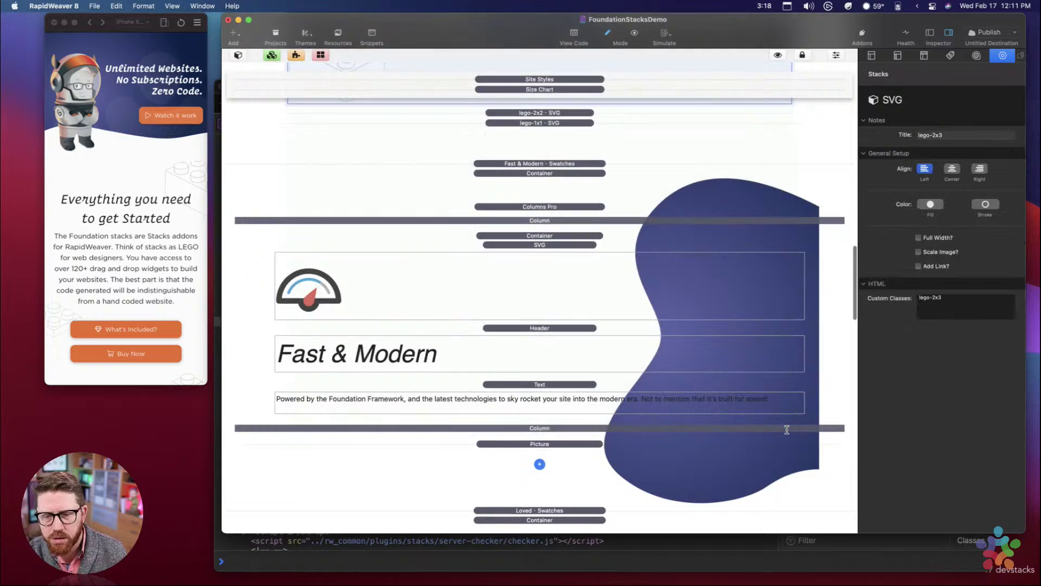
{"action": "scroll", "coordinate": [515, 225], "scroll_direction": "up", "scroll_amount": 4}
{"action": "scroll", "coordinate": [517, 227], "scroll_direction": "up", "scroll_amount": 1}
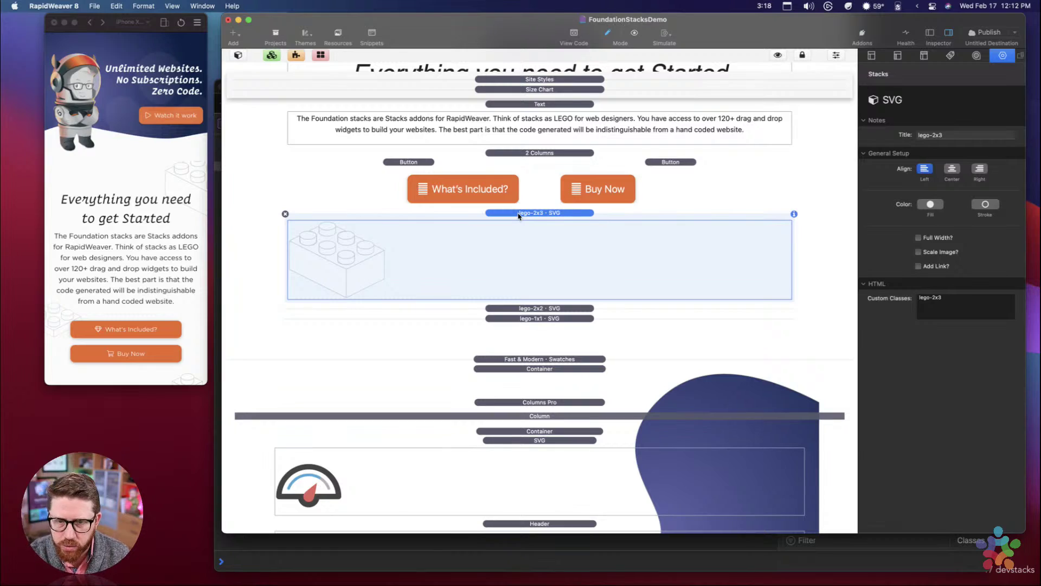
Step: Bring the Web Inspector to the front once more and close its window
{"action": "key", "text": "ctrl+Up"}
{"action": "left_click", "coordinate": [266, 198]}
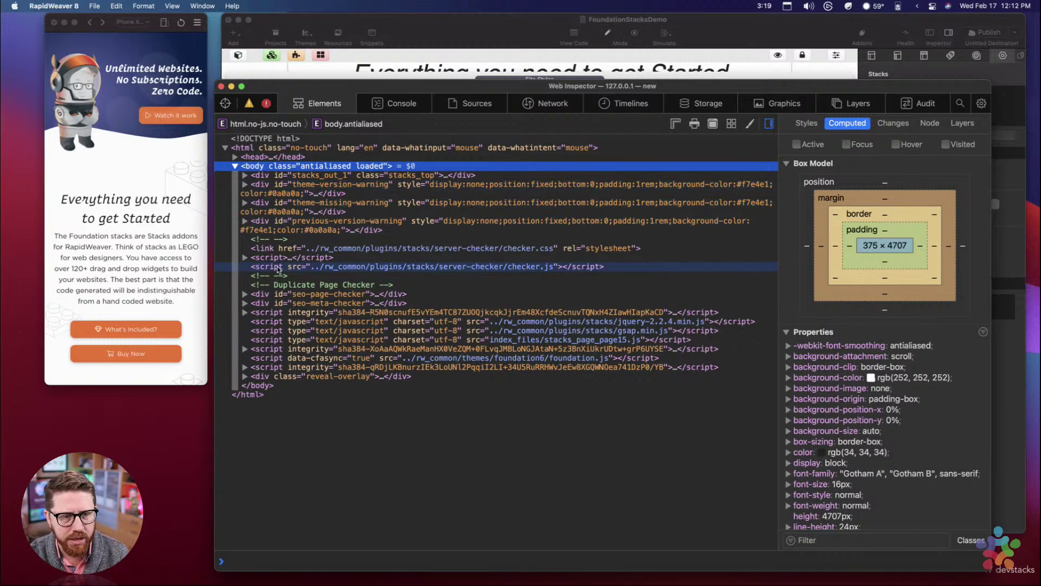
{"action": "left_click", "coordinate": [221, 88]}
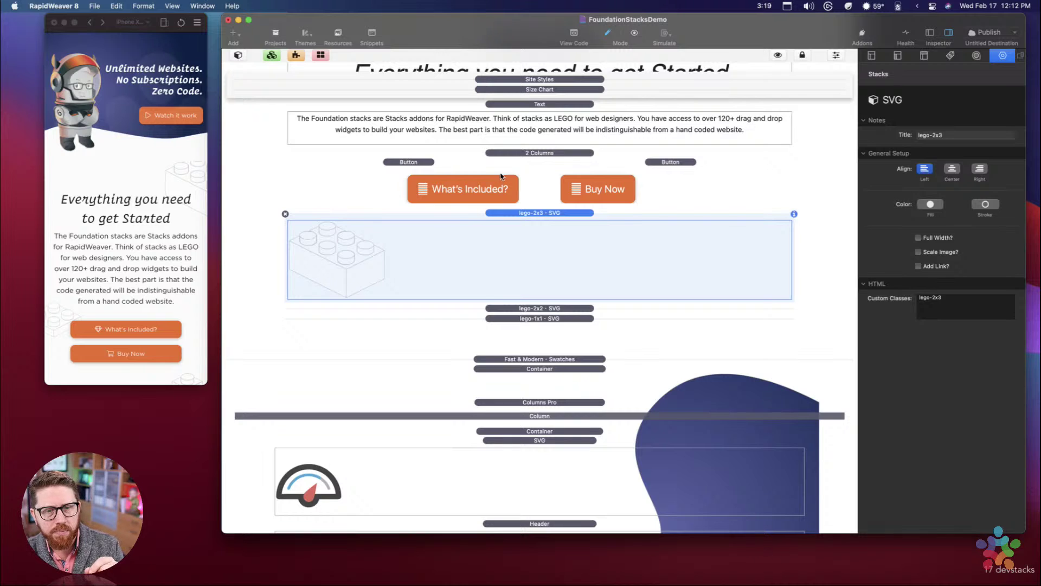
Step: Compare the Width swatch's class setting with the custom class of the lego-2x3 SVG stack
{"action": "scroll", "coordinate": [499, 176], "scroll_direction": "up", "scroll_amount": 4}
{"action": "scroll", "coordinate": [499, 175], "scroll_direction": "up", "scroll_amount": 5}
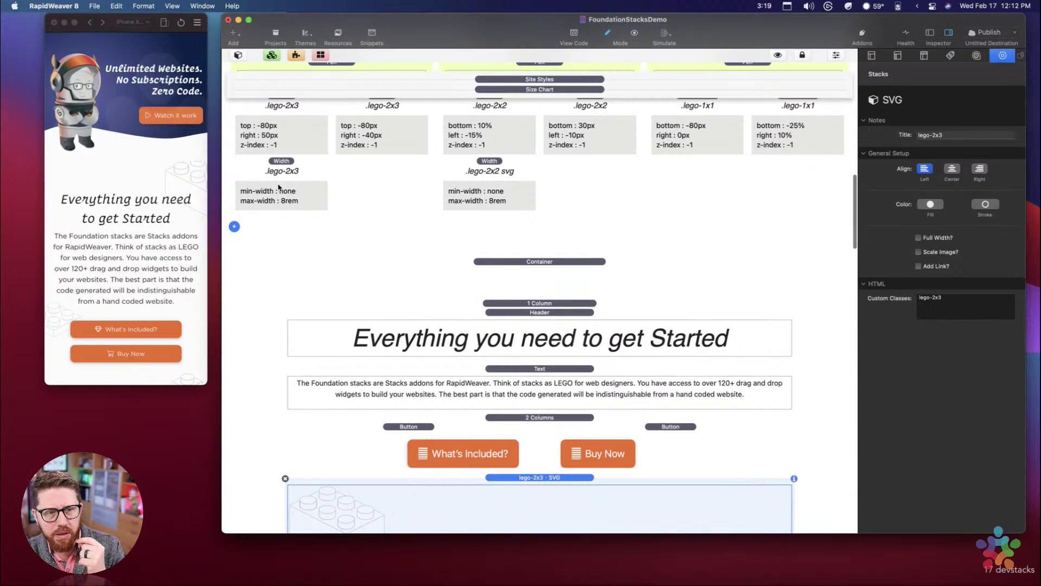
{"action": "left_click", "coordinate": [279, 187]}
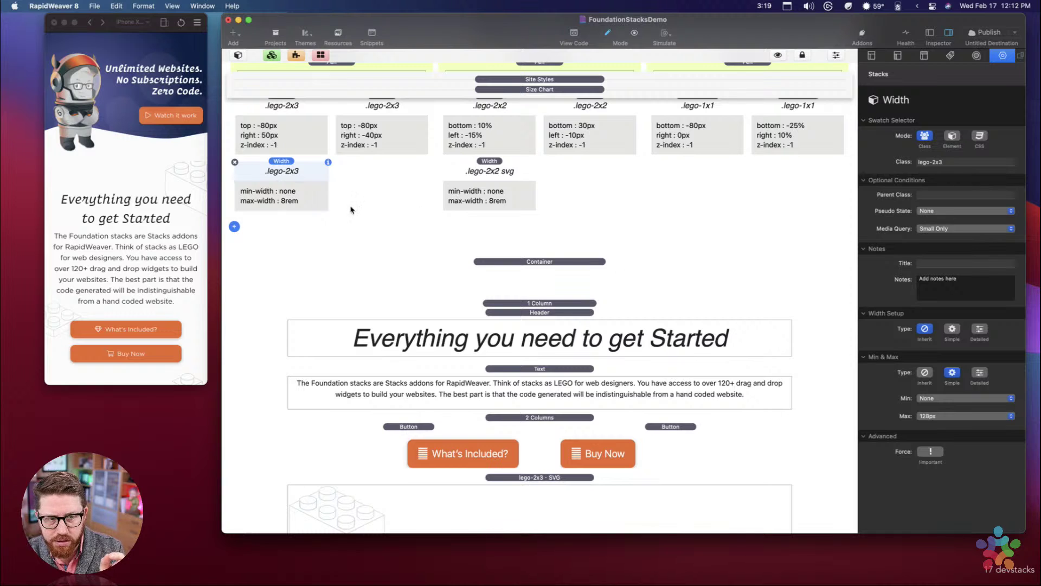
{"action": "scroll", "coordinate": [470, 361], "scroll_direction": "down", "scroll_amount": 5}
{"action": "left_click", "coordinate": [545, 352]}
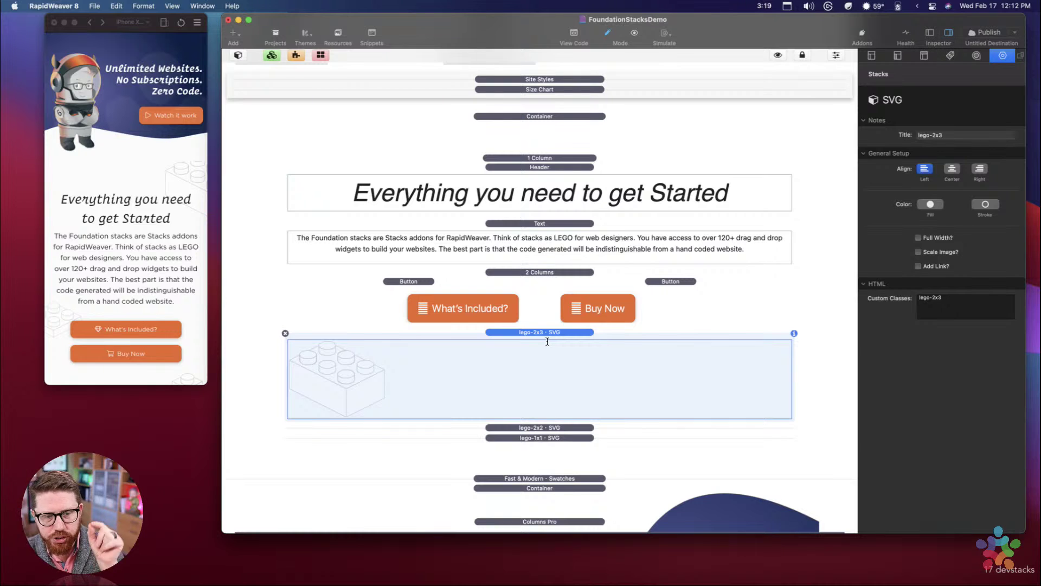
Step: Try adding a class attribute with the value 0 to the opening svg tag in the lego-2x3 code
{"action": "double_click", "coordinate": [538, 361]}
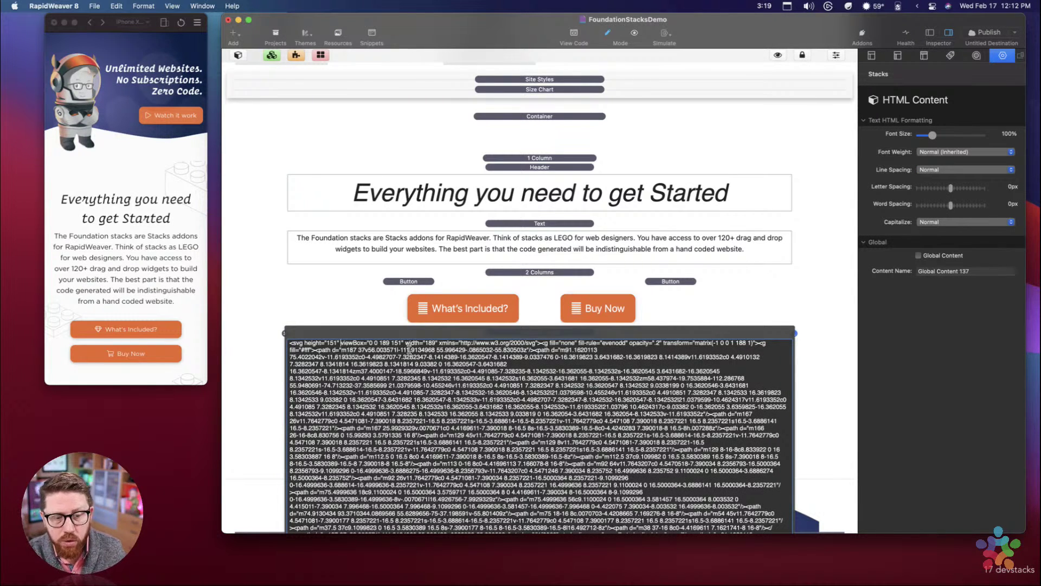
{"action": "type", "text": "class=\""}
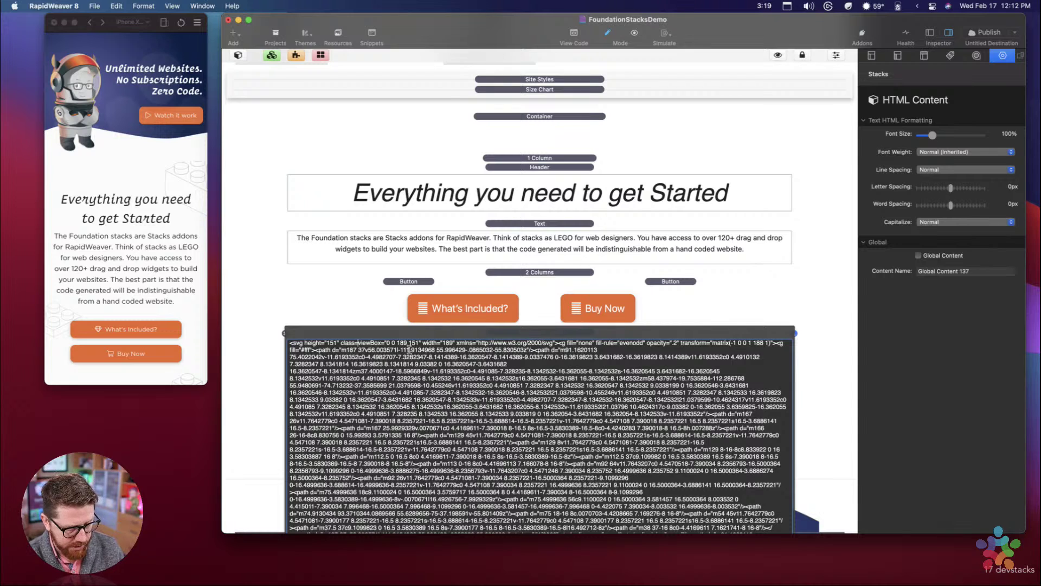
{"action": "key", "text": "ctrl+super+space"}
{"action": "type", "text": "\""}
{"action": "key", "text": "Left"}
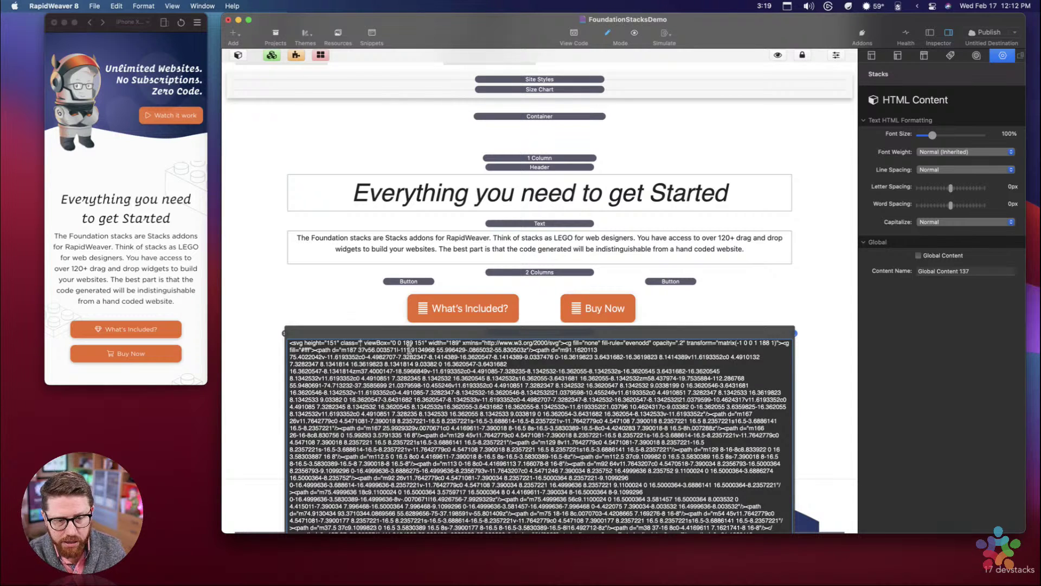
{"action": "type", "text": "0"}
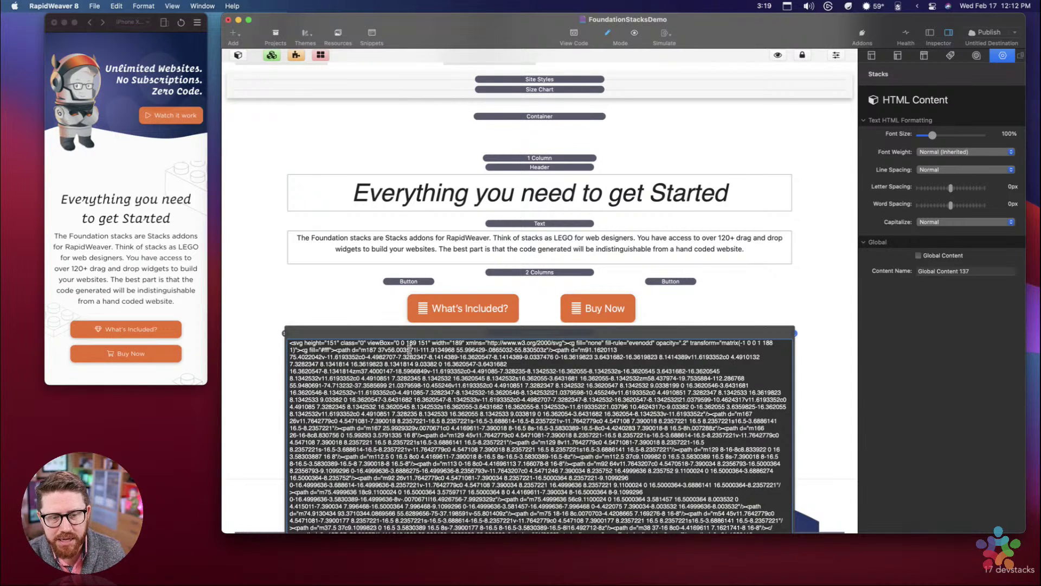
Step: Remove the trial class attribute from the svg tag and finish editing the lego-2x3 code
{"action": "key", "text": "shift+Left"}
{"action": "key", "text": "shift+Left"}
{"action": "key", "text": "shift+Left"}
{"action": "key", "text": "shift+Left"}
{"action": "key", "text": "shift+Left"}
{"action": "key", "text": "shift+Left"}
{"action": "key", "text": "shift+Left"}
{"action": "key", "text": "shift+Left"}
{"action": "key", "text": "shift+Left"}
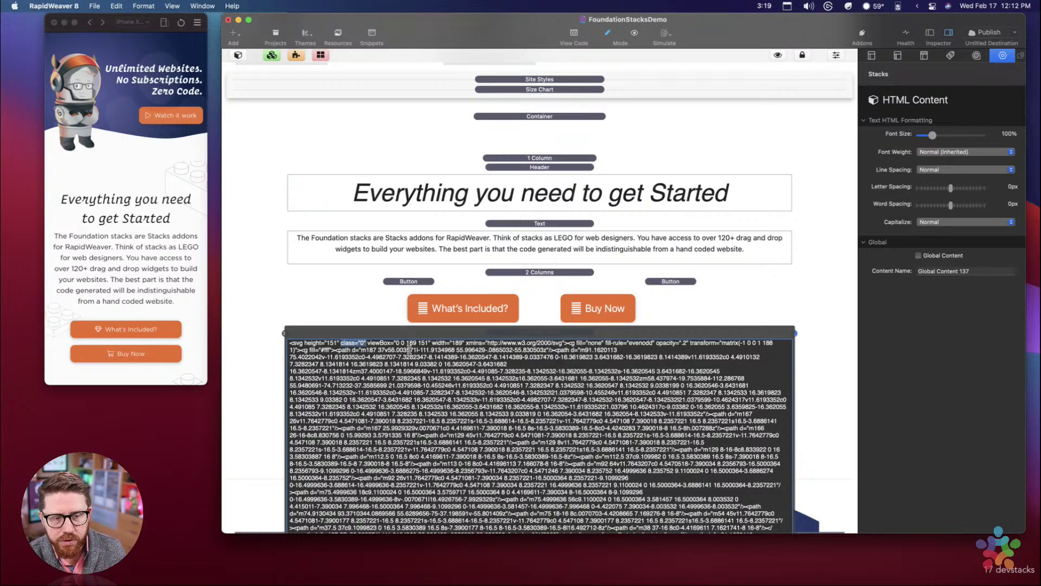
{"action": "key", "text": "BackSpace"}
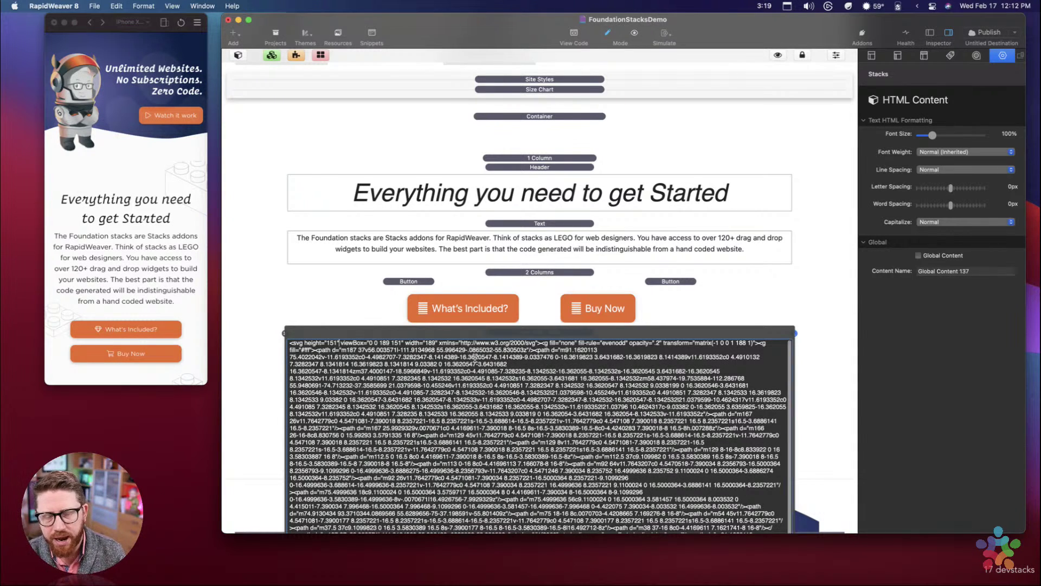
{"action": "scroll", "coordinate": [475, 358], "scroll_direction": "down", "scroll_amount": 3}
{"action": "scroll", "coordinate": [475, 357], "scroll_direction": "up", "scroll_amount": 3}
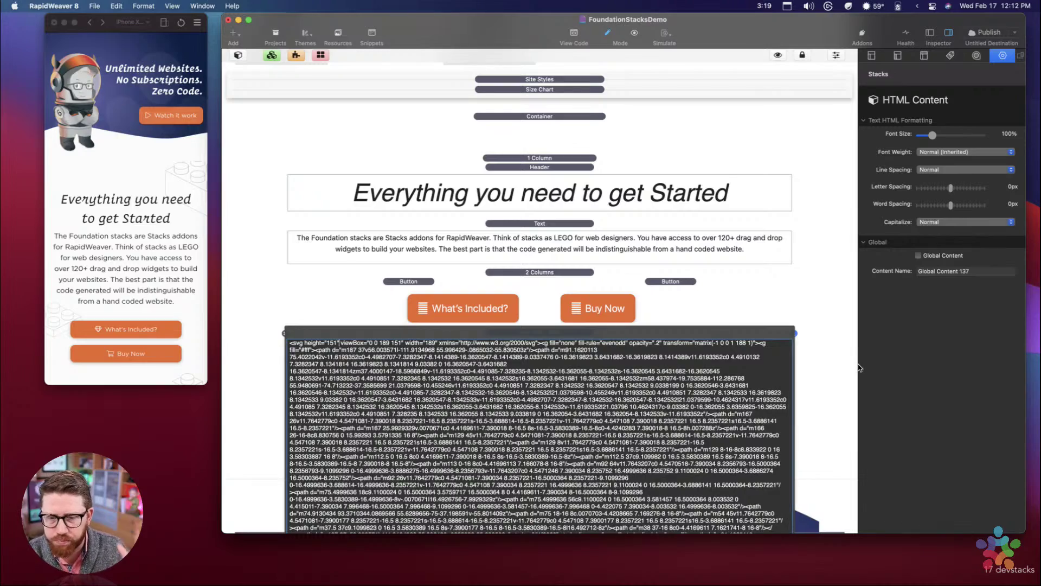
{"action": "scroll", "coordinate": [829, 391], "scroll_direction": "down", "scroll_amount": 3}
{"action": "scroll", "coordinate": [829, 392], "scroll_direction": "down", "scroll_amount": 4}
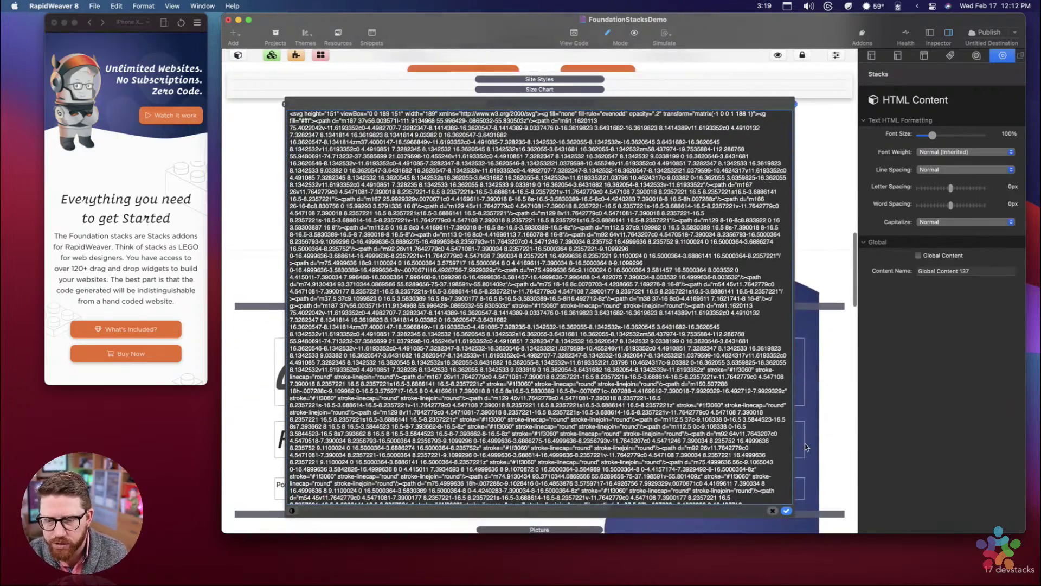
{"action": "left_click", "coordinate": [787, 512]}
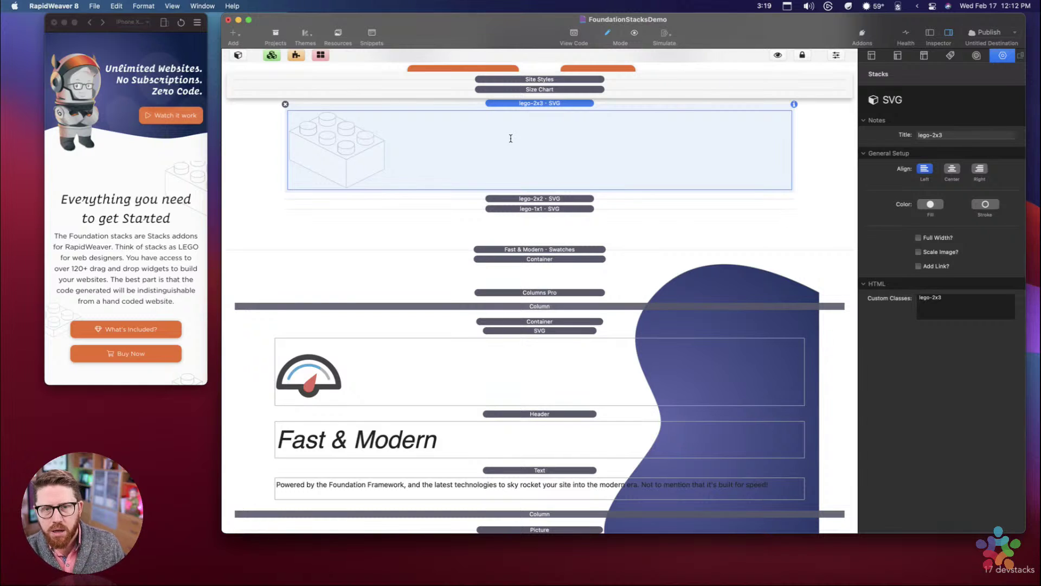
Step: Set the class of the lego-2x3 Width swatch to "lego-2x3 svg"
{"action": "scroll", "coordinate": [513, 110], "scroll_direction": "up", "scroll_amount": 3}
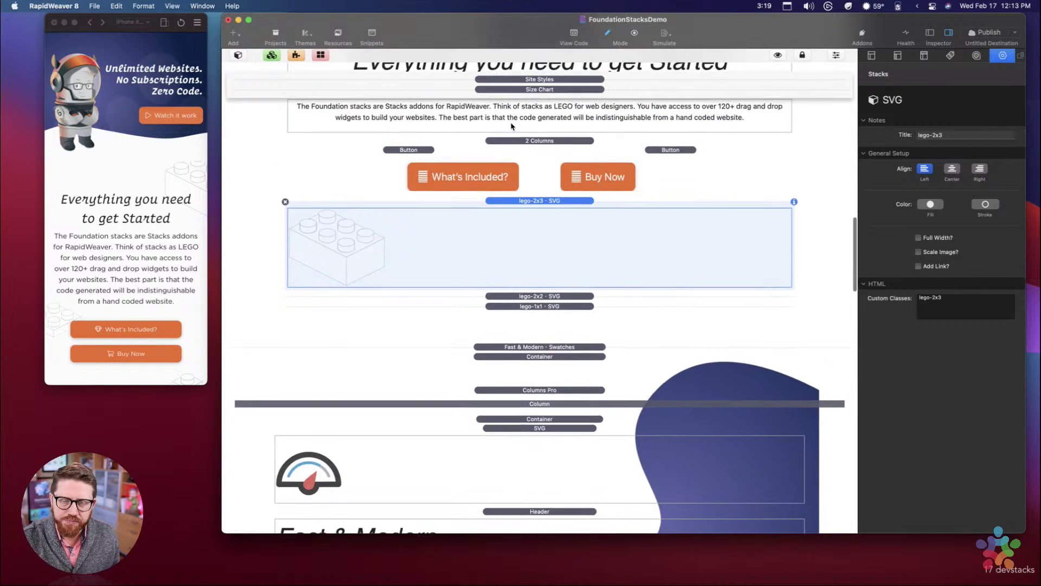
{"action": "scroll", "coordinate": [518, 231], "scroll_direction": "up", "scroll_amount": 8}
{"action": "left_click", "coordinate": [294, 152]}
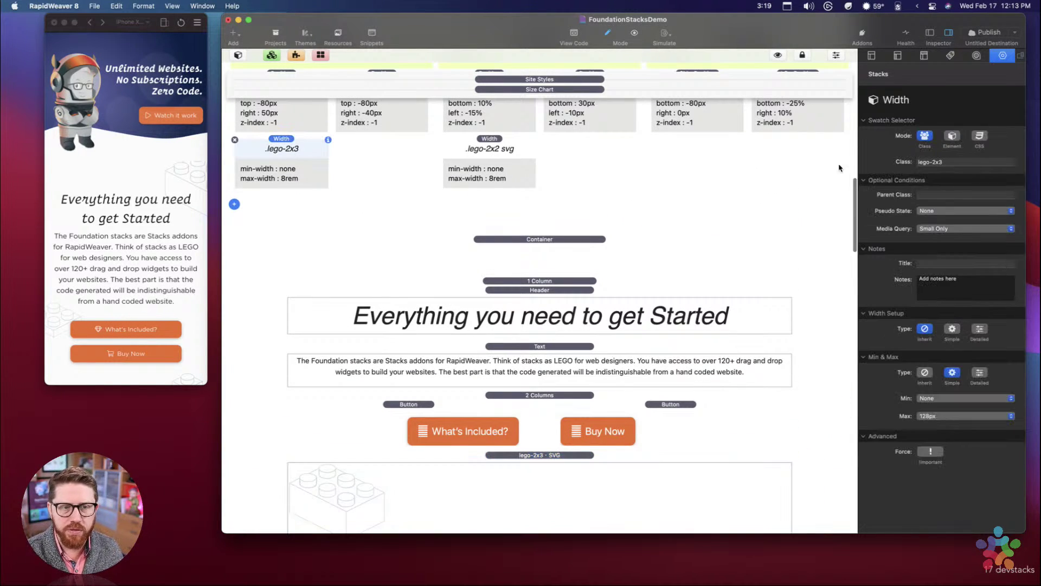
{"action": "left_click", "coordinate": [955, 163]}
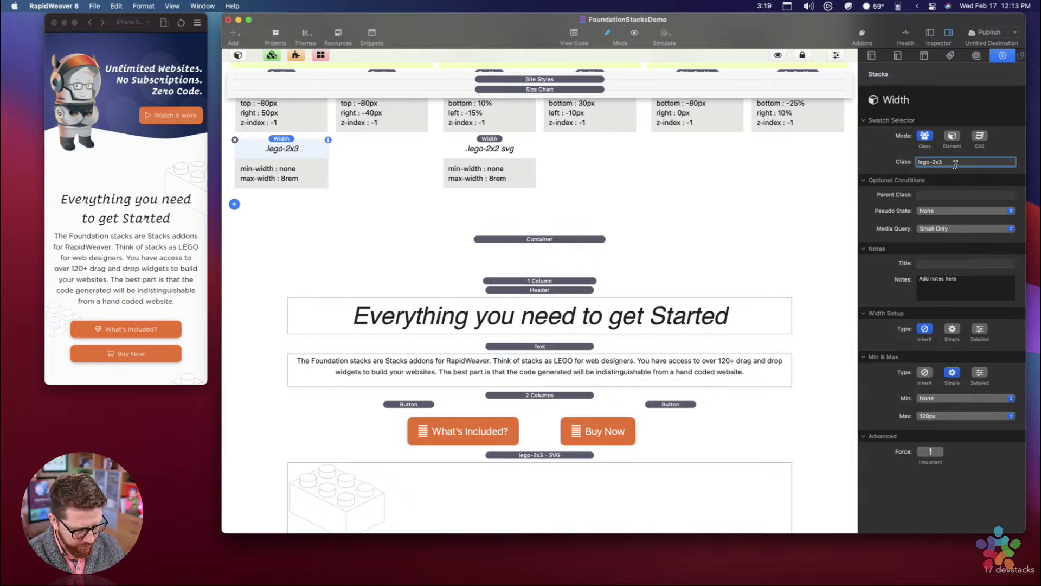
{"action": "key", "text": "Return"}
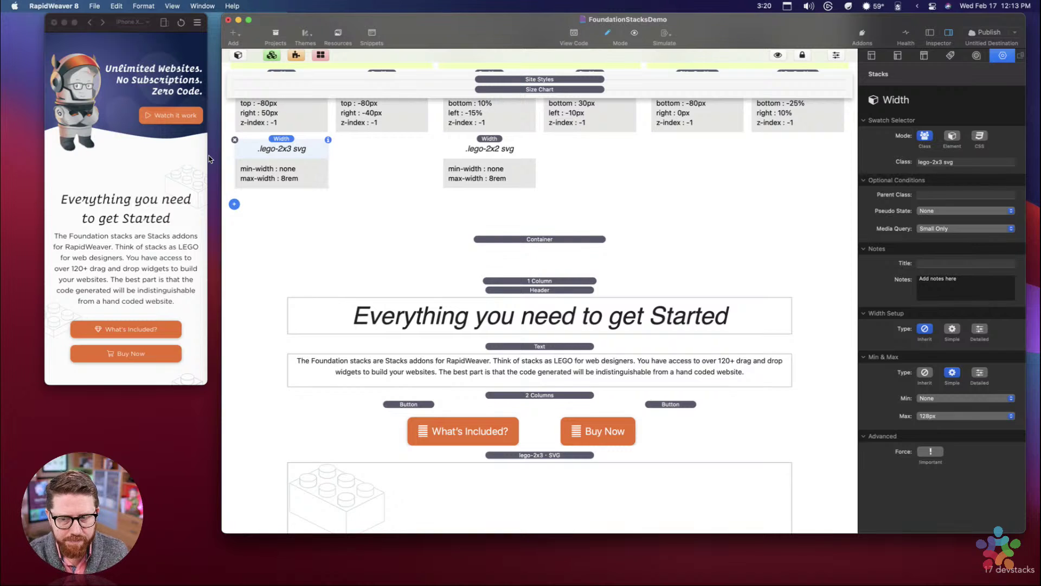
Step: Collapse the lego-2x3 SVG stack beneath the Get Started buttons
{"action": "scroll", "coordinate": [433, 331], "scroll_direction": "down", "scroll_amount": 4}
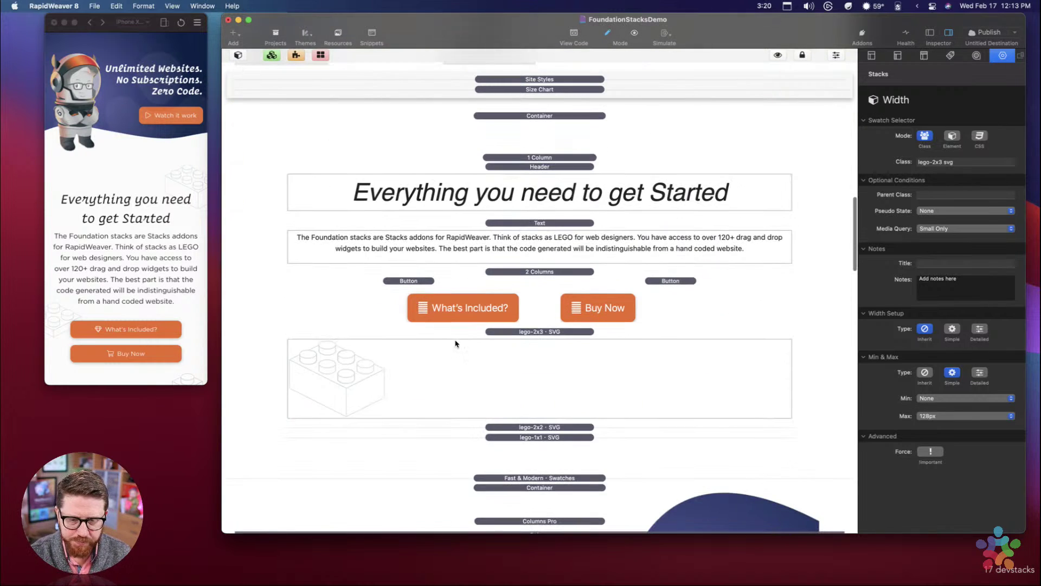
{"action": "left_click", "coordinate": [530, 378]}
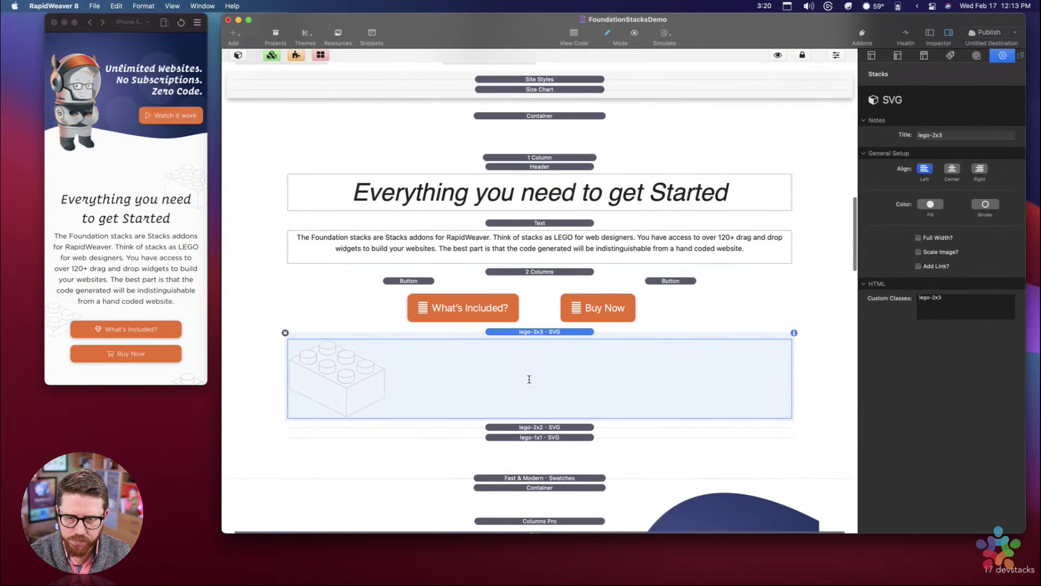
{"action": "left_click", "coordinate": [527, 337]}
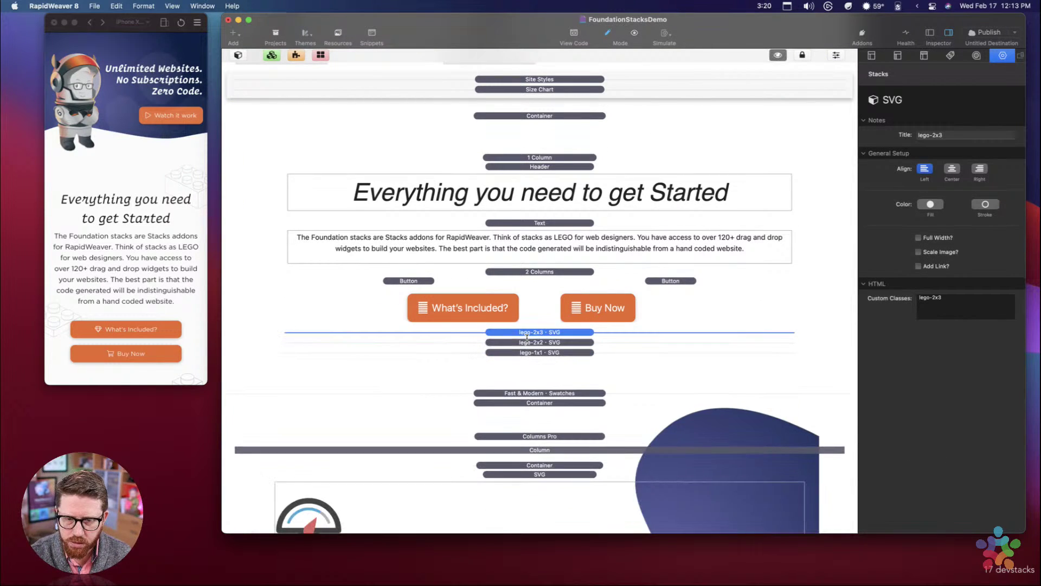
{"action": "left_click", "coordinate": [512, 272]}
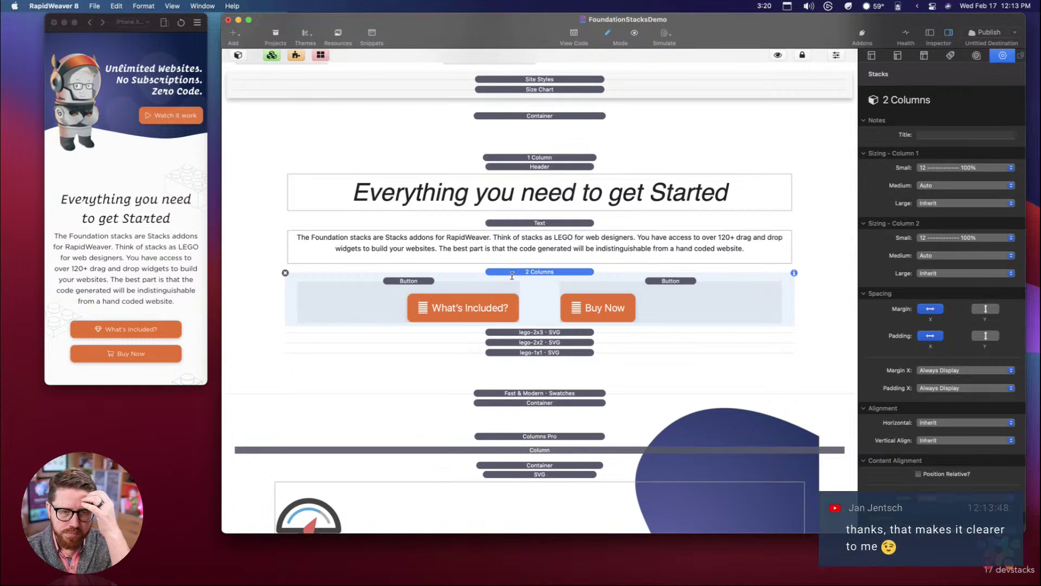
Step: Collapse the Get Started swatches group and select the Get Started container below it
{"action": "scroll", "coordinate": [512, 276], "scroll_direction": "up", "scroll_amount": 5}
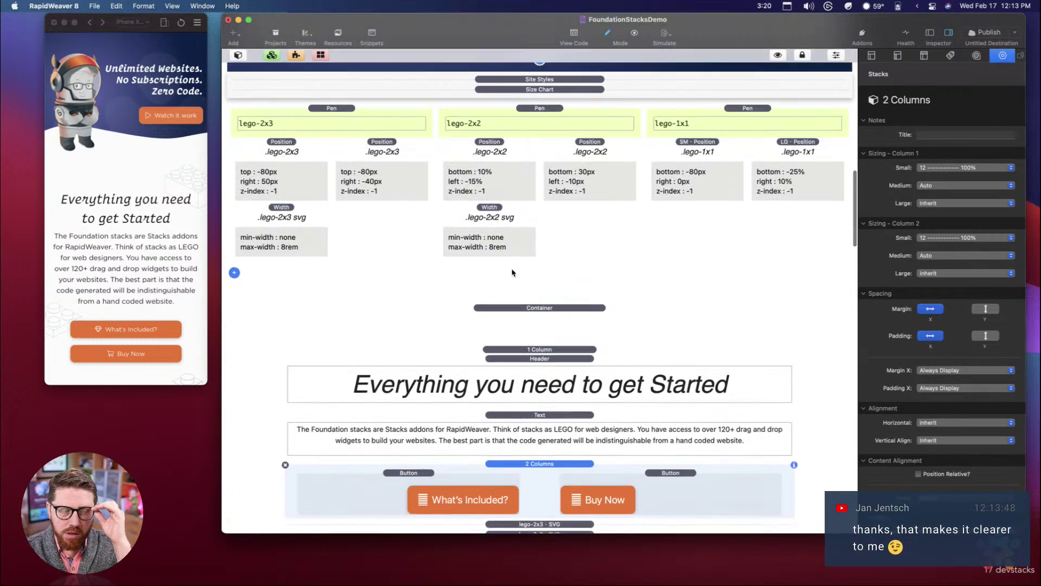
{"action": "scroll", "coordinate": [512, 272], "scroll_direction": "up", "scroll_amount": 1}
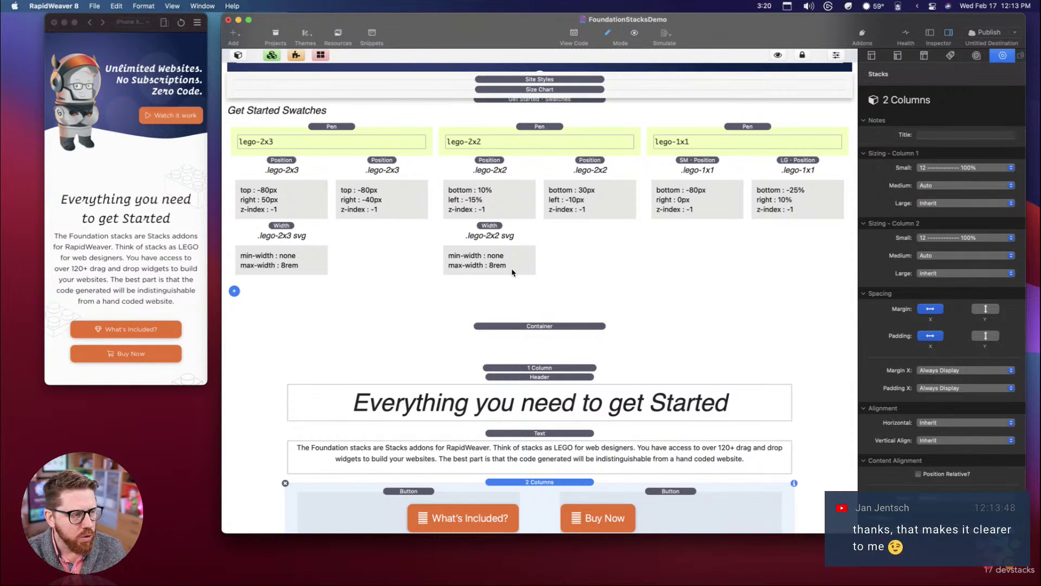
{"action": "scroll", "coordinate": [512, 272], "scroll_direction": "up", "scroll_amount": 2}
{"action": "left_click", "coordinate": [532, 179]}
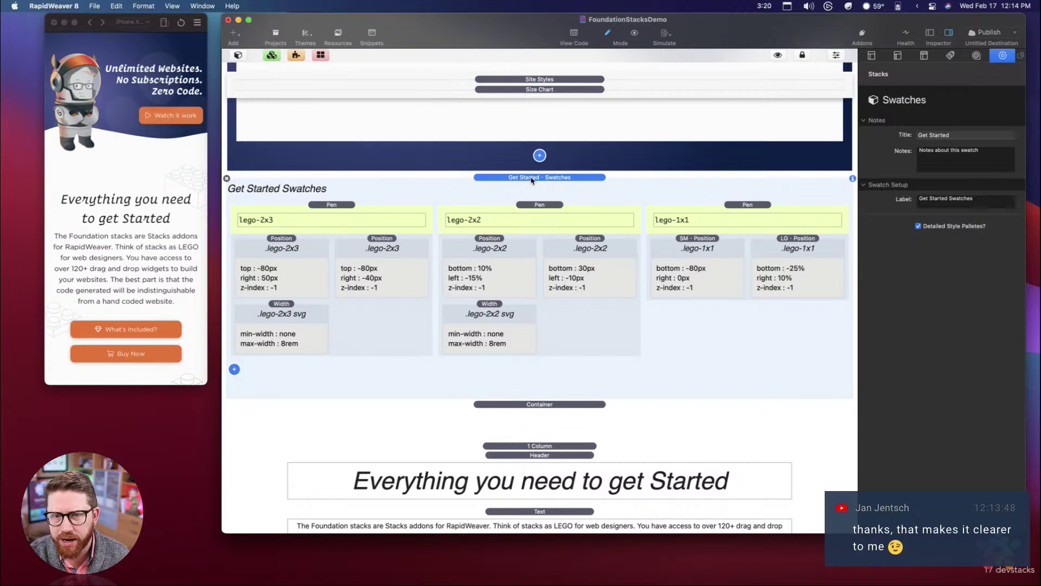
{"action": "left_click", "coordinate": [531, 178]}
{"action": "left_click", "coordinate": [537, 202]}
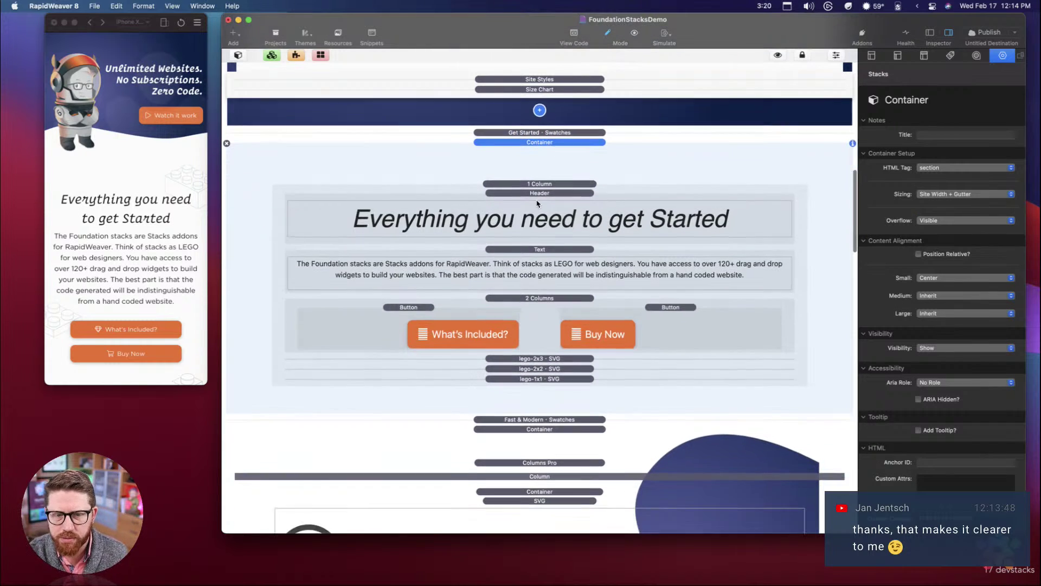
{"action": "scroll", "coordinate": [537, 202], "scroll_direction": "down", "scroll_amount": 5}
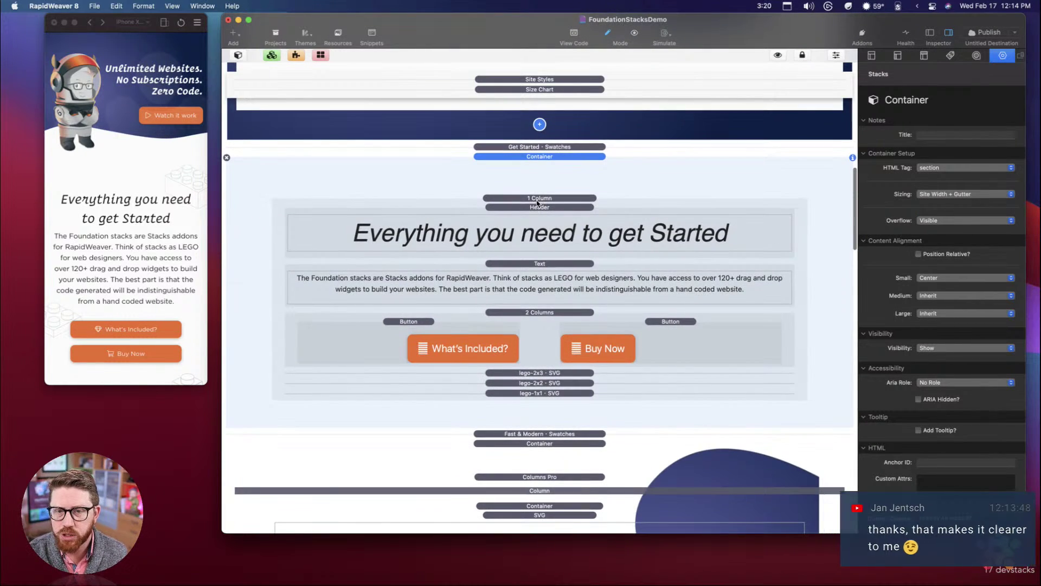
{"action": "scroll", "coordinate": [537, 202], "scroll_direction": "down", "scroll_amount": 15}
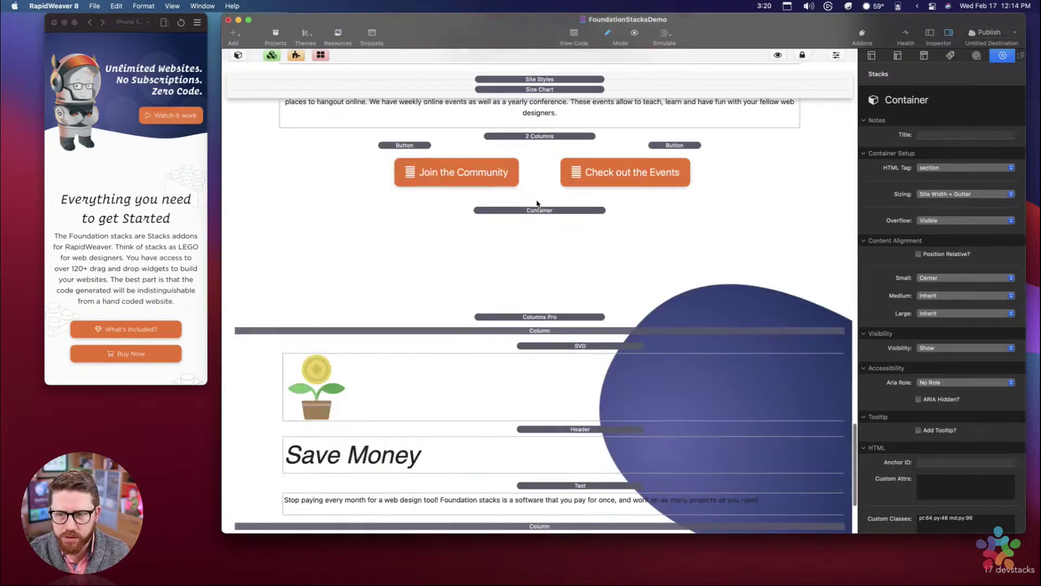
{"action": "scroll", "coordinate": [537, 202], "scroll_direction": "up", "scroll_amount": 8}
{"action": "scroll", "coordinate": [537, 202], "scroll_direction": "up", "scroll_amount": 10}
{"action": "scroll", "coordinate": [537, 202], "scroll_direction": "down", "scroll_amount": 8}
{"action": "scroll", "coordinate": [537, 202], "scroll_direction": "up", "scroll_amount": 15}
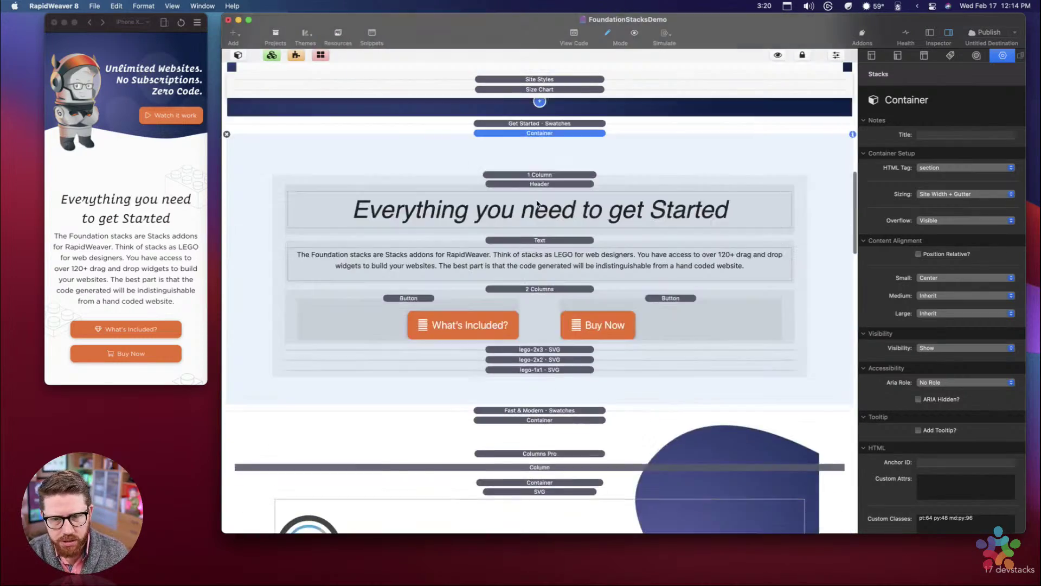
Step: Browse the sections below Get Started and inspect the Container settings of the Fast & Modern and No Code Design sections
{"action": "scroll", "coordinate": [537, 203], "scroll_direction": "down", "scroll_amount": 15}
{"action": "scroll", "coordinate": [537, 203], "scroll_direction": "up", "scroll_amount": 12}
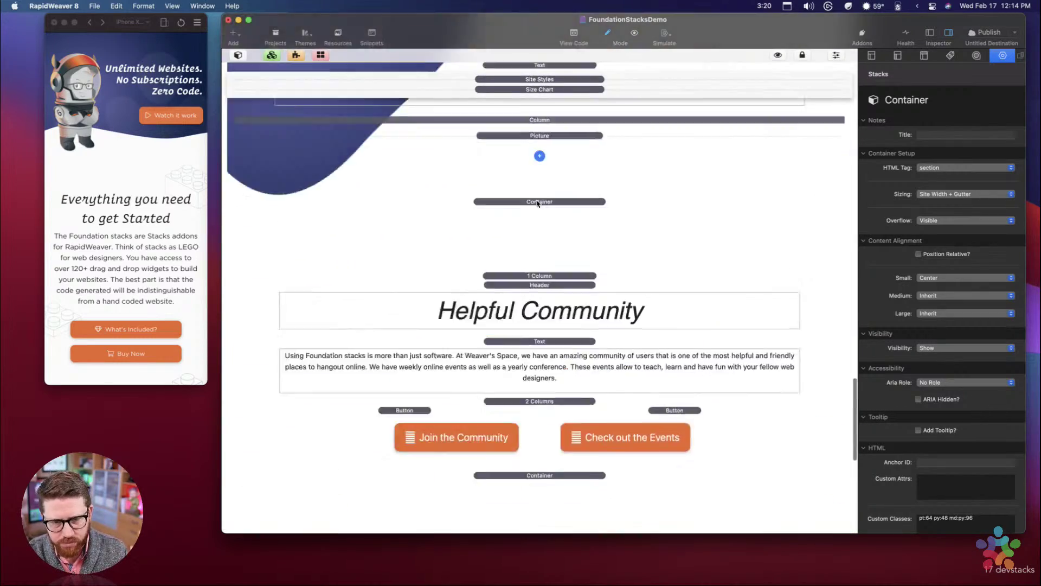
{"action": "scroll", "coordinate": [537, 202], "scroll_direction": "up", "scroll_amount": 10}
{"action": "scroll", "coordinate": [536, 202], "scroll_direction": "down", "scroll_amount": 8}
{"action": "scroll", "coordinate": [537, 202], "scroll_direction": "up", "scroll_amount": 6}
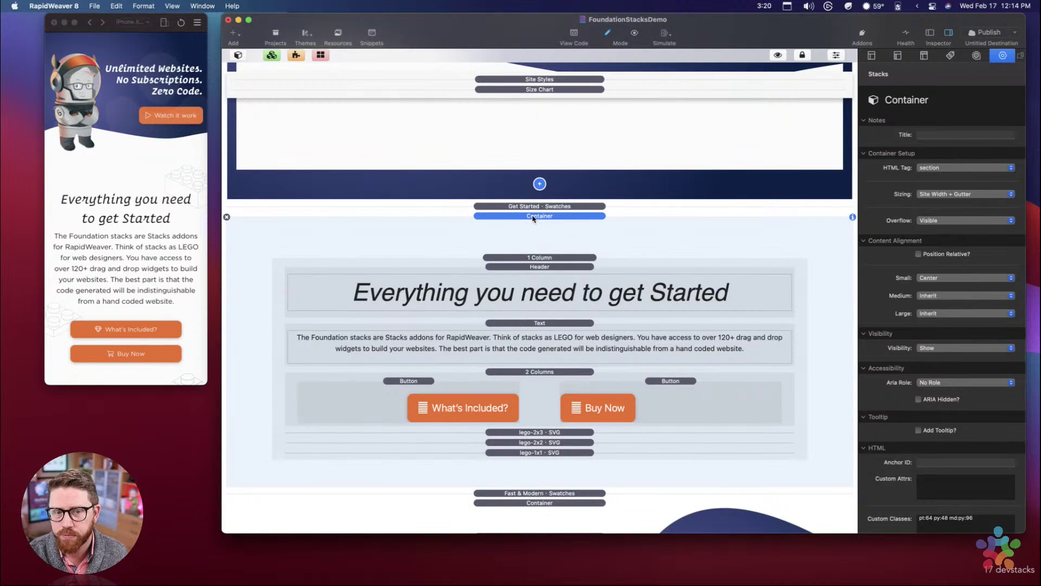
{"action": "scroll", "coordinate": [533, 218], "scroll_direction": "down", "scroll_amount": 5}
{"action": "scroll", "coordinate": [520, 239], "scroll_direction": "down", "scroll_amount": 3}
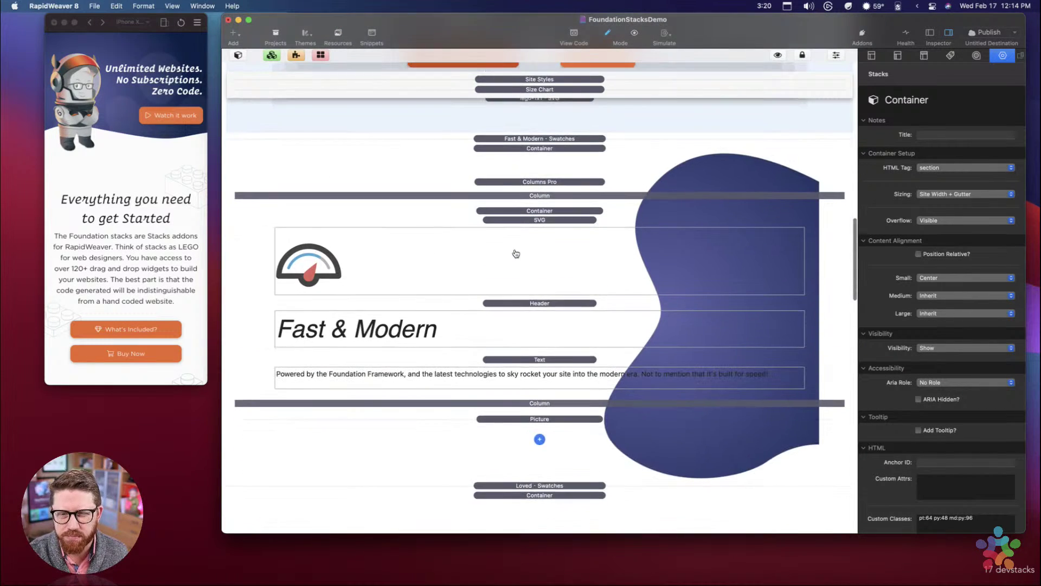
{"action": "left_click", "coordinate": [534, 158]}
{"action": "scroll", "coordinate": [534, 159], "scroll_direction": "down", "scroll_amount": 8}
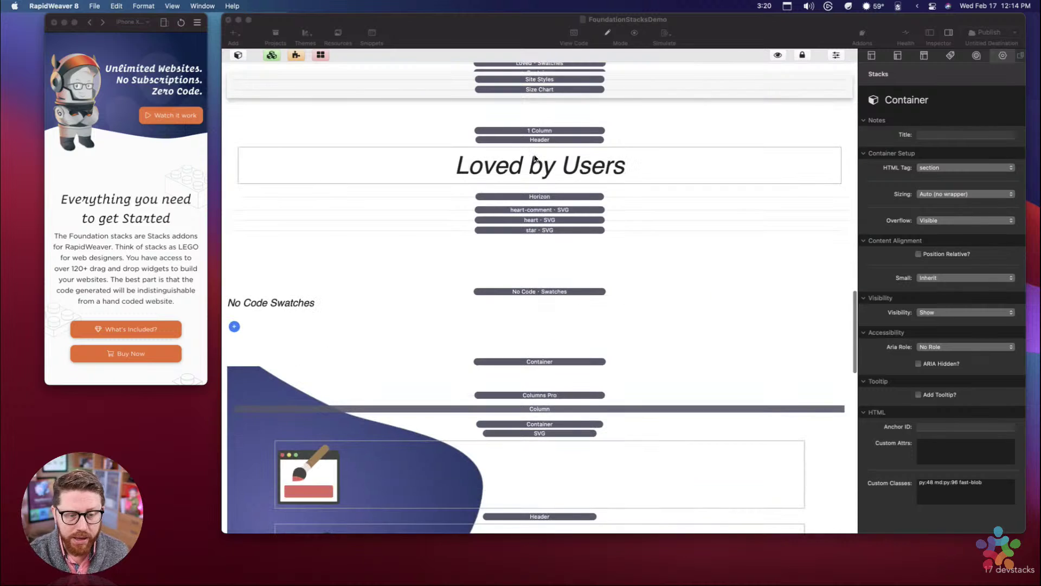
{"action": "scroll", "coordinate": [521, 234], "scroll_direction": "down", "scroll_amount": 3}
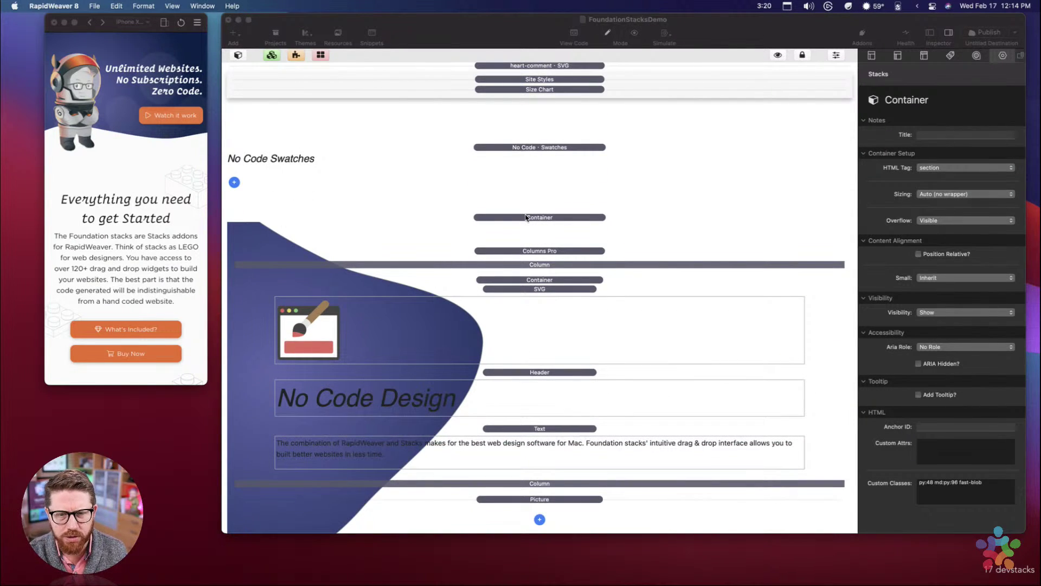
{"action": "scroll", "coordinate": [525, 218], "scroll_direction": "down", "scroll_amount": 2}
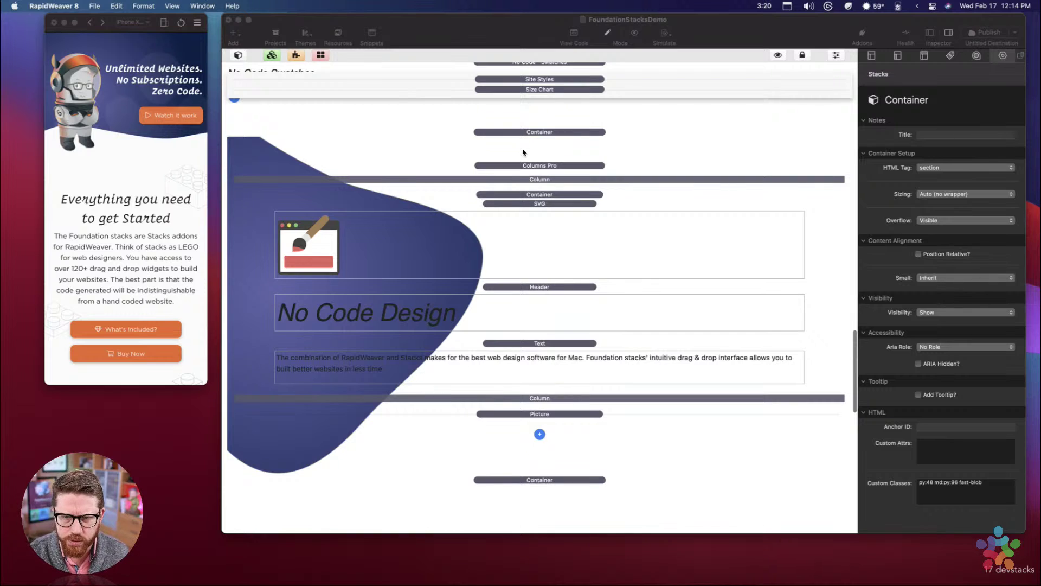
{"action": "left_click", "coordinate": [523, 152]}
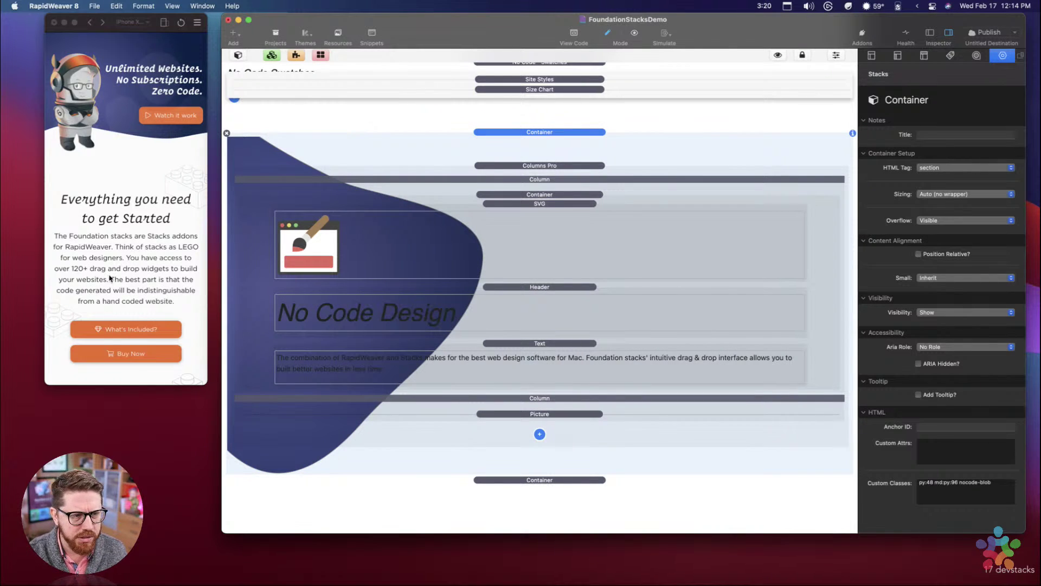
Step: Compare how the No Code Design and Fast & Modern sections stack in the phone preview
{"action": "scroll", "coordinate": [109, 278], "scroll_direction": "down", "scroll_amount": 5}
{"action": "scroll", "coordinate": [109, 278], "scroll_direction": "down", "scroll_amount": 10}
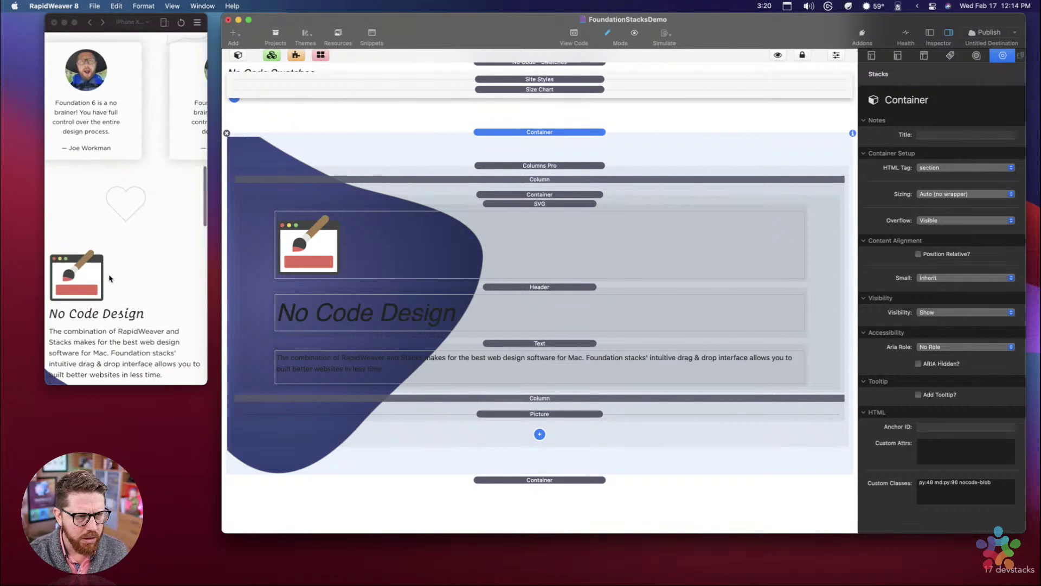
{"action": "scroll", "coordinate": [109, 278], "scroll_direction": "up", "scroll_amount": 7}
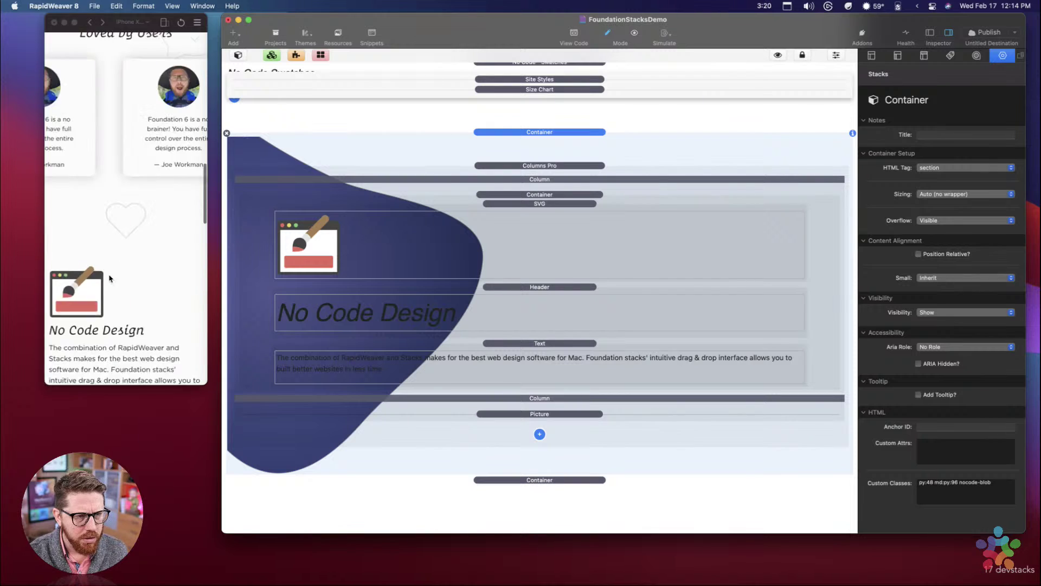
{"action": "scroll", "coordinate": [159, 155], "scroll_direction": "up", "scroll_amount": 5}
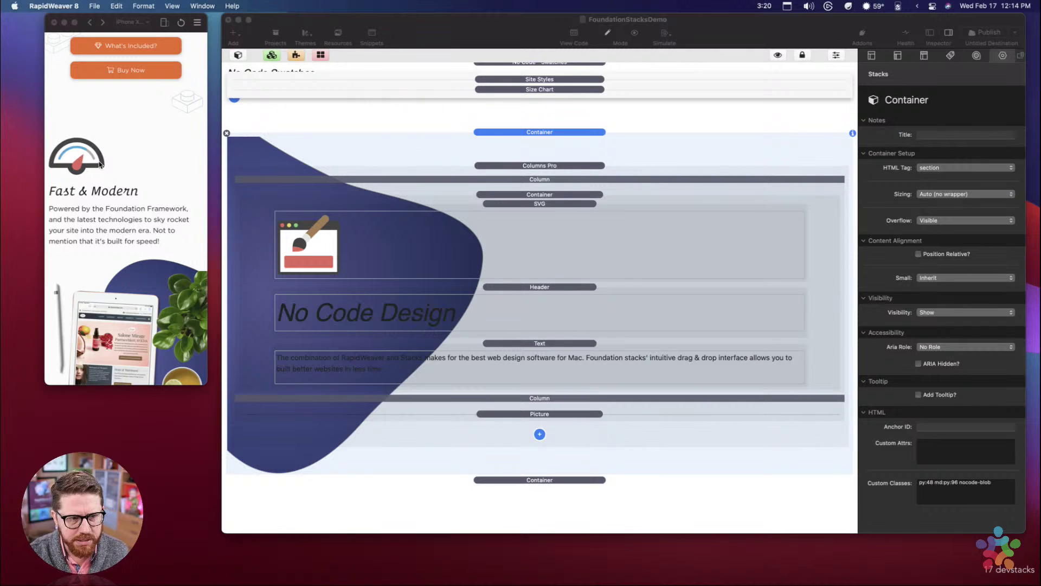
{"action": "scroll", "coordinate": [593, 164], "scroll_direction": "up", "scroll_amount": 3}
Step: Inspect the Columns Pro settings of the Fast & Modern section and the Picture stack in its second column
{"action": "scroll", "coordinate": [594, 164], "scroll_direction": "up", "scroll_amount": 10}
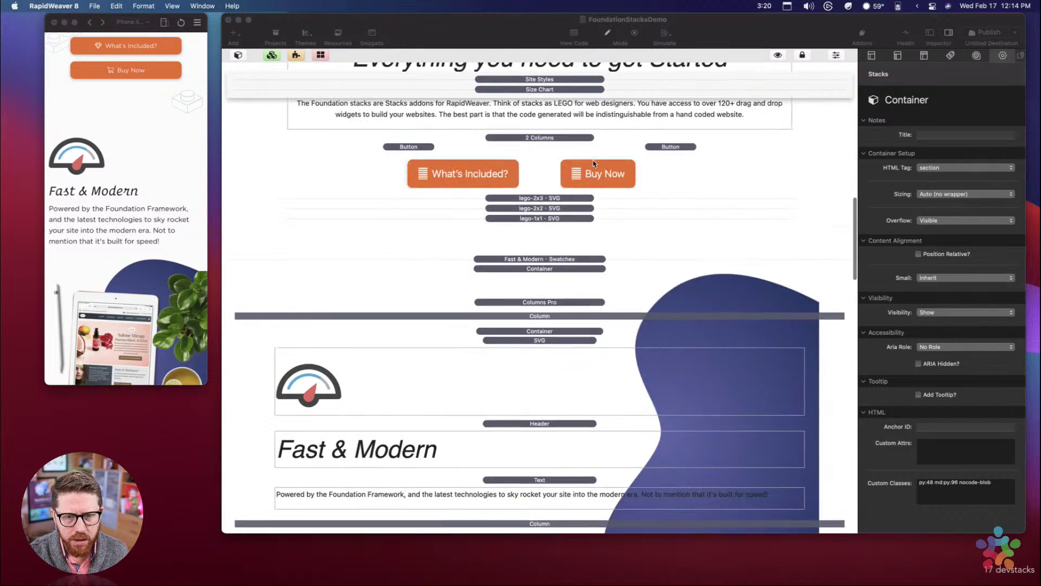
{"action": "left_click", "coordinate": [529, 331]}
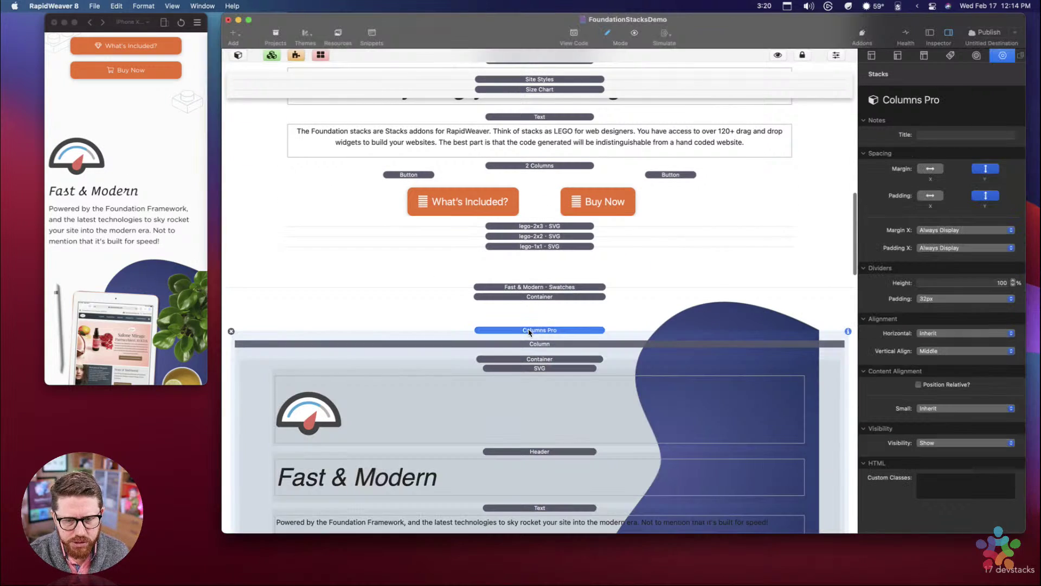
{"action": "scroll", "coordinate": [528, 332], "scroll_direction": "down", "scroll_amount": 6}
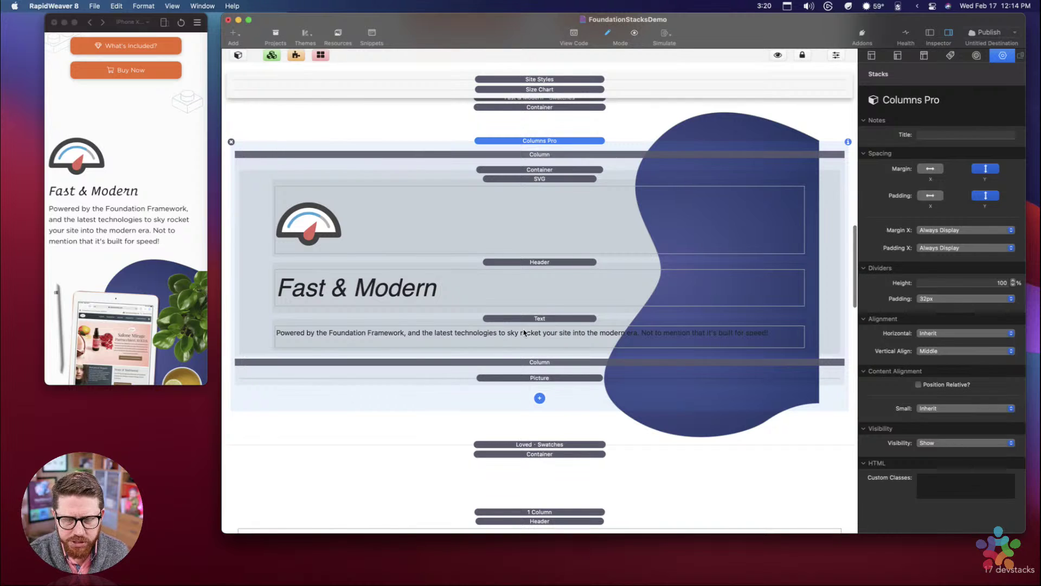
{"action": "left_click", "coordinate": [525, 363]}
{"action": "left_click", "coordinate": [524, 377]}
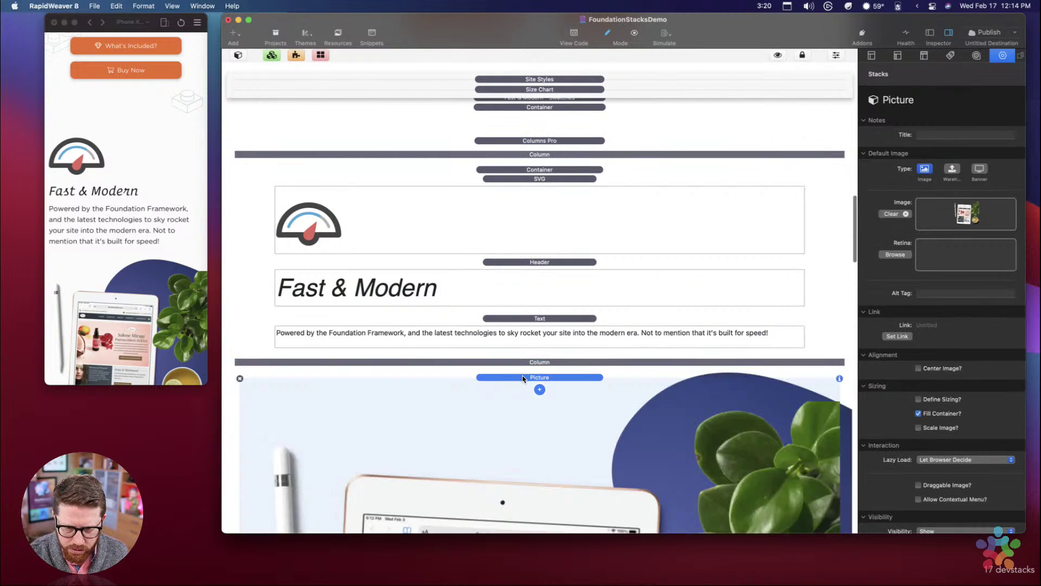
{"action": "scroll", "coordinate": [524, 381], "scroll_direction": "down", "scroll_amount": 9}
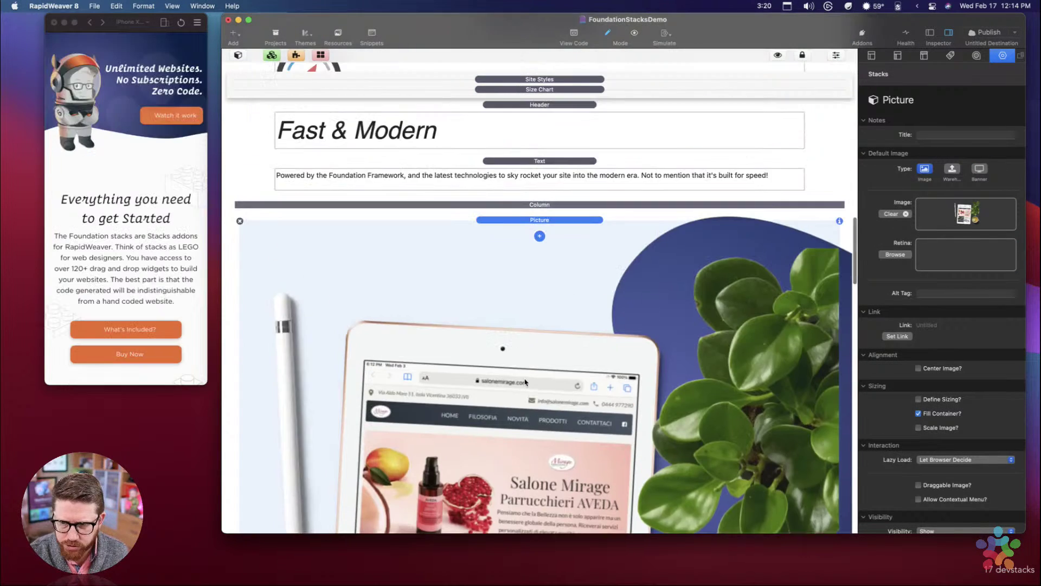
{"action": "scroll", "coordinate": [542, 327], "scroll_direction": "up", "scroll_amount": 7}
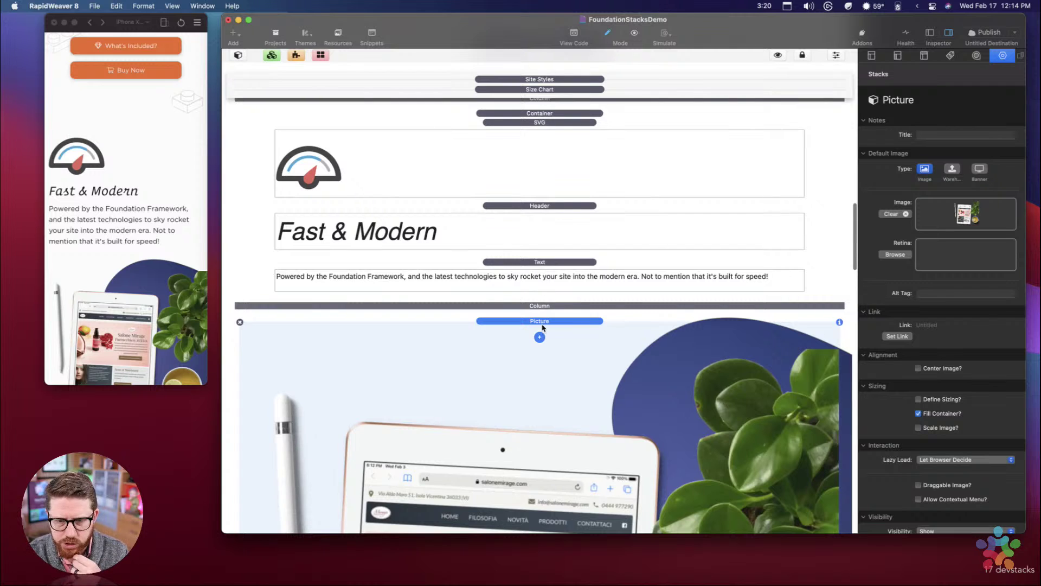
{"action": "scroll", "coordinate": [541, 327], "scroll_direction": "up", "scroll_amount": 3}
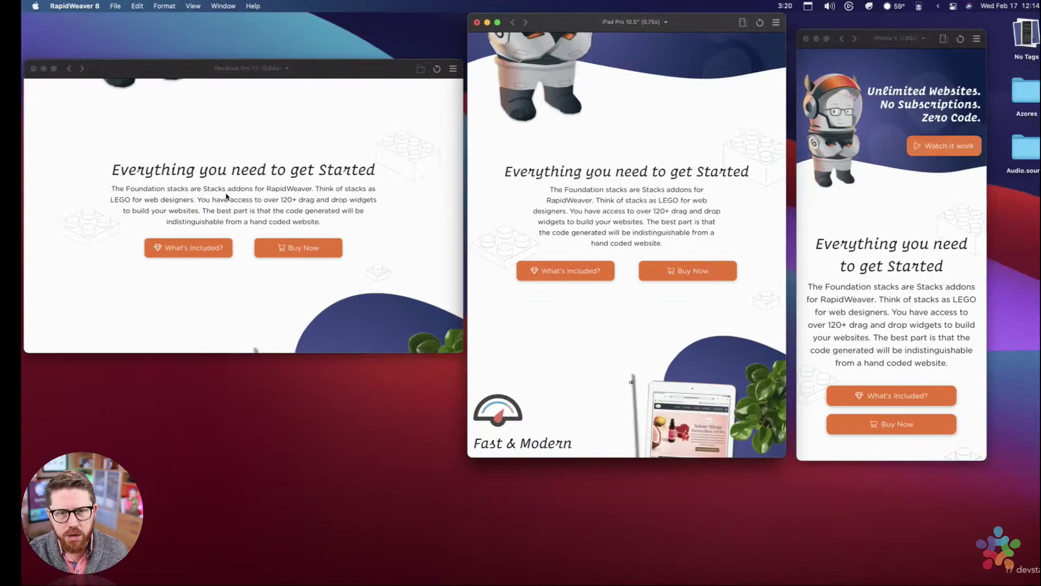
Step: Compare the text and image placement of the Fast & Modern and No Code Design sections in the MacBook and iPad previews
{"action": "scroll", "coordinate": [589, 235], "scroll_direction": "down", "scroll_amount": 8}
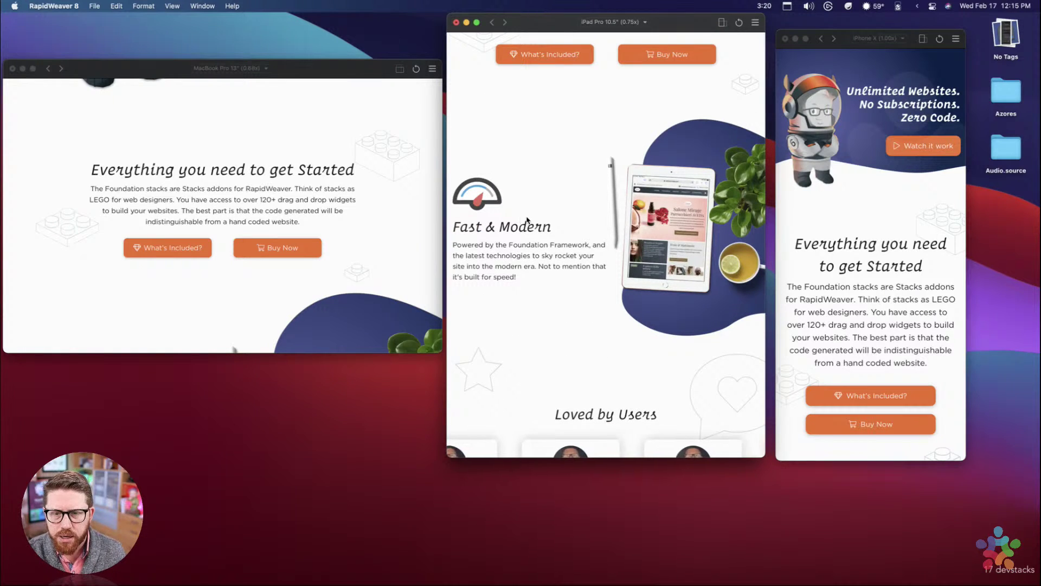
{"action": "scroll", "coordinate": [302, 259], "scroll_direction": "down", "scroll_amount": 4}
{"action": "scroll", "coordinate": [302, 258], "scroll_direction": "down", "scroll_amount": 5}
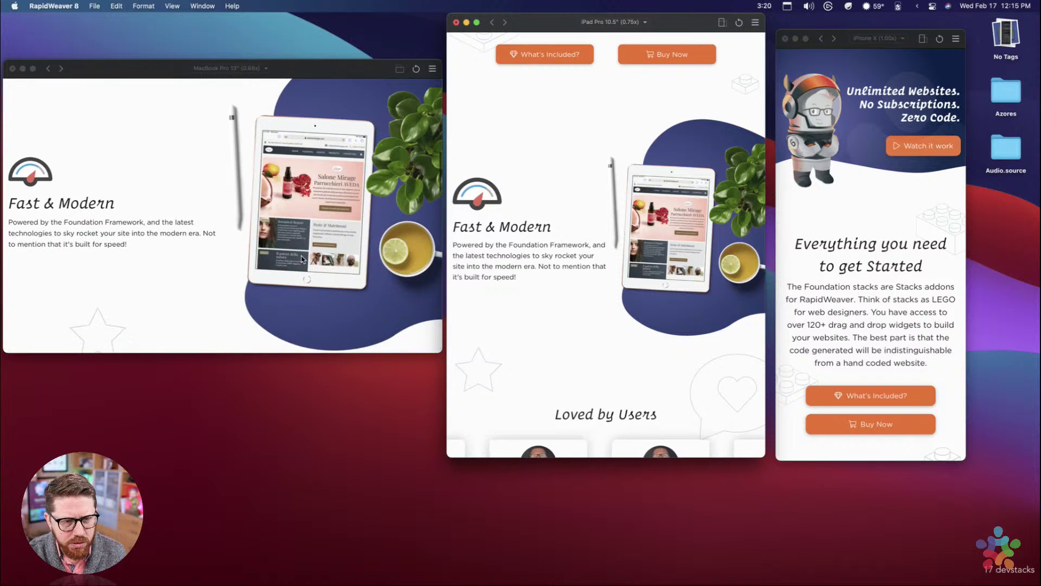
{"action": "scroll", "coordinate": [301, 258], "scroll_direction": "down", "scroll_amount": 10}
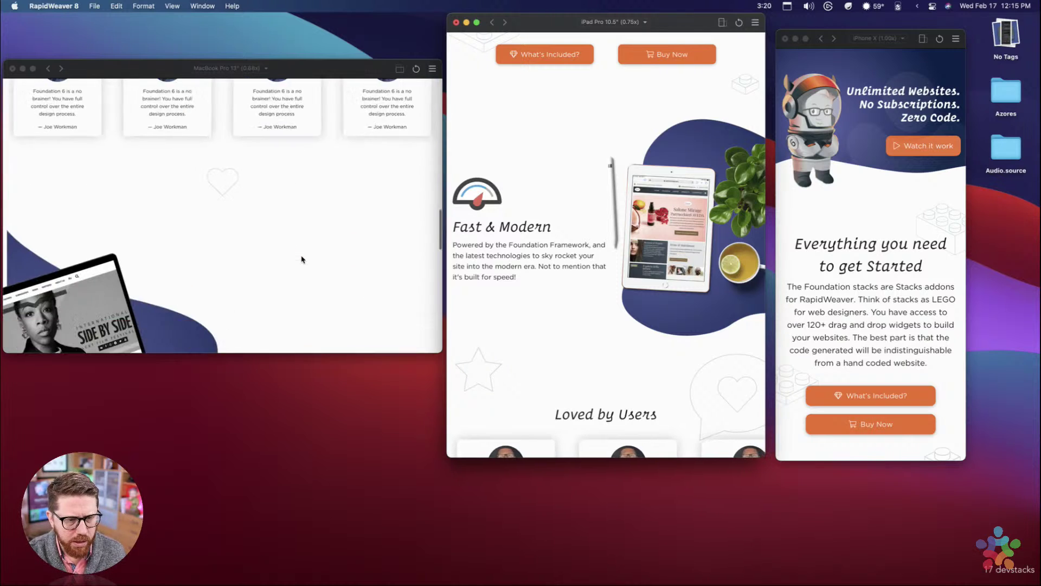
{"action": "scroll", "coordinate": [302, 258], "scroll_direction": "down", "scroll_amount": 2}
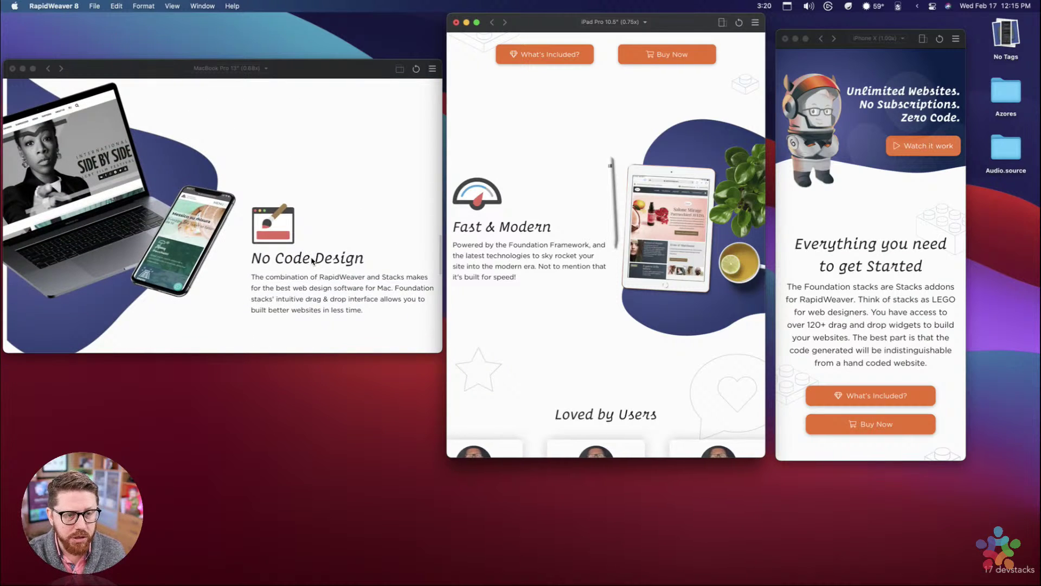
{"action": "scroll", "coordinate": [686, 261], "scroll_direction": "down", "scroll_amount": 6}
{"action": "scroll", "coordinate": [686, 261], "scroll_direction": "down", "scroll_amount": 5}
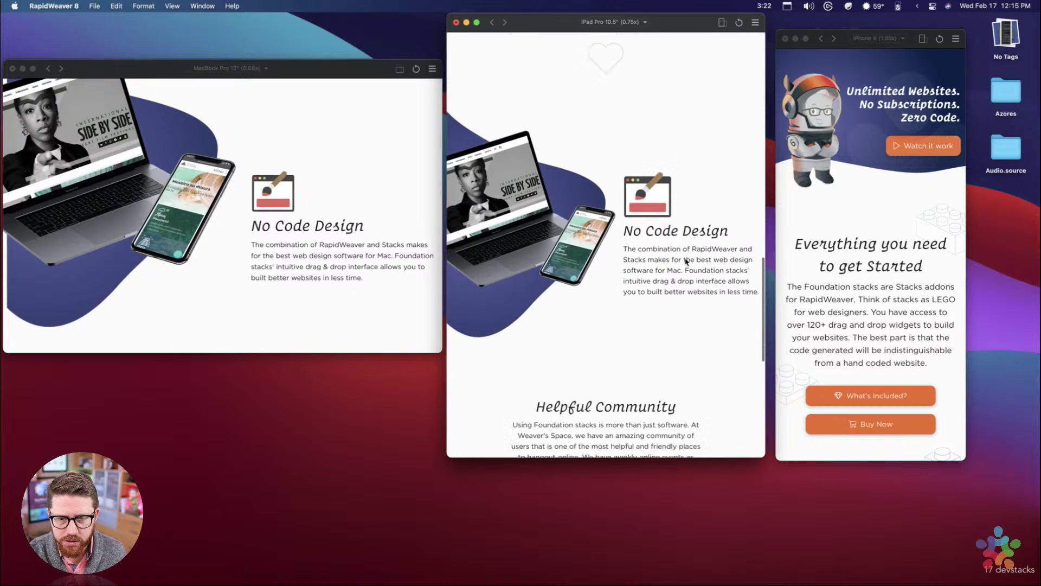
Step: Return to the page editor and check the Fast & Modern and Loved by Users sections in the phone preview
{"action": "key", "text": "ctrl+Left"}
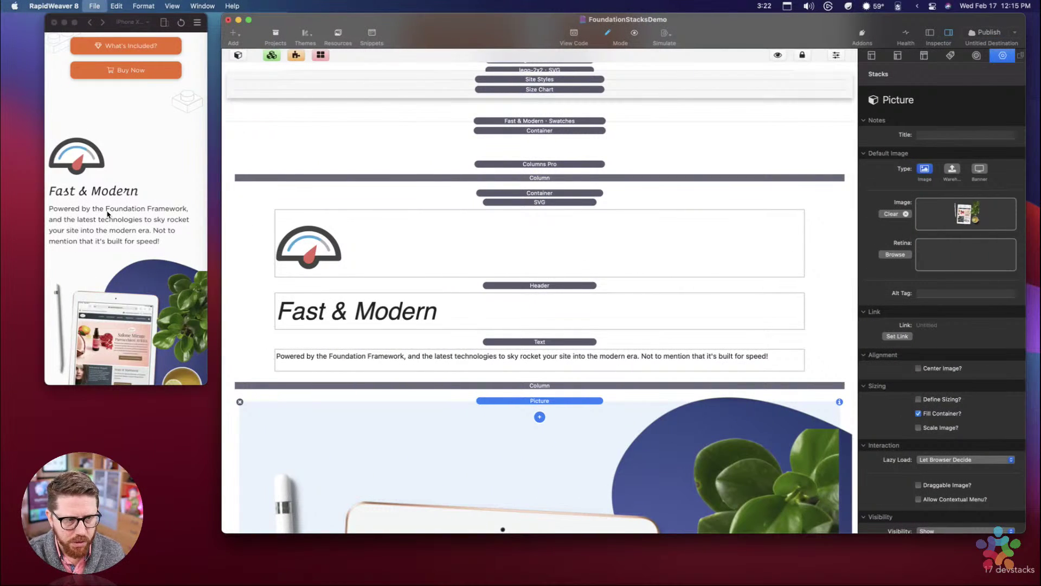
{"action": "scroll", "coordinate": [107, 214], "scroll_direction": "down", "scroll_amount": 5}
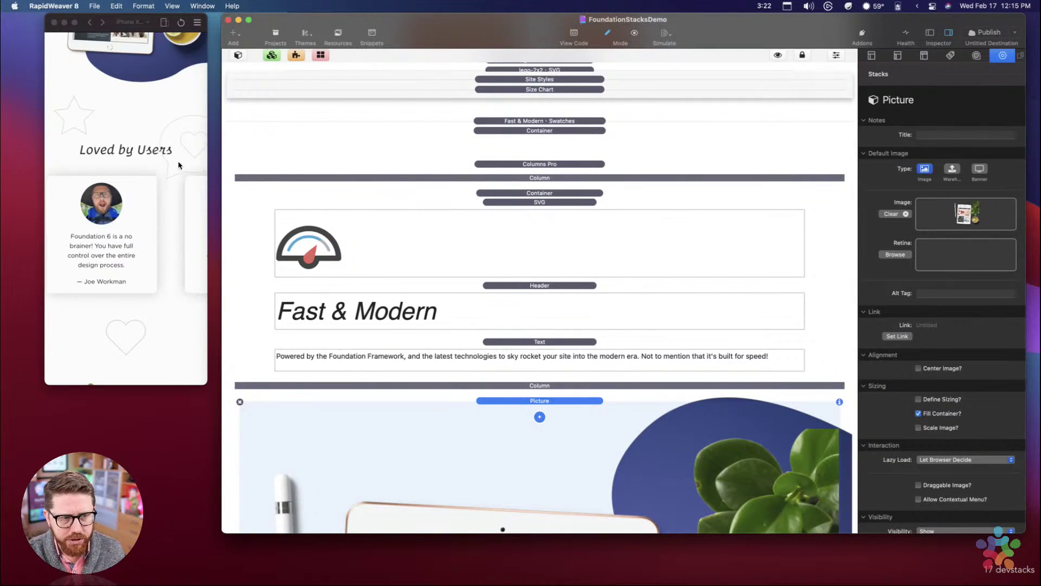
{"action": "scroll", "coordinate": [177, 155], "scroll_direction": "up", "scroll_amount": 6}
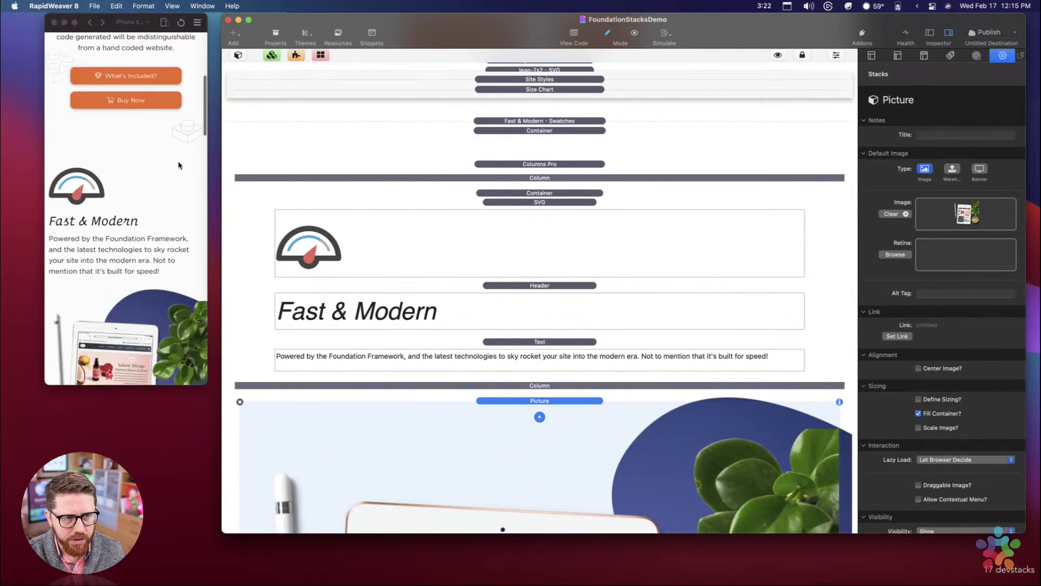
Step: Examine the Columns Pro settings and the sizing and ordering of both Fast & Modern columns
{"action": "left_click", "coordinate": [499, 165]}
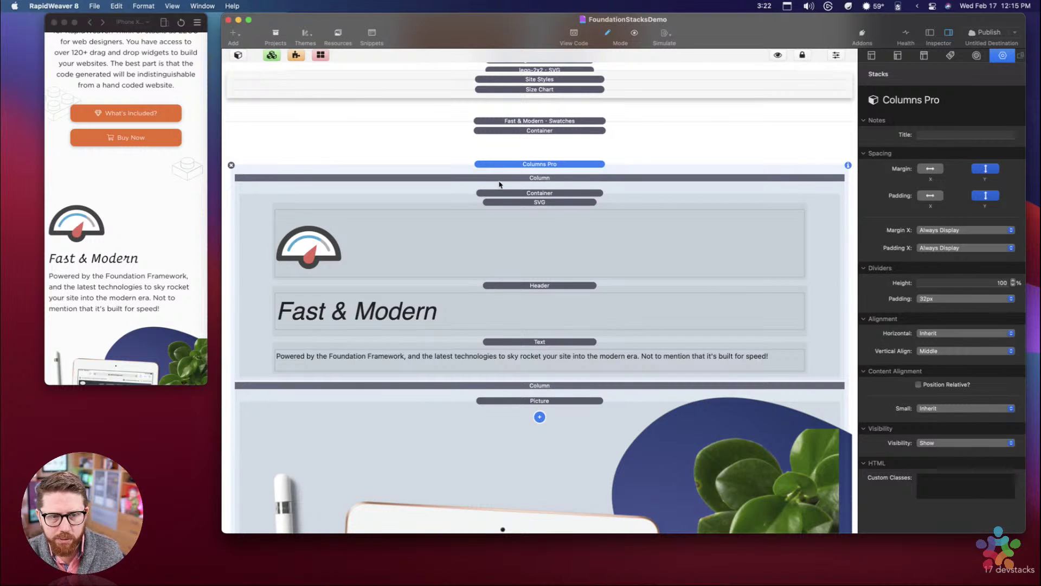
{"action": "left_click", "coordinate": [505, 192]}
{"action": "left_click", "coordinate": [508, 177]}
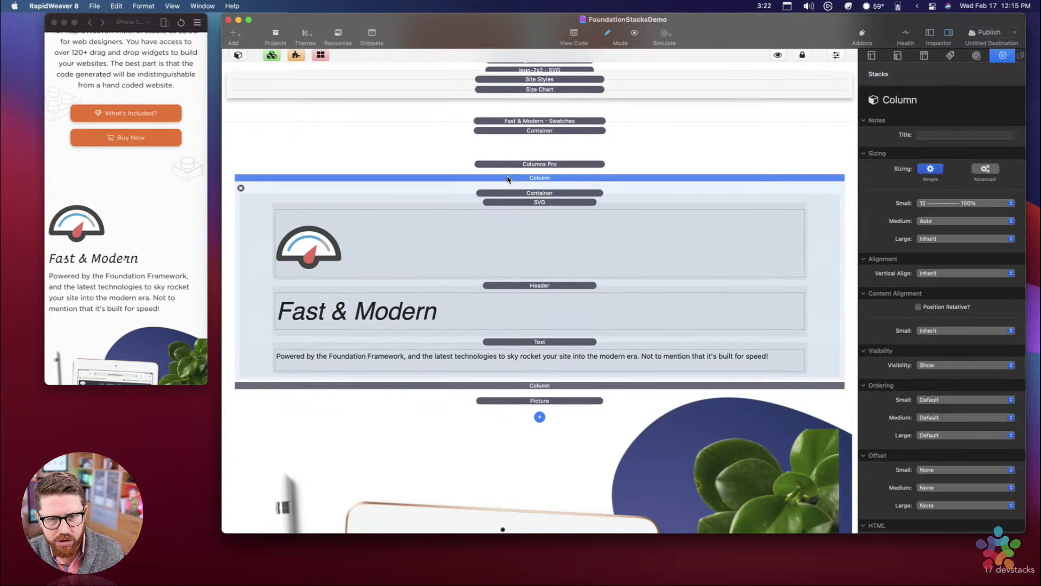
{"action": "left_click", "coordinate": [544, 401]}
{"action": "left_click", "coordinate": [544, 385]}
{"action": "scroll", "coordinate": [539, 379], "scroll_direction": "down", "scroll_amount": 5}
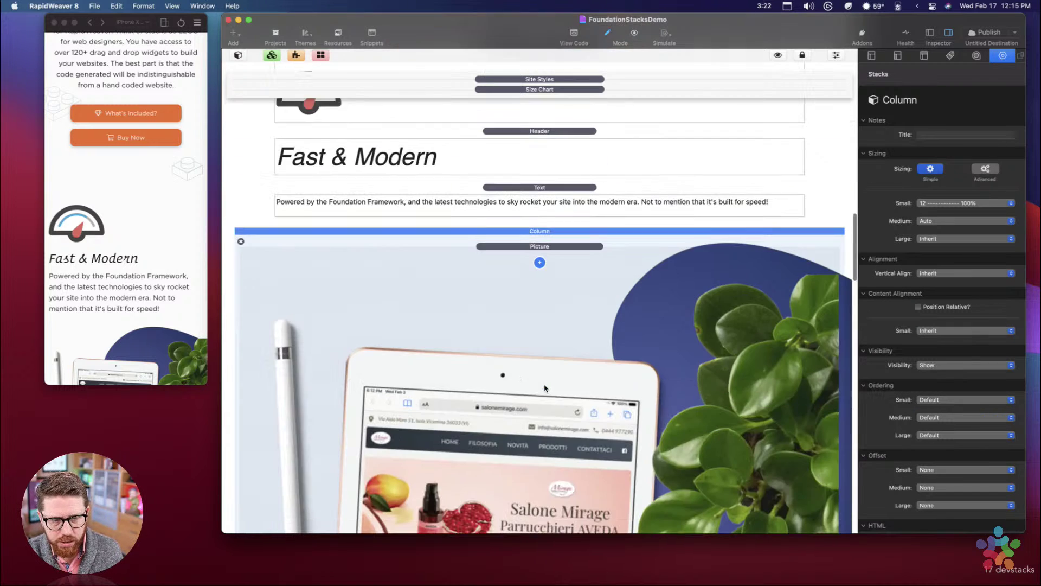
{"action": "scroll", "coordinate": [156, 275], "scroll_direction": "down", "scroll_amount": 1}
Step: Review the order of image and text in the No Code Design section in the phone and iPad previews
{"action": "scroll", "coordinate": [157, 275], "scroll_direction": "down", "scroll_amount": 10}
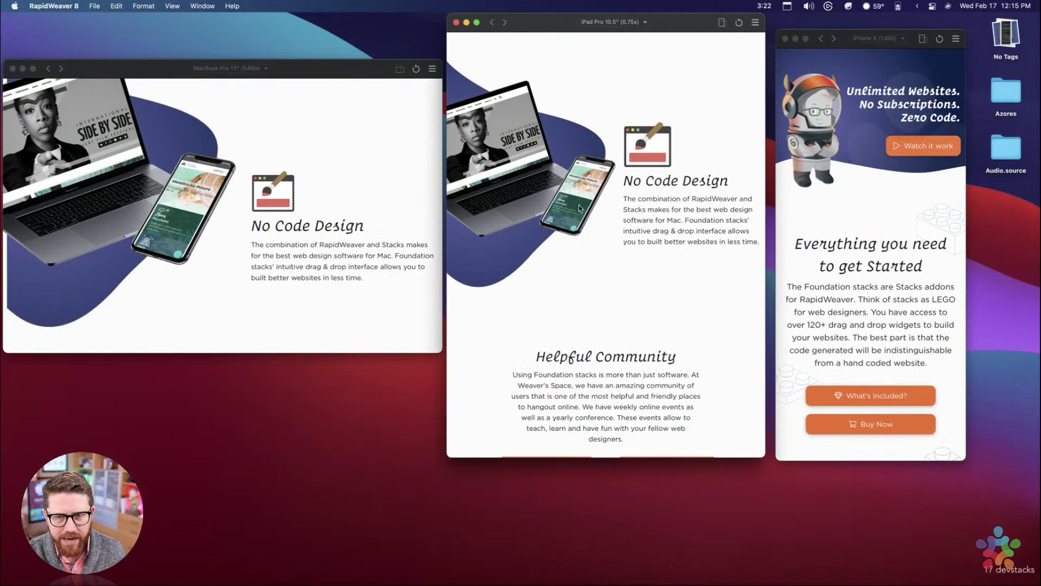
{"action": "scroll", "coordinate": [578, 204], "scroll_direction": "up", "scroll_amount": 3}
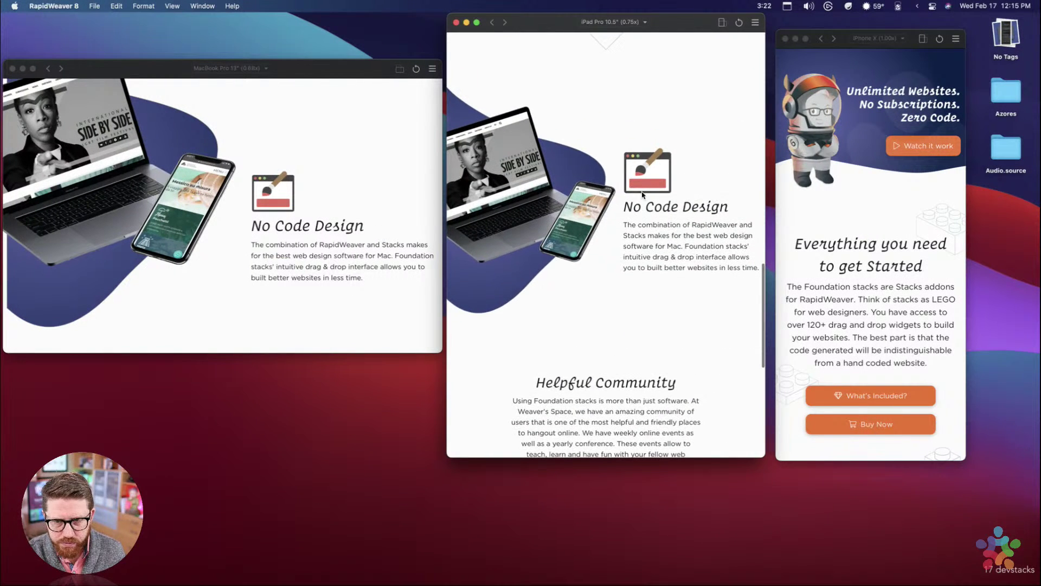
{"action": "scroll", "coordinate": [686, 223], "scroll_direction": "up", "scroll_amount": 10}
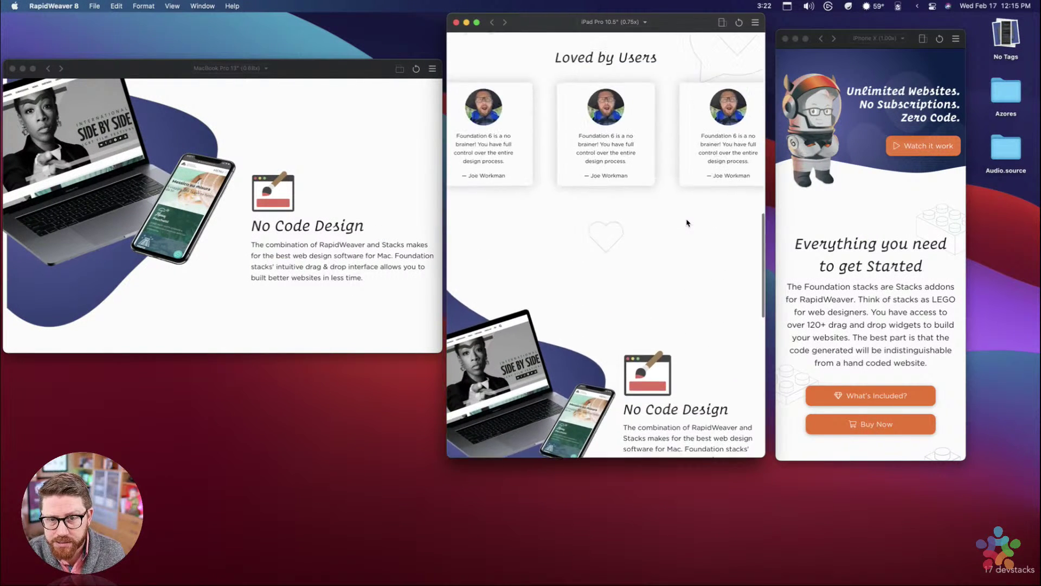
{"action": "scroll", "coordinate": [595, 256], "scroll_direction": "down", "scroll_amount": 5}
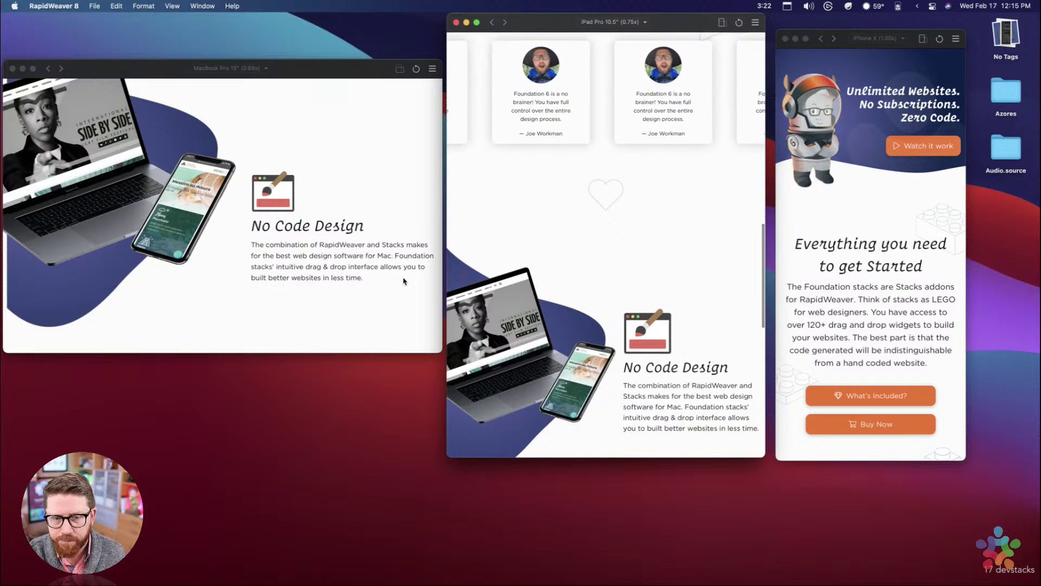
Step: Go back to the editor and select the first Column of the No Code Design section to examine its Ordering settings
{"action": "key", "text": "ctrl+Left"}
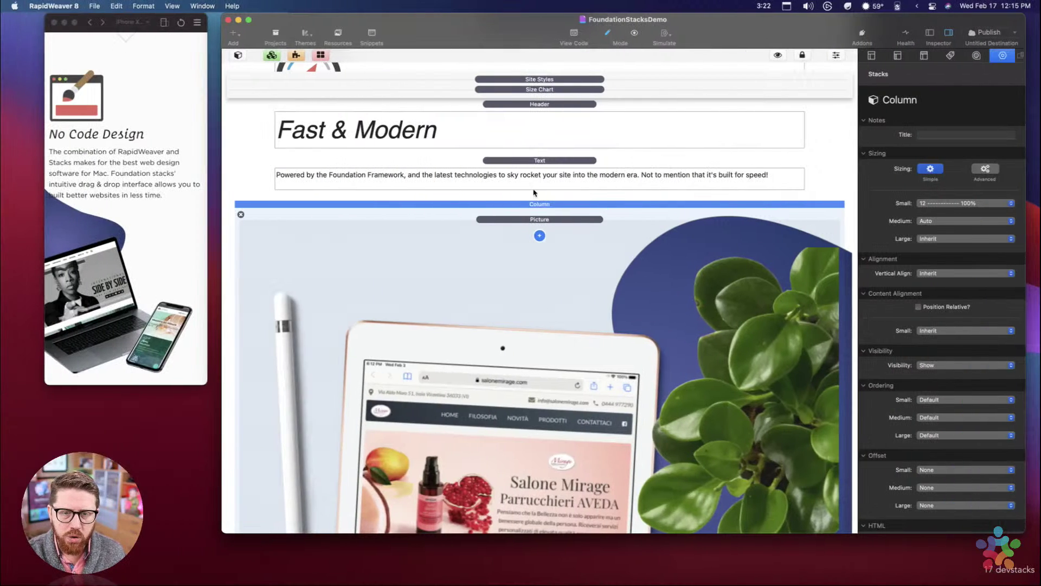
{"action": "left_click", "coordinate": [509, 220]}
{"action": "scroll", "coordinate": [516, 239], "scroll_direction": "down", "scroll_amount": 10}
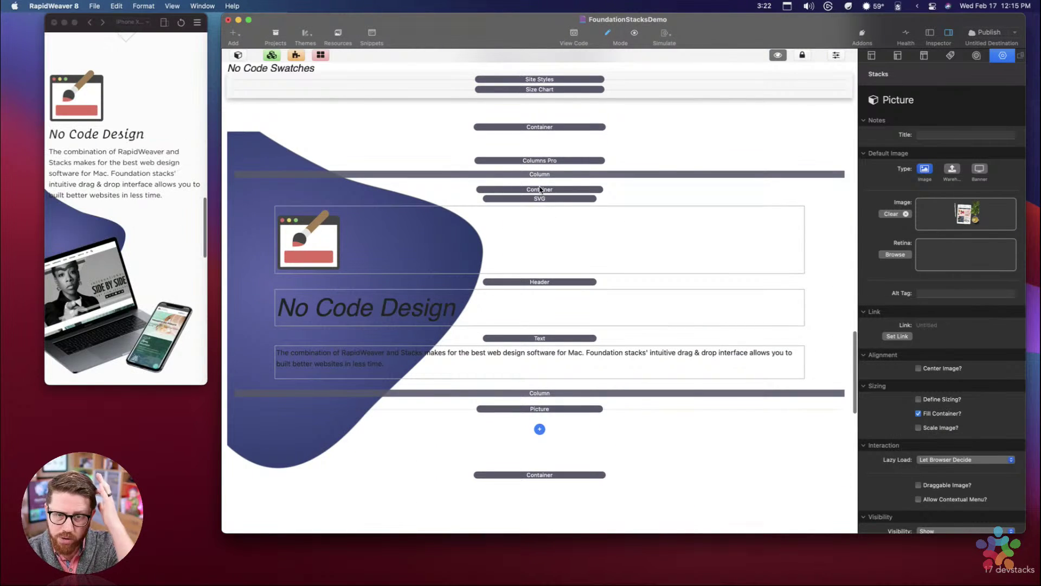
{"action": "left_click", "coordinate": [541, 189]}
{"action": "left_click", "coordinate": [537, 175]}
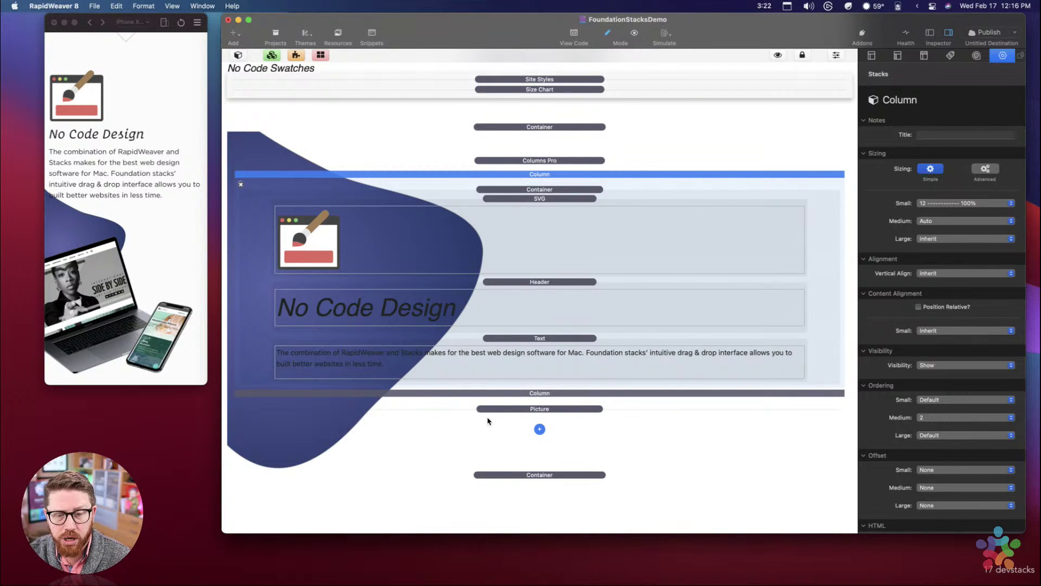
Step: Examine the Picture, the Columns Pro settings, and the sizing and ordering of both columns in the No Code Design section
{"action": "left_click", "coordinate": [519, 409]}
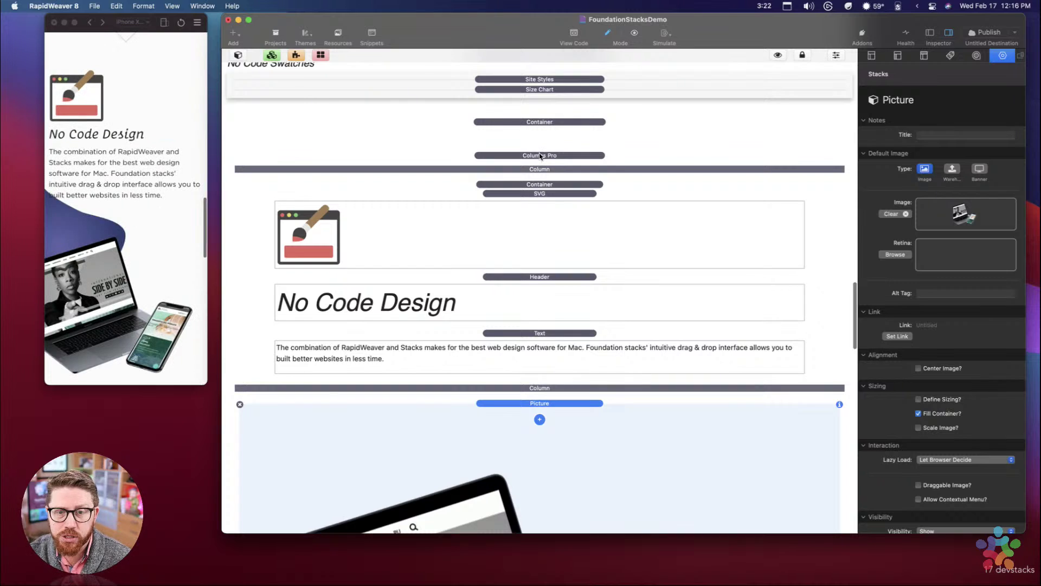
{"action": "left_click", "coordinate": [540, 154]}
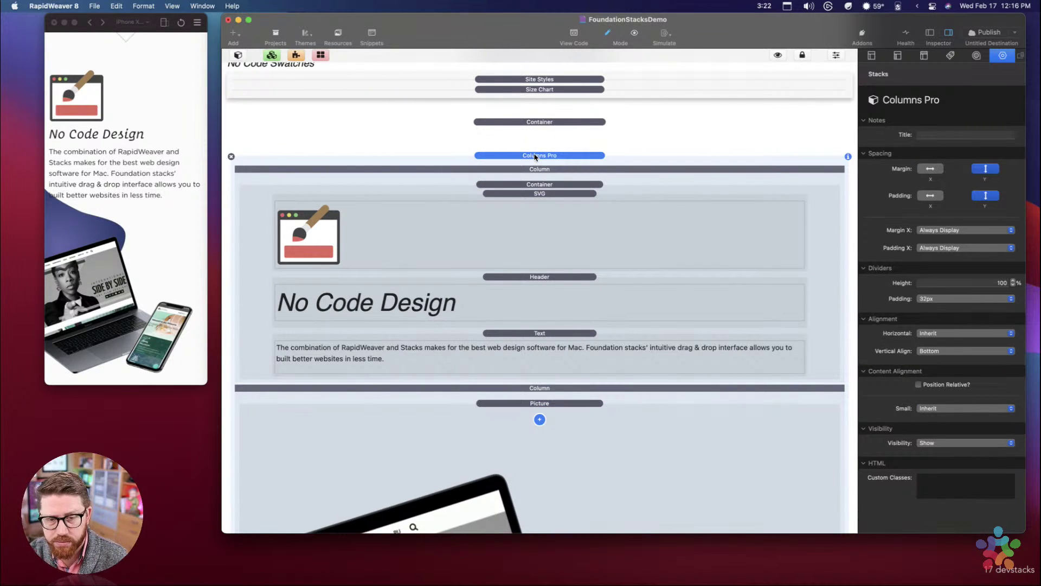
{"action": "left_click", "coordinate": [534, 170]}
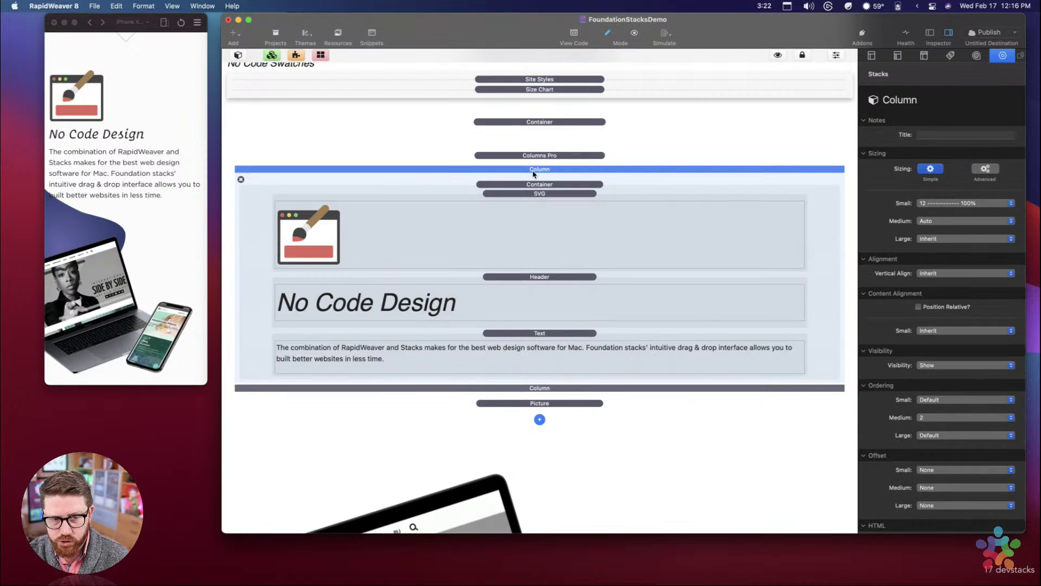
{"action": "left_click", "coordinate": [542, 388]}
{"action": "scroll", "coordinate": [548, 393], "scroll_direction": "down", "scroll_amount": 5}
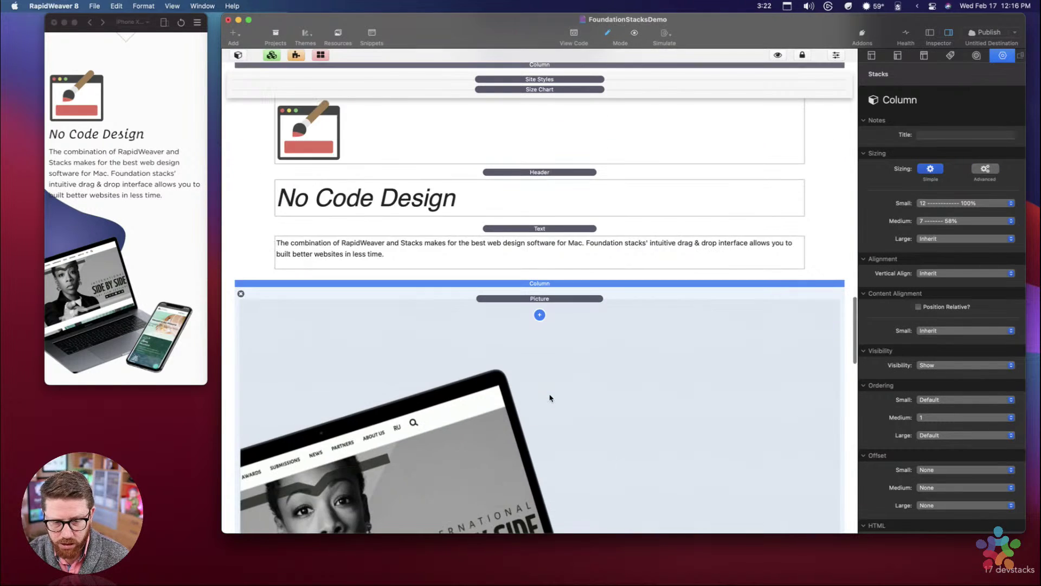
{"action": "scroll", "coordinate": [549, 376], "scroll_direction": "up", "scroll_amount": 4}
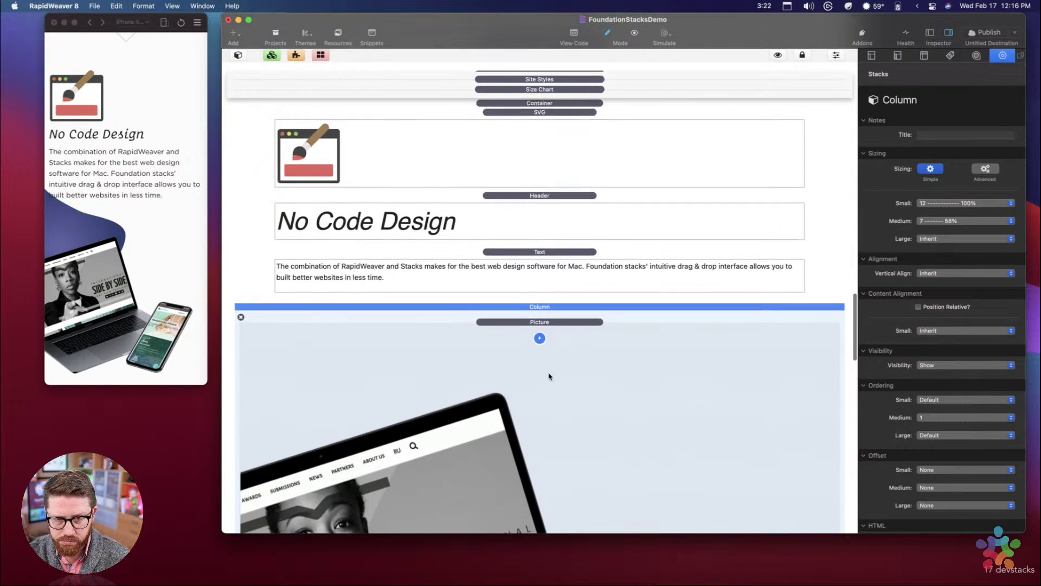
{"action": "scroll", "coordinate": [549, 376], "scroll_direction": "up", "scroll_amount": 2}
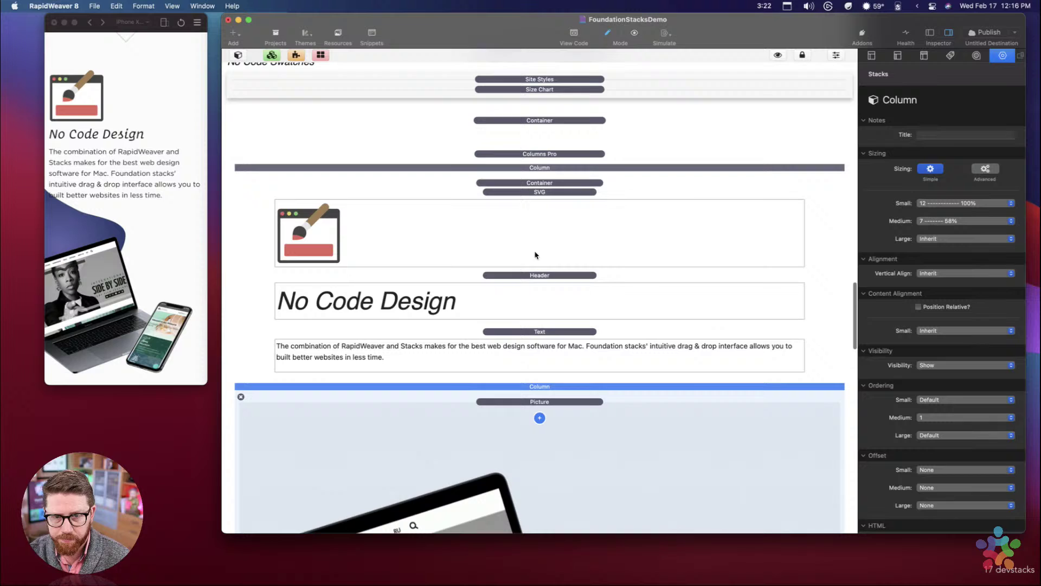
{"action": "left_click", "coordinate": [534, 154]}
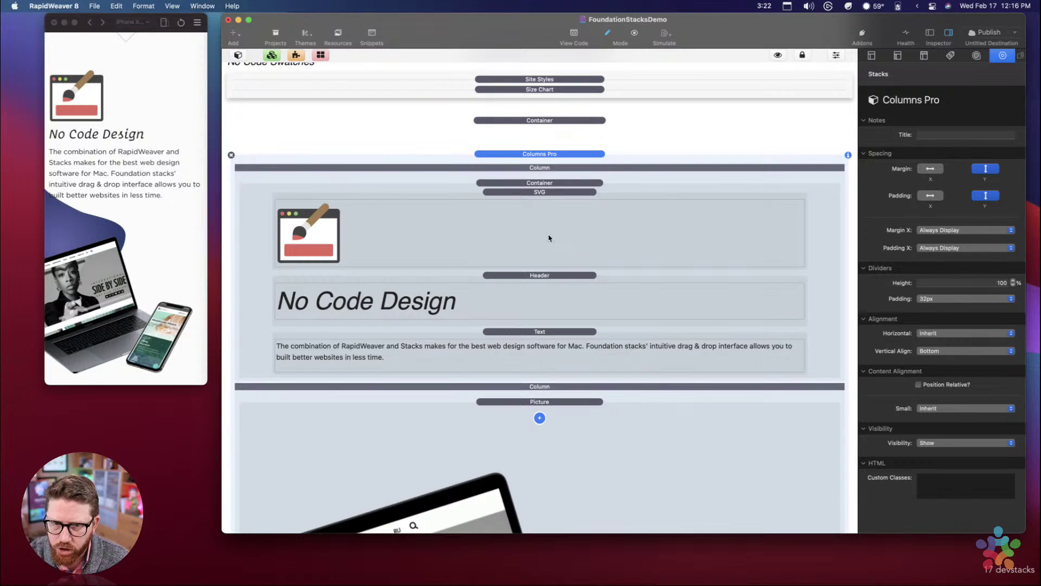
Step: Set the Medium ordering of both No Code Design columns, text and picture, to Default
{"action": "left_click", "coordinate": [522, 170]}
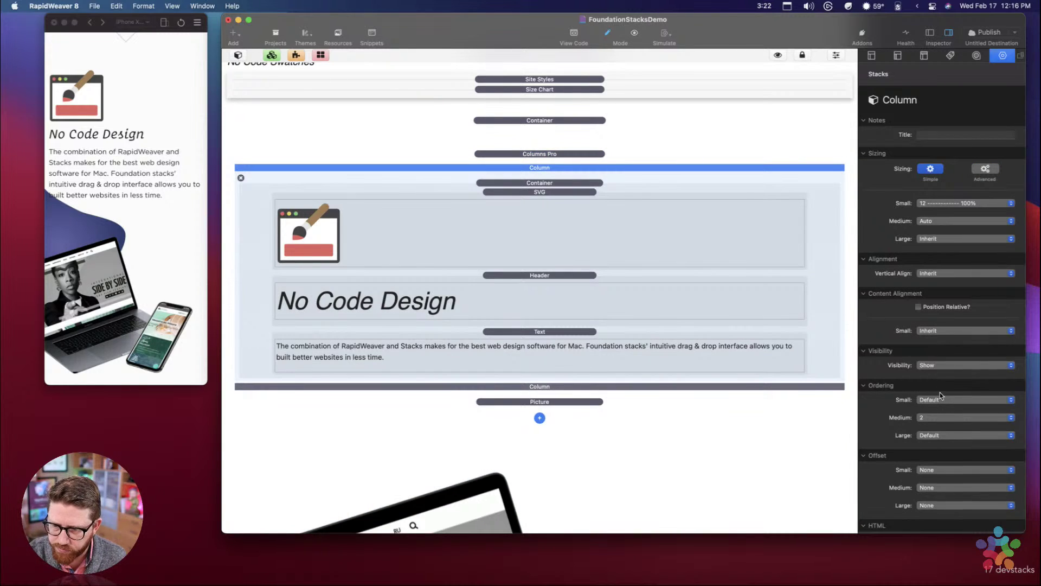
{"action": "scroll", "coordinate": [939, 392], "scroll_direction": "down", "scroll_amount": 2}
{"action": "left_click", "coordinate": [939, 396]}
{"action": "left_click", "coordinate": [933, 377]}
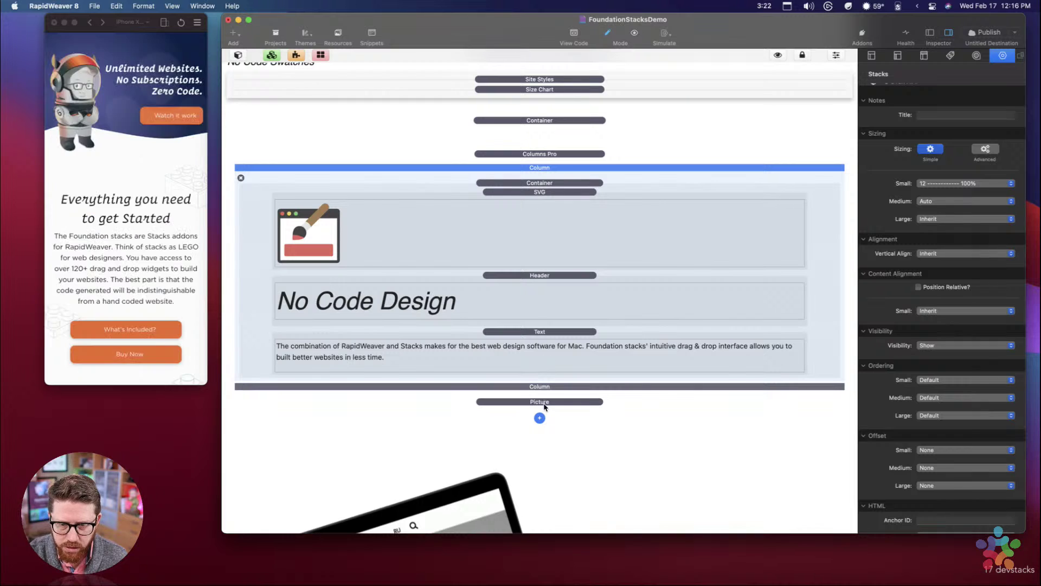
{"action": "left_click", "coordinate": [540, 386]}
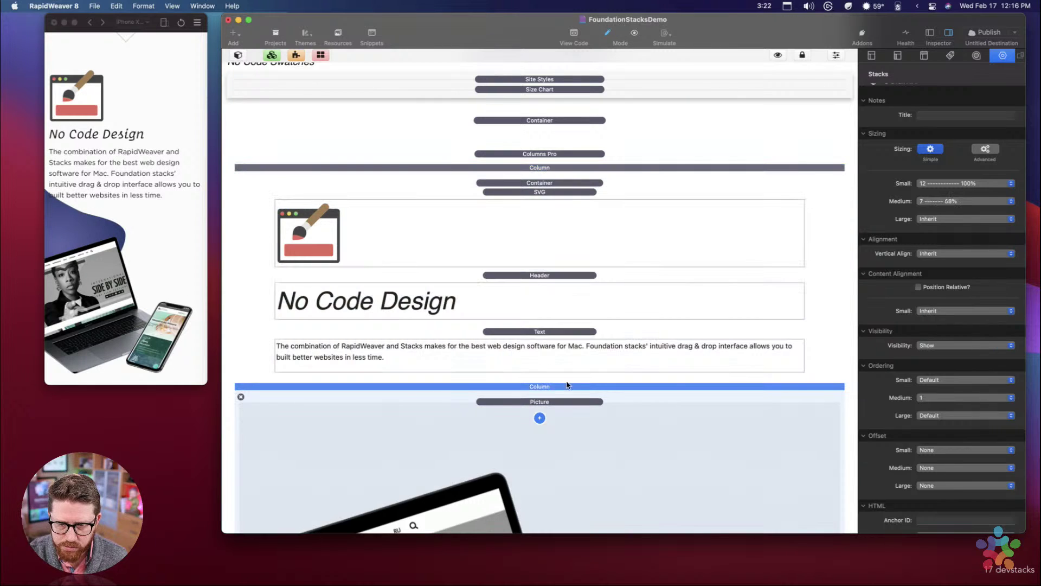
{"action": "left_click", "coordinate": [957, 399]}
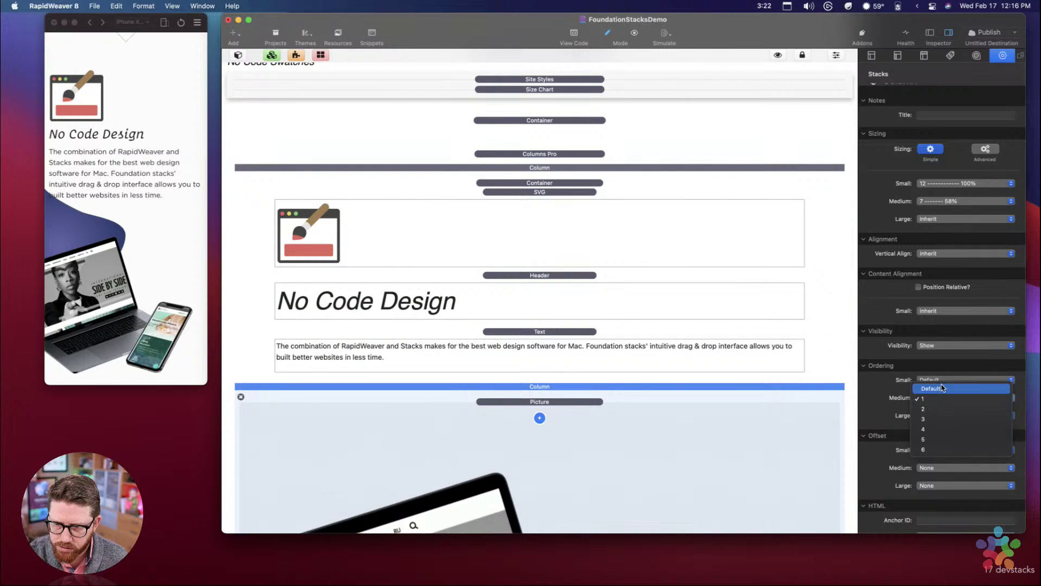
{"action": "left_click", "coordinate": [941, 384]}
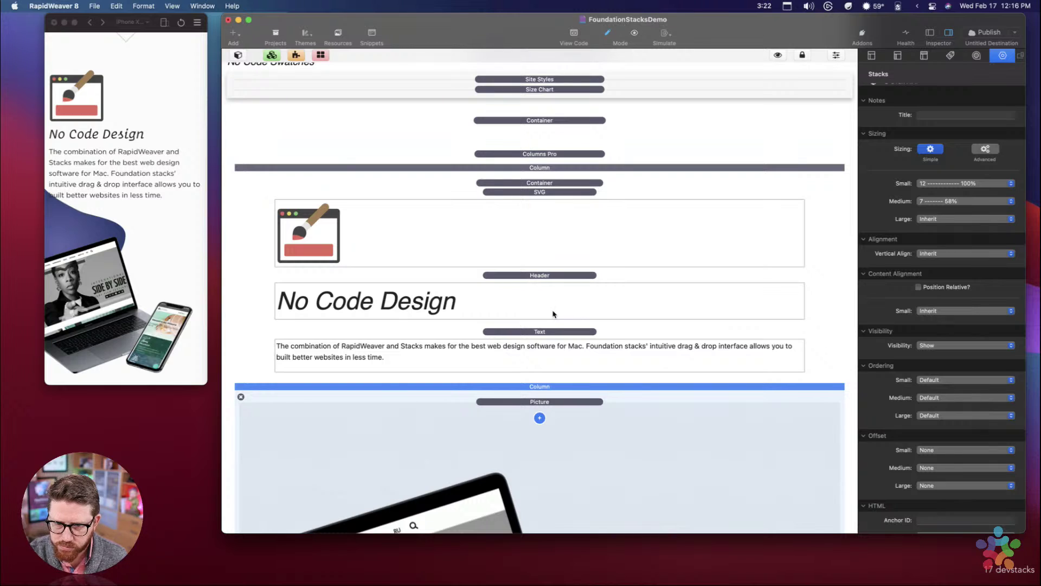
Step: Check the order of text and image in the No Code Design section in the phone, iPad and MacBook previews
{"action": "scroll", "coordinate": [162, 192], "scroll_direction": "down", "scroll_amount": 2}
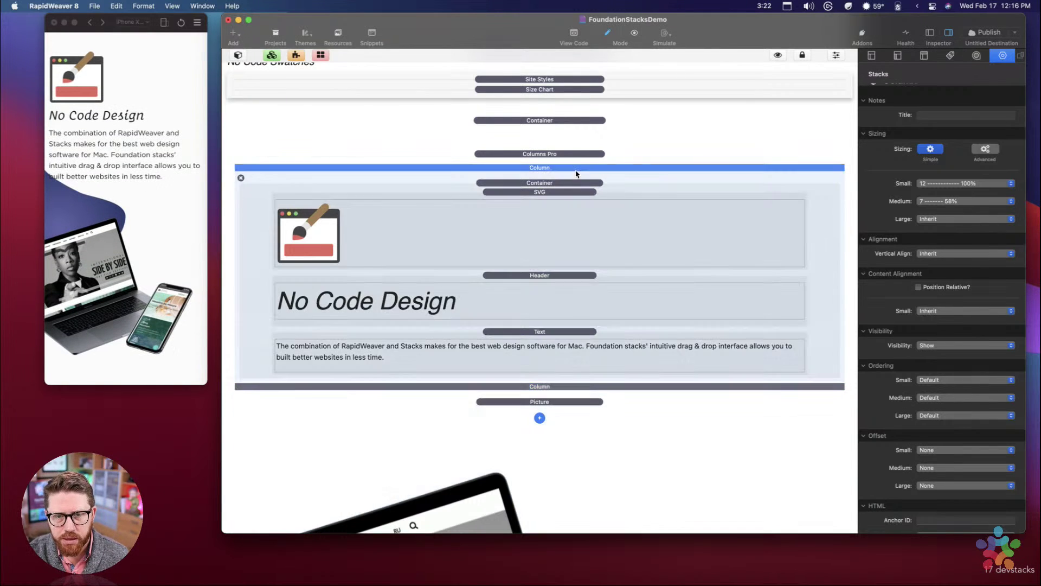
{"action": "left_click", "coordinate": [577, 168]}
{"action": "left_click", "coordinate": [564, 156]}
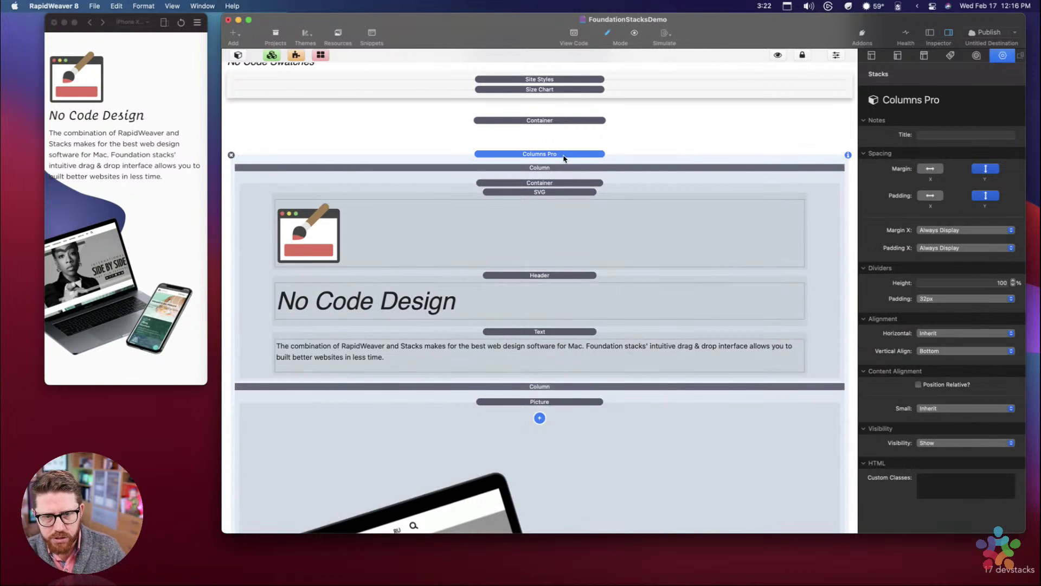
{"action": "left_click", "coordinate": [565, 169]}
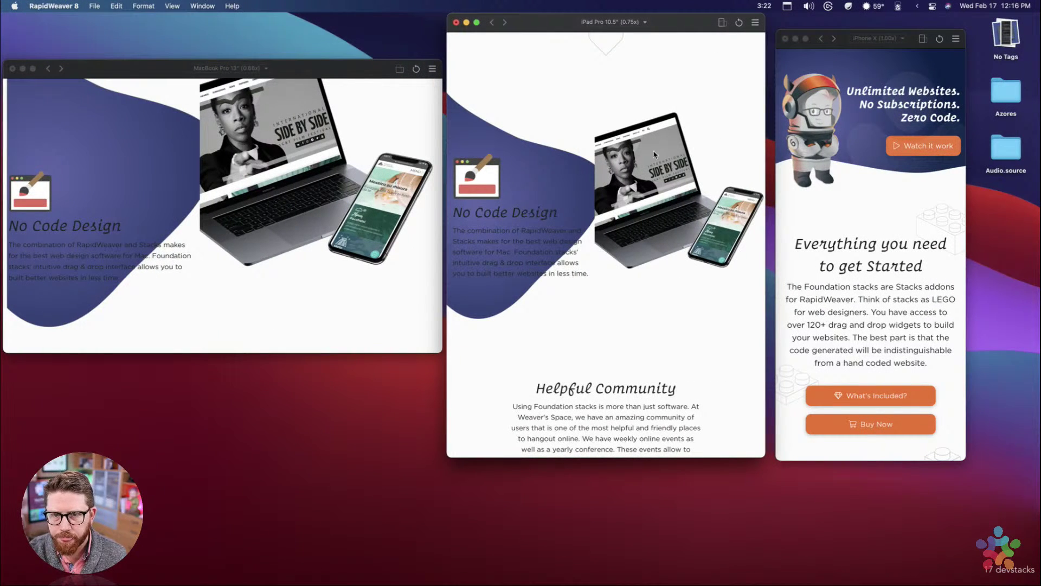
{"action": "left_click_drag", "start_coordinate": [453, 212], "coordinate": [593, 280]}
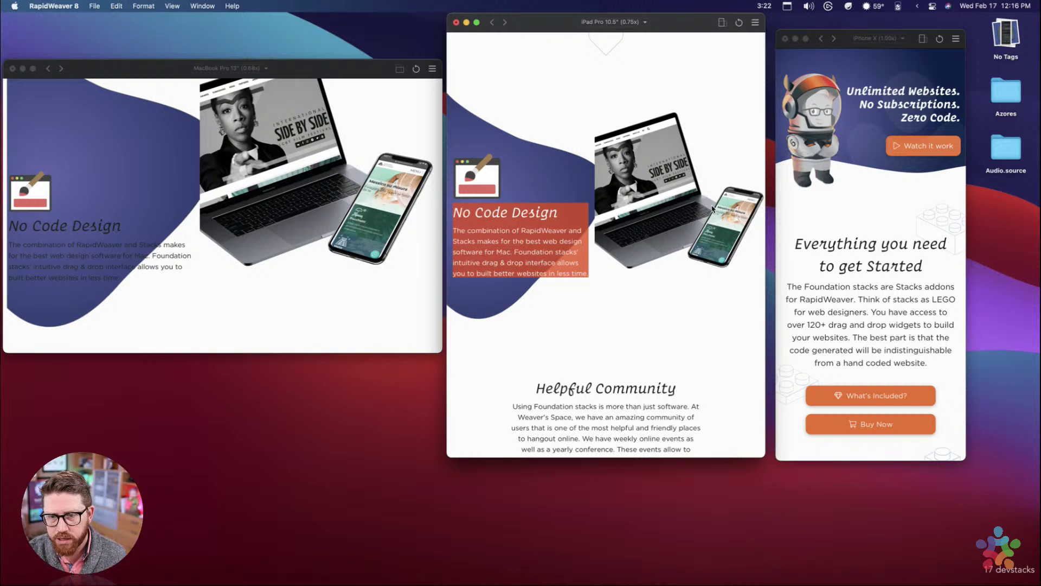
{"action": "left_click", "coordinate": [470, 245]}
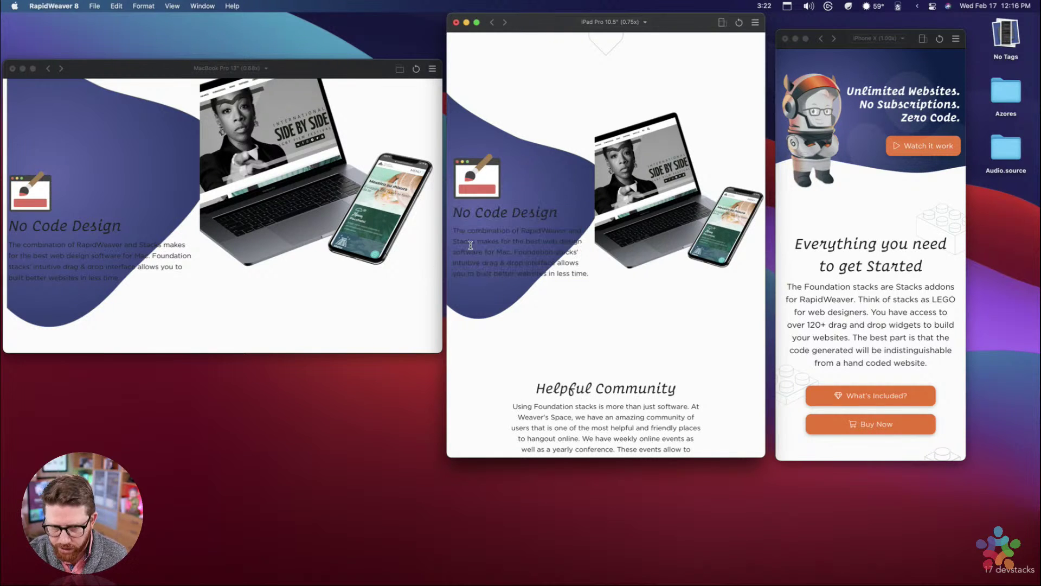
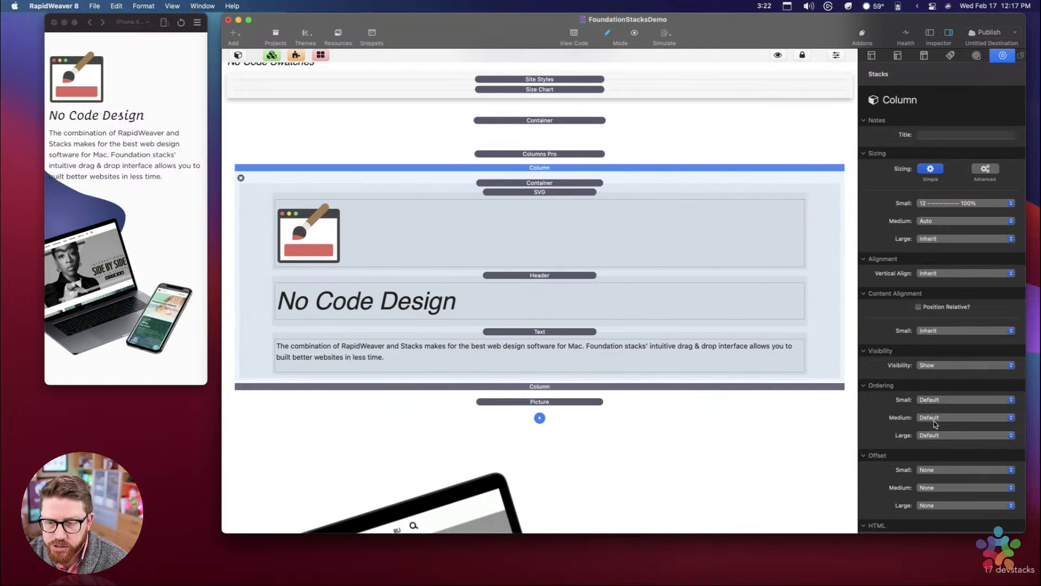
Step: Set the Medium ordering to 2 for the No Code Design text column and 1 for the picture column, and recheck both
{"action": "scroll", "coordinate": [921, 414], "scroll_direction": "down", "scroll_amount": 1}
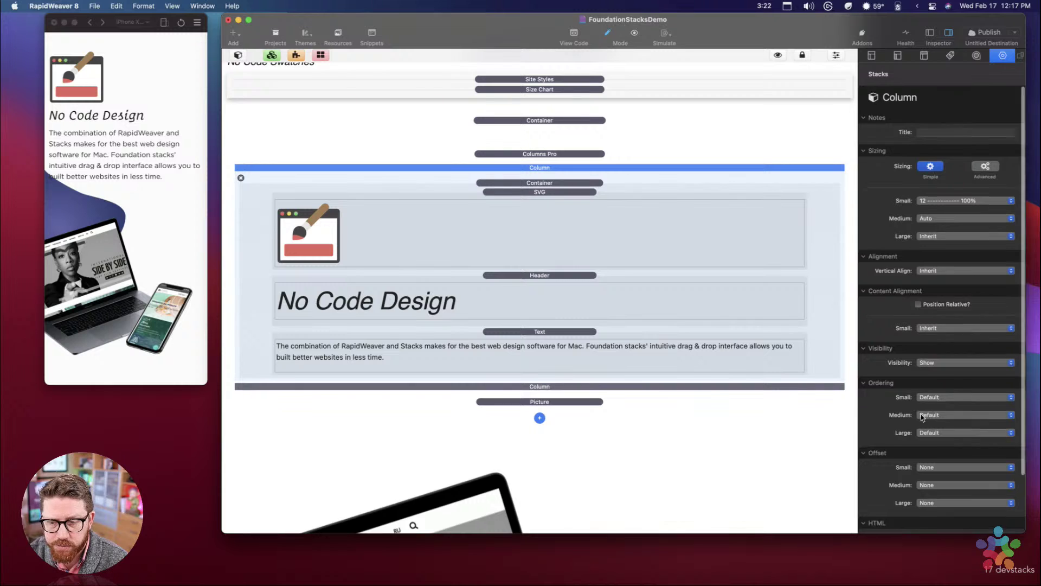
{"action": "scroll", "coordinate": [920, 415], "scroll_direction": "down", "scroll_amount": 3}
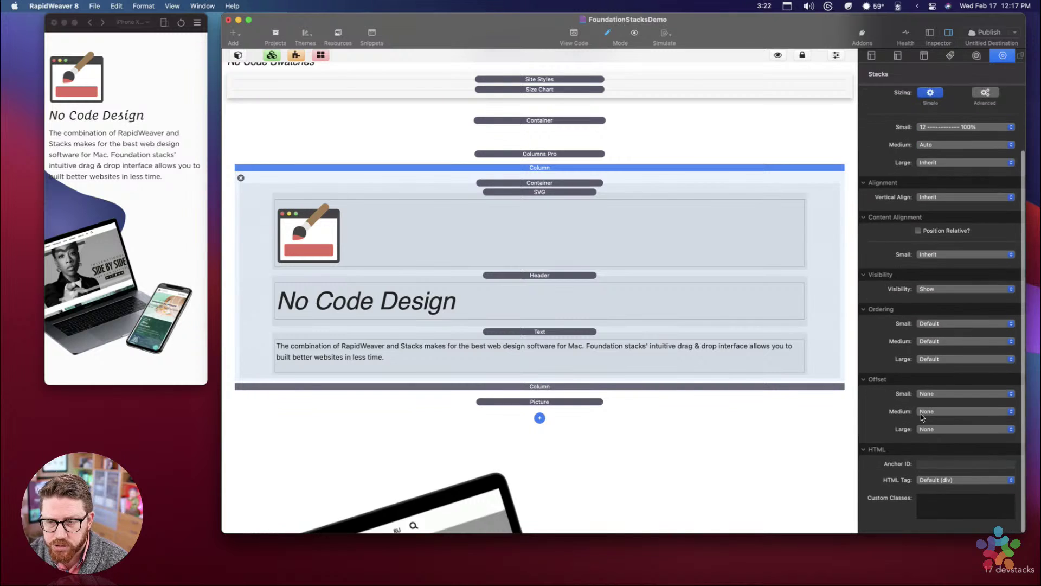
{"action": "left_click", "coordinate": [934, 351]}
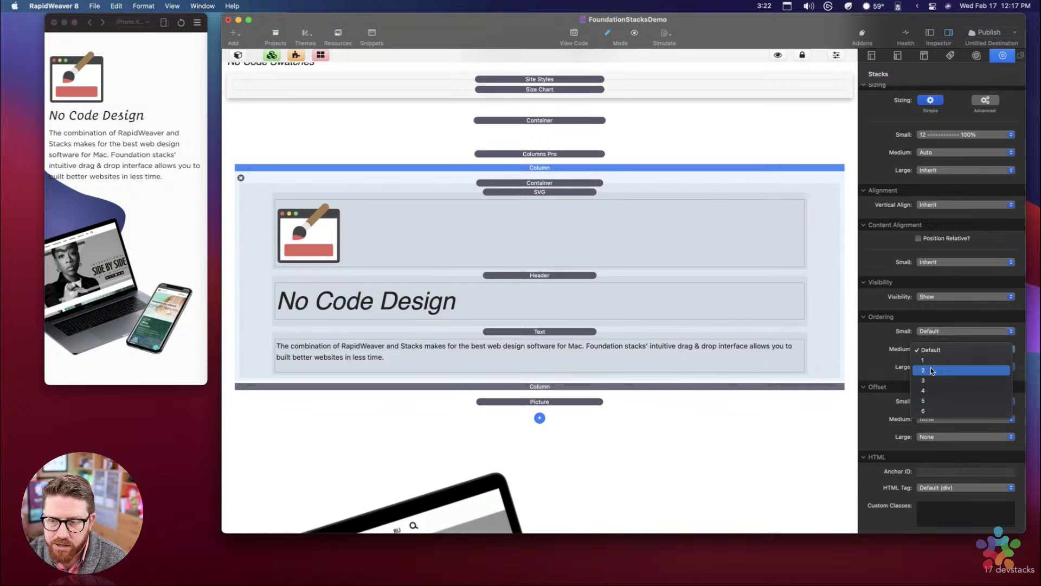
{"action": "left_click", "coordinate": [932, 370]}
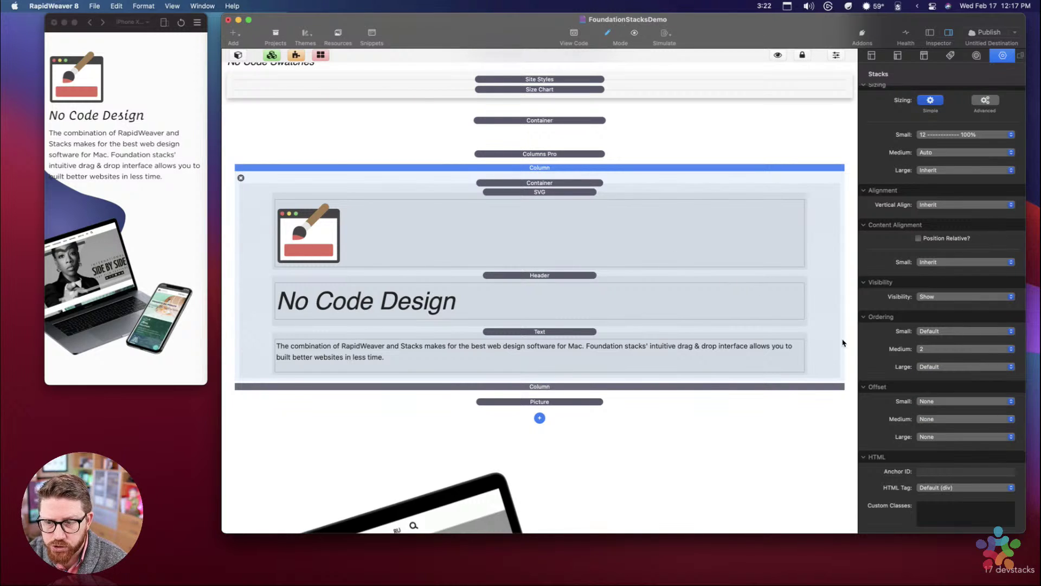
{"action": "left_click", "coordinate": [632, 387]}
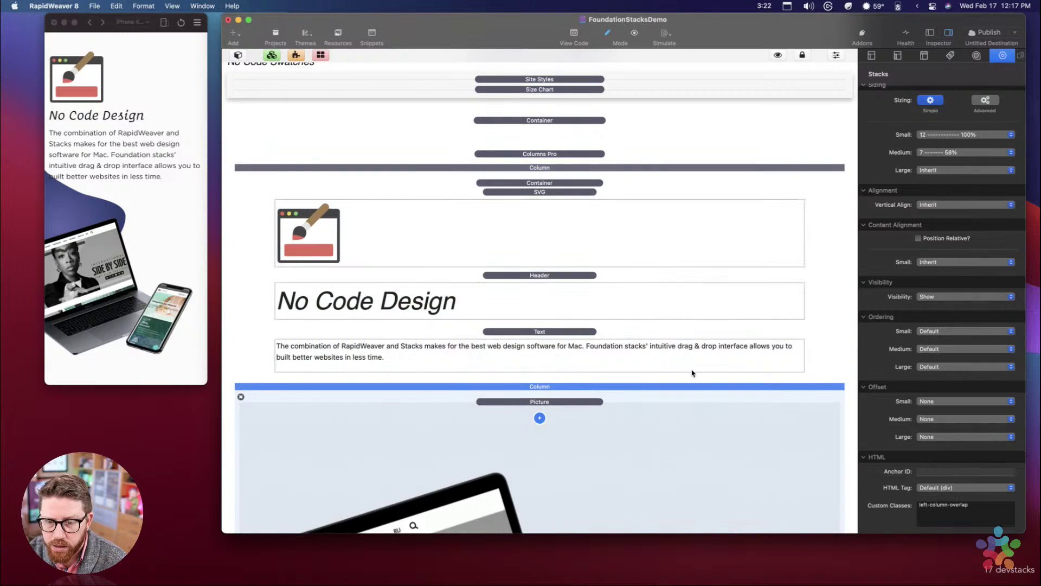
{"action": "left_click", "coordinate": [938, 350]}
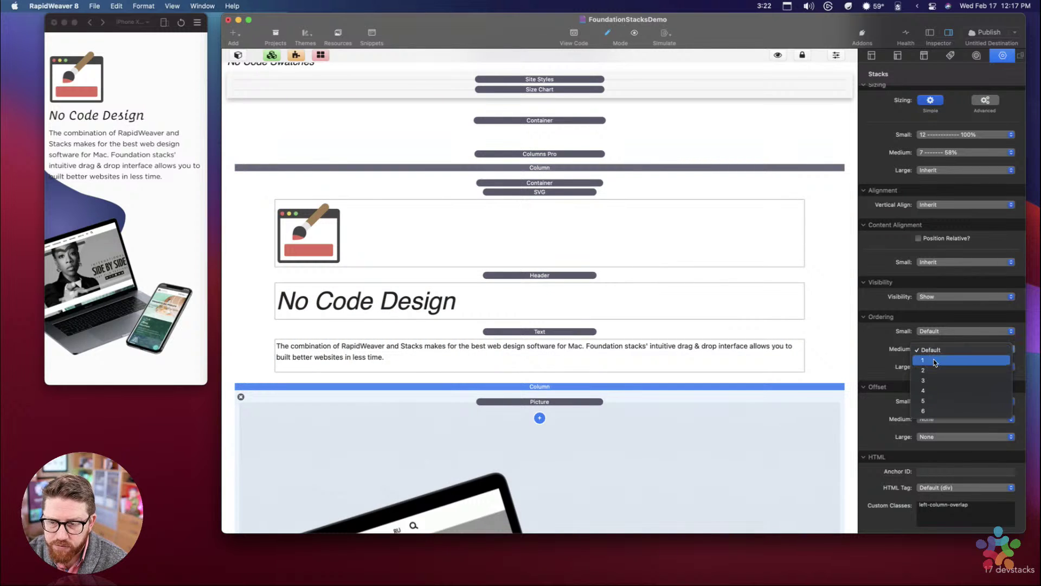
{"action": "left_click", "coordinate": [935, 361]}
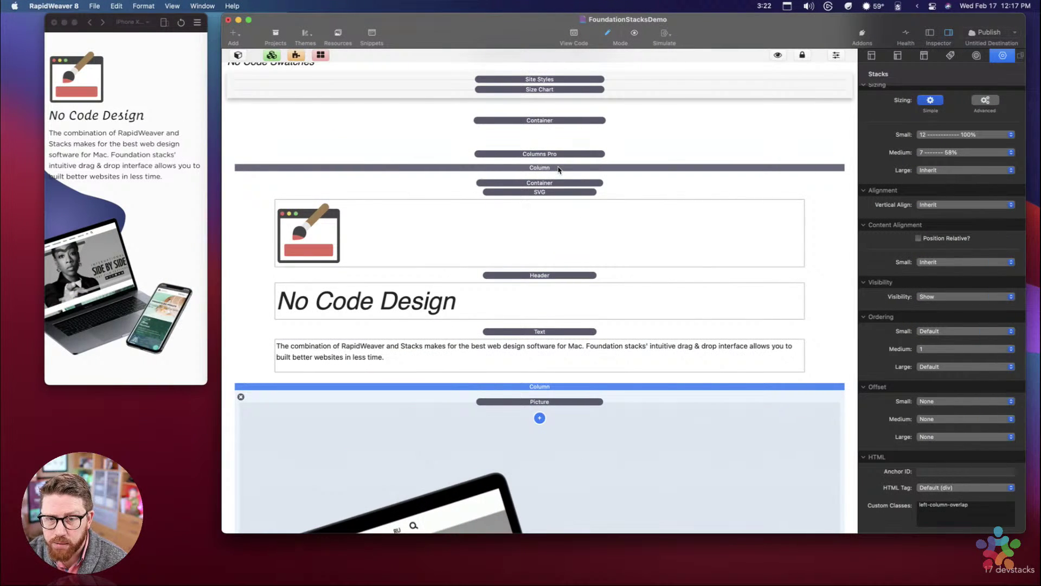
{"action": "left_click", "coordinate": [559, 168]}
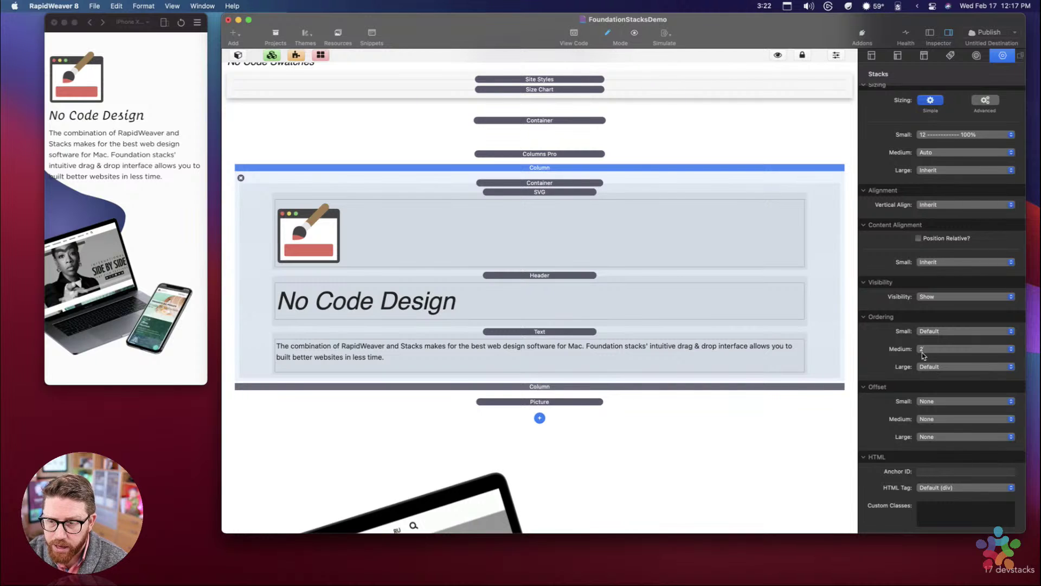
{"action": "left_click", "coordinate": [571, 394]}
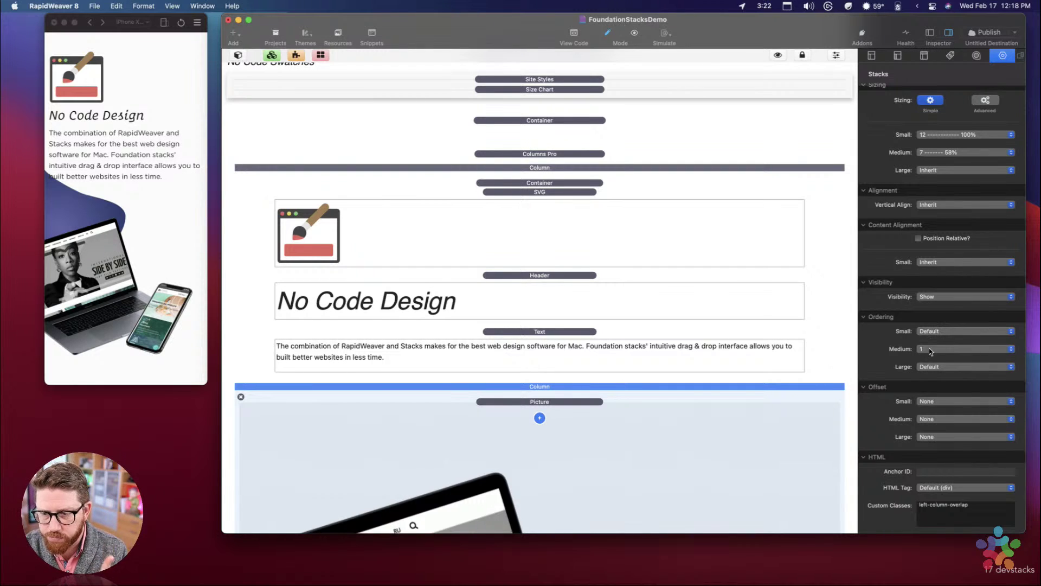
Step: Set the Large ordering to 1 for the No Code Design text column and 2 for the picture column
{"action": "left_click", "coordinate": [599, 168]}
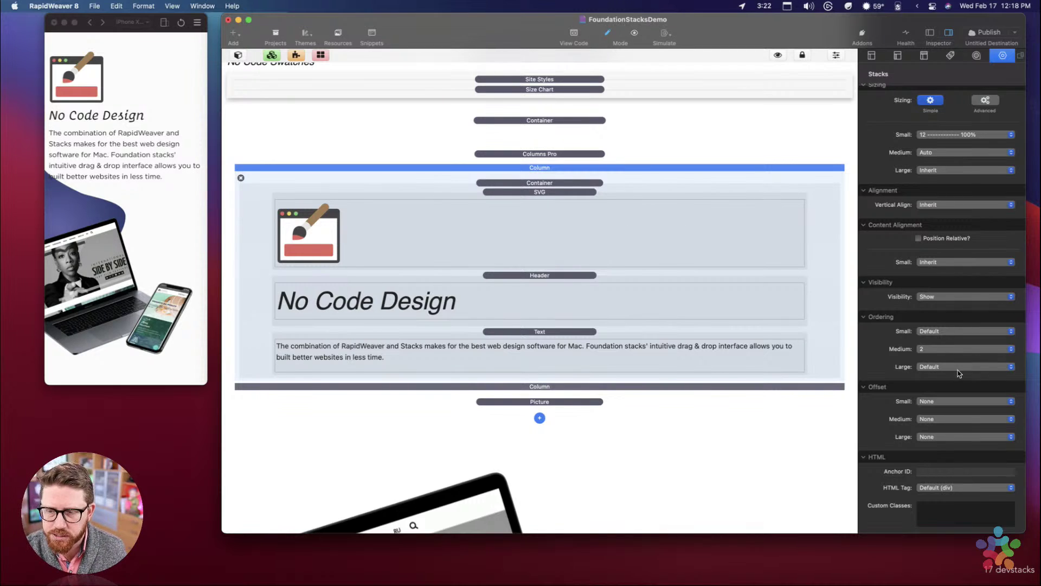
{"action": "left_click", "coordinate": [942, 367]}
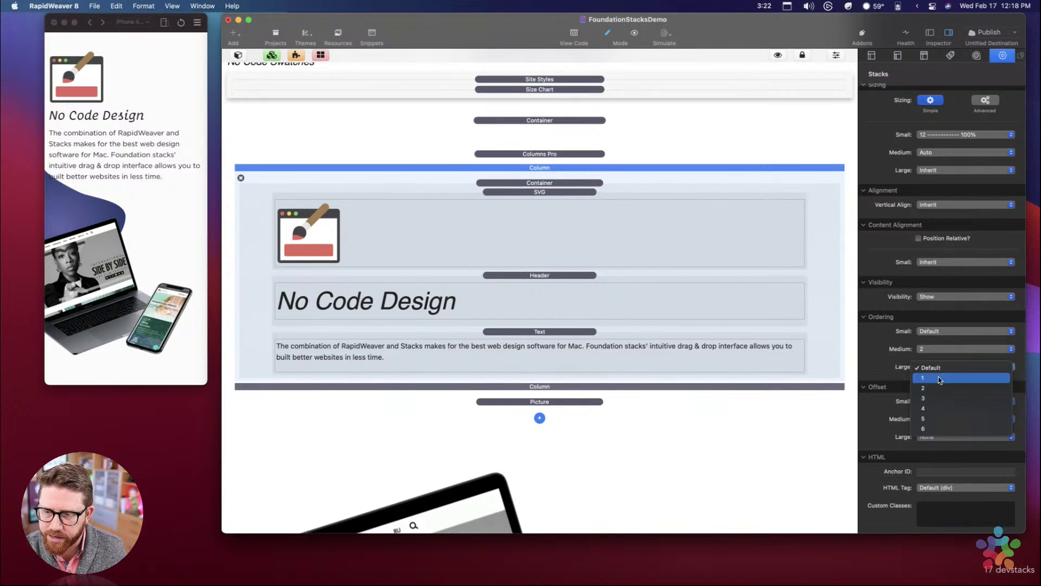
{"action": "left_click", "coordinate": [938, 377]}
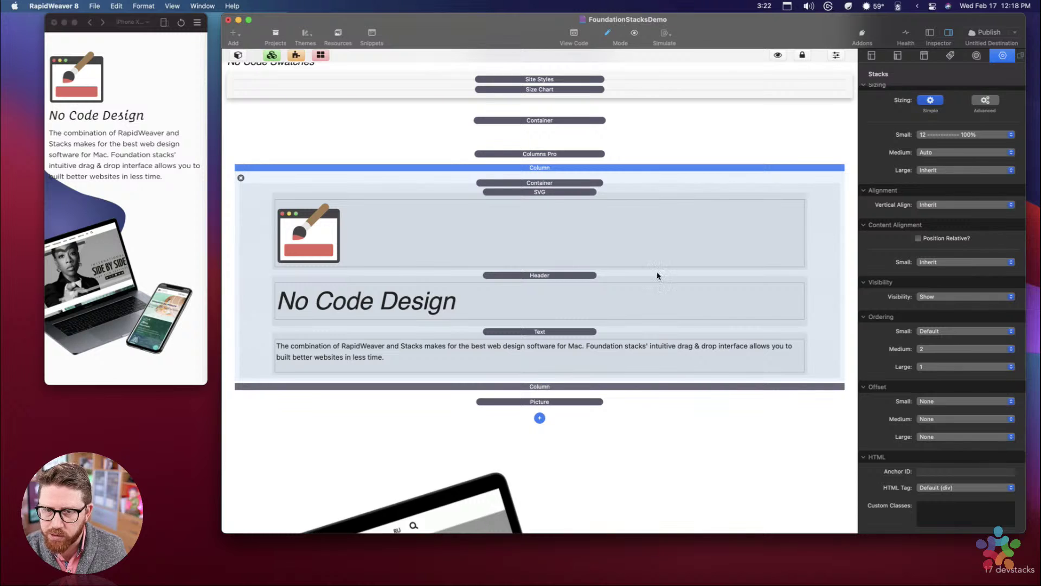
{"action": "left_click", "coordinate": [626, 386]}
{"action": "left_click", "coordinate": [936, 367]}
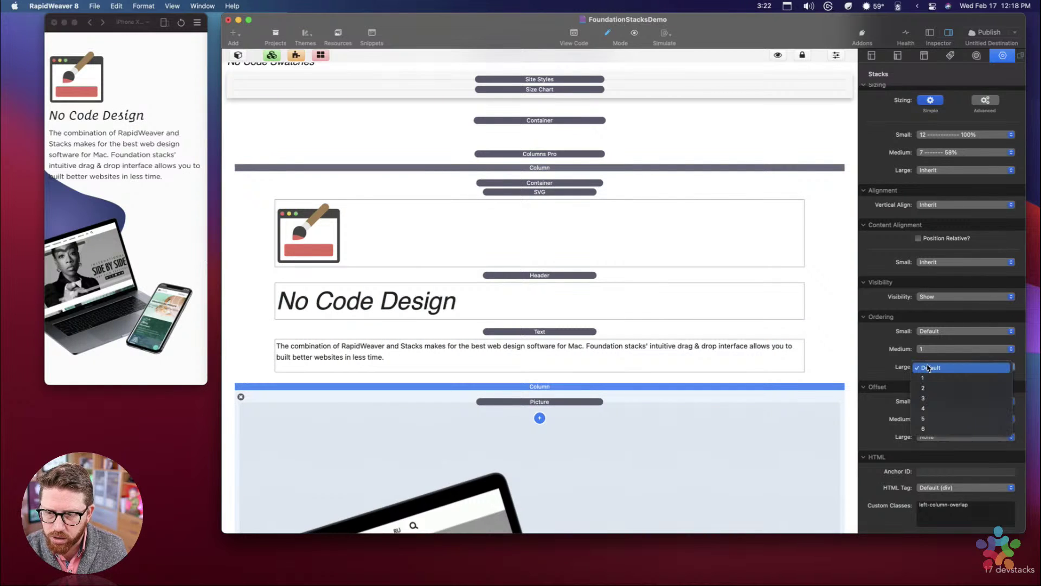
{"action": "left_click", "coordinate": [928, 385]}
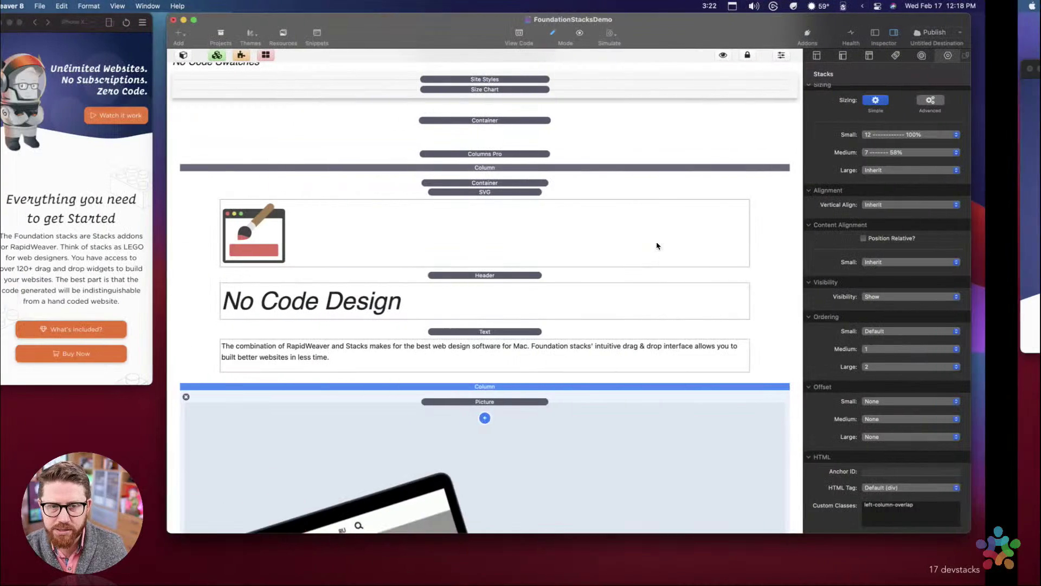
Step: Review the No Code Design section's column order in the phone and iPad previews
{"action": "scroll", "coordinate": [132, 228], "scroll_direction": "down", "scroll_amount": 15}
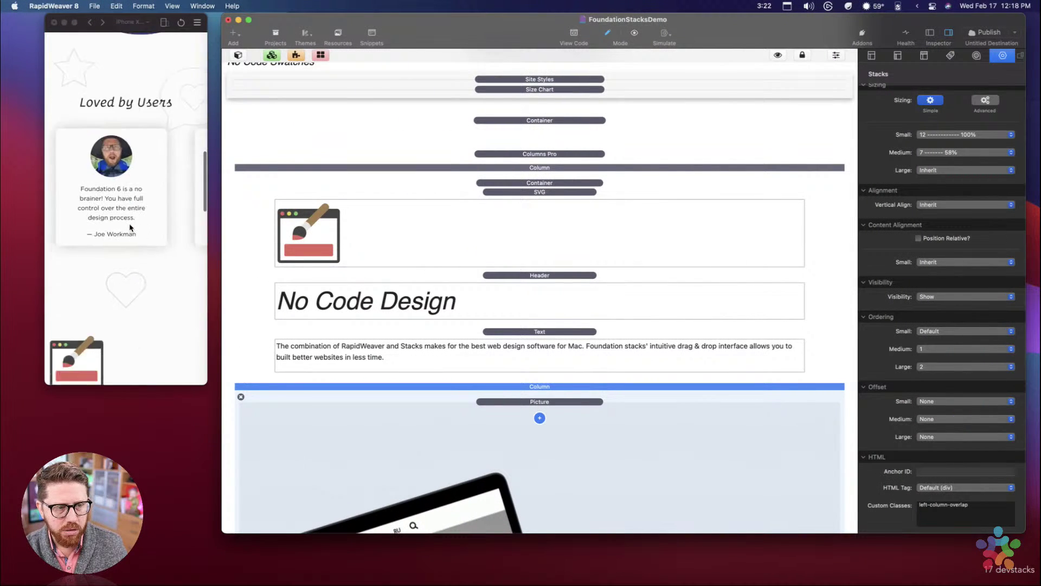
{"action": "scroll", "coordinate": [136, 94], "scroll_direction": "up", "scroll_amount": 2}
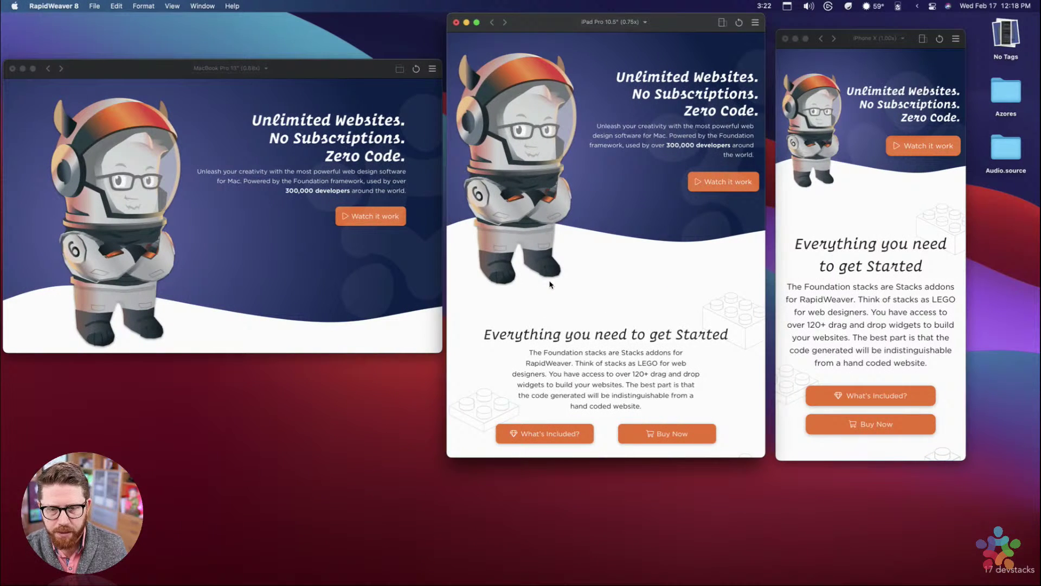
{"action": "scroll", "coordinate": [756, 285], "scroll_direction": "down", "scroll_amount": 10}
{"action": "scroll", "coordinate": [550, 284], "scroll_direction": "down", "scroll_amount": 4}
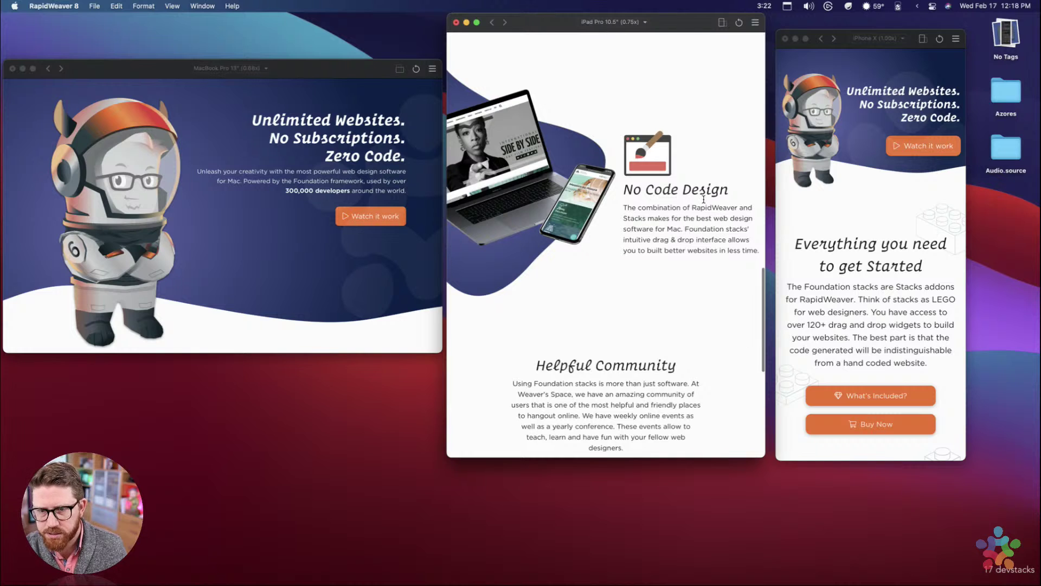
Step: Check the column order of the No Code Design section in the MacBook preview
{"action": "scroll", "coordinate": [70, 296], "scroll_direction": "down", "scroll_amount": 15}
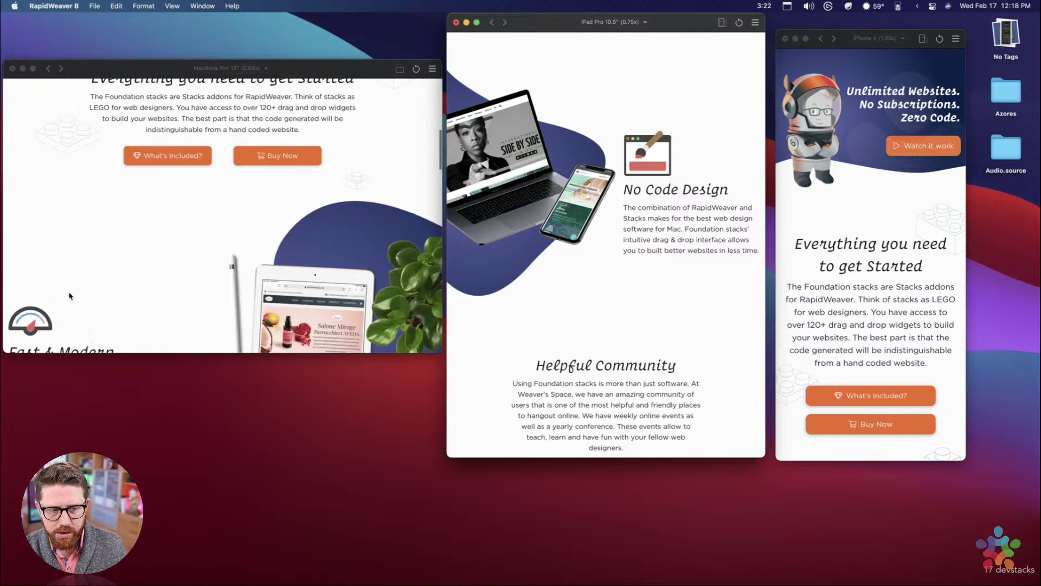
{"action": "scroll", "coordinate": [69, 296], "scroll_direction": "down", "scroll_amount": 10}
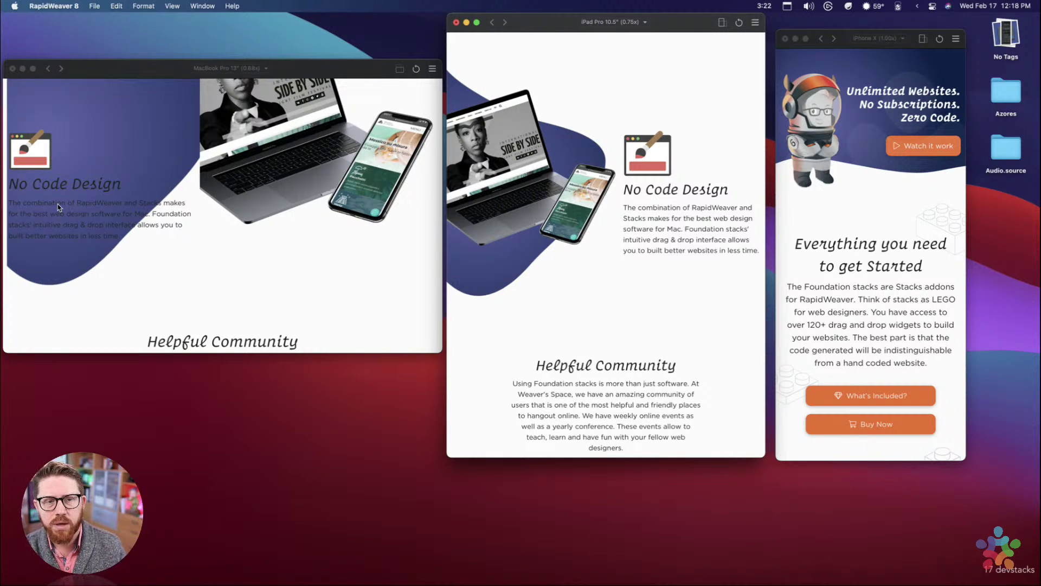
{"action": "scroll", "coordinate": [59, 206], "scroll_direction": "up", "scroll_amount": 2}
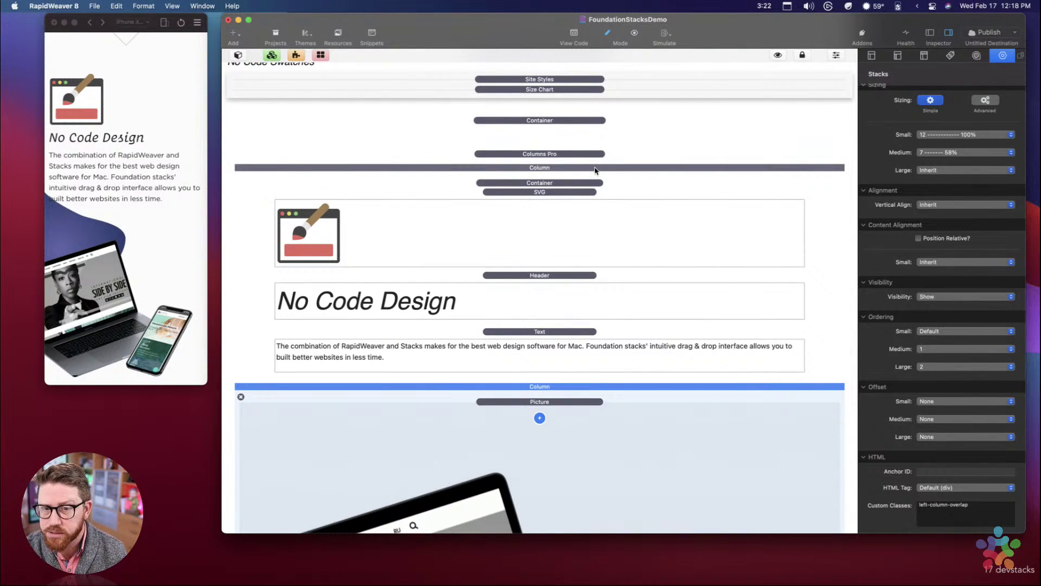
Step: Set the Large ordering to Default for both the picture column and the text column of the No Code Design section
{"action": "left_click", "coordinate": [937, 367]}
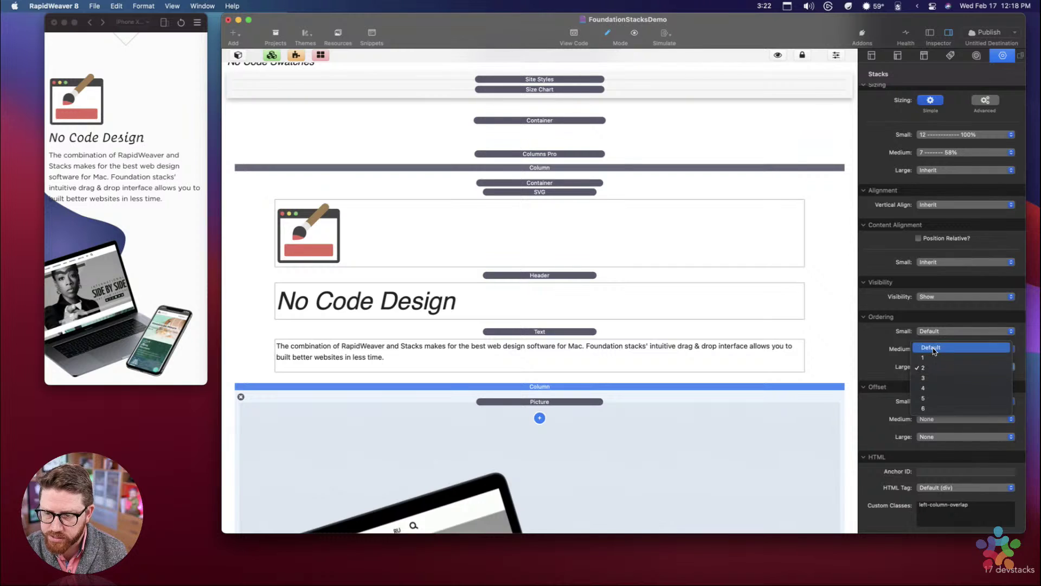
{"action": "left_click", "coordinate": [955, 348]}
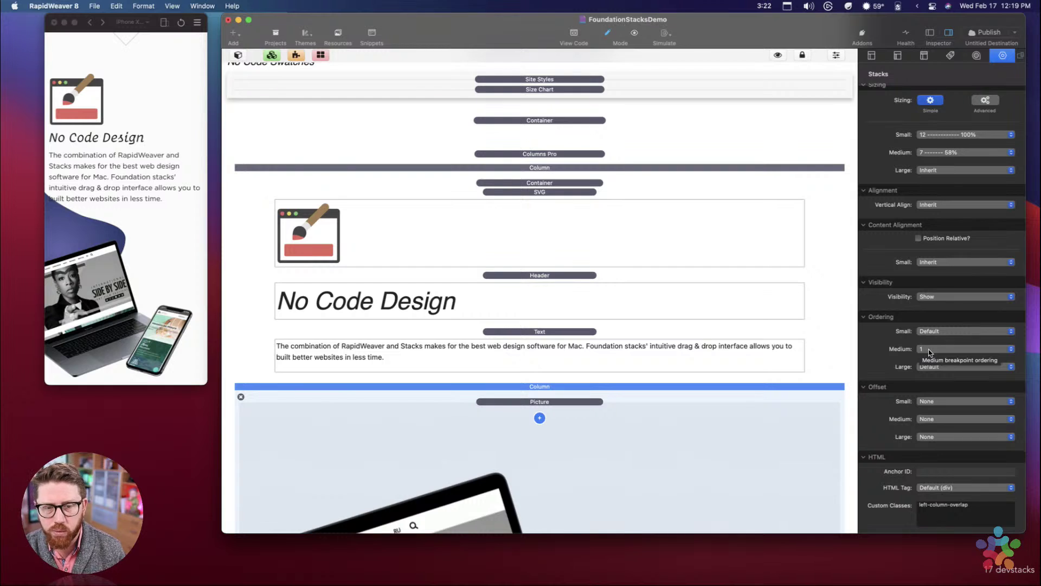
{"action": "left_click", "coordinate": [621, 168]}
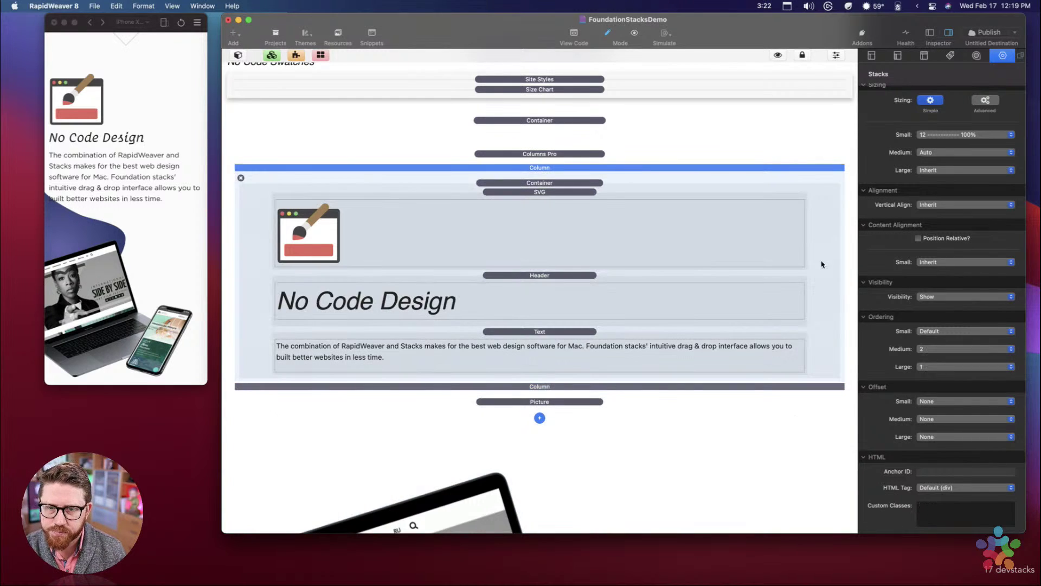
{"action": "left_click", "coordinate": [927, 367]}
{"action": "left_click", "coordinate": [931, 357]}
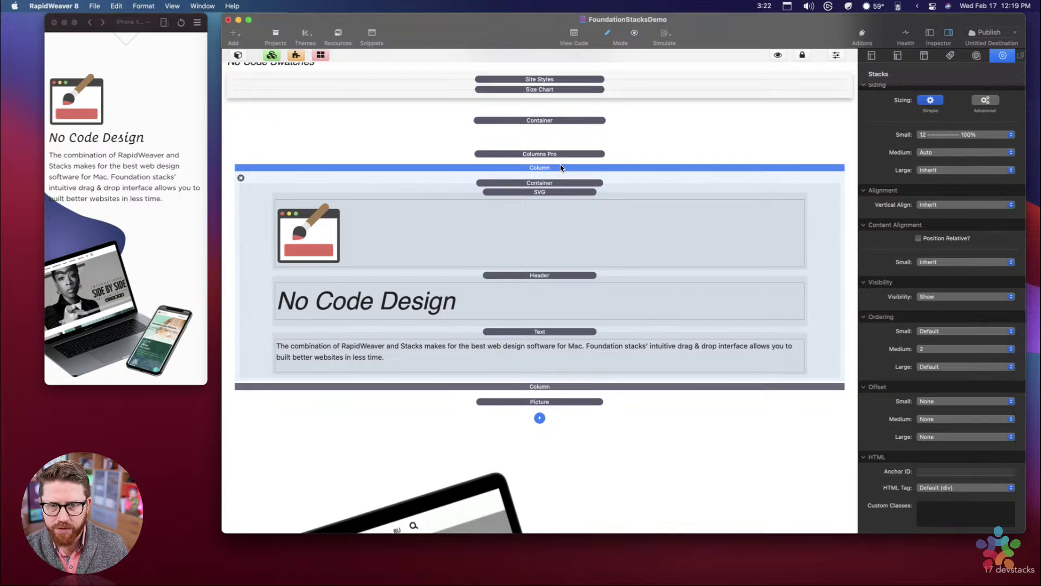
Step: Collapse the Picture stack in the No Code Design section's second column and return to the No Code Design section in the phone preview
{"action": "left_click", "coordinate": [549, 386]}
{"action": "left_click", "coordinate": [549, 401]}
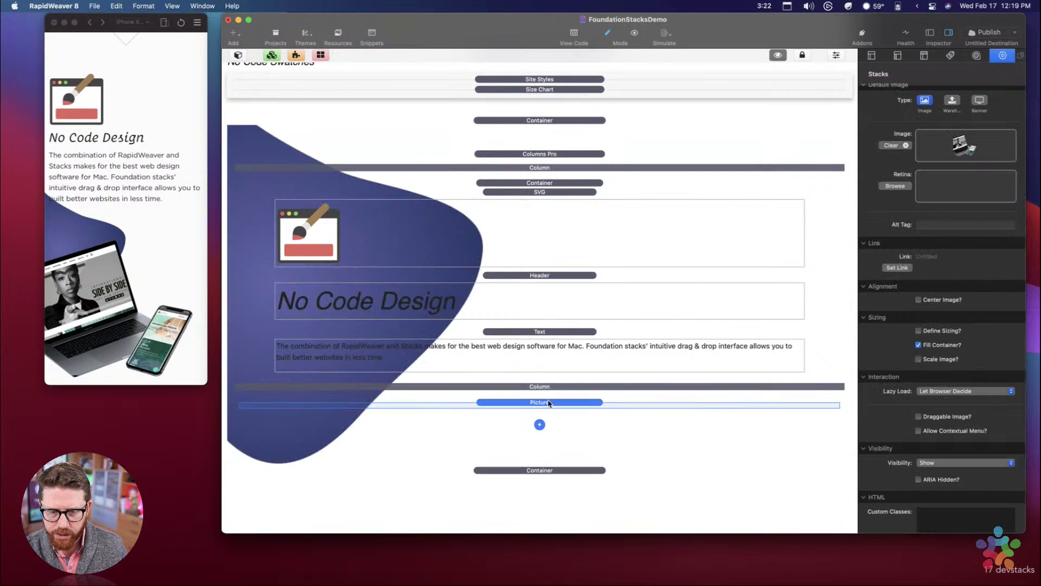
{"action": "scroll", "coordinate": [548, 404], "scroll_direction": "down", "scroll_amount": 5}
{"action": "scroll", "coordinate": [549, 404], "scroll_direction": "up", "scroll_amount": 6}
{"action": "scroll", "coordinate": [549, 404], "scroll_direction": "down", "scroll_amount": 12}
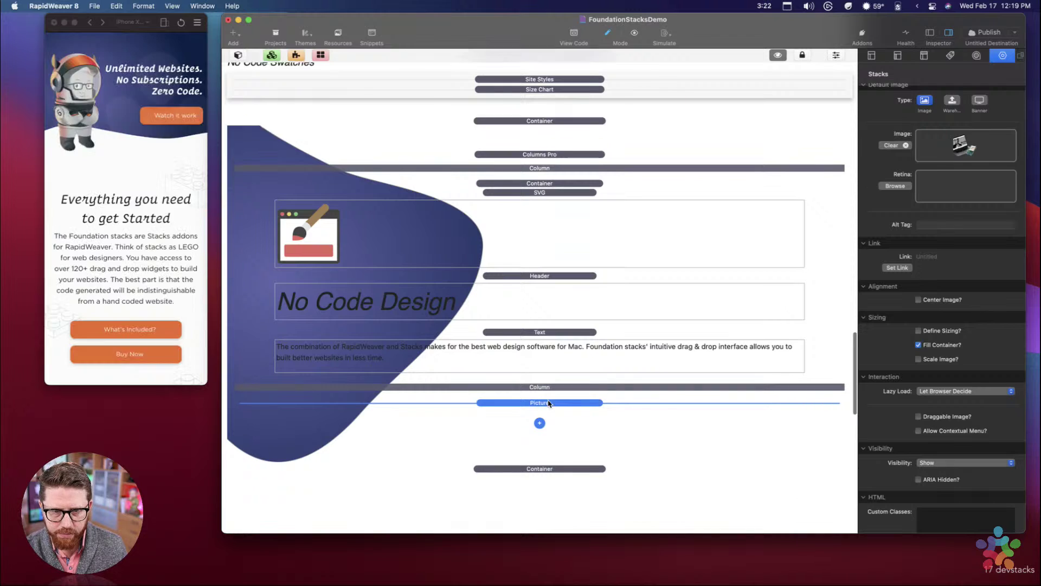
{"action": "scroll", "coordinate": [549, 404], "scroll_direction": "down", "scroll_amount": 2}
{"action": "scroll", "coordinate": [549, 404], "scroll_direction": "up", "scroll_amount": 15}
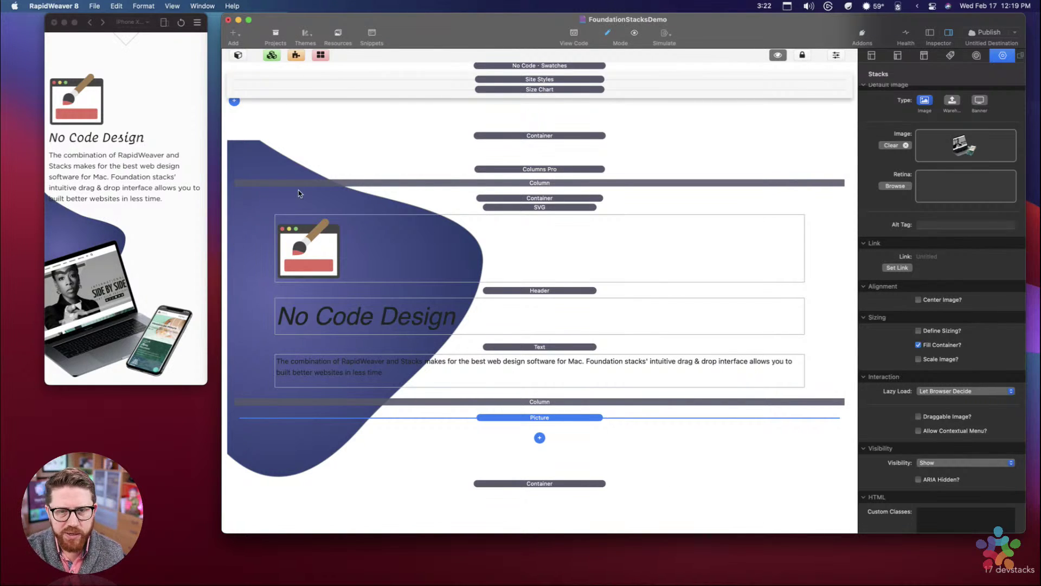
{"action": "scroll", "coordinate": [381, 205], "scroll_direction": "up", "scroll_amount": 3}
Step: Expand the No Code Swatches stack and copy the .nocode-blob Background swatch from Site Styles
{"action": "left_click", "coordinate": [513, 166]}
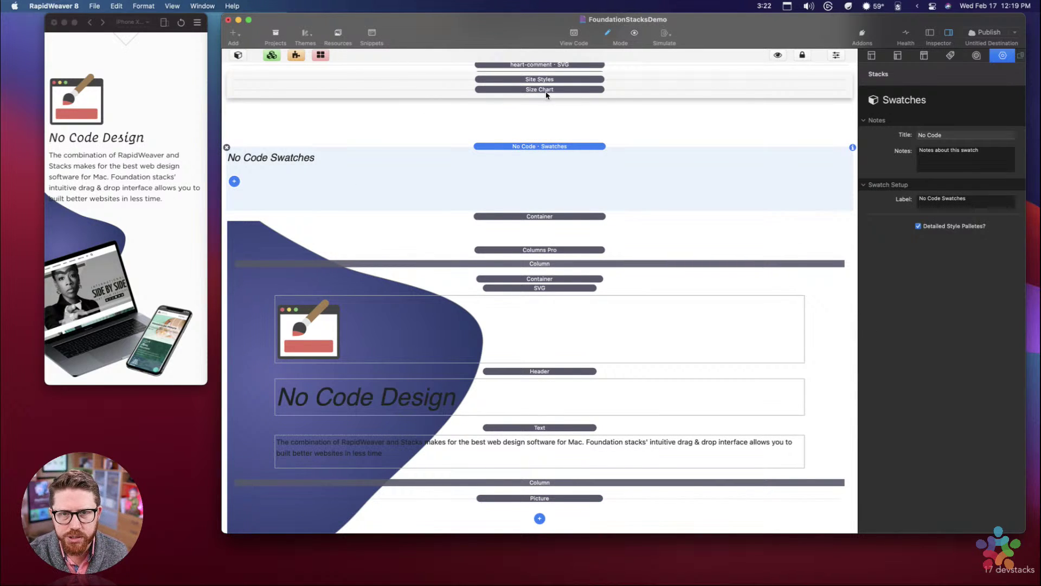
{"action": "left_click", "coordinate": [530, 81]}
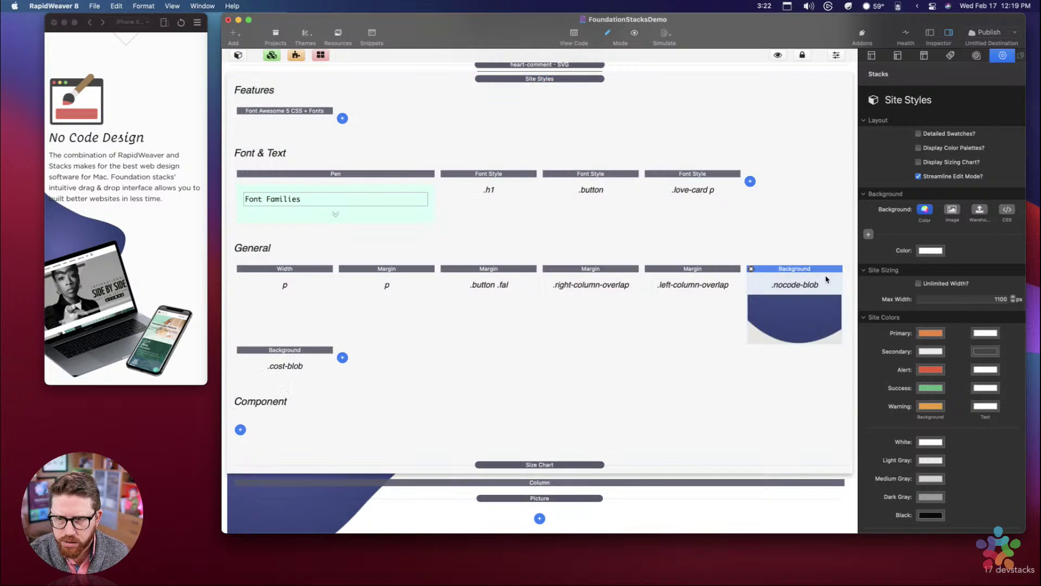
{"action": "left_click", "coordinate": [827, 279]}
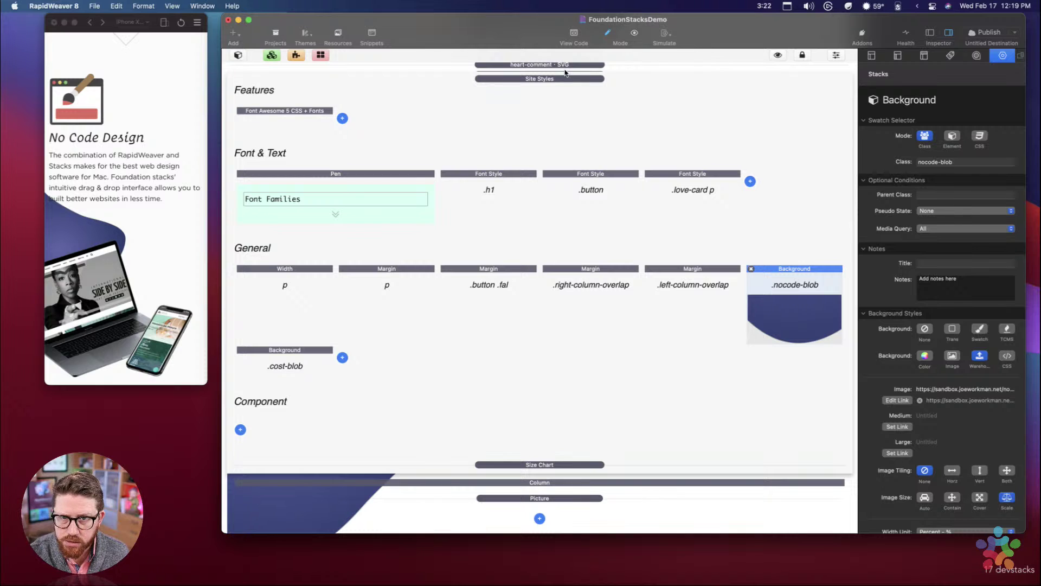
{"action": "left_click", "coordinate": [540, 79]}
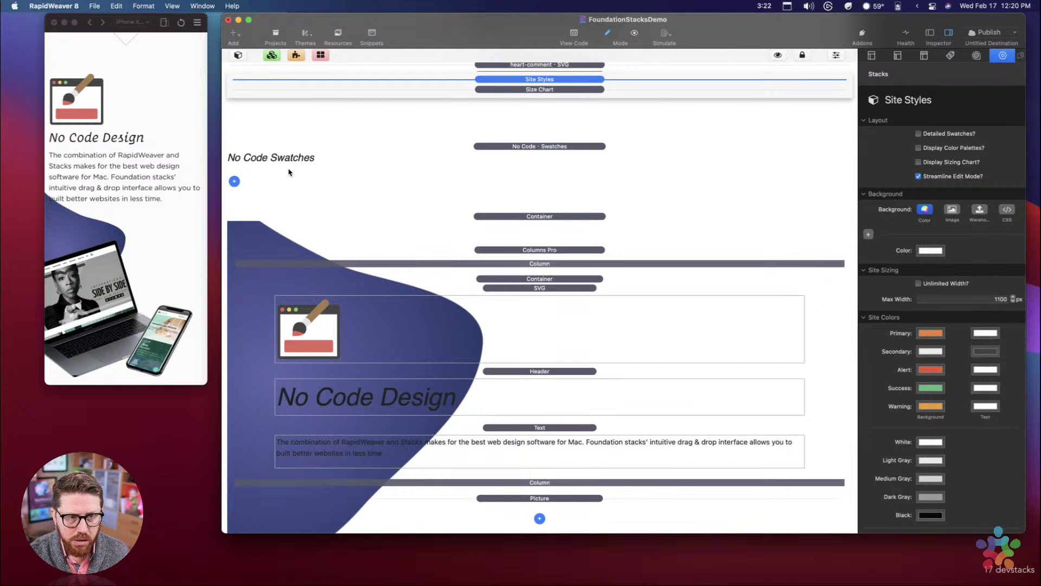
Step: Paste the .nocode-blob Background swatch and move it inside the No Code Swatches stack
{"action": "left_click", "coordinate": [288, 172]}
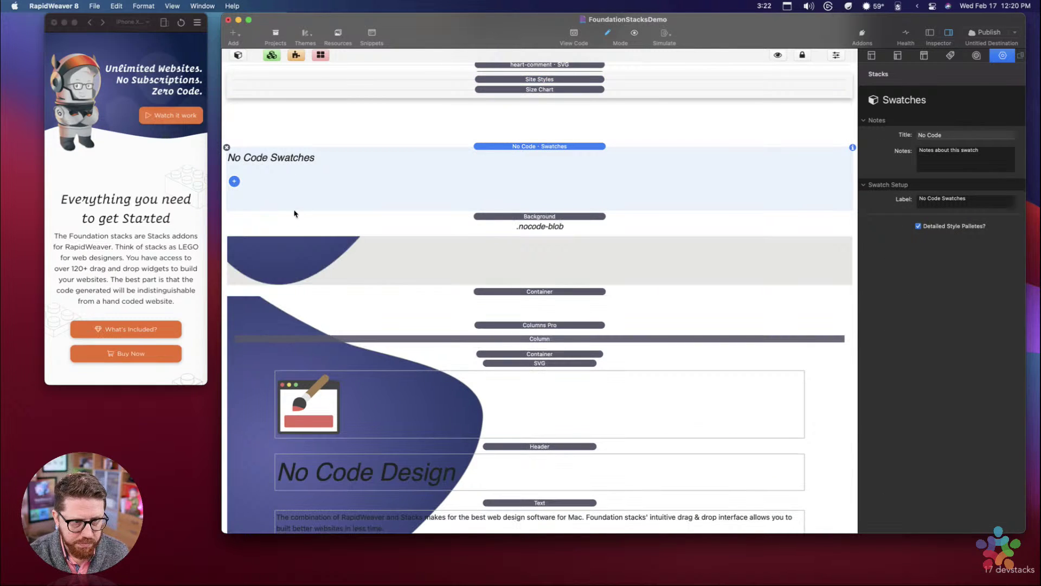
{"action": "left_click", "coordinate": [515, 219]}
{"action": "left_click_drag", "start_coordinate": [500, 225], "coordinate": [288, 181]}
{"action": "left_click", "coordinate": [523, 147]}
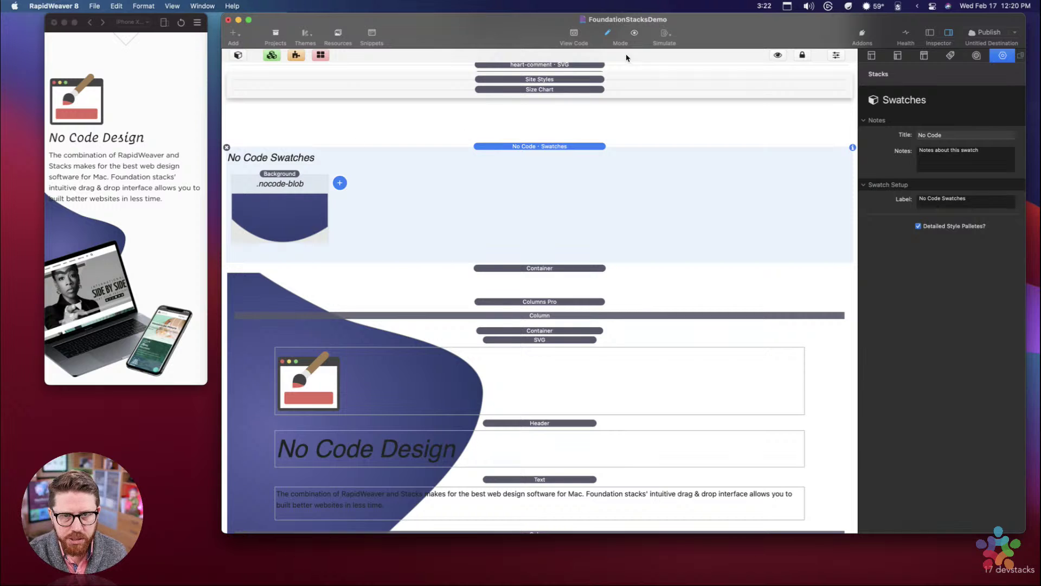
Step: Delete the .nocode-blob Background swatch from Site Styles and check the swatches that remain there
{"action": "left_click", "coordinate": [545, 81]}
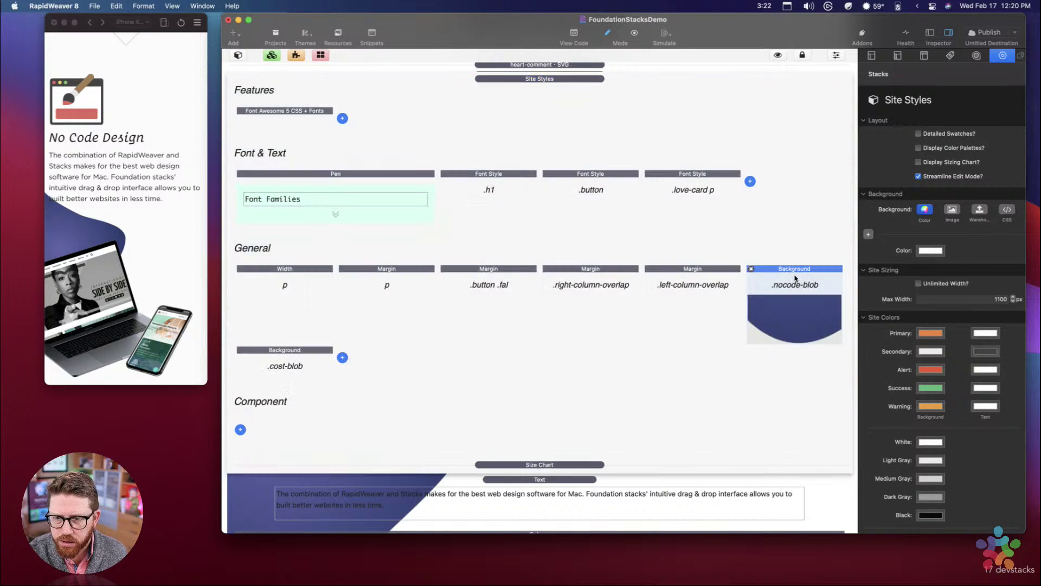
{"action": "left_click", "coordinate": [790, 271]}
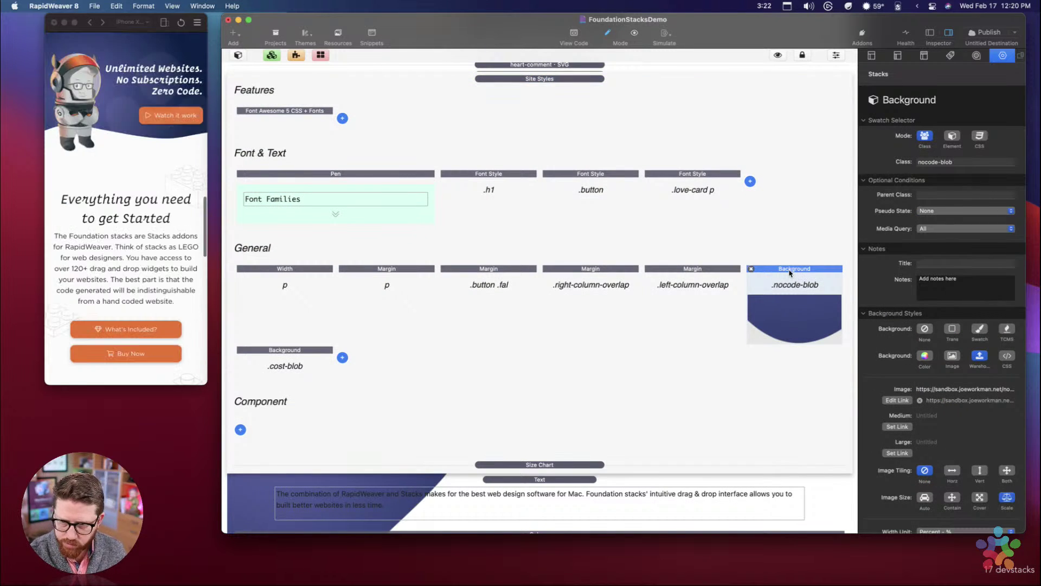
{"action": "key", "text": "Delete"}
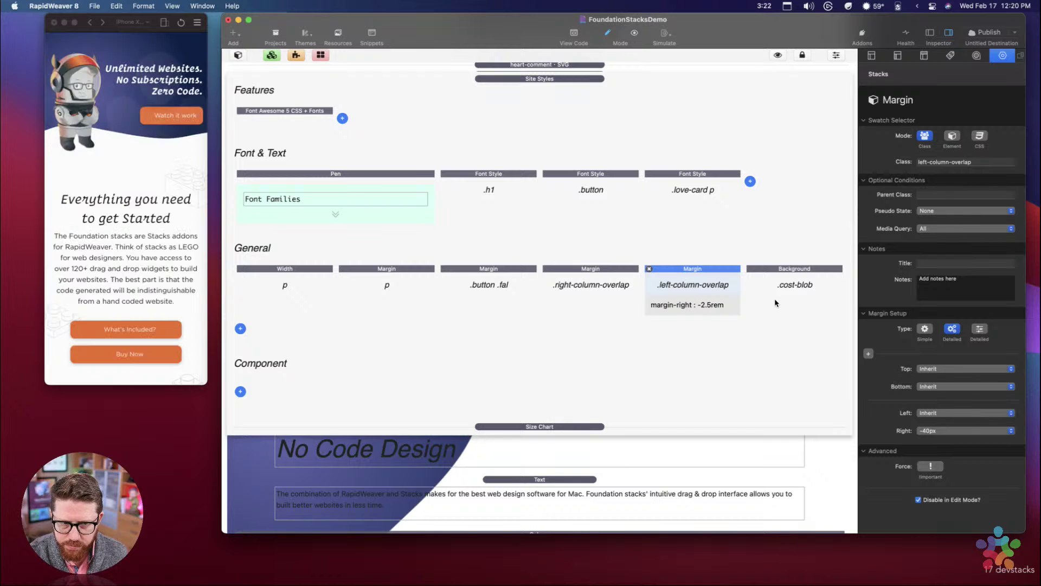
{"action": "left_click", "coordinate": [781, 272]}
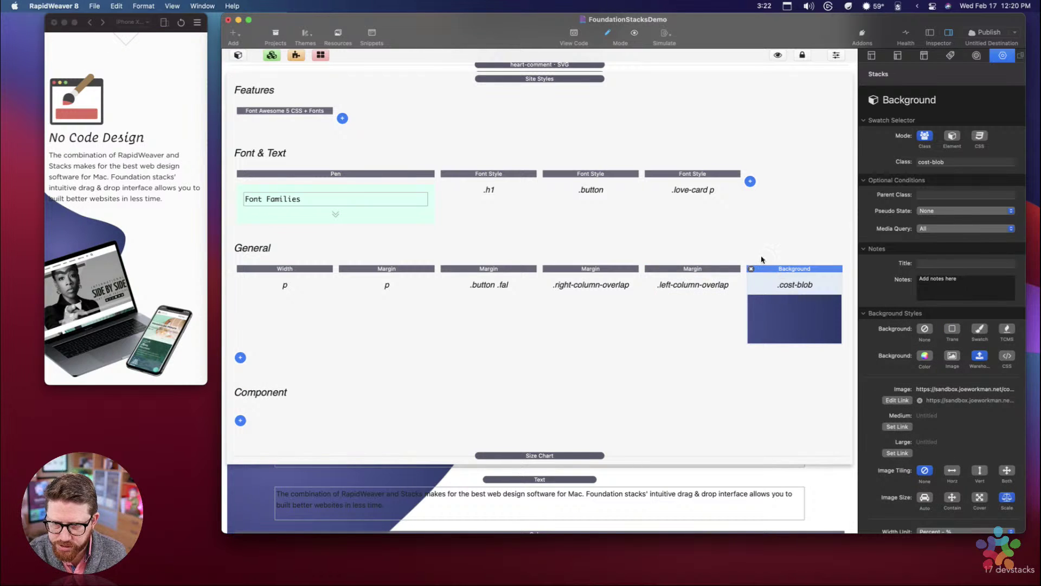
{"action": "left_click", "coordinate": [531, 79]}
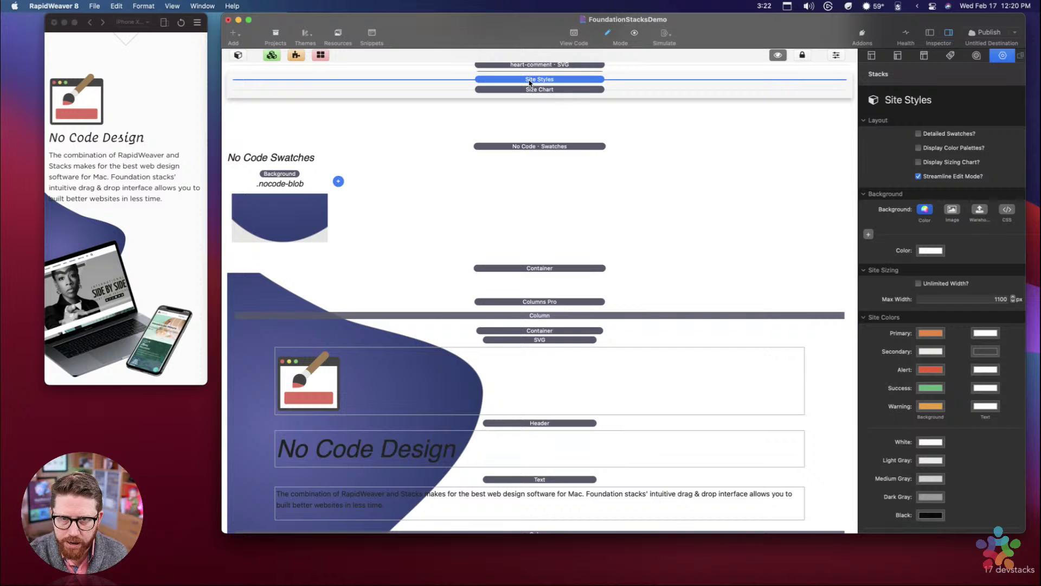
{"action": "left_click", "coordinate": [530, 79]}
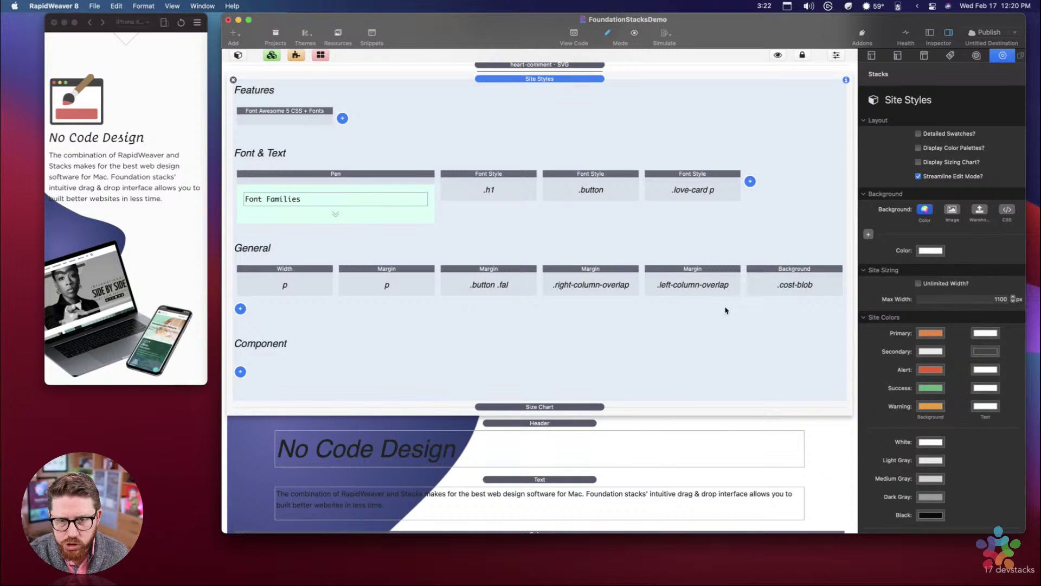
{"action": "left_click", "coordinate": [497, 80]}
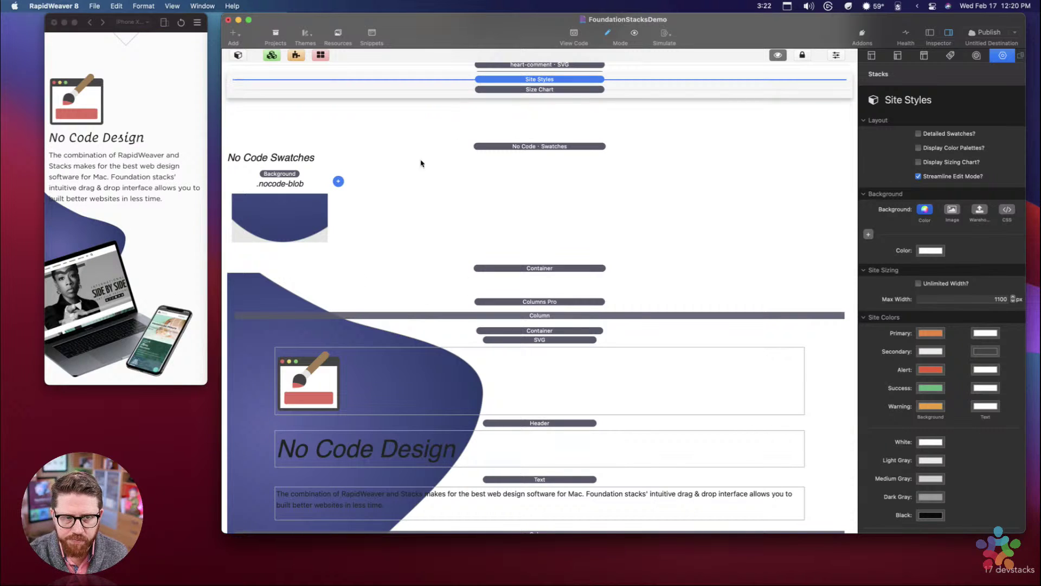
Step: Expand the Loved Swatches stack above the Loved by Users section
{"action": "left_click", "coordinate": [434, 172]}
{"action": "scroll", "coordinate": [428, 184], "scroll_direction": "up", "scroll_amount": 5}
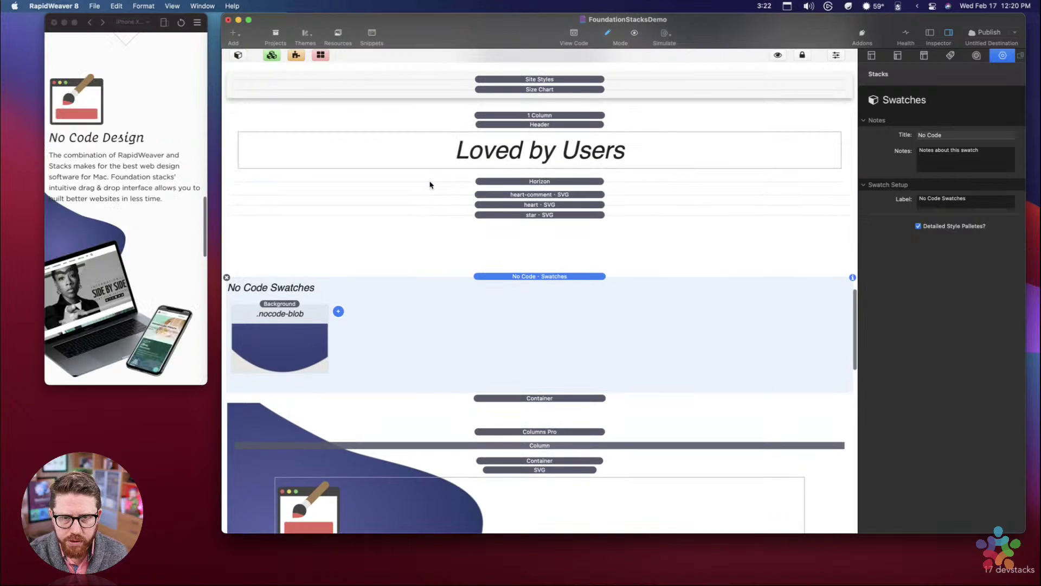
{"action": "scroll", "coordinate": [430, 185], "scroll_direction": "up", "scroll_amount": 6}
{"action": "left_click", "coordinate": [516, 194]}
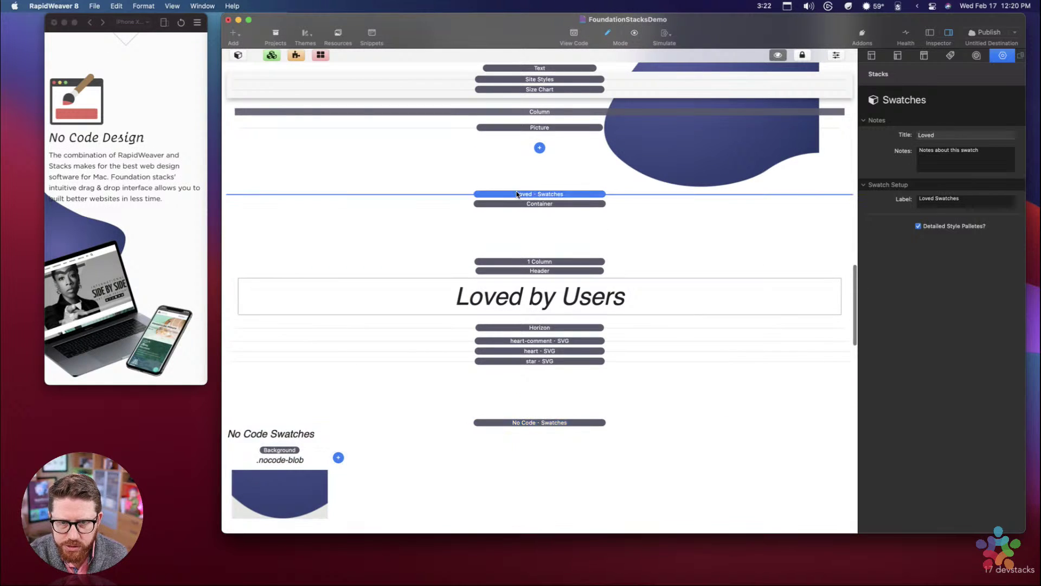
{"action": "left_click", "coordinate": [516, 193]}
{"action": "scroll", "coordinate": [349, 237], "scroll_direction": "down", "scroll_amount": 5}
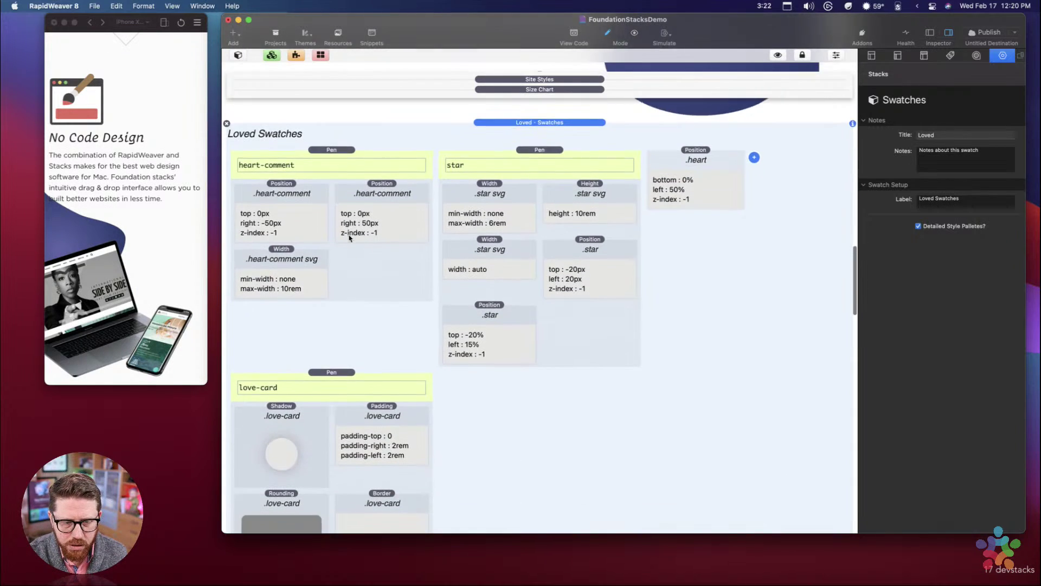
Step: Move the .love-card p Font Style swatch from Site Styles into the love-card pen of Loved Swatches
{"action": "left_click", "coordinate": [540, 80]}
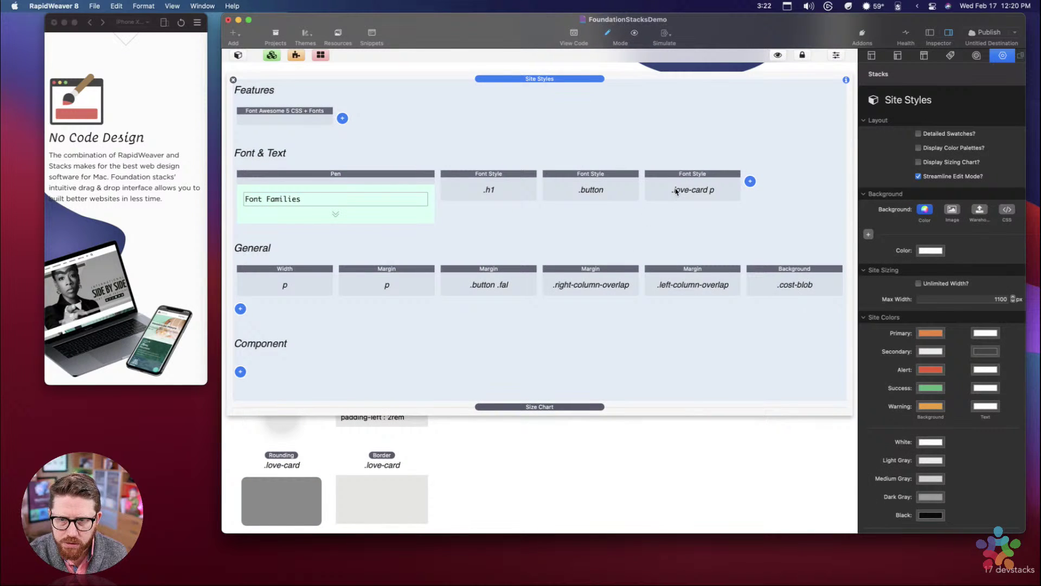
{"action": "left_click_drag", "start_coordinate": [676, 191], "coordinate": [369, 458]}
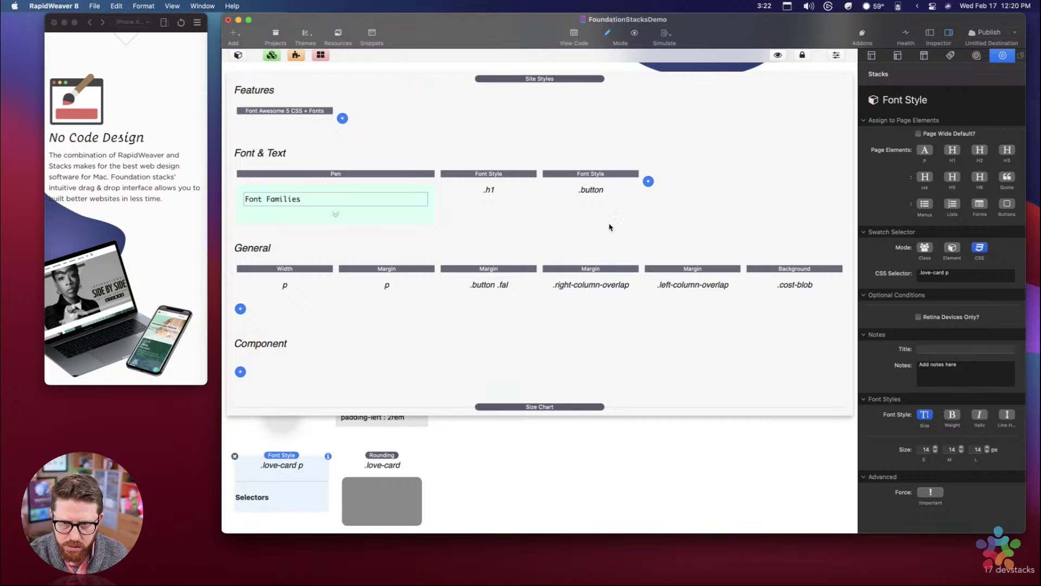
{"action": "left_click", "coordinate": [552, 80]}
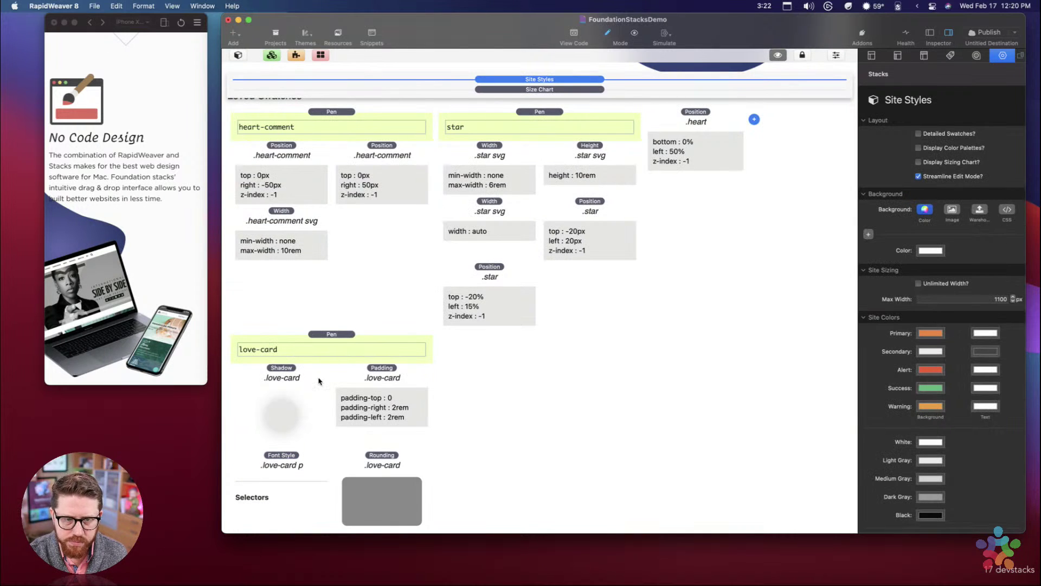
Step: Review the heart-comment, star and love-card swatch groups in Loved Swatches, and leave the stack collapsed
{"action": "left_click", "coordinate": [331, 333]}
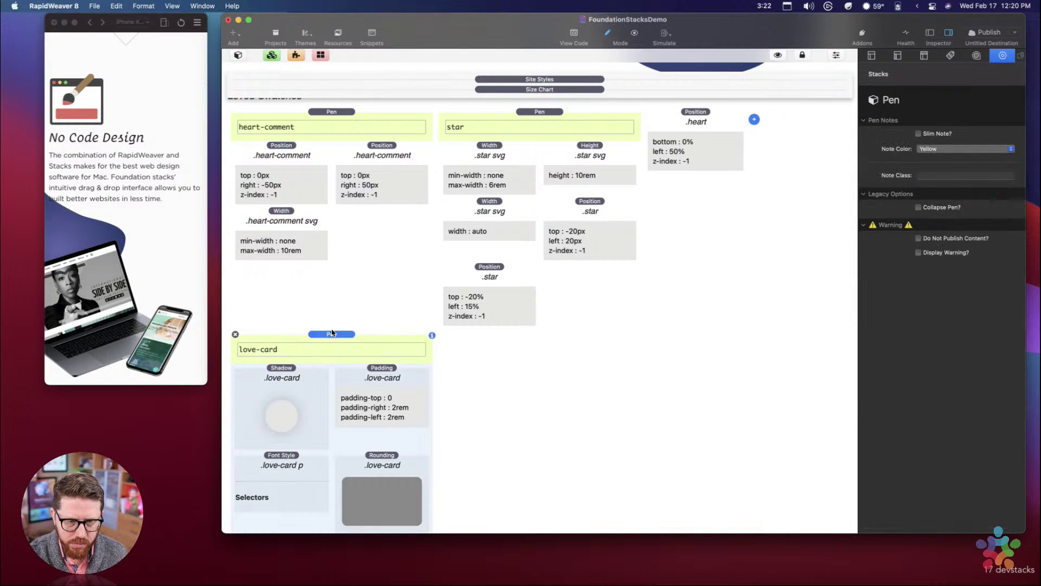
{"action": "scroll", "coordinate": [394, 251], "scroll_direction": "up", "scroll_amount": 5}
{"action": "left_click", "coordinate": [535, 206]}
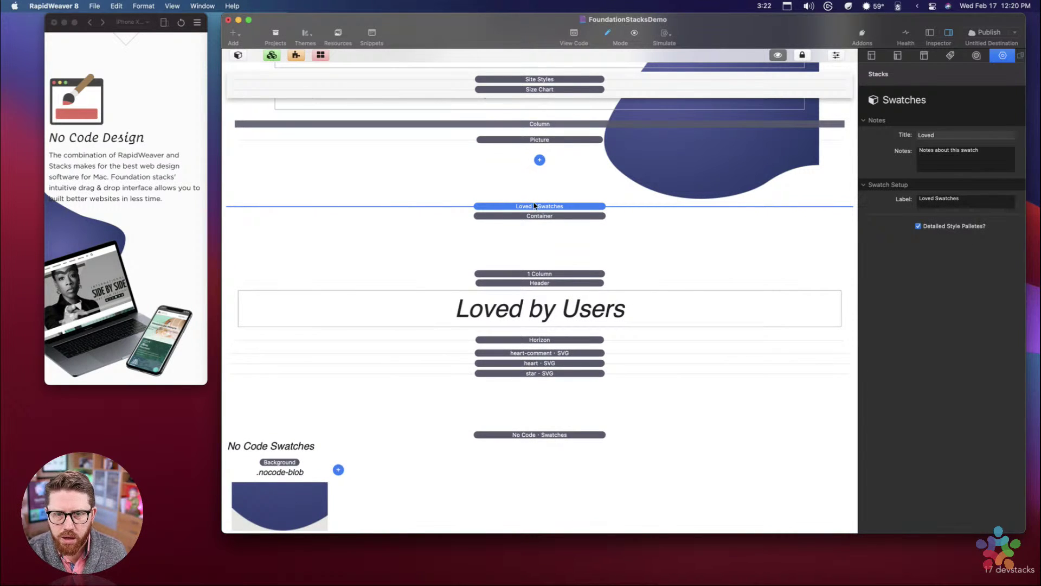
{"action": "scroll", "coordinate": [534, 233], "scroll_direction": "down", "scroll_amount": 5}
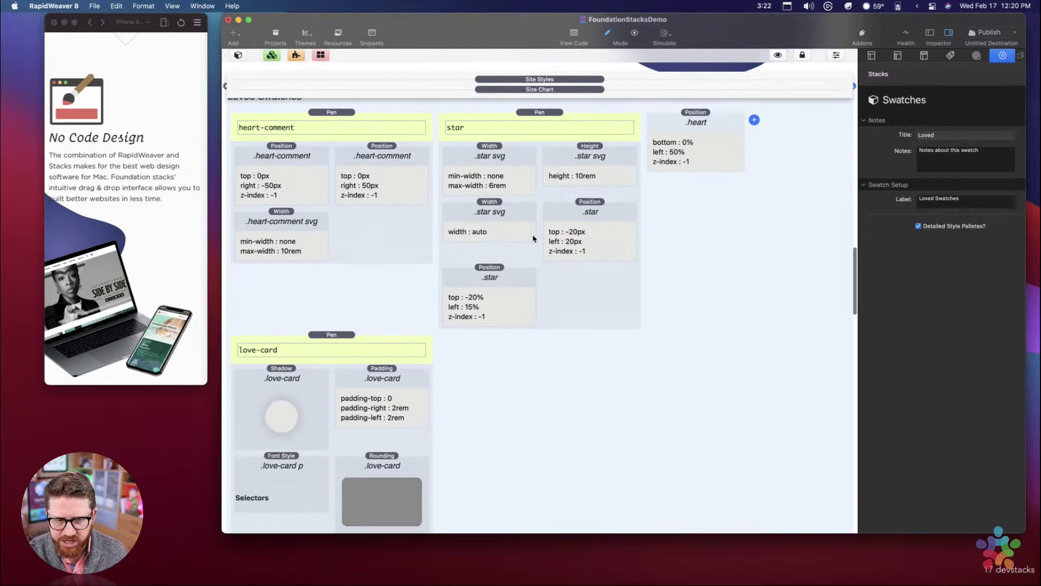
{"action": "scroll", "coordinate": [324, 434], "scroll_direction": "down", "scroll_amount": 5}
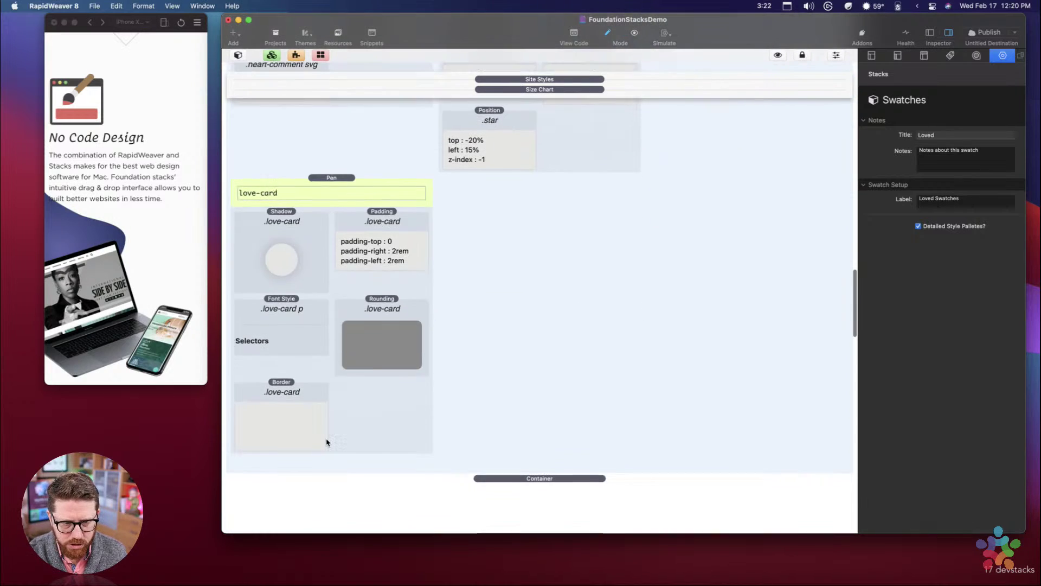
{"action": "scroll", "coordinate": [326, 442], "scroll_direction": "up", "scroll_amount": 4}
{"action": "scroll", "coordinate": [320, 448], "scroll_direction": "up", "scroll_amount": 1}
{"action": "scroll", "coordinate": [297, 382], "scroll_direction": "up", "scroll_amount": 6}
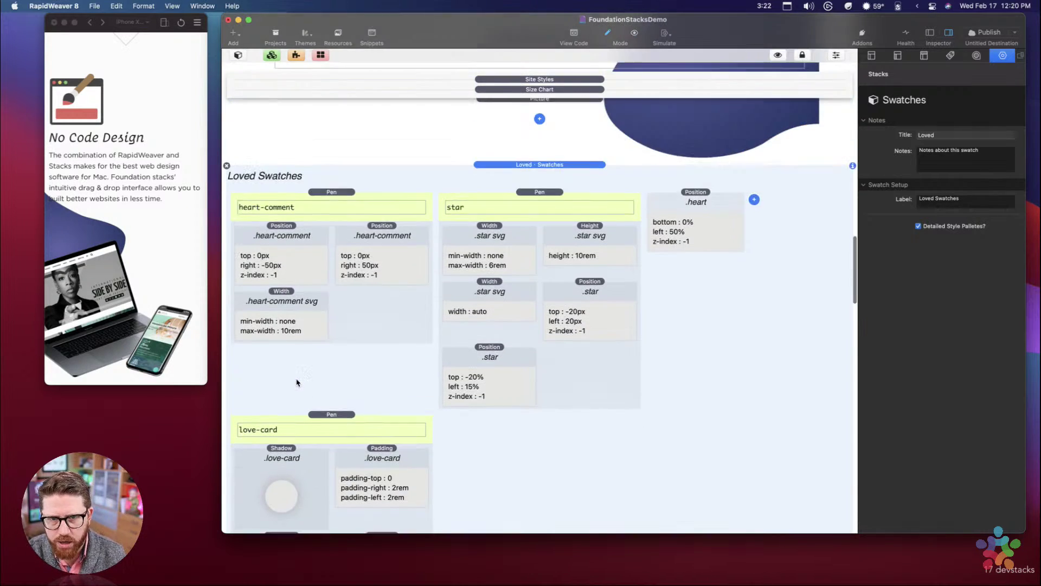
{"action": "key", "text": "super+shift+e"}
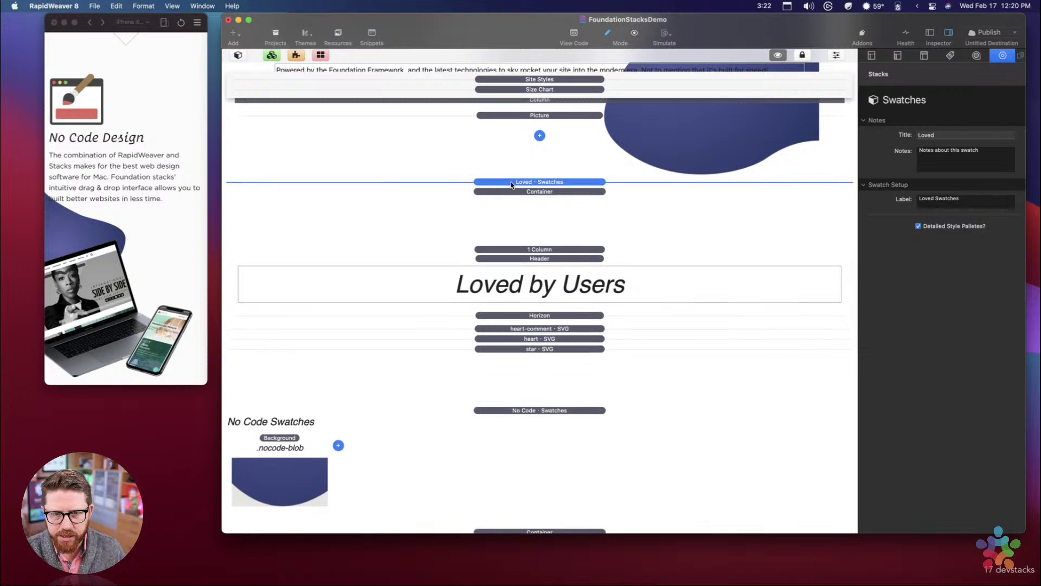
Step: Check the No Code Swatches stack above its section and expand the Site Styles stack
{"action": "scroll", "coordinate": [531, 250], "scroll_direction": "down", "scroll_amount": 5}
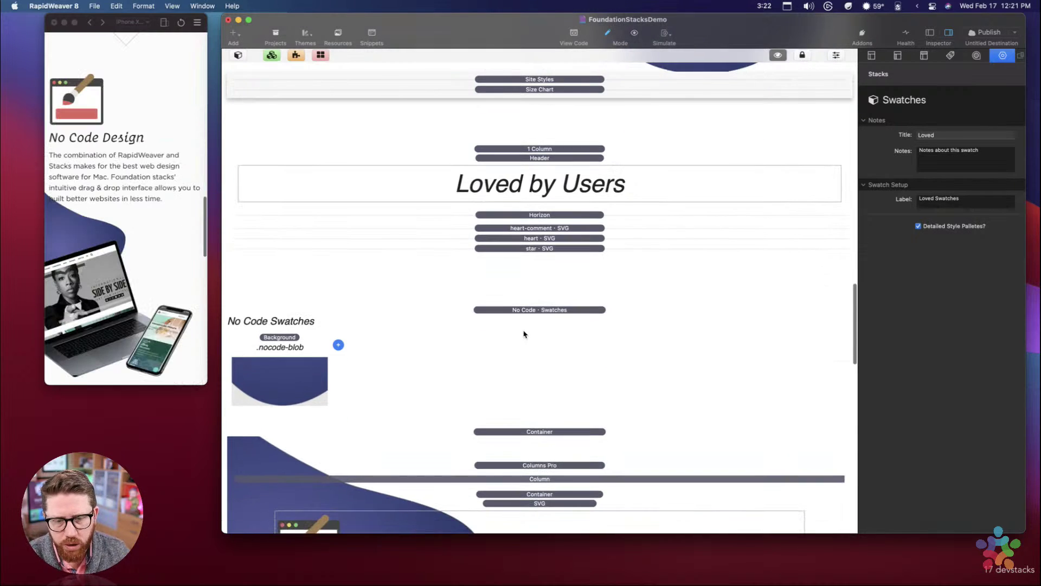
{"action": "left_click", "coordinate": [523, 336]}
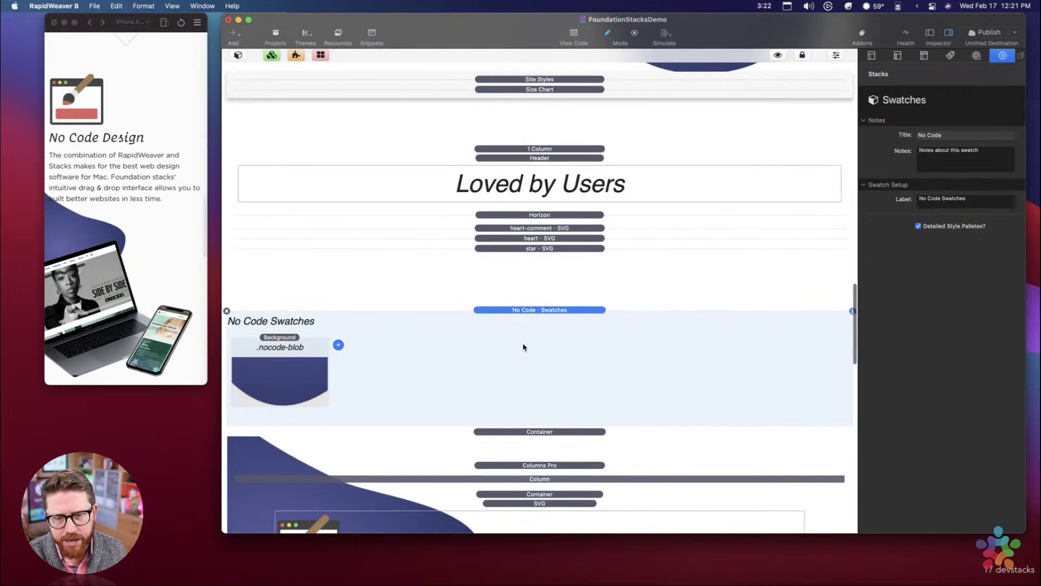
{"action": "left_click", "coordinate": [517, 80]}
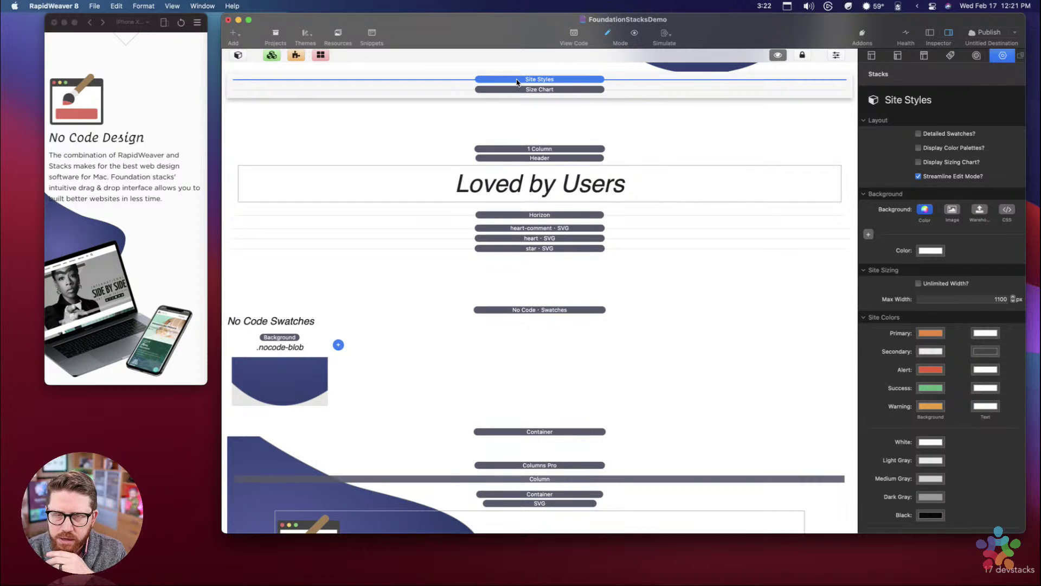
{"action": "left_click", "coordinate": [516, 80]}
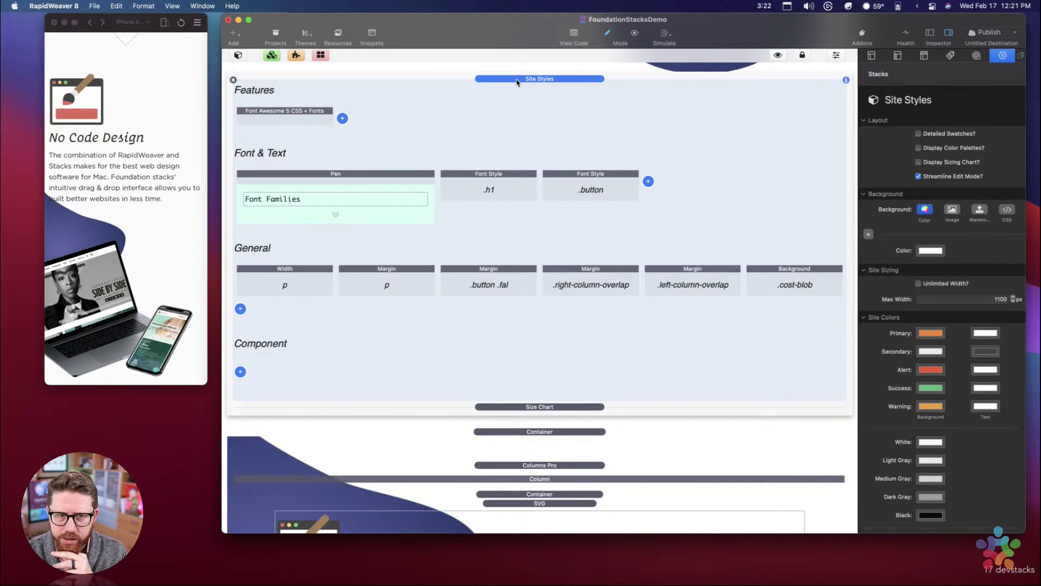
Step: Examine the .button Font Style swatch's settings and the Text Sizing options of Site Styles
{"action": "left_click", "coordinate": [488, 174]}
{"action": "left_click", "coordinate": [594, 189]}
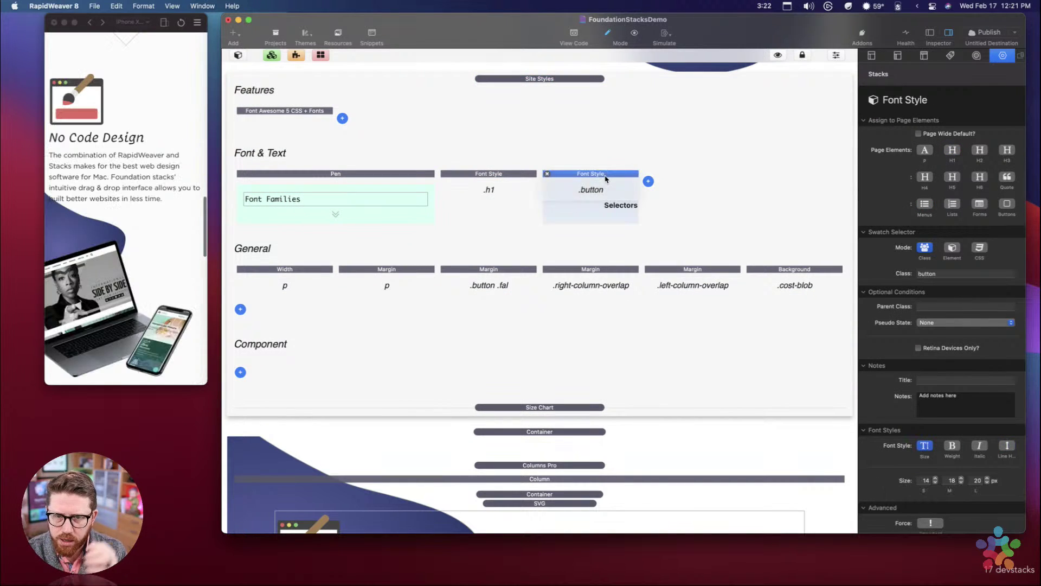
{"action": "left_click", "coordinate": [560, 81]}
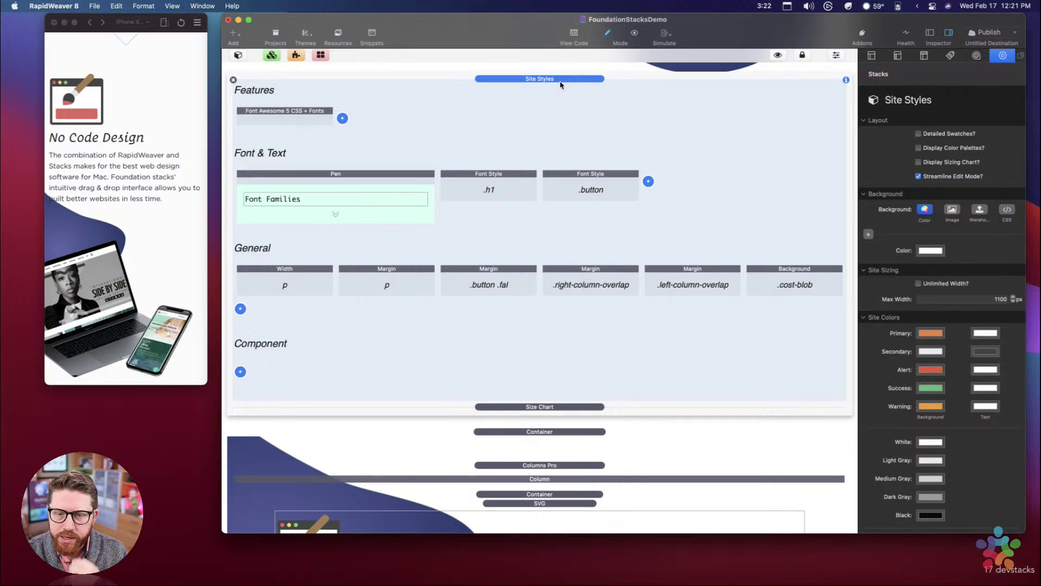
{"action": "left_click", "coordinate": [572, 174]}
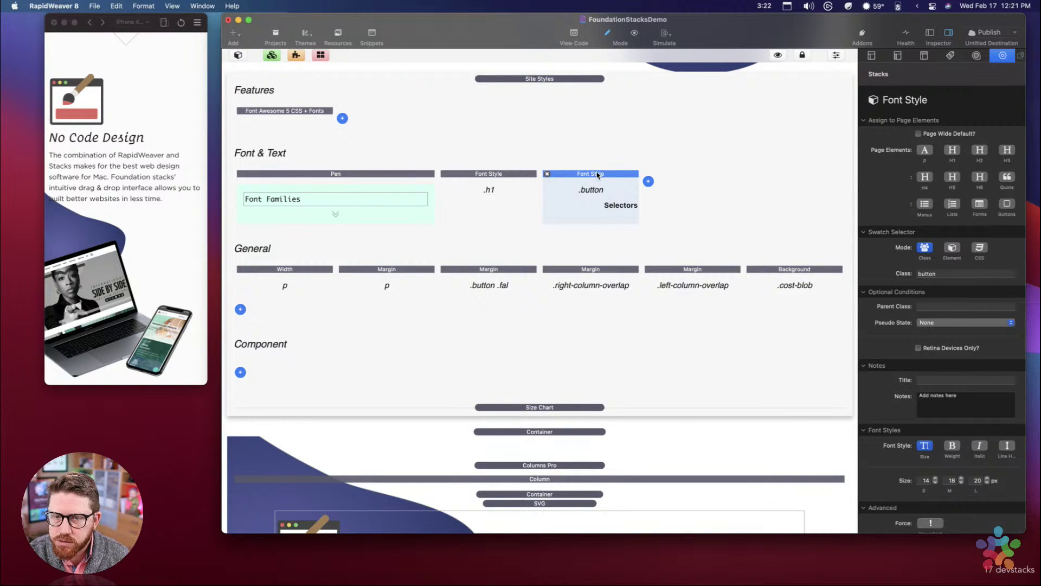
{"action": "scroll", "coordinate": [945, 386], "scroll_direction": "down", "scroll_amount": 2}
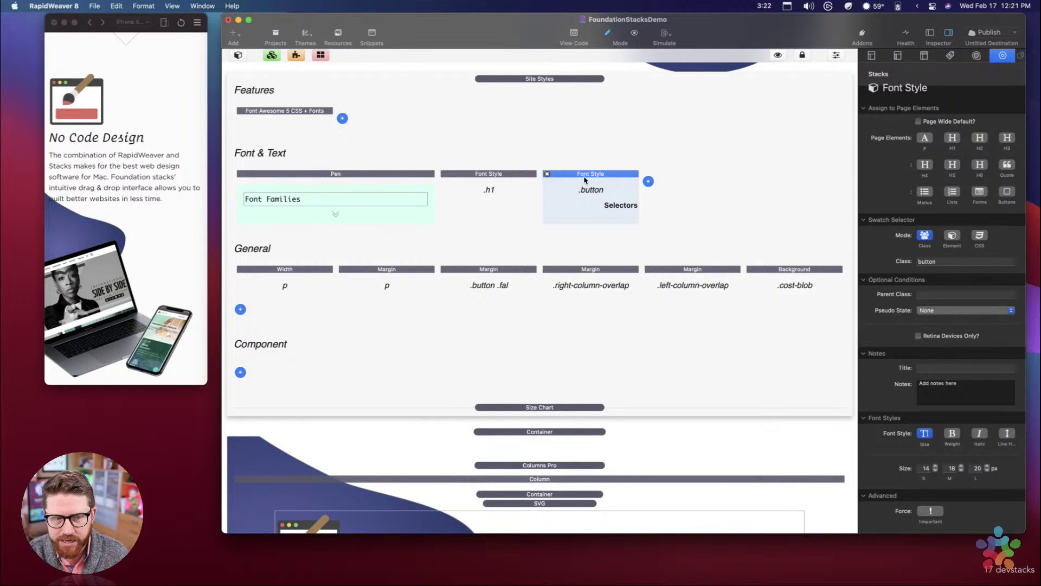
{"action": "scroll", "coordinate": [90, 168], "scroll_direction": "up", "scroll_amount": 6}
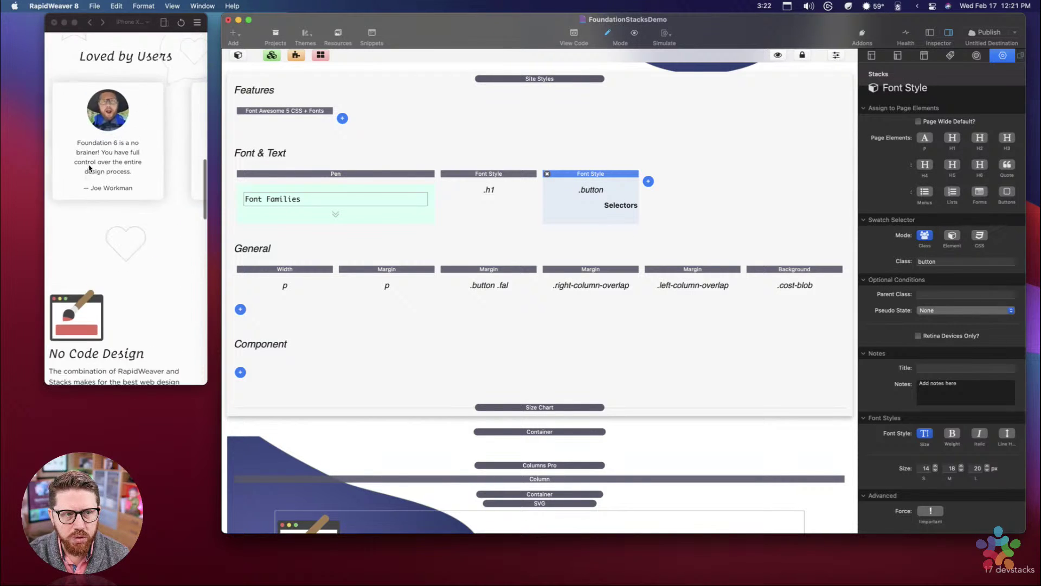
{"action": "left_click", "coordinate": [532, 94]}
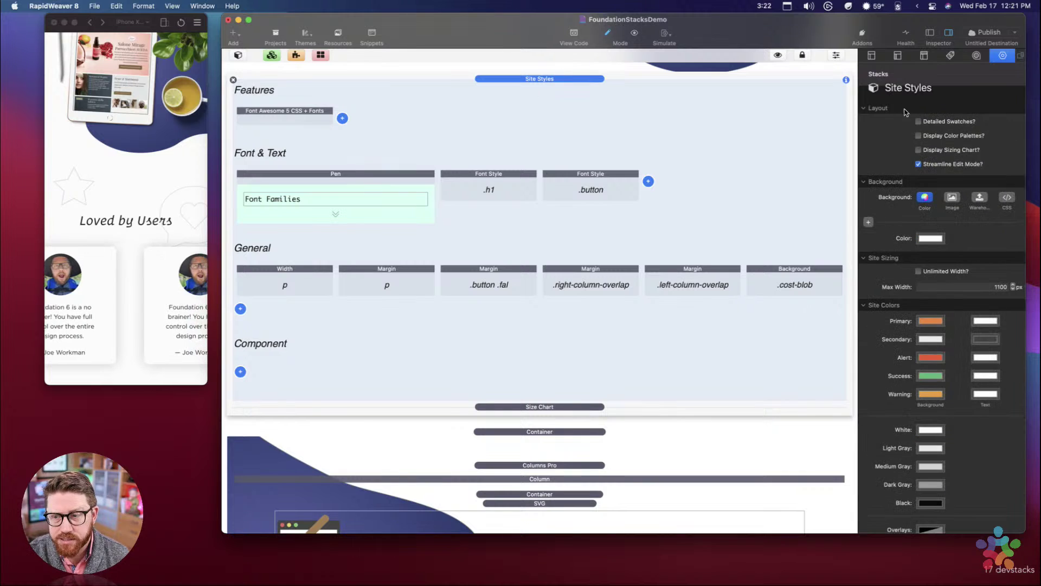
{"action": "scroll", "coordinate": [926, 330], "scroll_direction": "down", "scroll_amount": 10}
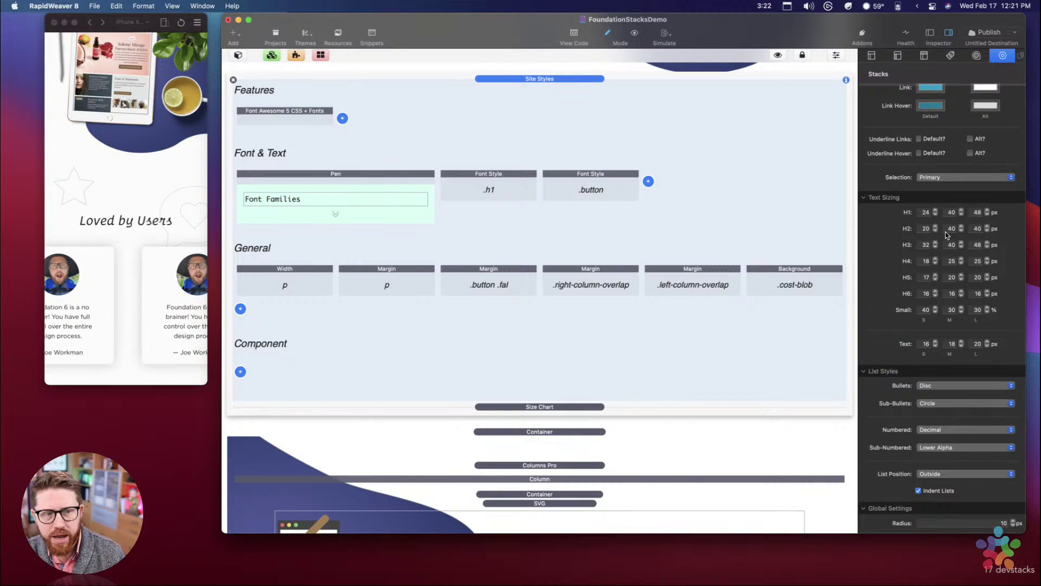
Step: Try assigning the .button Font Style swatch to the Buttons page element
{"action": "left_click", "coordinate": [578, 173]}
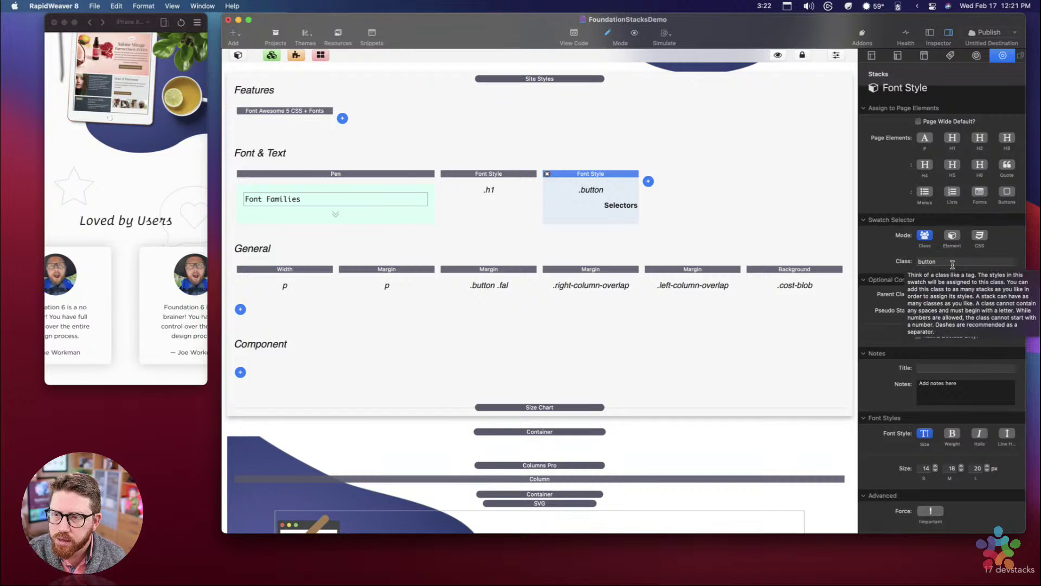
{"action": "left_click", "coordinate": [1009, 191]}
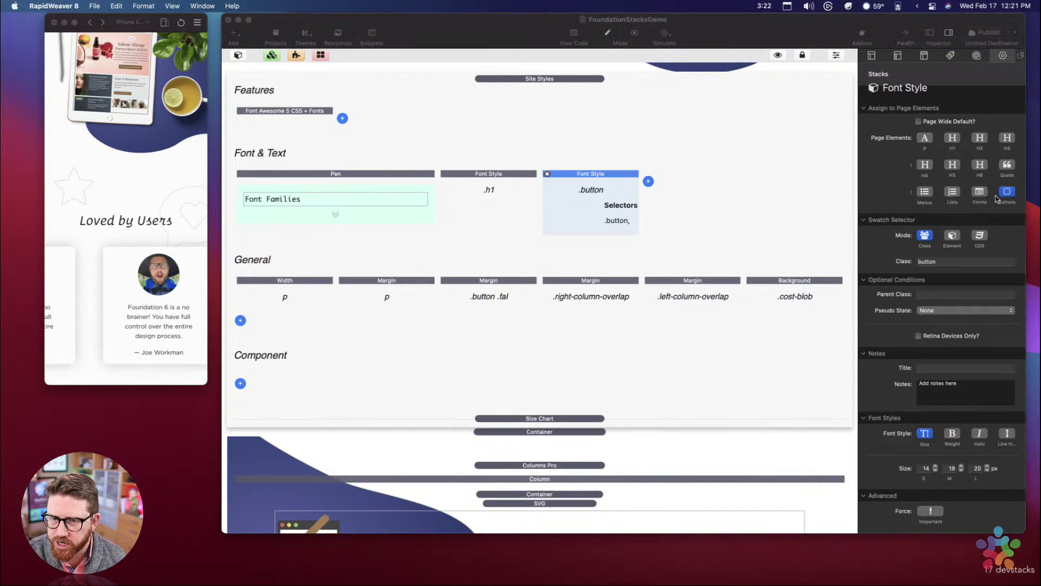
{"action": "left_click", "coordinate": [1007, 193]}
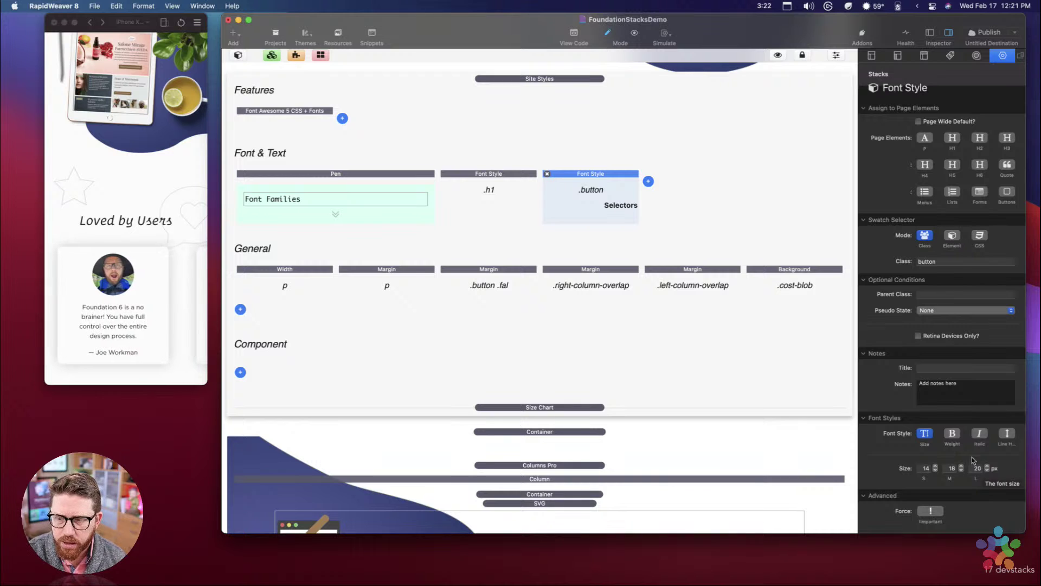
Step: Review the buttons in the mobile preview and the settings of the .h1 Font Style swatch in Site Styles
{"action": "scroll", "coordinate": [182, 179], "scroll_direction": "up", "scroll_amount": 10}
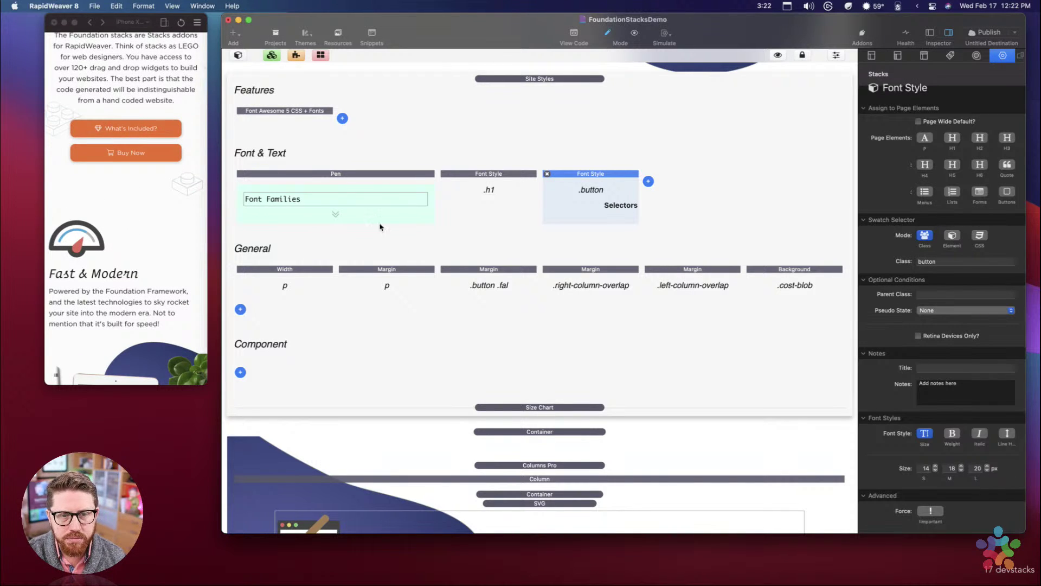
{"action": "scroll", "coordinate": [141, 191], "scroll_direction": "down", "scroll_amount": 3}
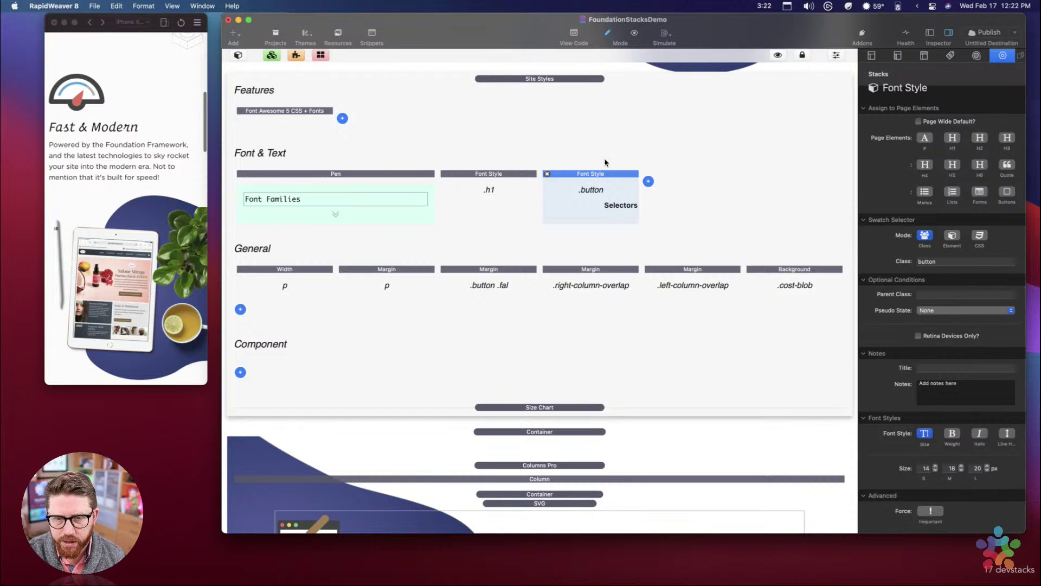
{"action": "left_click", "coordinate": [464, 181]}
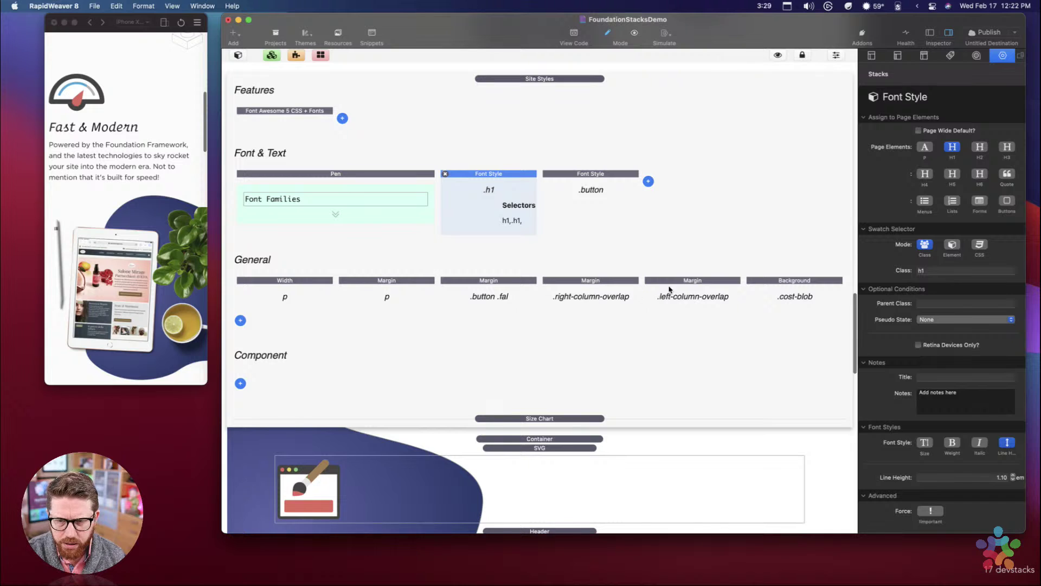
{"action": "left_click", "coordinate": [548, 137]}
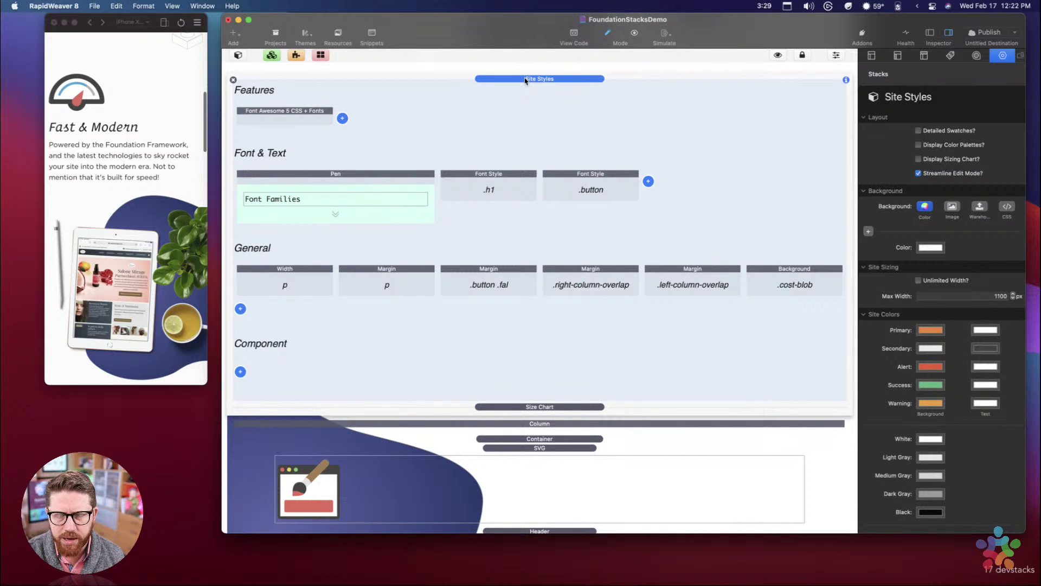
Step: Disable loading icons in edit mode for the Font Awesome 5 CSS + Fonts swatch and collapse Site Styles
{"action": "left_click", "coordinate": [292, 118]}
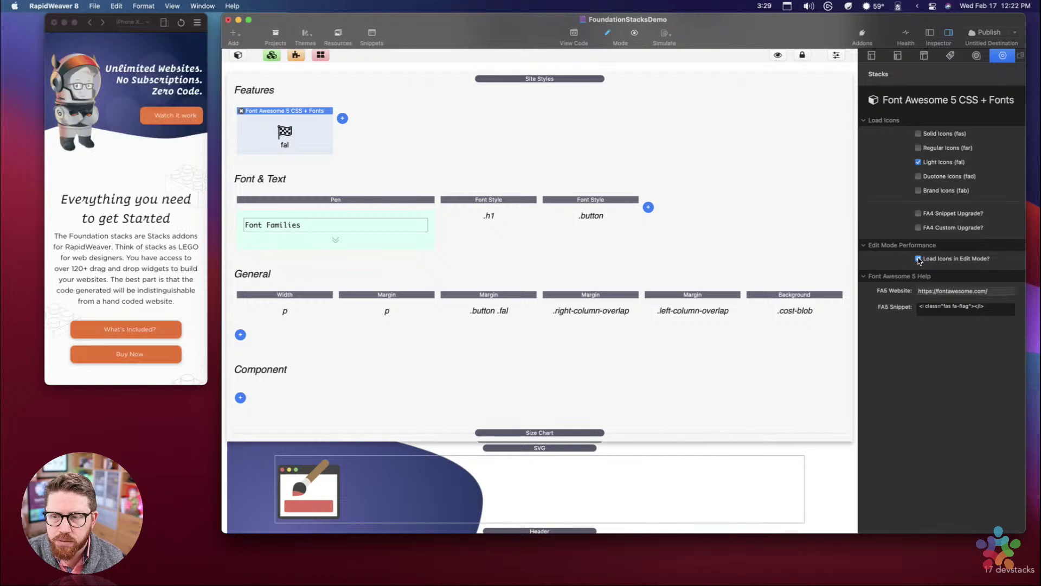
{"action": "left_click", "coordinate": [919, 258]}
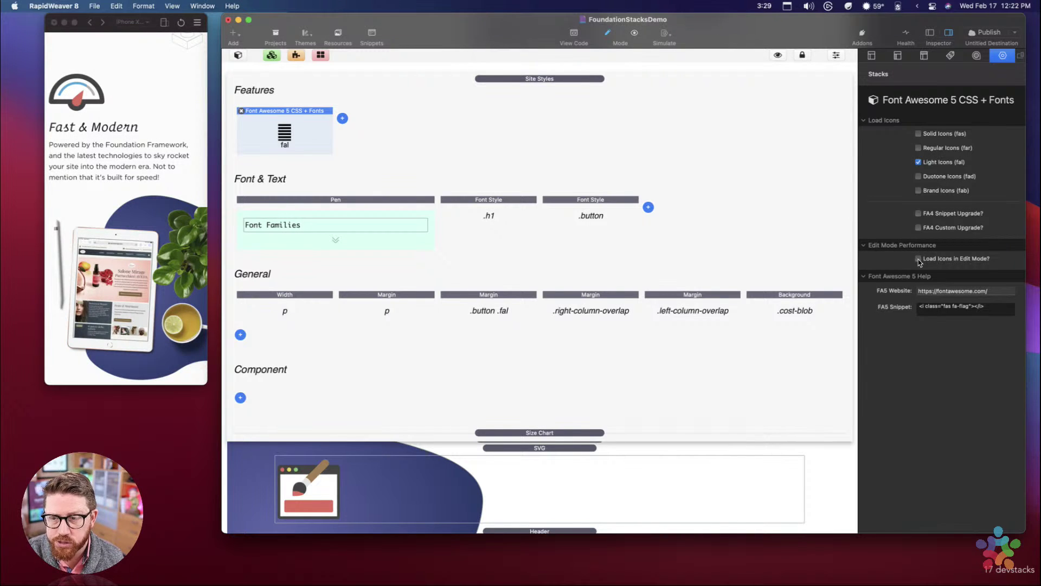
{"action": "mouse_move", "coordinate": [920, 263]}
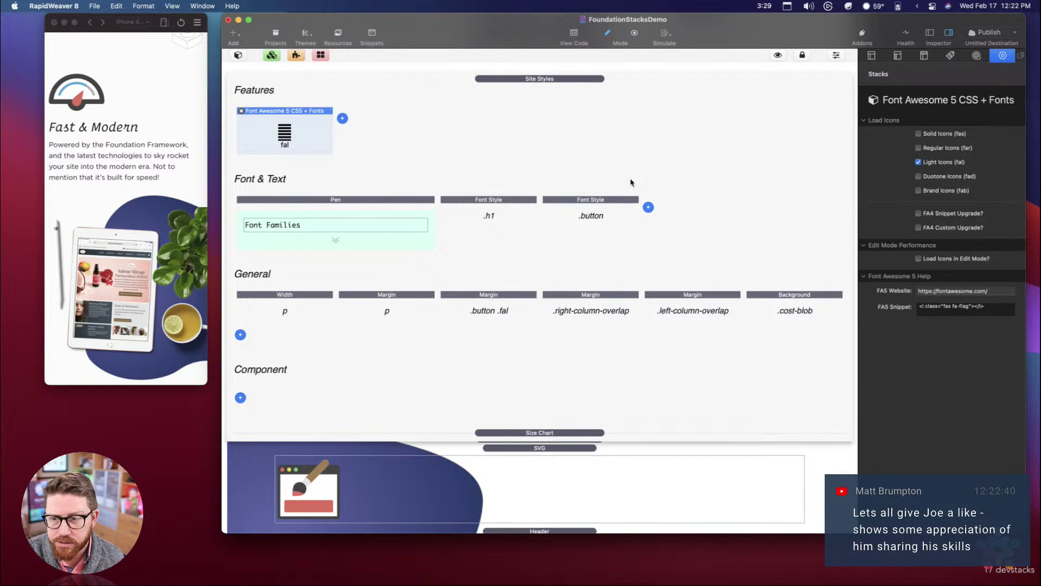
{"action": "left_click", "coordinate": [554, 98]}
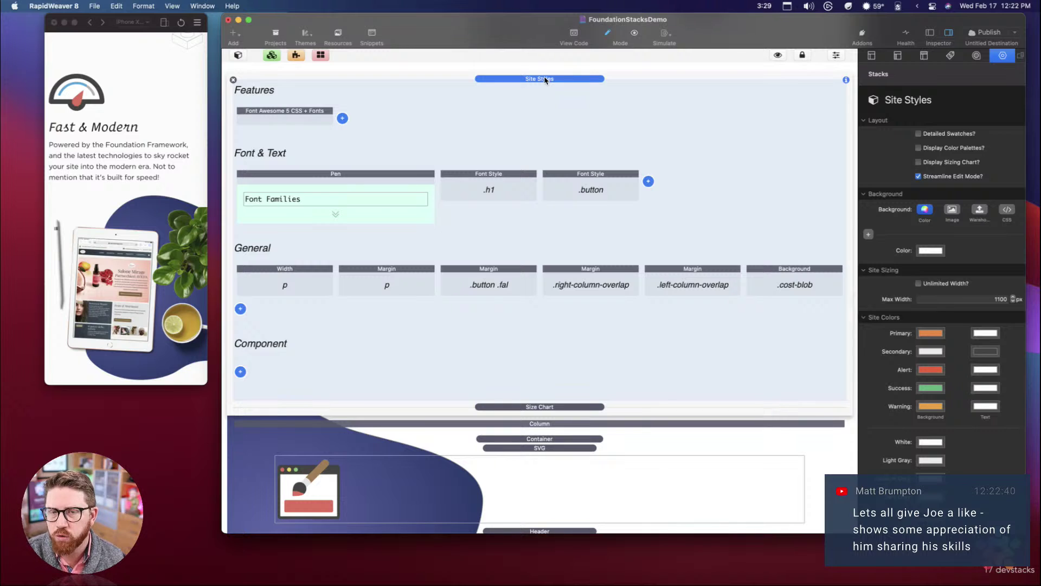
{"action": "left_click", "coordinate": [315, 110]}
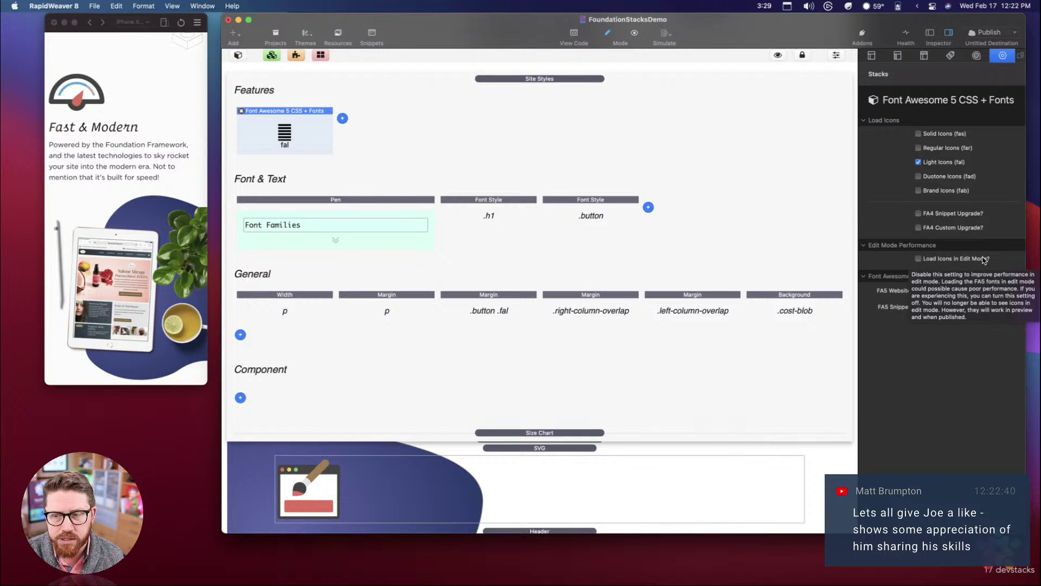
{"action": "left_click", "coordinate": [517, 79]}
{"action": "left_click", "coordinate": [517, 79]}
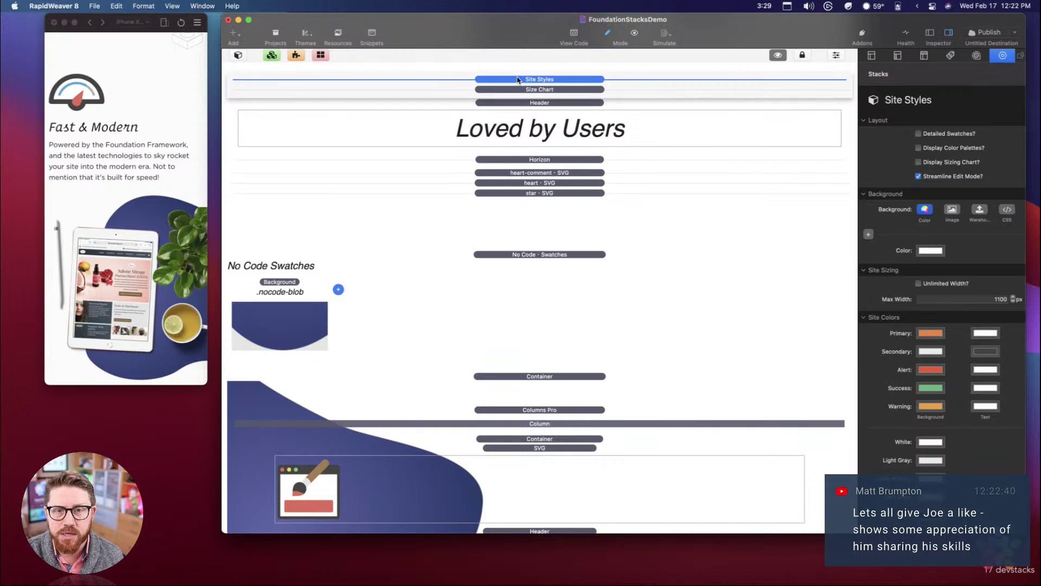
Step: Compare the icons on the What's Included? and Buy Now buttons between edit mode and the mobile preview
{"action": "left_click", "coordinate": [601, 203]}
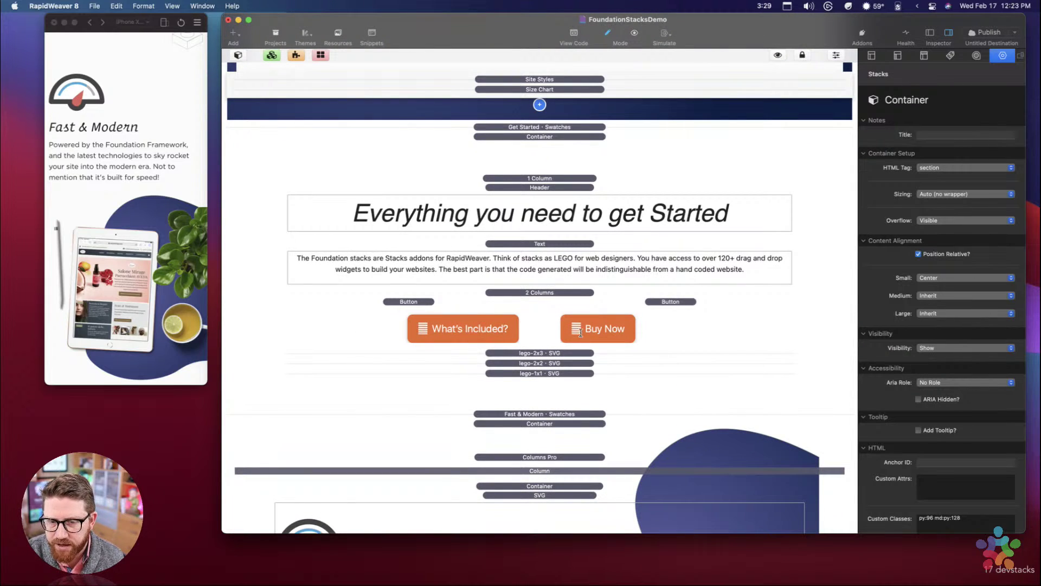
{"action": "left_click", "coordinate": [573, 332]}
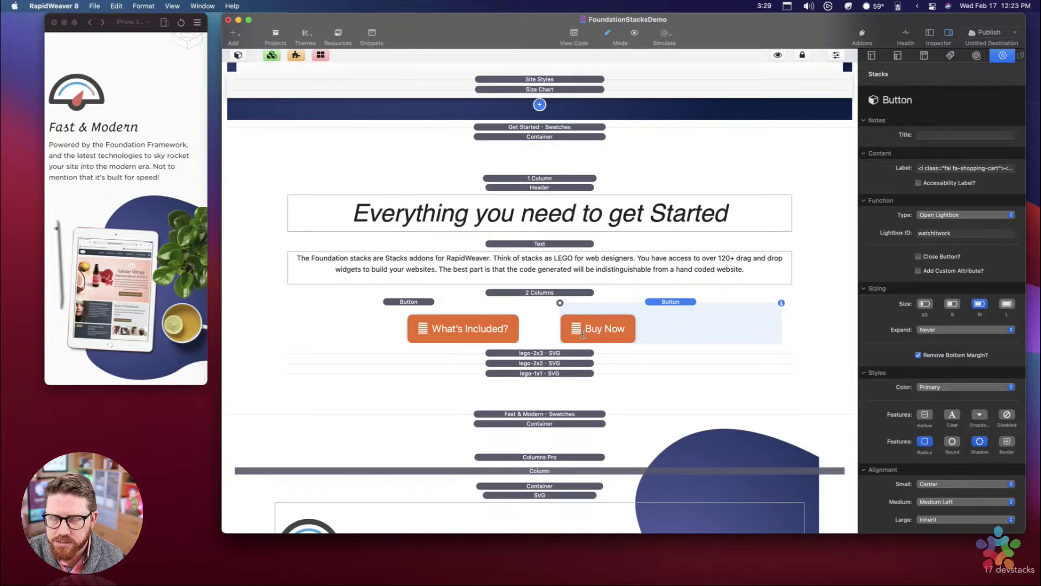
{"action": "scroll", "coordinate": [583, 333], "scroll_direction": "down", "scroll_amount": 2}
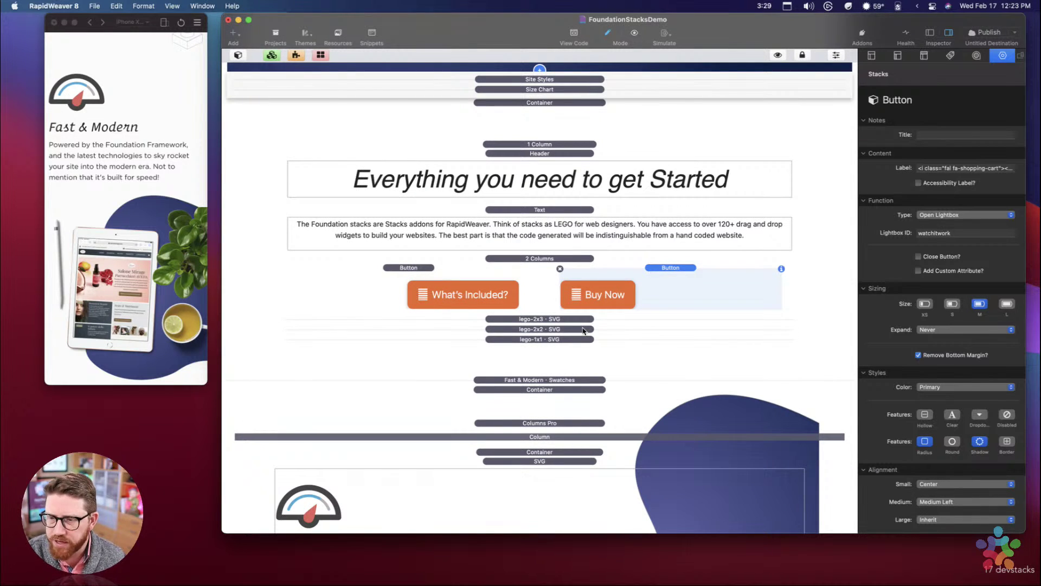
{"action": "scroll", "coordinate": [583, 329], "scroll_direction": "down", "scroll_amount": 15}
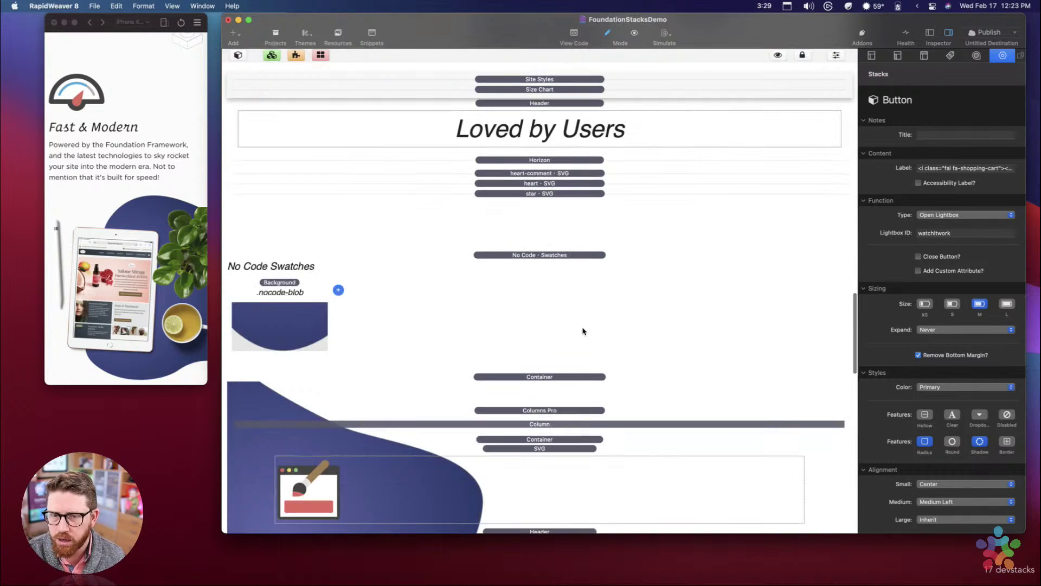
{"action": "scroll", "coordinate": [169, 115], "scroll_direction": "up", "scroll_amount": 10}
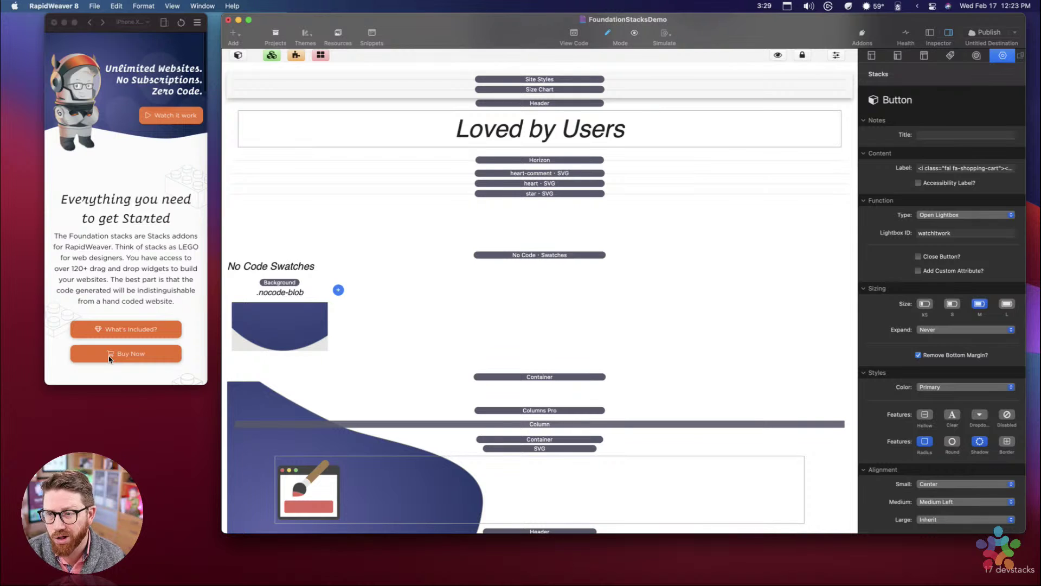
Step: Look over the No Code Design, Helpful Community and Save Money sections, and the Loved by Users area in the mobile preview
{"action": "scroll", "coordinate": [427, 335], "scroll_direction": "down", "scroll_amount": 10}
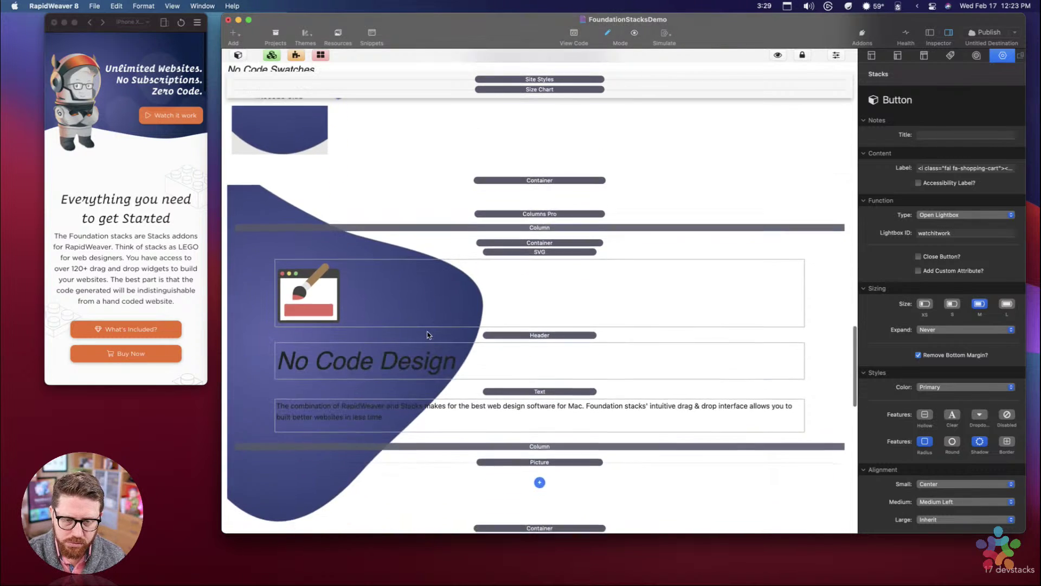
{"action": "scroll", "coordinate": [427, 335], "scroll_direction": "down", "scroll_amount": 10}
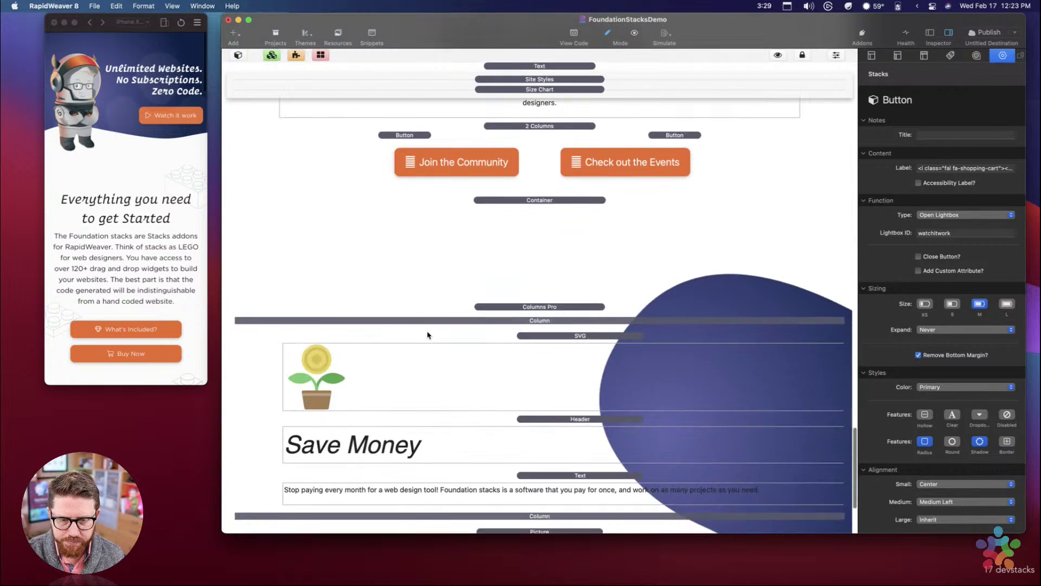
{"action": "scroll", "coordinate": [427, 335], "scroll_direction": "up", "scroll_amount": 10}
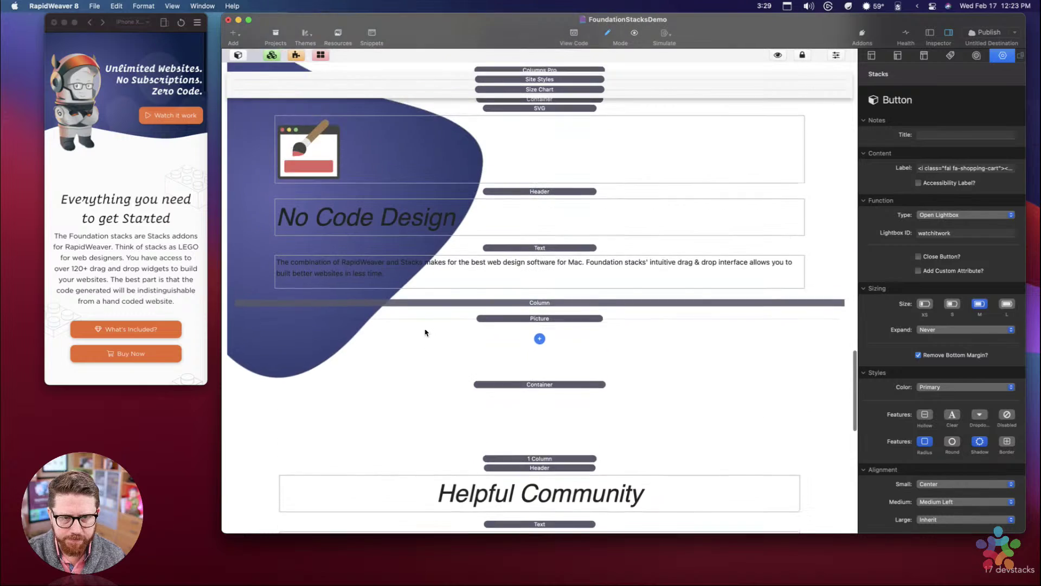
{"action": "left_click", "coordinate": [524, 167]}
{"action": "scroll", "coordinate": [132, 192], "scroll_direction": "down", "scroll_amount": 5}
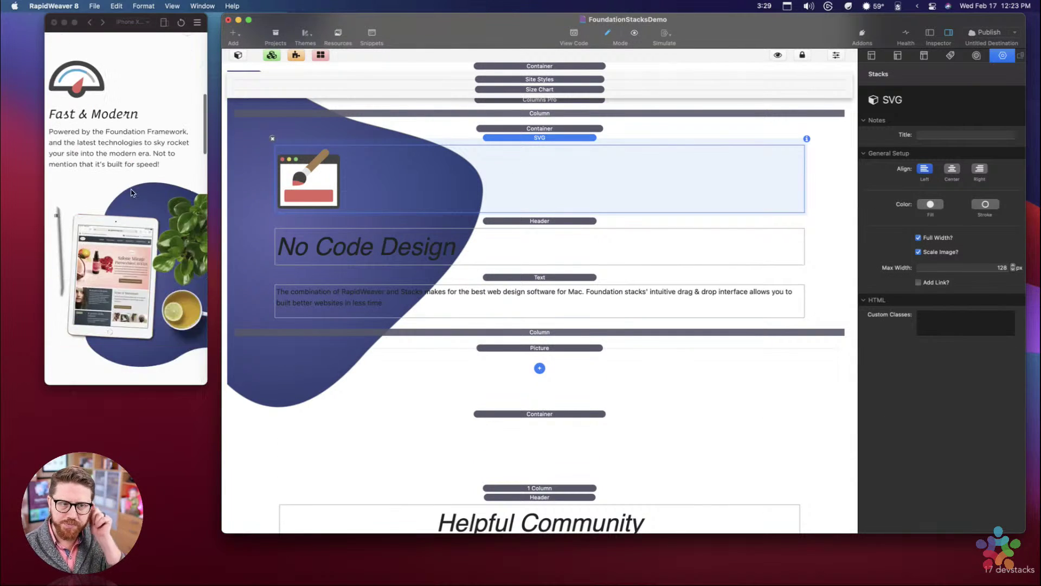
{"action": "scroll", "coordinate": [131, 192], "scroll_direction": "down", "scroll_amount": 5}
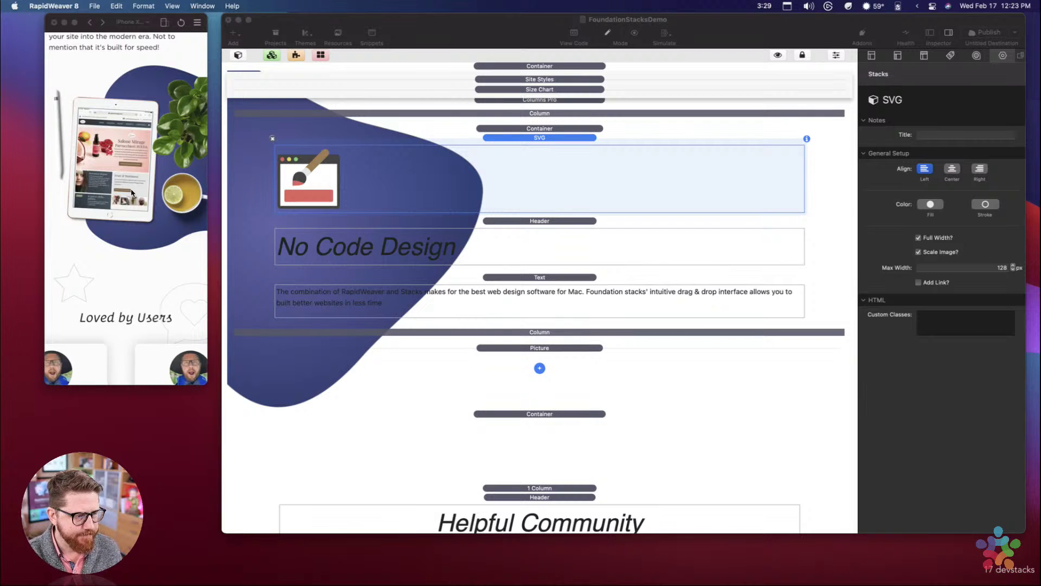
{"action": "scroll", "coordinate": [131, 217], "scroll_direction": "down", "scroll_amount": 3}
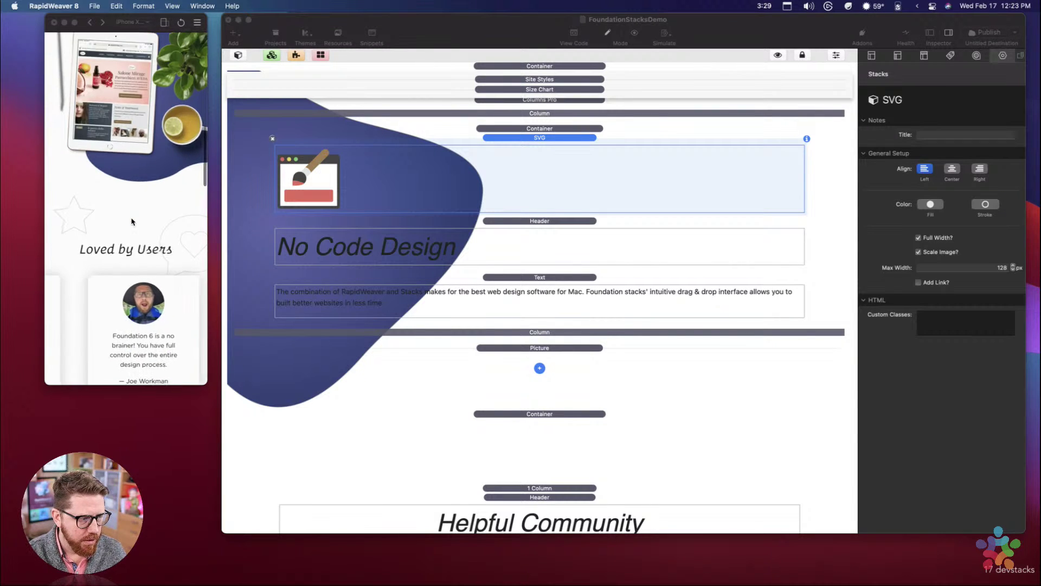
Step: Examine the No Code Design section in the mobile preview and the settings of its outer Container and Columns Pro stacks
{"action": "scroll", "coordinate": [132, 221], "scroll_direction": "down", "scroll_amount": 10}
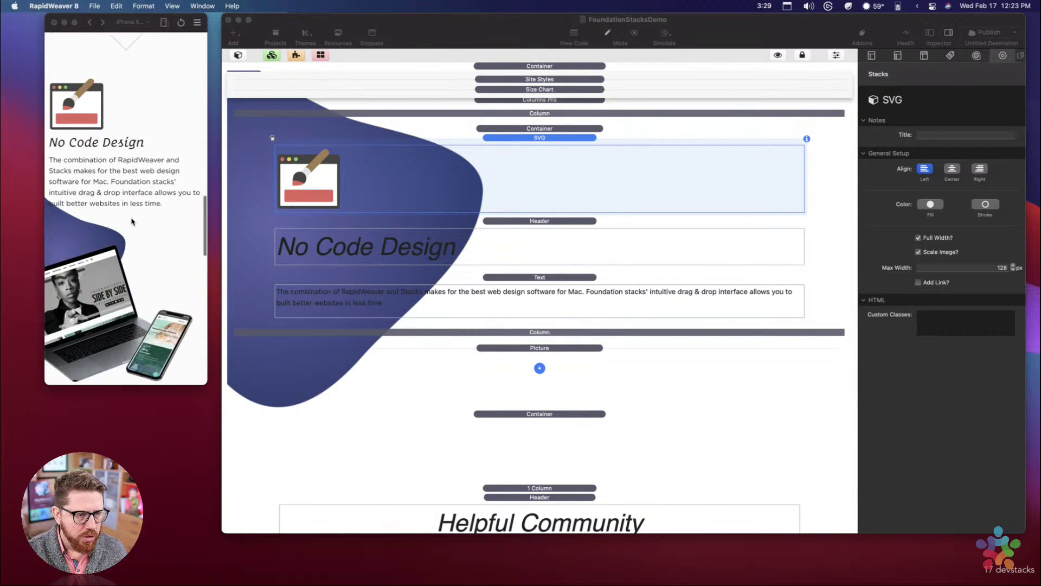
{"action": "scroll", "coordinate": [512, 170], "scroll_direction": "up", "scroll_amount": 4}
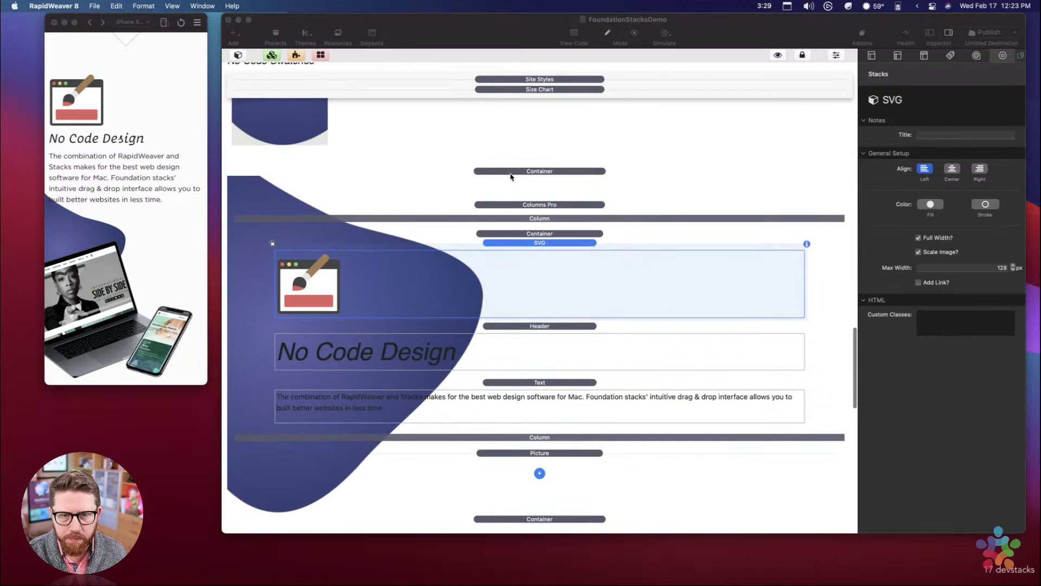
{"action": "left_click", "coordinate": [515, 182]}
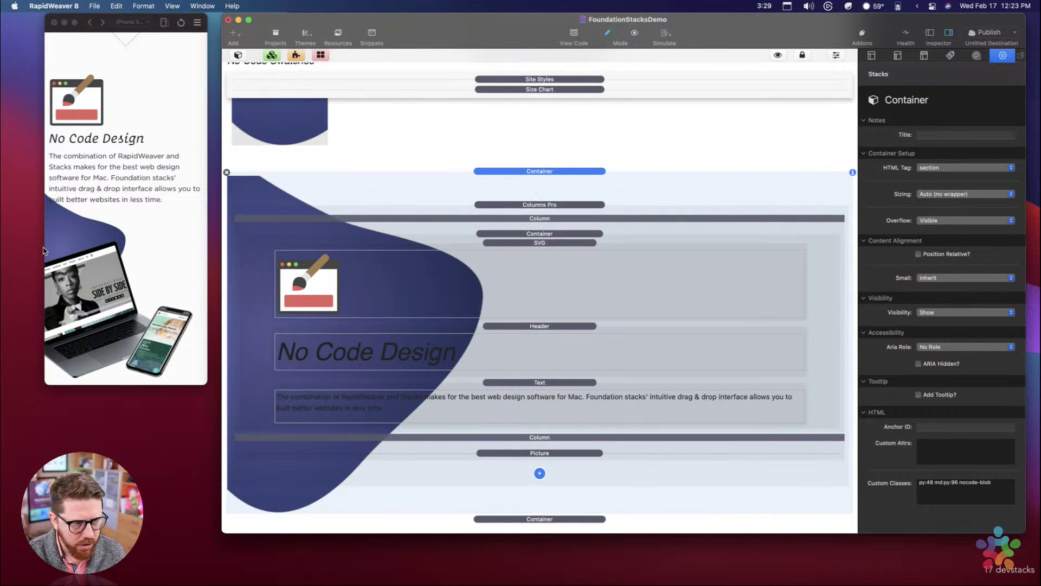
{"action": "left_click", "coordinate": [516, 204]}
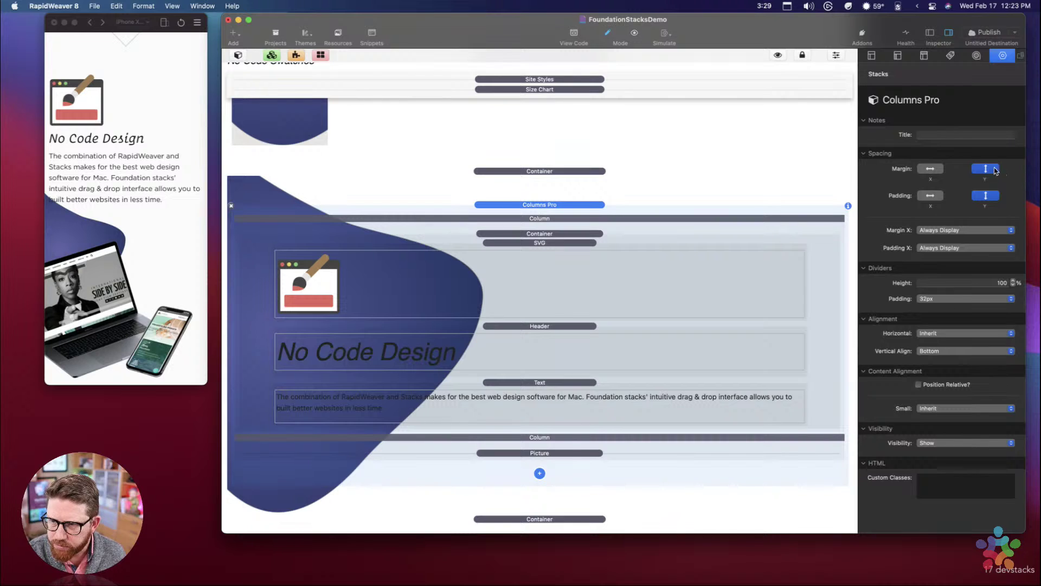
{"action": "left_click", "coordinate": [537, 173]}
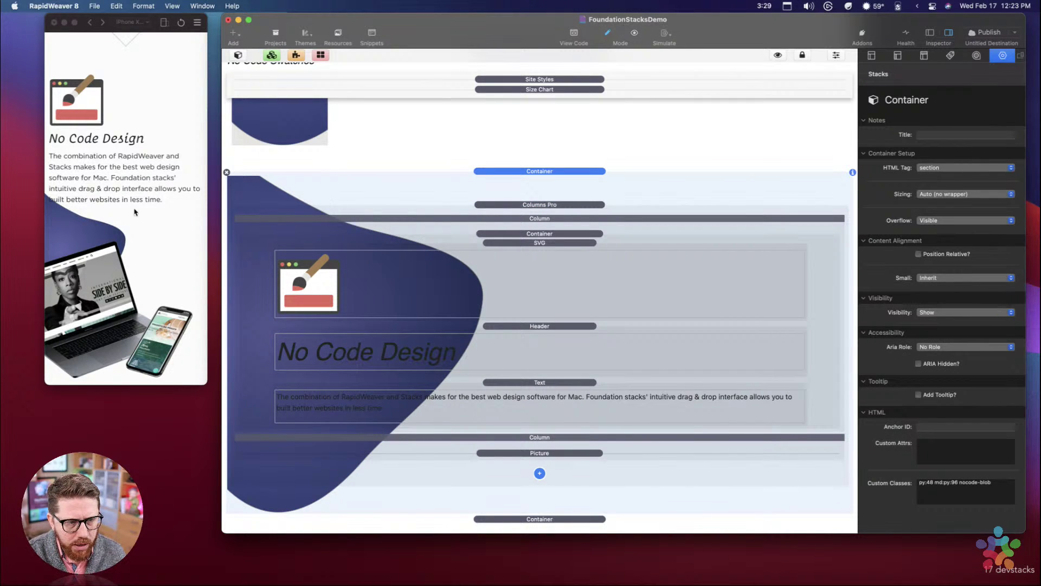
{"action": "scroll", "coordinate": [64, 209], "scroll_direction": "down", "scroll_amount": 4}
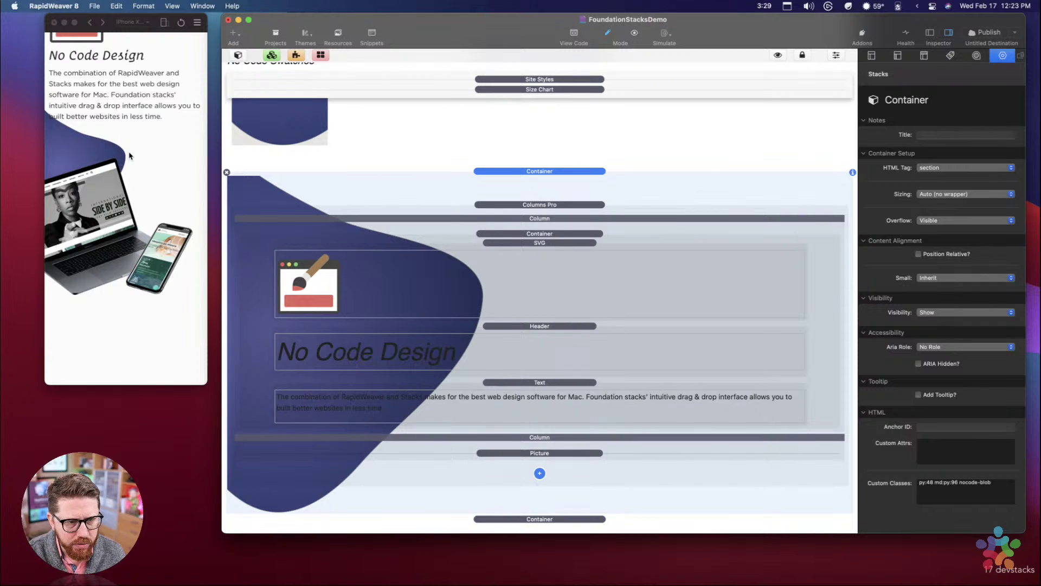
Step: Review the background image, scaling, size and position settings of the .nocode-blob Background swatch, opening its width value for editing
{"action": "scroll", "coordinate": [446, 162], "scroll_direction": "up", "scroll_amount": 2}
{"action": "left_click", "coordinate": [287, 174]}
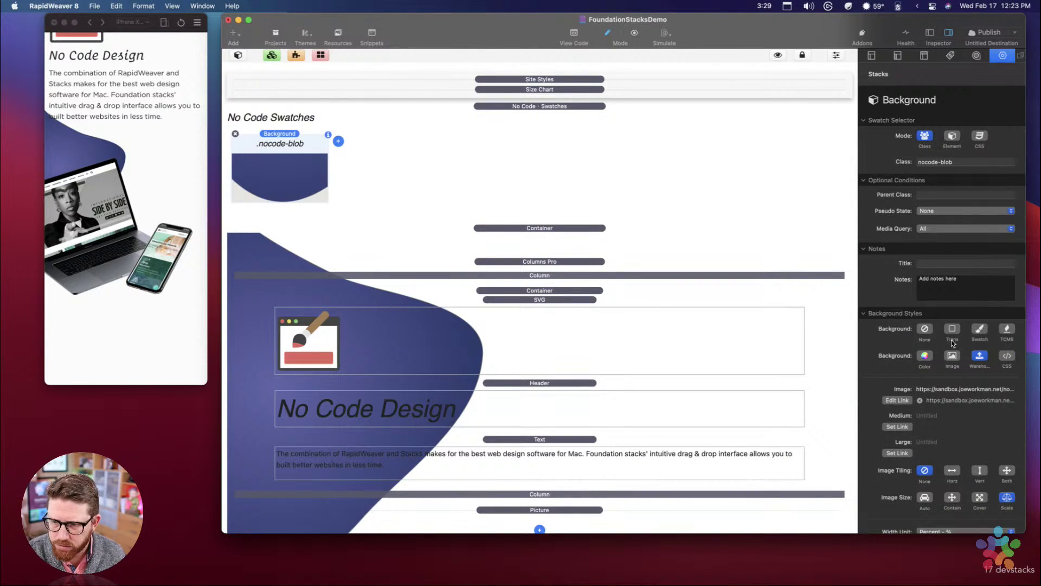
{"action": "scroll", "coordinate": [961, 404], "scroll_direction": "down", "scroll_amount": 3}
{"action": "scroll", "coordinate": [961, 404], "scroll_direction": "down", "scroll_amount": 4}
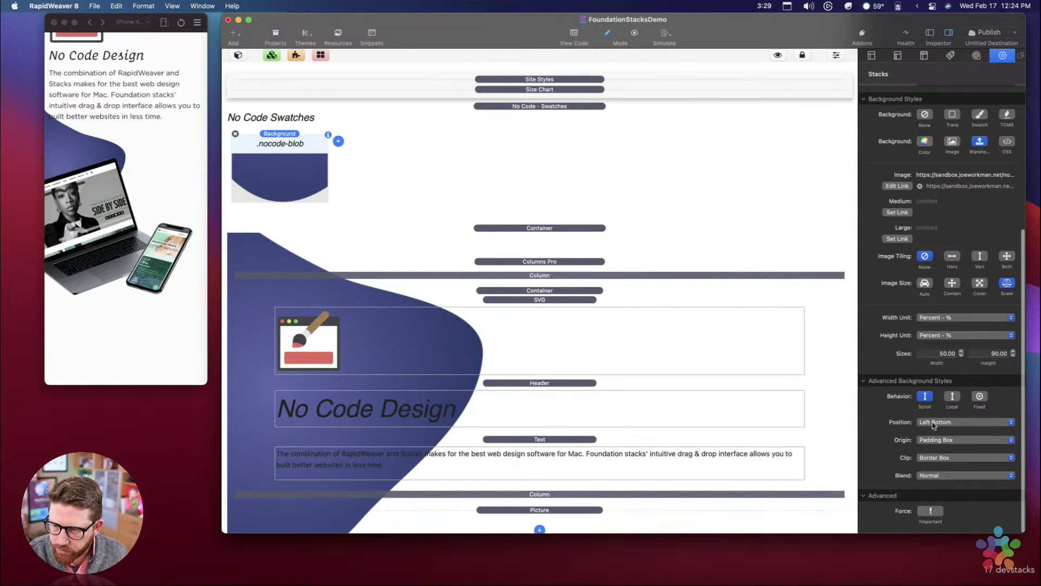
{"action": "left_click", "coordinate": [936, 355]}
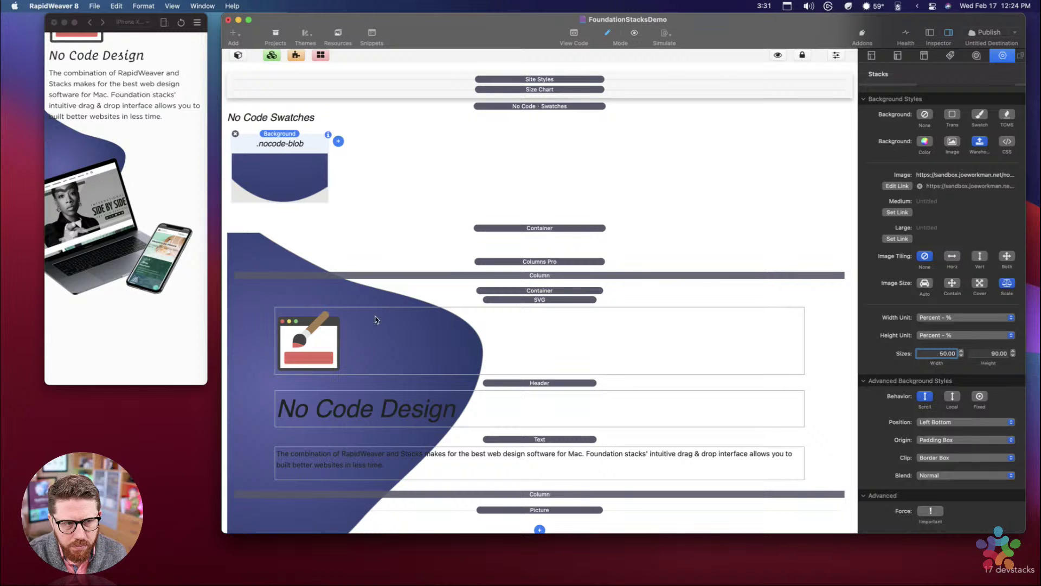
Step: Examine the Fast & Modern section in the phone preview and the image size settings of its Background swatch
{"action": "scroll", "coordinate": [87, 165], "scroll_direction": "up", "scroll_amount": 15}
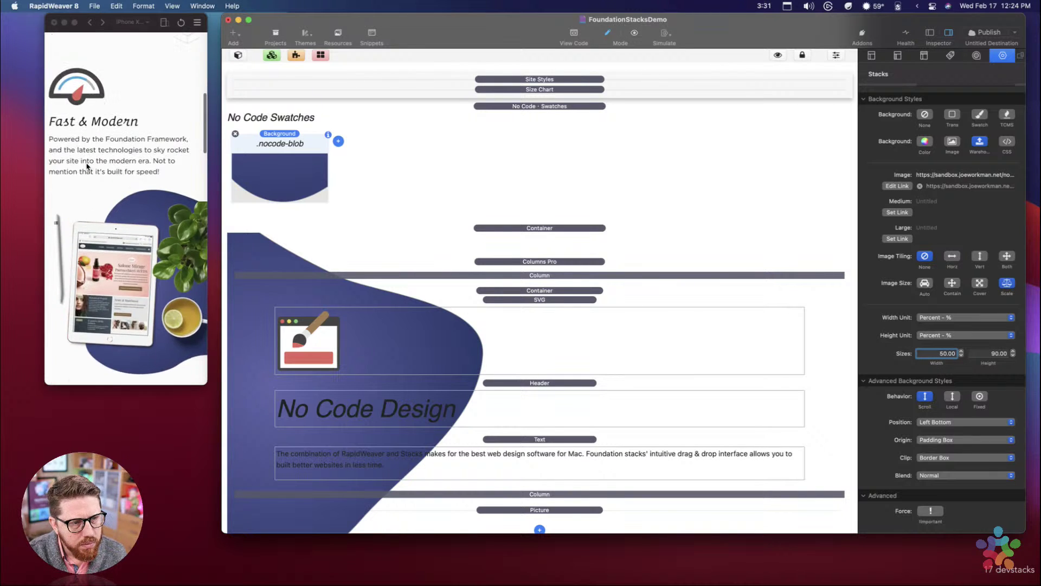
{"action": "scroll", "coordinate": [87, 166], "scroll_direction": "down", "scroll_amount": 10}
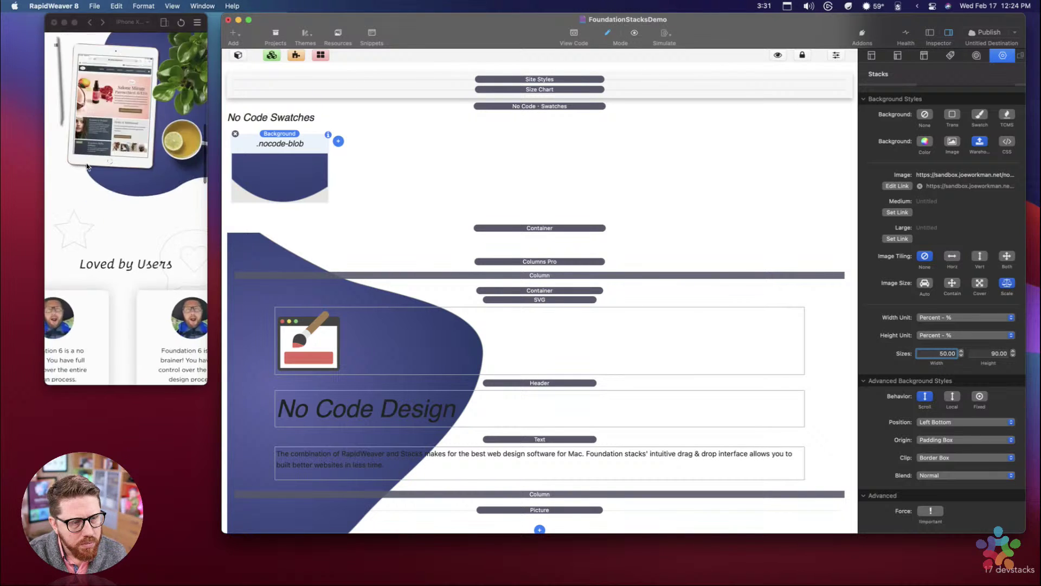
{"action": "scroll", "coordinate": [86, 163], "scroll_direction": "down", "scroll_amount": 3}
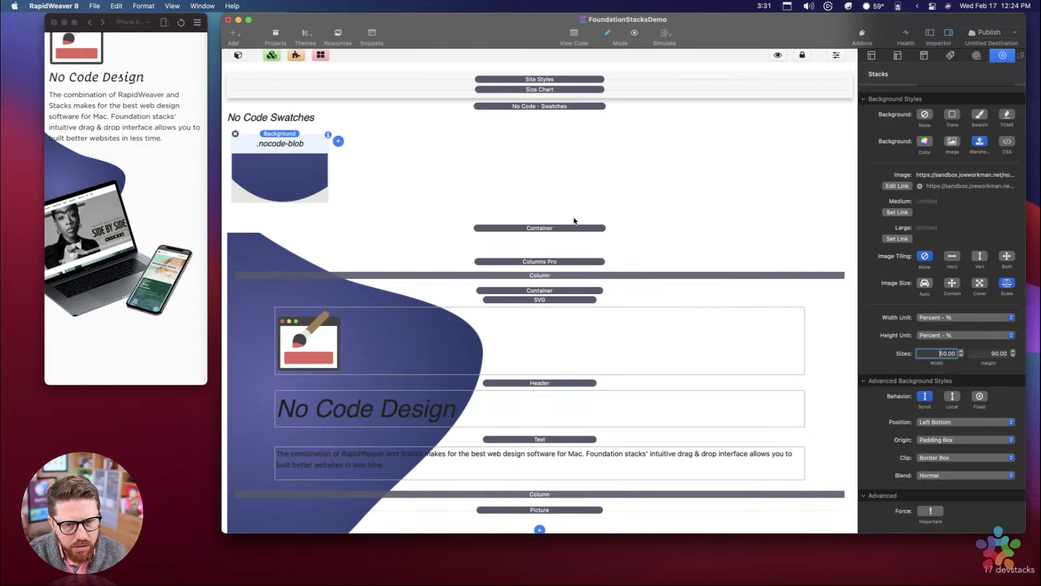
{"action": "double_click", "coordinate": [933, 356]}
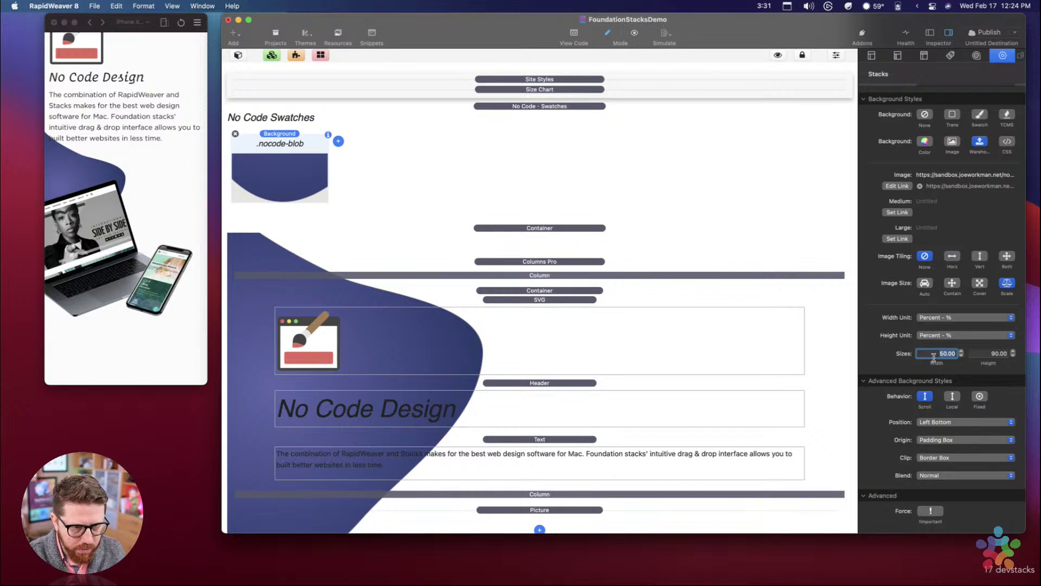
{"action": "scroll", "coordinate": [271, 172], "scroll_direction": "up", "scroll_amount": 15}
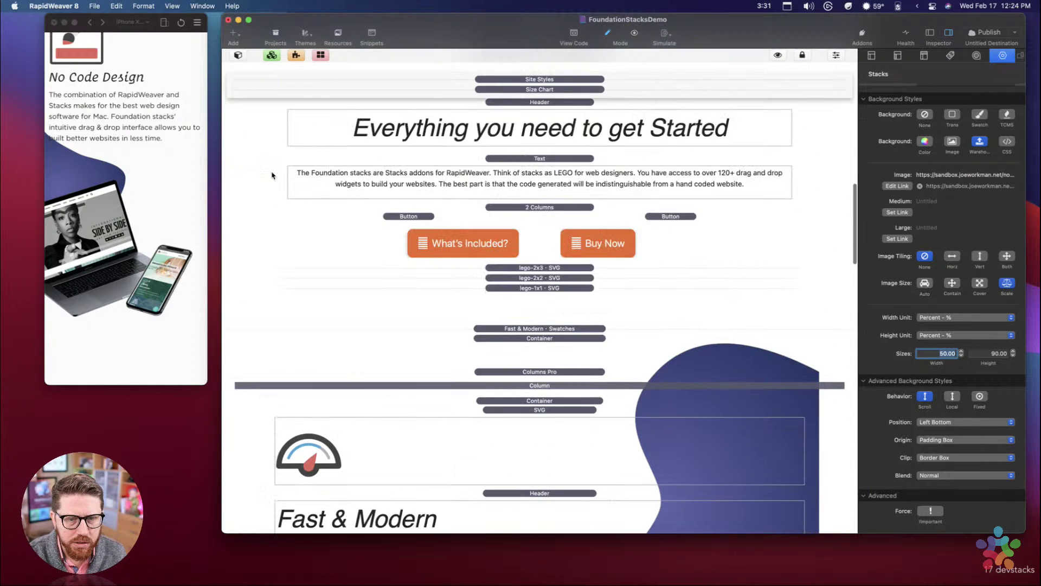
{"action": "scroll", "coordinate": [437, 353], "scroll_direction": "down", "scroll_amount": 5}
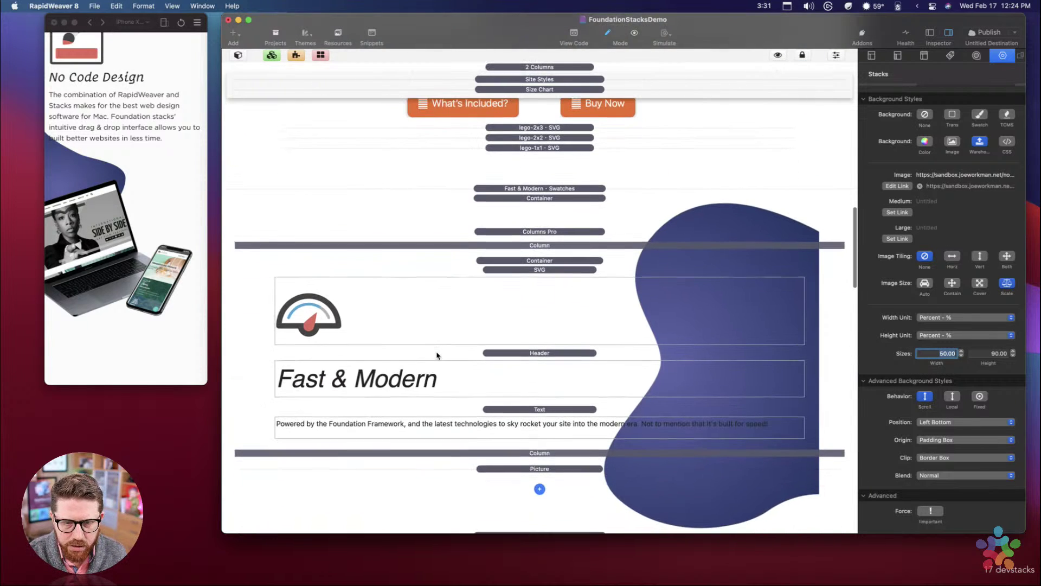
{"action": "left_click", "coordinate": [541, 191]}
{"action": "left_click", "coordinate": [331, 222]}
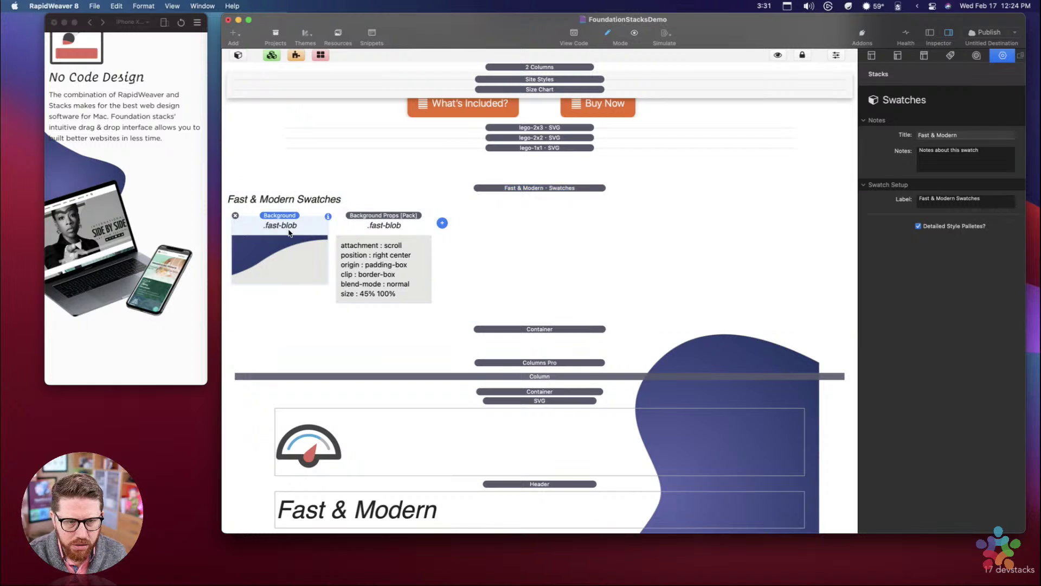
{"action": "scroll", "coordinate": [932, 359], "scroll_direction": "down", "scroll_amount": 8}
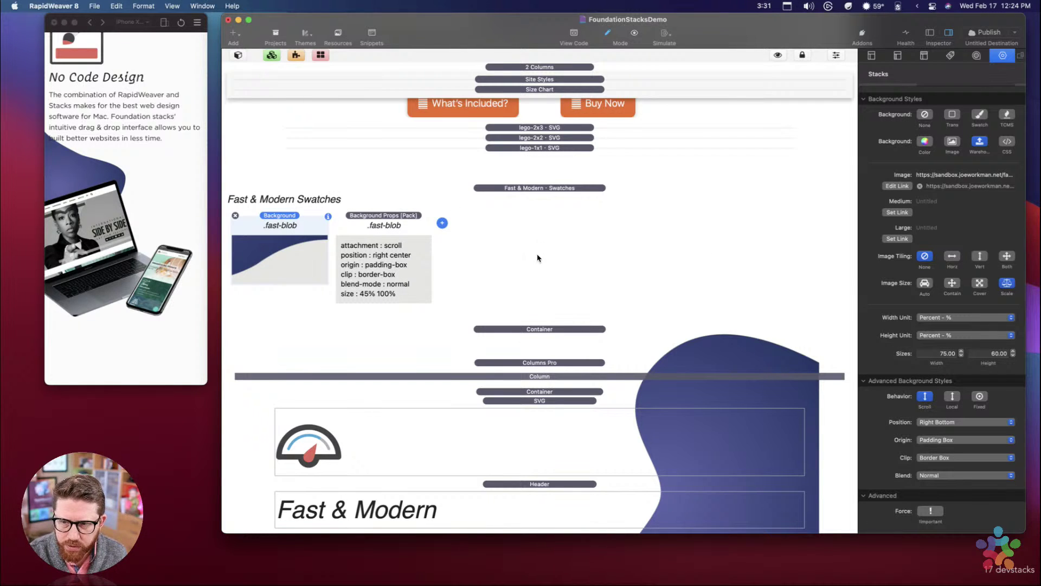
Step: Set the image size of the nocode-blob Background swatch to 75% width and 60% height
{"action": "scroll", "coordinate": [539, 257], "scroll_direction": "down", "scroll_amount": 15}
{"action": "scroll", "coordinate": [393, 203], "scroll_direction": "up", "scroll_amount": 4}
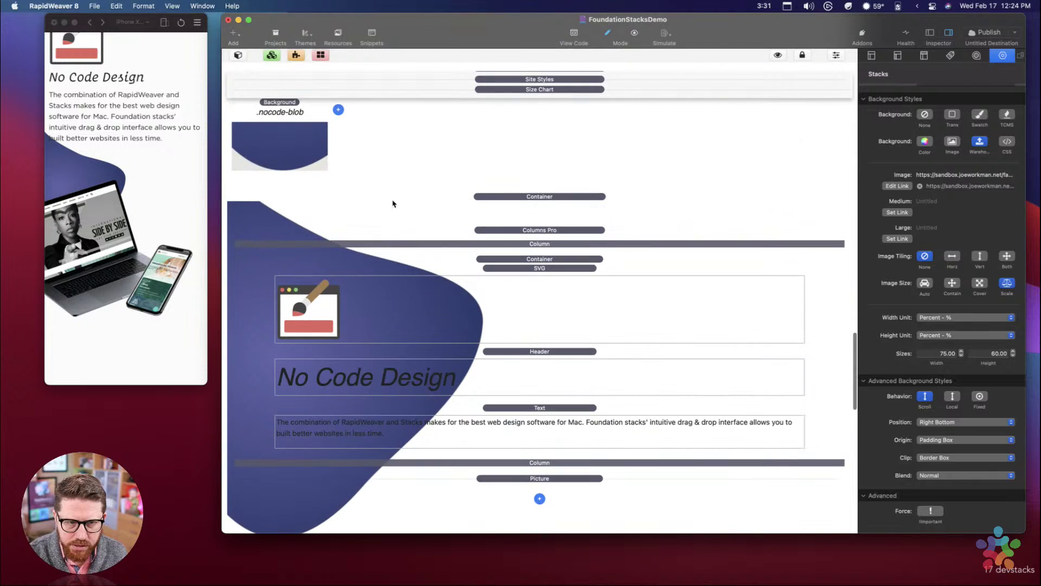
{"action": "left_click", "coordinate": [274, 138]}
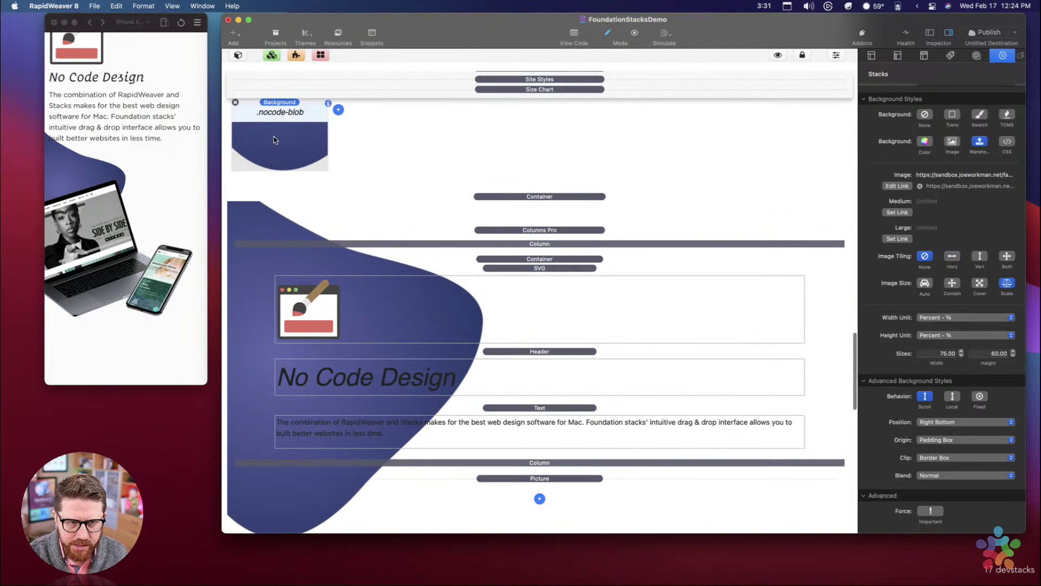
{"action": "left_click", "coordinate": [926, 351]}
{"action": "type", "text": "75"}
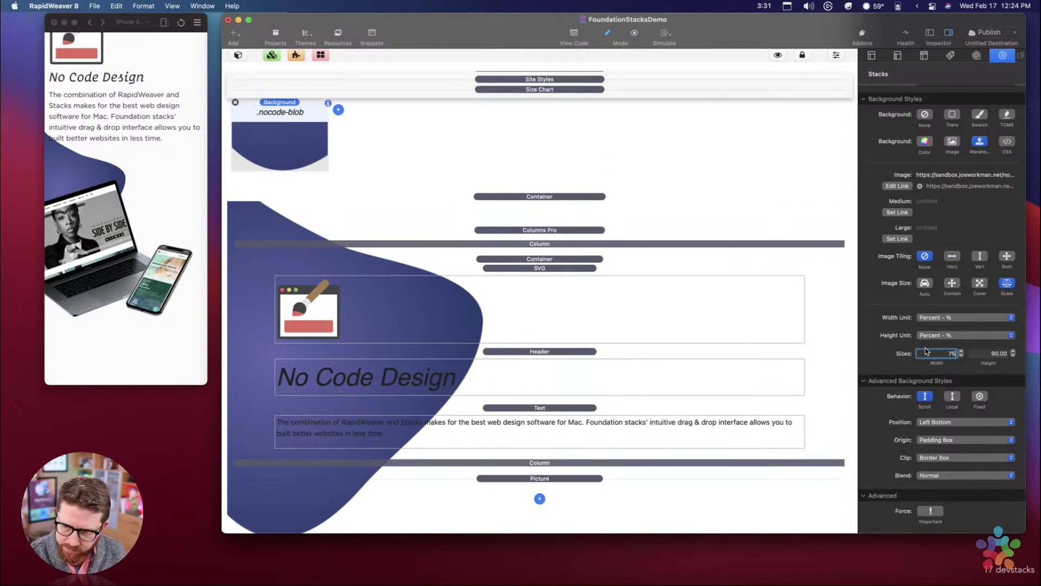
{"action": "key", "text": "Return"}
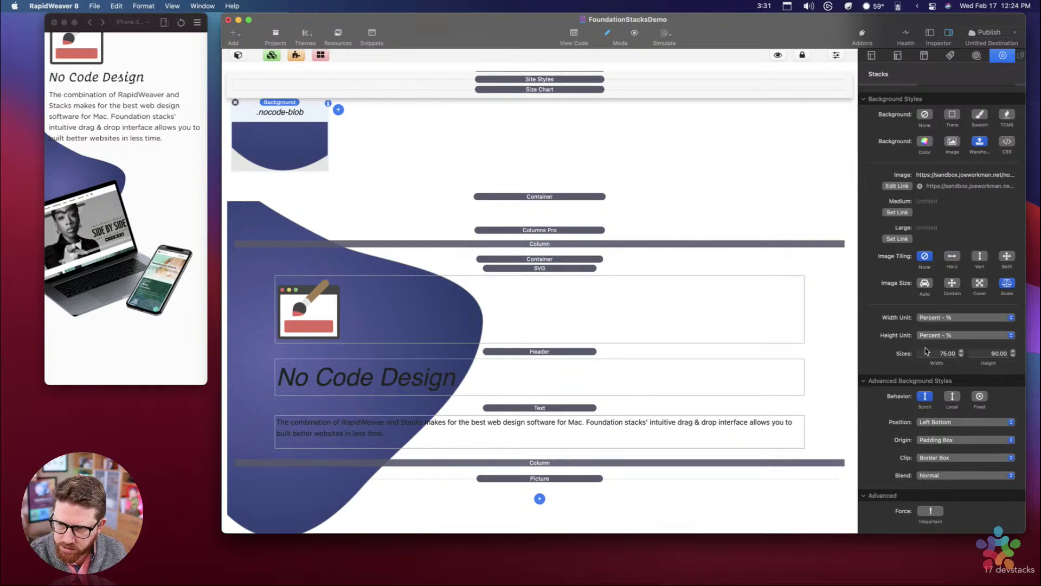
{"action": "left_click", "coordinate": [986, 354]}
{"action": "type", "text": "60"}
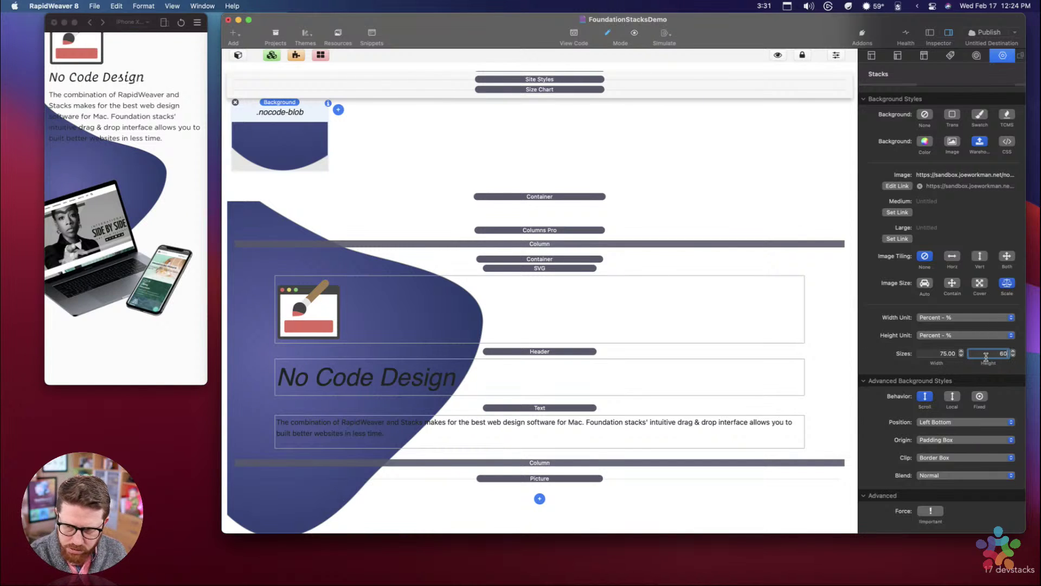
{"action": "key", "text": "Return"}
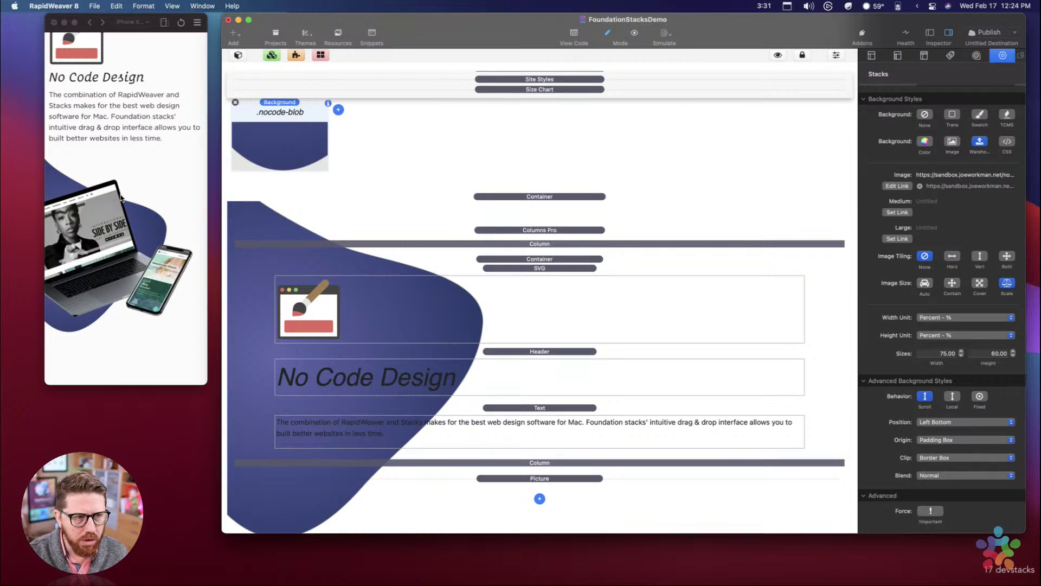
Step: Examine the No Code Design section's blob and text in the phone, tablet and laptop previews
{"action": "scroll", "coordinate": [120, 198], "scroll_direction": "up", "scroll_amount": 3}
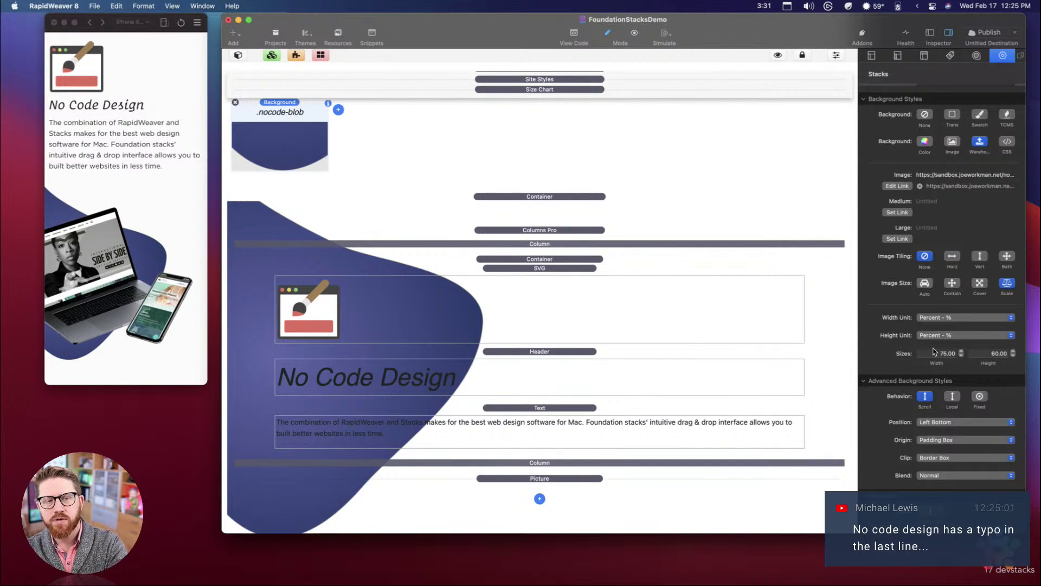
{"action": "scroll", "coordinate": [420, 208], "scroll_direction": "up", "scroll_amount": 3}
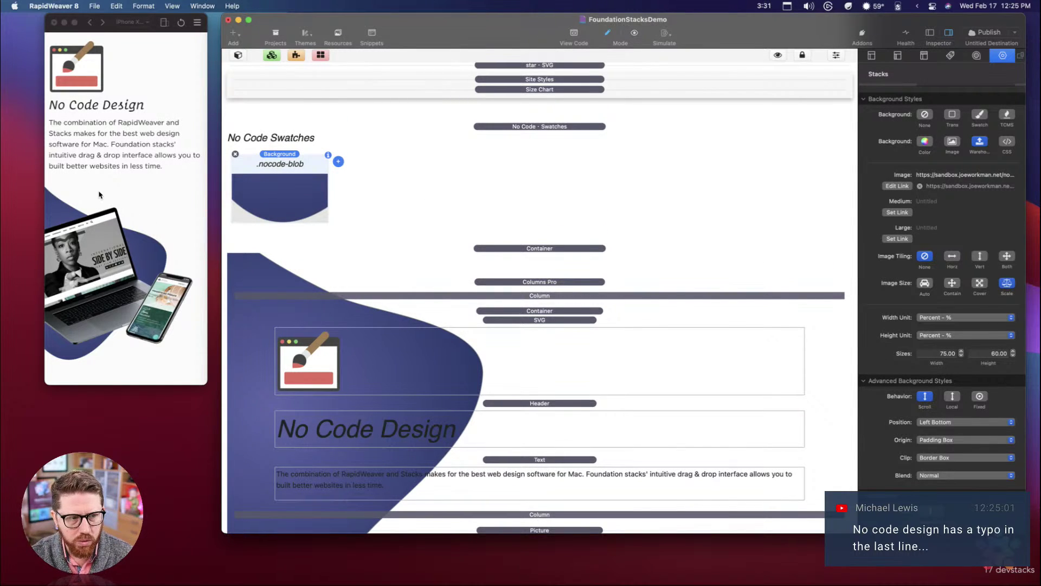
{"action": "scroll", "coordinate": [99, 194], "scroll_direction": "down", "scroll_amount": 3}
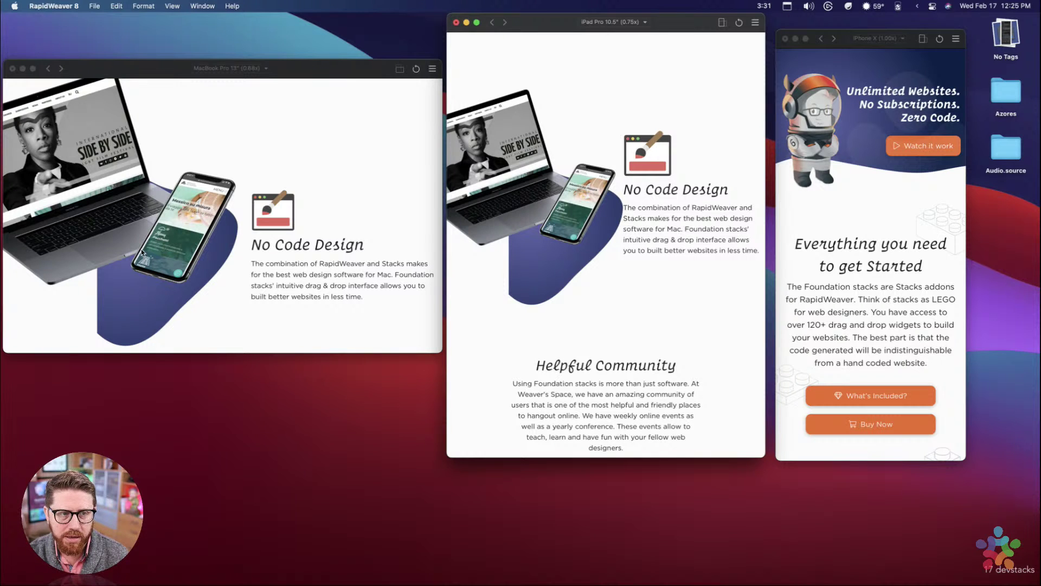
{"action": "scroll", "coordinate": [133, 254], "scroll_direction": "down", "scroll_amount": 2}
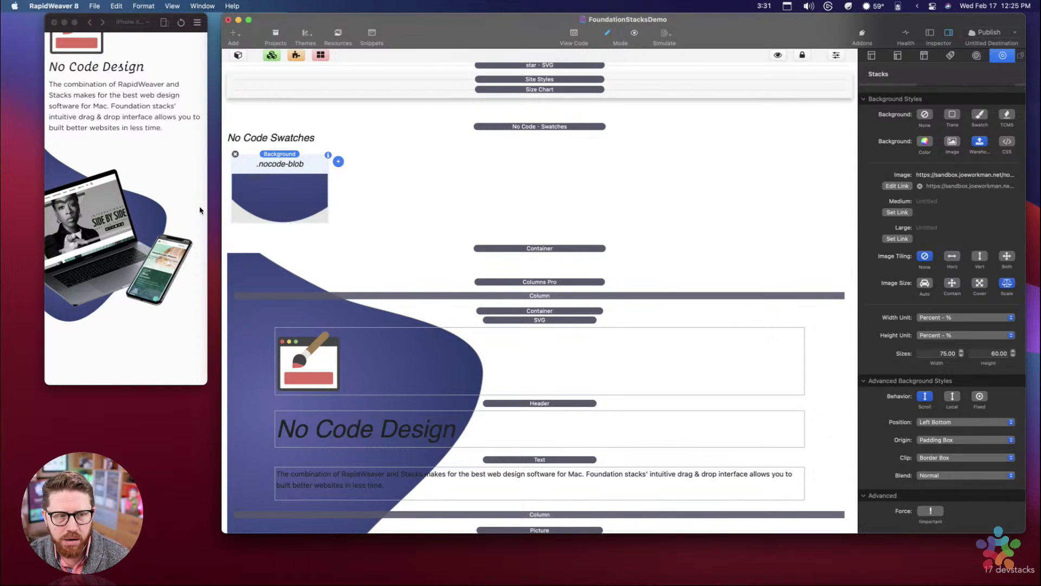
{"action": "scroll", "coordinate": [94, 188], "scroll_direction": "up", "scroll_amount": 2}
{"action": "scroll", "coordinate": [95, 188], "scroll_direction": "down", "scroll_amount": 2}
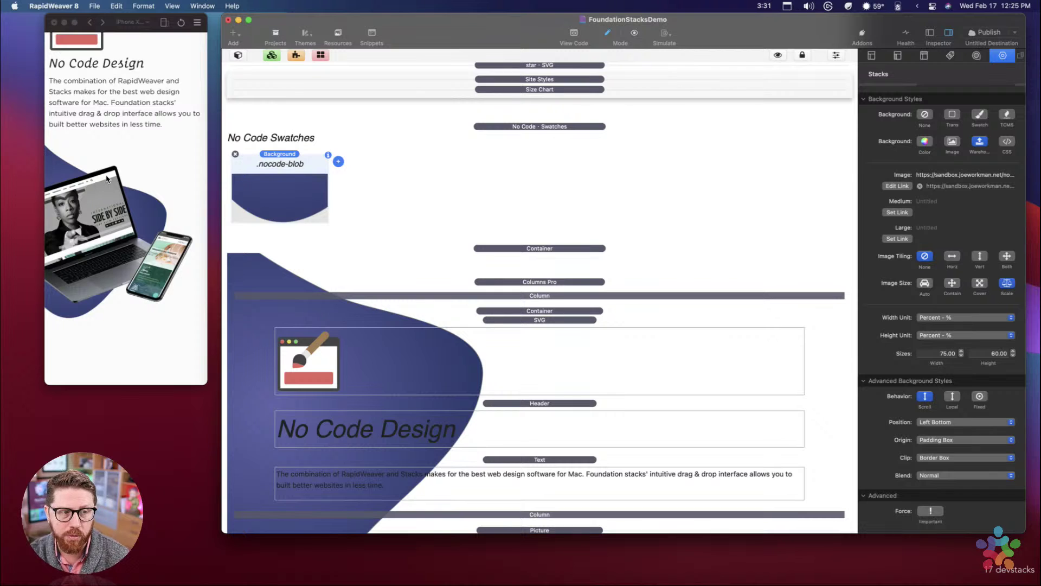
{"action": "scroll", "coordinate": [106, 180], "scroll_direction": "up", "scroll_amount": 2}
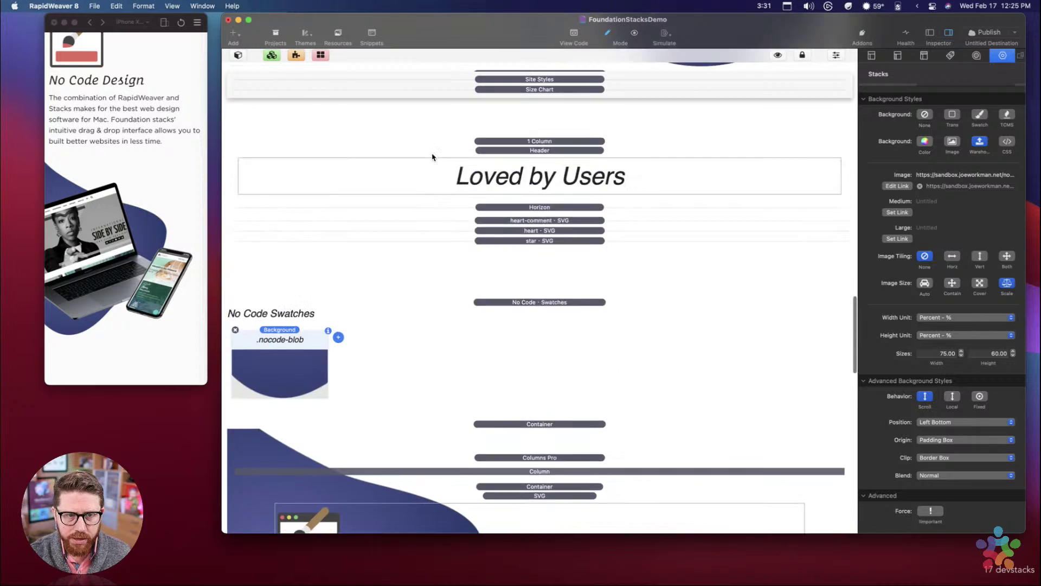
Step: Copy the Background Props swatch from the Fast & Modern Swatches and paste it into the No Code Swatches
{"action": "scroll", "coordinate": [431, 158], "scroll_direction": "up", "scroll_amount": 10}
{"action": "scroll", "coordinate": [432, 158], "scroll_direction": "up", "scroll_amount": 3}
{"action": "left_click", "coordinate": [411, 201]}
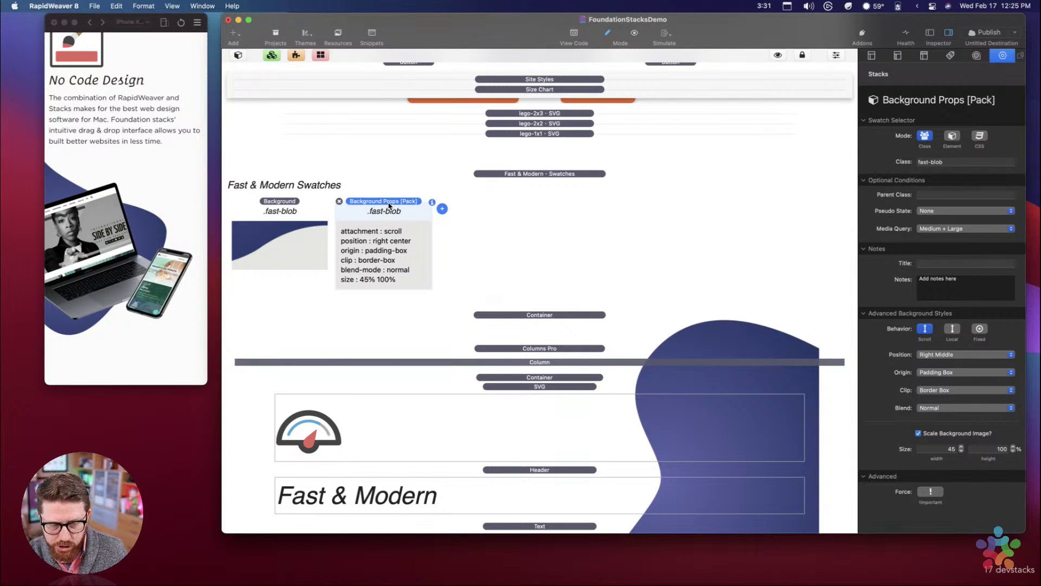
{"action": "scroll", "coordinate": [389, 205], "scroll_direction": "down", "scroll_amount": 10}
{"action": "left_click", "coordinate": [296, 275]}
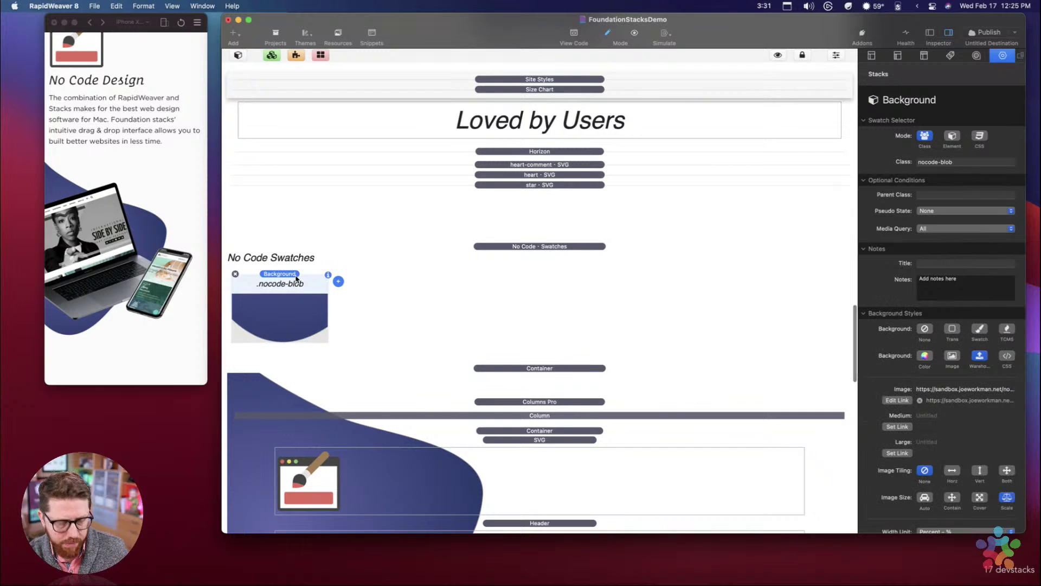
{"action": "key", "text": "super+v"}
{"action": "left_click", "coordinate": [394, 298]}
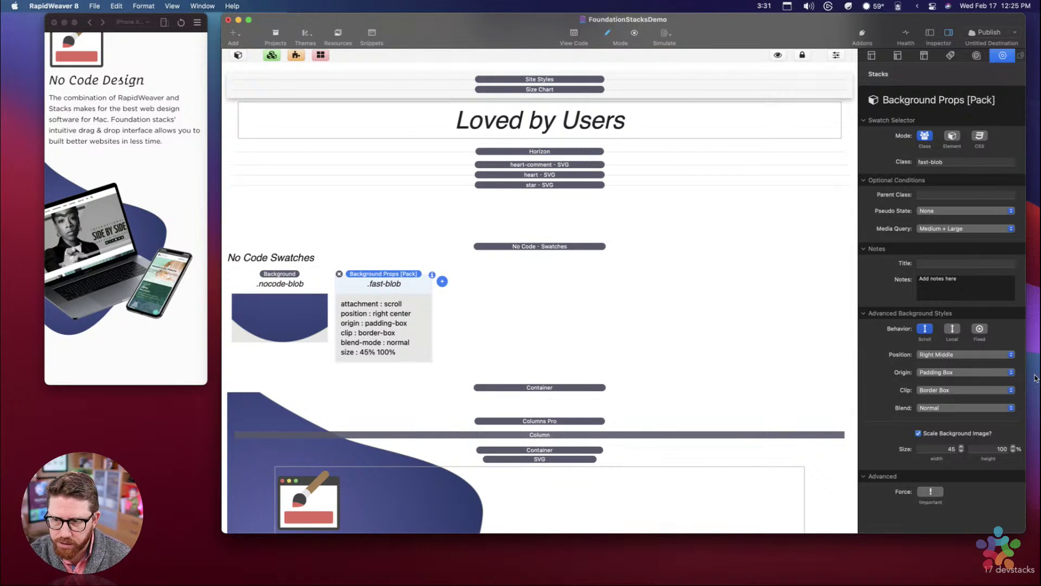
Step: Change the class of the pasted Background Props swatch to nocode-blob, copying the name from the neighbouring Background swatch
{"action": "left_click", "coordinate": [293, 293]}
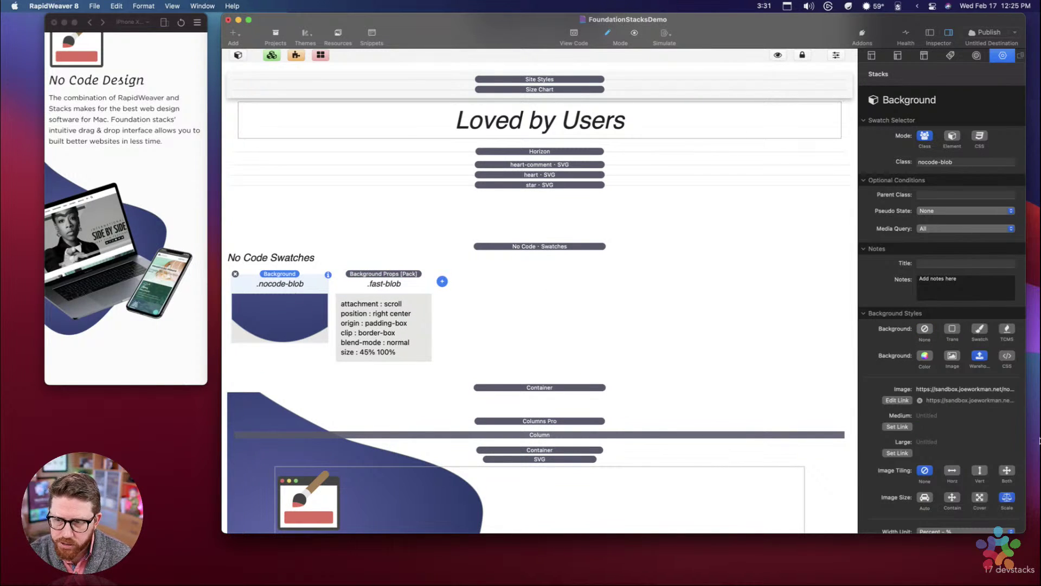
{"action": "scroll", "coordinate": [962, 373], "scroll_direction": "down", "scroll_amount": 8}
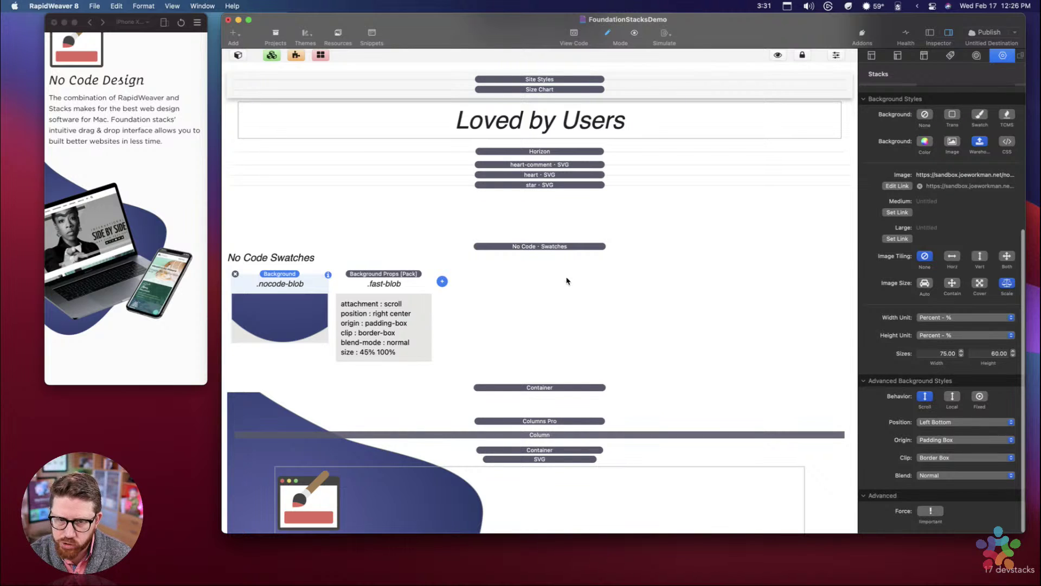
{"action": "left_click", "coordinate": [388, 276]}
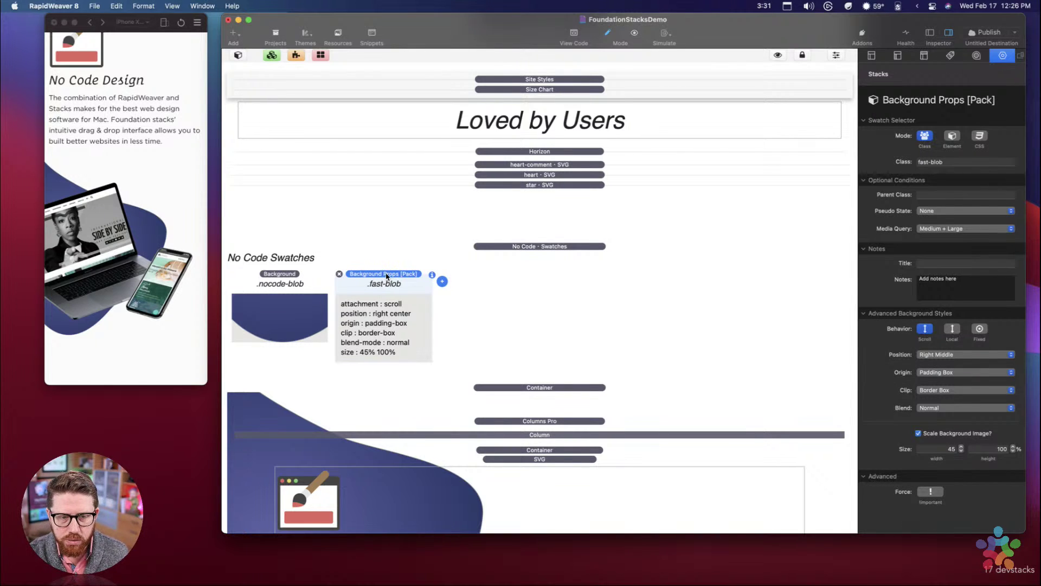
{"action": "left_click", "coordinate": [280, 275]}
{"action": "left_click", "coordinate": [953, 163]}
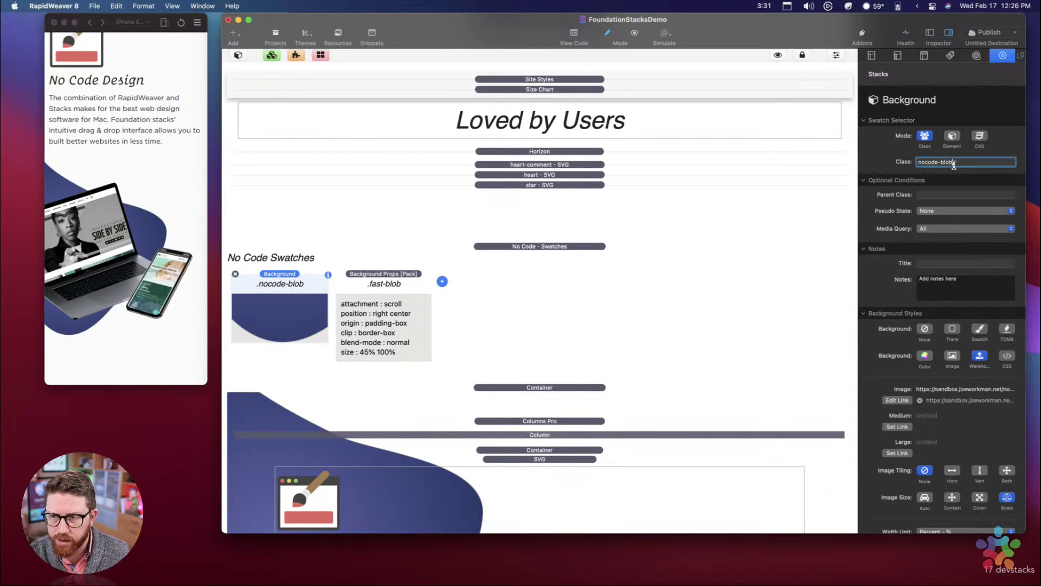
{"action": "triple_click", "coordinate": [954, 163]}
{"action": "key", "text": "super+c"}
{"action": "left_click", "coordinate": [297, 293]}
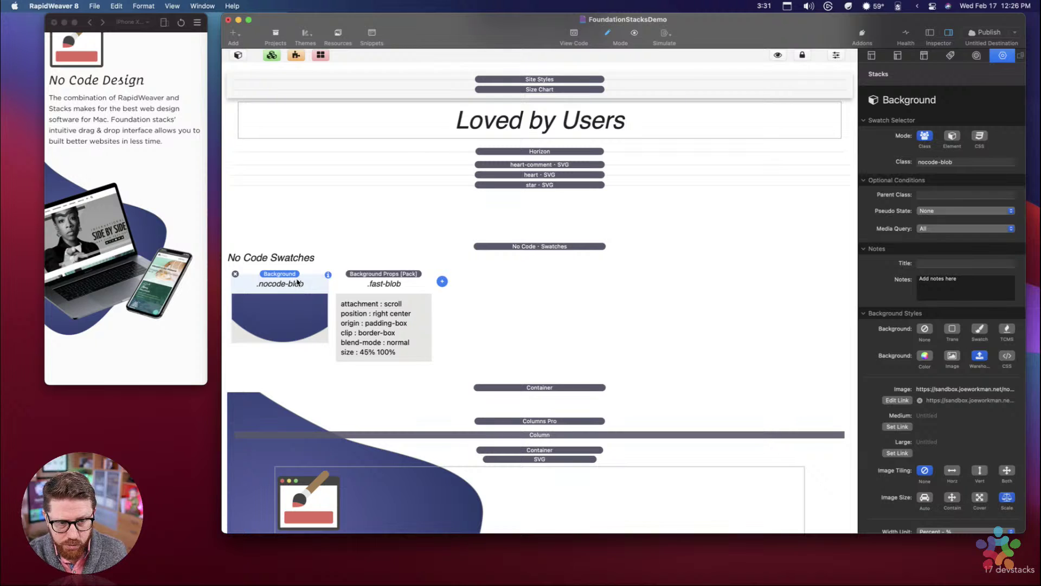
{"action": "left_click", "coordinate": [387, 284]}
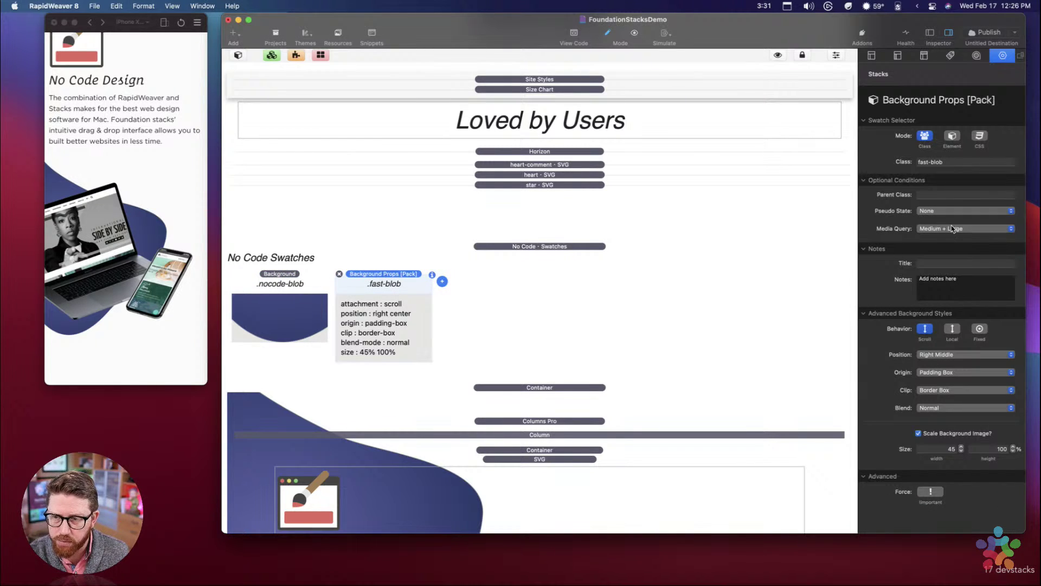
{"action": "triple_click", "coordinate": [954, 162]}
{"action": "key", "text": "super+v"}
{"action": "key", "text": "Tab"}
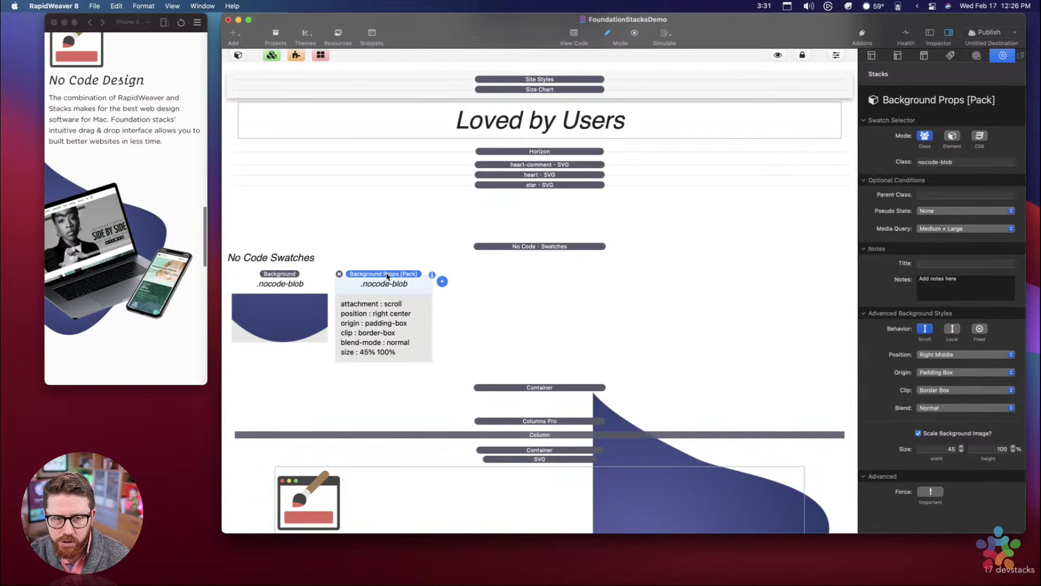
Step: Set the nocode-blob Background Props swatch's position to Left Bottom and open its scaled width and height for editing
{"action": "left_click", "coordinate": [937, 355]}
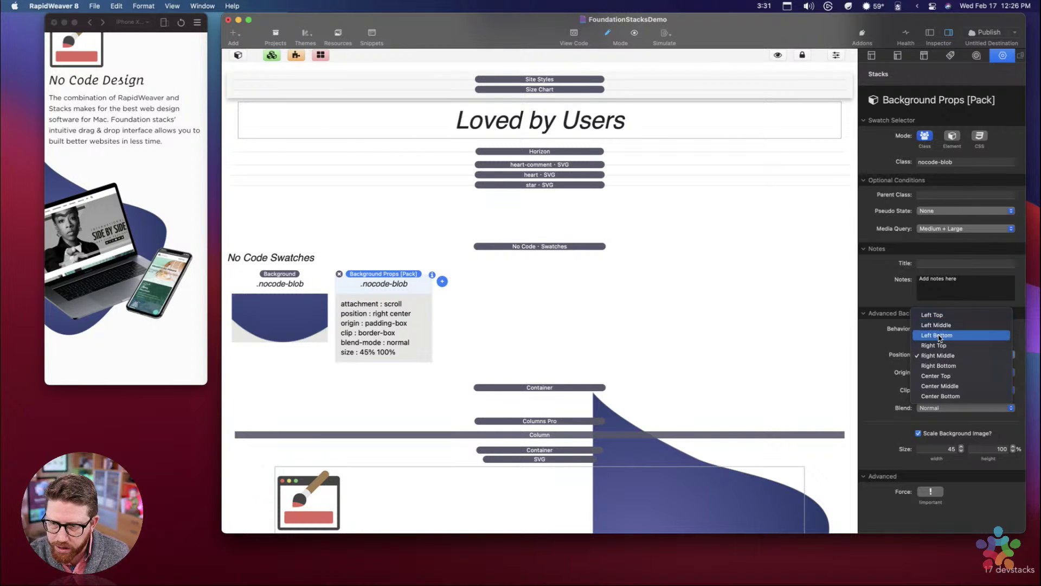
{"action": "left_click", "coordinate": [939, 336]}
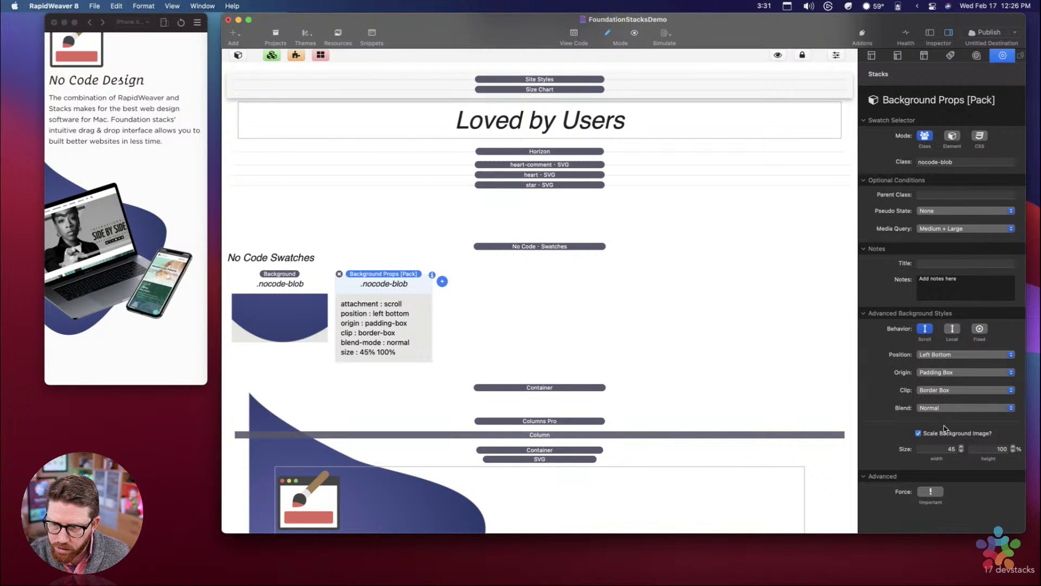
{"action": "scroll", "coordinate": [935, 442], "scroll_direction": "down", "scroll_amount": 1}
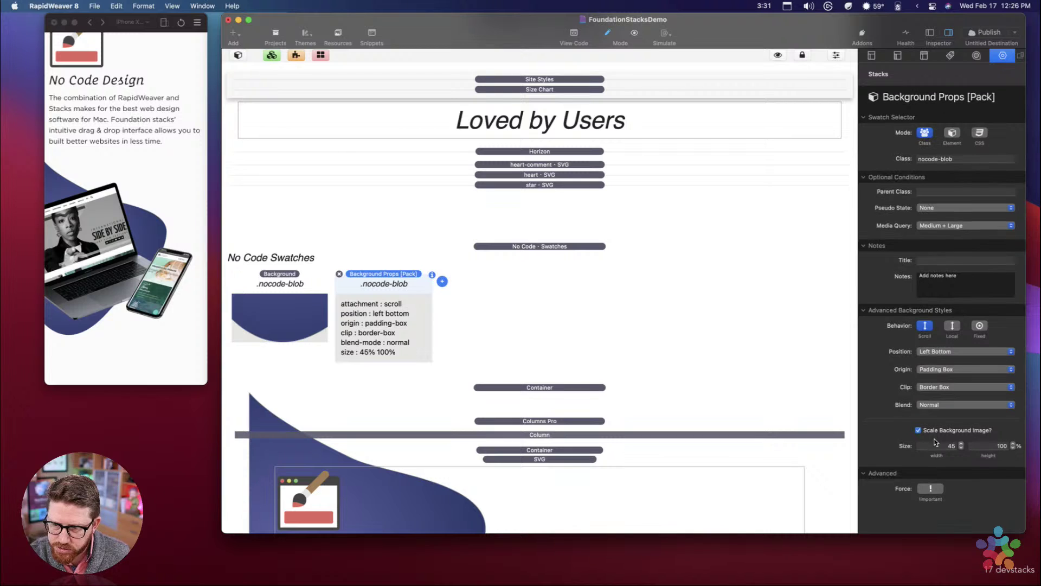
{"action": "left_click", "coordinate": [935, 453]}
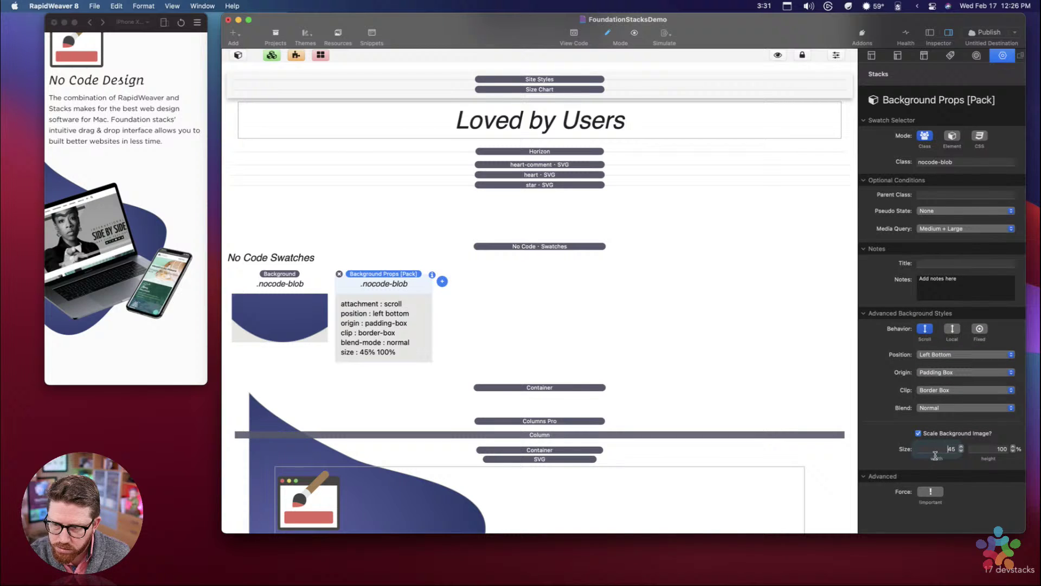
{"action": "left_click", "coordinate": [999, 454]}
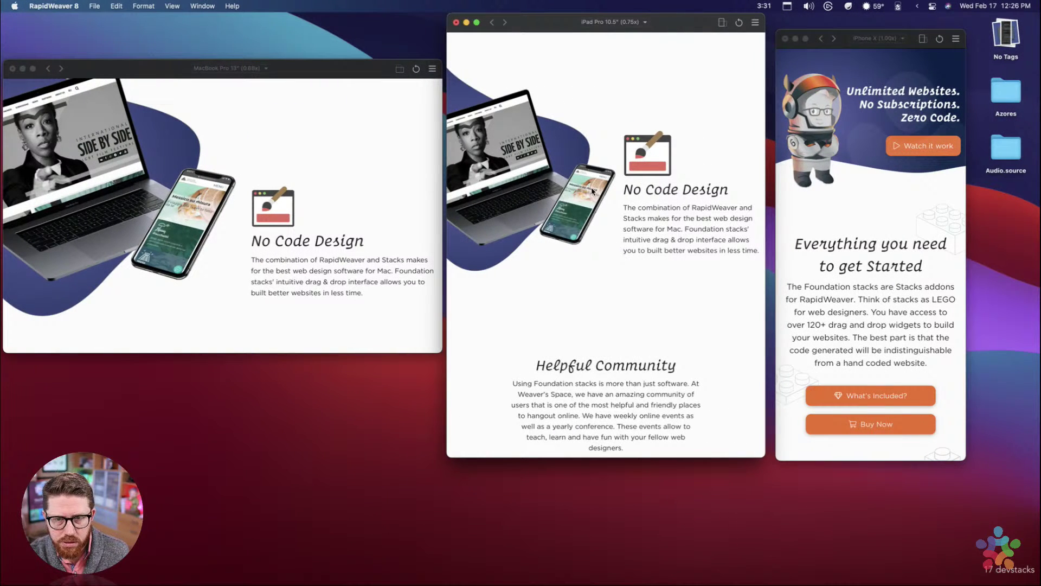
Step: Check the blob in the tablet and laptop previews and review the nocode-blob Background swatch's image size settings
{"action": "scroll", "coordinate": [593, 191], "scroll_direction": "up", "scroll_amount": 2}
{"action": "scroll", "coordinate": [167, 193], "scroll_direction": "down", "scroll_amount": 2}
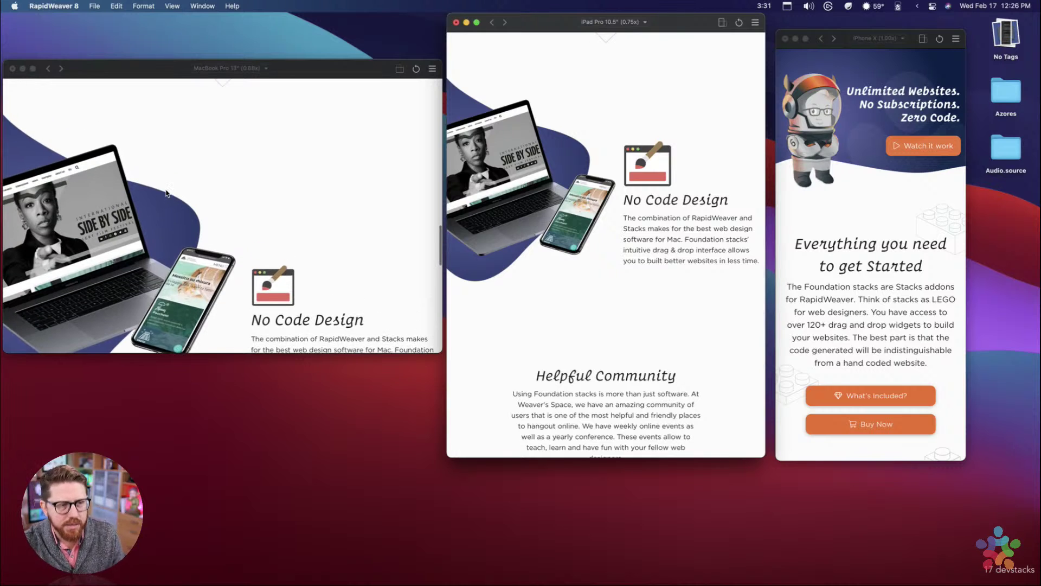
{"action": "key", "text": "ctrl+Left"}
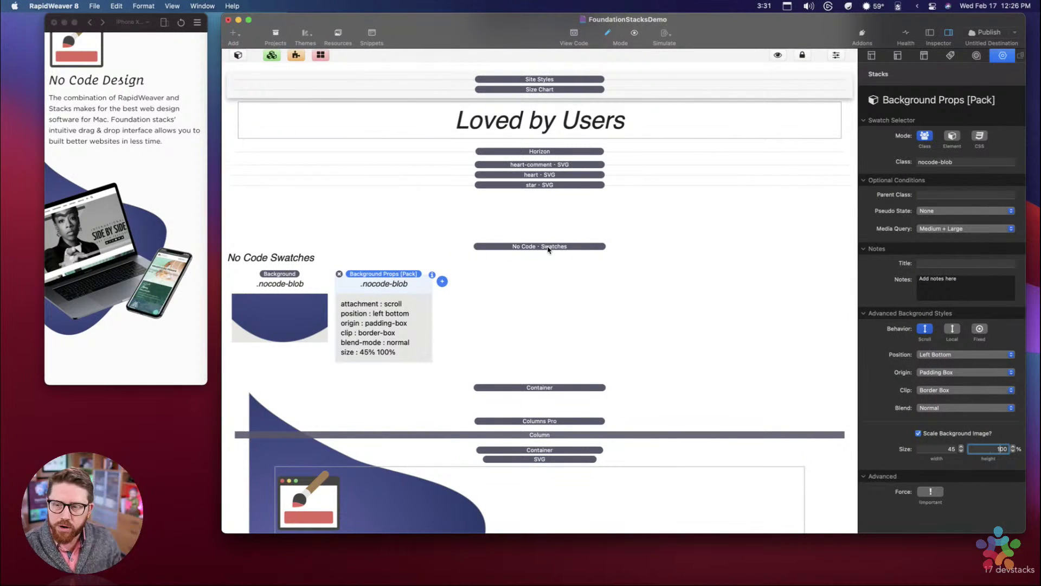
{"action": "left_click", "coordinate": [296, 287]}
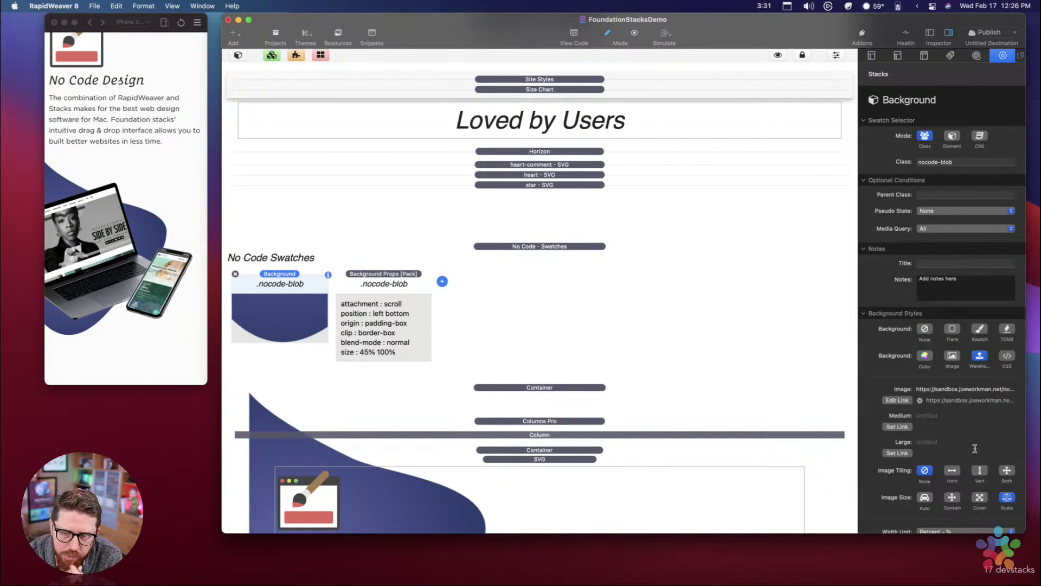
{"action": "scroll", "coordinate": [925, 359], "scroll_direction": "down", "scroll_amount": 5}
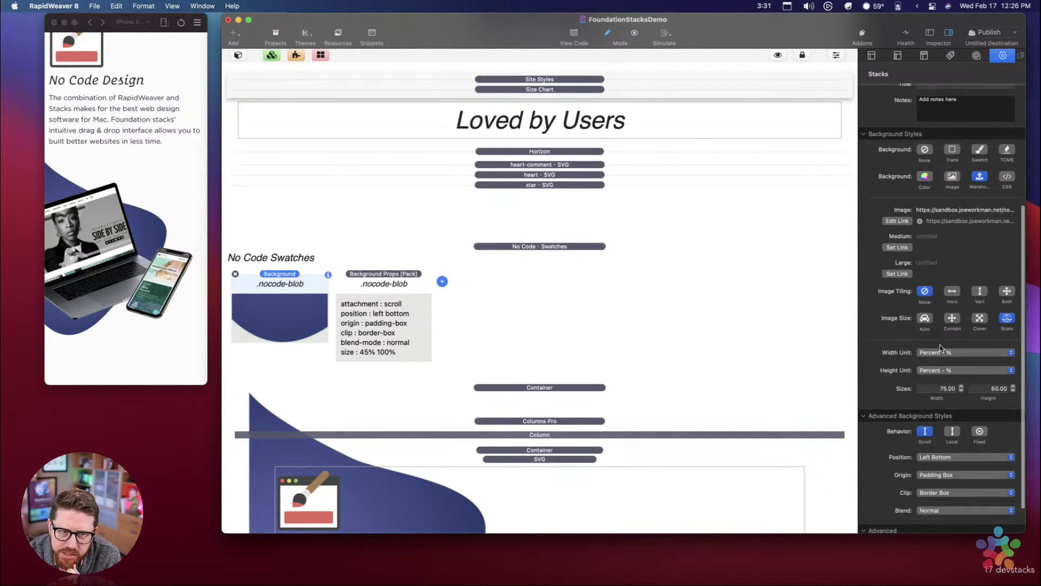
Step: Compare the nocode-blob Background Props settings with those of the fast-blob swatches in the Fast & Modern Swatches
{"action": "left_click", "coordinate": [402, 291]}
{"action": "scroll", "coordinate": [402, 291], "scroll_direction": "up", "scroll_amount": 15}
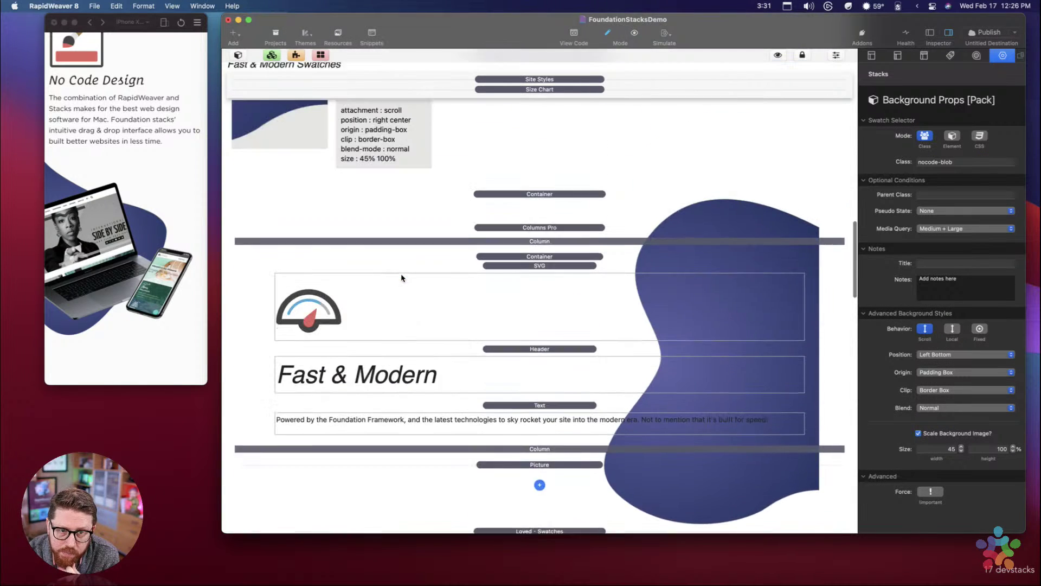
{"action": "left_click", "coordinate": [363, 187]}
{"action": "left_click", "coordinate": [297, 189]}
{"action": "left_click", "coordinate": [381, 188]}
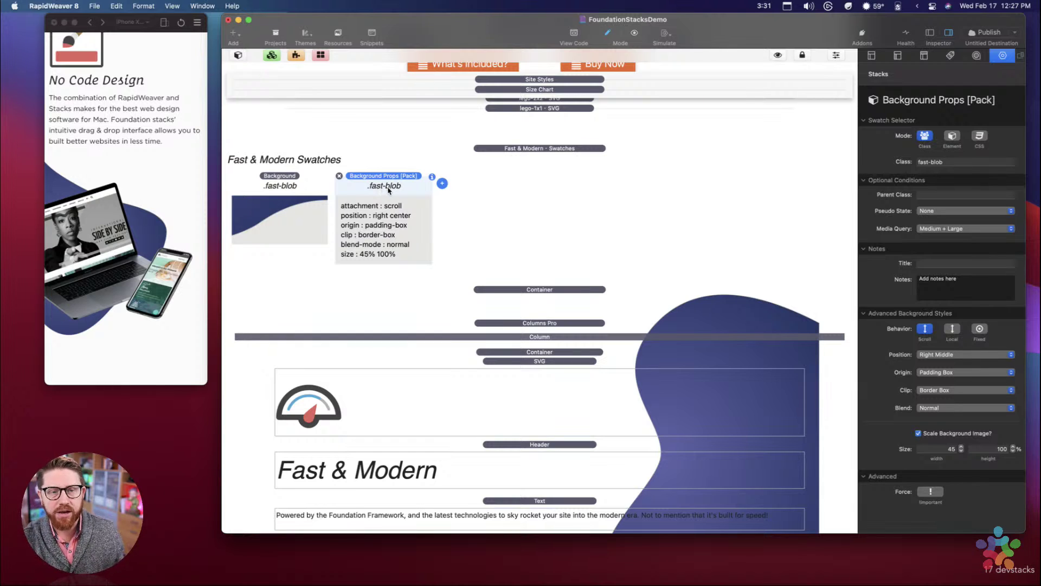
{"action": "scroll", "coordinate": [388, 189], "scroll_direction": "down", "scroll_amount": 2}
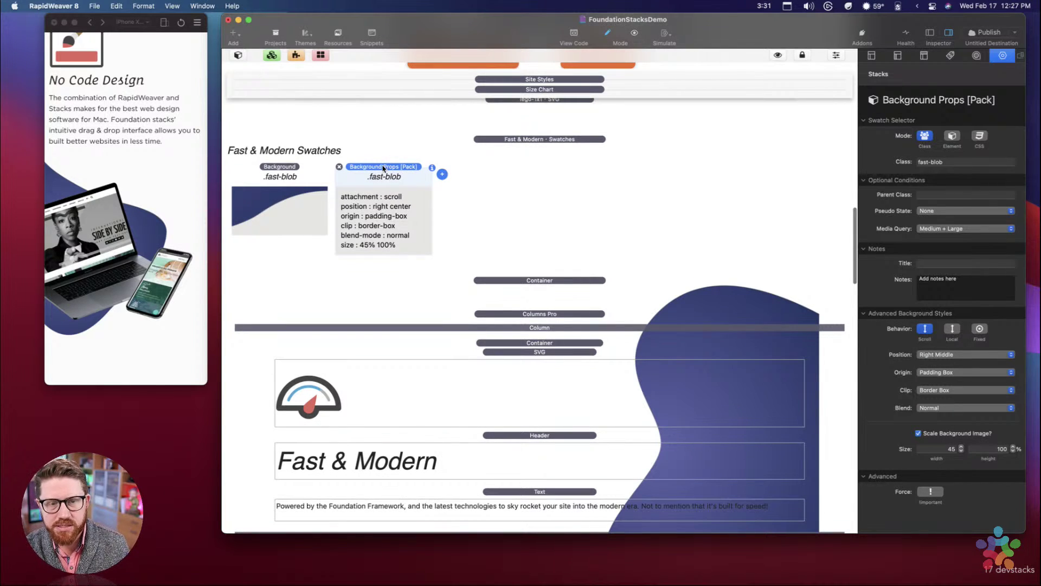
{"action": "scroll", "coordinate": [383, 168], "scroll_direction": "down", "scroll_amount": 1}
{"action": "scroll", "coordinate": [383, 169], "scroll_direction": "down", "scroll_amount": 15}
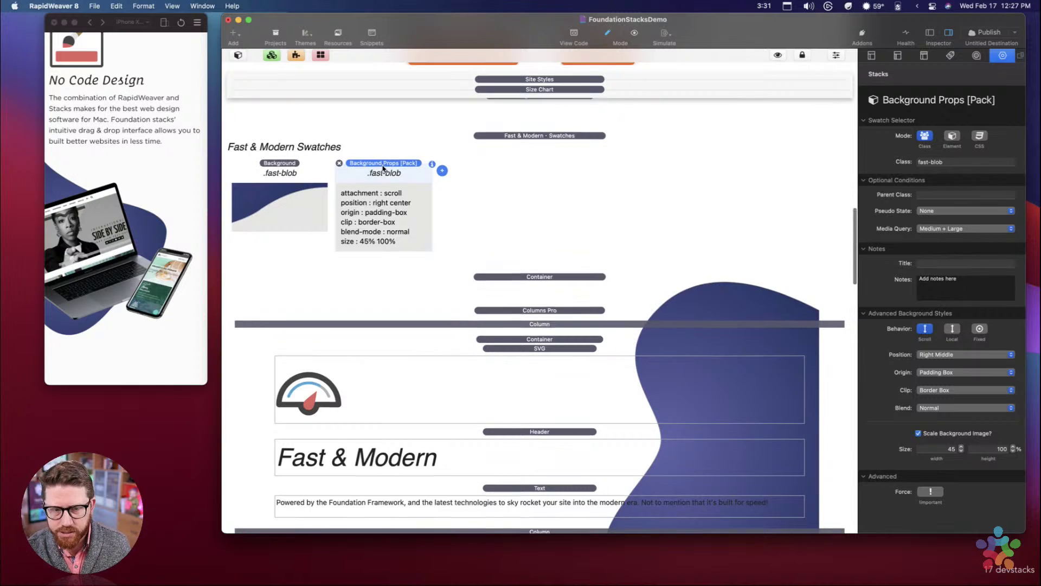
Step: Expand Site Styles to view its site-wide swatches, collapse it again and reselect the nocode-blob Background Props swatch
{"action": "left_click", "coordinate": [393, 330]}
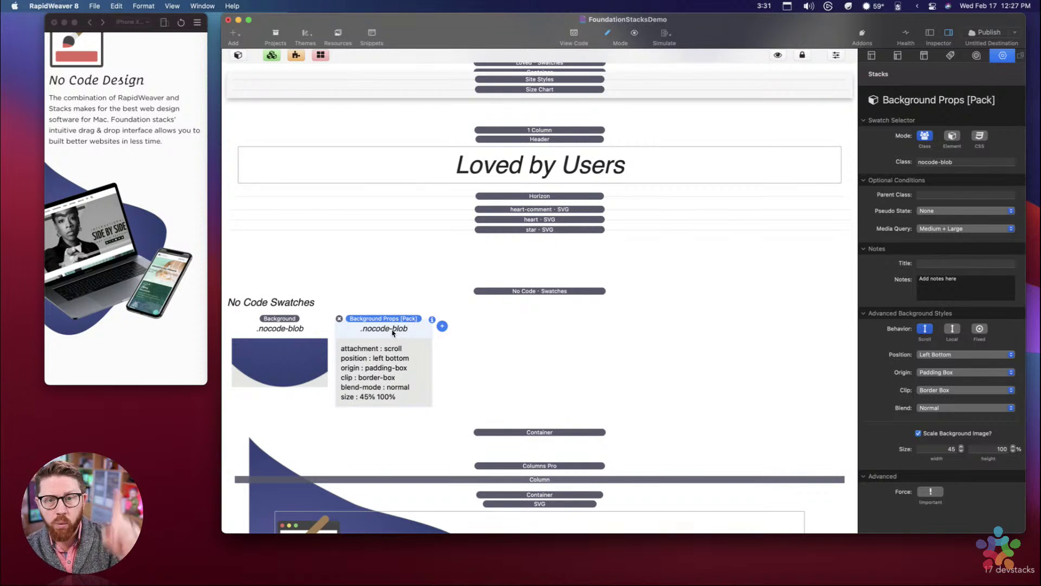
{"action": "left_click", "coordinate": [539, 79]}
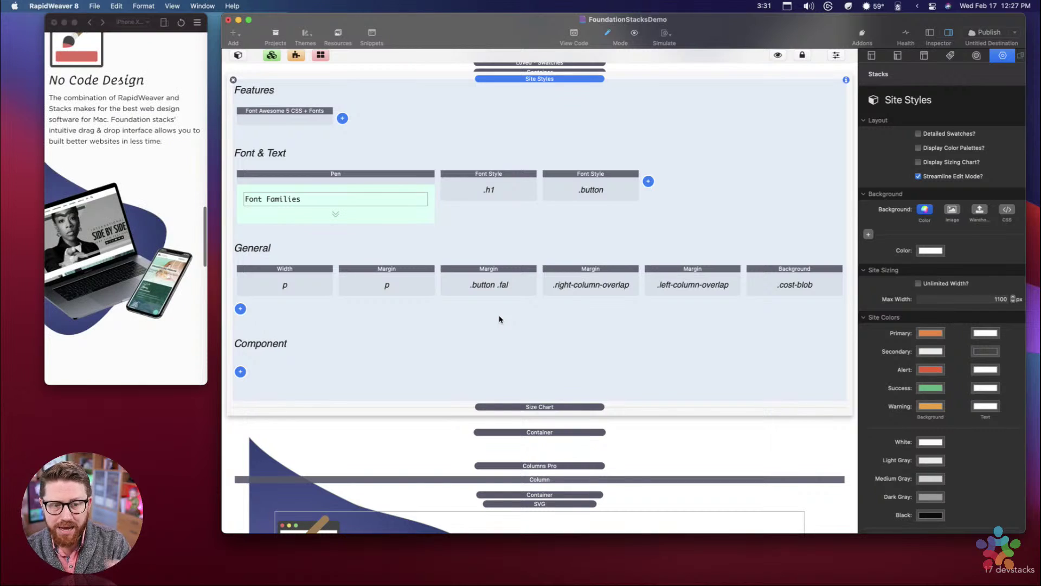
{"action": "left_click", "coordinate": [541, 81]}
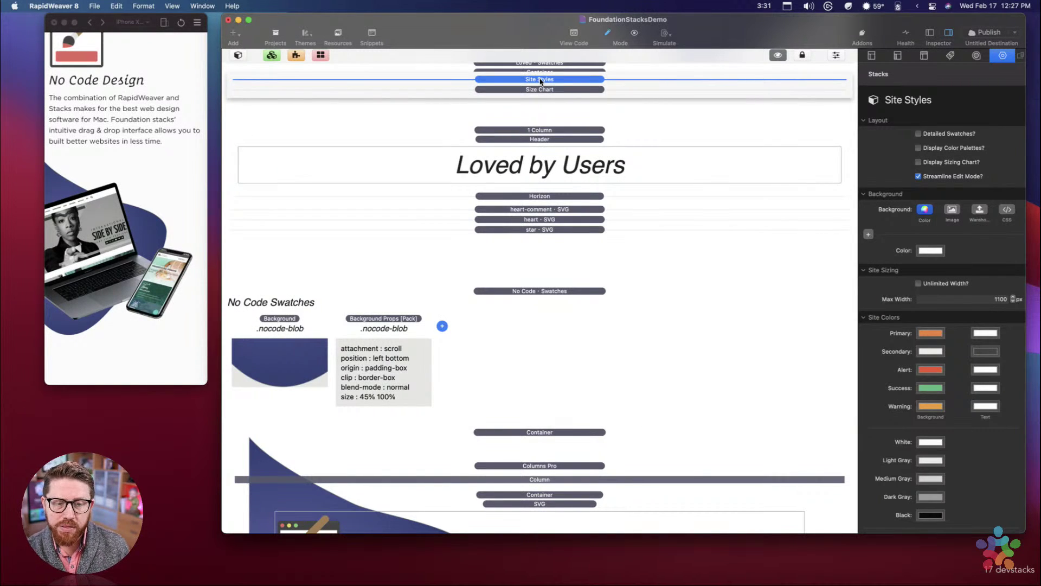
{"action": "left_click", "coordinate": [403, 325]}
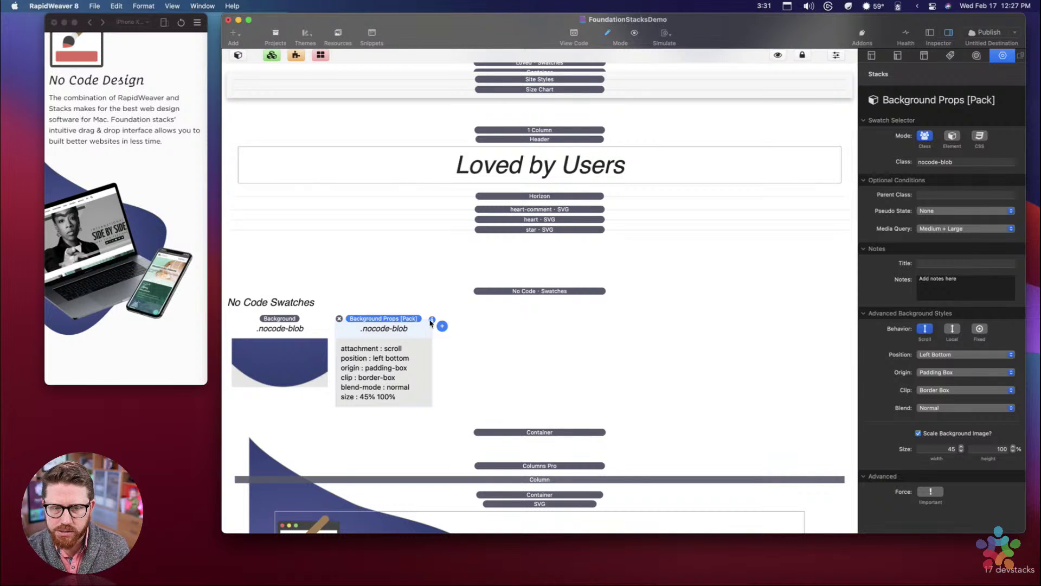
Step: Inspect the custom classes of the No Code Design section's outer Container and the settings of the No Code Swatches stack
{"action": "scroll", "coordinate": [495, 318], "scroll_direction": "down", "scroll_amount": 3}
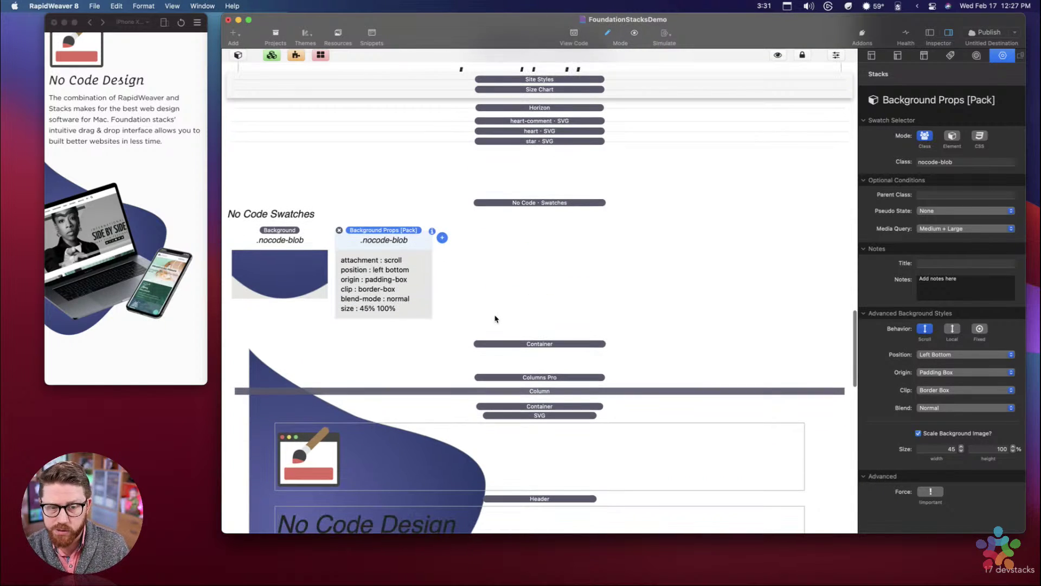
{"action": "scroll", "coordinate": [161, 255], "scroll_direction": "down", "scroll_amount": 15}
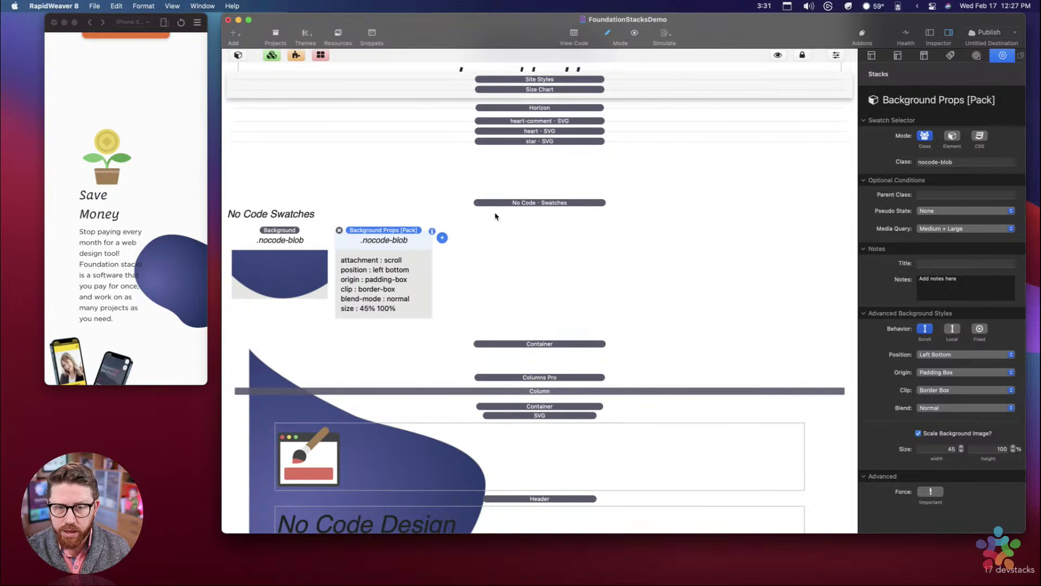
{"action": "left_click", "coordinate": [501, 345]}
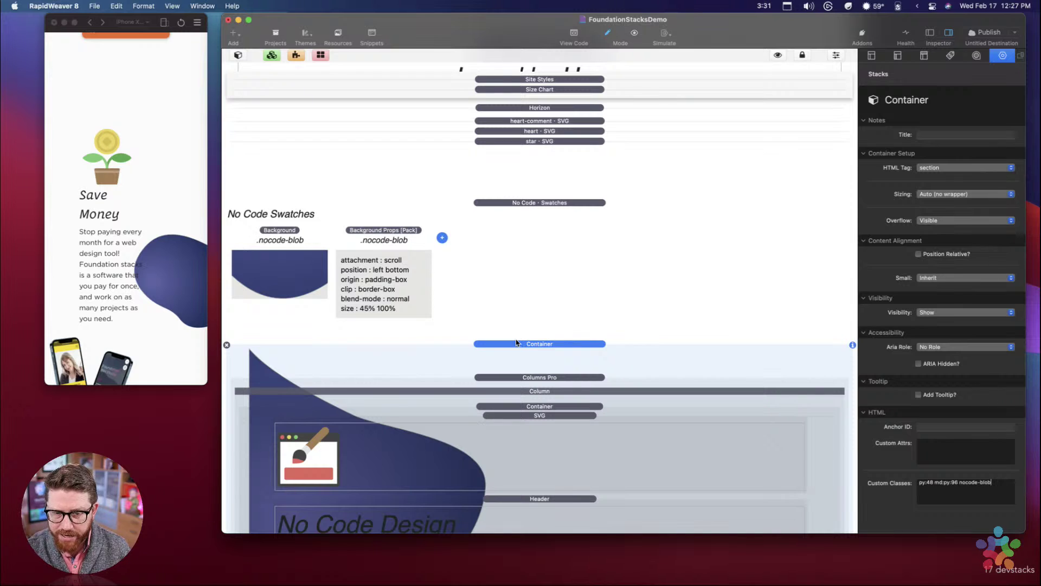
{"action": "scroll", "coordinate": [508, 343], "scroll_direction": "down", "scroll_amount": 1}
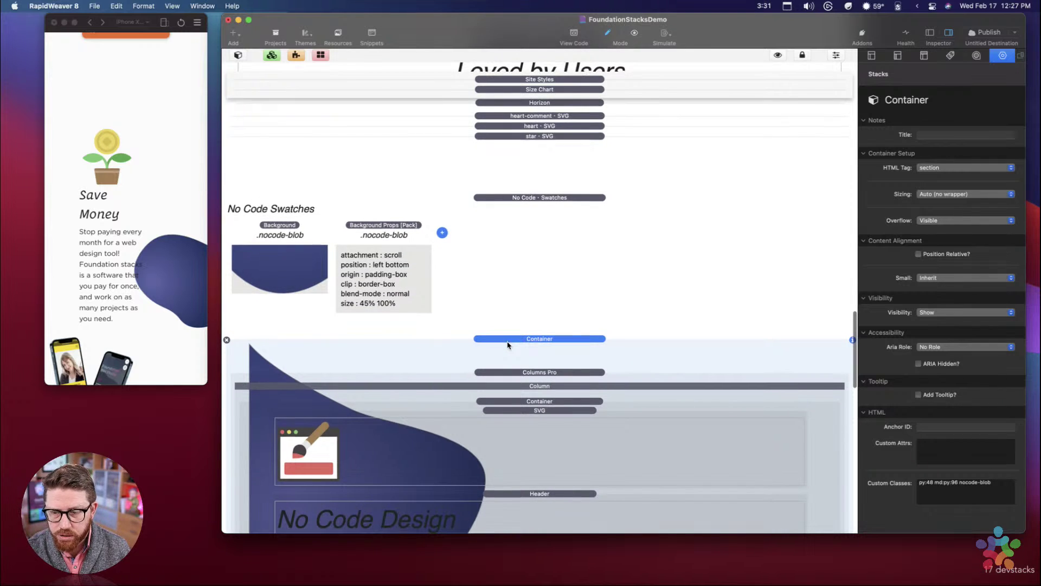
{"action": "scroll", "coordinate": [402, 333], "scroll_direction": "down", "scroll_amount": 5}
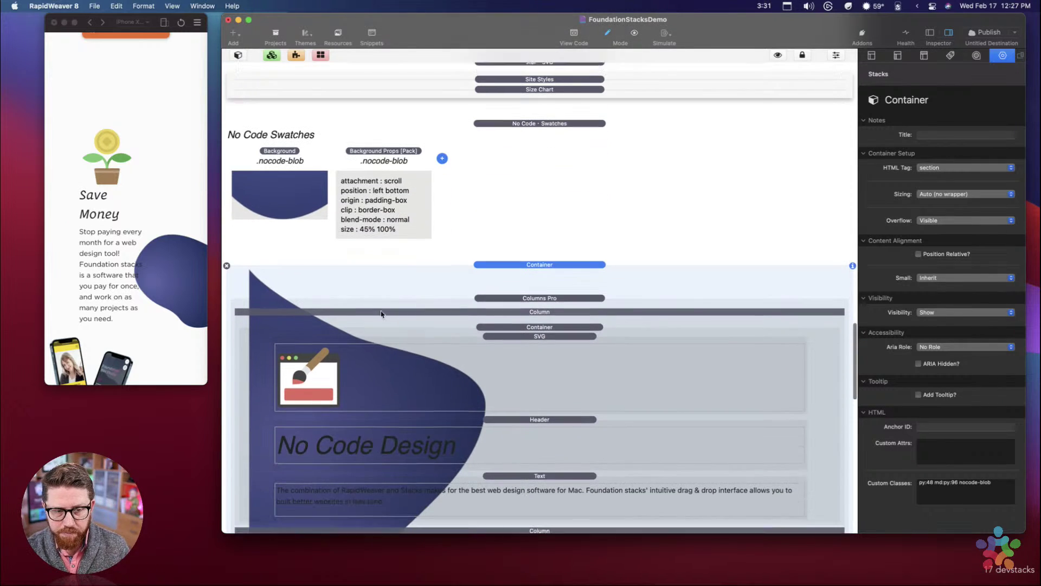
{"action": "left_click", "coordinate": [293, 177]}
{"action": "left_click", "coordinate": [524, 286]}
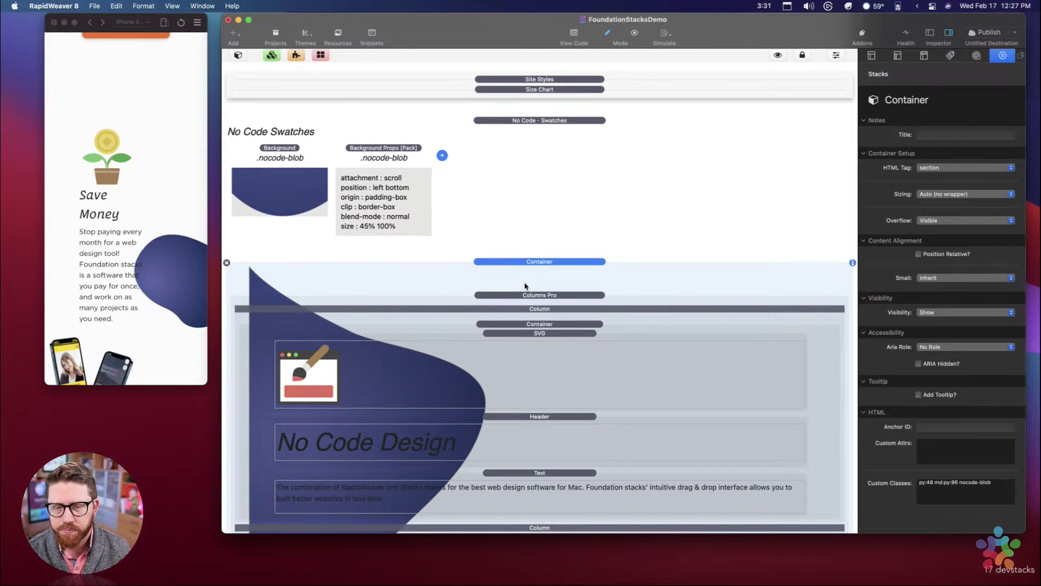
{"action": "left_click", "coordinate": [498, 190]}
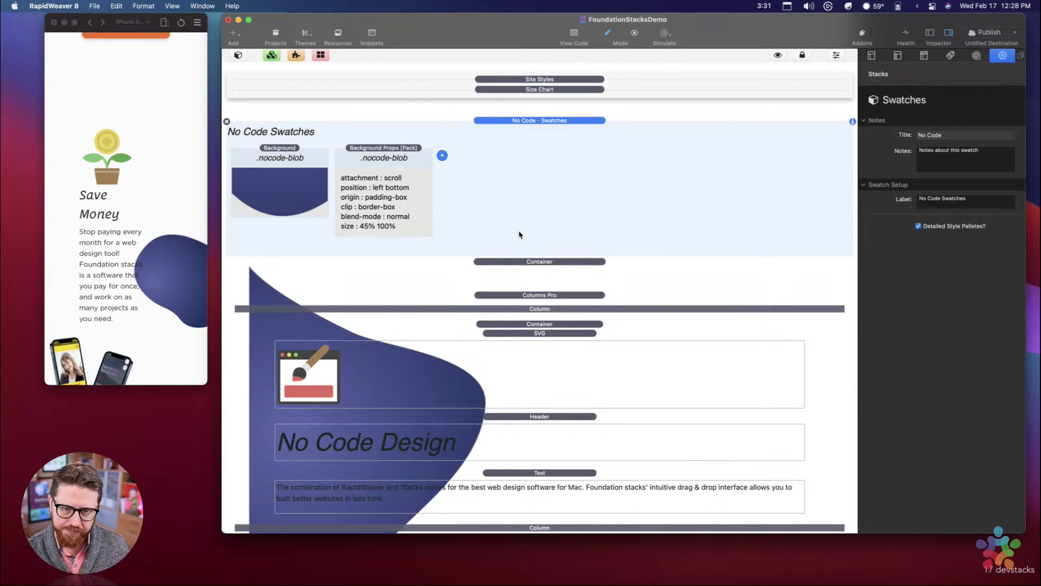
{"action": "left_click", "coordinate": [511, 269]}
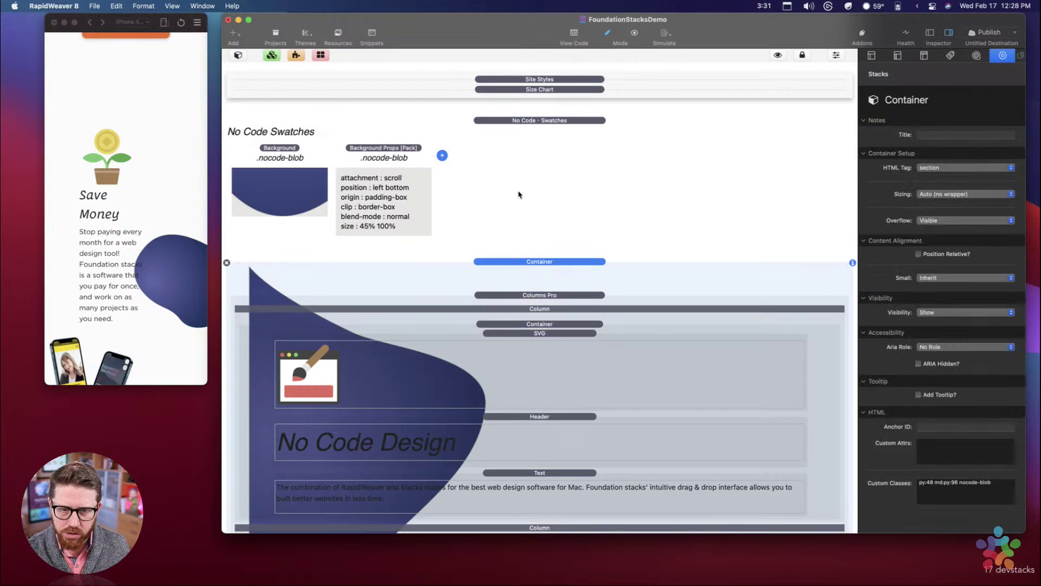
{"action": "left_click", "coordinate": [518, 194]}
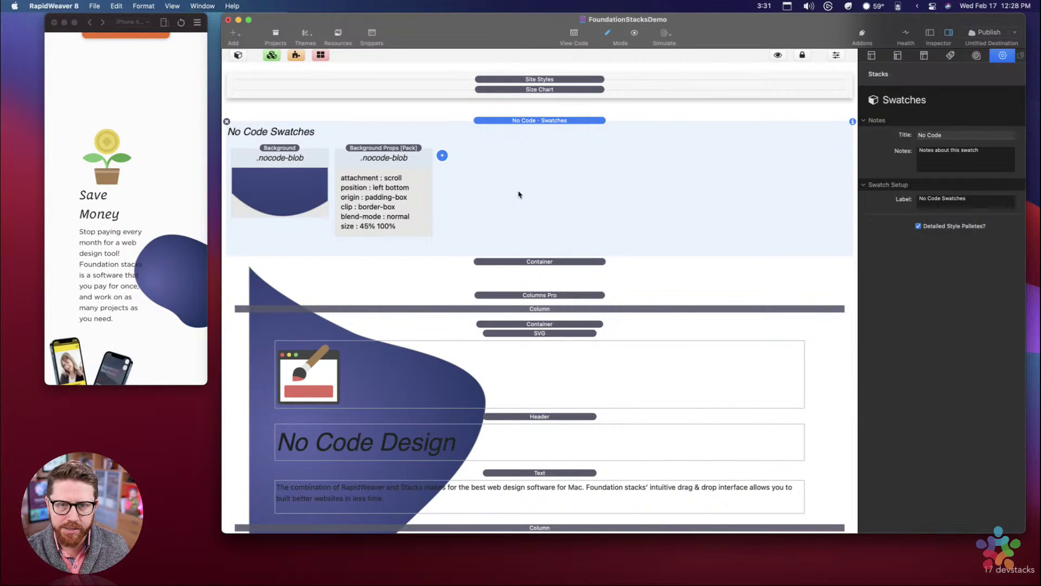
Step: Compare the No Code Design section's blob, image and text across the phone, laptop and tablet previews
{"action": "scroll", "coordinate": [518, 194], "scroll_direction": "up", "scroll_amount": 3}
{"action": "scroll", "coordinate": [133, 197], "scroll_direction": "down", "scroll_amount": 10}
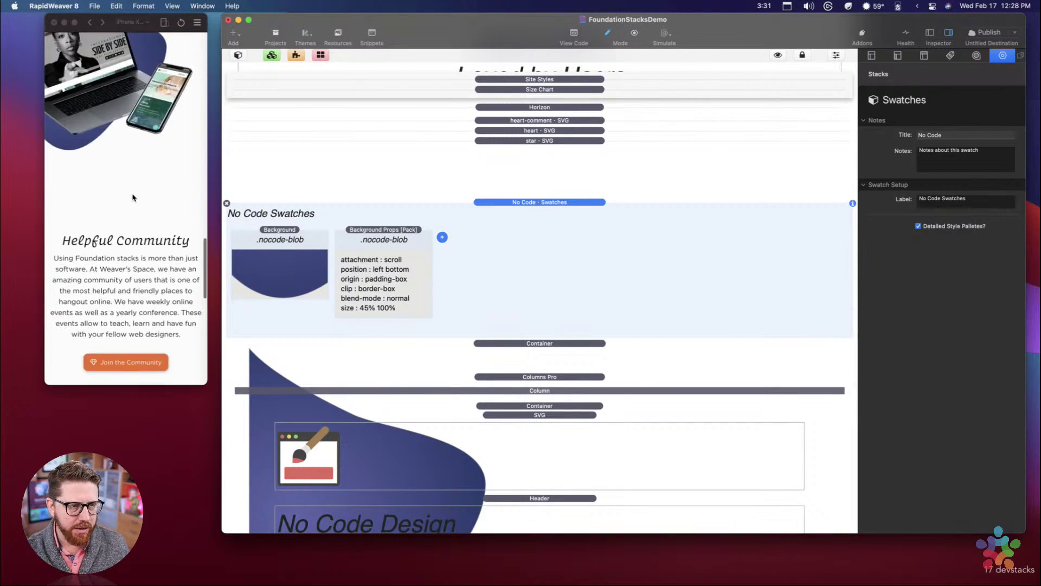
{"action": "scroll", "coordinate": [133, 197], "scroll_direction": "up", "scroll_amount": 1}
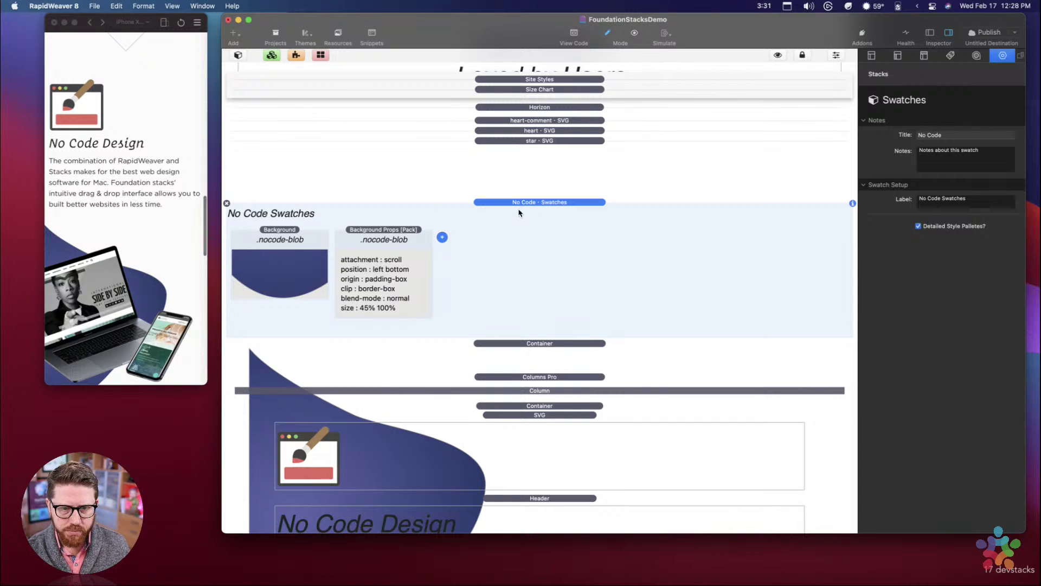
{"action": "scroll", "coordinate": [506, 268], "scroll_direction": "down", "scroll_amount": 5}
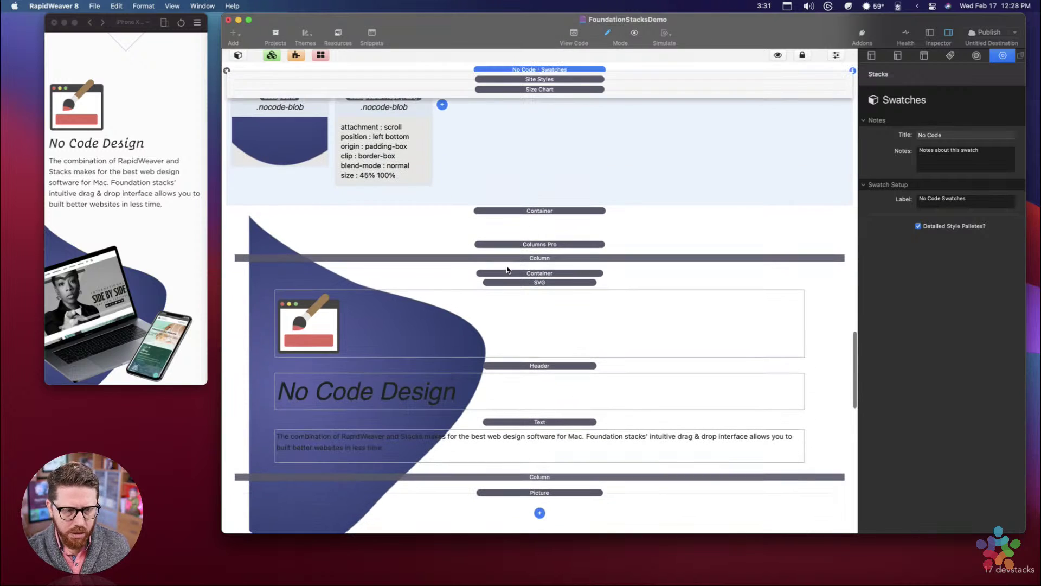
{"action": "scroll", "coordinate": [98, 148], "scroll_direction": "down", "scroll_amount": 3}
{"action": "scroll", "coordinate": [108, 168], "scroll_direction": "up", "scroll_amount": 8}
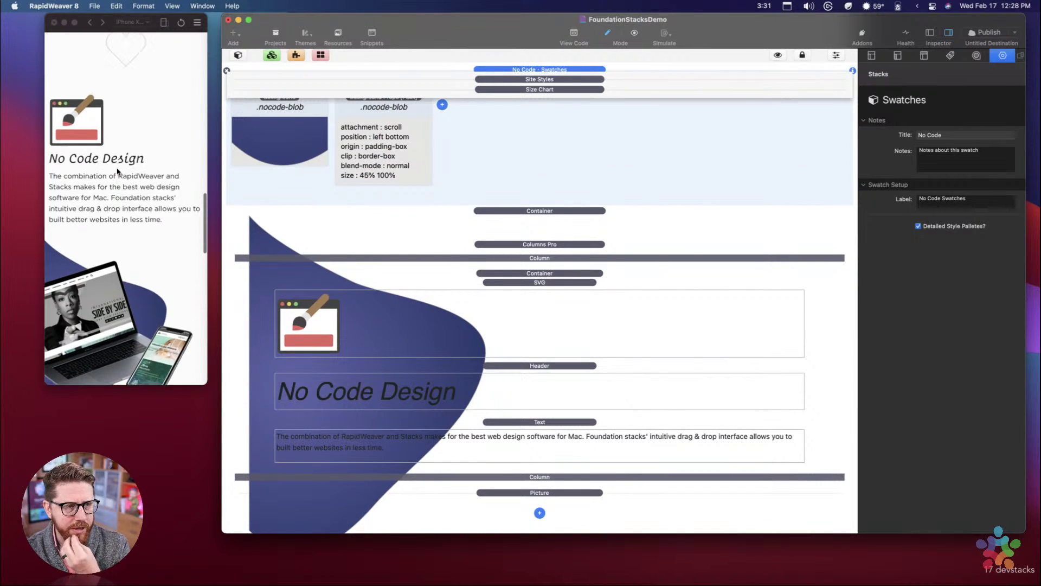
{"action": "scroll", "coordinate": [91, 247], "scroll_direction": "down", "scroll_amount": 10}
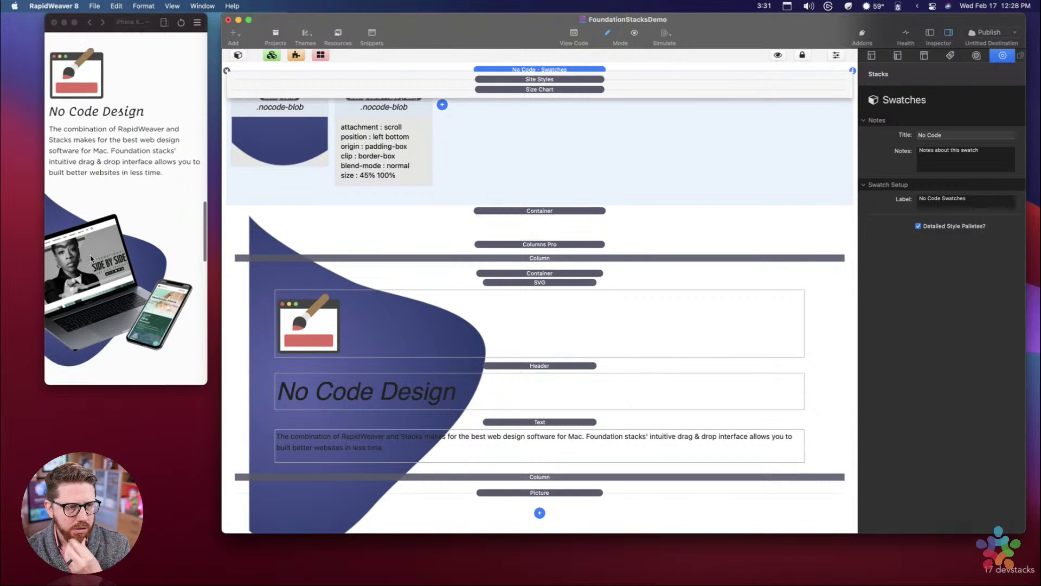
{"action": "scroll", "coordinate": [125, 166], "scroll_direction": "up", "scroll_amount": 8}
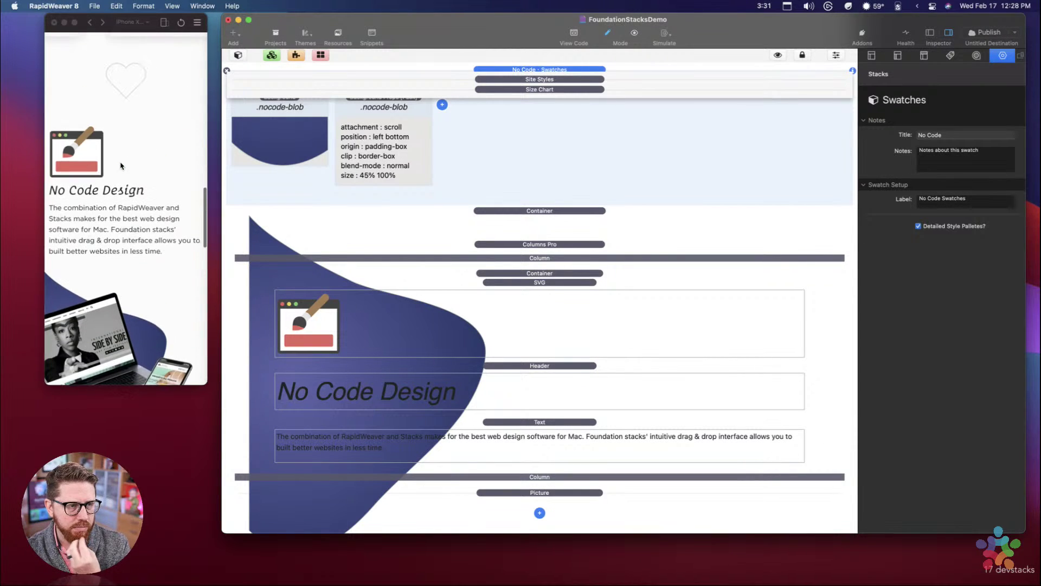
{"action": "scroll", "coordinate": [141, 164], "scroll_direction": "down", "scroll_amount": 5}
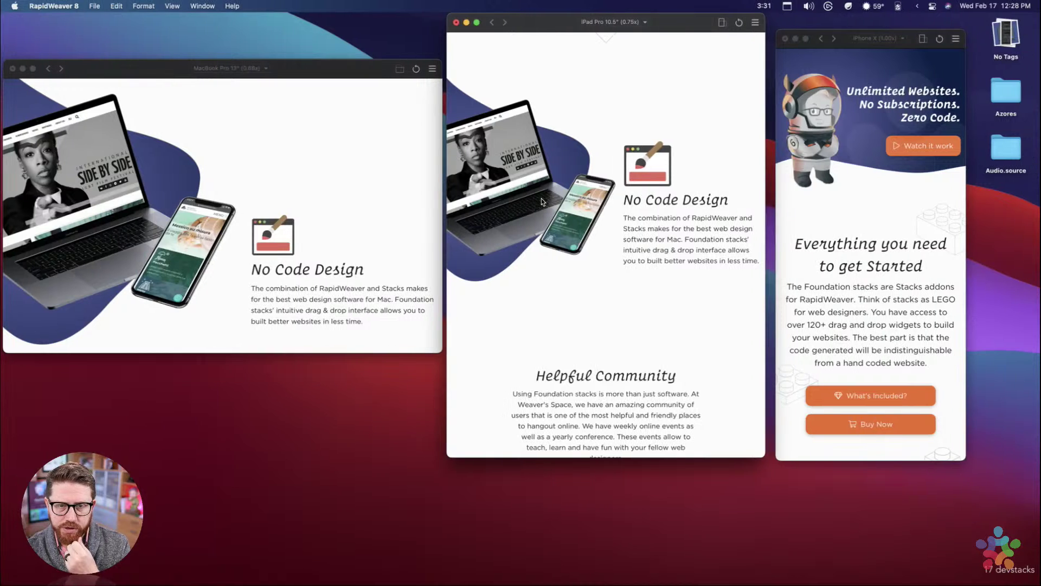
{"action": "scroll", "coordinate": [355, 209], "scroll_direction": "up", "scroll_amount": 2}
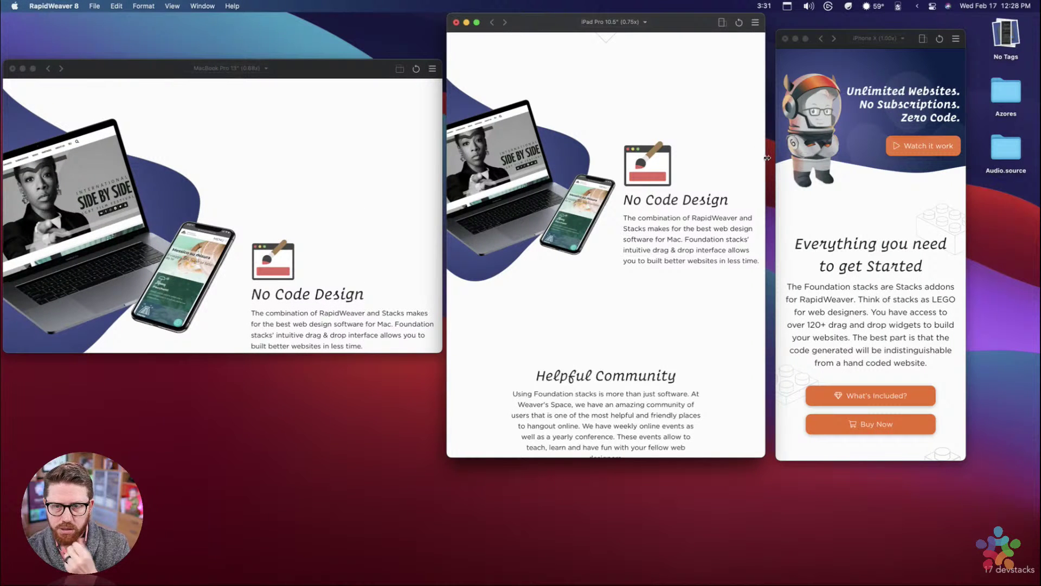
{"action": "scroll", "coordinate": [694, 187], "scroll_direction": "up", "scroll_amount": 2}
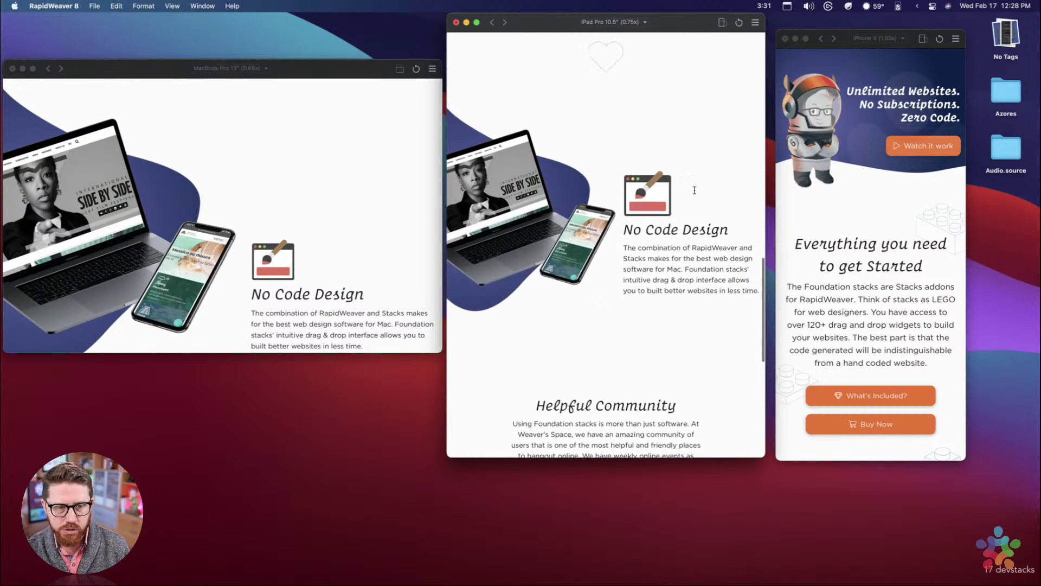
{"action": "scroll", "coordinate": [161, 239], "scroll_direction": "up", "scroll_amount": 2}
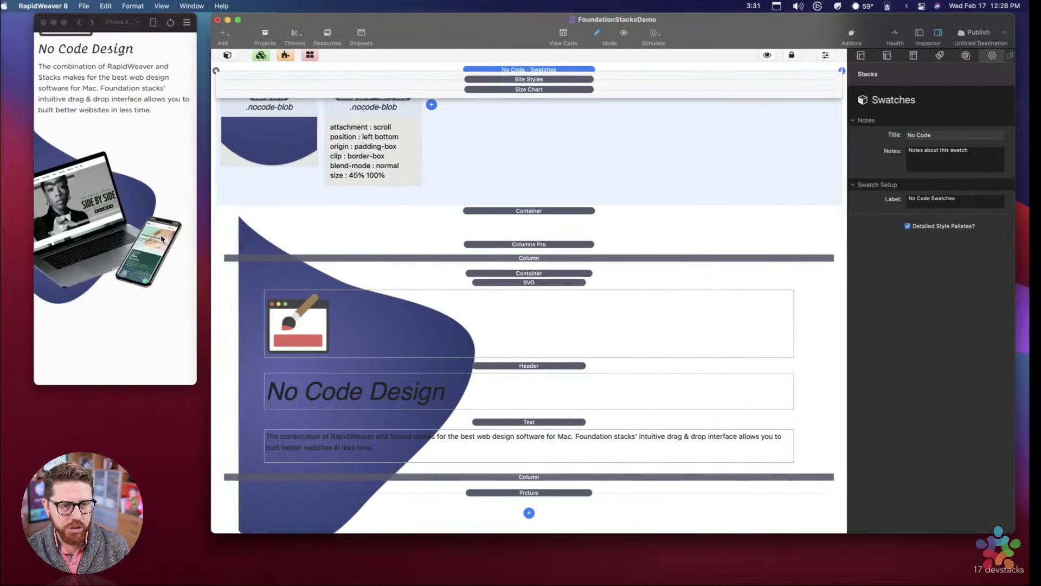
Step: Review the media query options of the nocode-blob Background Props swatch and the media query of the neighbouring Background swatch
{"action": "left_click", "coordinate": [418, 116]}
{"action": "scroll", "coordinate": [392, 119], "scroll_direction": "up", "scroll_amount": 3}
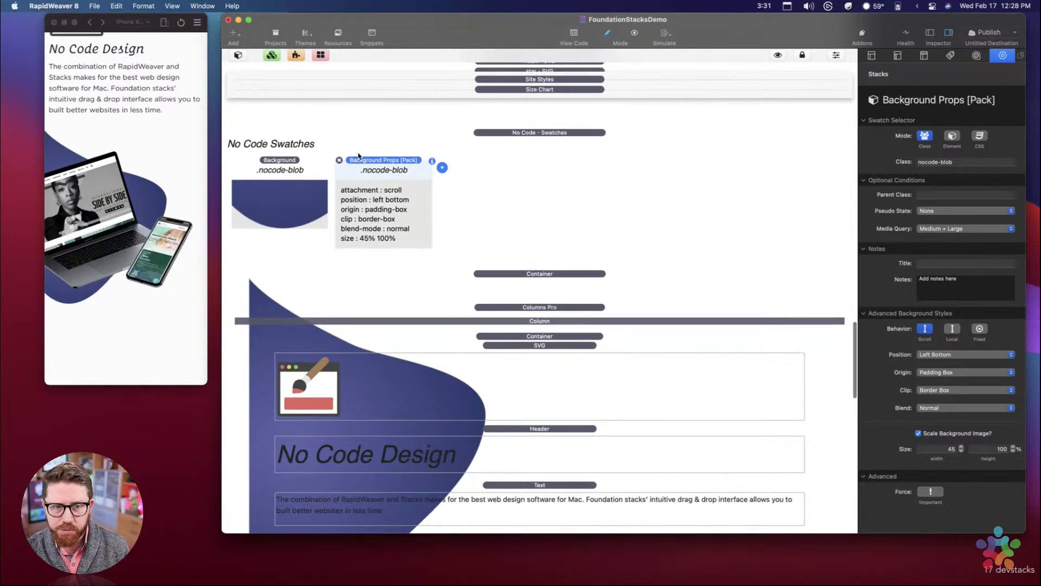
{"action": "left_click", "coordinate": [947, 228]}
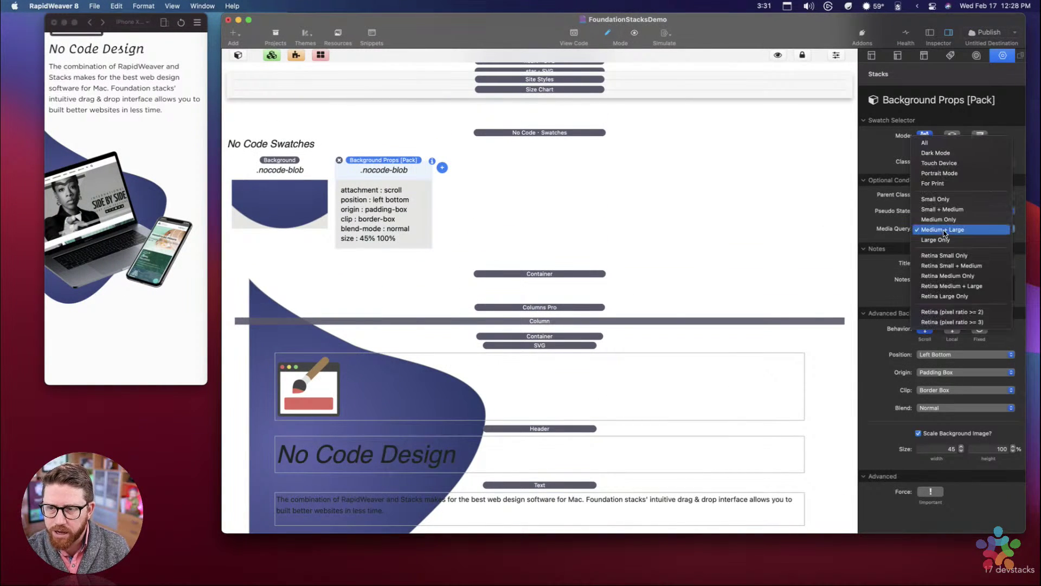
{"action": "left_click", "coordinate": [947, 229]}
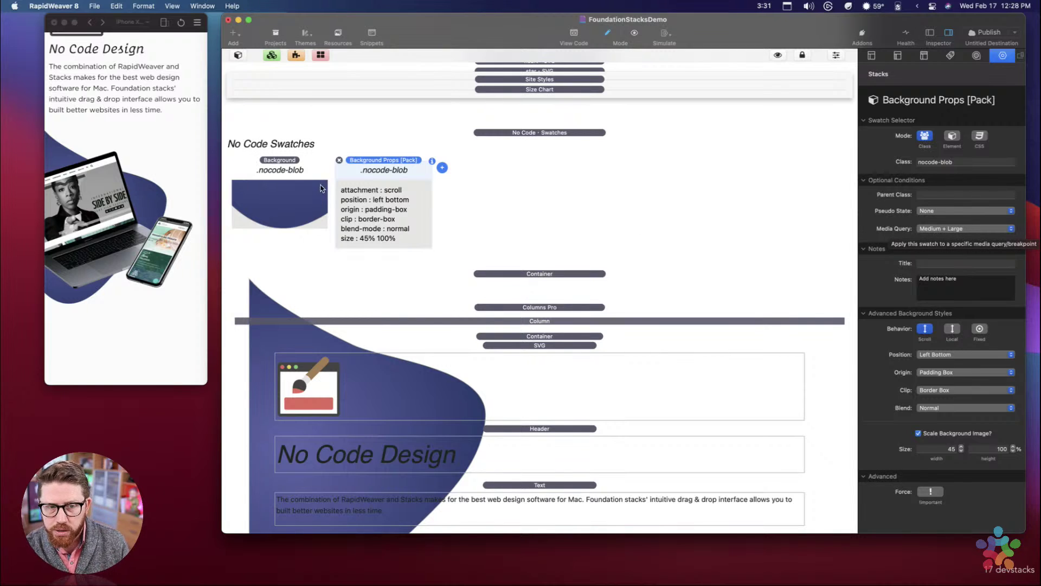
{"action": "left_click", "coordinate": [292, 173]}
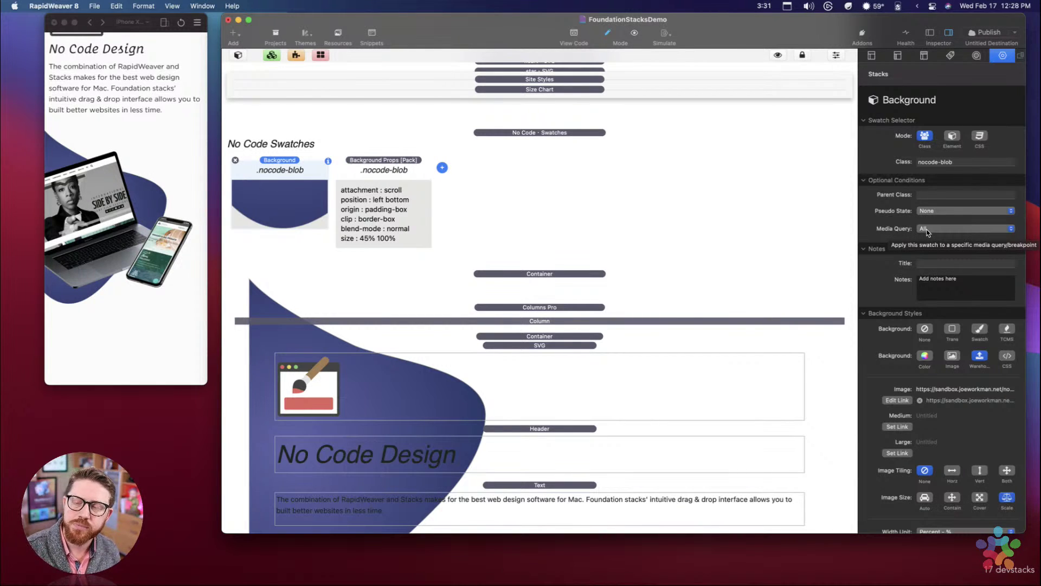
Step: Review the nocode-blob Background swatch's image and scale settings, and the media query and size of the neighbouring Background Props swatch
{"action": "scroll", "coordinate": [935, 408], "scroll_direction": "down", "scroll_amount": 3}
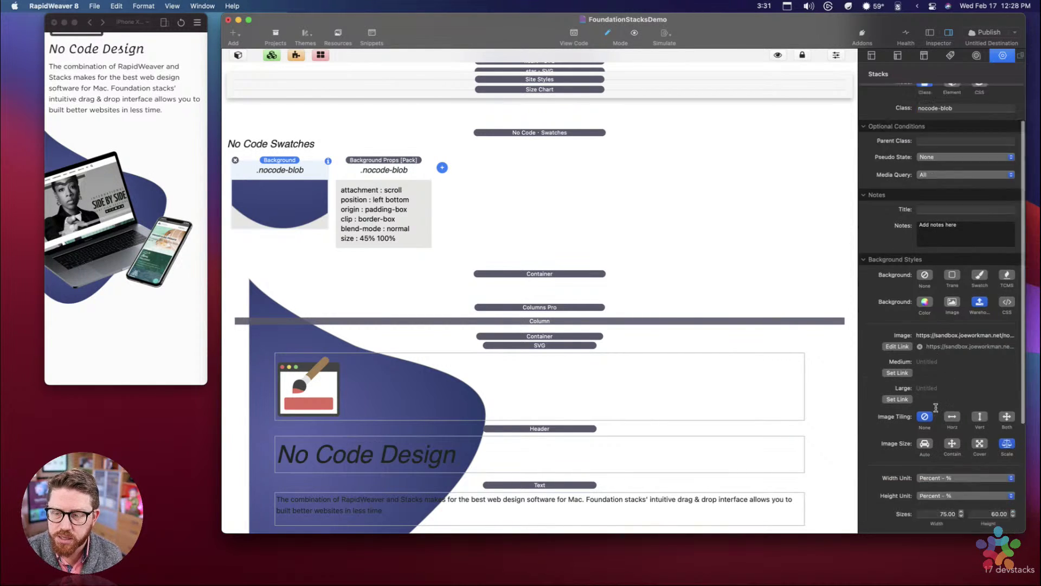
{"action": "scroll", "coordinate": [935, 407], "scroll_direction": "down", "scroll_amount": 3}
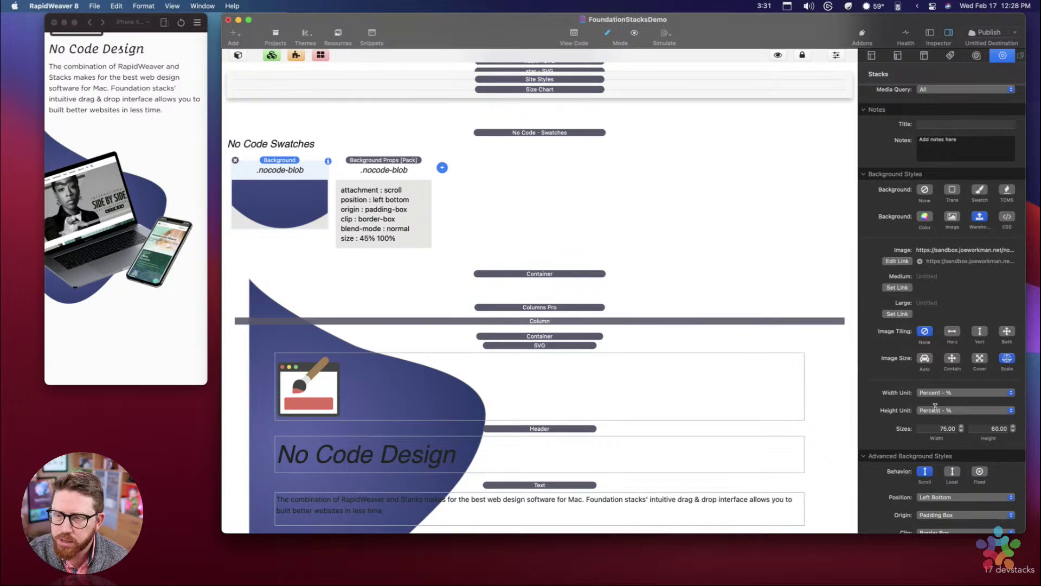
{"action": "scroll", "coordinate": [971, 435], "scroll_direction": "down", "scroll_amount": 3}
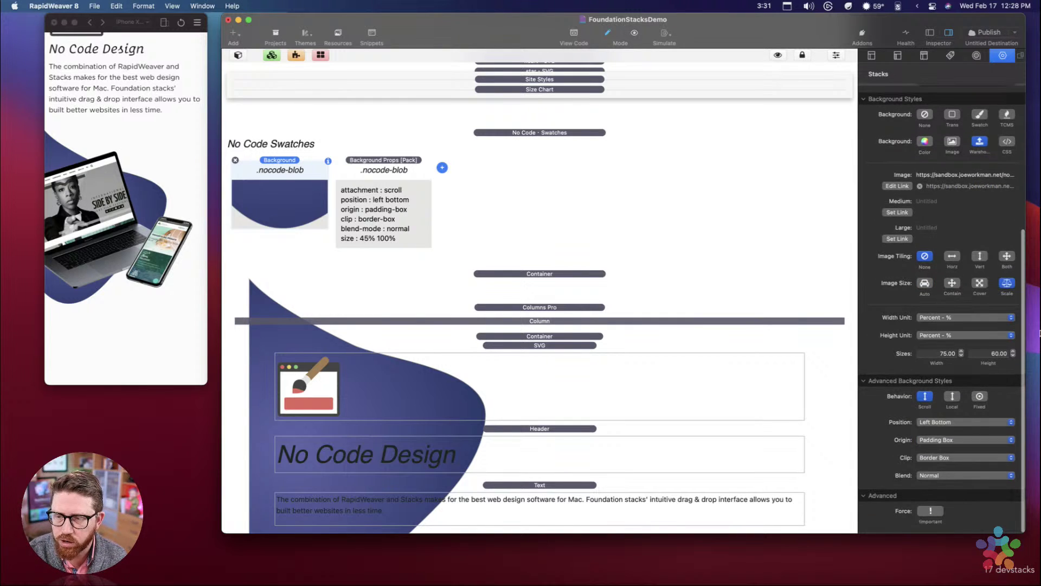
{"action": "left_click", "coordinate": [378, 175]}
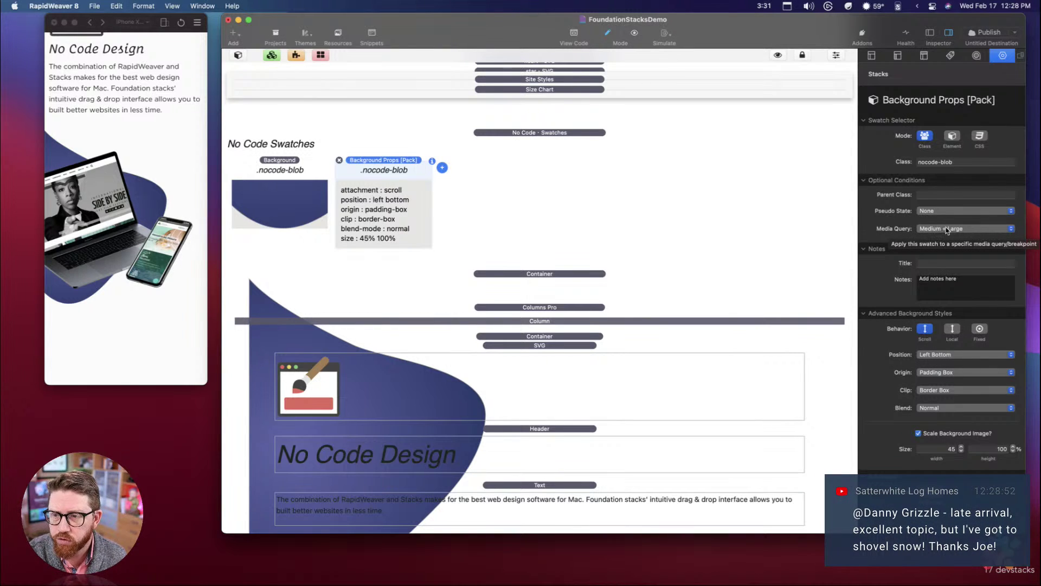
{"action": "double_click", "coordinate": [952, 450]}
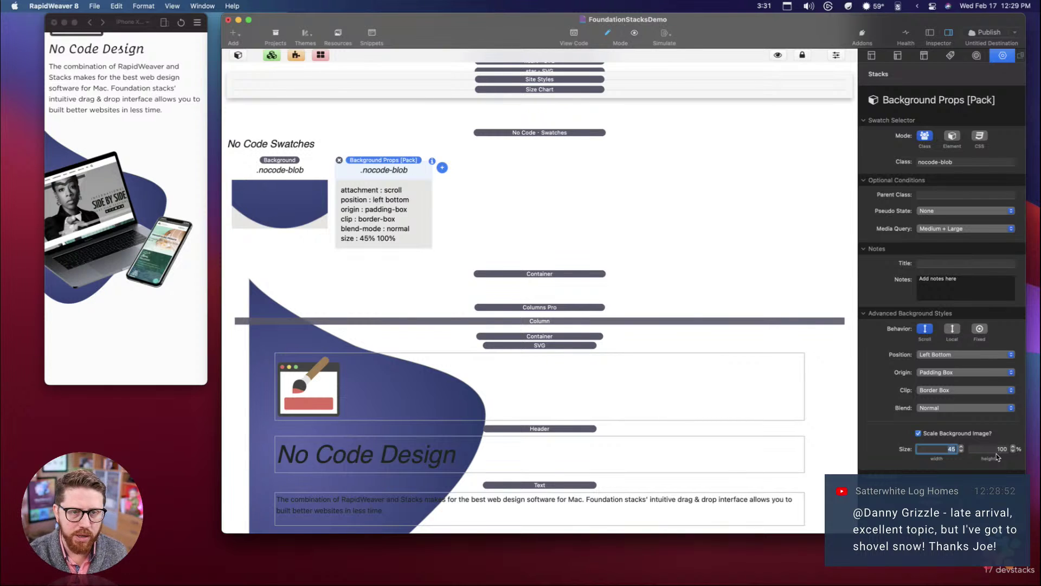
Step: Correct "built" to "build" in the paragraph text of the No Code Design section
{"action": "scroll", "coordinate": [441, 205], "scroll_direction": "up", "scroll_amount": 5}
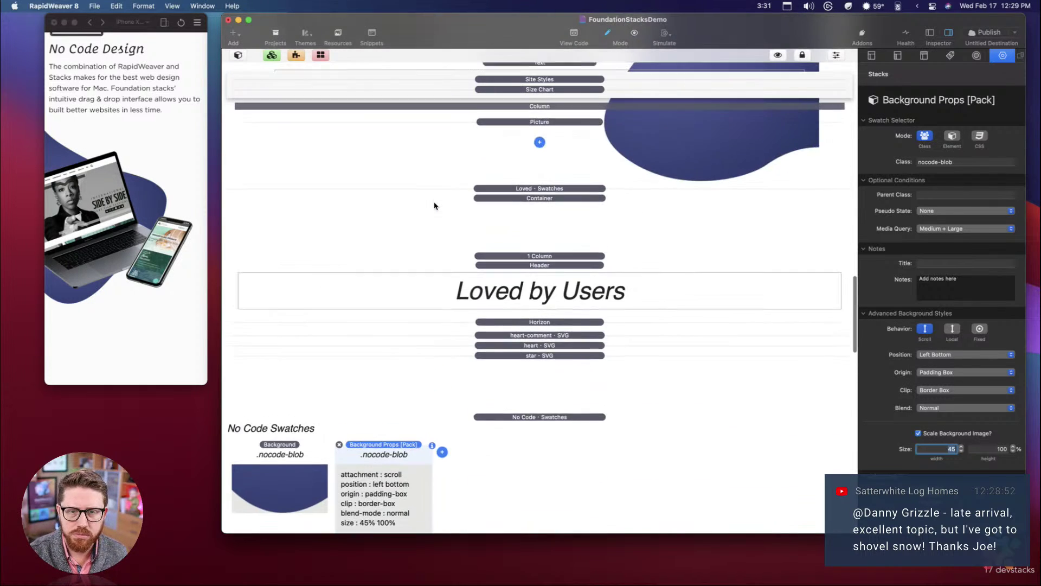
{"action": "scroll", "coordinate": [434, 206], "scroll_direction": "up", "scroll_amount": 5}
{"action": "scroll", "coordinate": [434, 206], "scroll_direction": "down", "scroll_amount": 10}
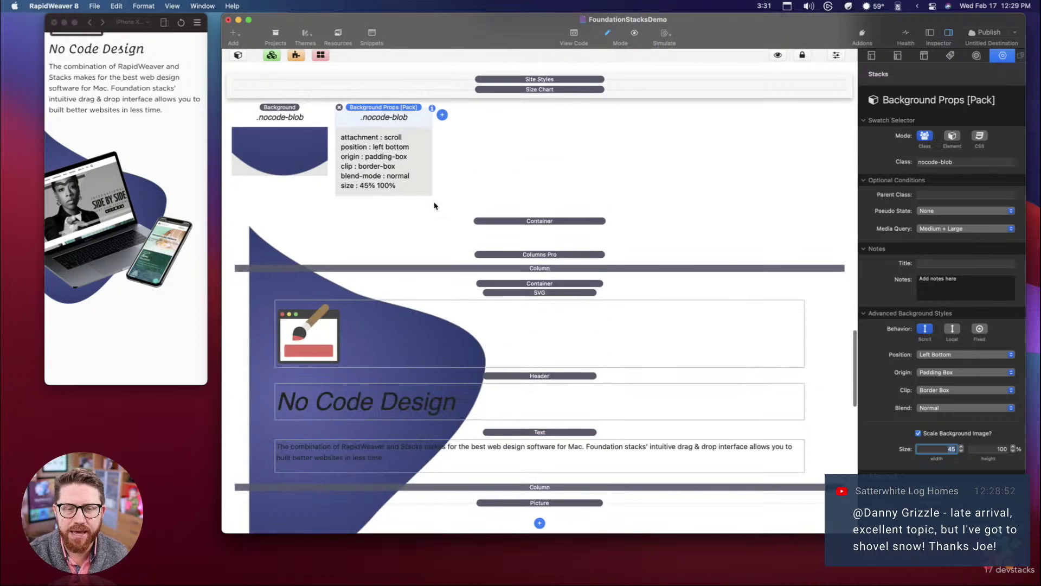
{"action": "scroll", "coordinate": [435, 205], "scroll_direction": "down", "scroll_amount": 6}
{"action": "double_click", "coordinate": [542, 293]}
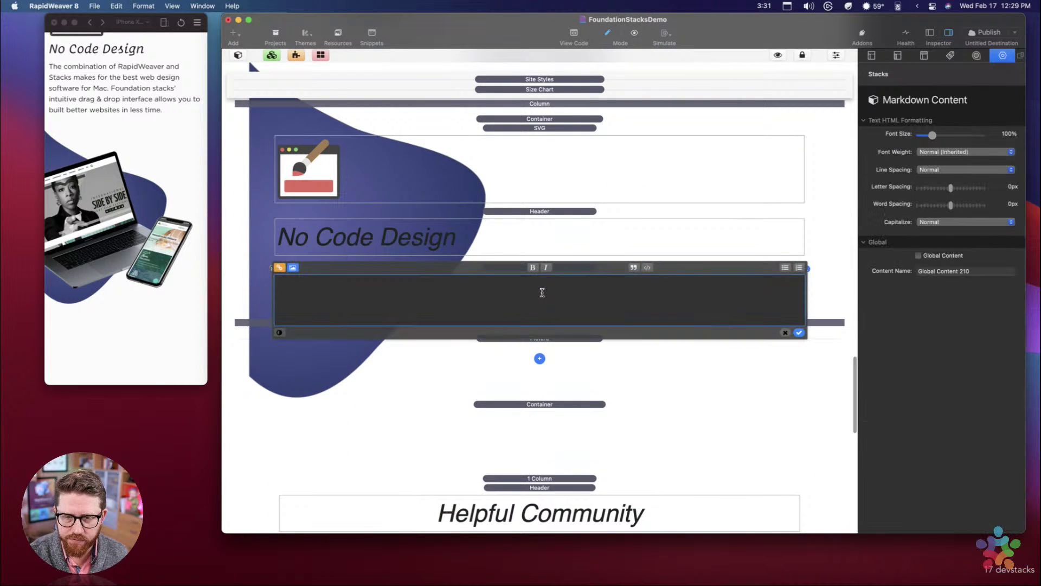
{"action": "type", "text": "The combination of RapidWeaver and Stacks makes for the best web design software for Mac. Foundation stacks' intuitive drag & drop interface allows you to built better websites in less time."}
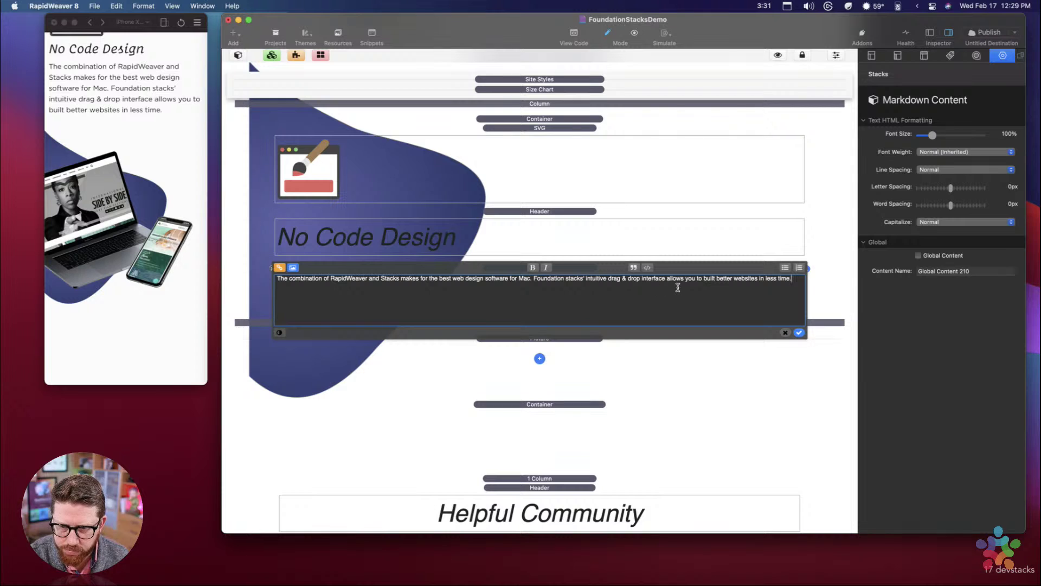
{"action": "left_click", "coordinate": [716, 280]}
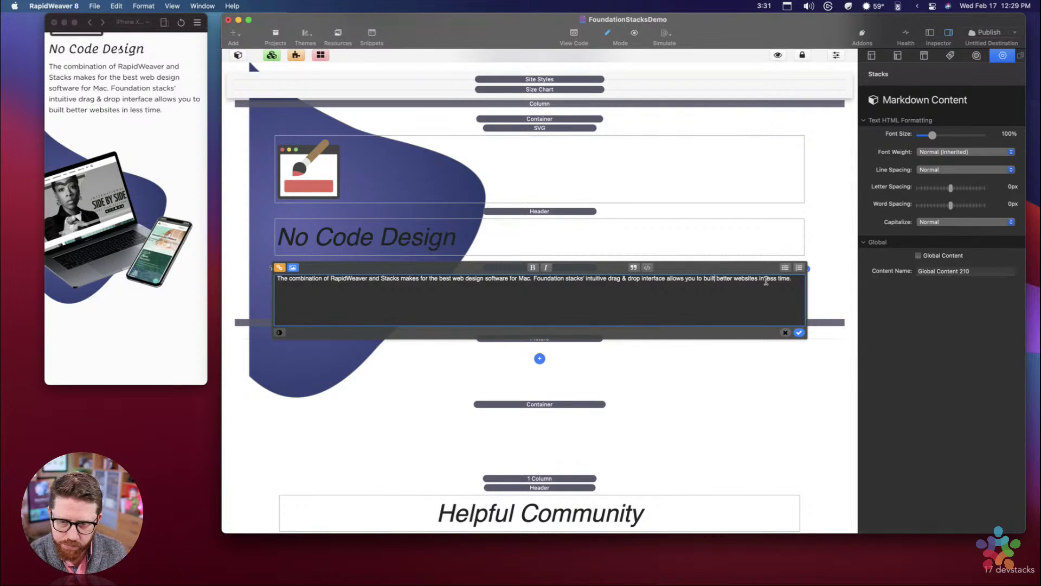
{"action": "key", "text": "BackSpace"}
{"action": "type", "text": "d"}
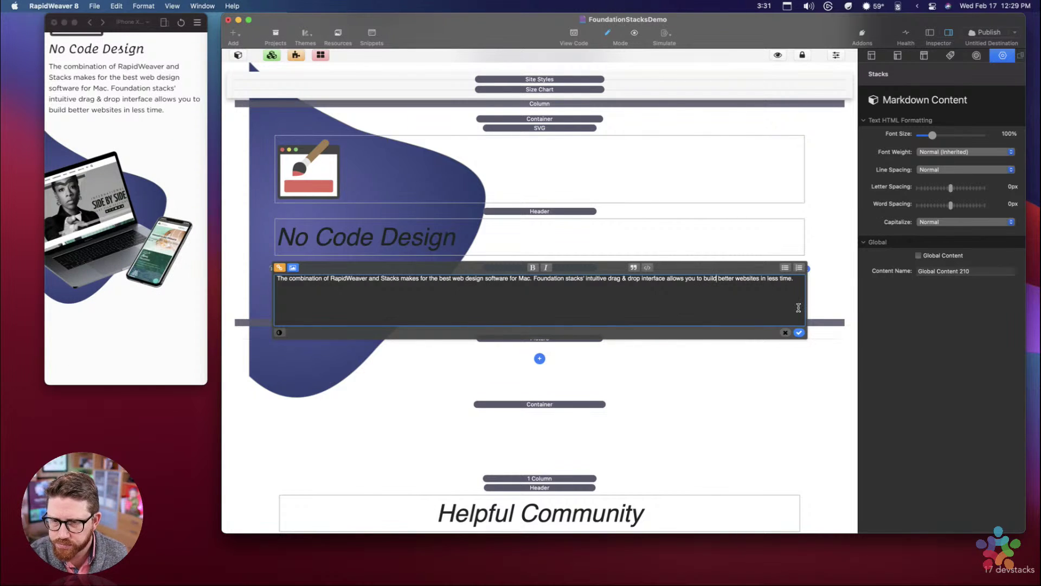
{"action": "left_click", "coordinate": [799, 333]}
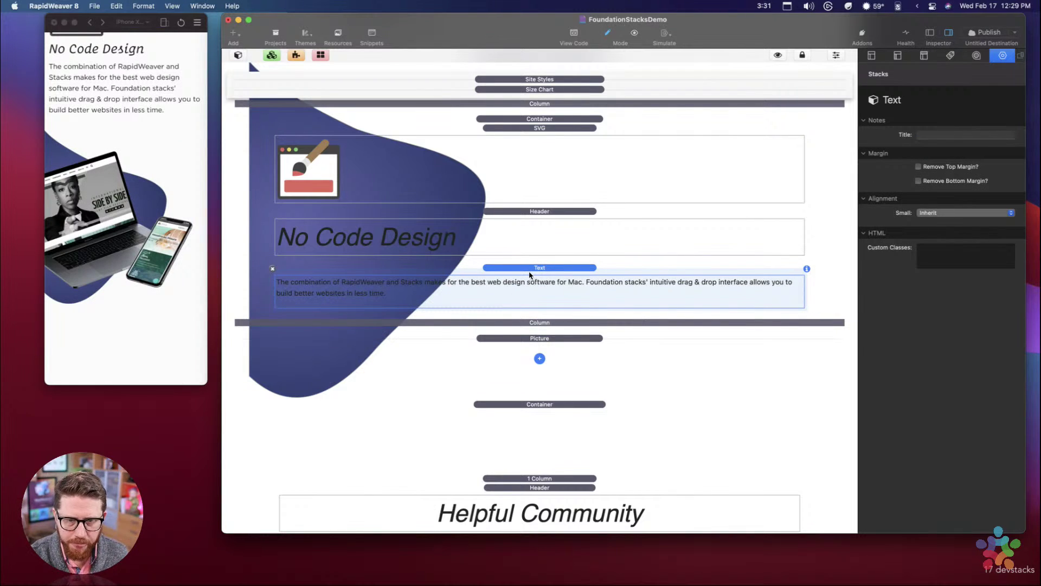
Step: Check the No Code Design section in the phone, laptop and tablet previews against its nocode-blob Background Props swatch
{"action": "scroll", "coordinate": [99, 84], "scroll_direction": "up", "scroll_amount": 3}
{"action": "scroll", "coordinate": [99, 84], "scroll_direction": "up", "scroll_amount": 1}
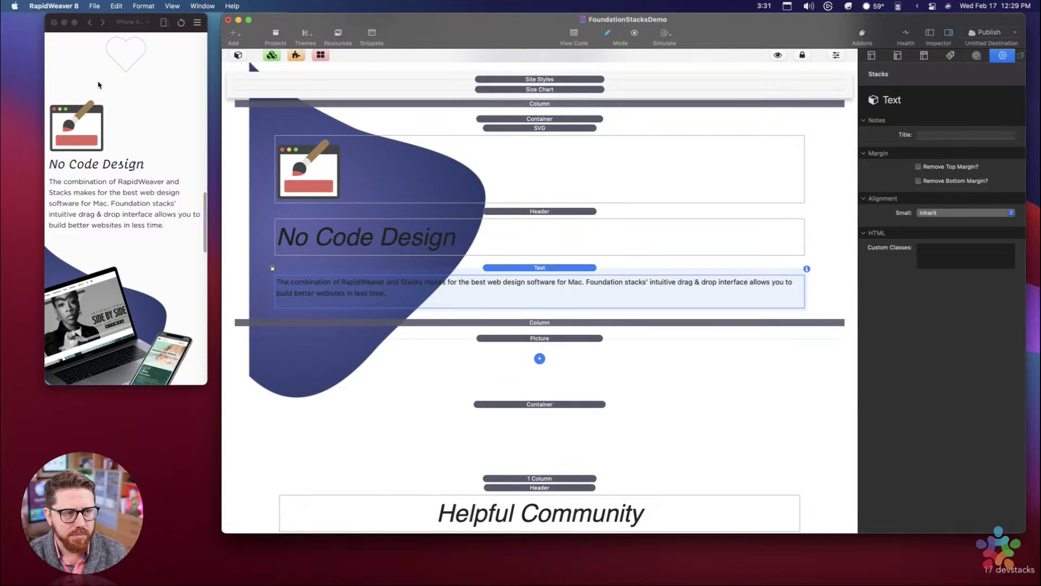
{"action": "scroll", "coordinate": [256, 237], "scroll_direction": "up", "scroll_amount": 4}
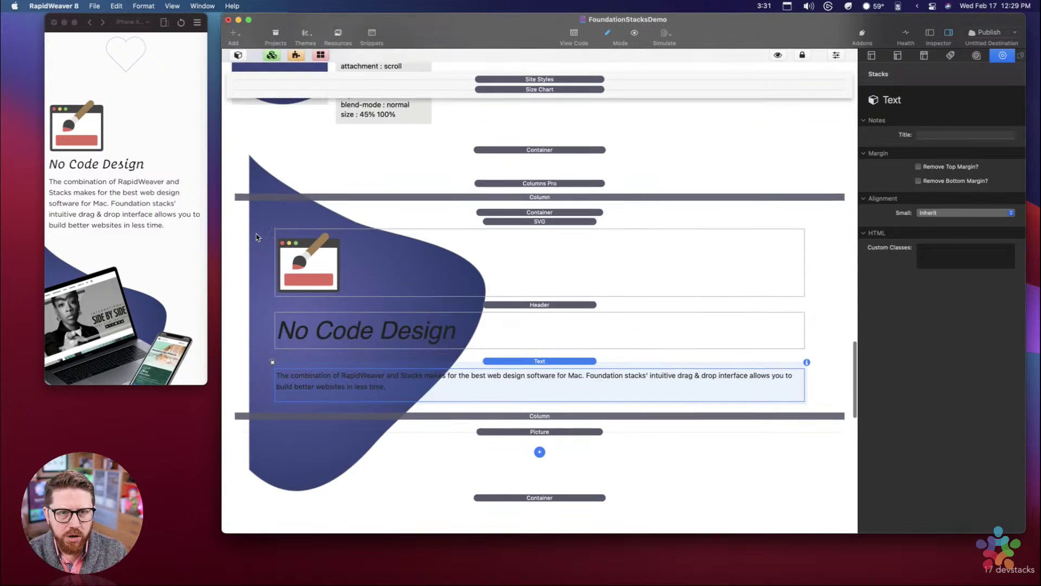
{"action": "scroll", "coordinate": [411, 125], "scroll_direction": "up", "scroll_amount": 4}
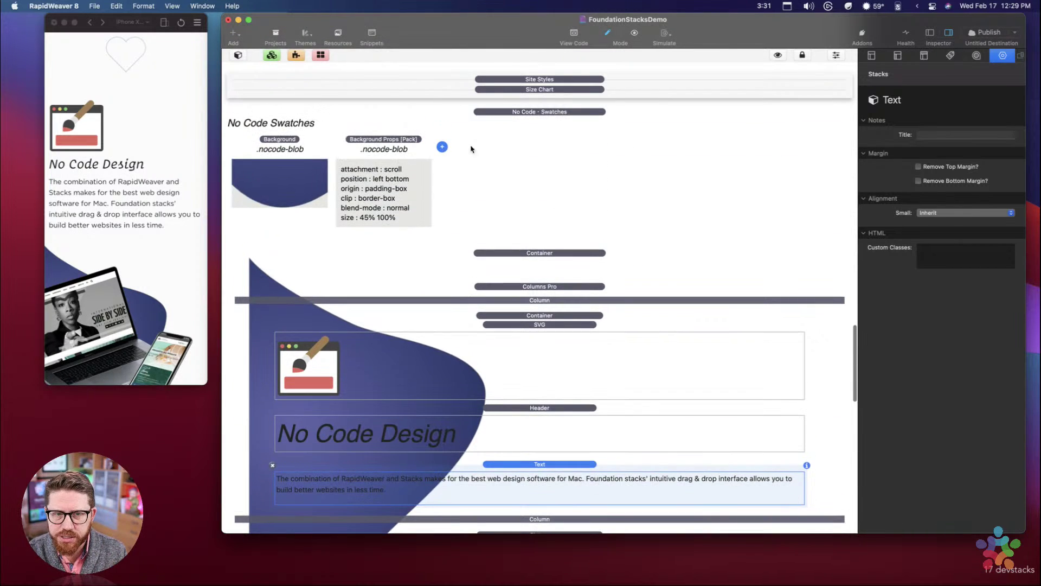
{"action": "left_click", "coordinate": [488, 159]}
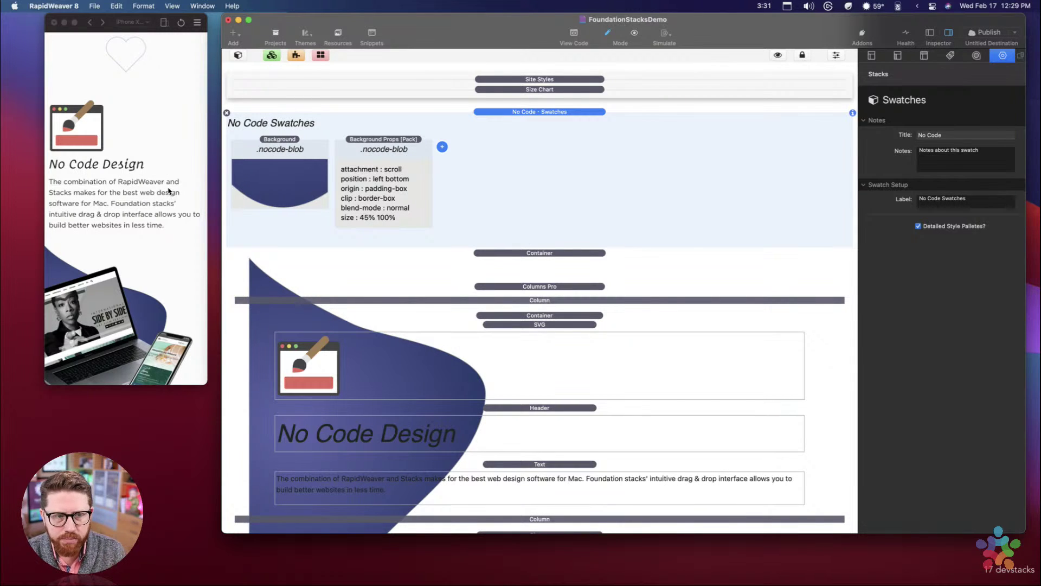
{"action": "left_click", "coordinate": [386, 152]}
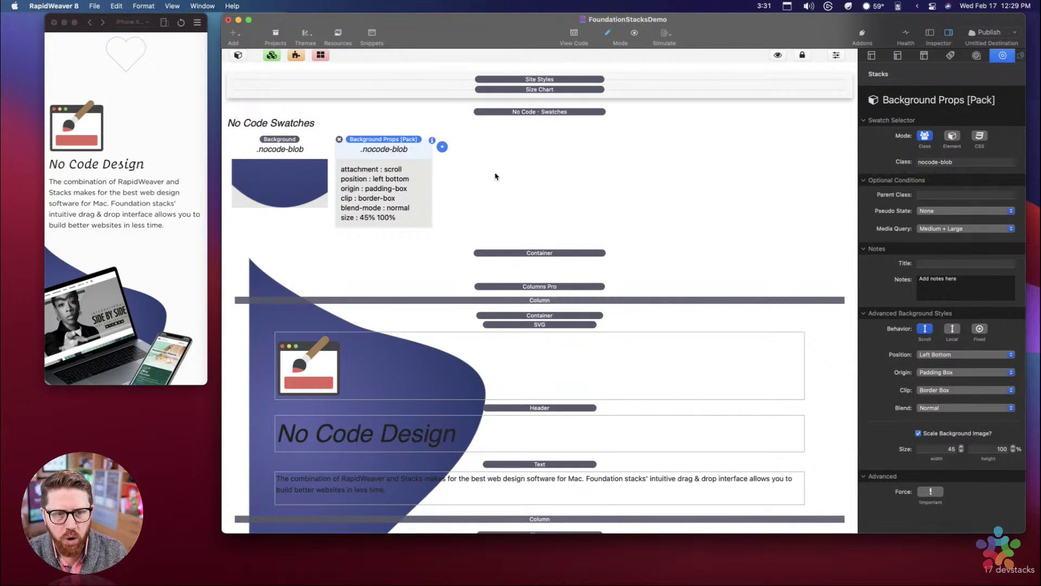
{"action": "key", "text": "ctrl+Right"}
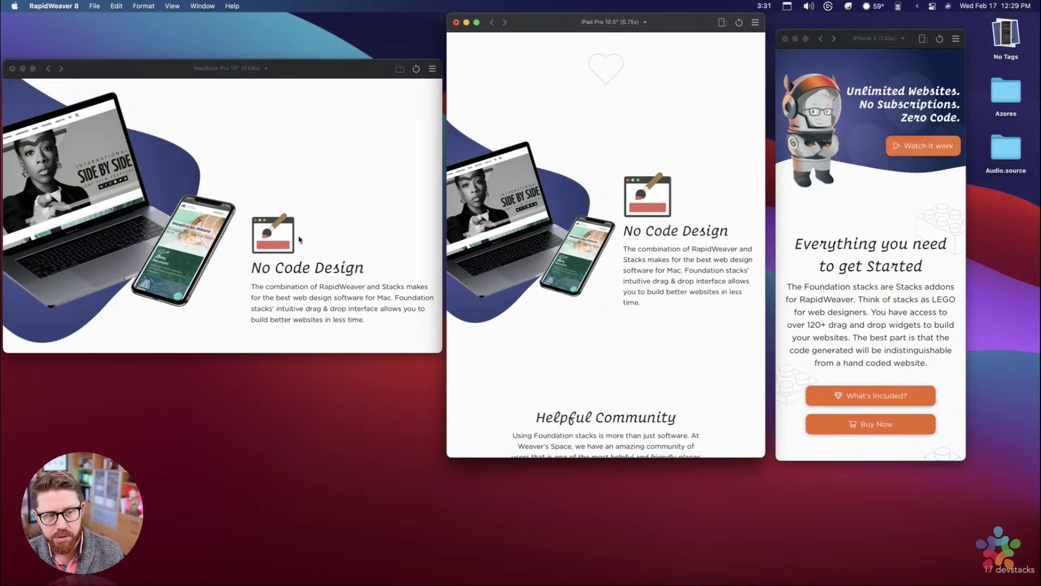
{"action": "key", "text": "ctrl+Left"}
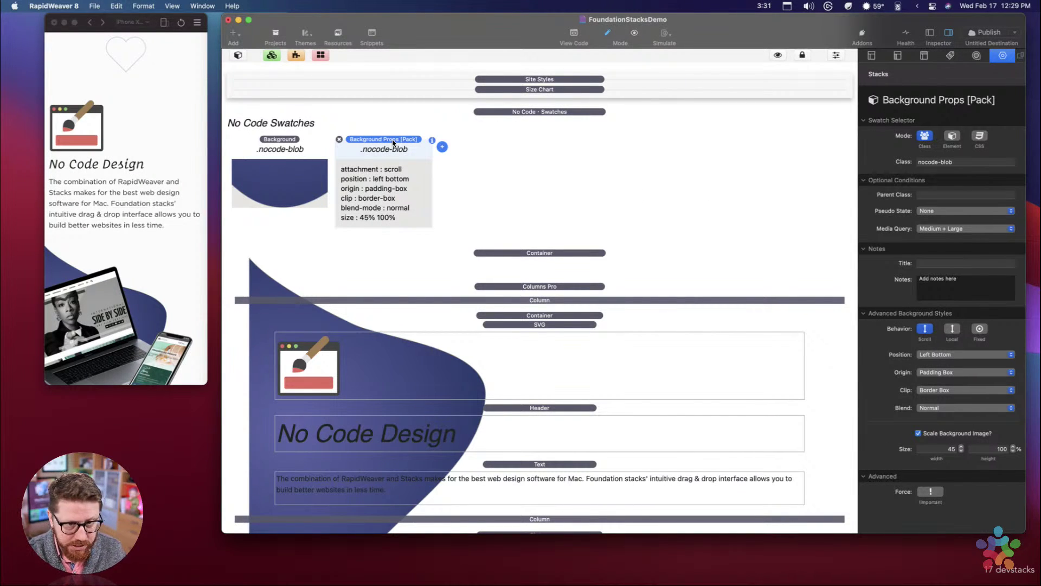
Step: Duplicate the nocode-blob Background Props swatch and set the copy's background width to 50%
{"action": "key", "text": "super+d"}
{"action": "left_click", "coordinate": [491, 144]}
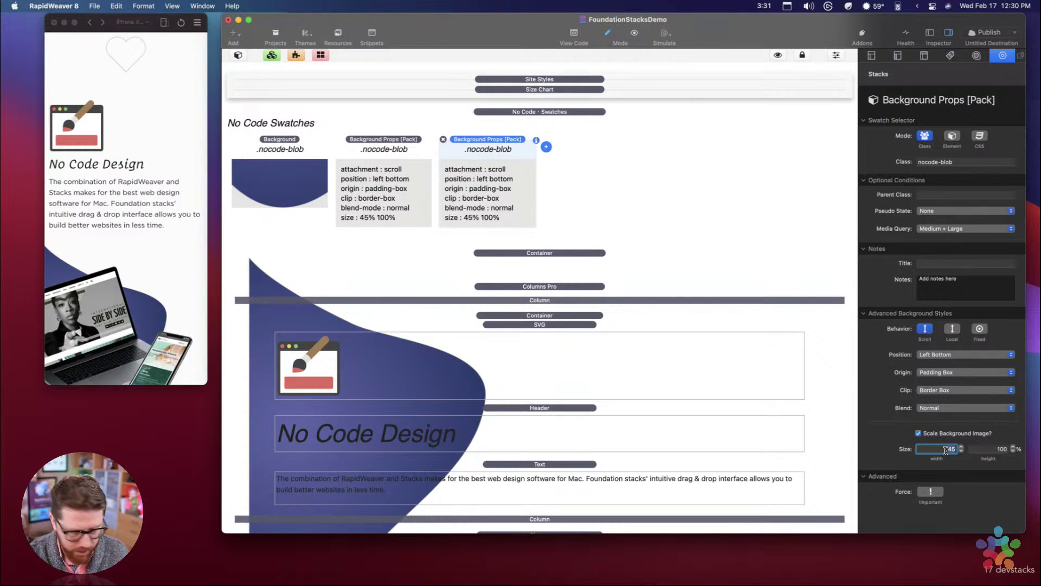
{"action": "key", "text": "Return"}
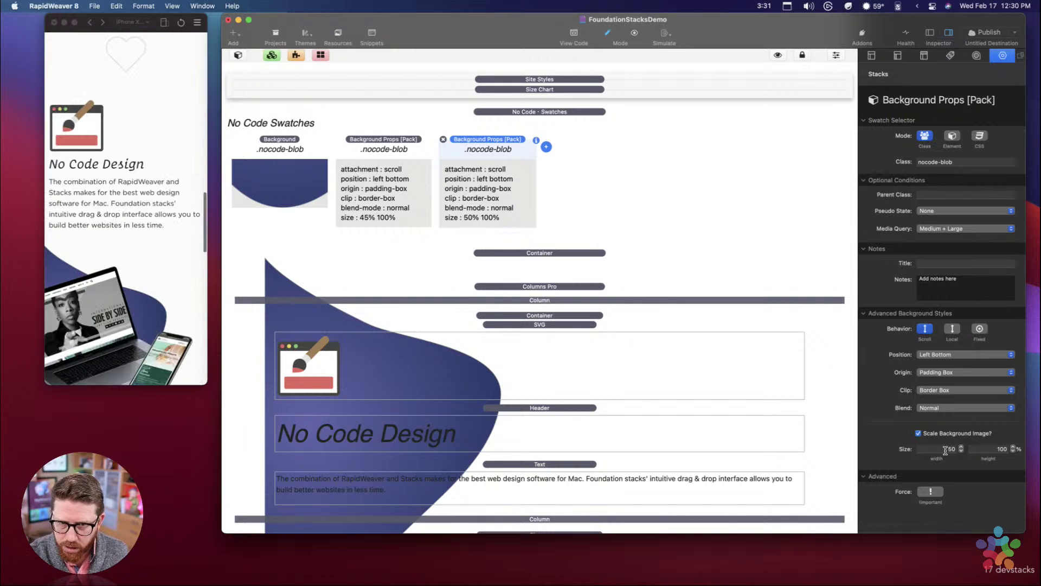
Step: Restrict the duplicated Background Props swatch to the Large Only media query
{"action": "key", "text": "super+alt+p"}
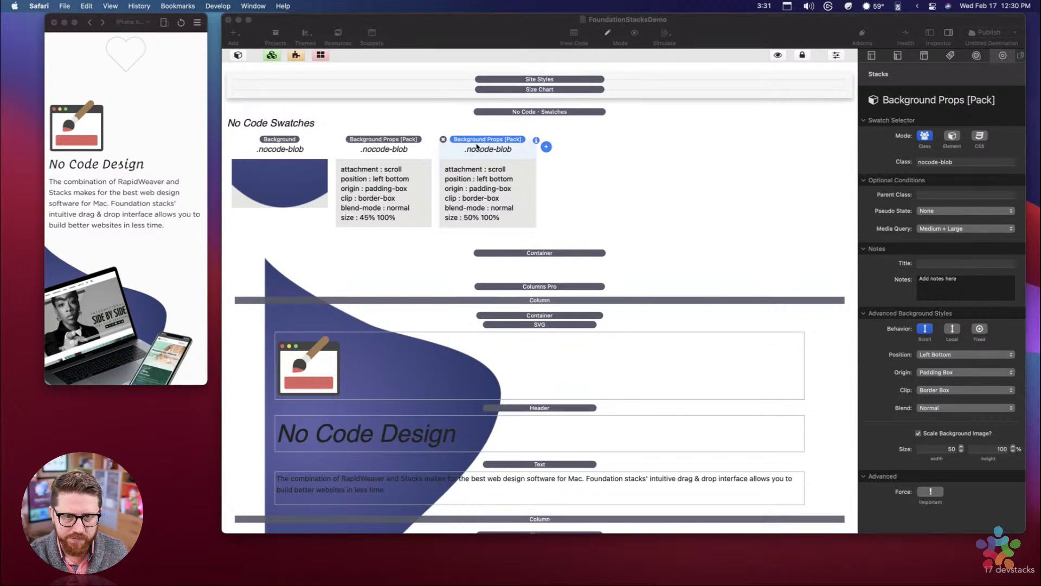
{"action": "left_click", "coordinate": [954, 235]}
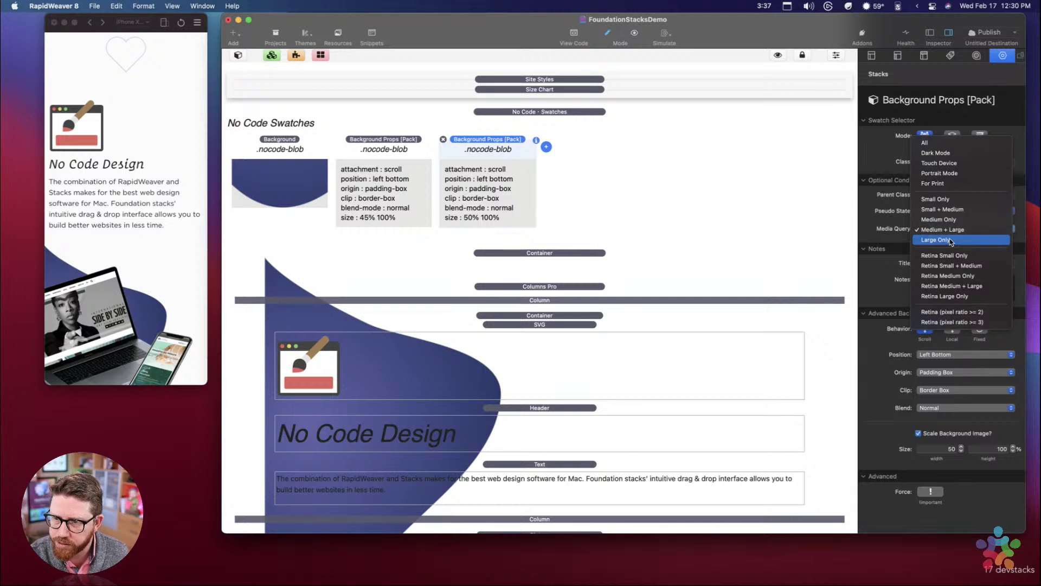
{"action": "left_click", "coordinate": [940, 239]}
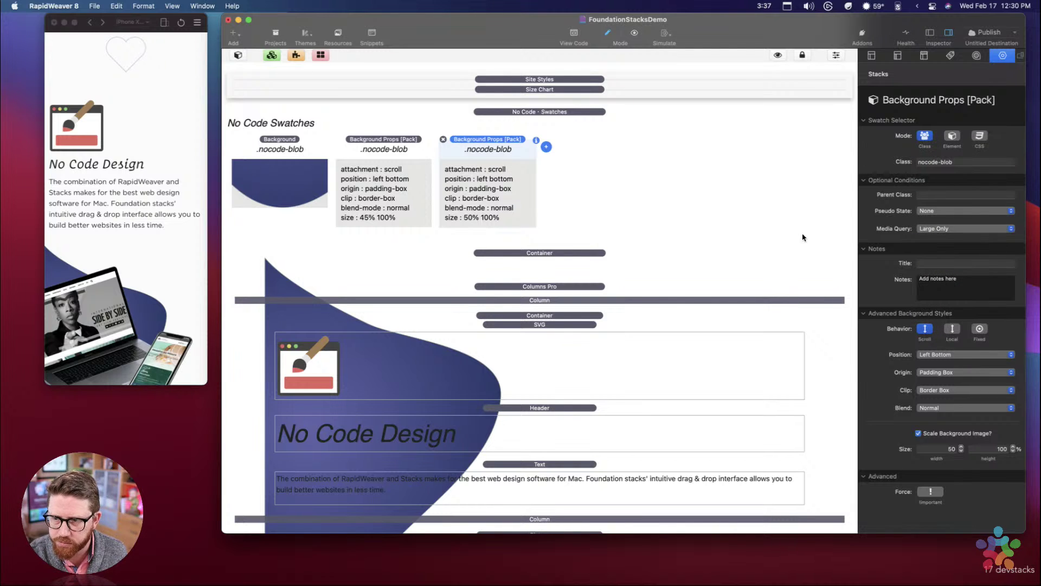
Step: Compare the No Code Design blob's width in the laptop and tablet previews
{"action": "key", "text": "ctrl+Right"}
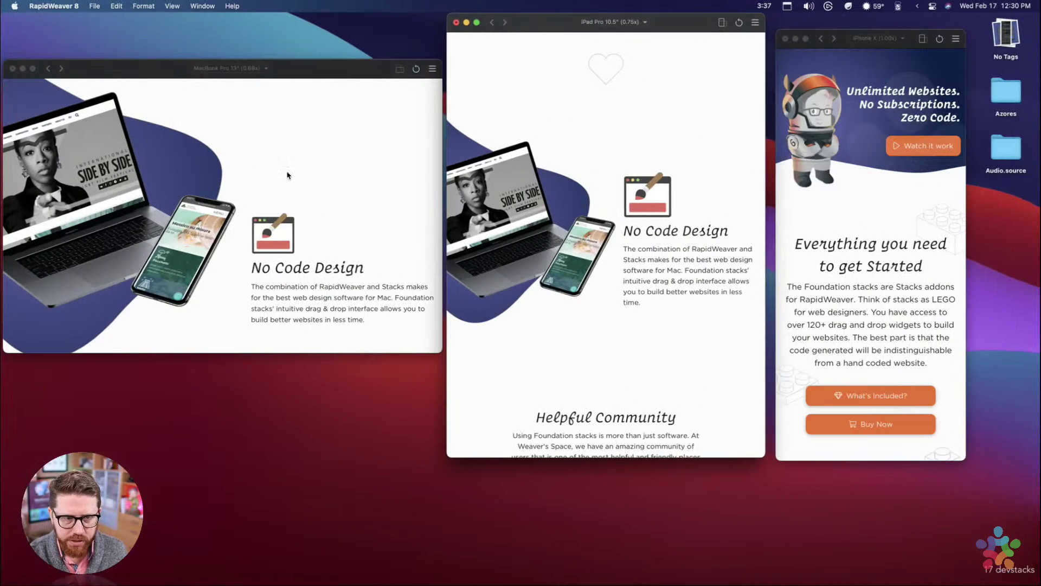
{"action": "scroll", "coordinate": [385, 201], "scroll_direction": "down", "scroll_amount": 3}
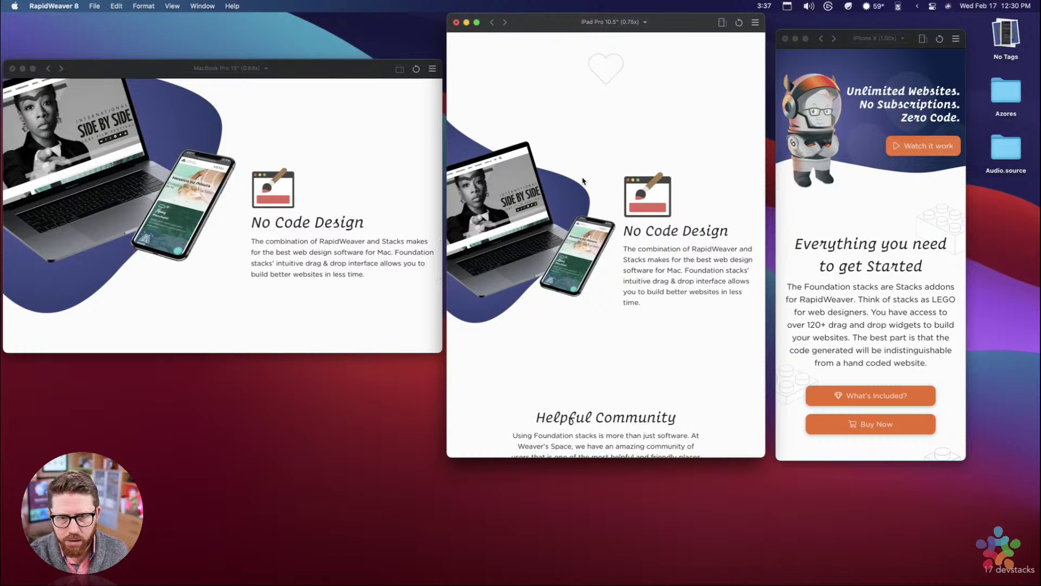
{"action": "scroll", "coordinate": [583, 184], "scroll_direction": "down", "scroll_amount": 1}
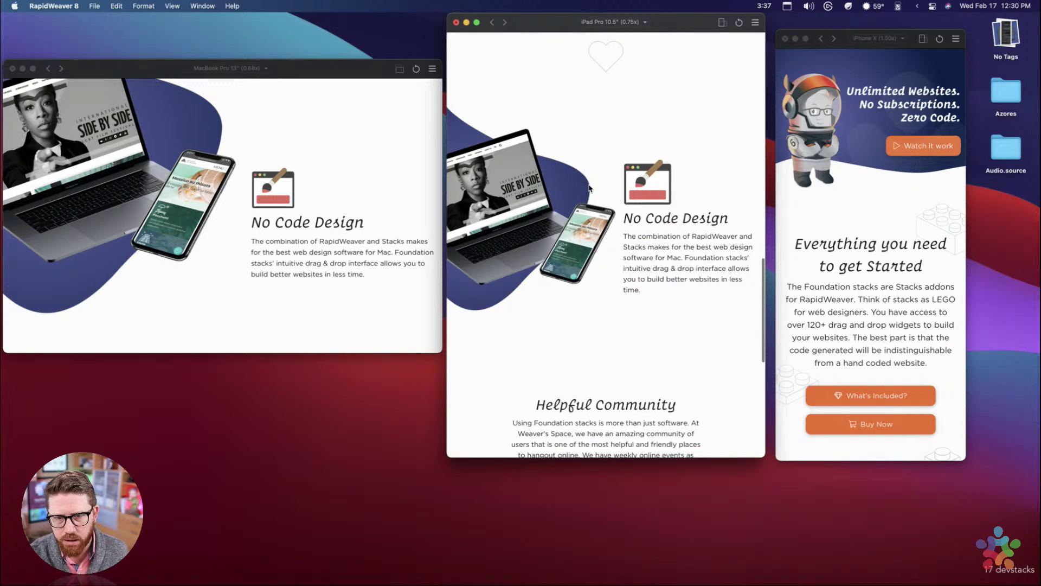
{"action": "scroll", "coordinate": [156, 165], "scroll_direction": "up", "scroll_amount": 5}
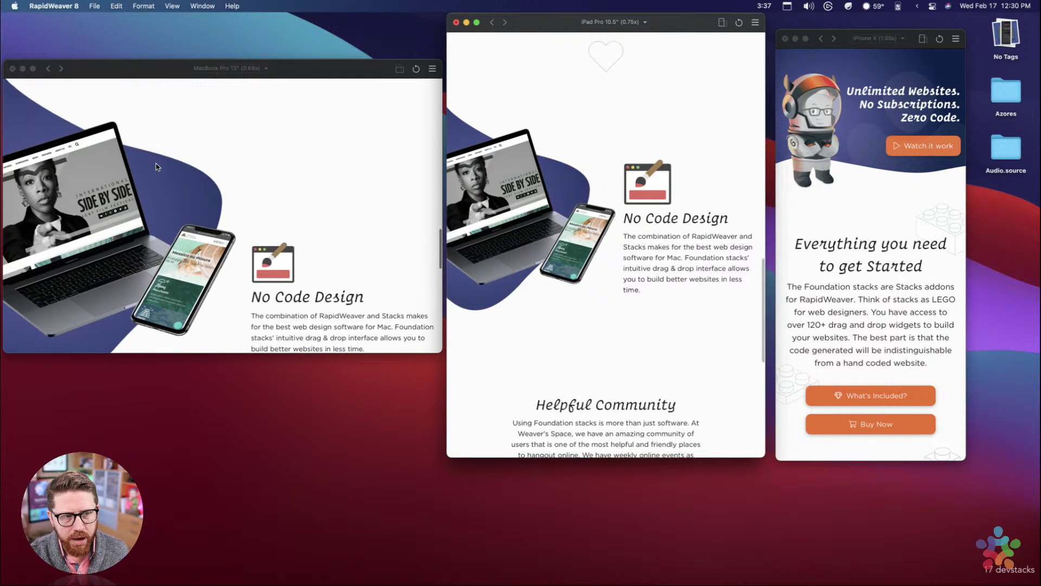
{"action": "scroll", "coordinate": [240, 226], "scroll_direction": "down", "scroll_amount": 4}
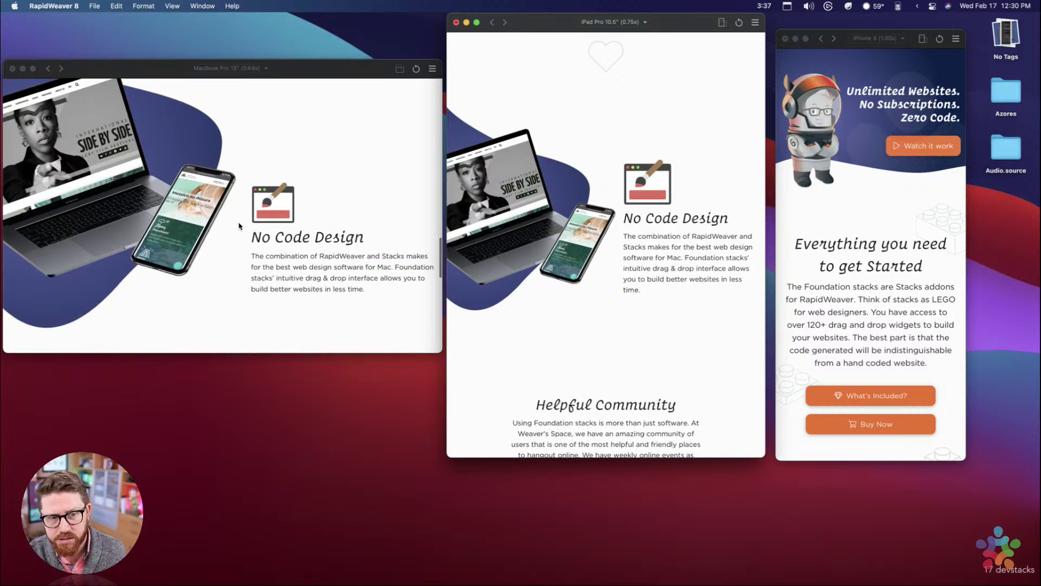
{"action": "scroll", "coordinate": [228, 201], "scroll_direction": "up", "scroll_amount": 2}
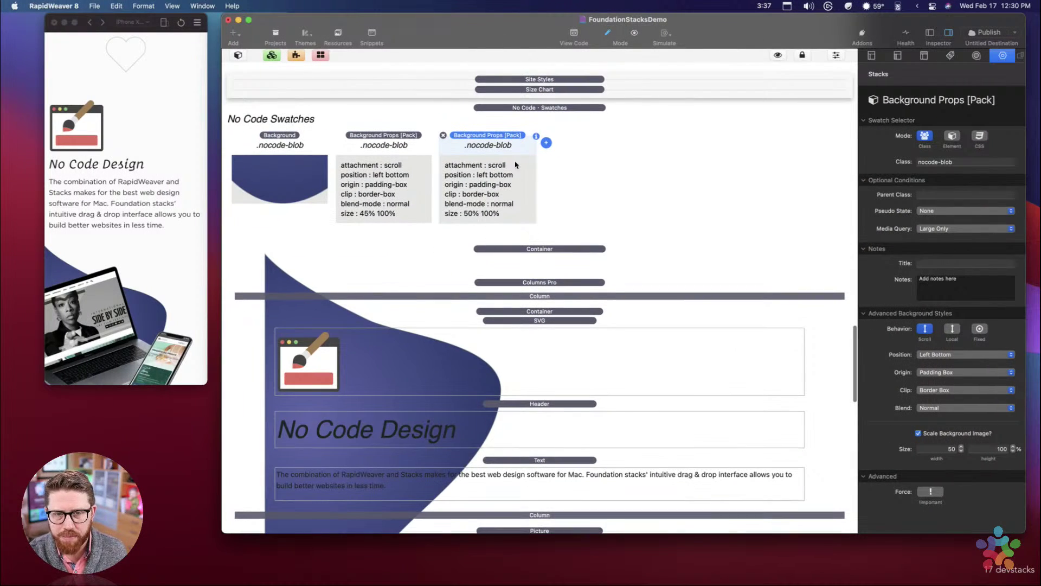
Step: Review the settings of the three nocode-blob swatches, from the base Background to the Large Only Background Props
{"action": "left_click", "coordinate": [949, 450]}
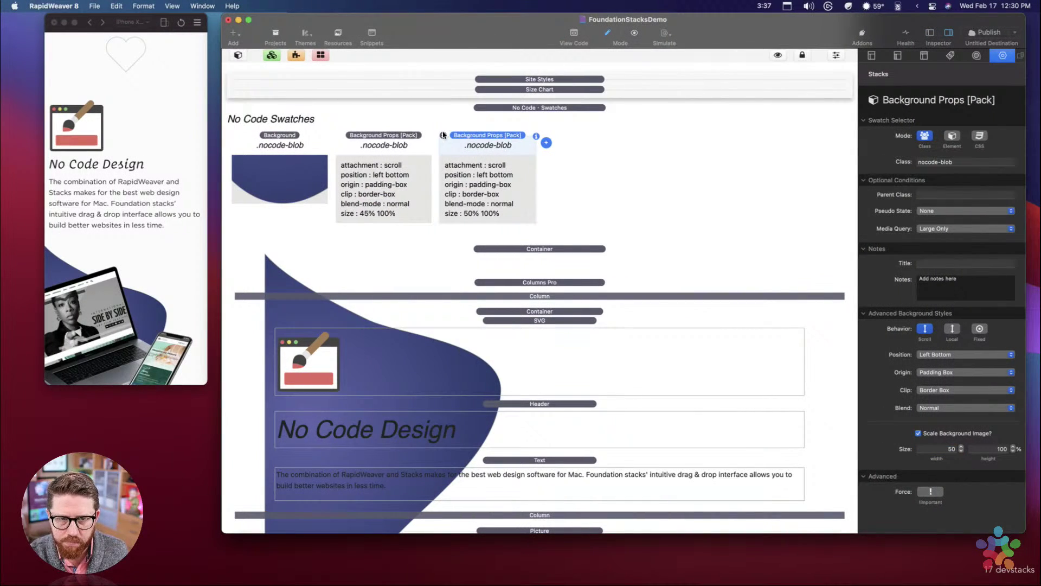
{"action": "left_click", "coordinate": [324, 144]}
{"action": "left_click", "coordinate": [425, 145]}
{"action": "left_click", "coordinate": [512, 148]}
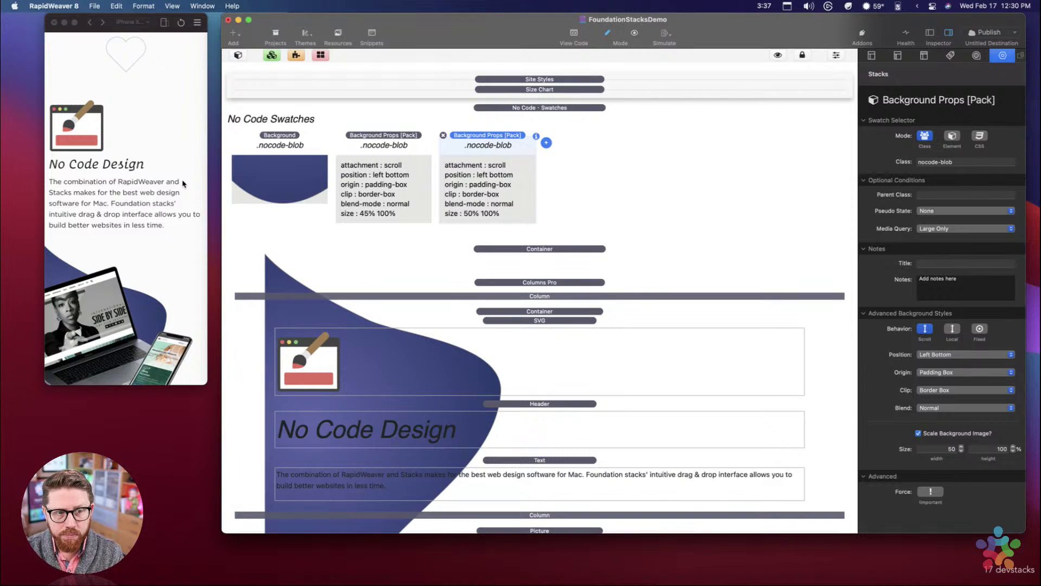
Step: Delete the Large Only duplicate of the Background Props swatch and reselect the Medium + Large original
{"action": "left_click", "coordinate": [375, 177]}
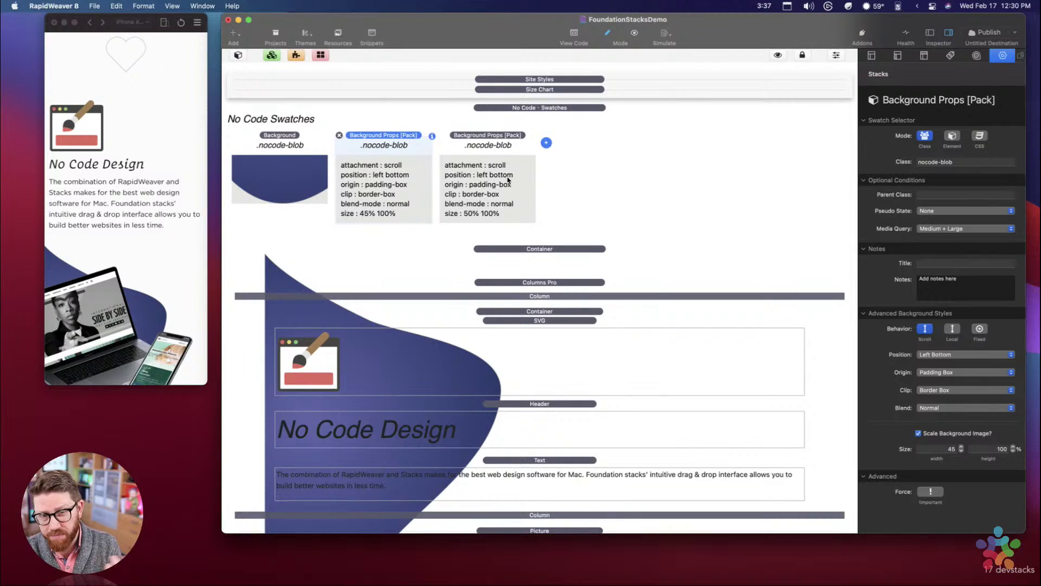
{"action": "left_click", "coordinate": [508, 180]}
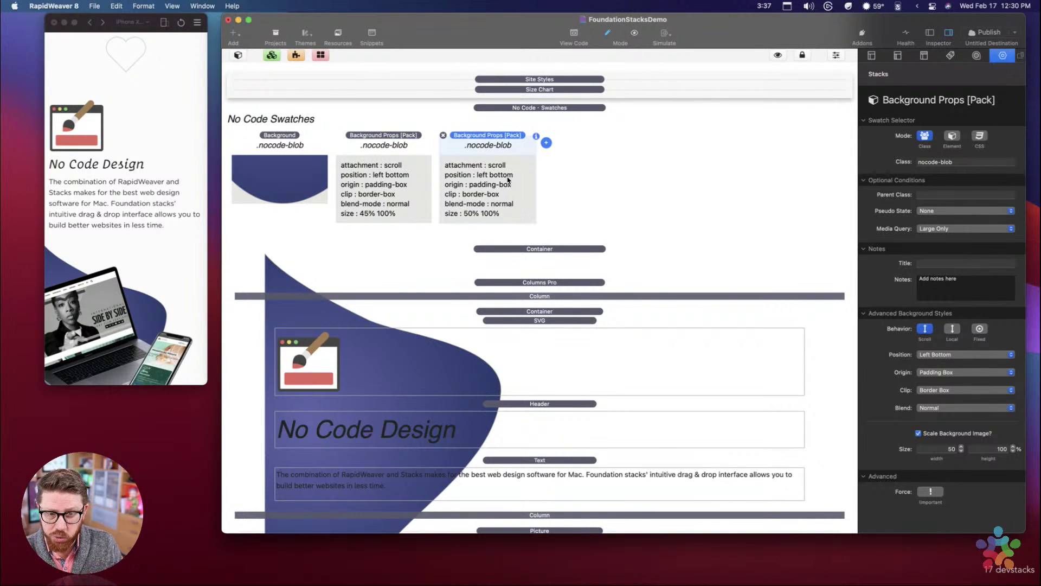
{"action": "left_click", "coordinate": [443, 135]}
{"action": "left_click", "coordinate": [389, 137]}
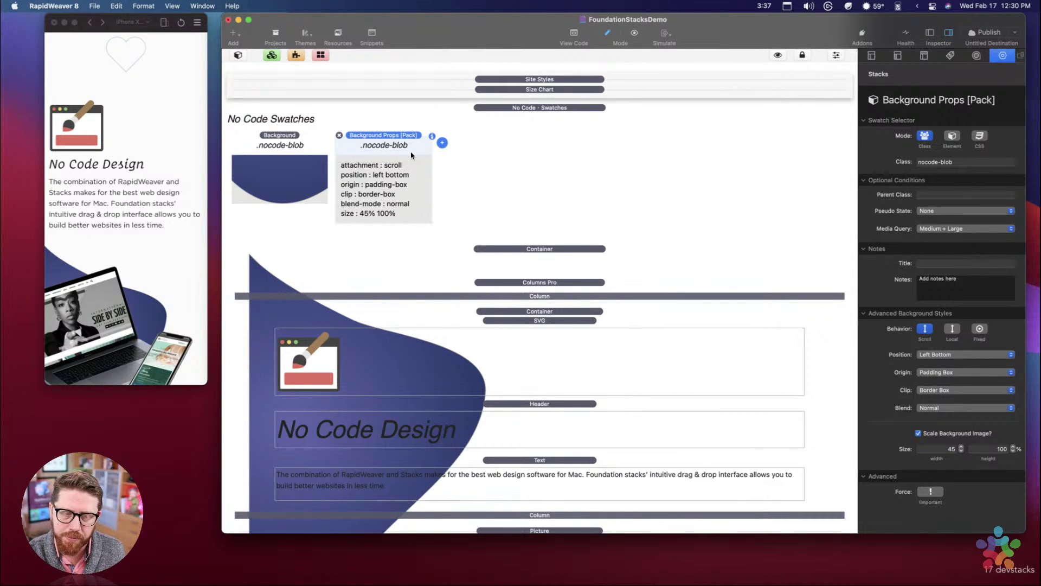
Step: Compare the No Code Design section's blob background across the phone, laptop and tablet previews
{"action": "left_click", "coordinate": [489, 146]}
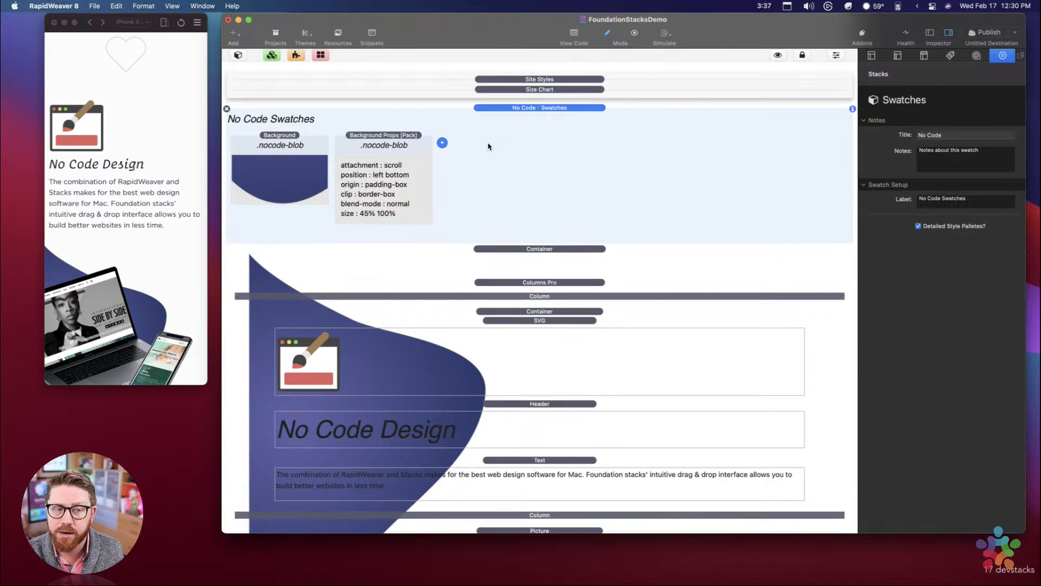
{"action": "left_click", "coordinate": [130, 127]}
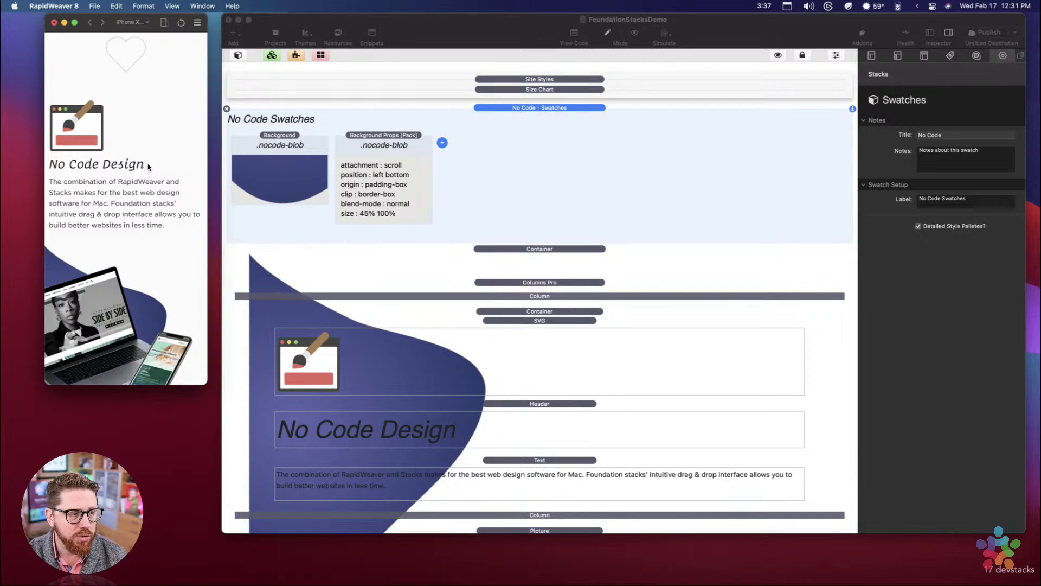
{"action": "key", "text": "ctrl+Right"}
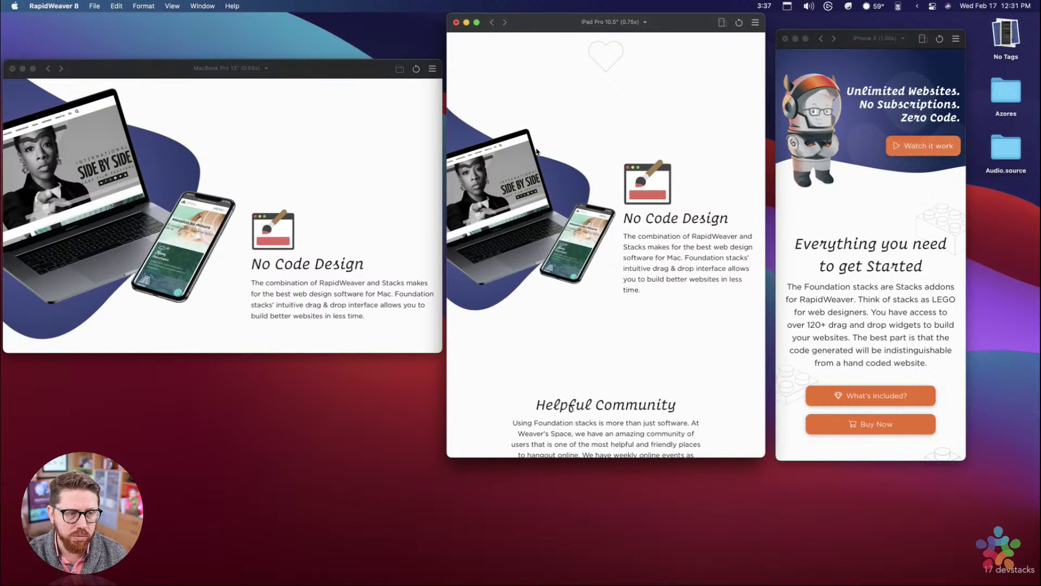
{"action": "key", "text": "ctrl+Left"}
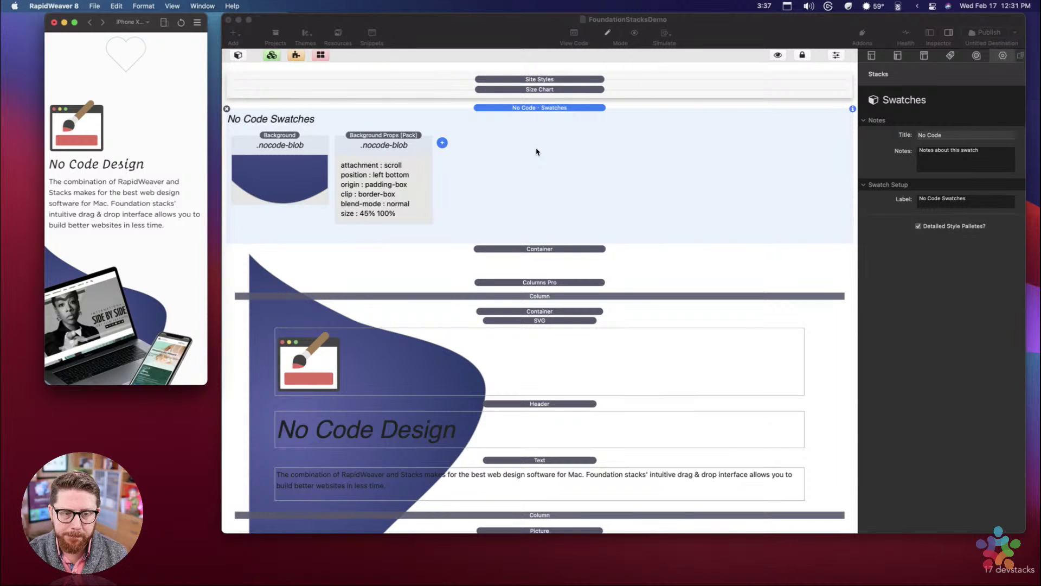
Step: Examine the Helpful Community and Save Money sections in the phone preview, checking how the blob sits behind the Save Money text
{"action": "scroll", "coordinate": [96, 222], "scroll_direction": "down", "scroll_amount": 10}
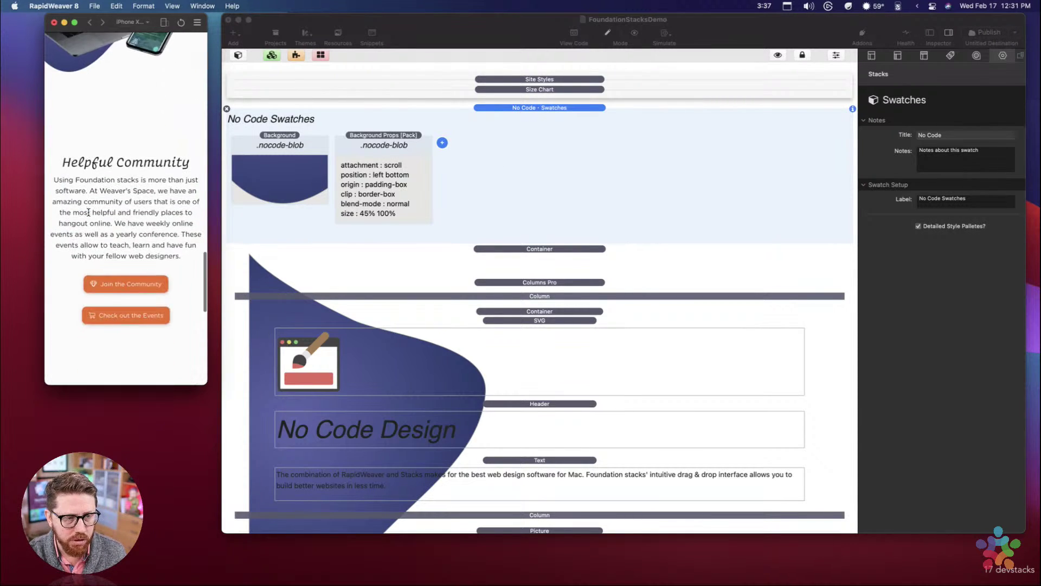
{"action": "scroll", "coordinate": [89, 213], "scroll_direction": "down", "scroll_amount": 5}
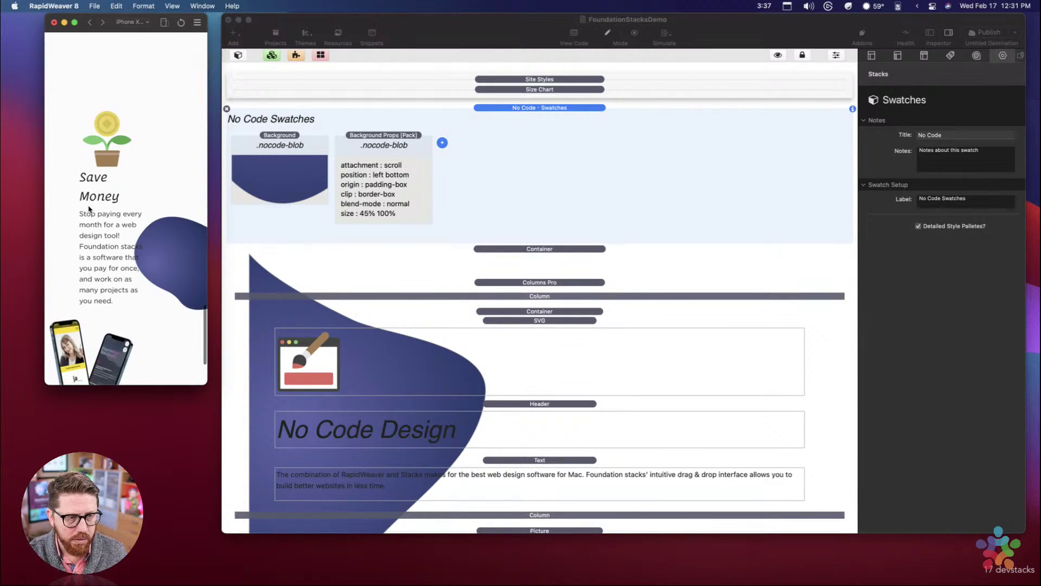
{"action": "scroll", "coordinate": [89, 210], "scroll_direction": "up", "scroll_amount": 3}
{"action": "scroll", "coordinate": [90, 211], "scroll_direction": "up", "scroll_amount": 3}
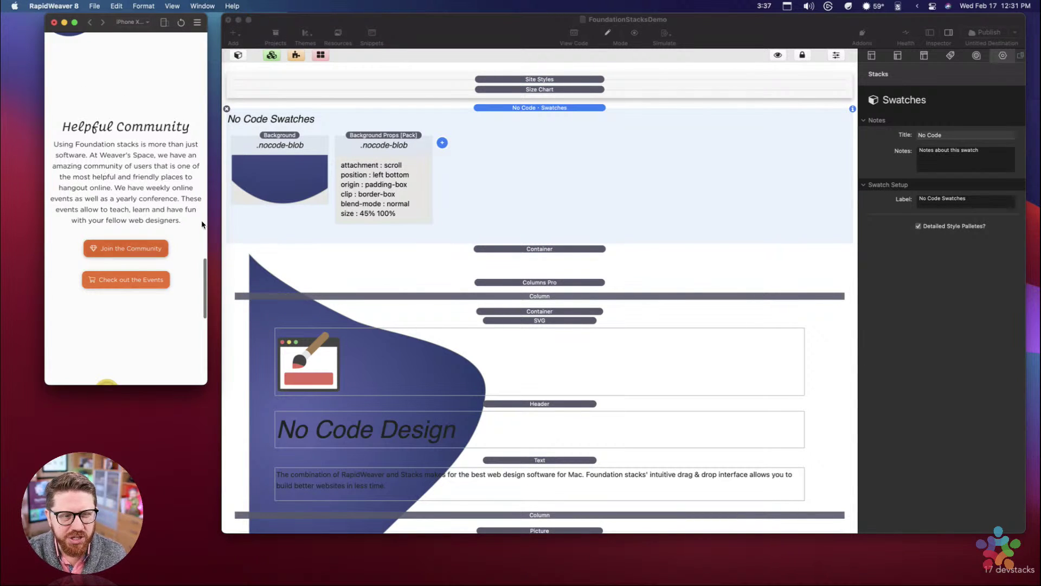
{"action": "scroll", "coordinate": [149, 140], "scroll_direction": "up", "scroll_amount": 4}
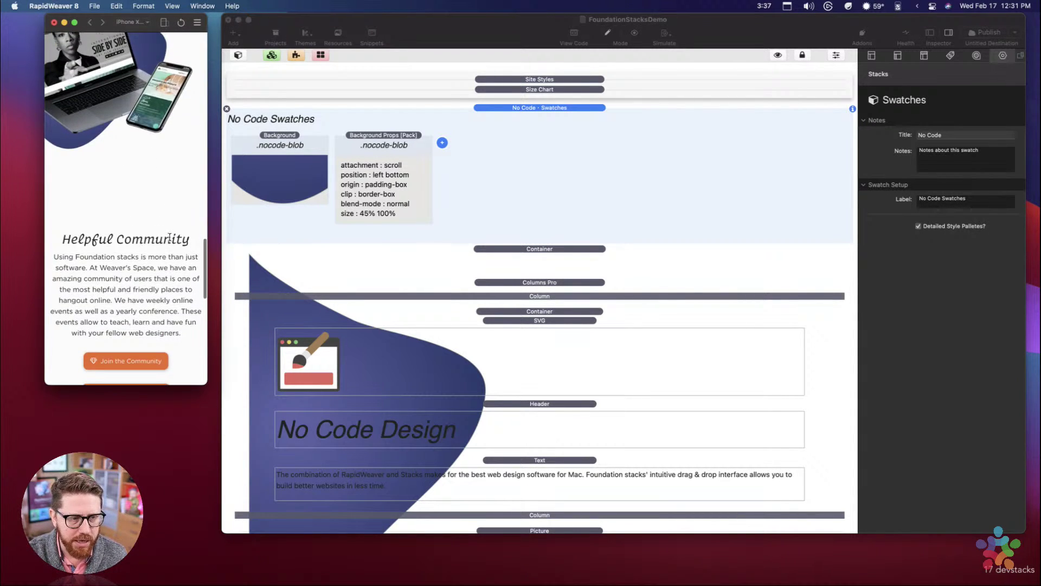
{"action": "scroll", "coordinate": [163, 228], "scroll_direction": "down", "scroll_amount": 8}
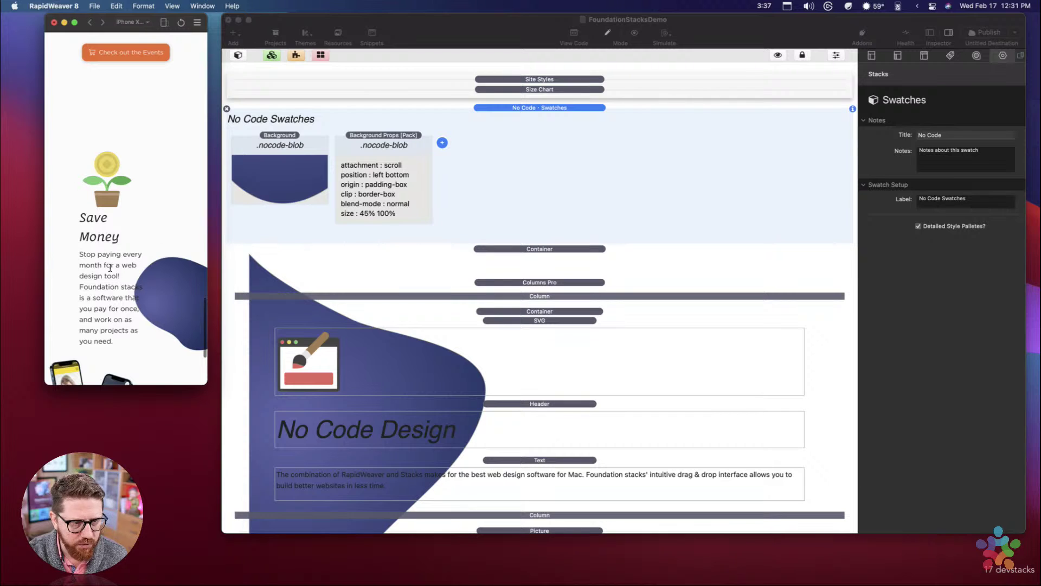
{"action": "scroll", "coordinate": [476, 344], "scroll_direction": "down", "scroll_amount": 7}
Step: Copy the No Code Swatches stack and paste it between the Helpful Community and Save Money containers
{"action": "scroll", "coordinate": [475, 342], "scroll_direction": "up", "scroll_amount": 9}
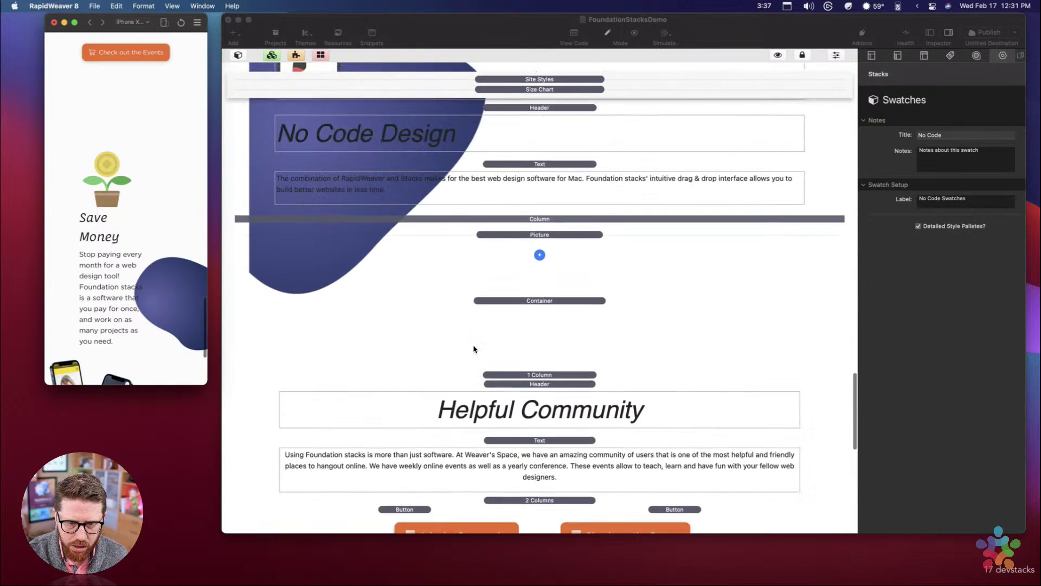
{"action": "left_click", "coordinate": [532, 200]}
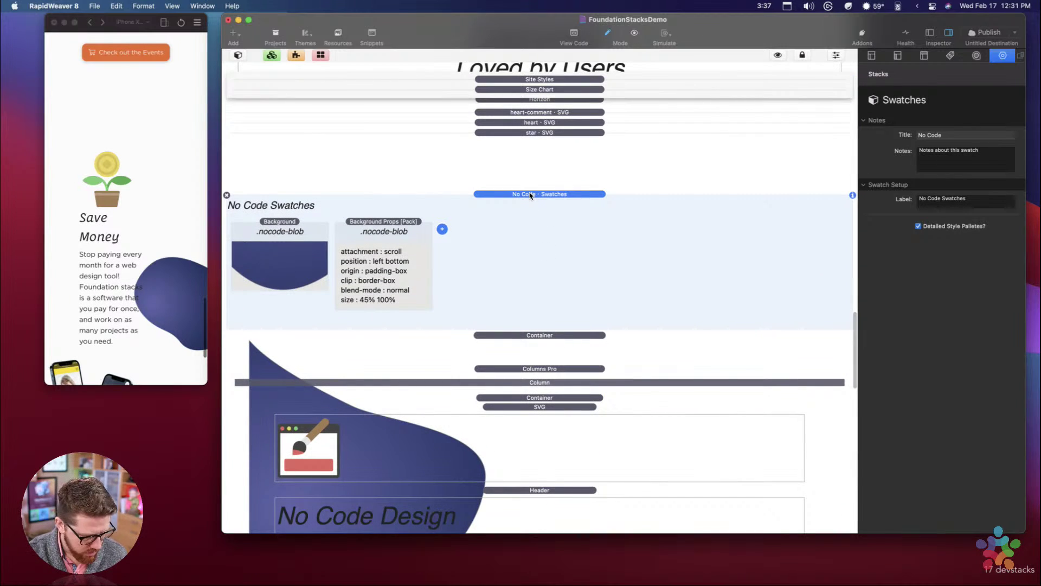
{"action": "scroll", "coordinate": [524, 241], "scroll_direction": "down", "scroll_amount": 8}
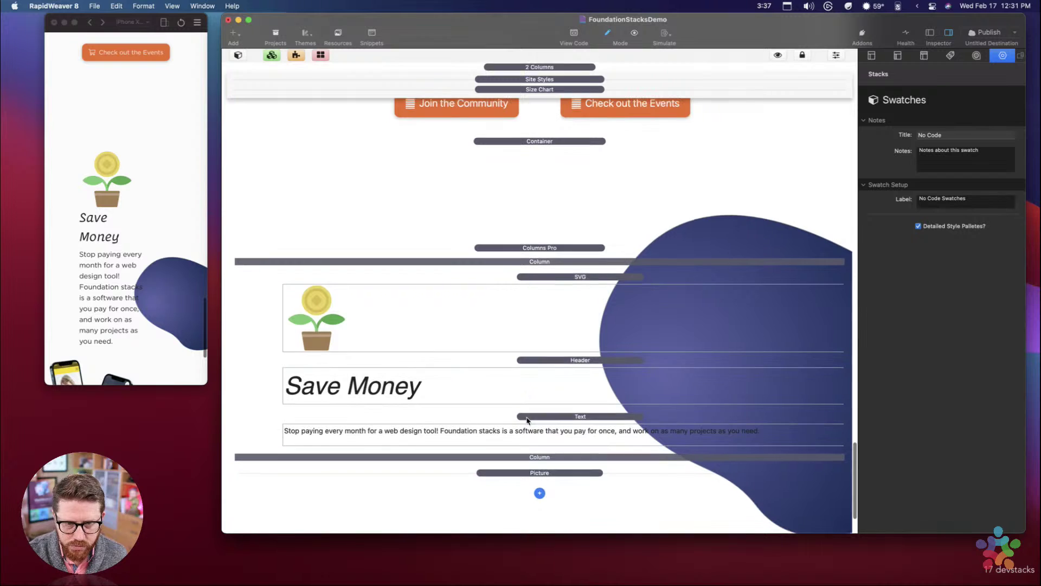
{"action": "scroll", "coordinate": [537, 228], "scroll_direction": "up", "scroll_amount": 2}
{"action": "left_click", "coordinate": [538, 142]}
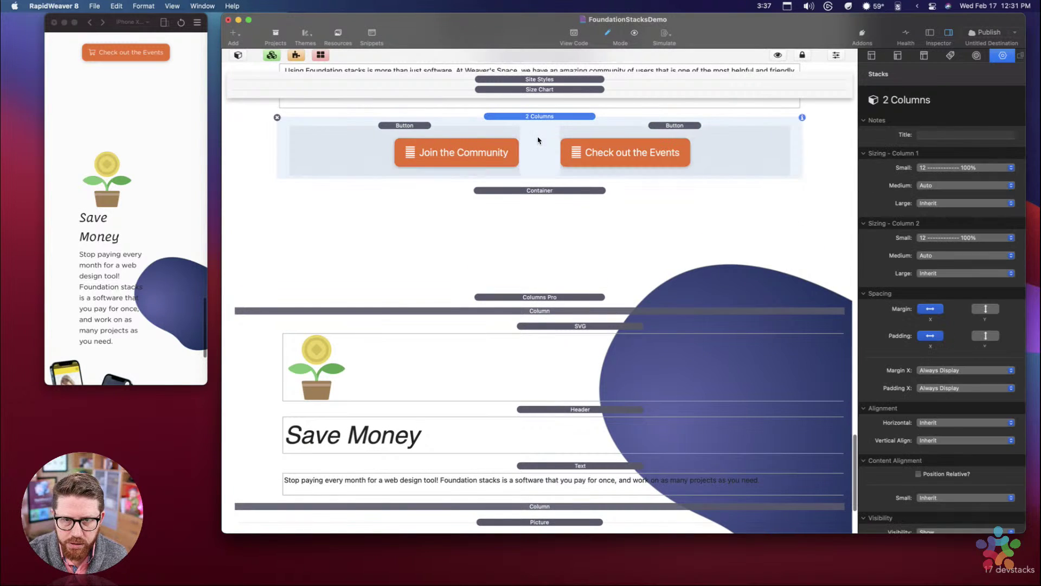
{"action": "left_click", "coordinate": [252, 162]}
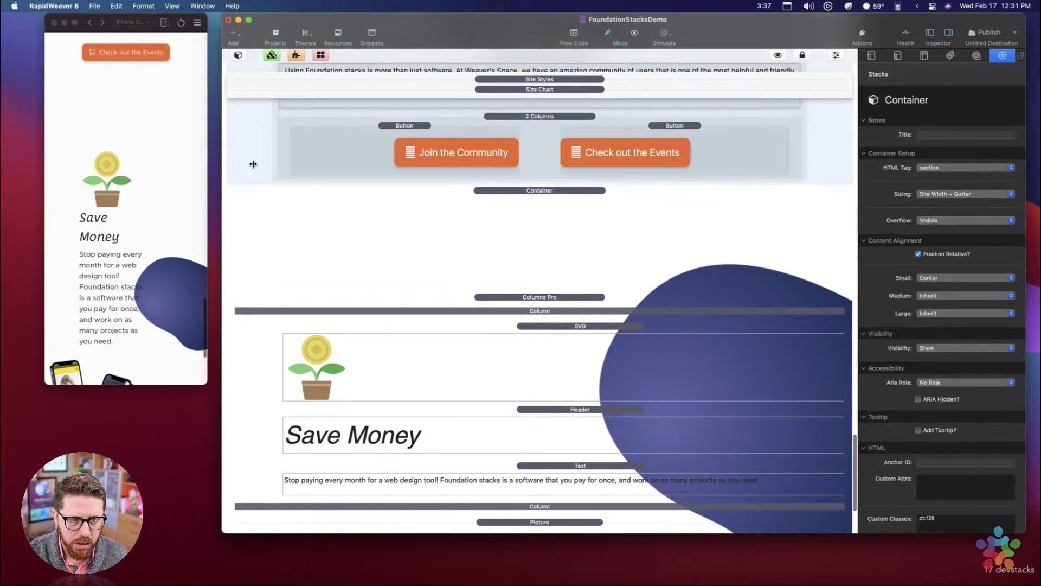
{"action": "left_click", "coordinate": [425, 221]}
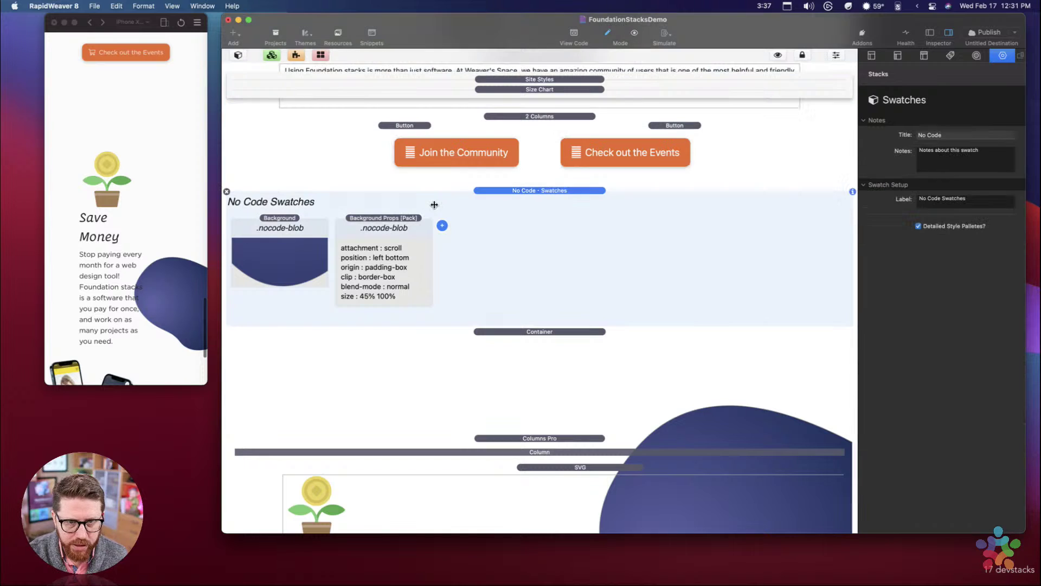
{"action": "scroll", "coordinate": [587, 372], "scroll_direction": "down", "scroll_amount": 5}
{"action": "scroll", "coordinate": [555, 432], "scroll_direction": "up", "scroll_amount": 5}
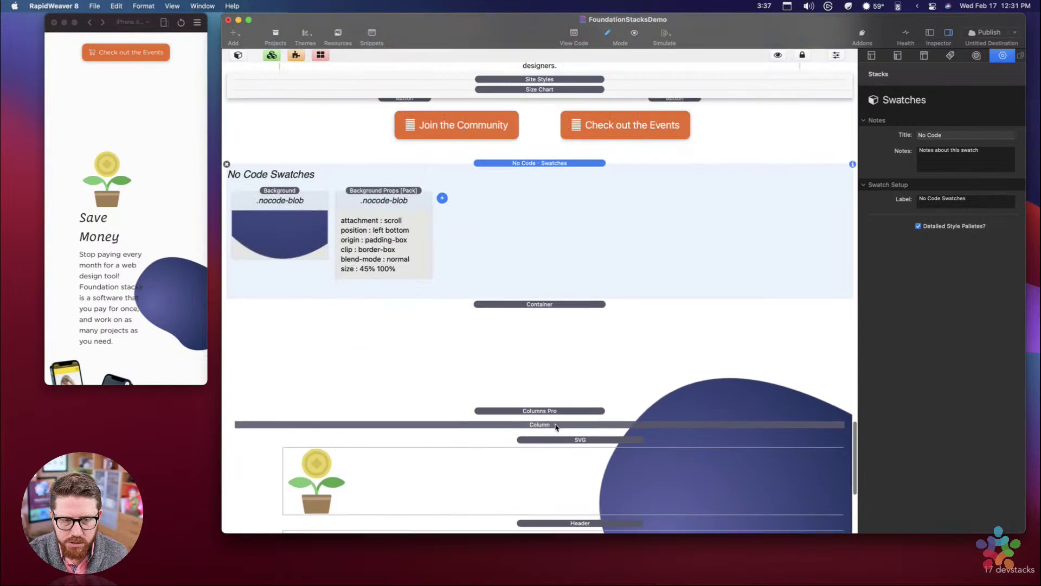
Step: Retitle the copied swatches stack "Save Money" and change its label to "Save Money Swatches"
{"action": "left_click", "coordinate": [941, 136]}
{"action": "triple_click", "coordinate": [941, 136]}
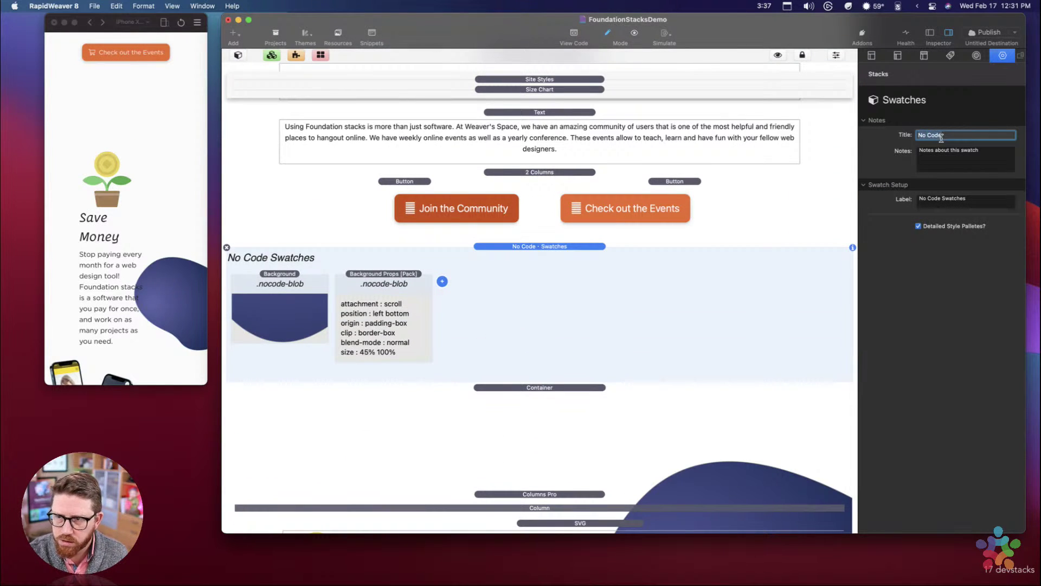
{"action": "type", "text": "S"}
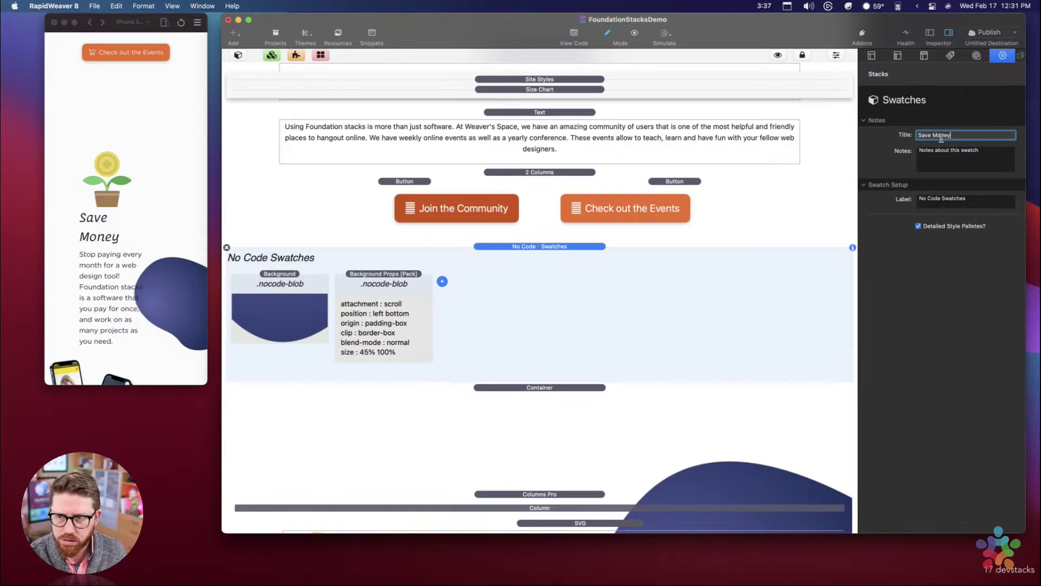
{"action": "type", "text": "ave Money"}
{"action": "key", "text": "Return"}
{"action": "left_click_drag", "start_coordinate": [941, 199], "coordinate": [919, 199]}
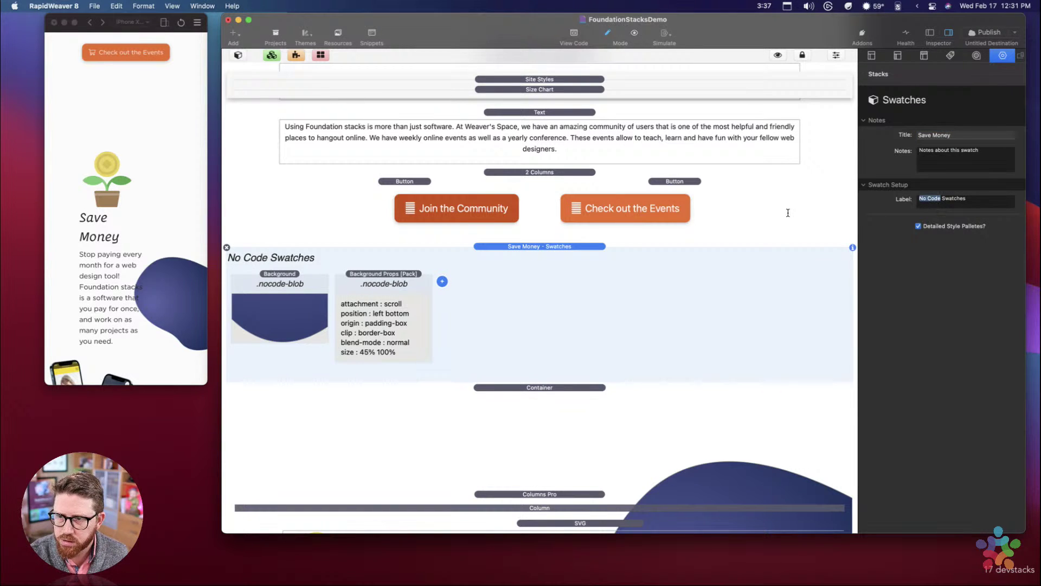
{"action": "type", "text": "Save Mon"}
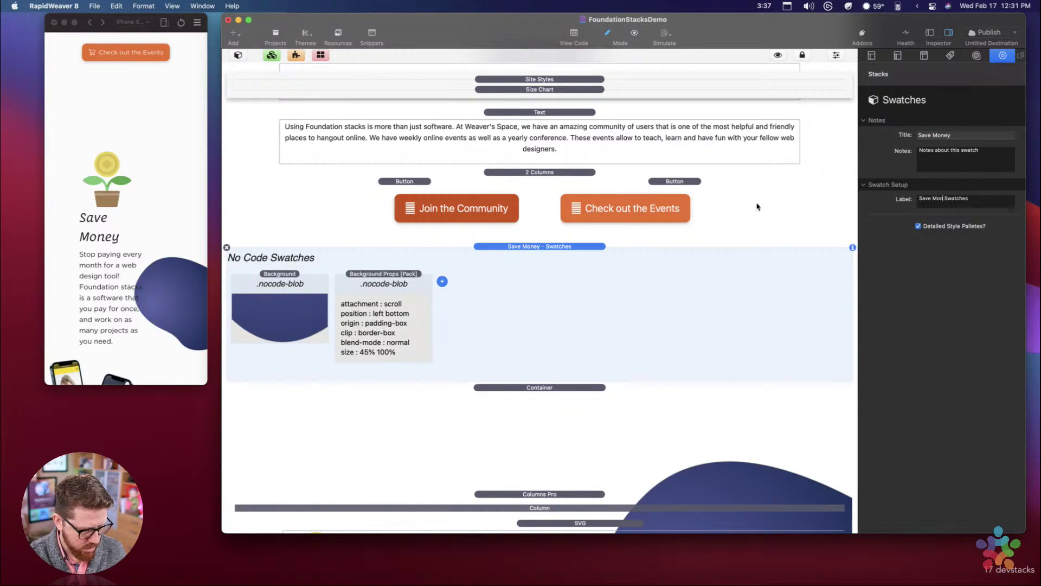
{"action": "type", "text": "ey"}
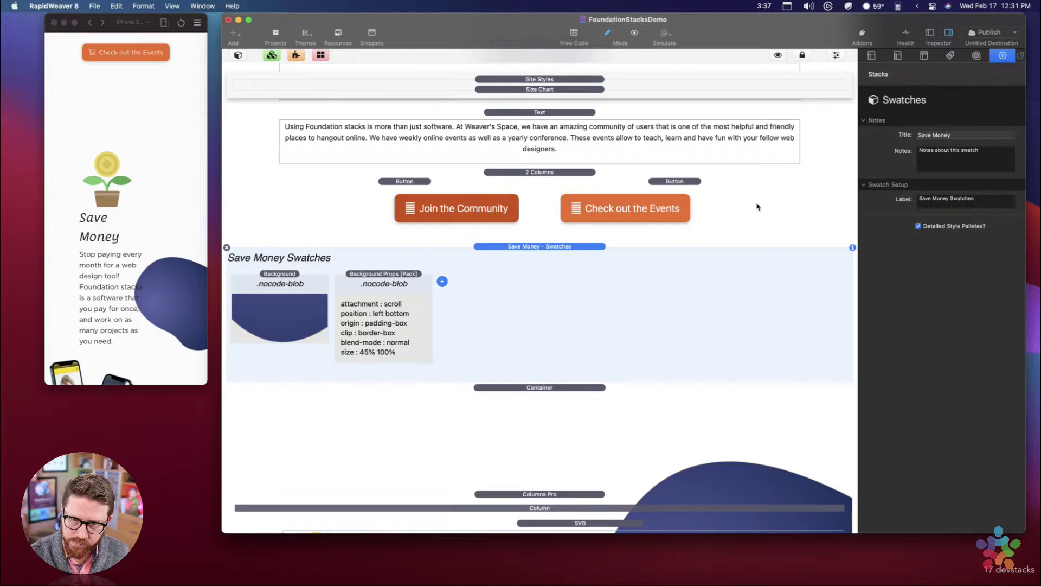
{"action": "triple_click", "coordinate": [960, 140]}
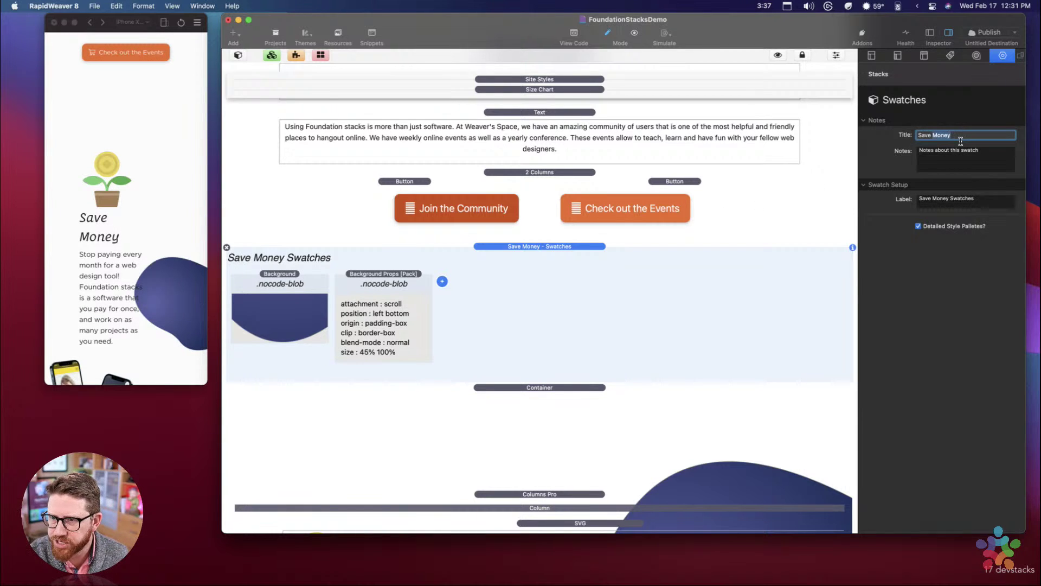
{"action": "left_click", "coordinate": [524, 247]}
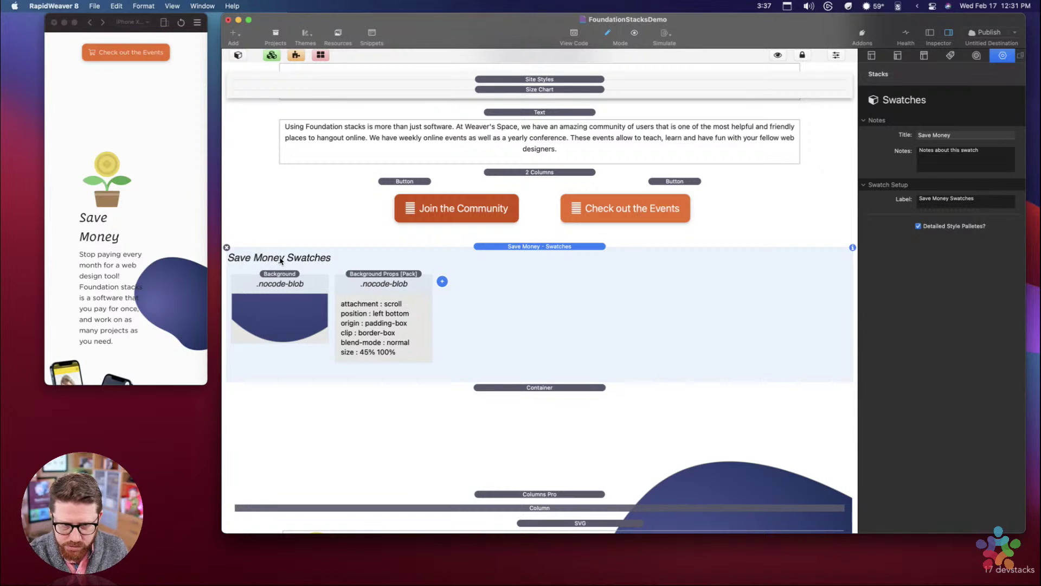
Step: Move the .cost-blob Background swatch from the General group of Site Styles to the front of Save Money Swatches, then collapse Site Styles
{"action": "left_click", "coordinate": [535, 81]}
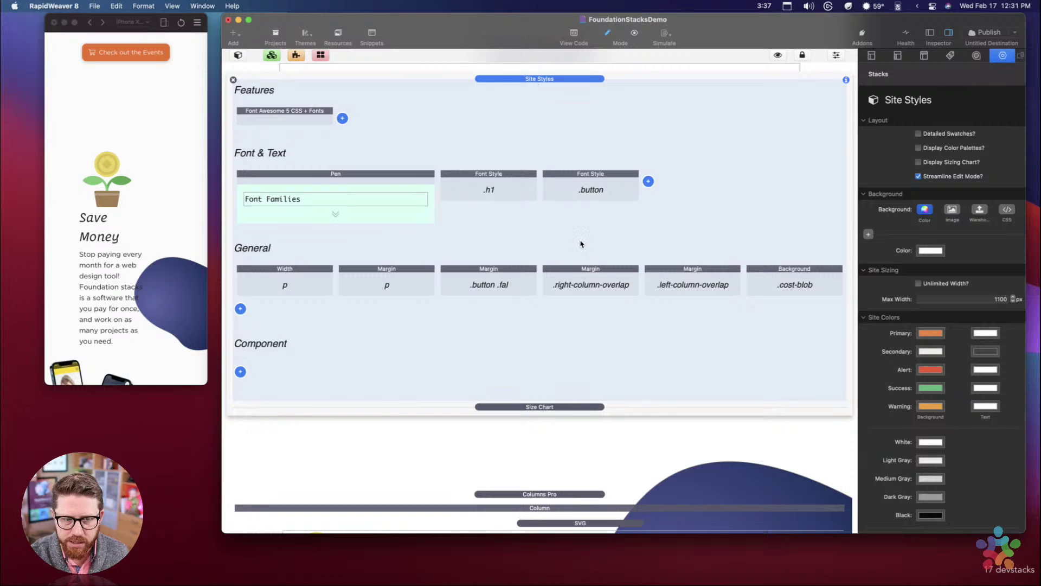
{"action": "scroll", "coordinate": [582, 244], "scroll_direction": "down", "scroll_amount": 2}
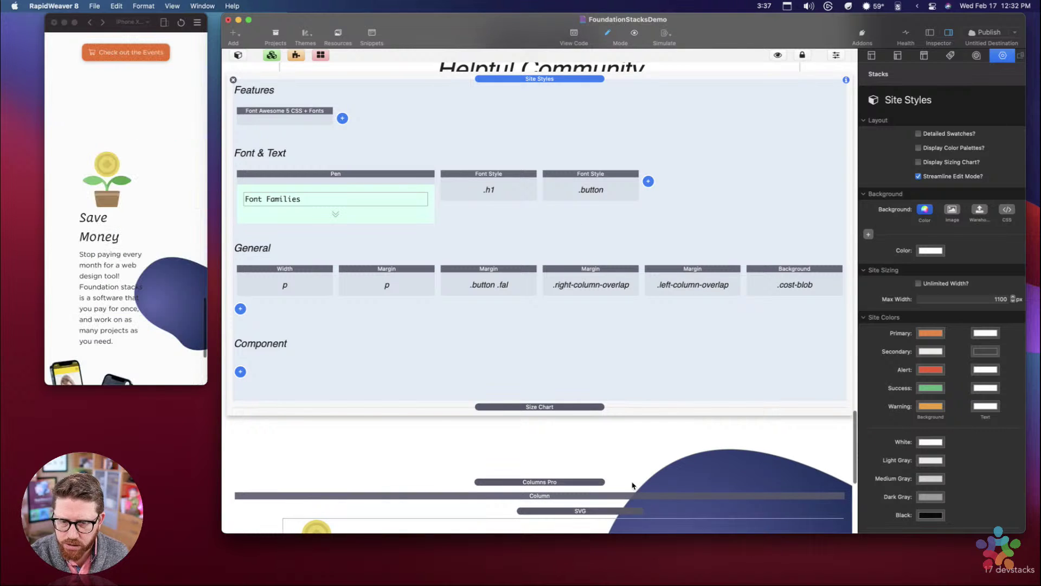
{"action": "scroll", "coordinate": [633, 484], "scroll_direction": "up", "scroll_amount": 3}
{"action": "left_click", "coordinate": [791, 274]}
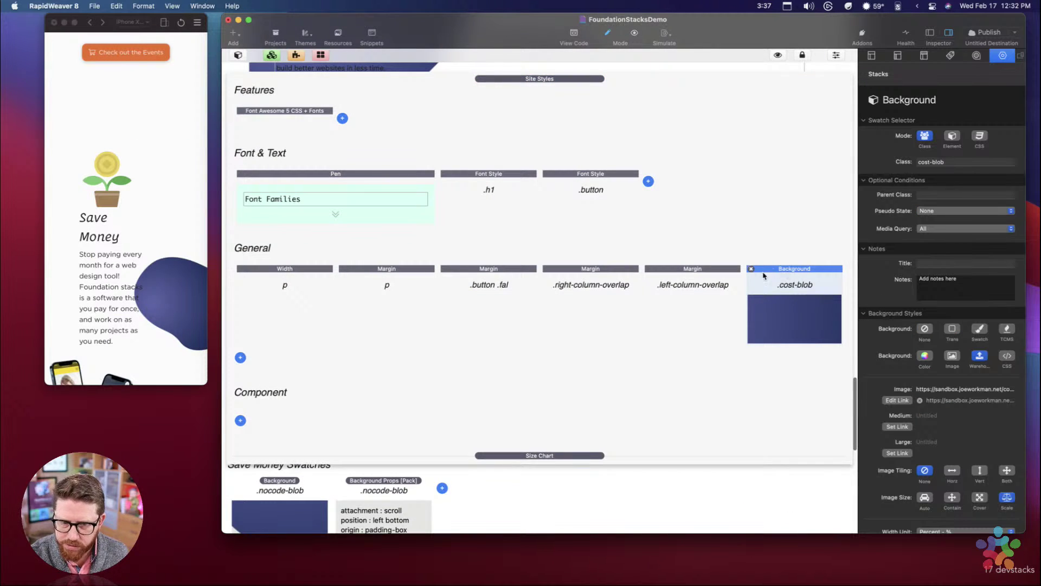
{"action": "left_click_drag", "start_coordinate": [764, 275], "coordinate": [307, 485]}
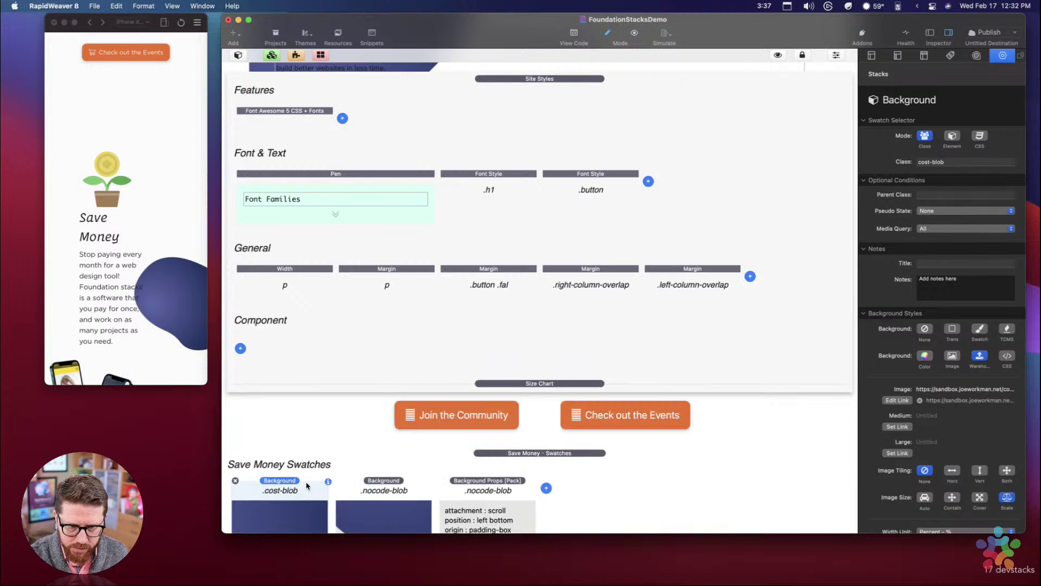
{"action": "left_click", "coordinate": [374, 484]}
{"action": "left_click", "coordinate": [470, 481], "text": "shift"}
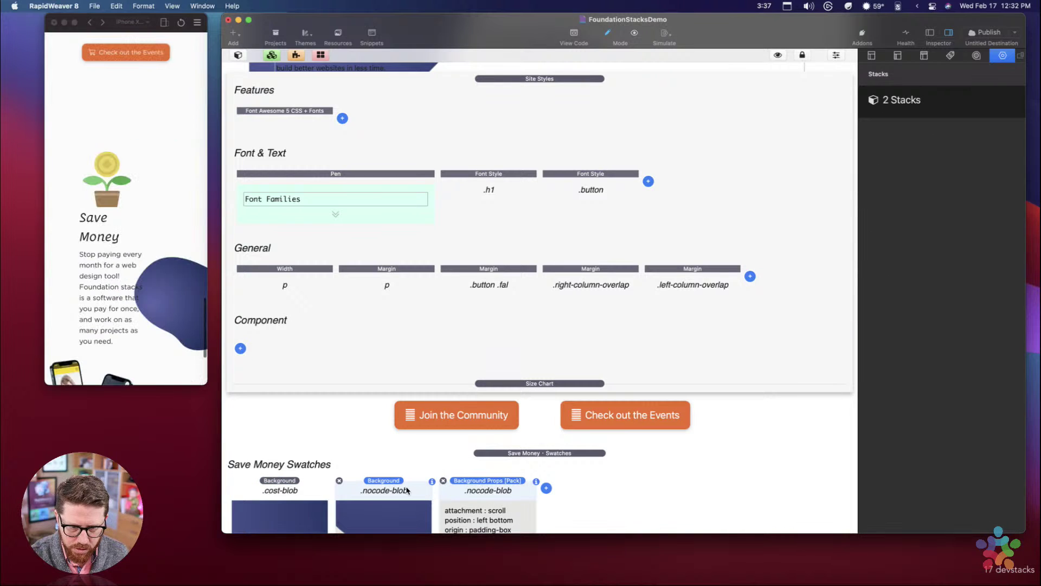
{"action": "left_click", "coordinate": [543, 79]}
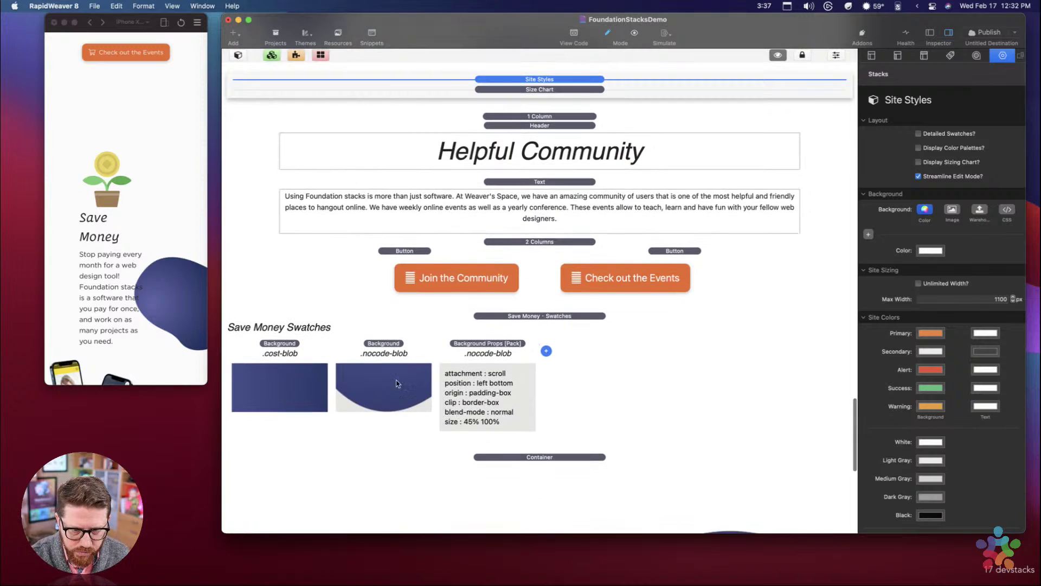
Step: Review the copied .nocode-blob Background swatch's size and position settings, then delete it from Save Money Swatches
{"action": "left_click", "coordinate": [393, 351]}
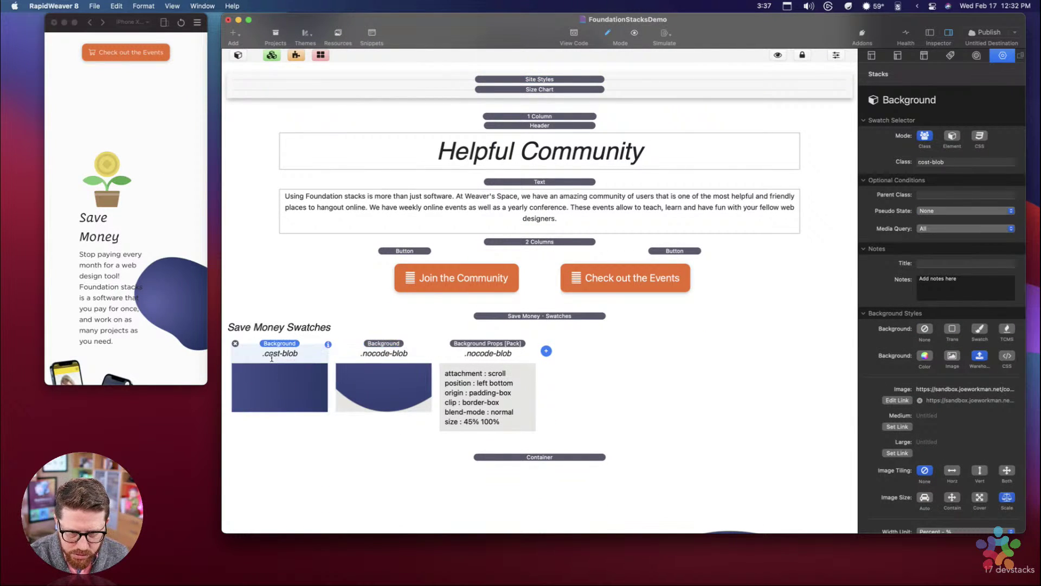
{"action": "scroll", "coordinate": [960, 446], "scroll_direction": "down", "scroll_amount": 5}
{"action": "scroll", "coordinate": [960, 445], "scroll_direction": "down", "scroll_amount": 2}
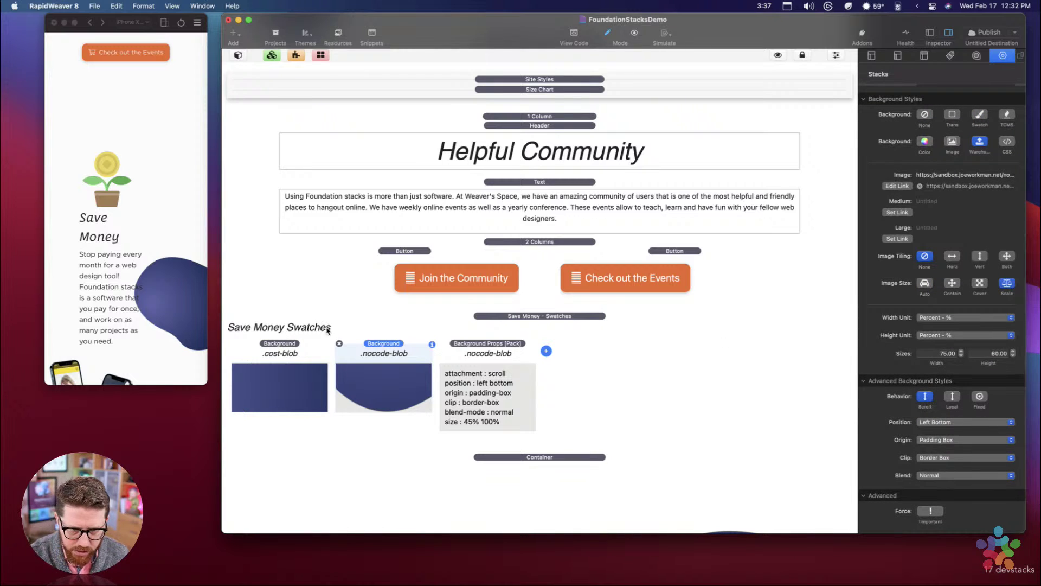
{"action": "left_click", "coordinate": [339, 343]}
Step: Set the .cost-blob Background swatch's scaled image size to 75% width and 60% height
{"action": "left_click", "coordinate": [299, 356]}
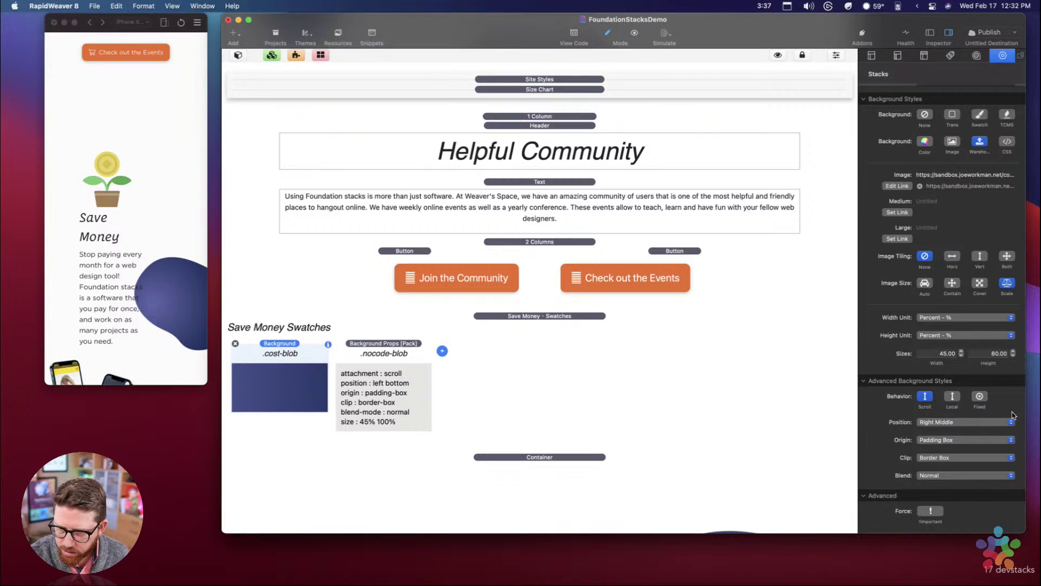
{"action": "left_click", "coordinate": [939, 357]}
{"action": "type", "text": "75"}
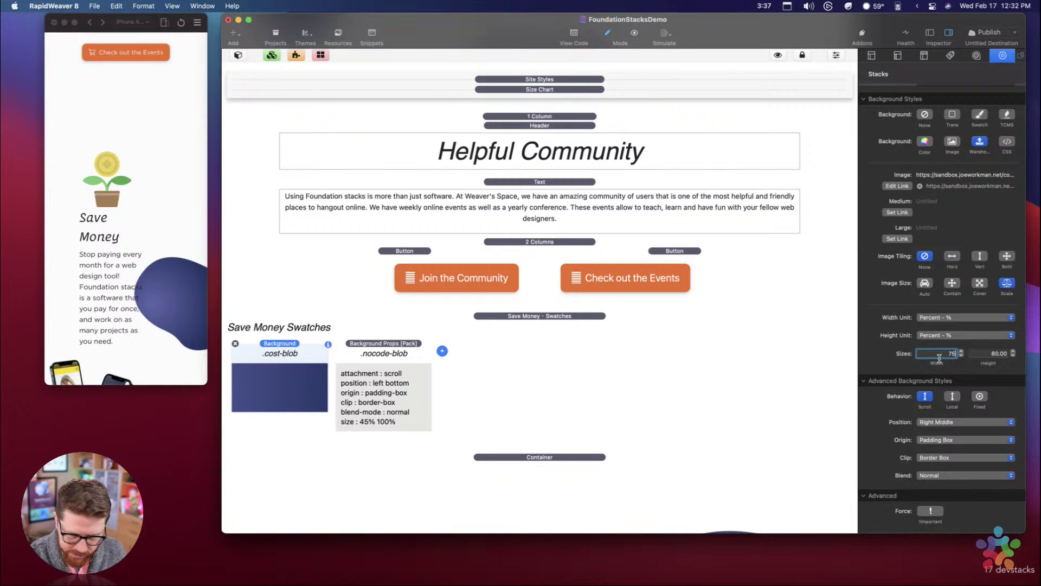
{"action": "key", "text": "Tab"}
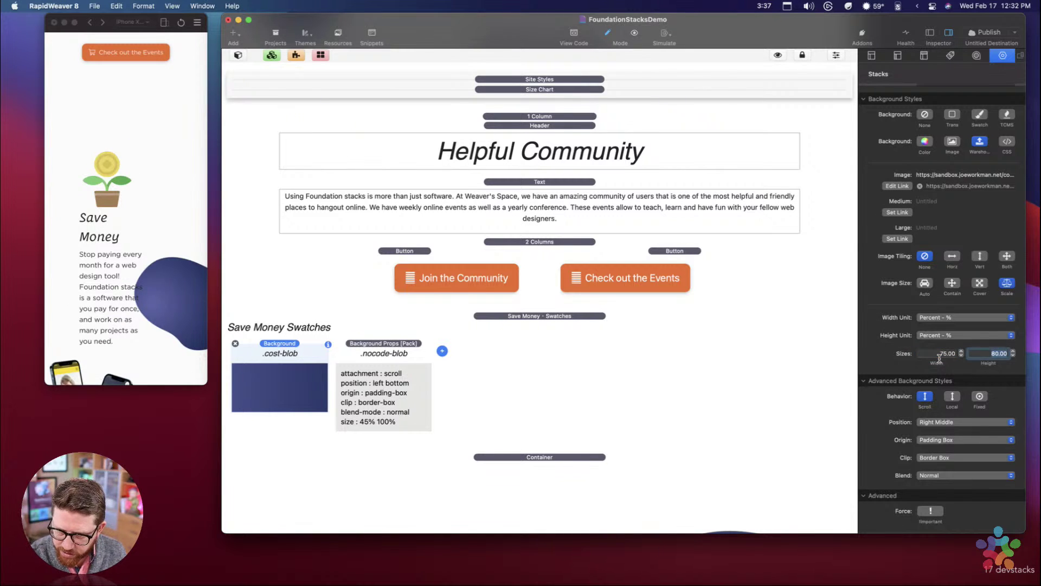
{"action": "left_click", "coordinate": [980, 356]}
{"action": "type", "text": "630"}
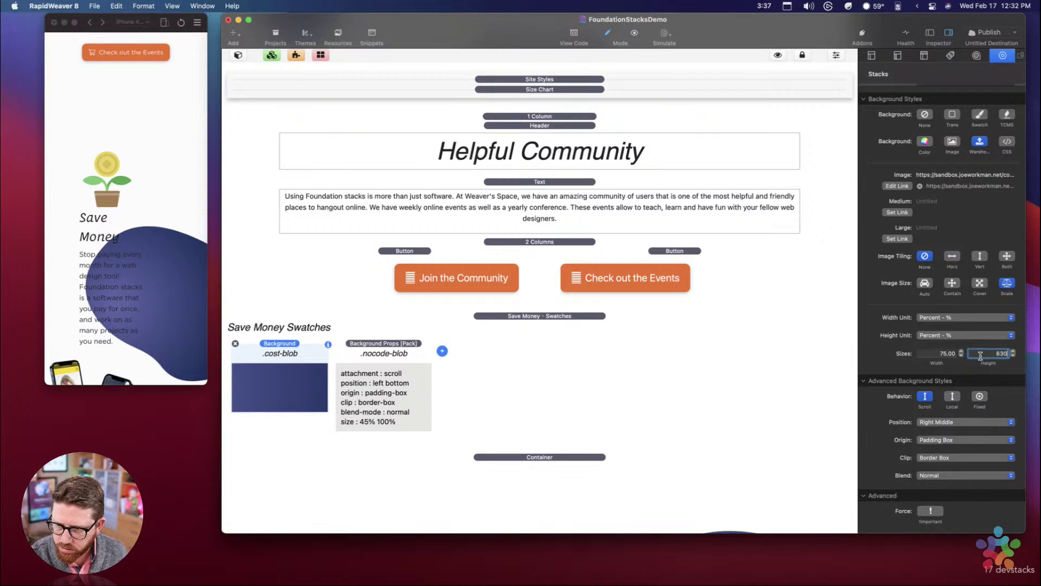
{"action": "key", "text": "Return"}
{"action": "left_click", "coordinate": [991, 354]}
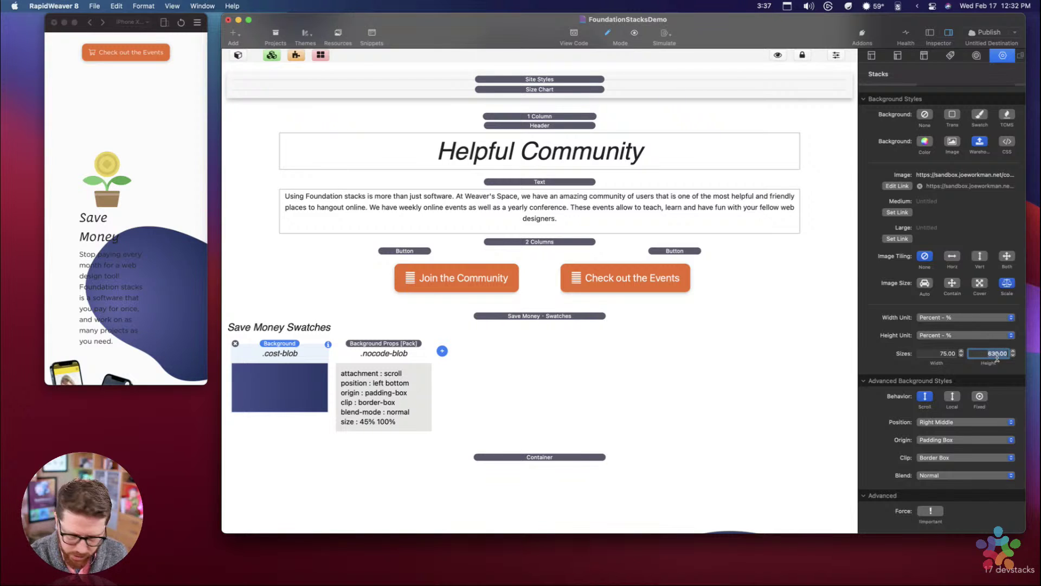
{"action": "type", "text": "6"}
{"action": "key", "text": "Return"}
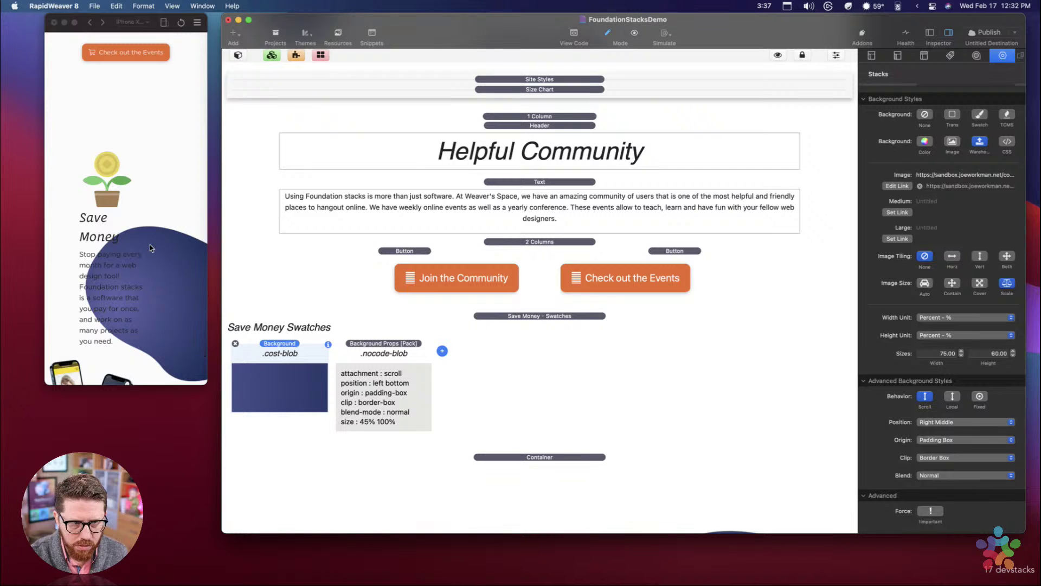
Step: Set the .cost-blob Background swatch's position to Right Bottom and check the Save Money section in the phone preview
{"action": "scroll", "coordinate": [150, 244], "scroll_direction": "down", "scroll_amount": 2}
{"action": "scroll", "coordinate": [508, 321], "scroll_direction": "down", "scroll_amount": 10}
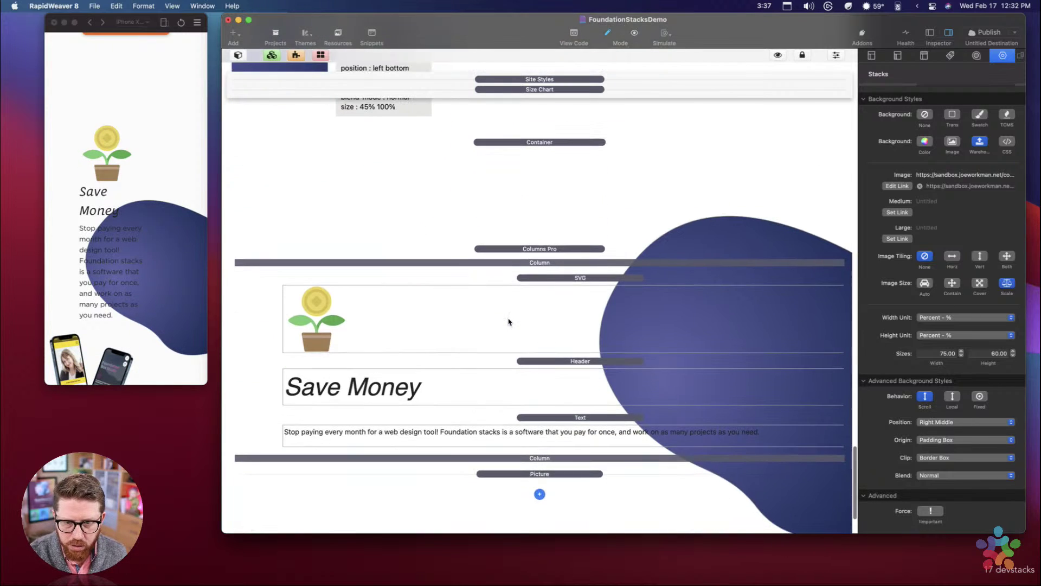
{"action": "left_click", "coordinate": [542, 263]}
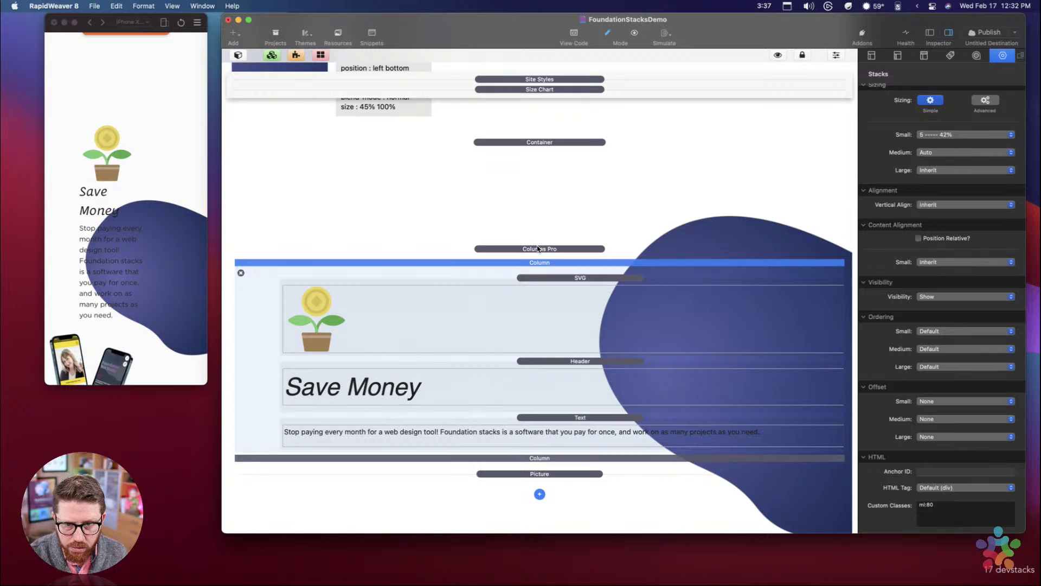
{"action": "scroll", "coordinate": [488, 216], "scroll_direction": "up", "scroll_amount": 8}
{"action": "left_click", "coordinate": [395, 245]}
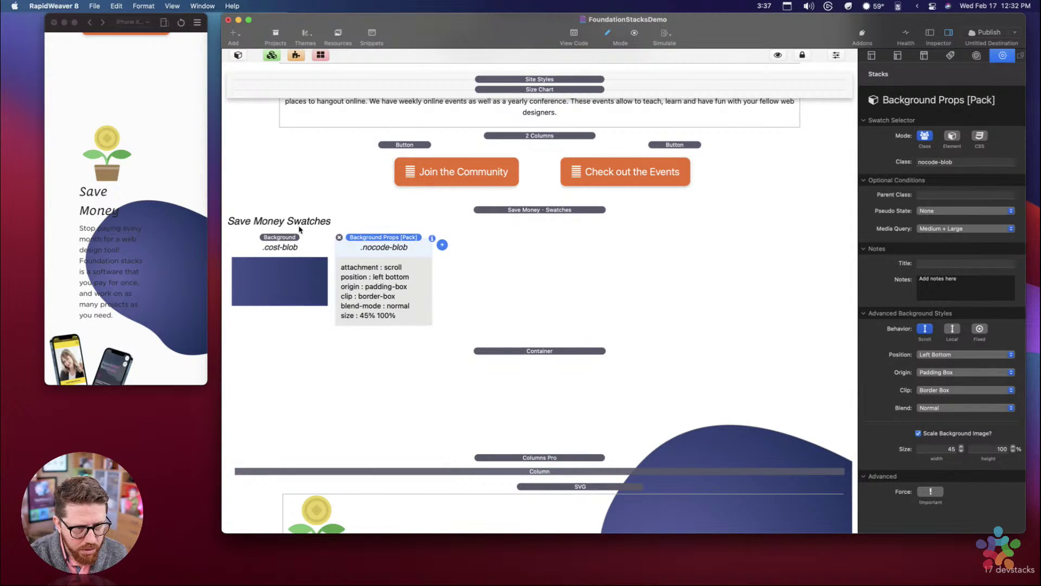
{"action": "left_click", "coordinate": [289, 248]}
{"action": "scroll", "coordinate": [965, 374], "scroll_direction": "down", "scroll_amount": 5}
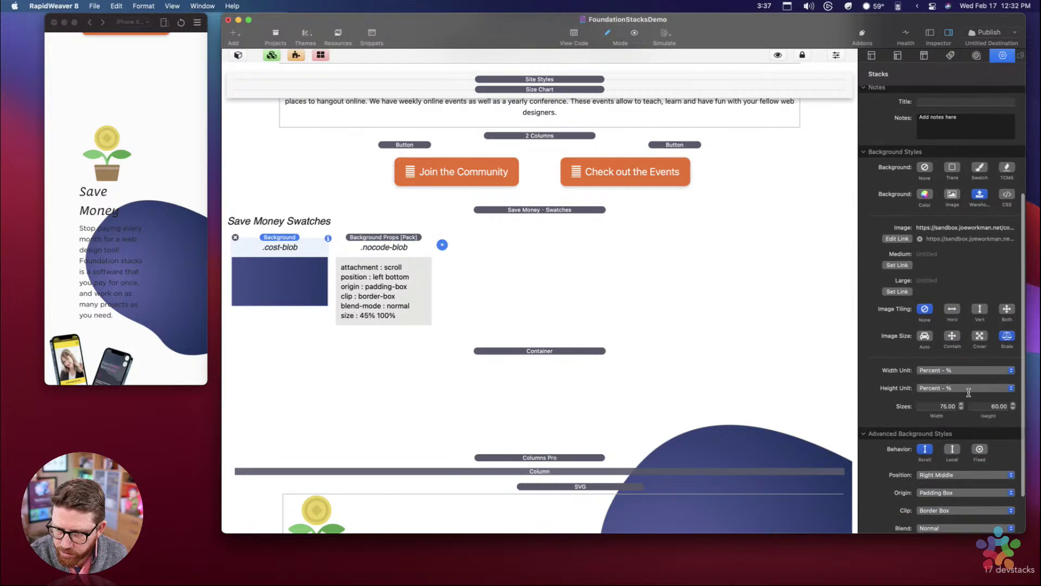
{"action": "scroll", "coordinate": [936, 438], "scroll_direction": "down", "scroll_amount": 2}
{"action": "left_click", "coordinate": [937, 422]}
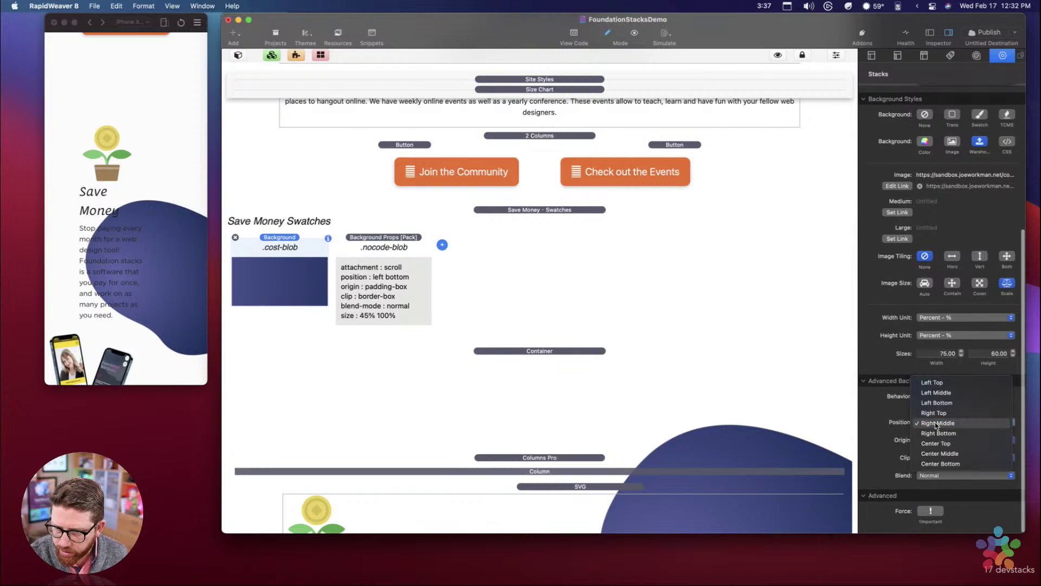
{"action": "left_click", "coordinate": [937, 434]}
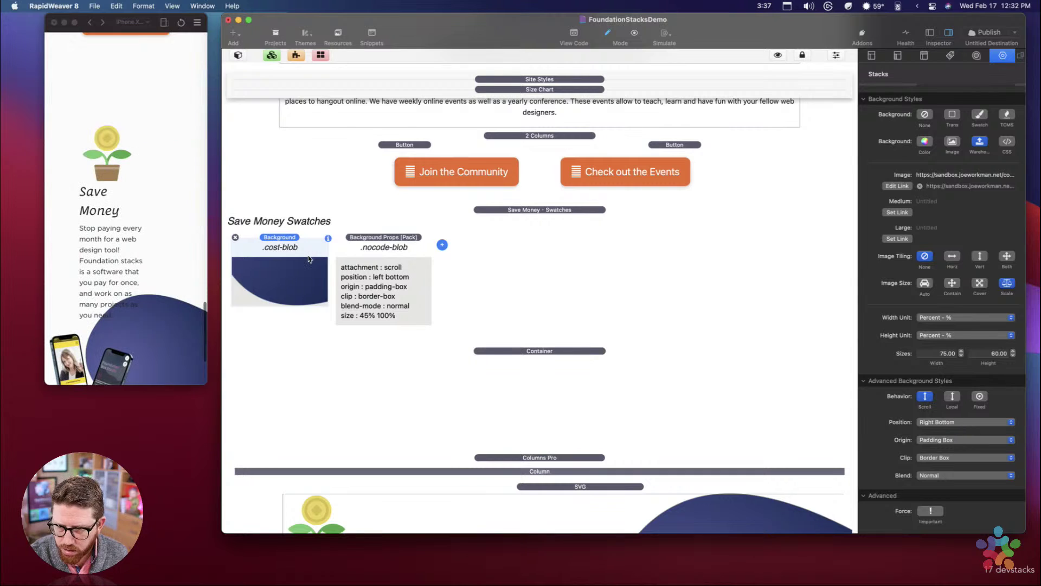
{"action": "scroll", "coordinate": [179, 239], "scroll_direction": "down", "scroll_amount": 3}
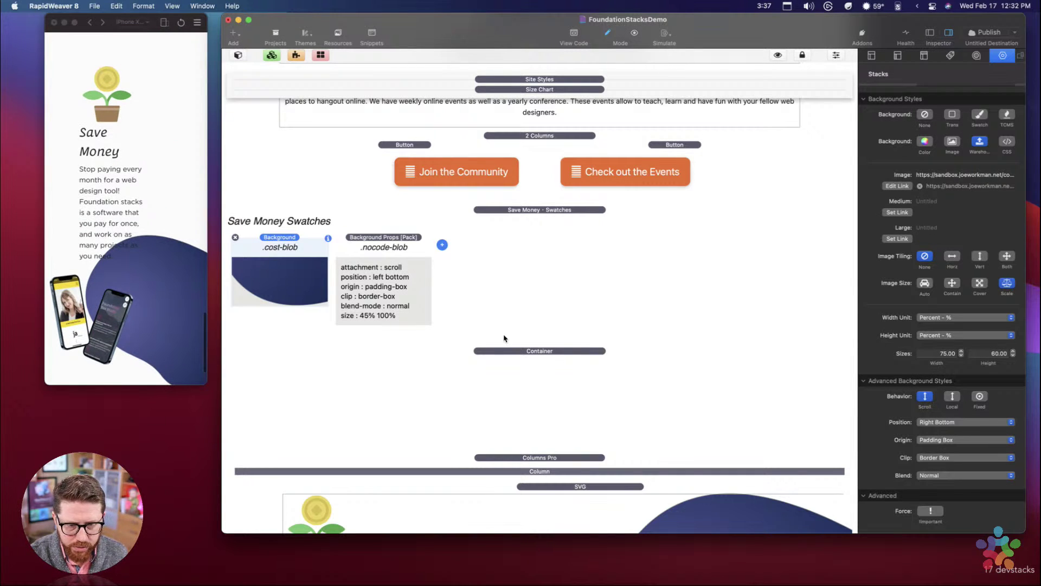
Step: Set the Small size of both Save Money columns to 12 (100%)
{"action": "left_click", "coordinate": [523, 479]}
{"action": "scroll", "coordinate": [546, 281], "scroll_direction": "down", "scroll_amount": 8}
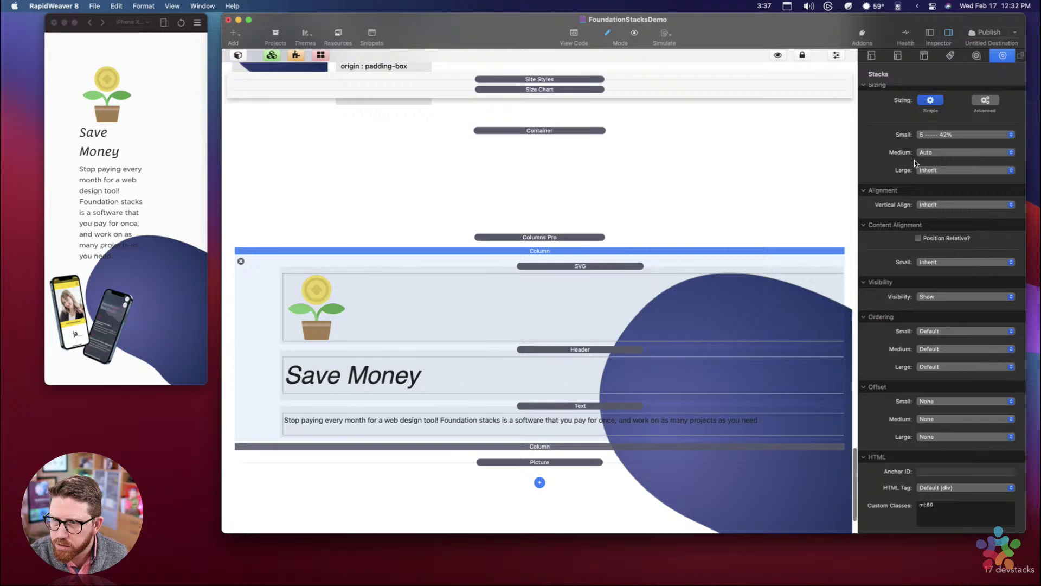
{"action": "left_click", "coordinate": [938, 135]}
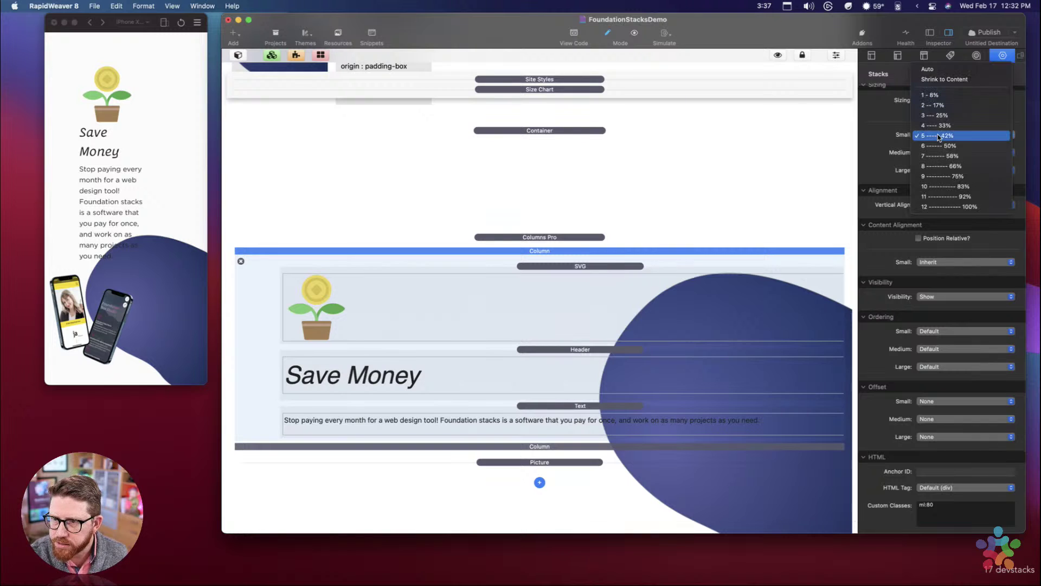
{"action": "left_click", "coordinate": [949, 206]}
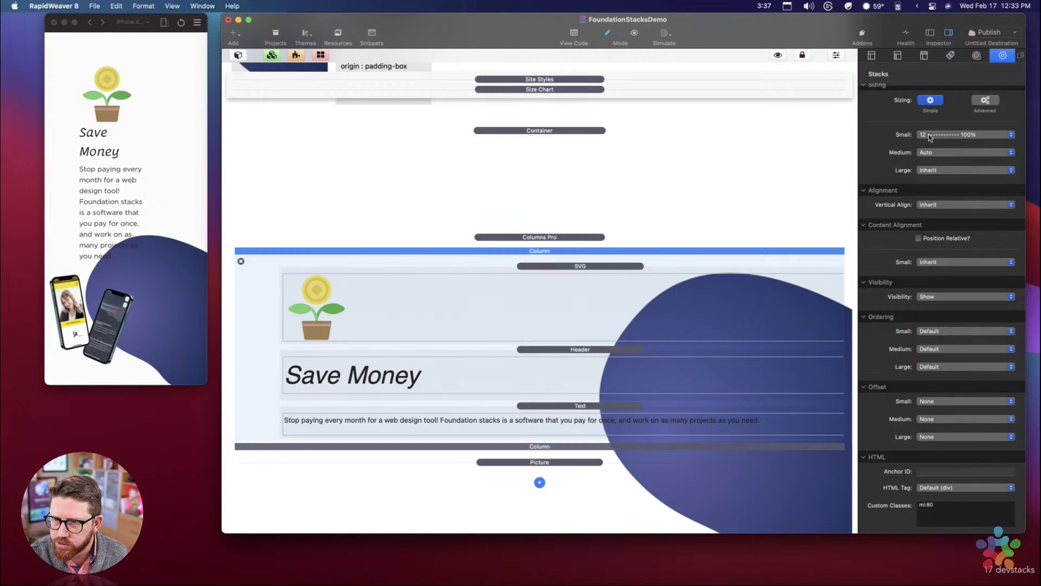
{"action": "left_click", "coordinate": [537, 448]}
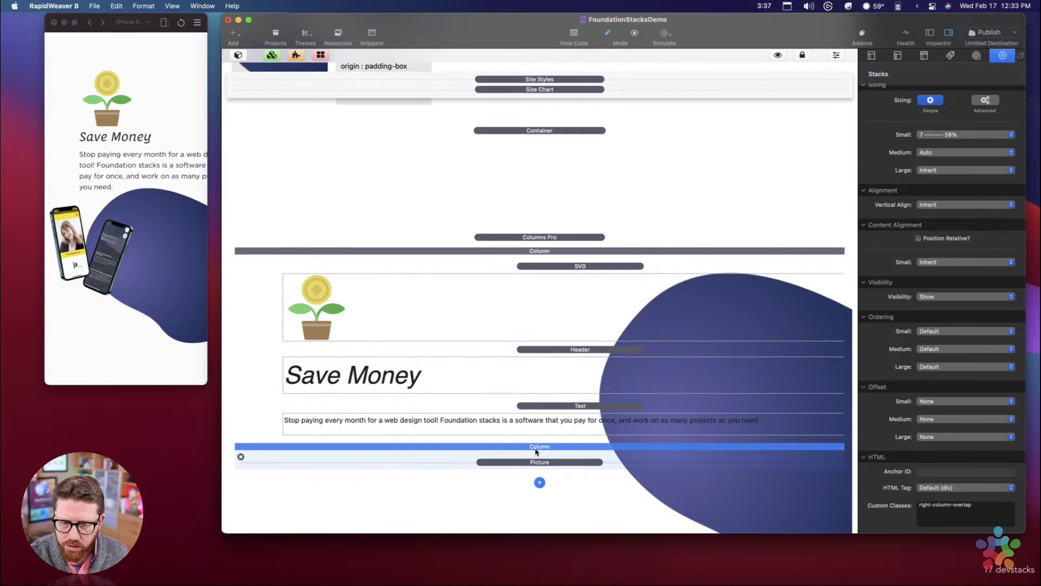
{"action": "left_click", "coordinate": [929, 134]}
{"action": "left_click", "coordinate": [949, 186]}
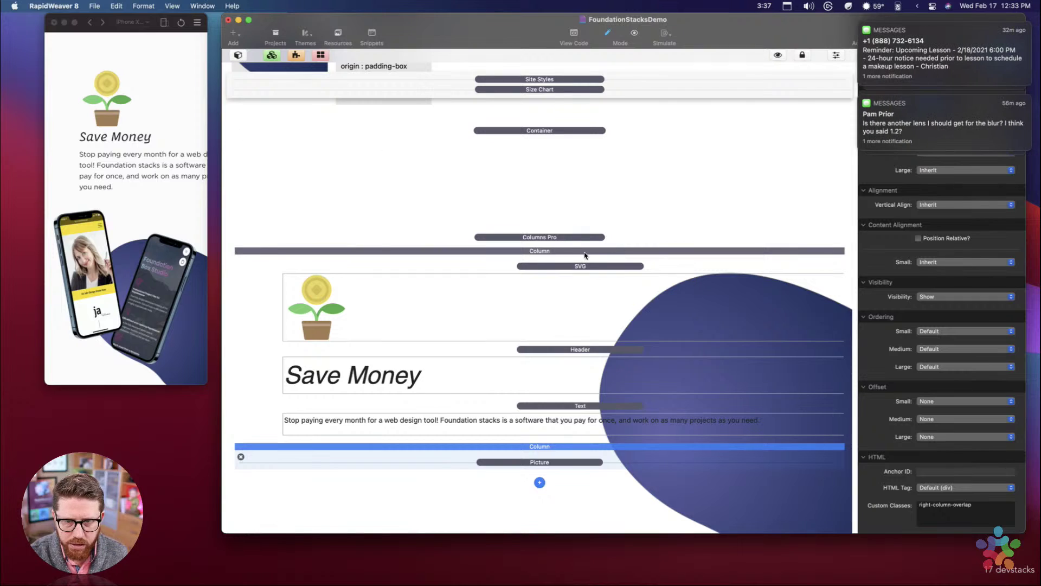
Step: Dismiss the message notifications and remove the ml:80 custom class from the first Save Money column
{"action": "left_click", "coordinate": [862, 25]}
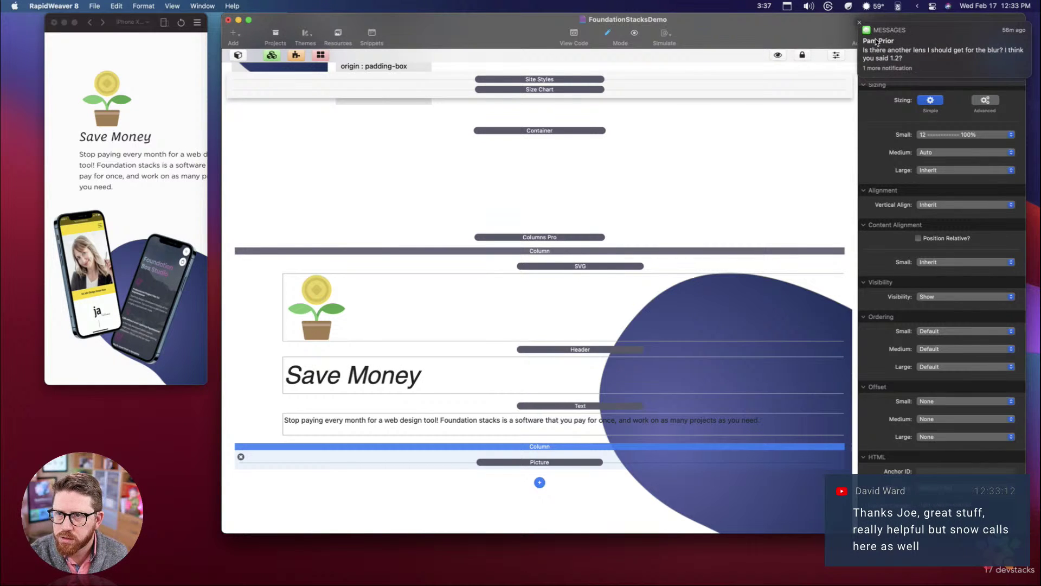
{"action": "scroll", "coordinate": [877, 42], "scroll_direction": "right", "scroll_amount": 3}
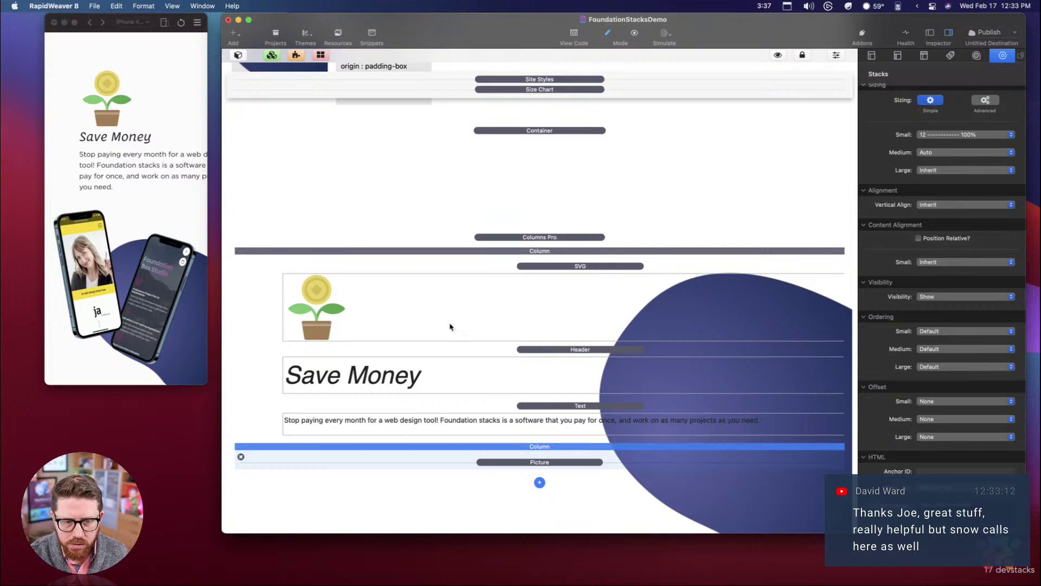
{"action": "left_click", "coordinate": [401, 266]}
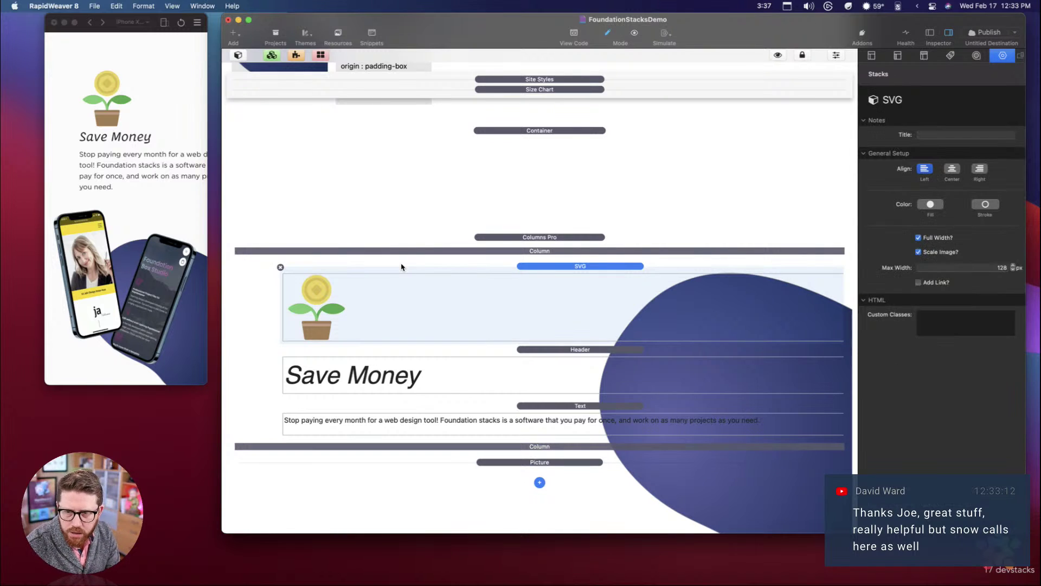
{"action": "left_click", "coordinate": [404, 261]}
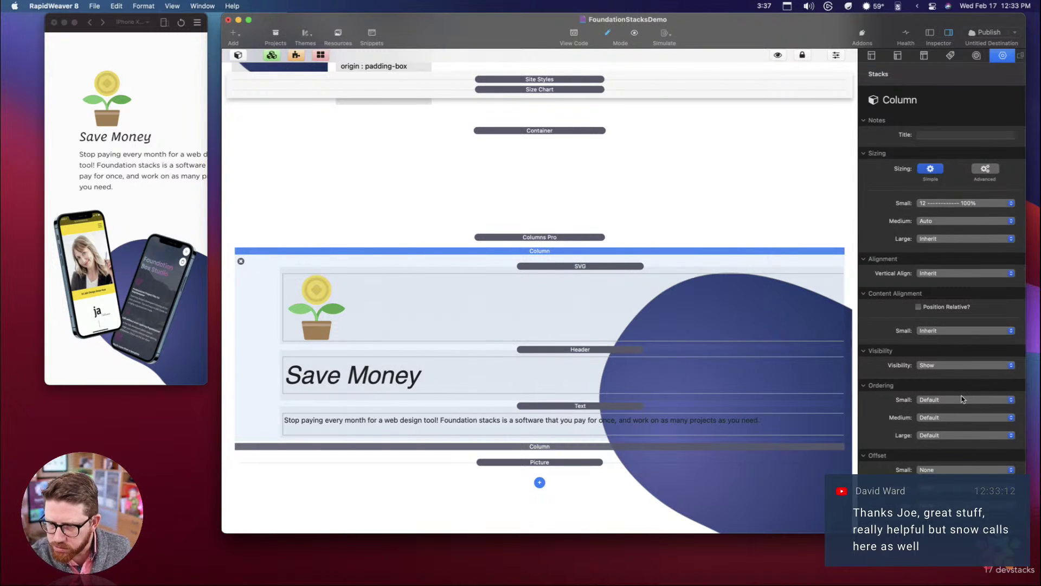
{"action": "scroll", "coordinate": [922, 412], "scroll_direction": "down", "scroll_amount": 3}
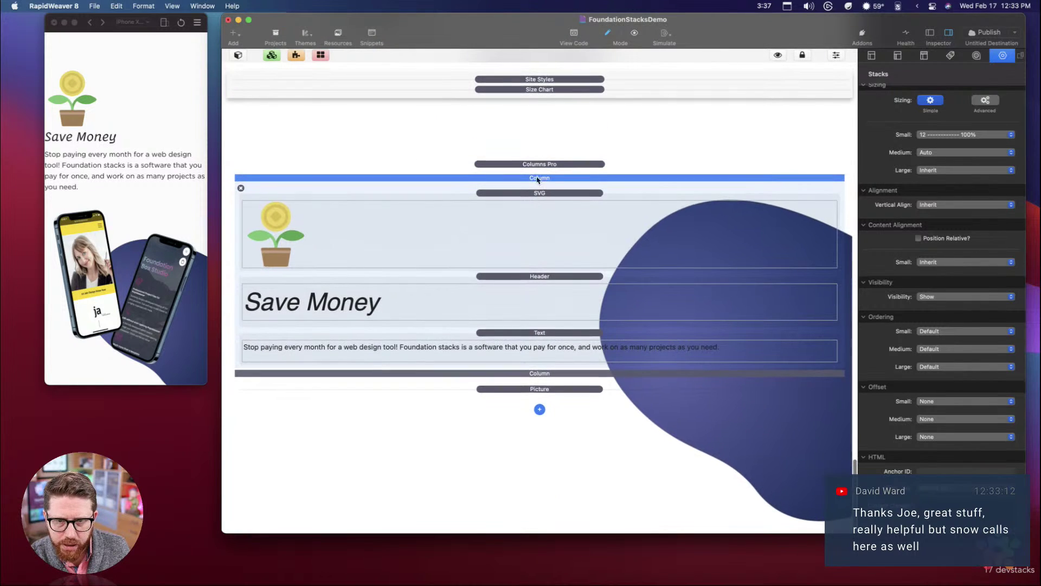
Step: Enable vertical margin and padding on the Save Money Columns Pro stack, matching the No Code Design one, and check the phone preview
{"action": "left_click", "coordinate": [535, 164]}
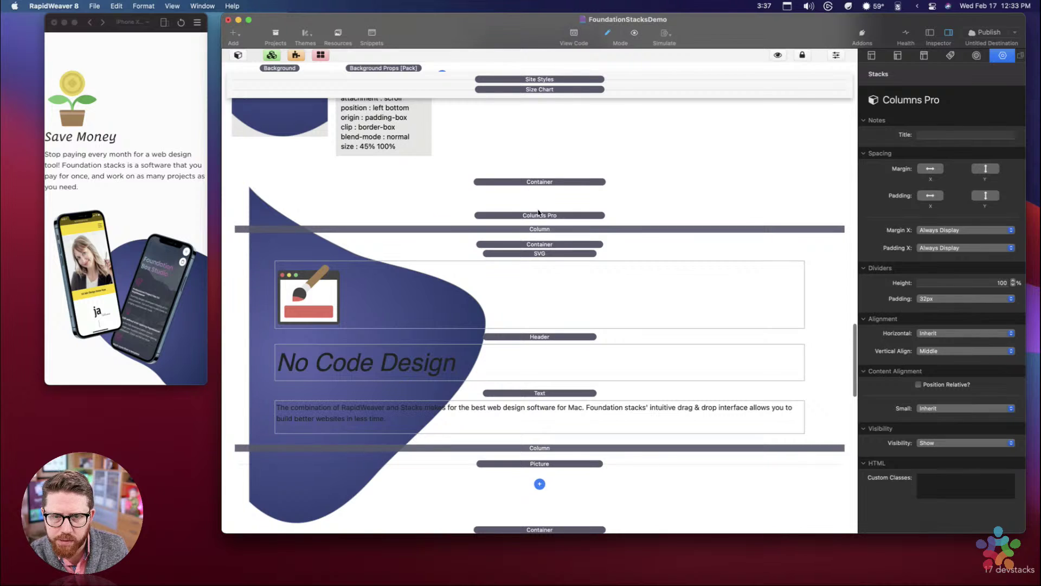
{"action": "left_click", "coordinate": [538, 214]}
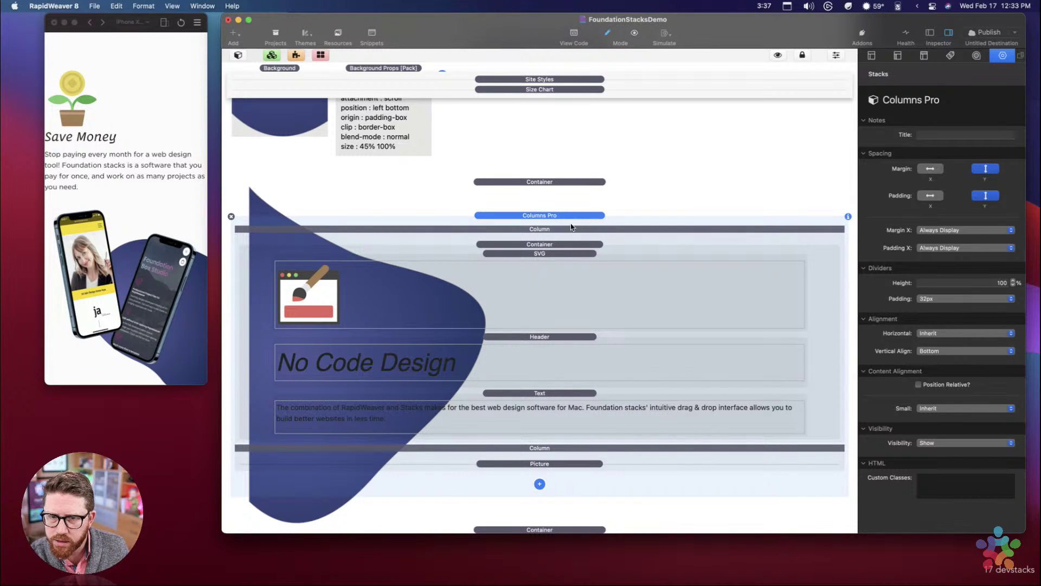
{"action": "left_click", "coordinate": [546, 245]}
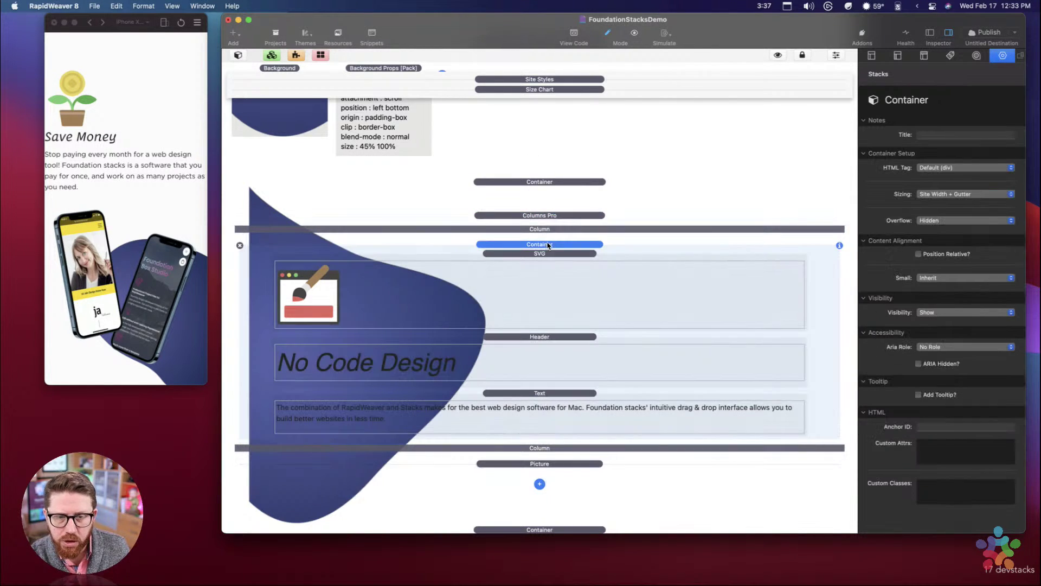
{"action": "scroll", "coordinate": [523, 263], "scroll_direction": "down", "scroll_amount": 15}
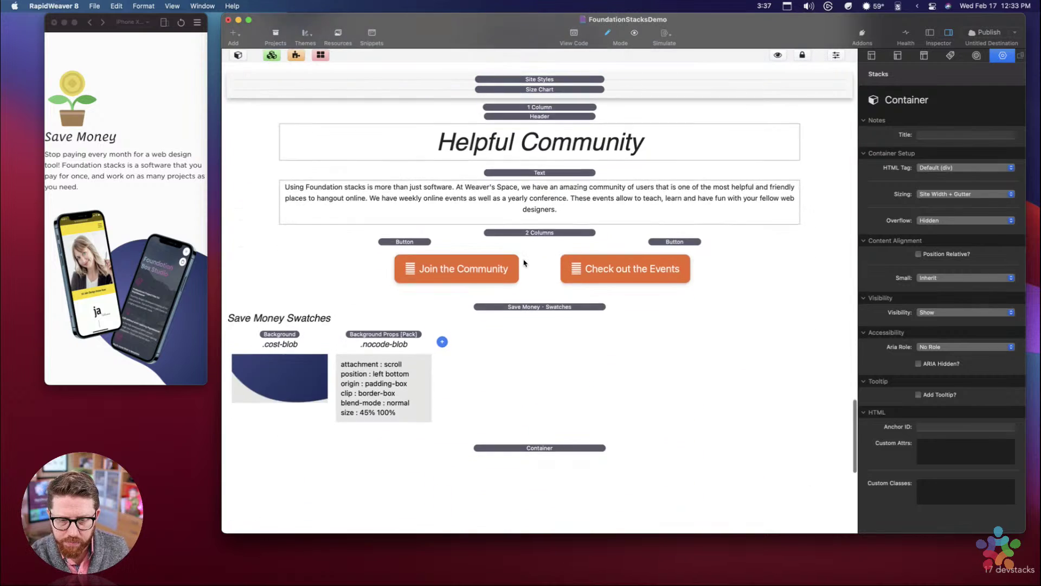
{"action": "left_click", "coordinate": [526, 277]}
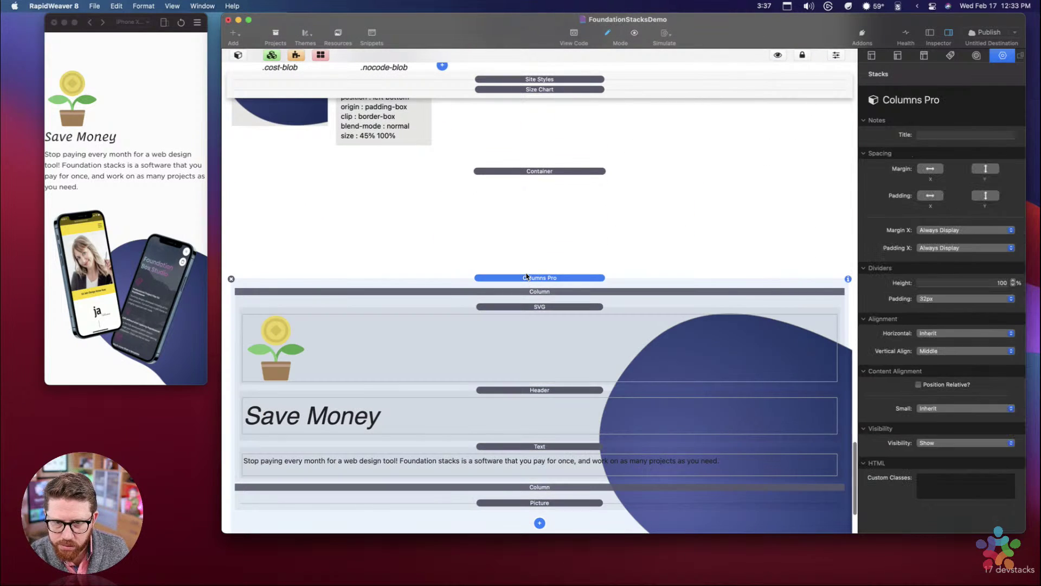
{"action": "left_click", "coordinate": [986, 170]}
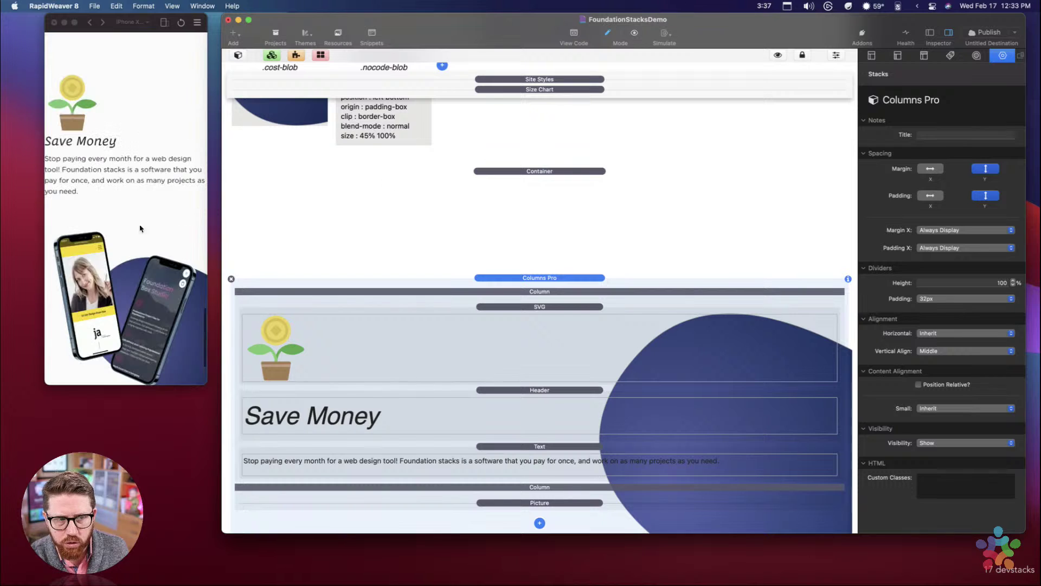
{"action": "scroll", "coordinate": [131, 152], "scroll_direction": "up", "scroll_amount": 2}
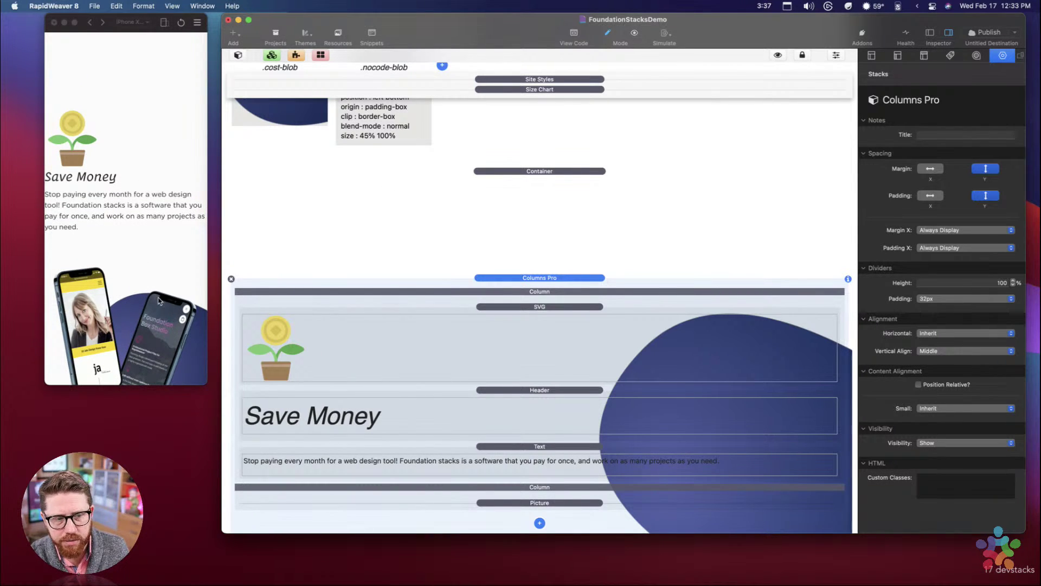
{"action": "scroll", "coordinate": [162, 296], "scroll_direction": "down", "scroll_amount": 5}
{"action": "scroll", "coordinate": [162, 296], "scroll_direction": "up", "scroll_amount": 2}
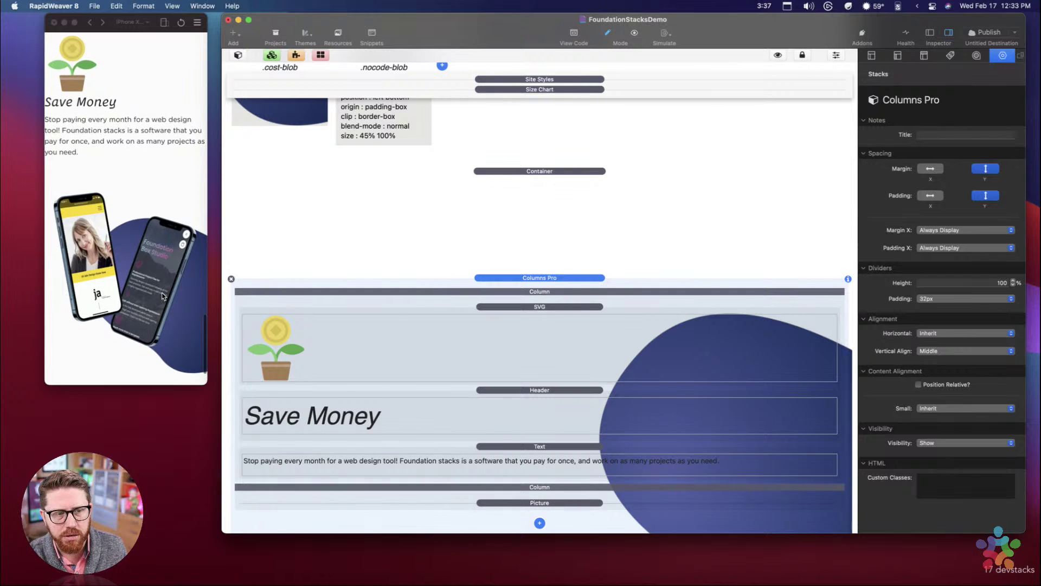
{"action": "scroll", "coordinate": [170, 124], "scroll_direction": "up", "scroll_amount": 5}
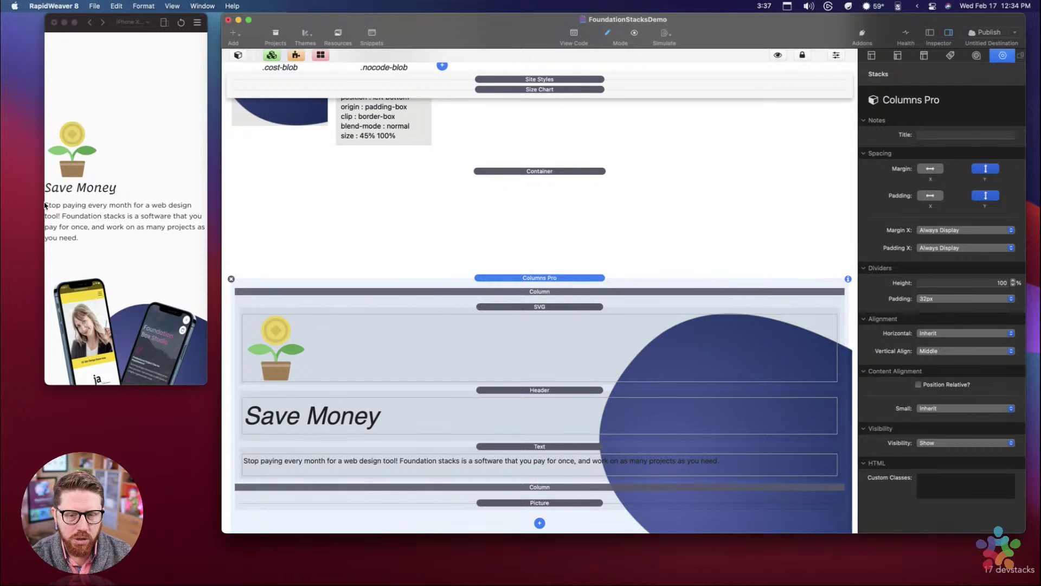
Step: Add a Foundation 6 Container stack at the start of the first Save Money column, above the SVG
{"action": "left_click", "coordinate": [482, 291]}
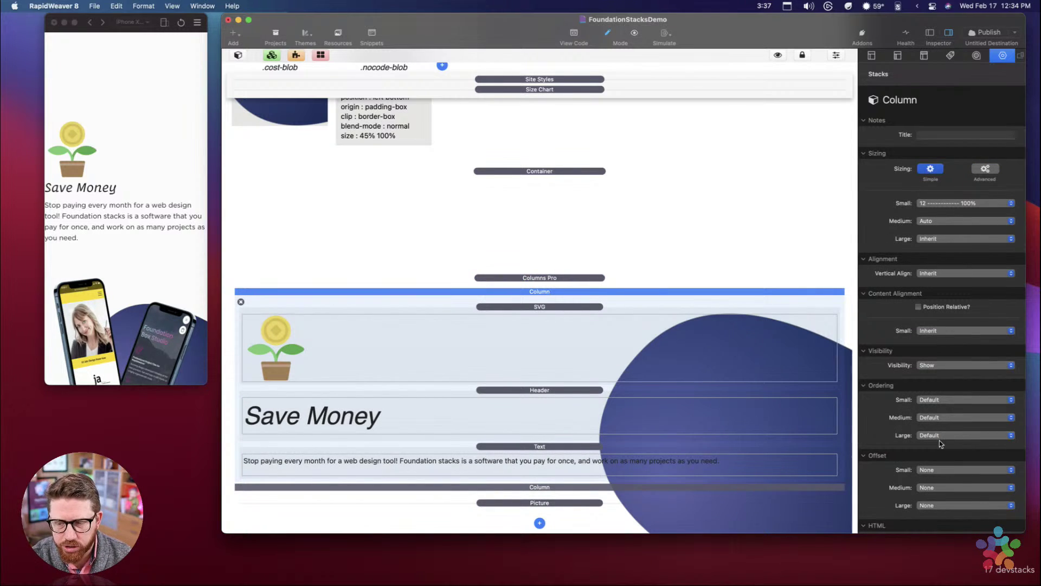
{"action": "scroll", "coordinate": [939, 440], "scroll_direction": "down", "scroll_amount": 3}
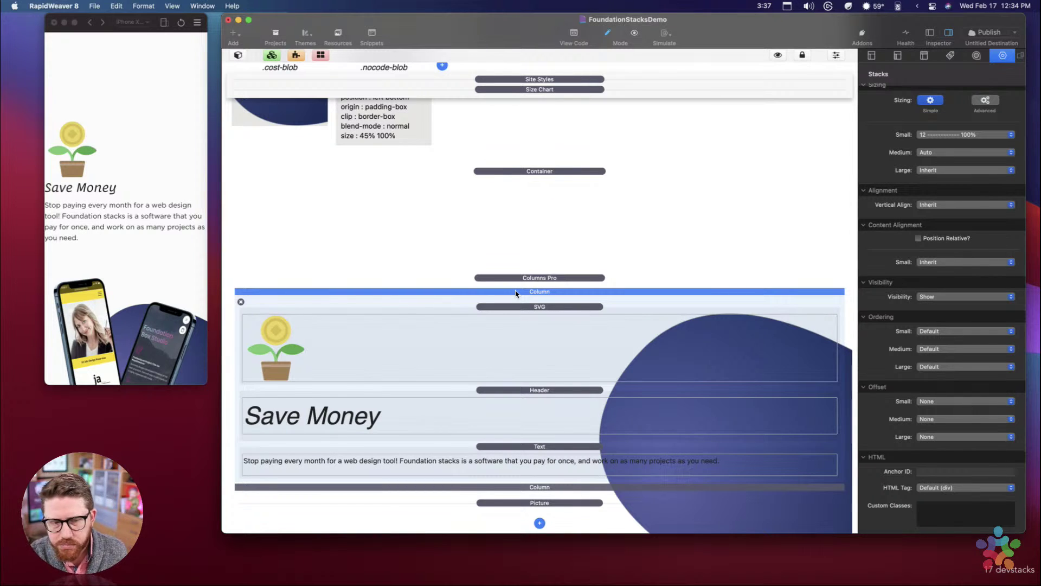
{"action": "left_click", "coordinate": [238, 55]}
{"action": "left_click", "coordinate": [237, 376]}
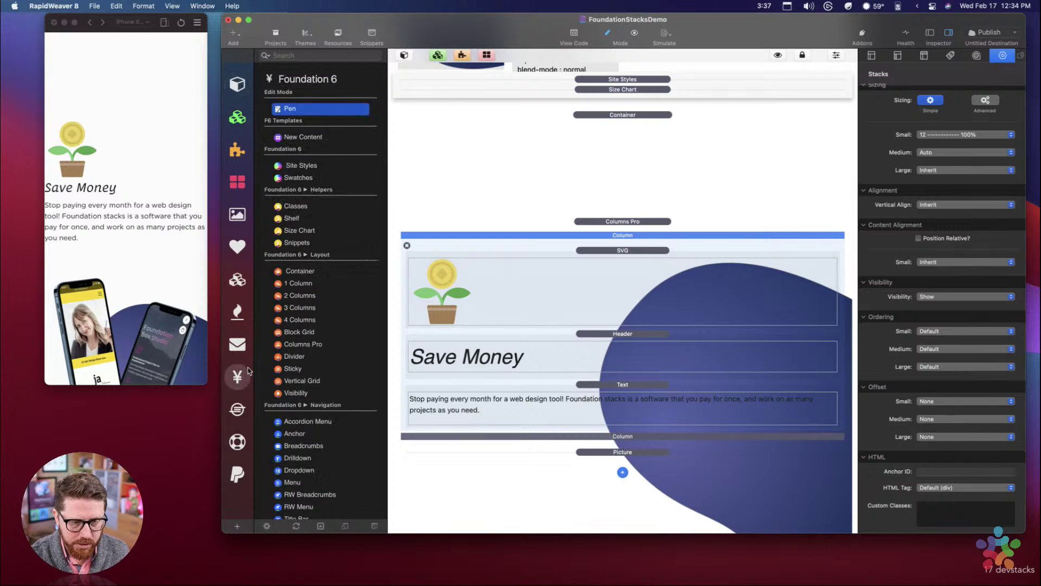
{"action": "left_click_drag", "start_coordinate": [310, 277], "coordinate": [608, 254]}
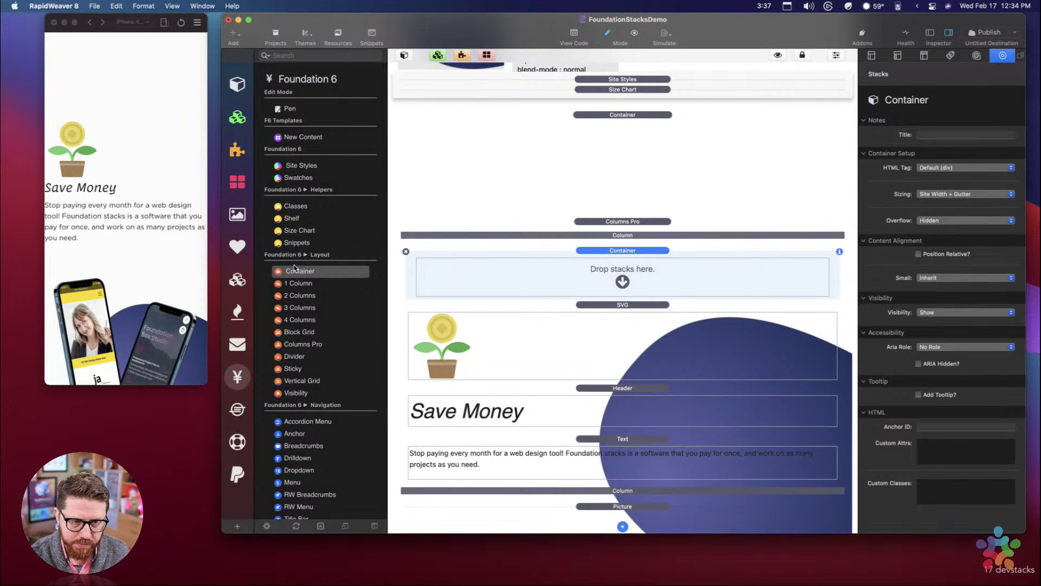
{"action": "left_click", "coordinate": [404, 55]}
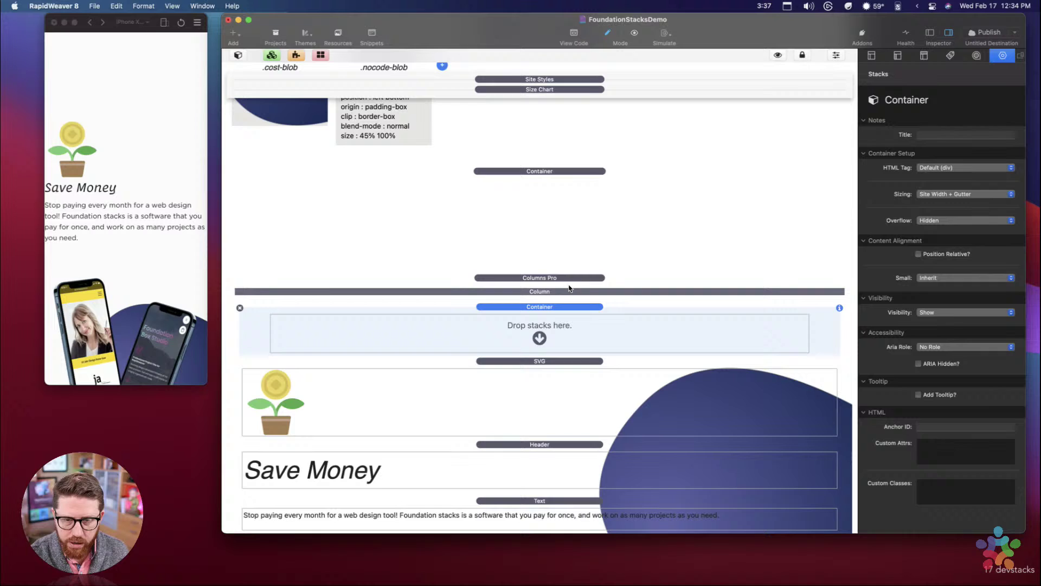
Step: Move the Save Money SVG, Header and Text stacks into the new Container and compare the section with No Code Design in the phone preview
{"action": "left_click", "coordinate": [540, 362]}
{"action": "left_click", "coordinate": [537, 446], "text": "shift"}
{"action": "left_click", "coordinate": [538, 501], "text": "shift"}
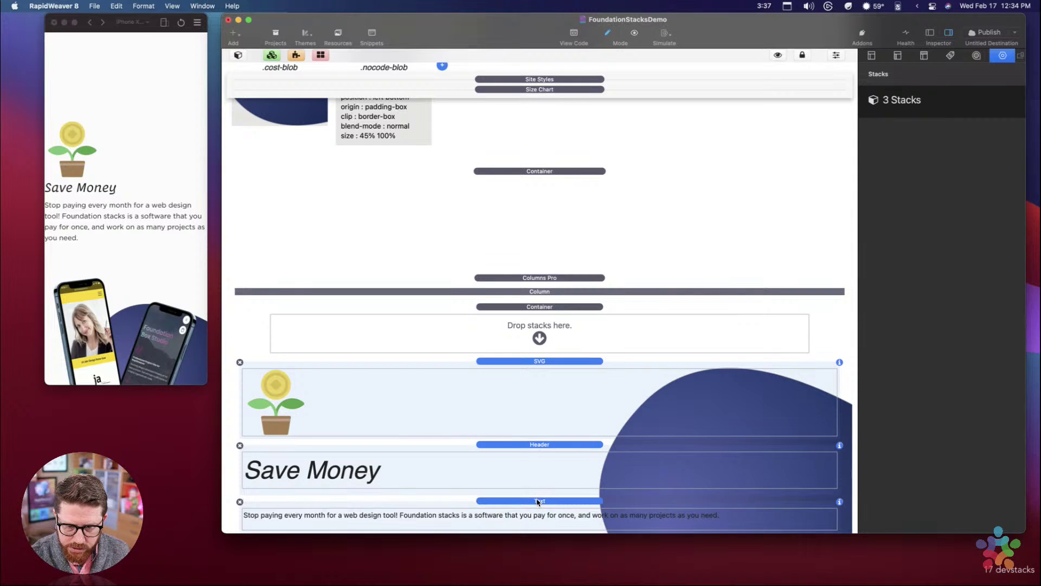
{"action": "scroll", "coordinate": [538, 502], "scroll_direction": "down", "scroll_amount": 4}
{"action": "left_click_drag", "start_coordinate": [525, 272], "coordinate": [530, 245]}
{"action": "left_click", "coordinate": [538, 216]}
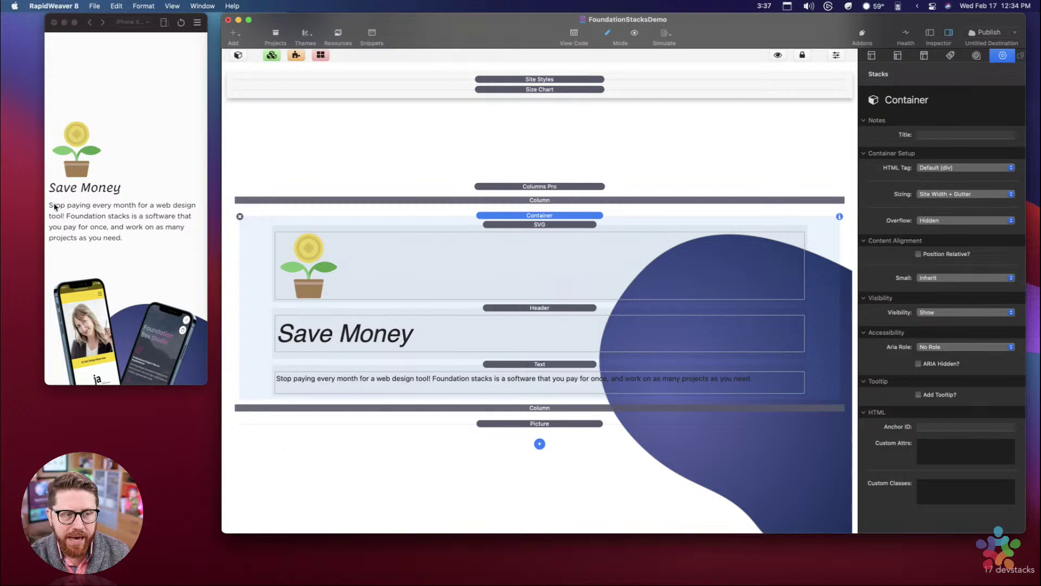
{"action": "scroll", "coordinate": [76, 185], "scroll_direction": "up", "scroll_amount": 10}
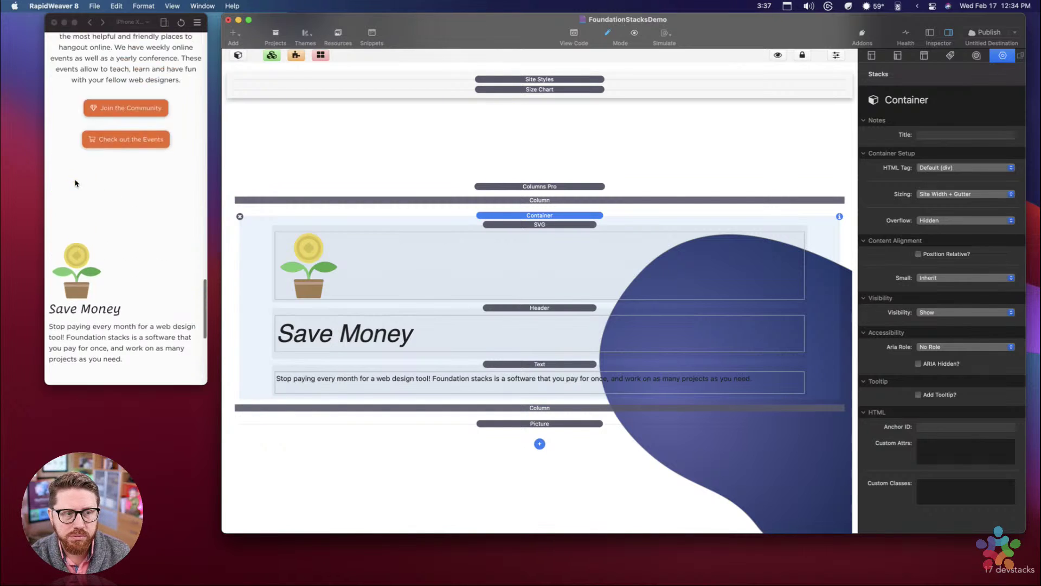
{"action": "scroll", "coordinate": [75, 183], "scroll_direction": "up", "scroll_amount": 2}
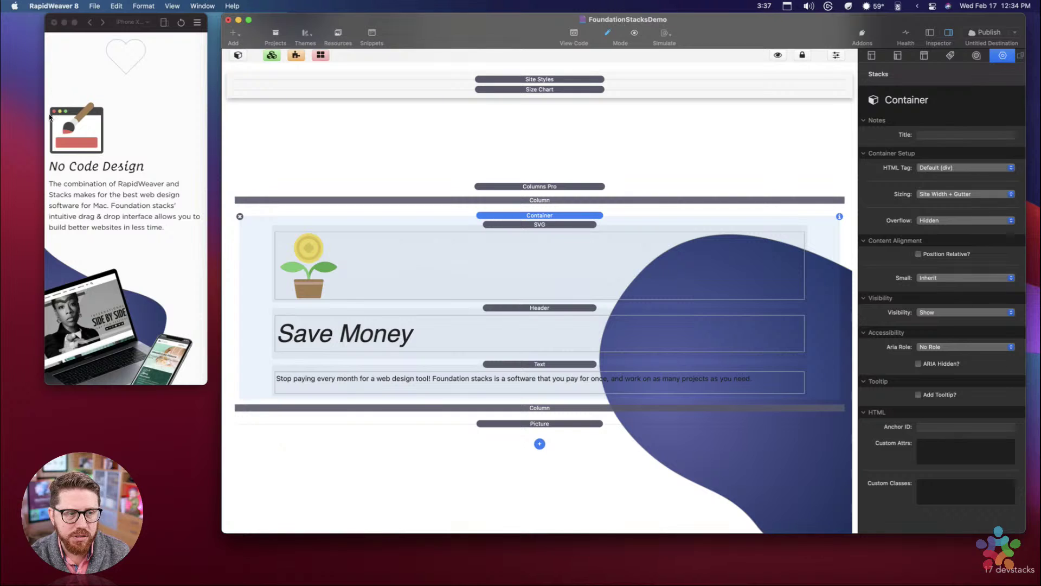
{"action": "scroll", "coordinate": [73, 203], "scroll_direction": "down", "scroll_amount": 10}
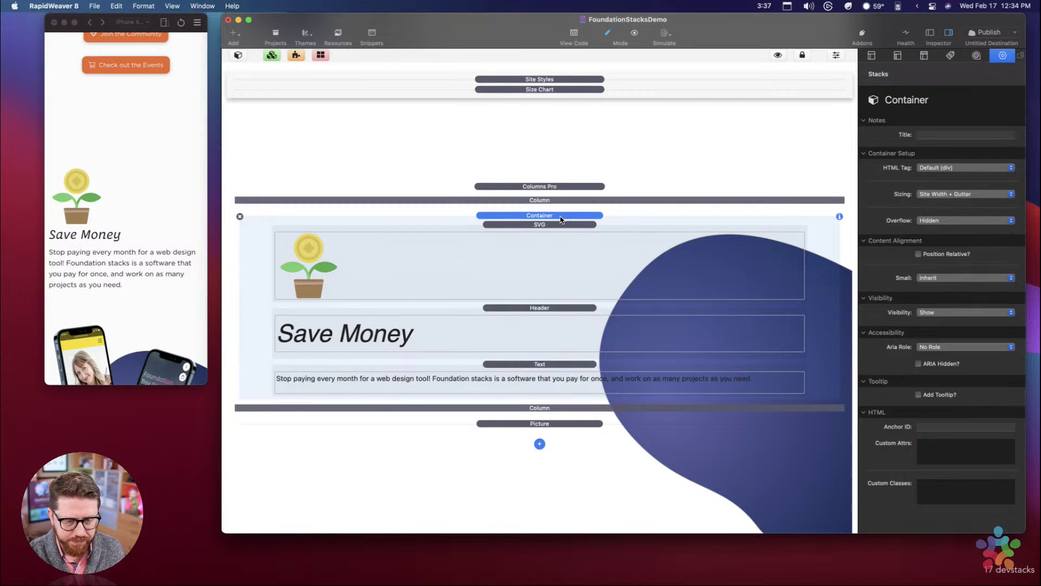
{"action": "scroll", "coordinate": [182, 237], "scroll_direction": "down", "scroll_amount": 5}
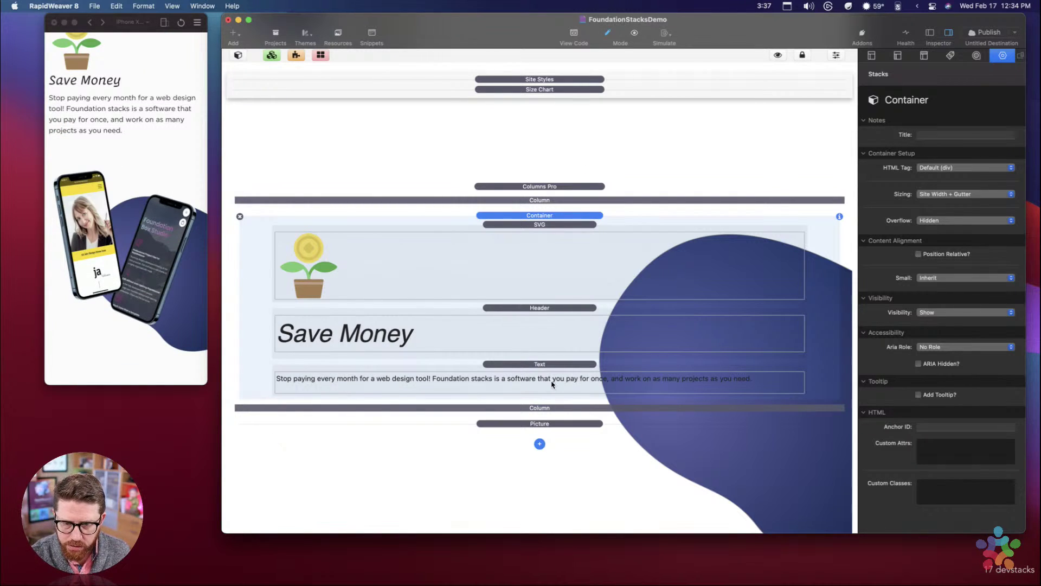
Step: Copy the custom classes py:48 md:py:96 from the No Code Design section's outer Container
{"action": "scroll", "coordinate": [532, 187], "scroll_direction": "up", "scroll_amount": 3}
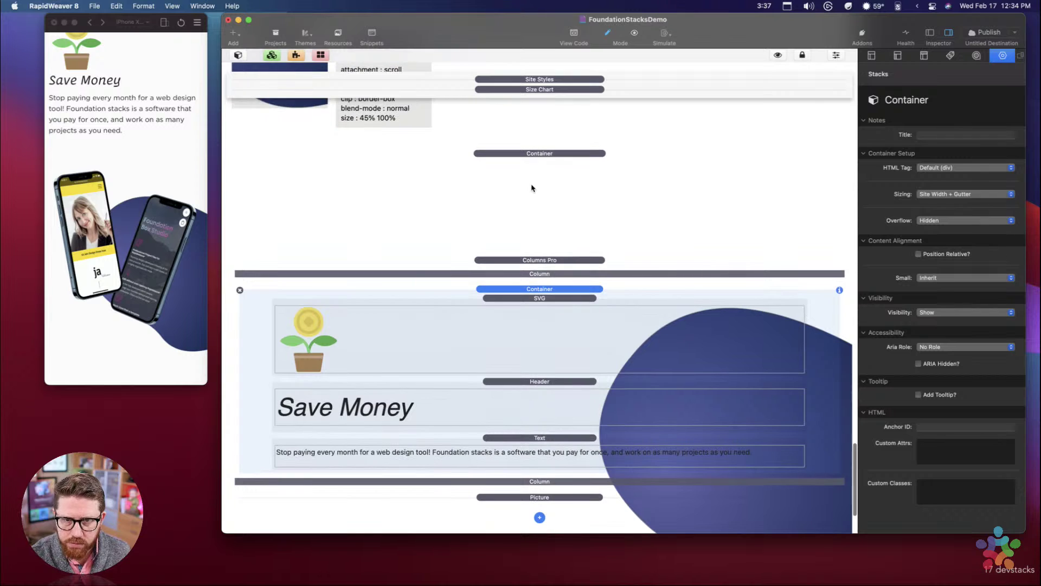
{"action": "scroll", "coordinate": [134, 160], "scroll_direction": "up", "scroll_amount": 3}
{"action": "left_click", "coordinate": [555, 166]}
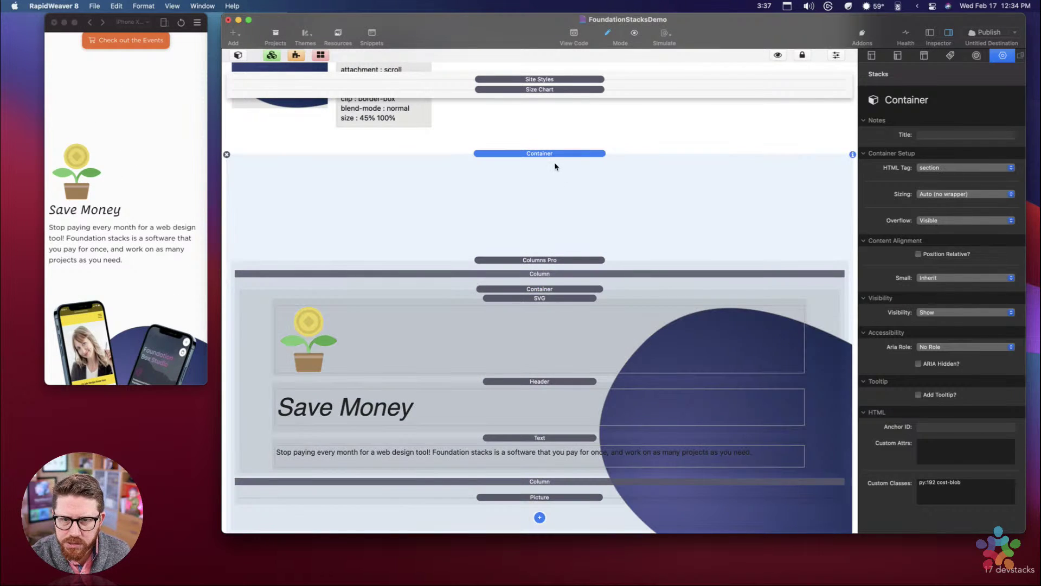
{"action": "scroll", "coordinate": [575, 216], "scroll_direction": "up", "scroll_amount": 10}
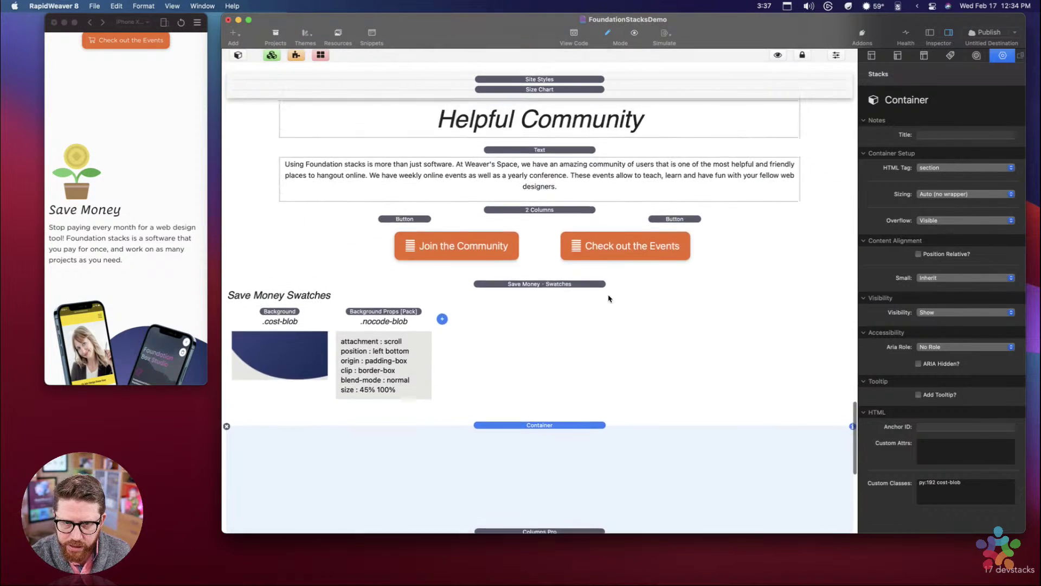
{"action": "left_click", "coordinate": [577, 225]}
{"action": "scroll", "coordinate": [564, 217], "scroll_direction": "up", "scroll_amount": 8}
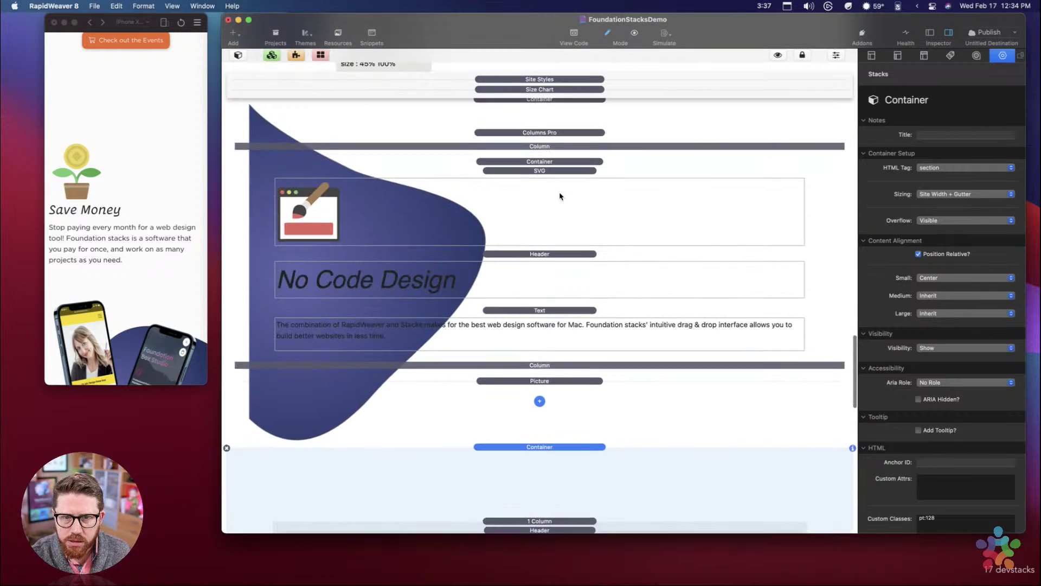
{"action": "left_click", "coordinate": [548, 157]}
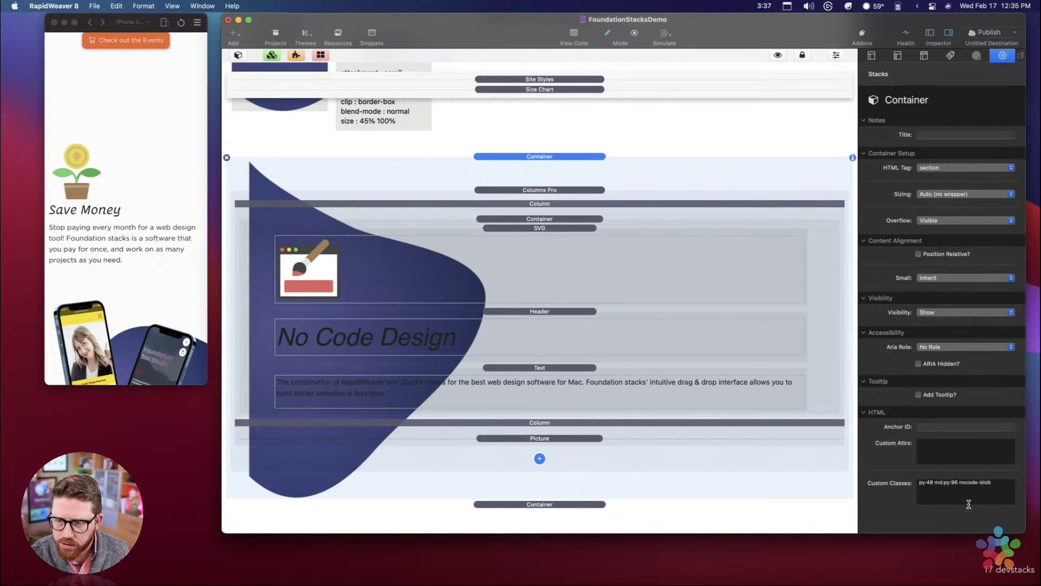
{"action": "left_click_drag", "start_coordinate": [958, 482], "coordinate": [919, 482]}
{"action": "key", "text": "super+c"}
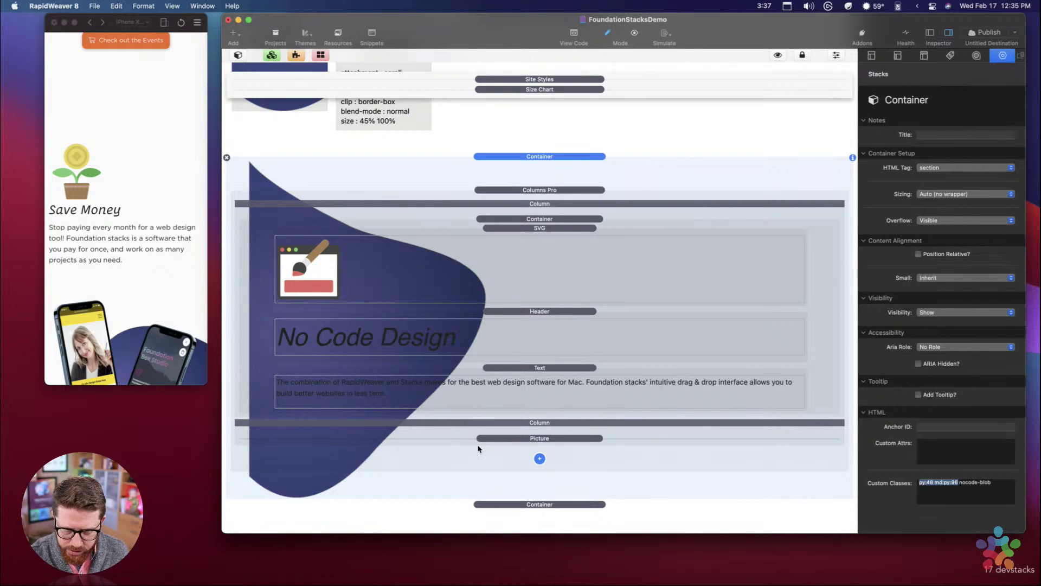
Step: Replace the padding class on the Save Money section's outer Container with py:48 md:py:96, keeping cost-blob
{"action": "scroll", "coordinate": [479, 380], "scroll_direction": "down", "scroll_amount": 5}
{"action": "scroll", "coordinate": [479, 358], "scroll_direction": "up", "scroll_amount": 5}
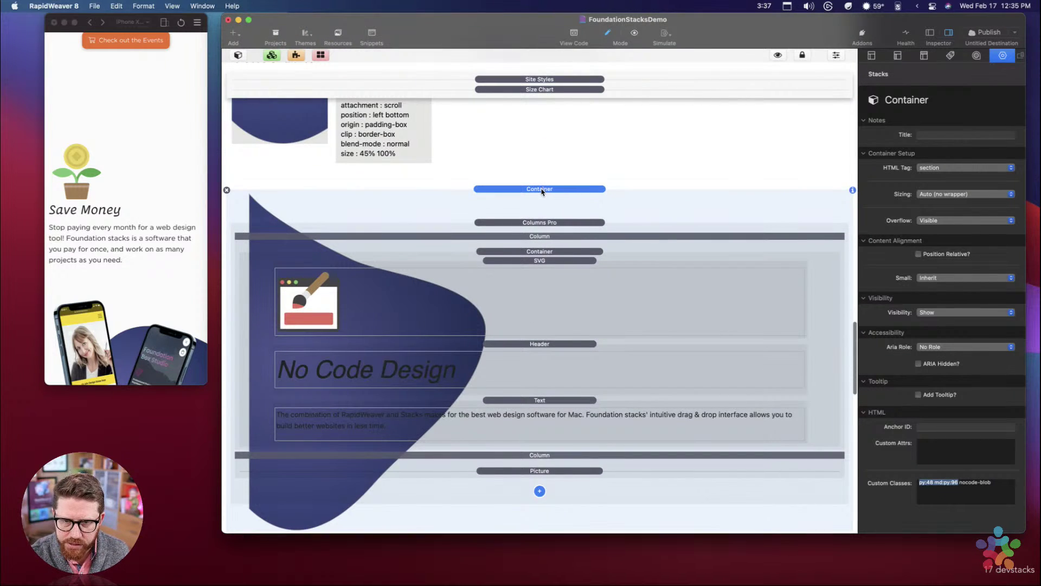
{"action": "scroll", "coordinate": [566, 310], "scroll_direction": "down", "scroll_amount": 10}
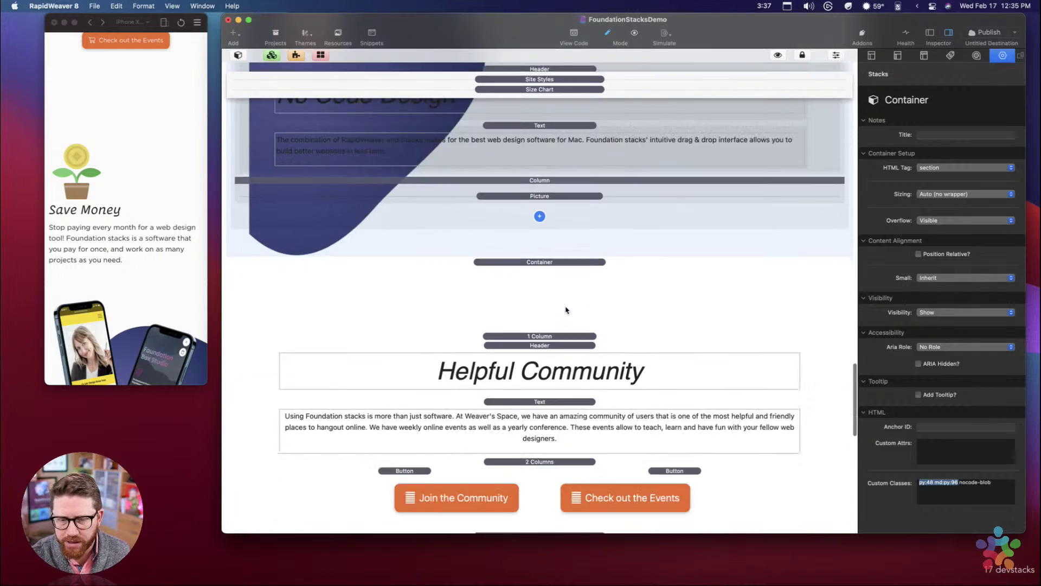
{"action": "left_click", "coordinate": [571, 460]}
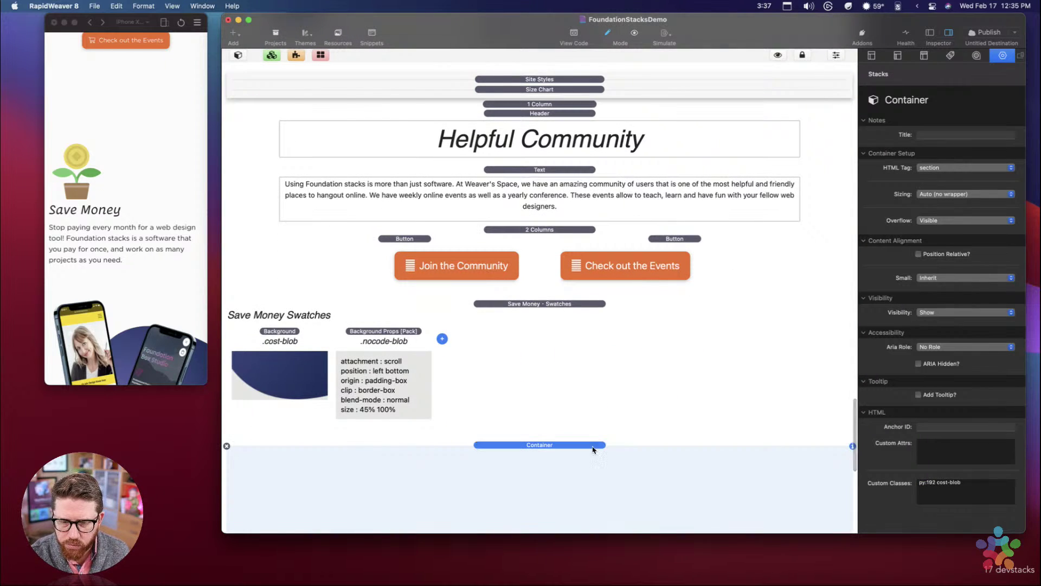
{"action": "double_click", "coordinate": [934, 488]}
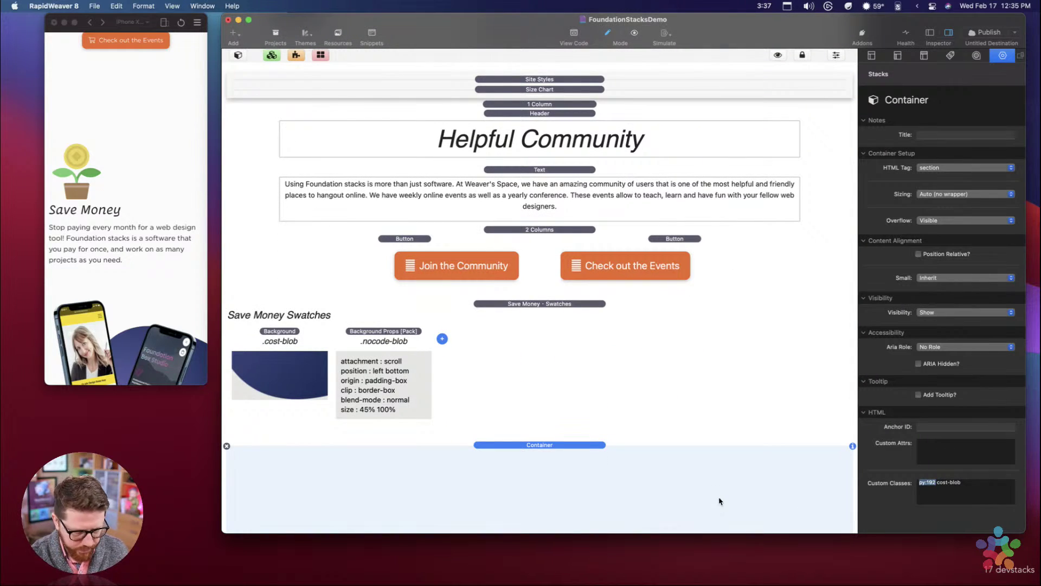
{"action": "key", "text": "super+v"}
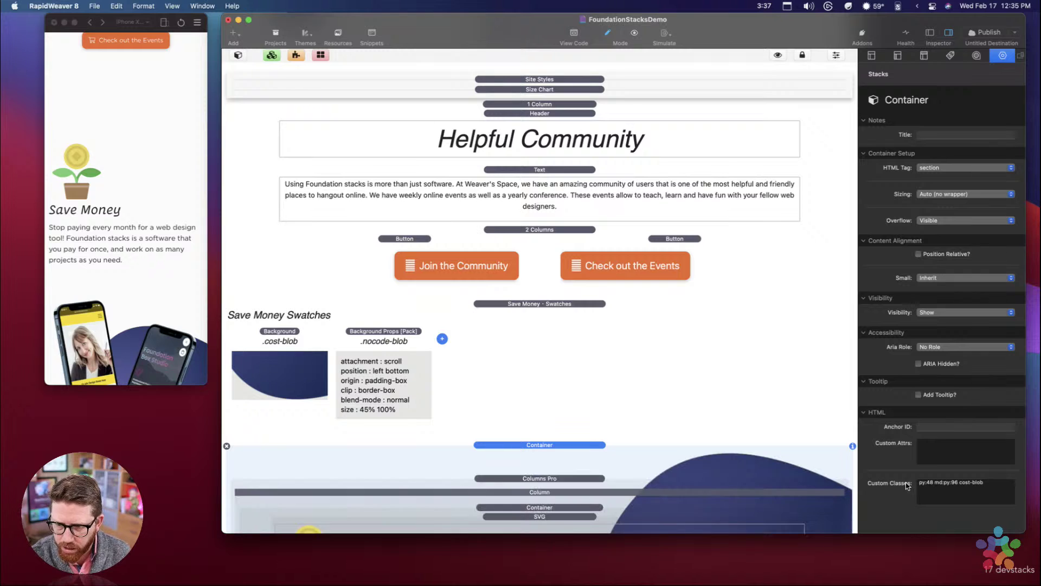
Step: Examine the Save Money section's spacing in the phone preview and review the padding classes on its outer Container
{"action": "scroll", "coordinate": [609, 372], "scroll_direction": "down", "scroll_amount": 5}
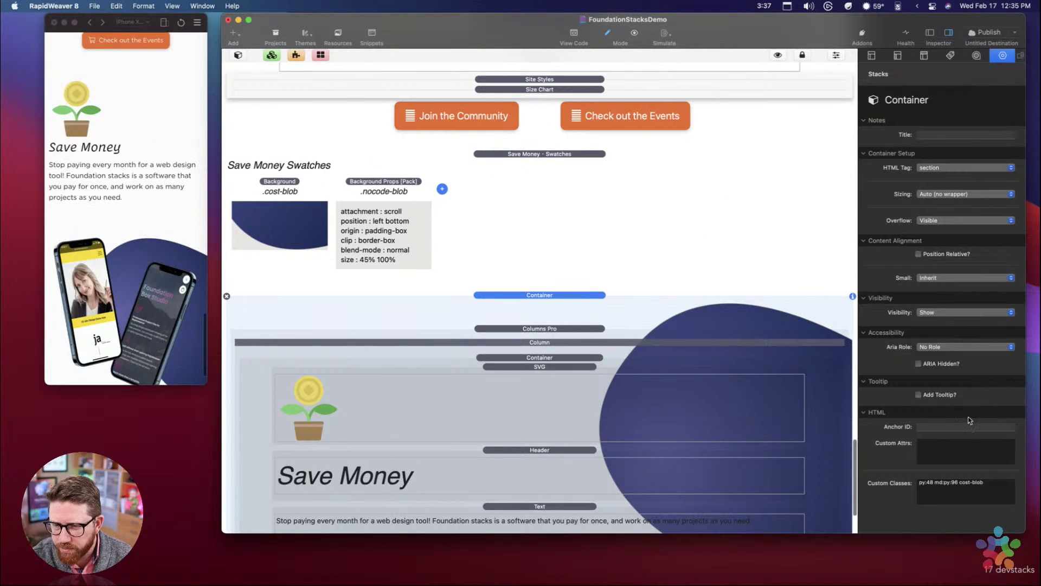
{"action": "left_click_drag", "start_coordinate": [958, 482], "coordinate": [816, 467]}
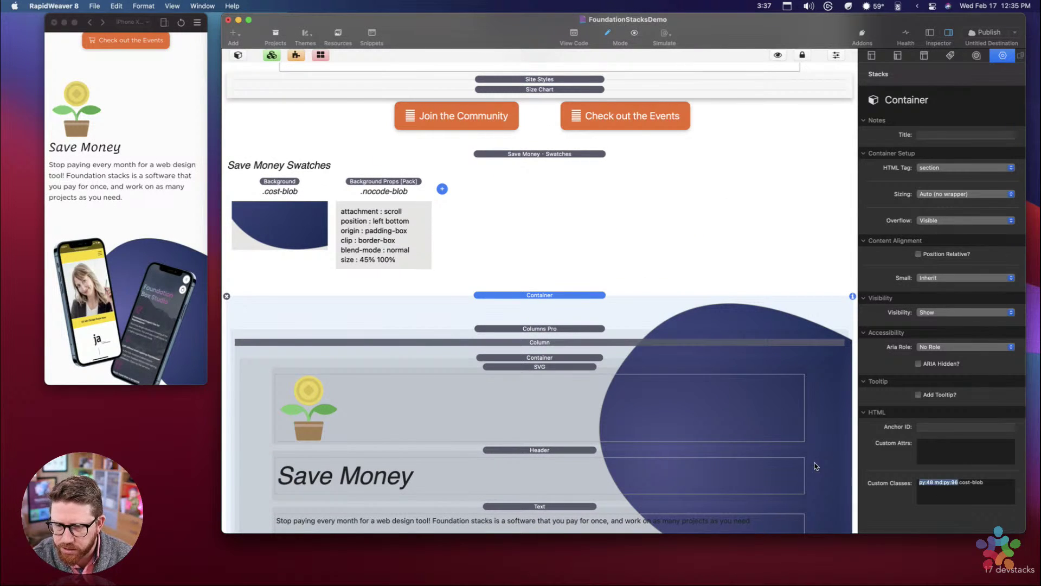
{"action": "scroll", "coordinate": [82, 157], "scroll_direction": "up", "scroll_amount": 5}
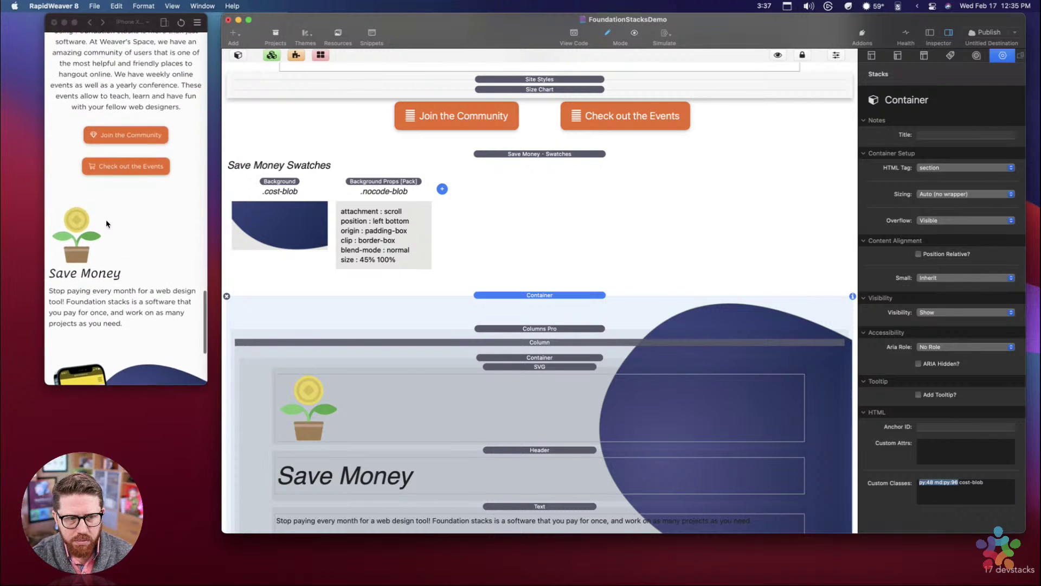
{"action": "left_click", "coordinate": [929, 483]}
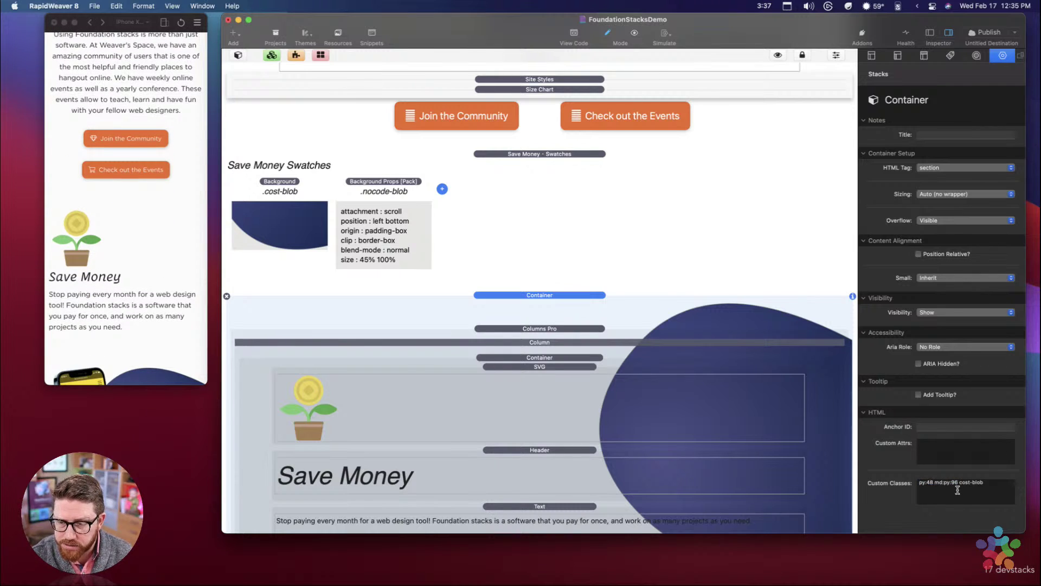
{"action": "left_click_drag", "start_coordinate": [957, 489], "coordinate": [816, 485]}
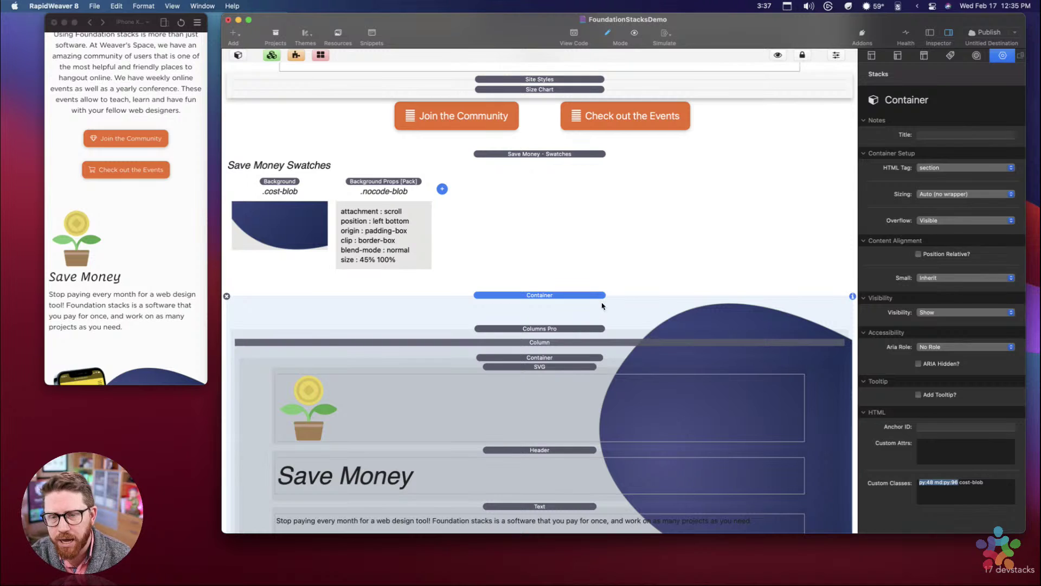
{"action": "left_click", "coordinate": [963, 488]}
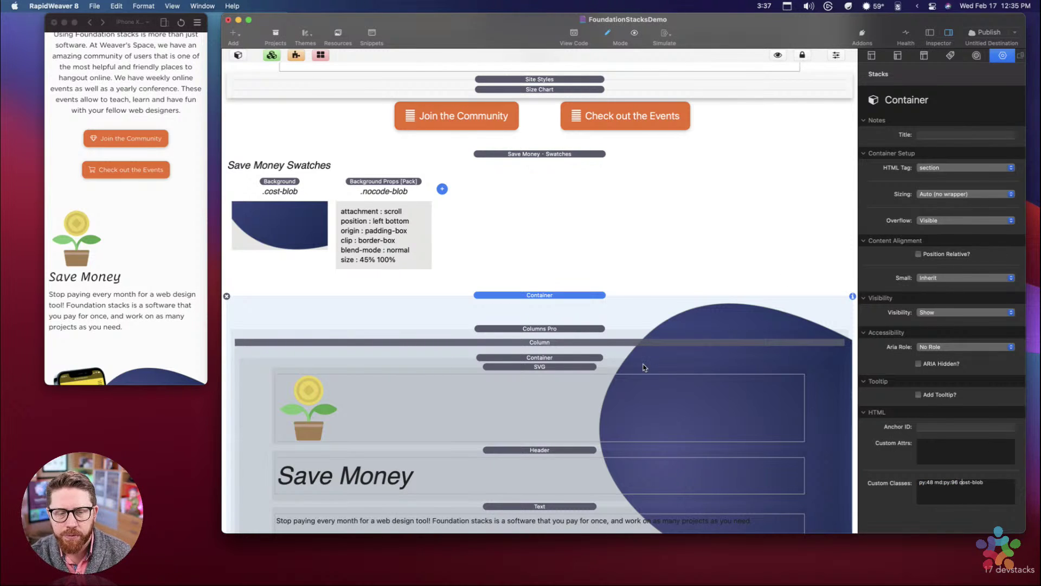
{"action": "scroll", "coordinate": [645, 368], "scroll_direction": "down", "scroll_amount": 3}
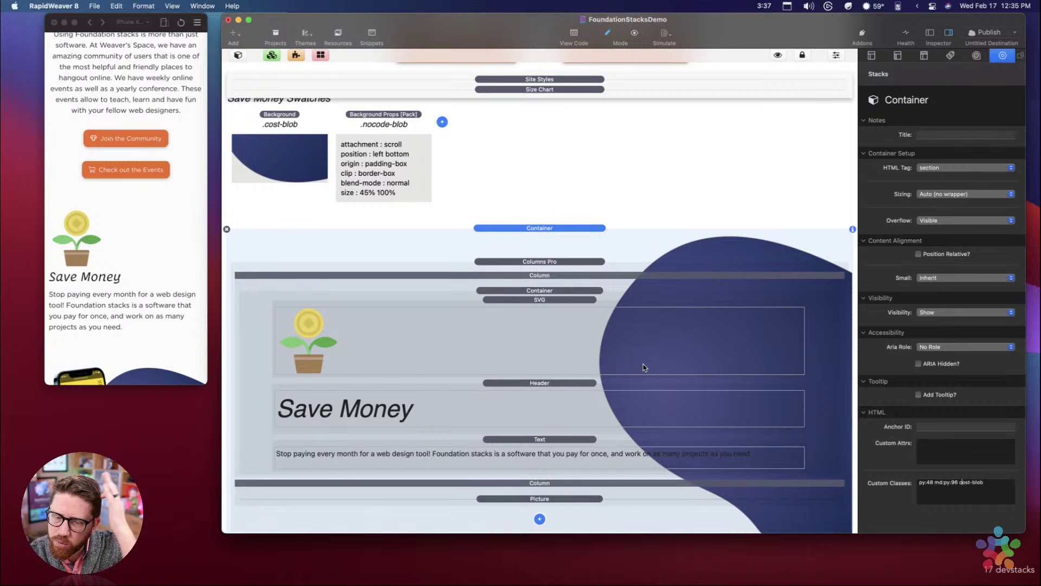
{"action": "scroll", "coordinate": [644, 367], "scroll_direction": "down", "scroll_amount": 2}
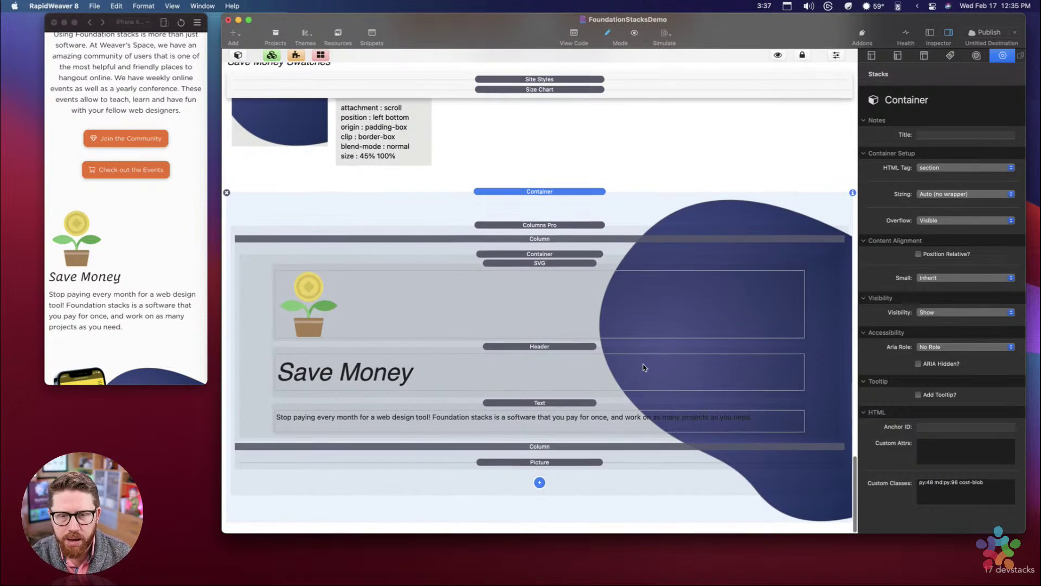
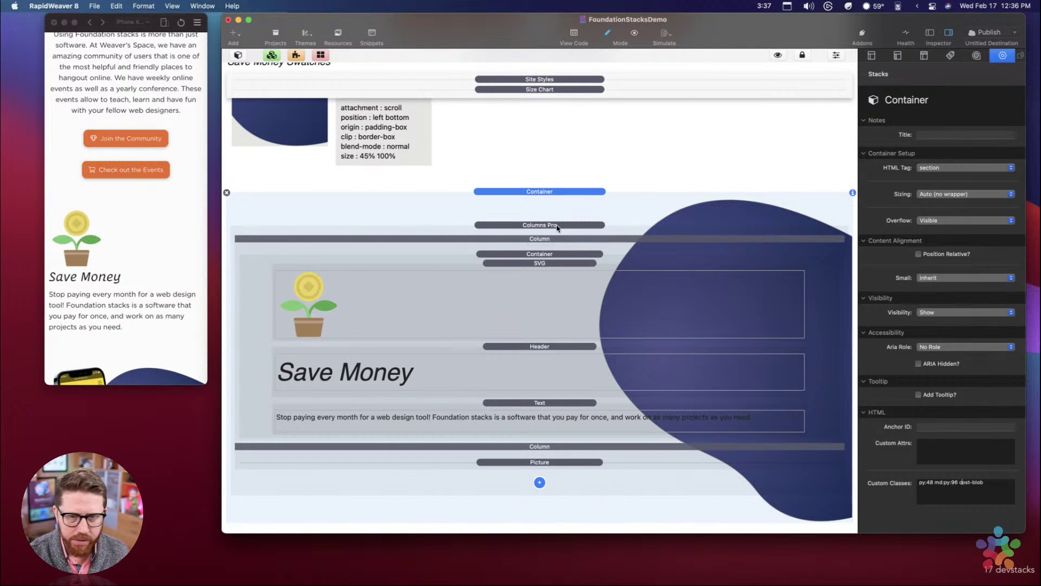
{"action": "scroll", "coordinate": [95, 256], "scroll_direction": "down", "scroll_amount": 5}
{"action": "scroll", "coordinate": [96, 256], "scroll_direction": "up", "scroll_amount": 10}
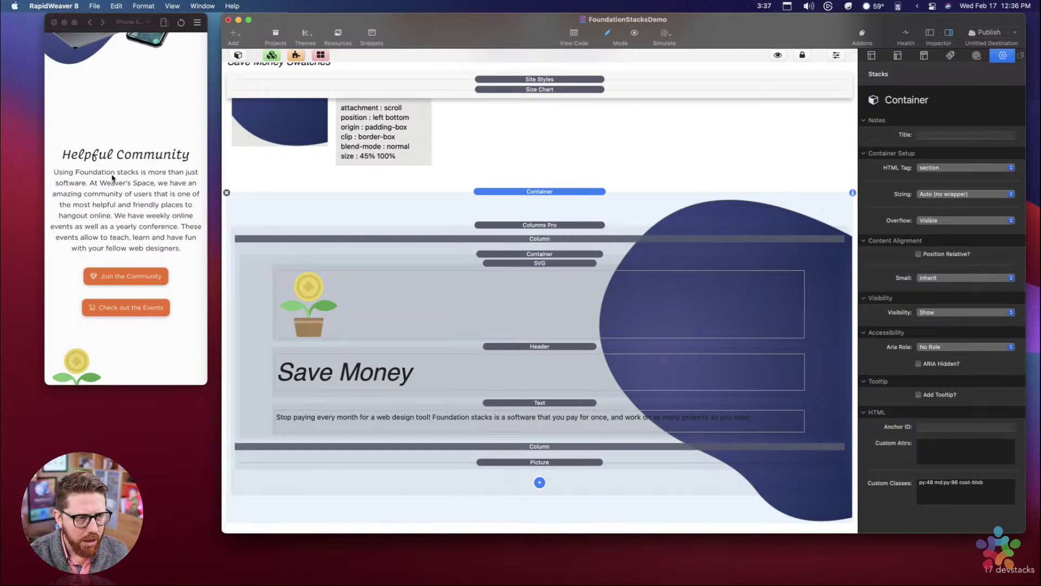
{"action": "scroll", "coordinate": [112, 334], "scroll_direction": "down", "scroll_amount": 5}
{"action": "left_click", "coordinate": [89, 219]}
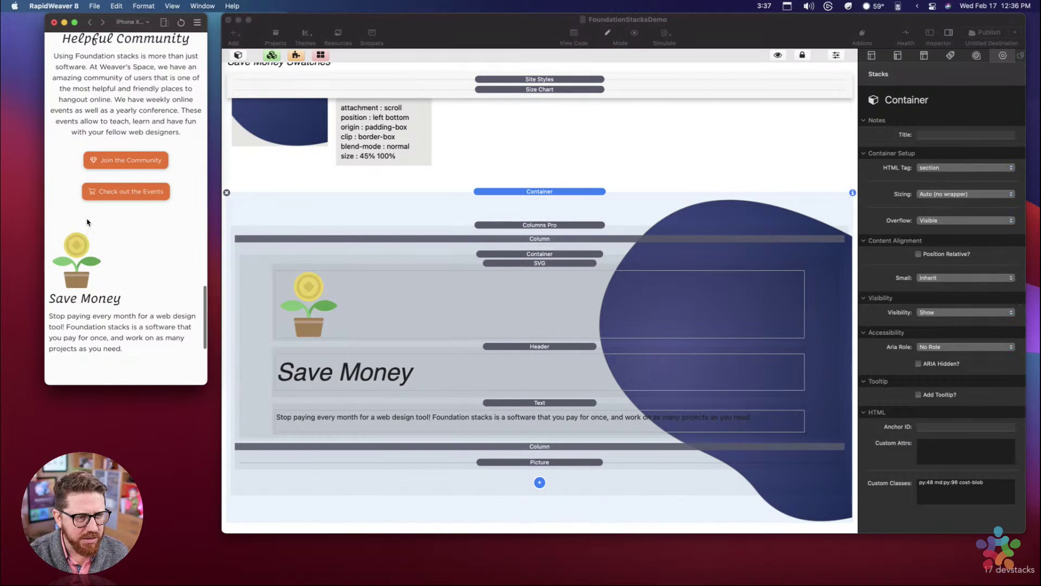
Step: Copy the custom classes py:96 md:py:128 from the Loved by Users section's outer Container
{"action": "scroll", "coordinate": [535, 218], "scroll_direction": "up", "scroll_amount": 9}
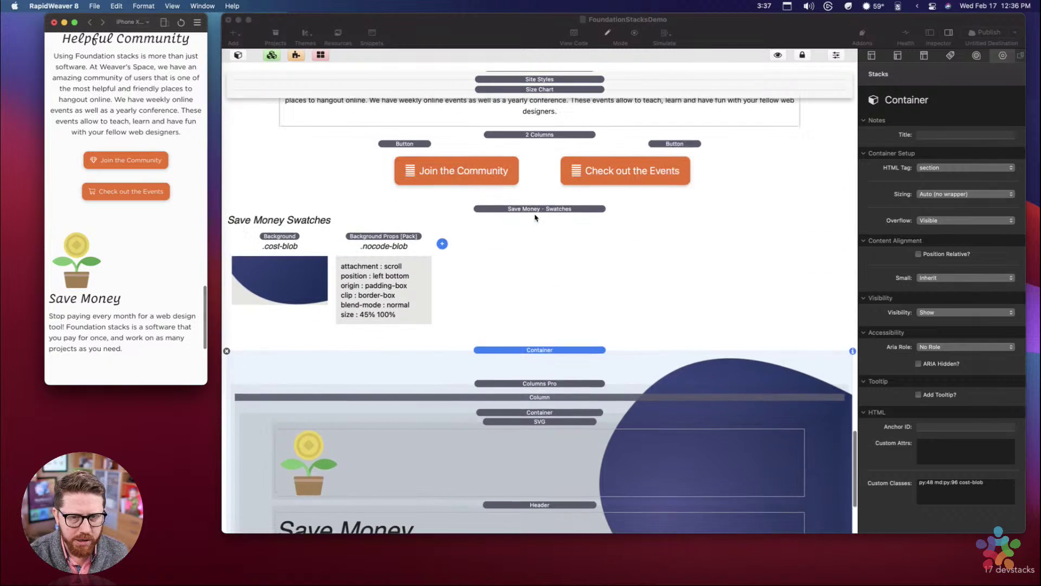
{"action": "left_click", "coordinate": [534, 214]}
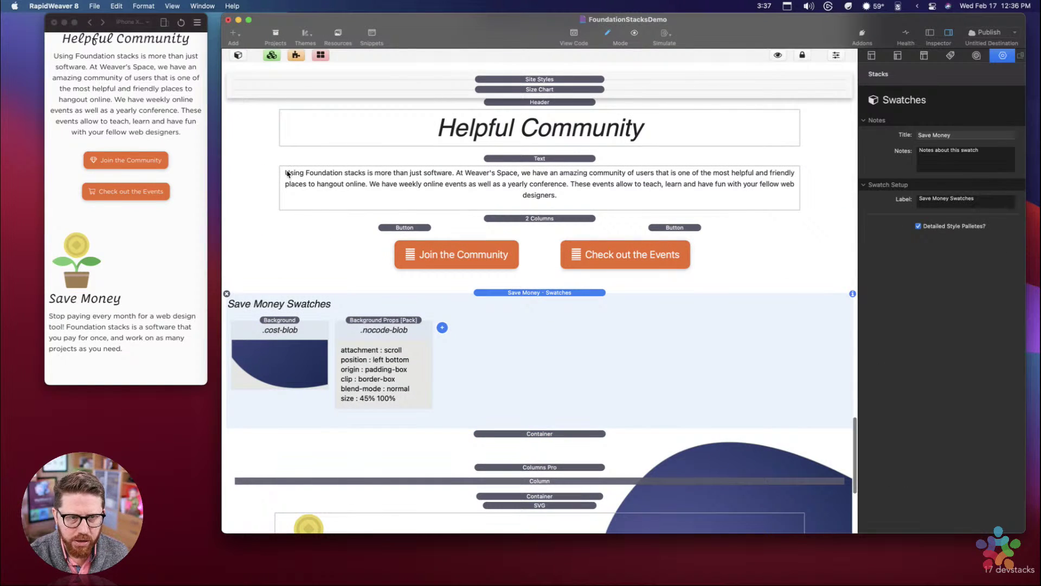
{"action": "left_click", "coordinate": [229, 155]}
{"action": "scroll", "coordinate": [255, 167], "scroll_direction": "up", "scroll_amount": 3}
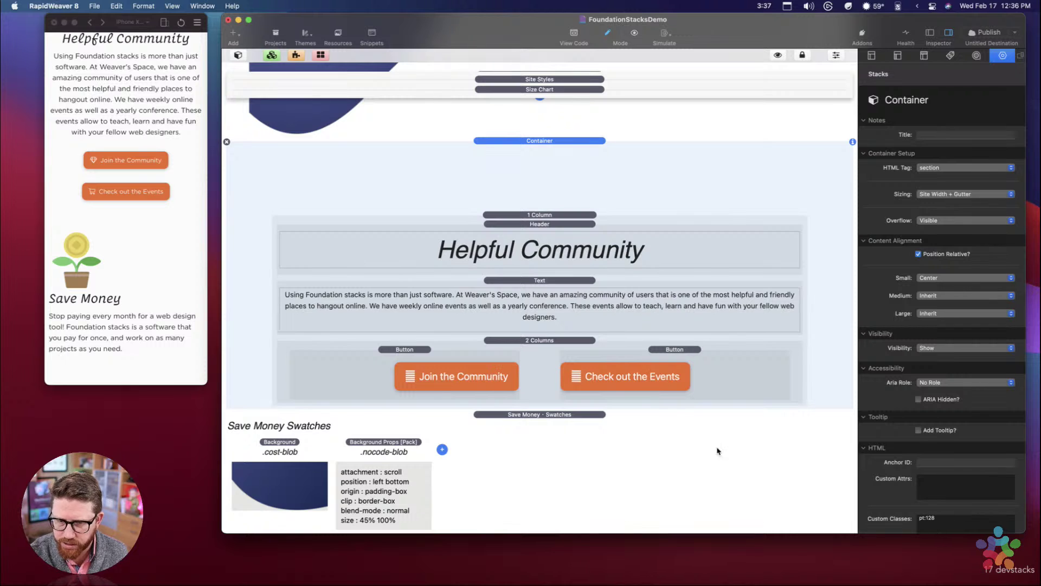
{"action": "scroll", "coordinate": [638, 398], "scroll_direction": "up", "scroll_amount": 2}
{"action": "scroll", "coordinate": [637, 398], "scroll_direction": "up", "scroll_amount": 10}
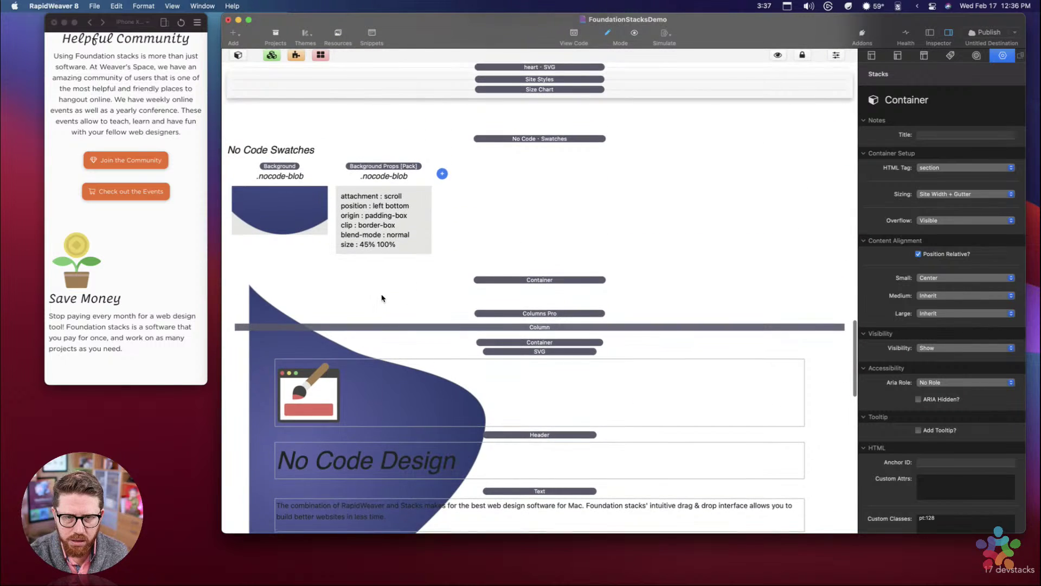
{"action": "left_click", "coordinate": [413, 138]}
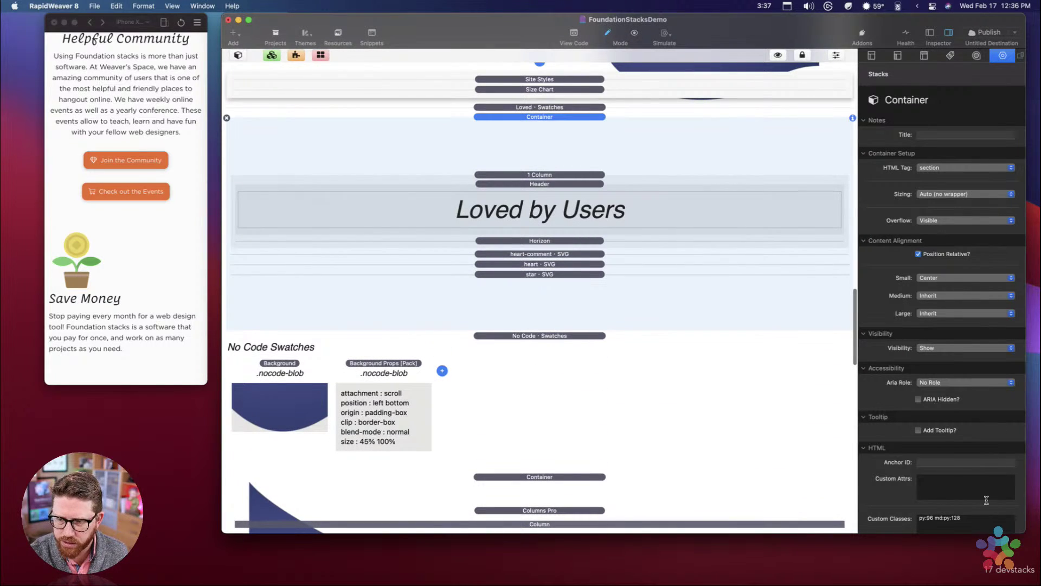
{"action": "triple_click", "coordinate": [975, 525]}
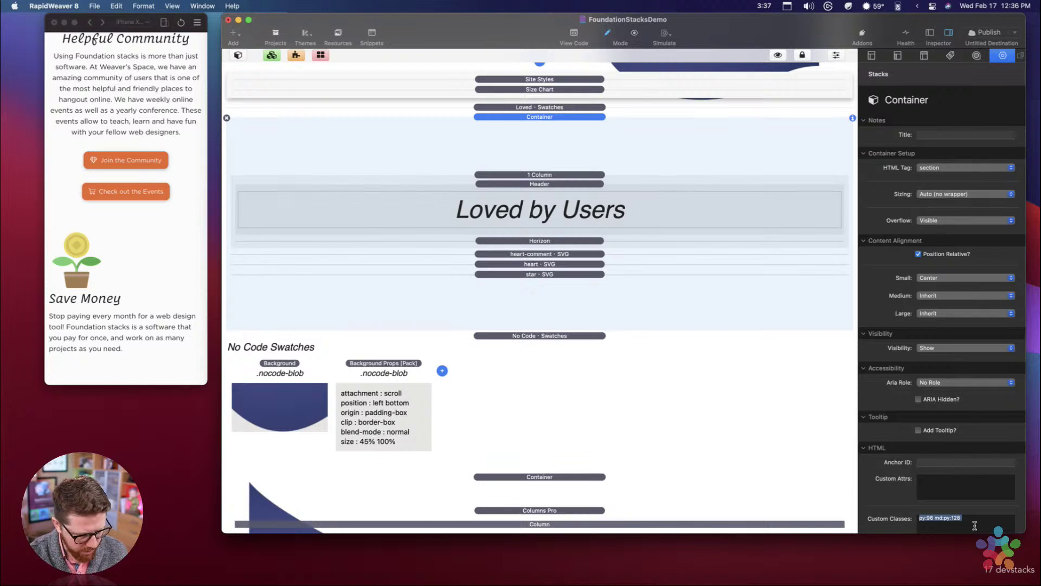
Step: Replace the padding class on the Helpful Community section's outer Container with py:96 md:py:128
{"action": "scroll", "coordinate": [396, 464], "scroll_direction": "down", "scroll_amount": 15}
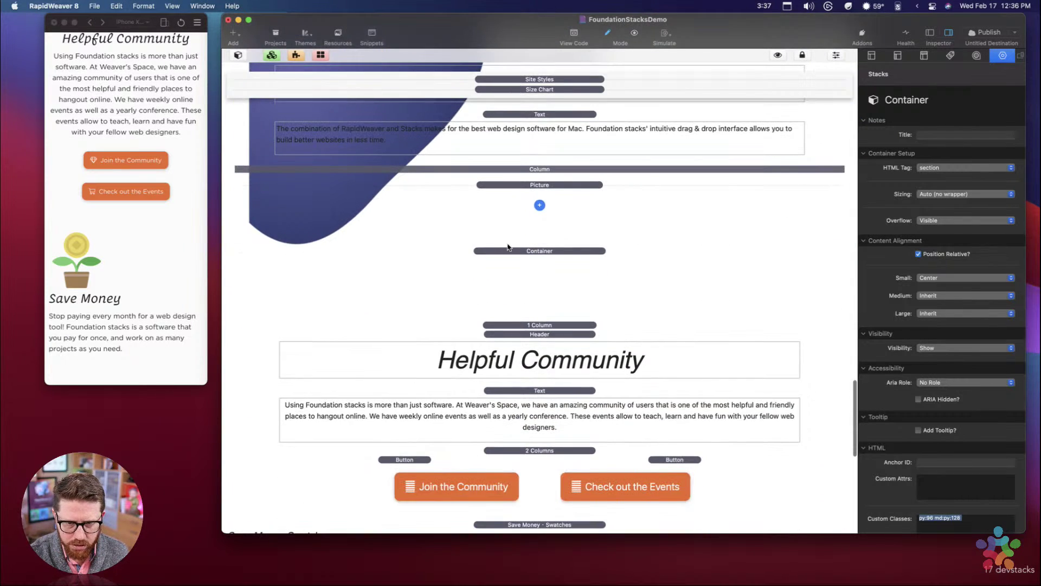
{"action": "left_click", "coordinate": [508, 249]}
{"action": "scroll", "coordinate": [540, 325], "scroll_direction": "down", "scroll_amount": 2}
{"action": "double_click", "coordinate": [945, 526]}
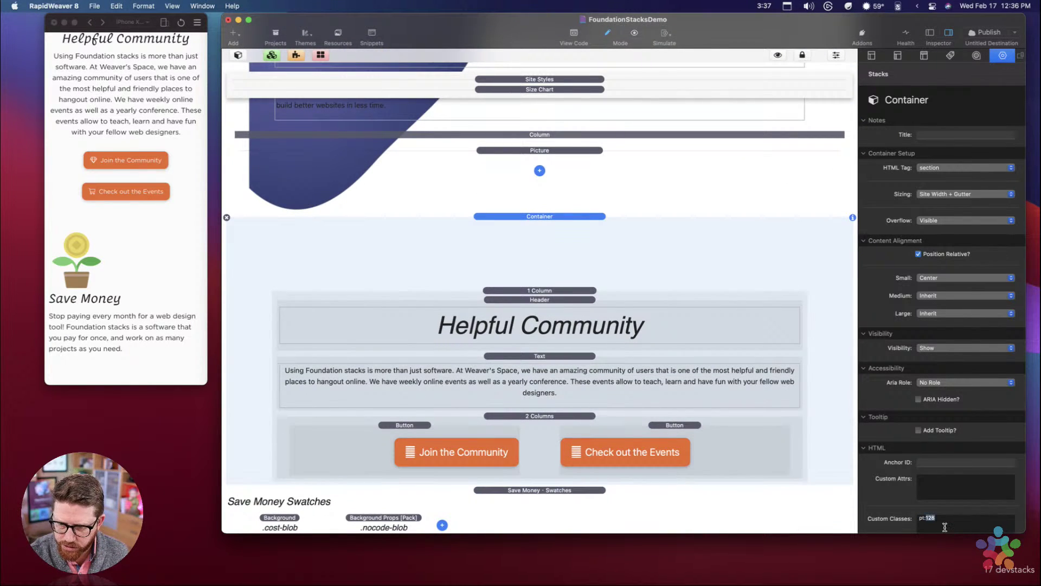
{"action": "key", "text": "super+z"}
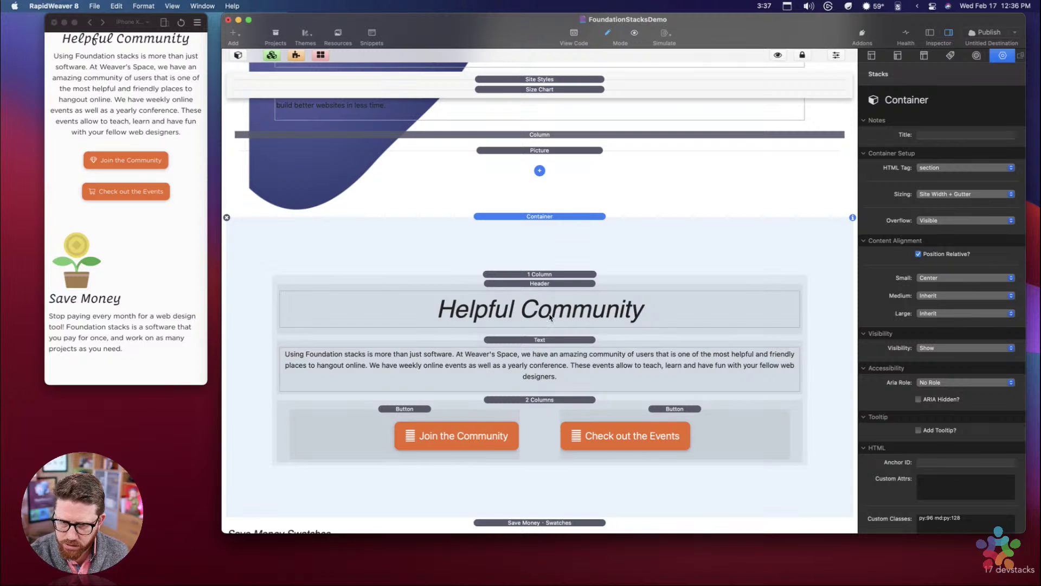
Step: Examine the section spacing in the phone preview from Save Money up through Loved by Users and Fast & Modern
{"action": "scroll", "coordinate": [539, 325], "scroll_direction": "down", "scroll_amount": 5}
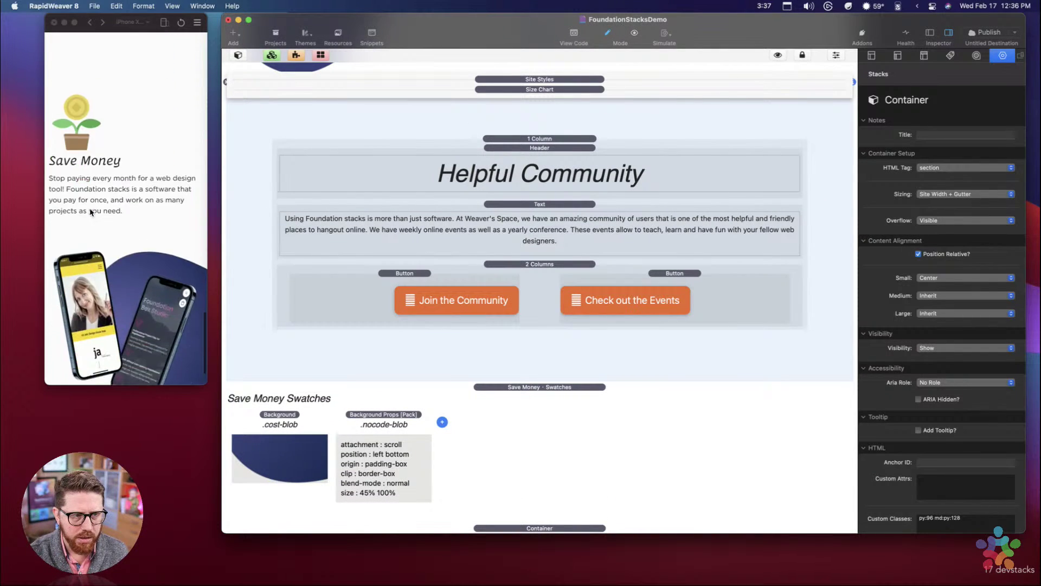
{"action": "scroll", "coordinate": [108, 206], "scroll_direction": "up", "scroll_amount": 5}
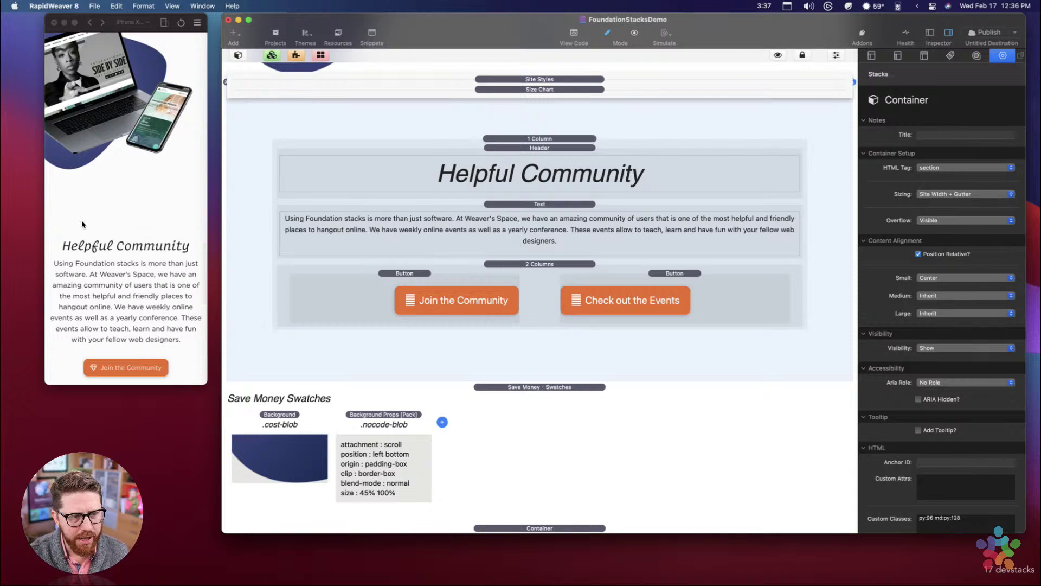
{"action": "scroll", "coordinate": [82, 225], "scroll_direction": "up", "scroll_amount": 10}
{"action": "scroll", "coordinate": [82, 225], "scroll_direction": "up", "scroll_amount": 10}
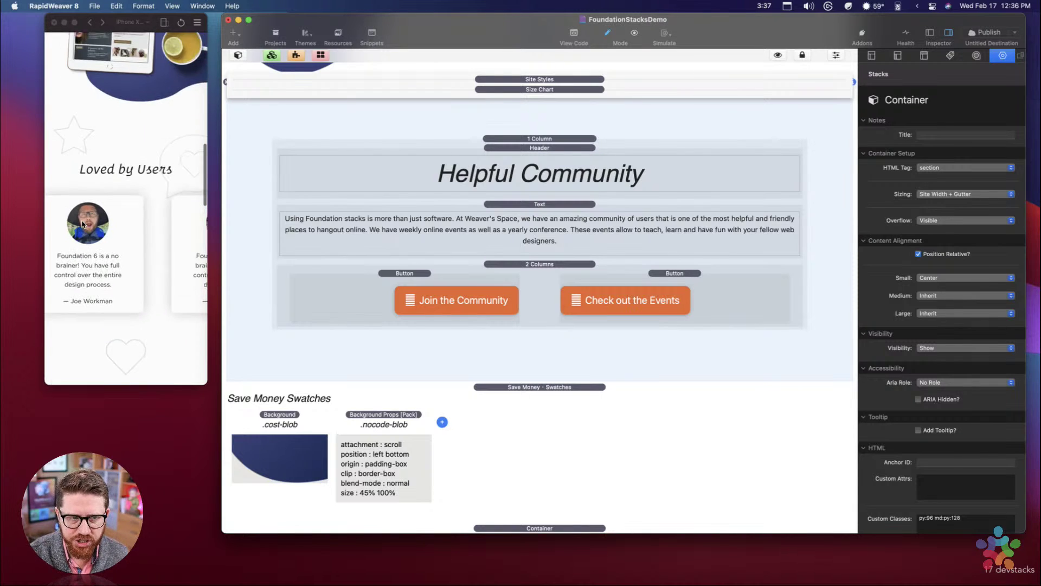
{"action": "scroll", "coordinate": [109, 163], "scroll_direction": "up", "scroll_amount": 3}
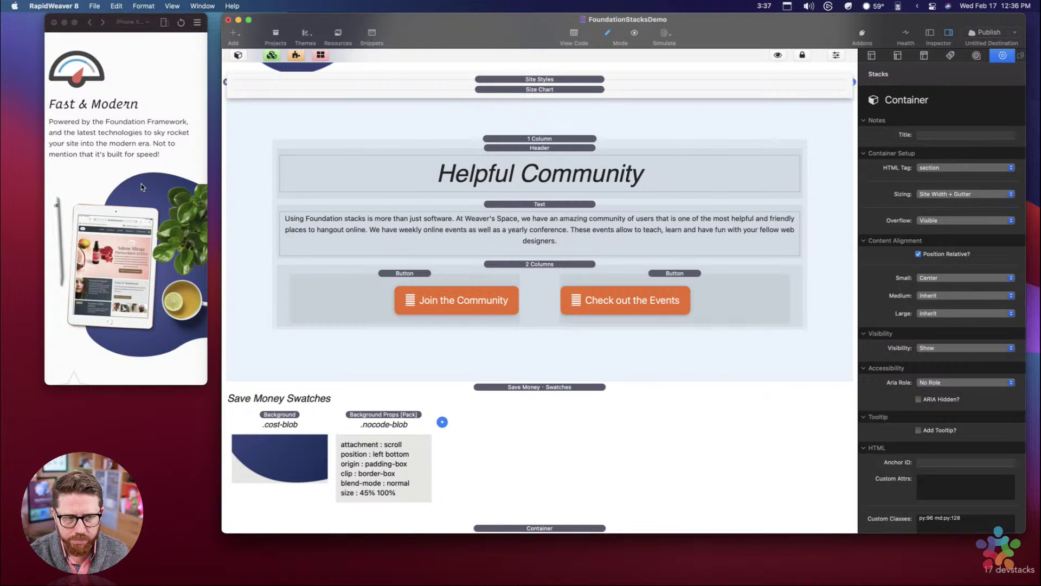
{"action": "scroll", "coordinate": [141, 184], "scroll_direction": "down", "scroll_amount": 5}
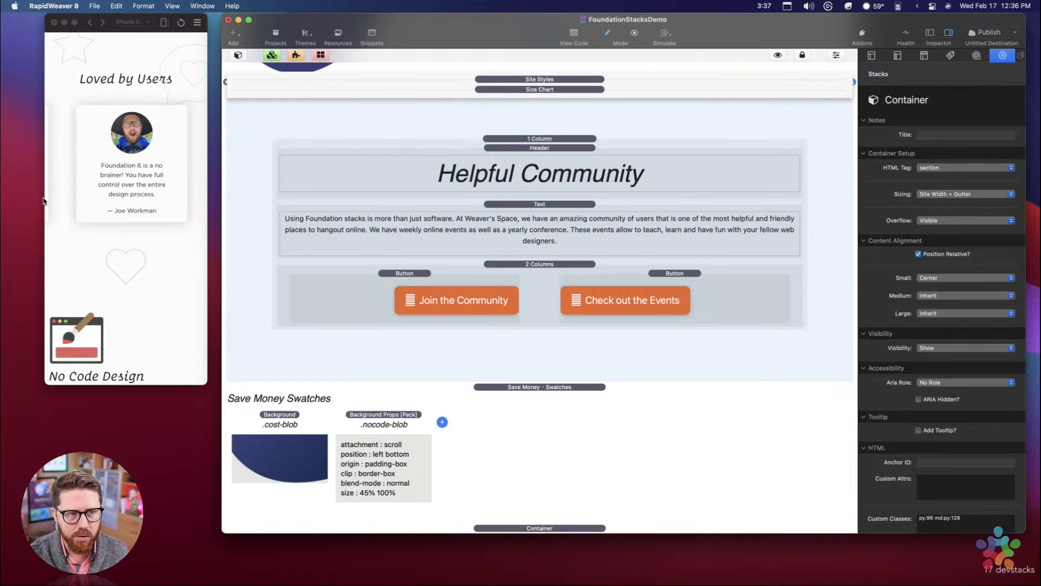
{"action": "scroll", "coordinate": [152, 76], "scroll_direction": "down", "scroll_amount": 1}
{"action": "scroll", "coordinate": [105, 175], "scroll_direction": "up", "scroll_amount": 3}
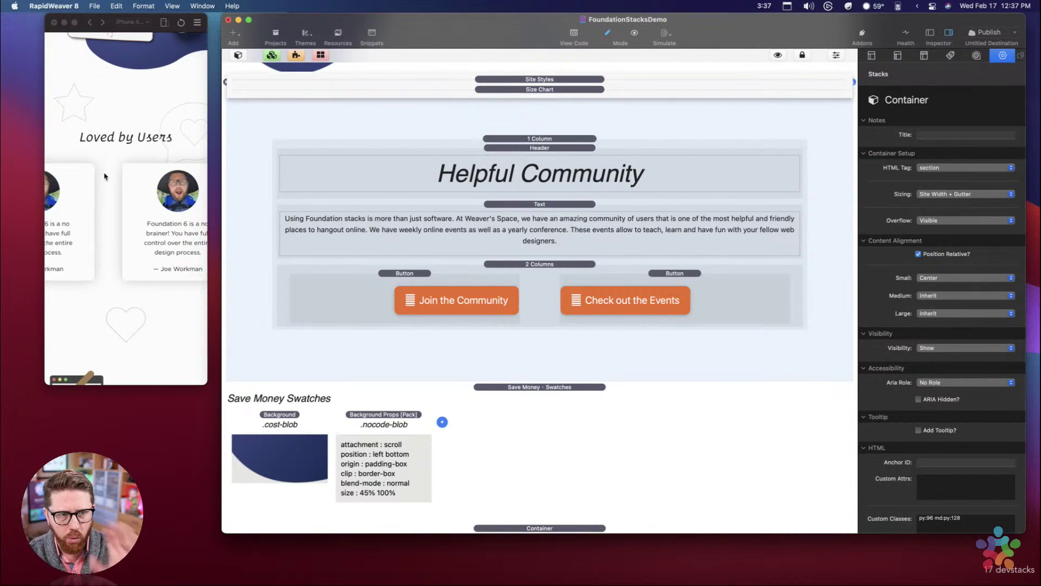
{"action": "scroll", "coordinate": [105, 175], "scroll_direction": "up", "scroll_amount": 10}
{"action": "scroll", "coordinate": [104, 176], "scroll_direction": "down", "scroll_amount": 3}
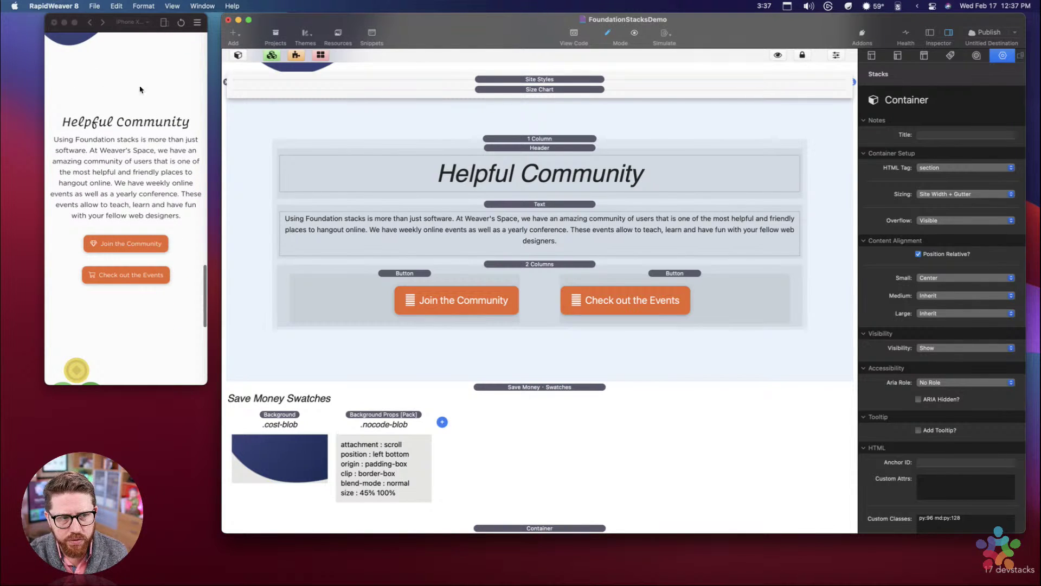
Step: Compare the spacing around the Helpful Community and Save Money sections in the phone preview
{"action": "scroll", "coordinate": [120, 161], "scroll_direction": "down", "scroll_amount": 1}
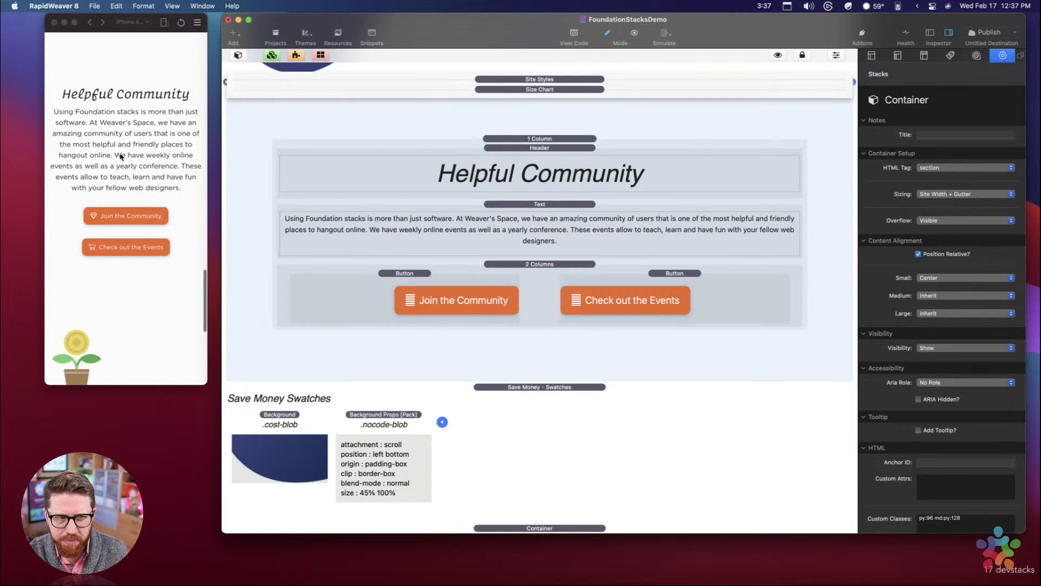
{"action": "scroll", "coordinate": [120, 156], "scroll_direction": "down", "scroll_amount": 10}
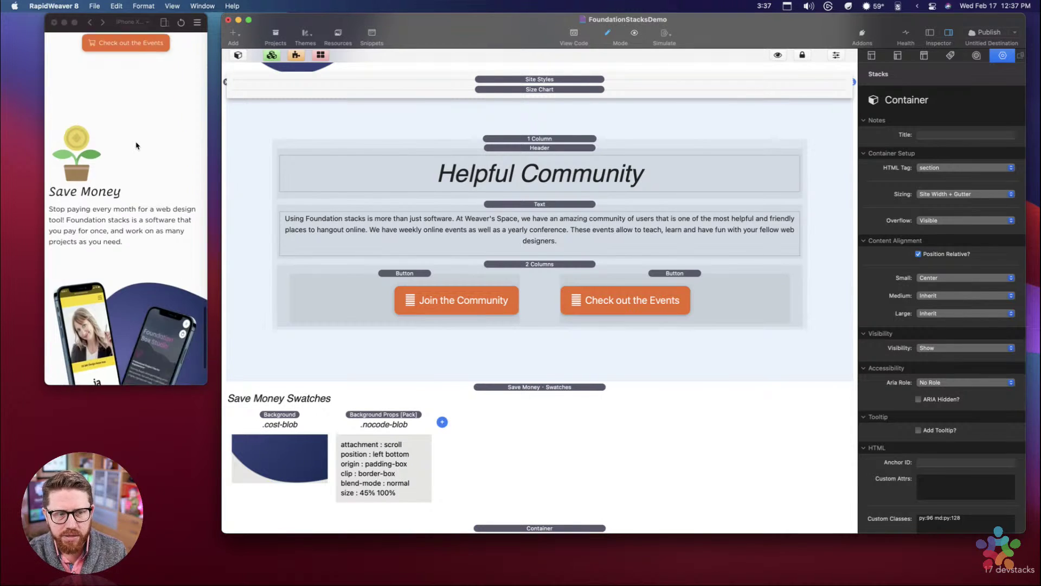
{"action": "scroll", "coordinate": [139, 274], "scroll_direction": "down", "scroll_amount": 3}
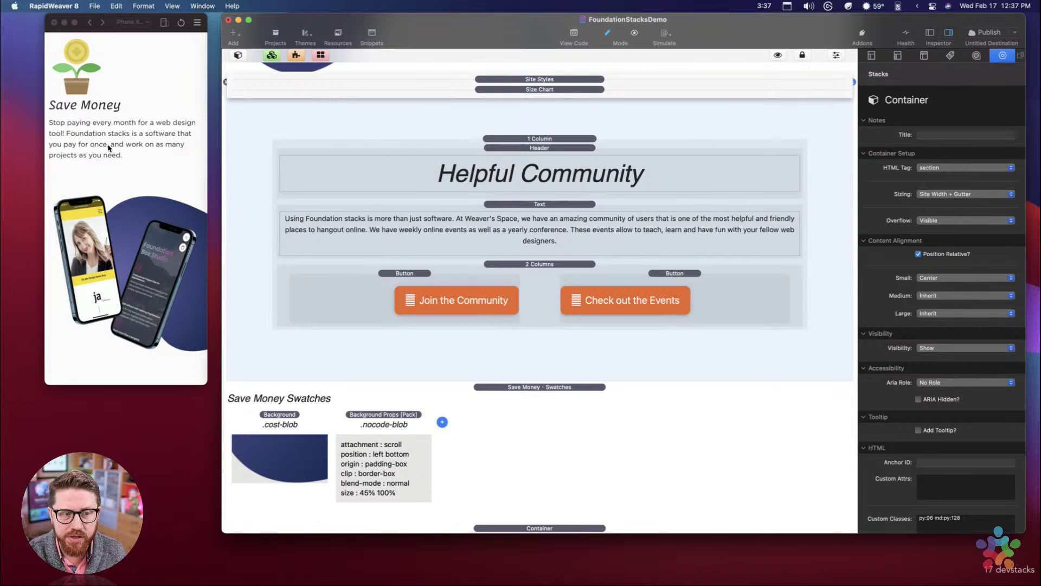
{"action": "scroll", "coordinate": [121, 187], "scroll_direction": "down", "scroll_amount": 1}
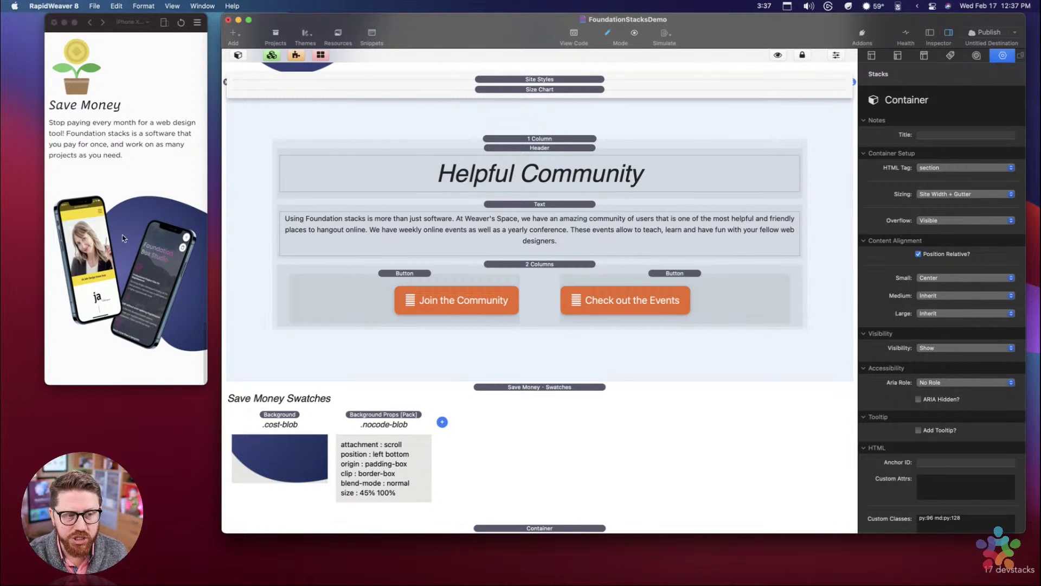
{"action": "scroll", "coordinate": [124, 188], "scroll_direction": "up", "scroll_amount": 2}
{"action": "scroll", "coordinate": [124, 188], "scroll_direction": "up", "scroll_amount": 4}
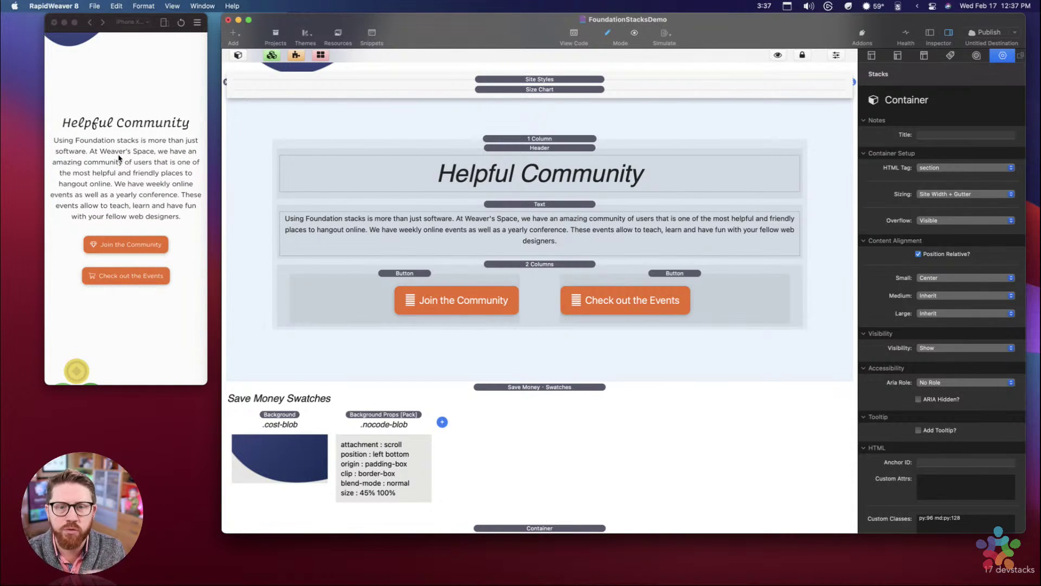
{"action": "scroll", "coordinate": [119, 158], "scroll_direction": "down", "scroll_amount": 5}
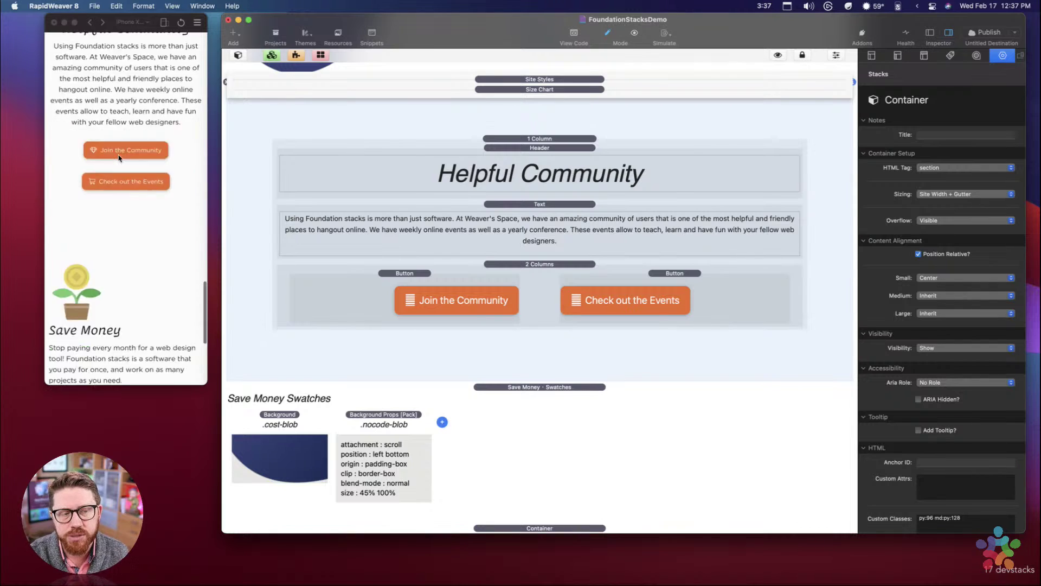
{"action": "scroll", "coordinate": [119, 158], "scroll_direction": "down", "scroll_amount": 1}
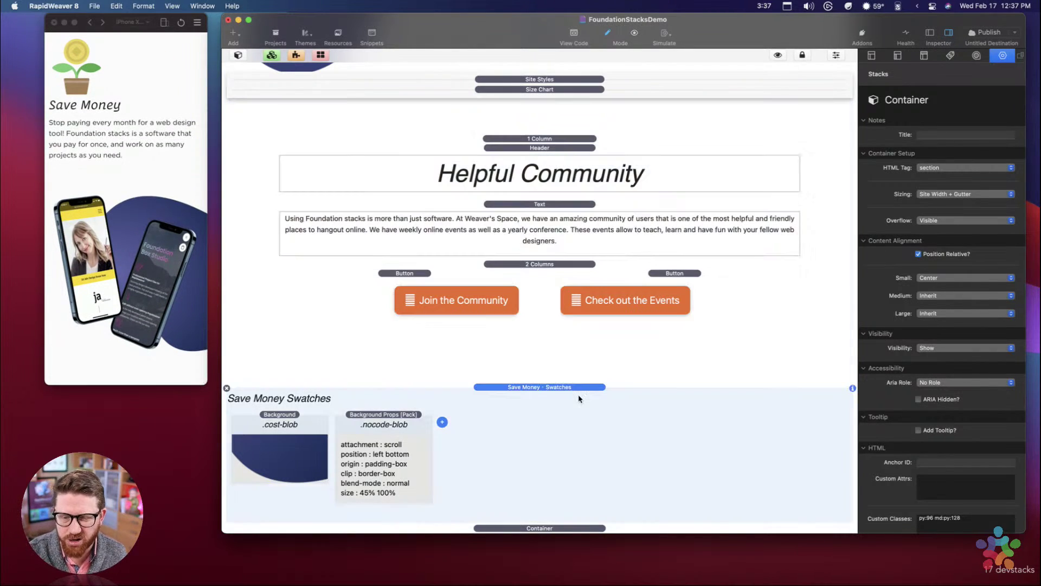
Step: Select the Background Props [Pack] swatch in Save Money Swatches and examine the Save Money blob in the iPad preview
{"action": "left_click", "coordinate": [579, 399]}
{"action": "scroll", "coordinate": [579, 399], "scroll_direction": "down", "scroll_amount": 5}
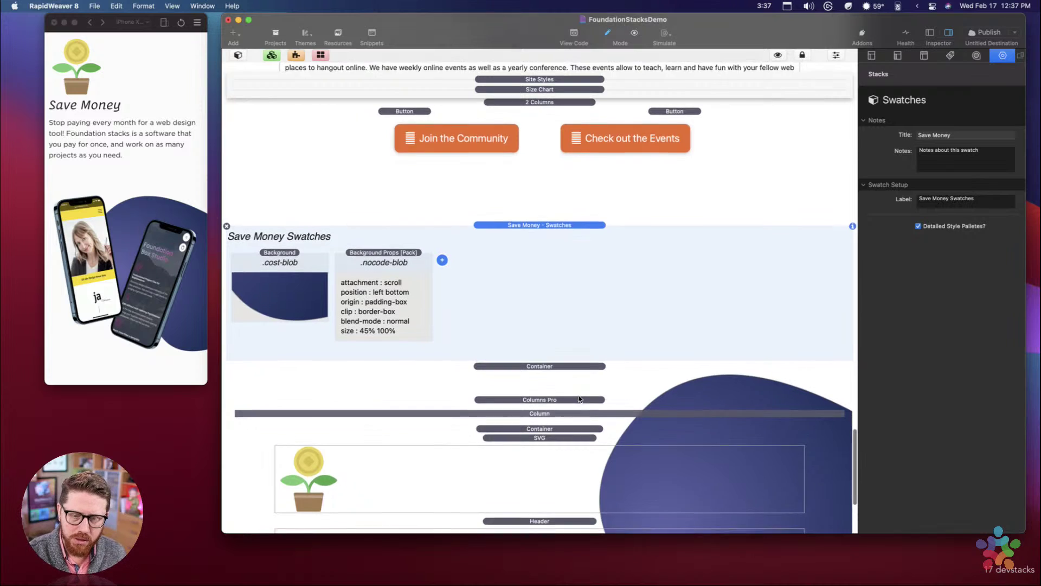
{"action": "scroll", "coordinate": [525, 189], "scroll_direction": "down", "scroll_amount": 3}
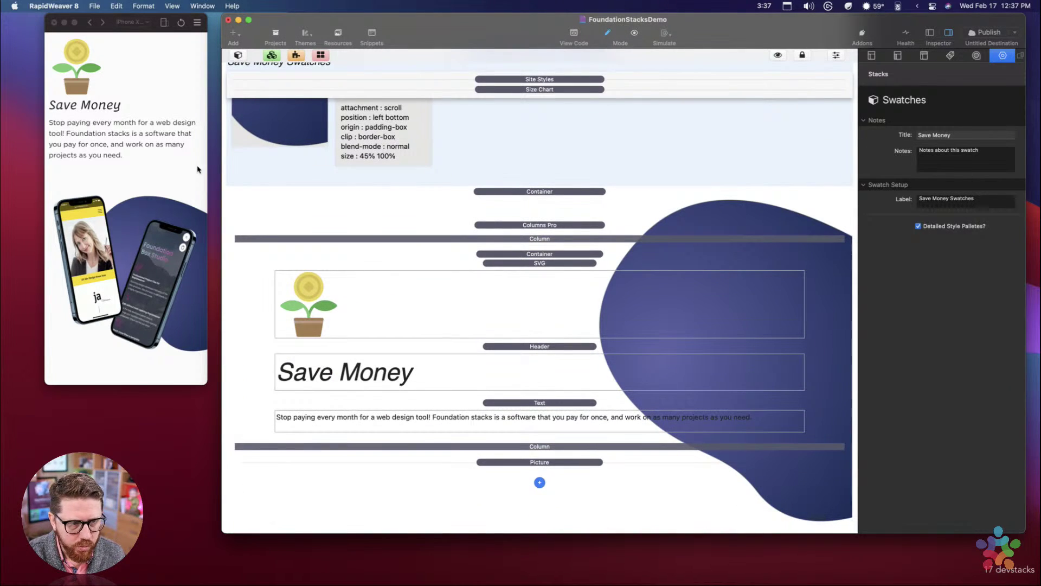
{"action": "scroll", "coordinate": [535, 194], "scroll_direction": "up", "scroll_amount": 2}
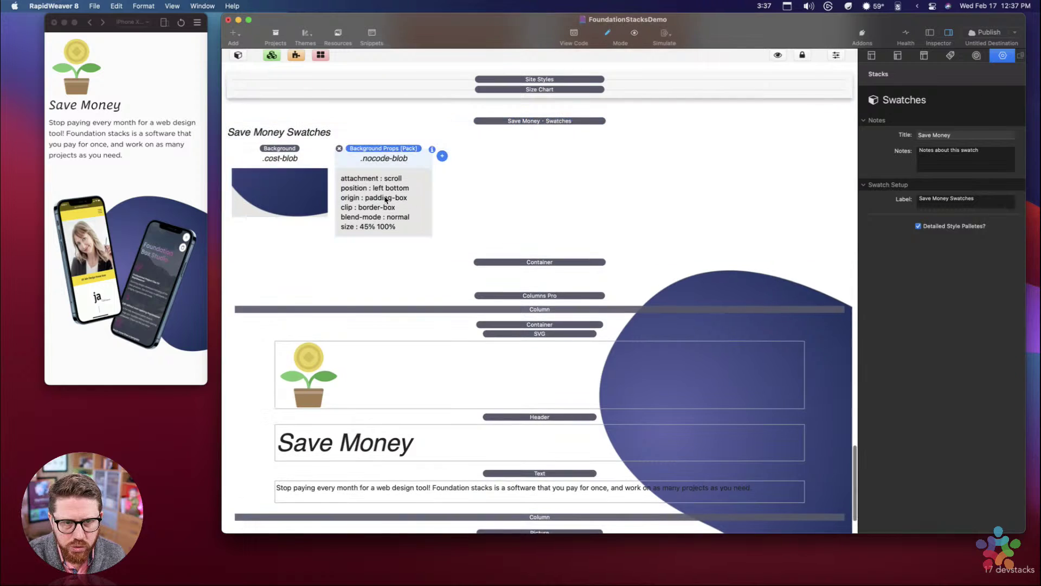
{"action": "left_click", "coordinate": [385, 199]}
{"action": "key", "text": "ctrl+Right"}
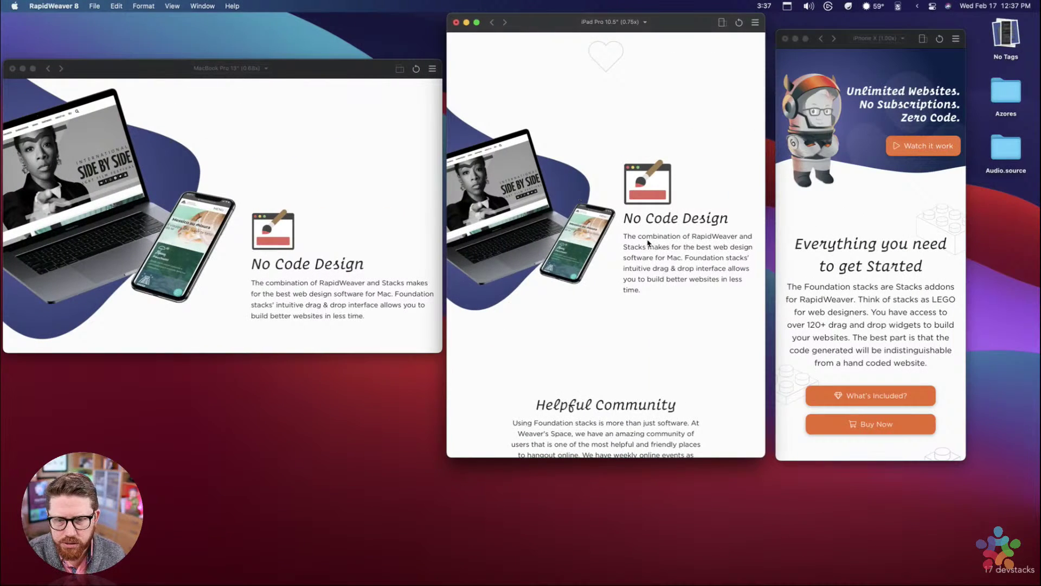
{"action": "scroll", "coordinate": [649, 243], "scroll_direction": "down", "scroll_amount": 7}
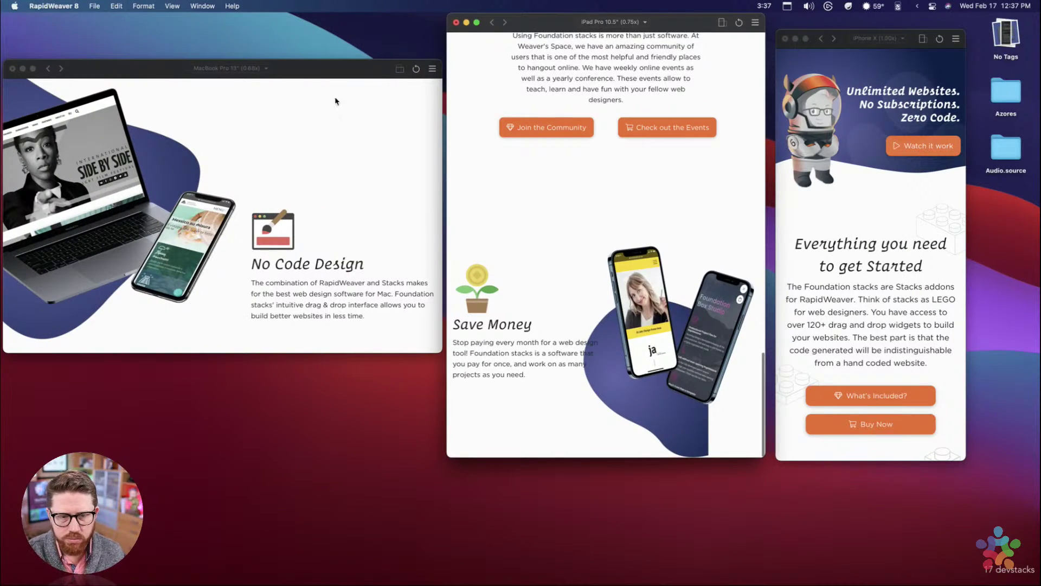
{"action": "key", "text": "ctrl+Left"}
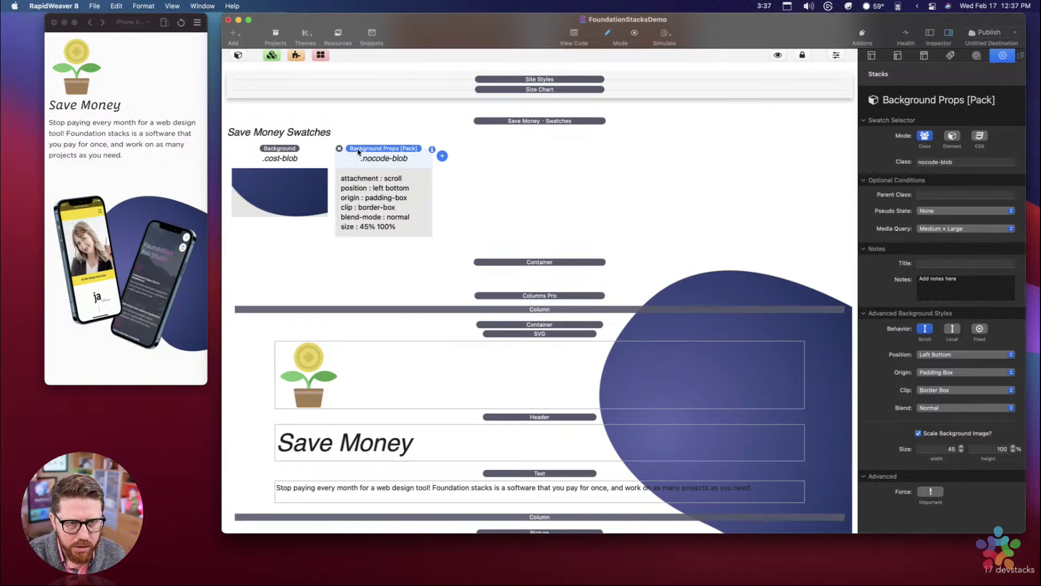
Step: Set the Save Money Background Props swatch's position to Right Bottom and check the blob in the larger previews
{"action": "left_click", "coordinate": [939, 356]}
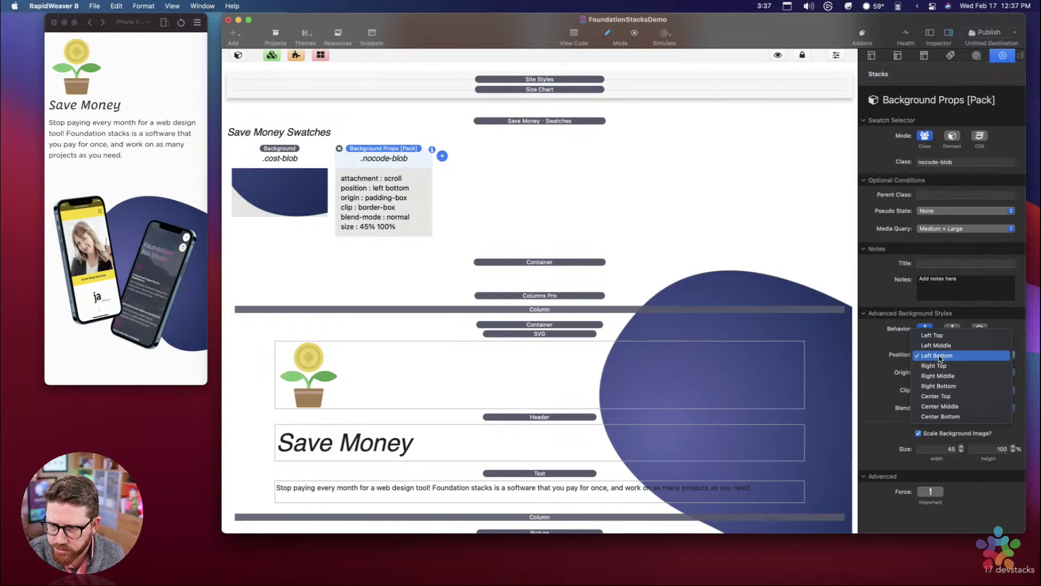
{"action": "left_click", "coordinate": [942, 385]}
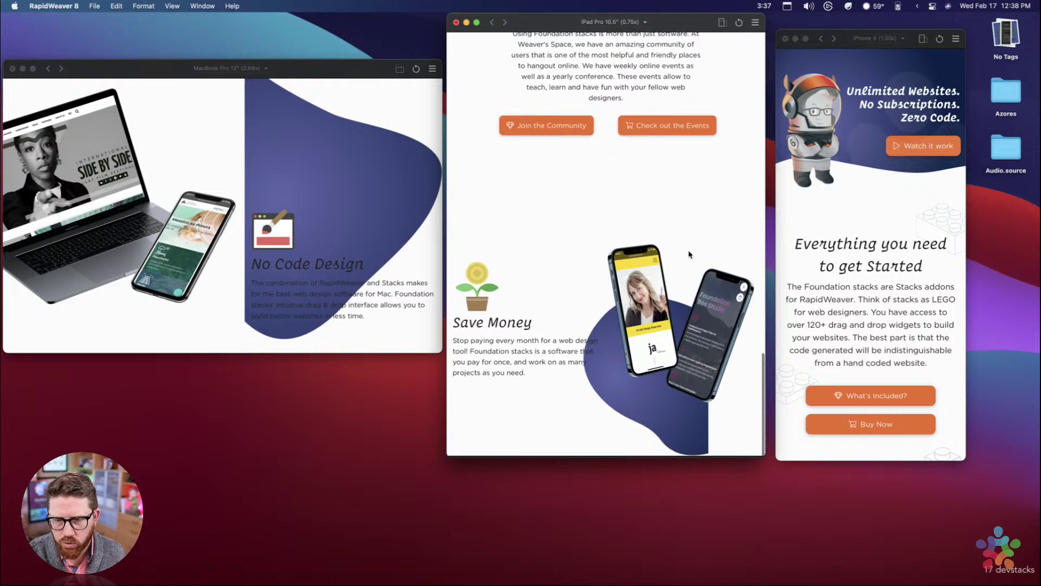
{"action": "scroll", "coordinate": [689, 254], "scroll_direction": "up", "scroll_amount": 2}
{"action": "scroll", "coordinate": [690, 254], "scroll_direction": "down", "scroll_amount": 2}
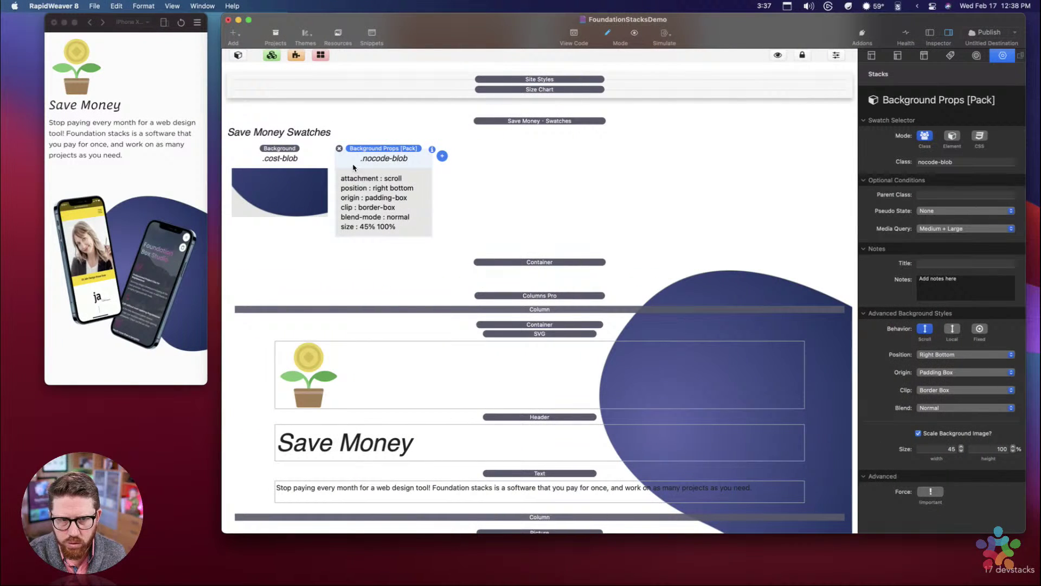
Step: Replace the class on the Save Money Background Props swatch with cost-blob, copied from the neighbouring Background swatch
{"action": "left_click", "coordinate": [296, 164]}
{"action": "left_click", "coordinate": [954, 165]}
{"action": "key", "text": "super+c"}
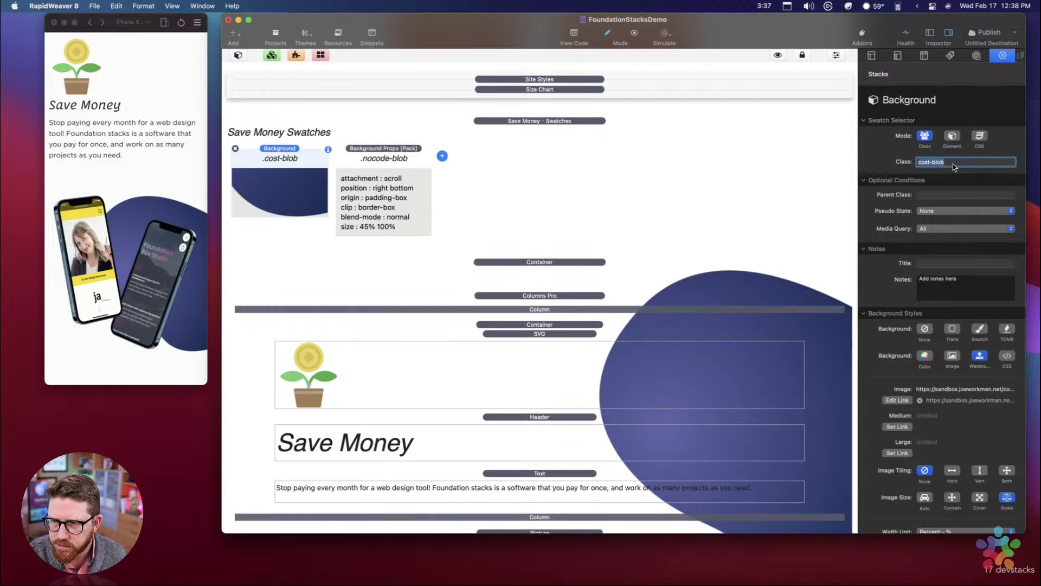
{"action": "left_click", "coordinate": [398, 171]}
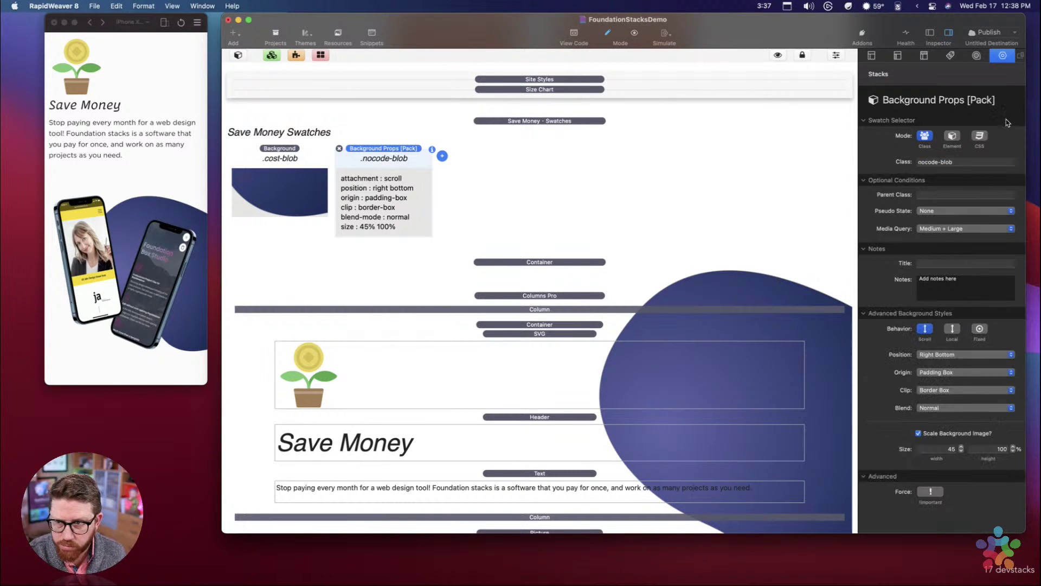
{"action": "left_click", "coordinate": [952, 164]}
{"action": "key", "text": "super+v"}
{"action": "key", "text": "Return"}
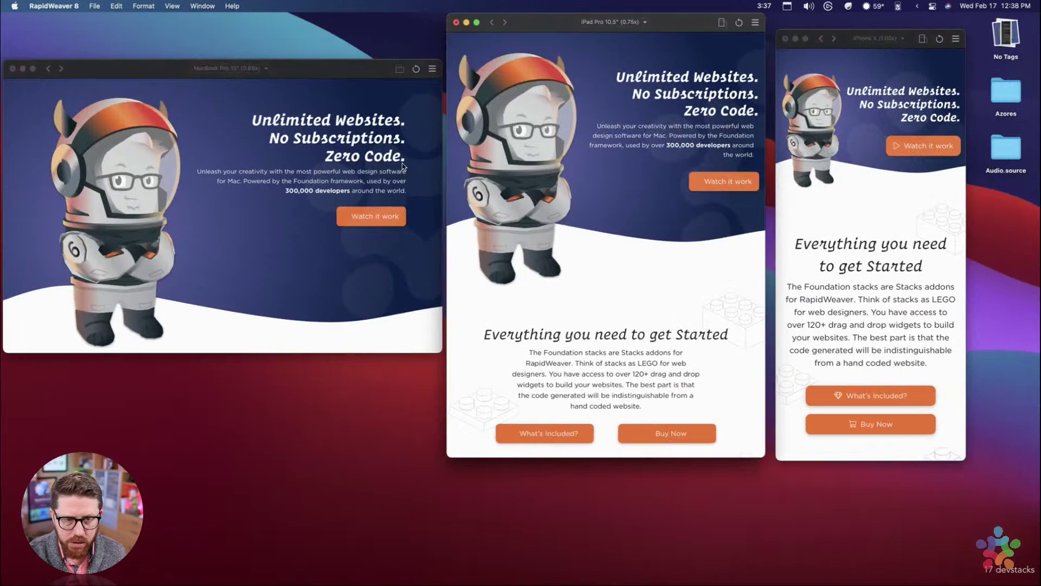
Step: Try a 55% width on the Save Money Background Props swatch and check the blob in the MacBook and iPad previews
{"action": "scroll", "coordinate": [305, 229], "scroll_direction": "down", "scroll_amount": 5}
{"action": "scroll", "coordinate": [305, 230], "scroll_direction": "down", "scroll_amount": 5}
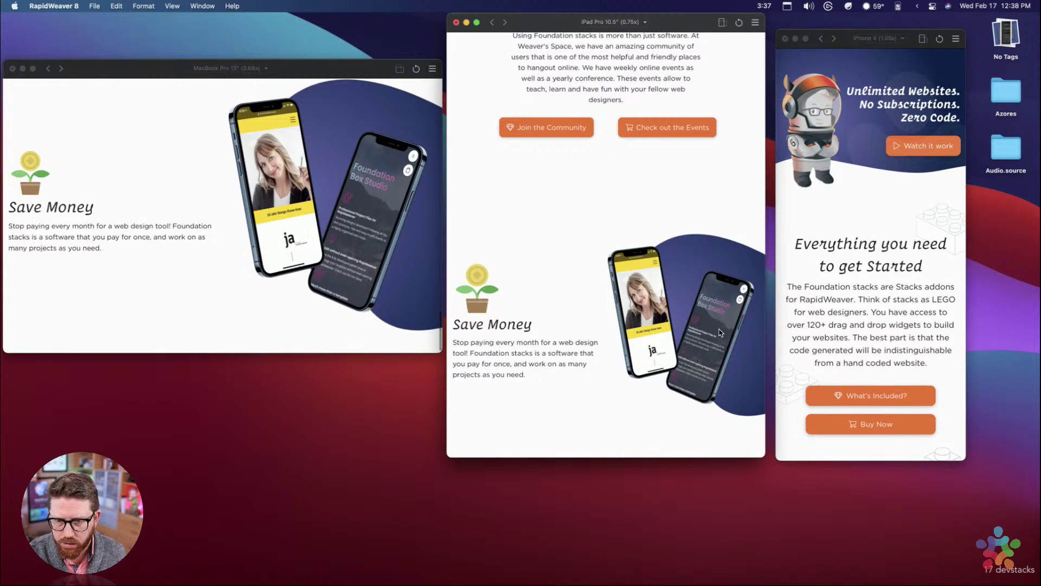
{"action": "scroll", "coordinate": [699, 260], "scroll_direction": "down", "scroll_amount": 3}
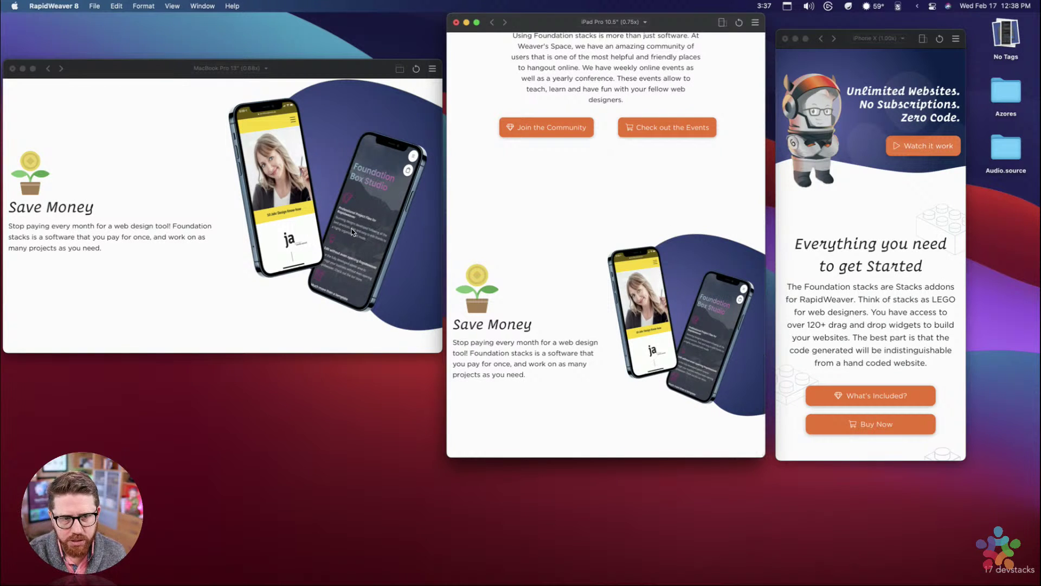
{"action": "key", "text": "ctrl+Left"}
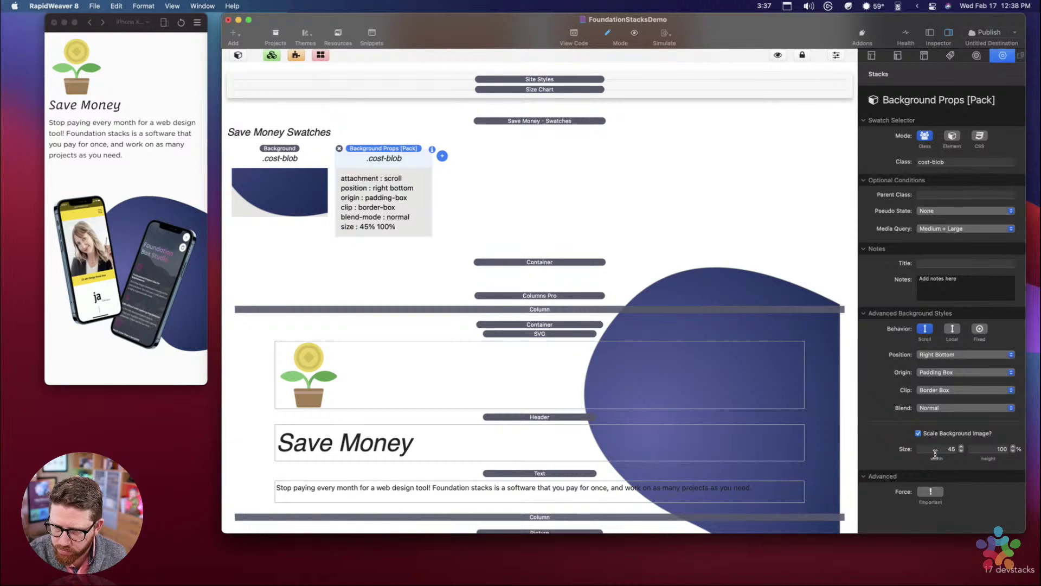
{"action": "left_click", "coordinate": [934, 453]}
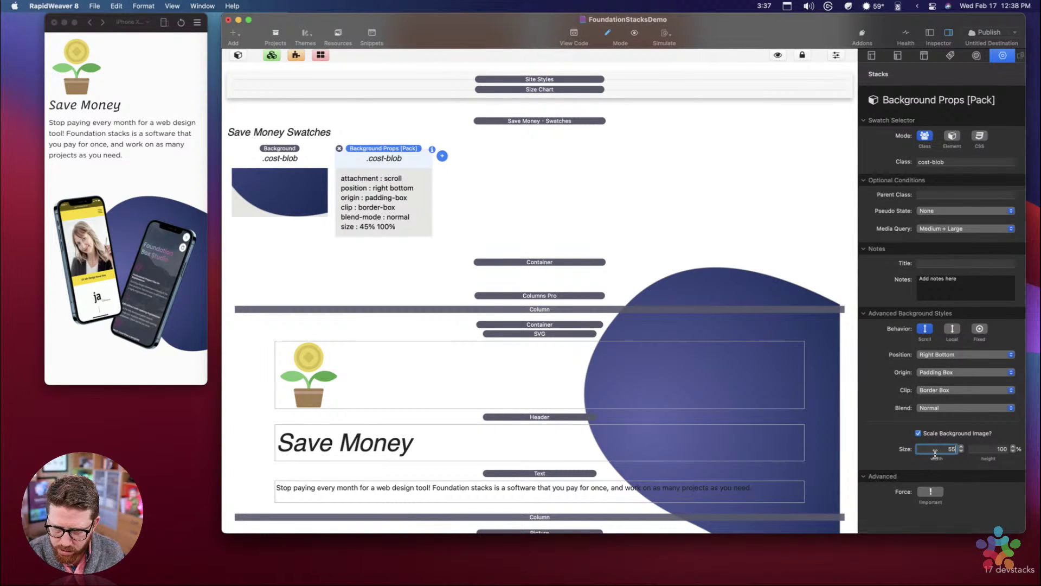
{"action": "key", "text": "Return"}
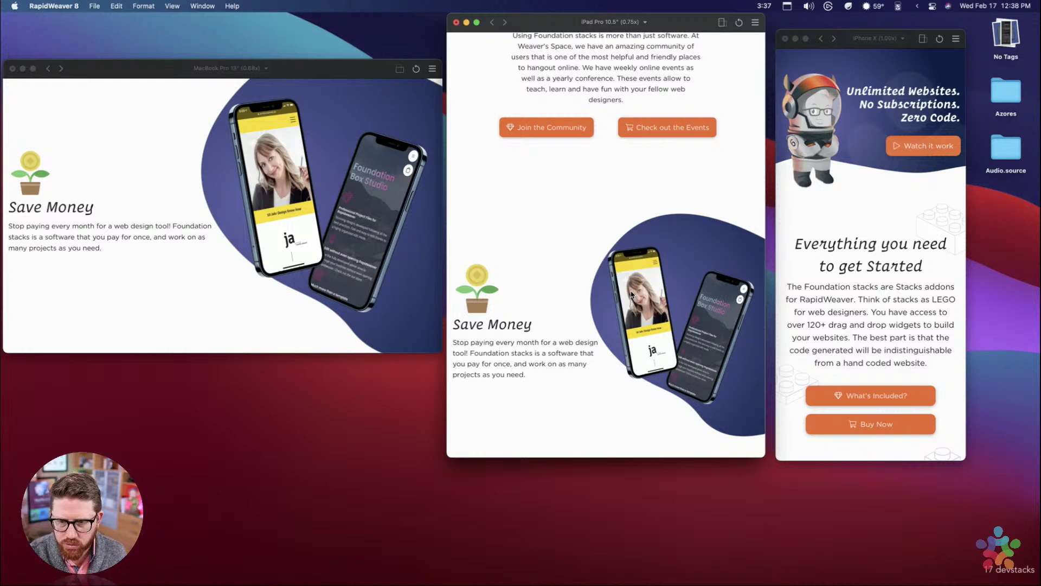
{"action": "scroll", "coordinate": [632, 290], "scroll_direction": "down", "scroll_amount": 3}
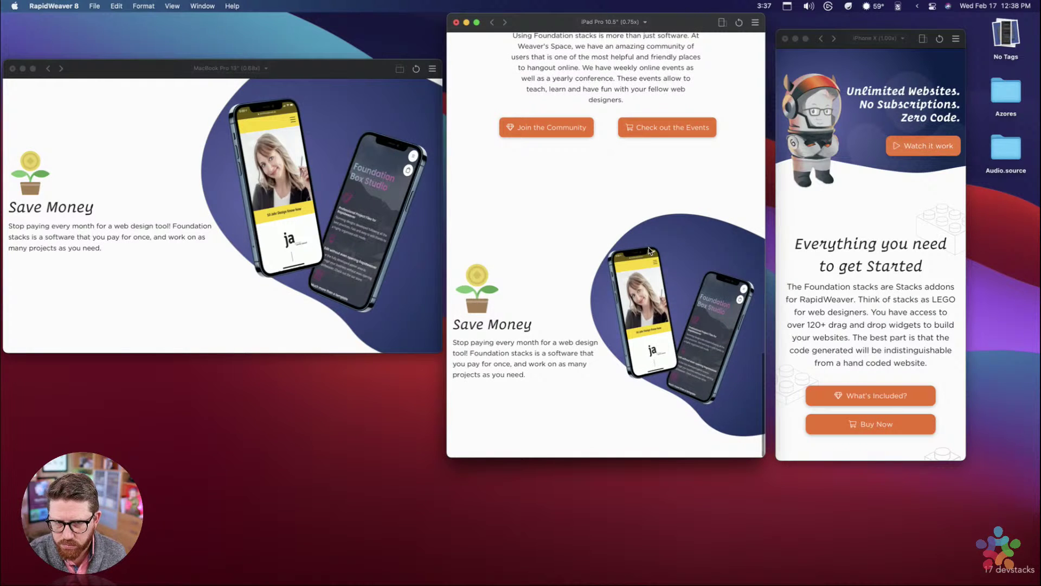
{"action": "scroll", "coordinate": [645, 255], "scroll_direction": "up", "scroll_amount": 2}
{"action": "scroll", "coordinate": [206, 175], "scroll_direction": "up", "scroll_amount": 1}
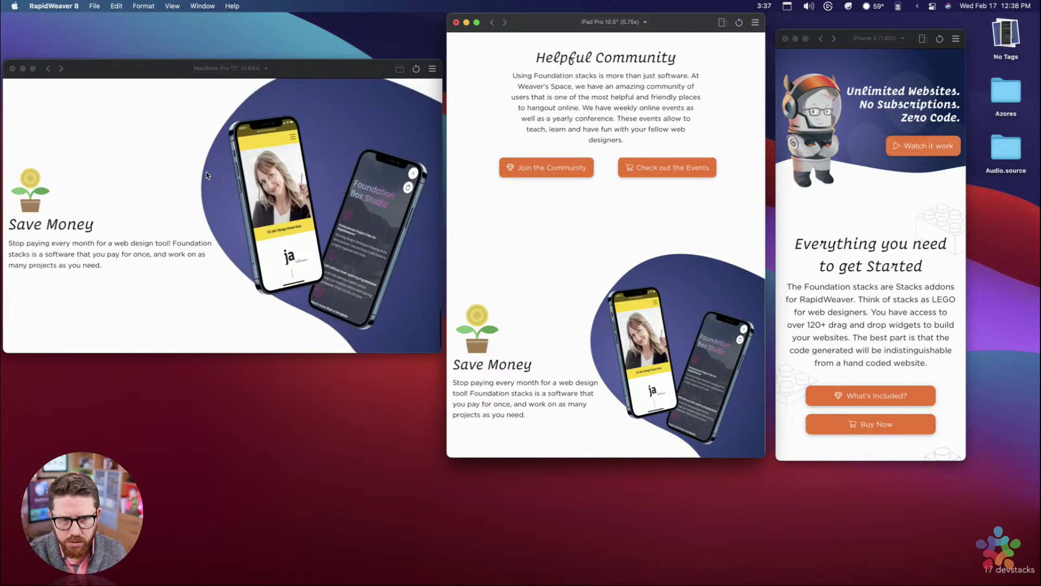
{"action": "scroll", "coordinate": [206, 175], "scroll_direction": "down", "scroll_amount": 2}
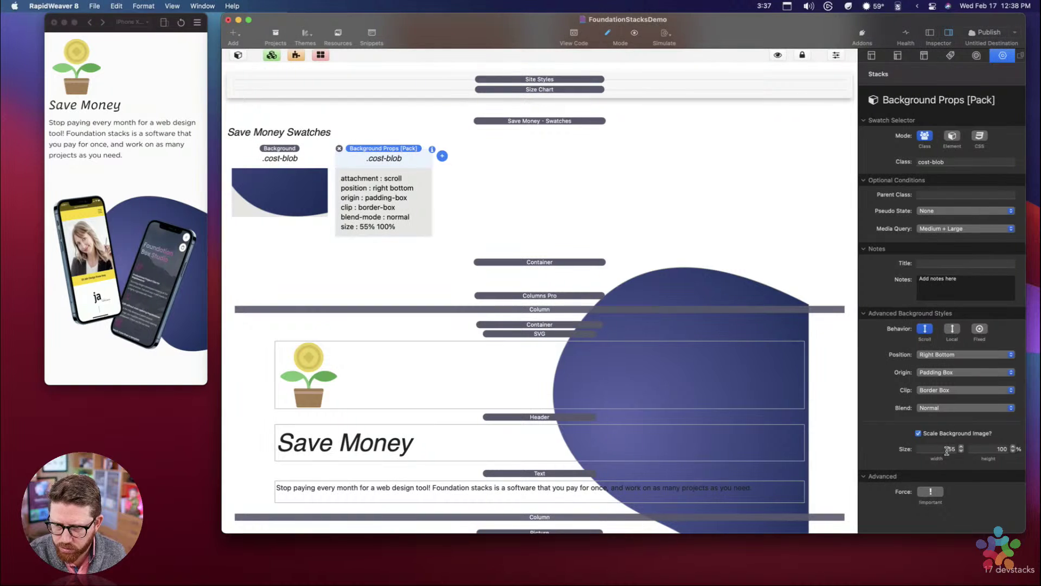
Step: Set the Save Money Background Props swatch's width to 50% and check the blob in the MacBook and iPad previews
{"action": "left_click", "coordinate": [944, 449]}
{"action": "type", "text": "50"}
{"action": "key", "text": "Return"}
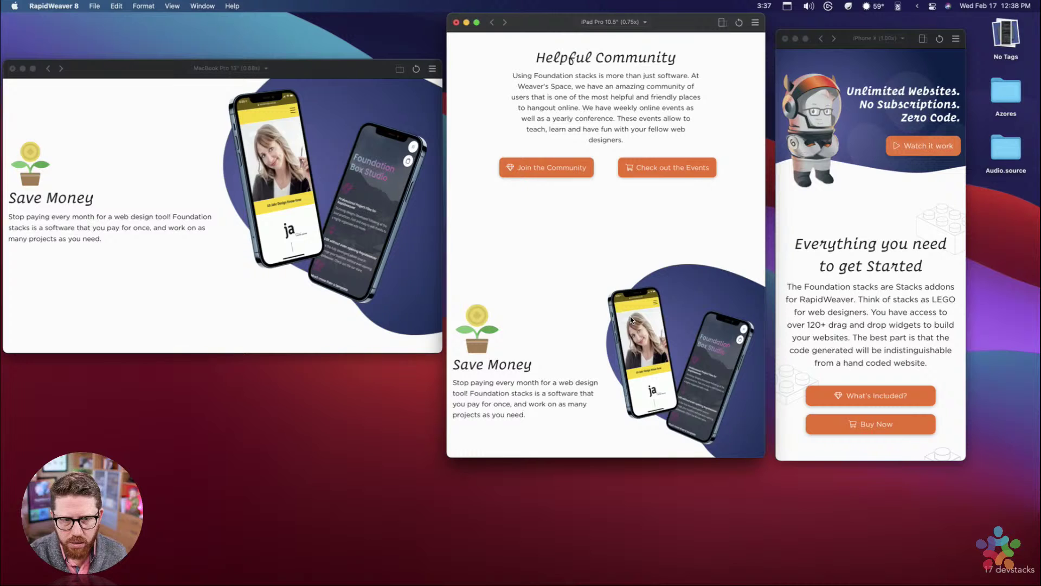
{"action": "scroll", "coordinate": [547, 263], "scroll_direction": "down", "scroll_amount": 2}
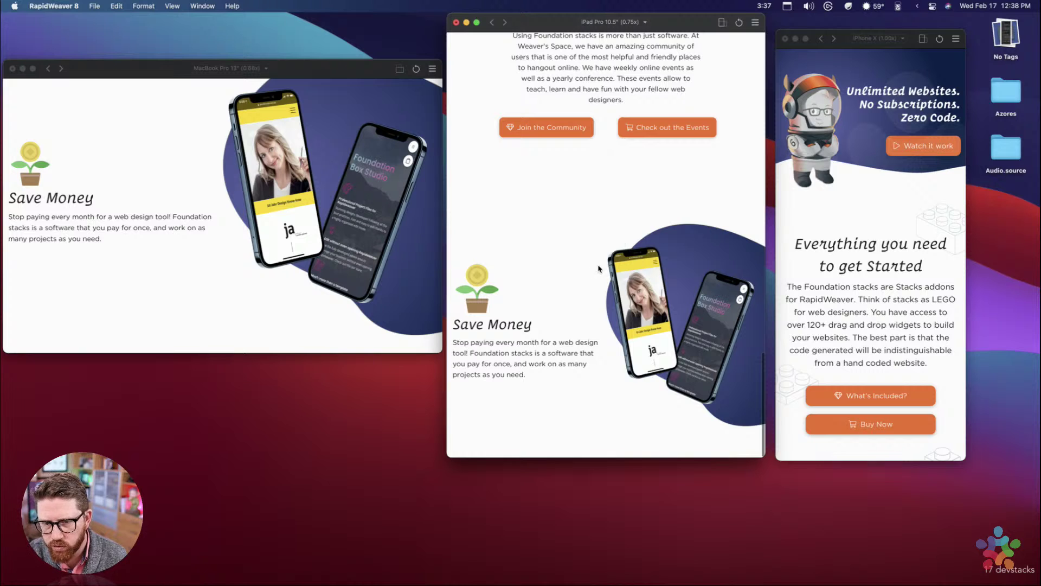
{"action": "scroll", "coordinate": [250, 187], "scroll_direction": "up", "scroll_amount": 3}
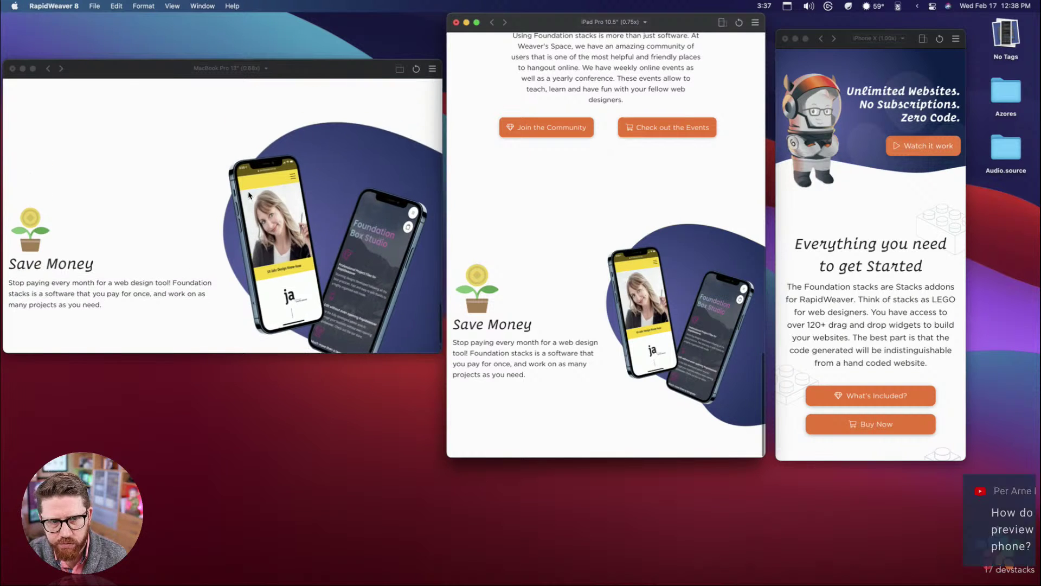
{"action": "scroll", "coordinate": [216, 203], "scroll_direction": "down", "scroll_amount": 2}
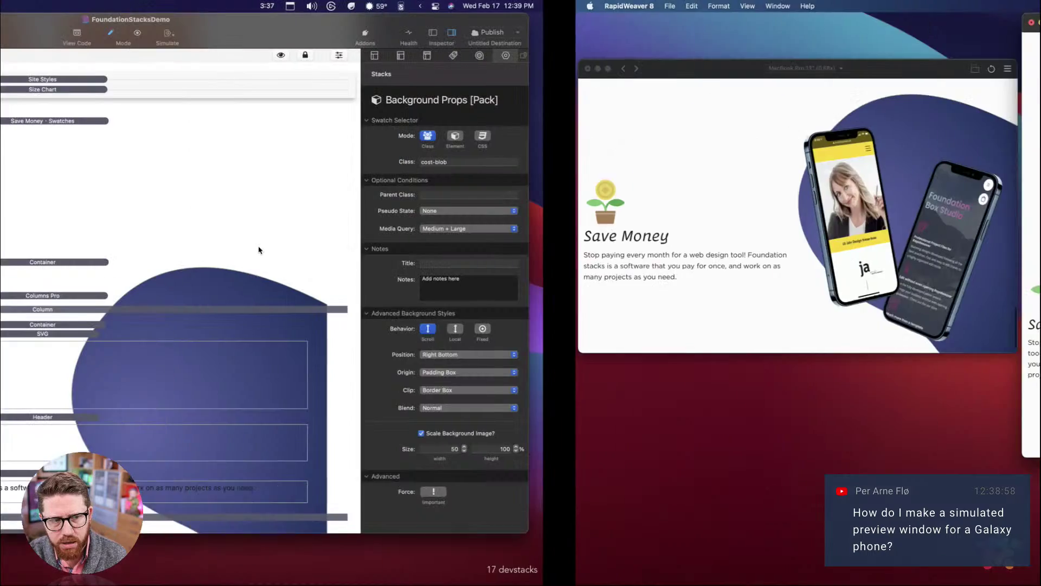
Step: Scale the image of the cost-blob Background swatch in Save Money Swatches to 80% width and 75% height
{"action": "key", "text": "ctrl+Left"}
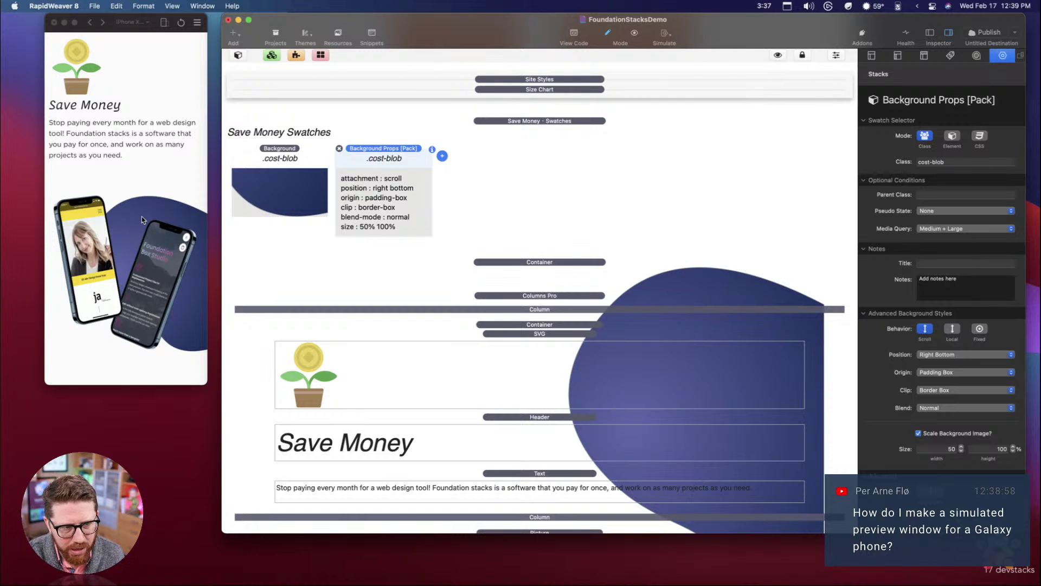
{"action": "left_click", "coordinate": [277, 163]}
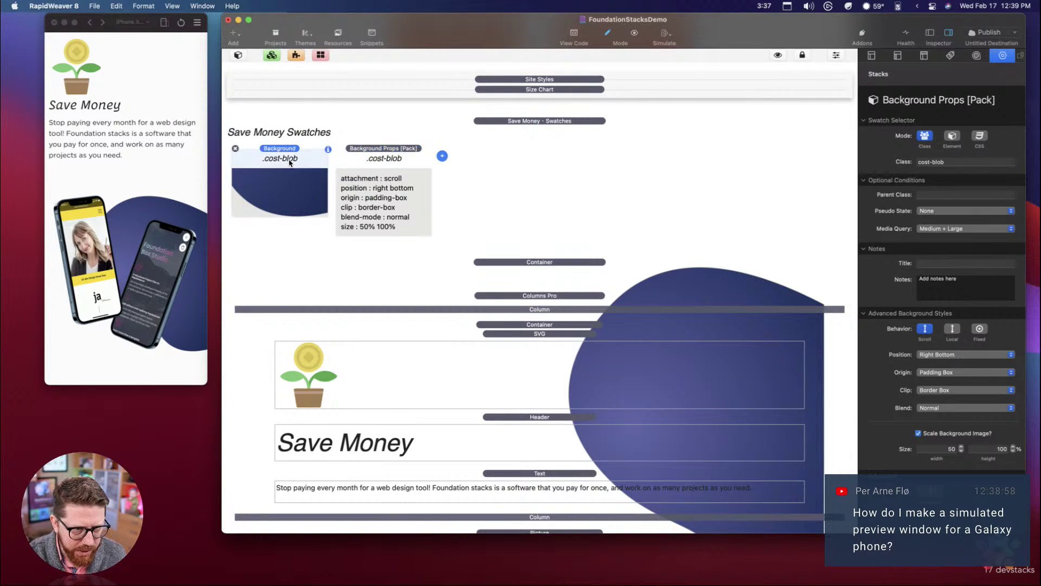
{"action": "scroll", "coordinate": [958, 405], "scroll_direction": "down", "scroll_amount": 3}
{"action": "scroll", "coordinate": [958, 405], "scroll_direction": "down", "scroll_amount": 3}
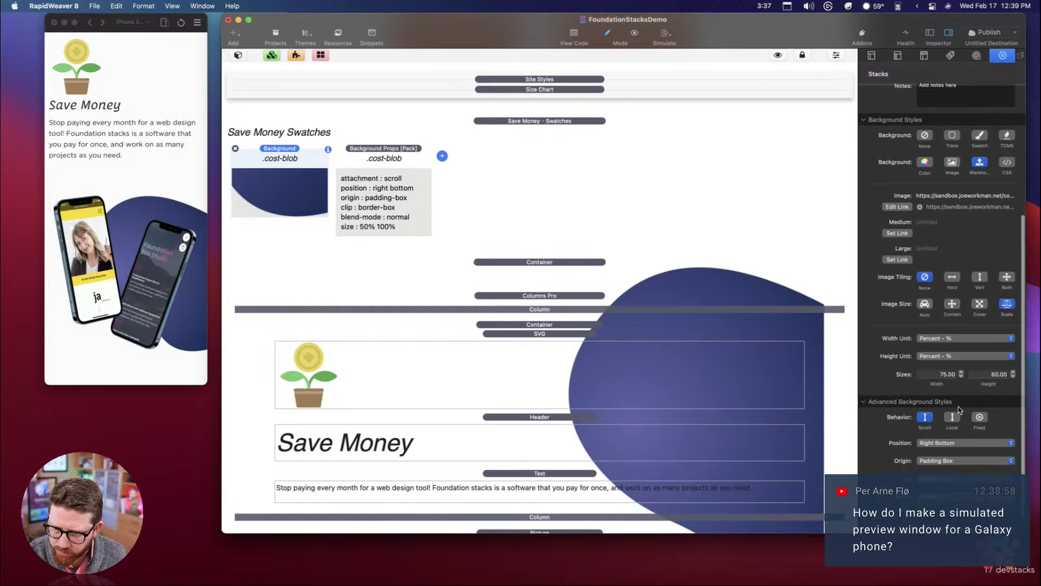
{"action": "left_click", "coordinate": [933, 373]}
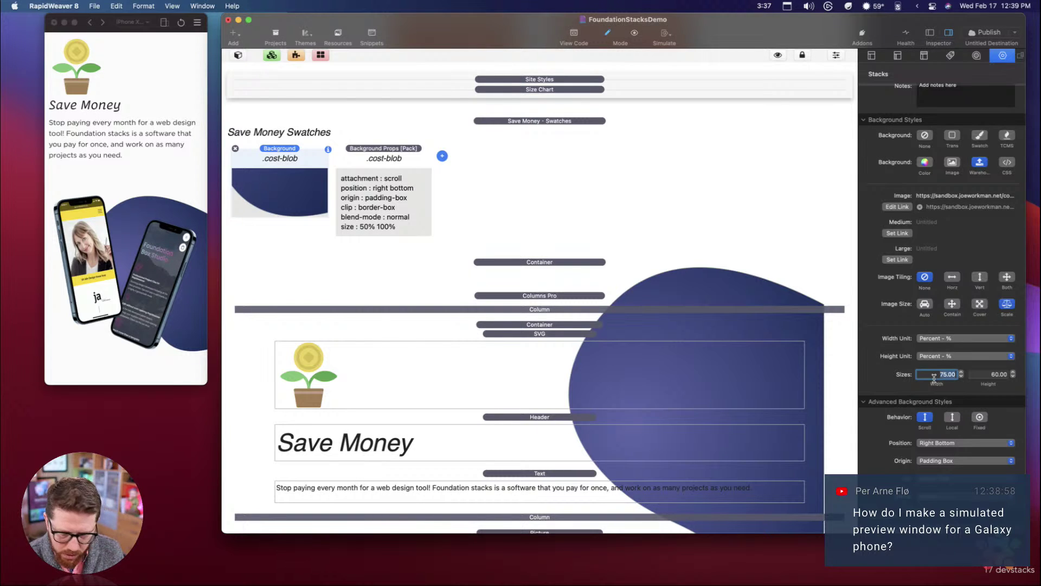
{"action": "type", "text": "80"}
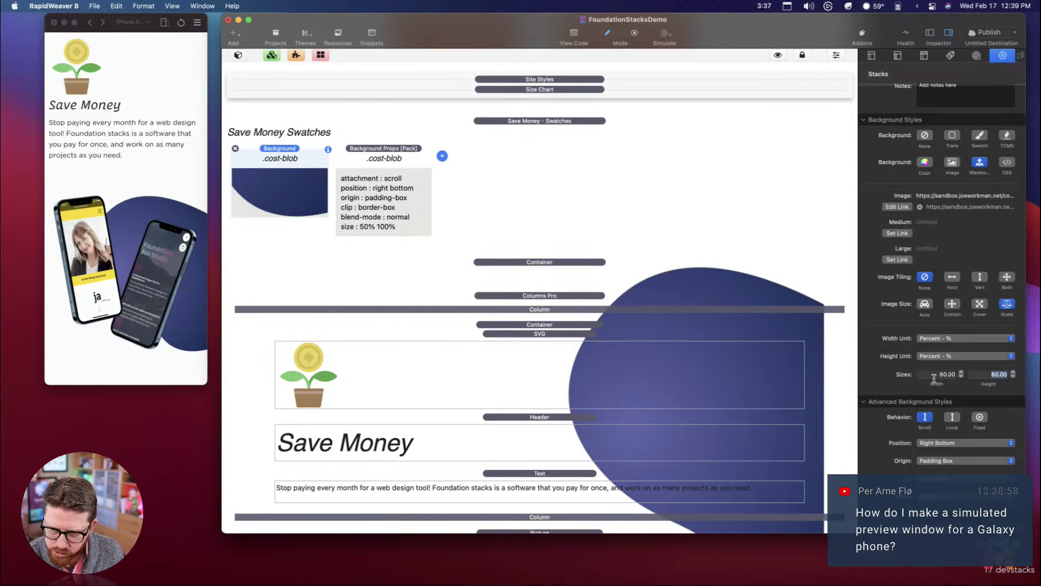
{"action": "key", "text": "Return"}
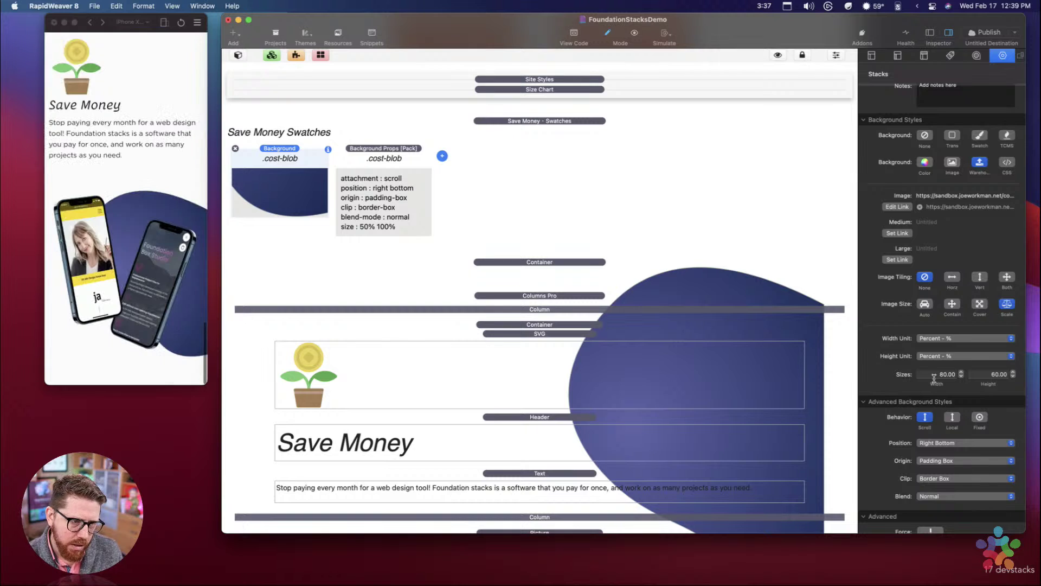
{"action": "left_click", "coordinate": [994, 374]}
{"action": "key", "text": "super+a"}
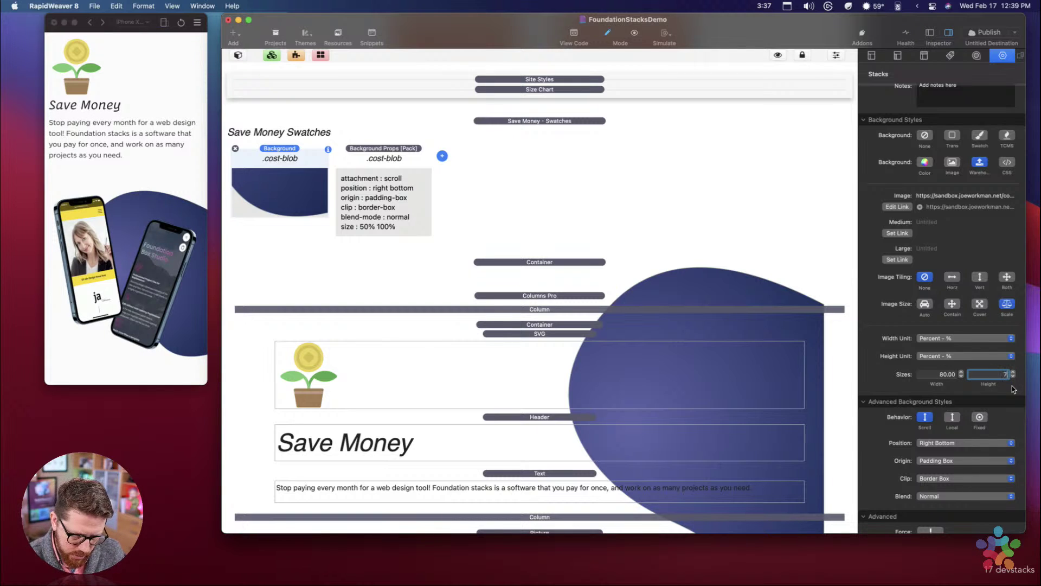
{"action": "type", "text": "75"}
{"action": "key", "text": "Return"}
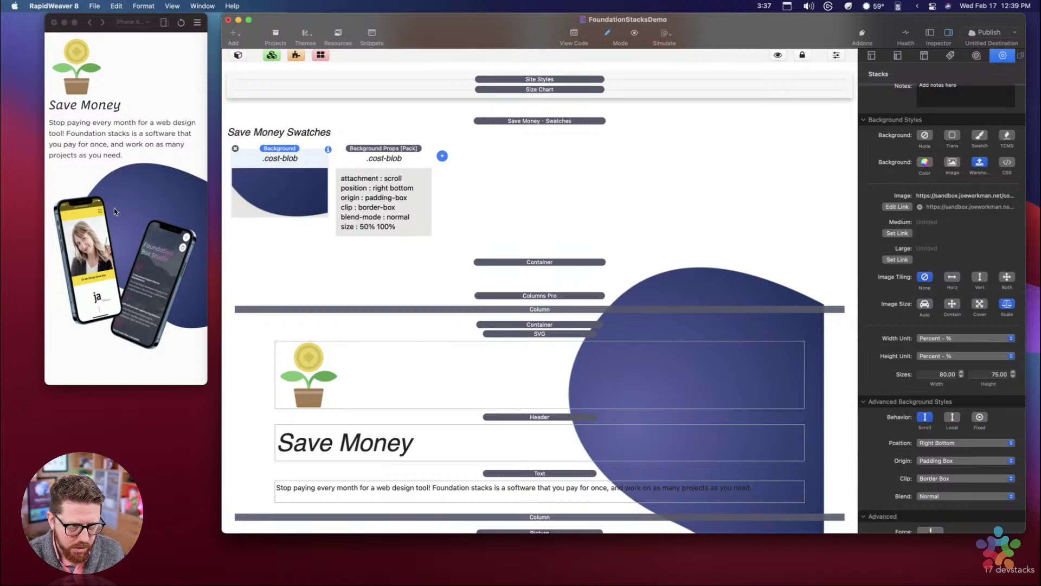
Step: Try widths of 90%, 50% and 60% for the cost-blob Background swatch against the phone preview
{"action": "left_click", "coordinate": [939, 377]}
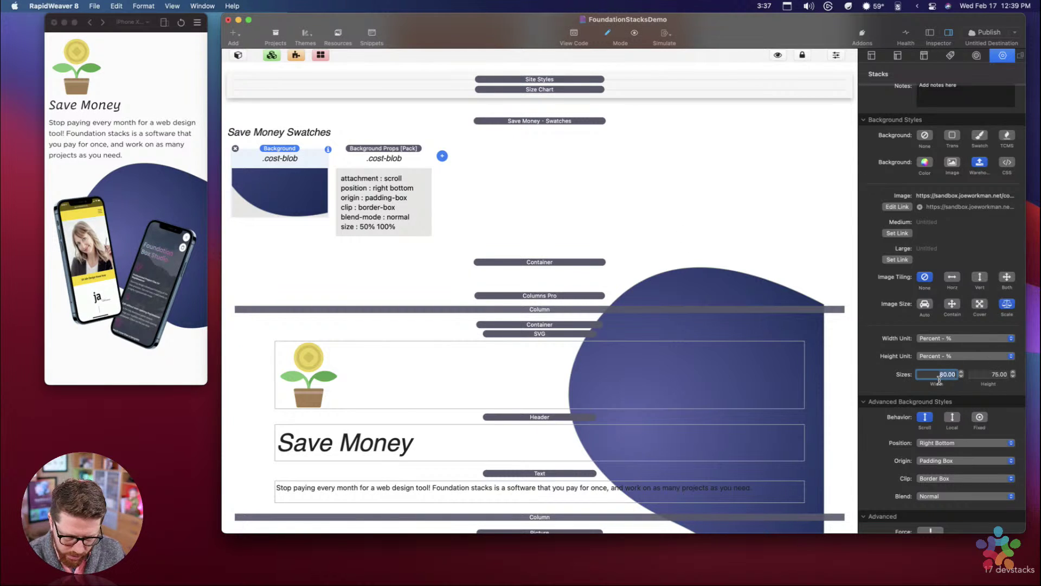
{"action": "type", "text": "90"}
{"action": "key", "text": "Return"}
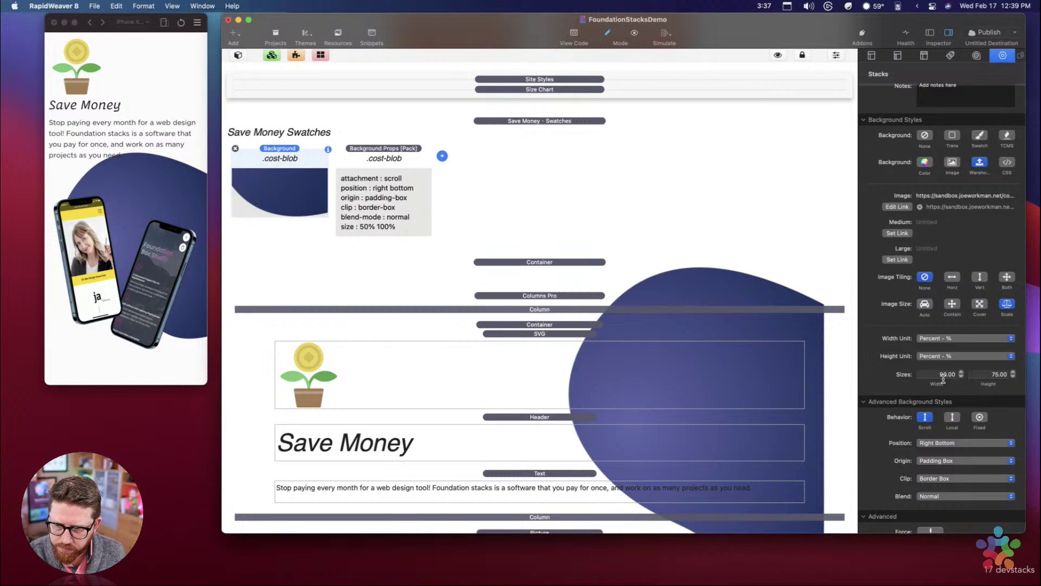
{"action": "left_click", "coordinate": [944, 379]}
{"action": "type", "text": "50"}
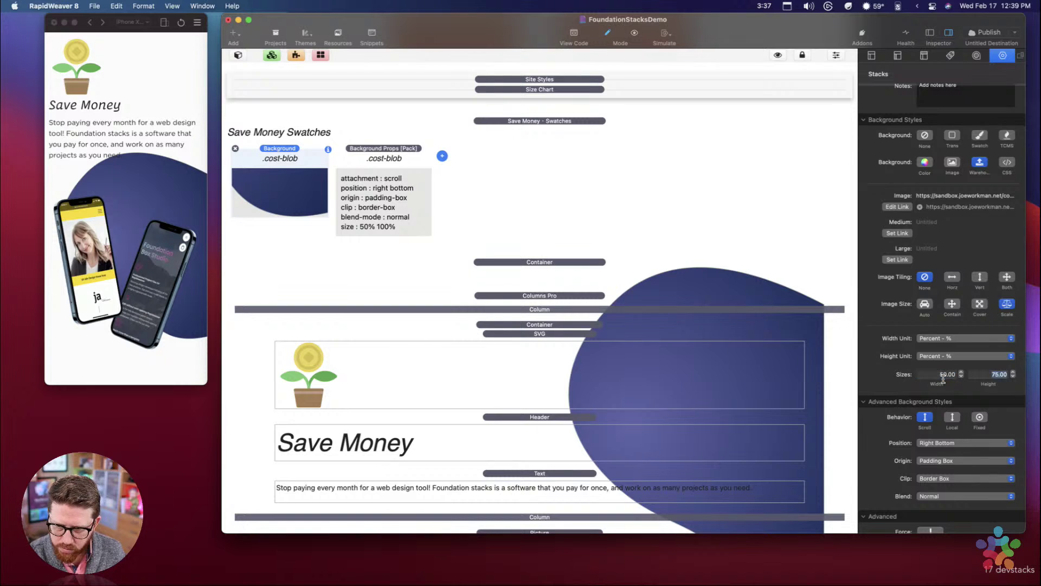
{"action": "key", "text": "Return"}
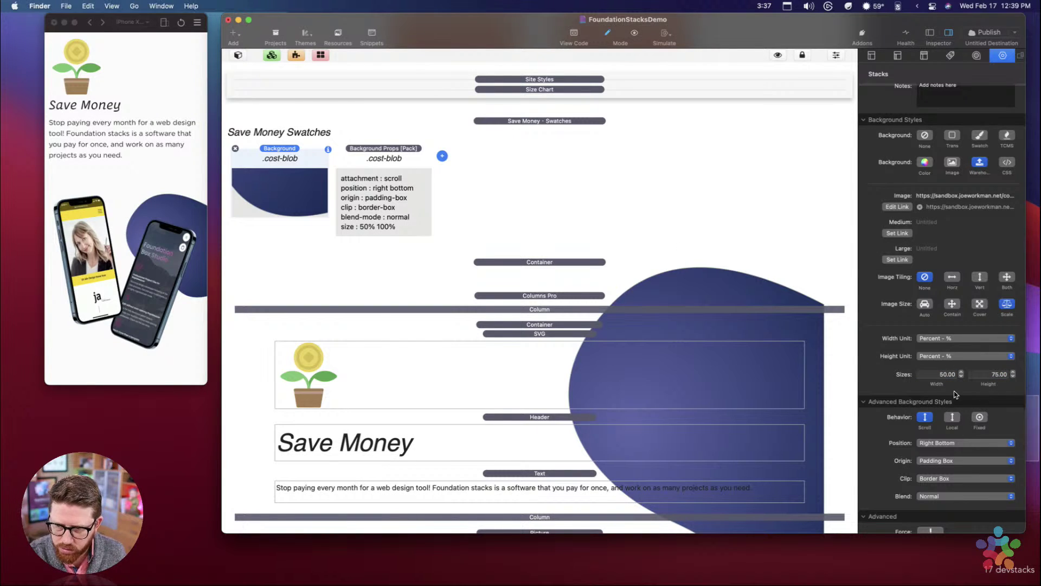
{"action": "left_click", "coordinate": [939, 373]}
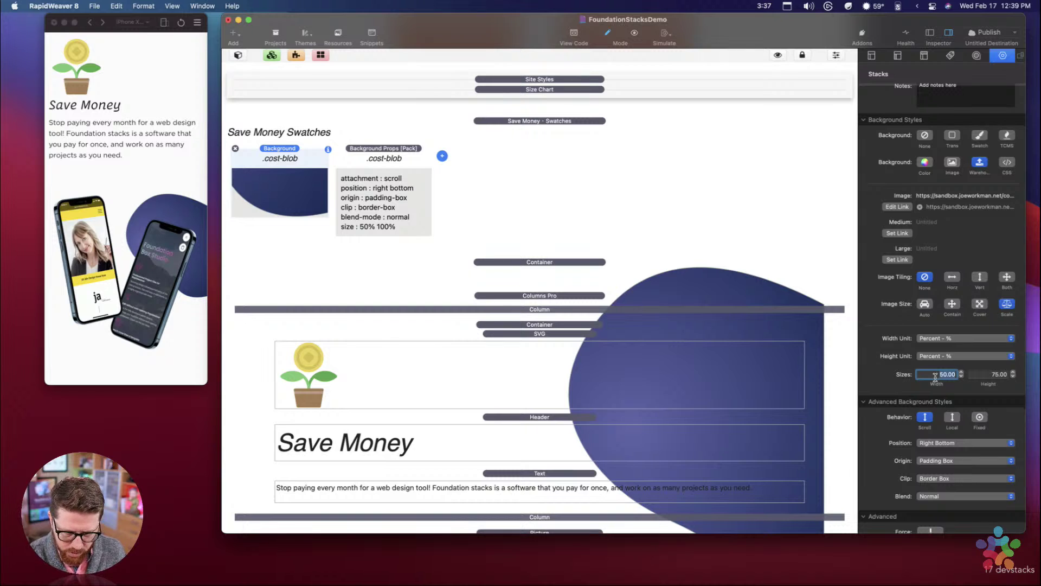
{"action": "type", "text": "60"}
{"action": "key", "text": "Return"}
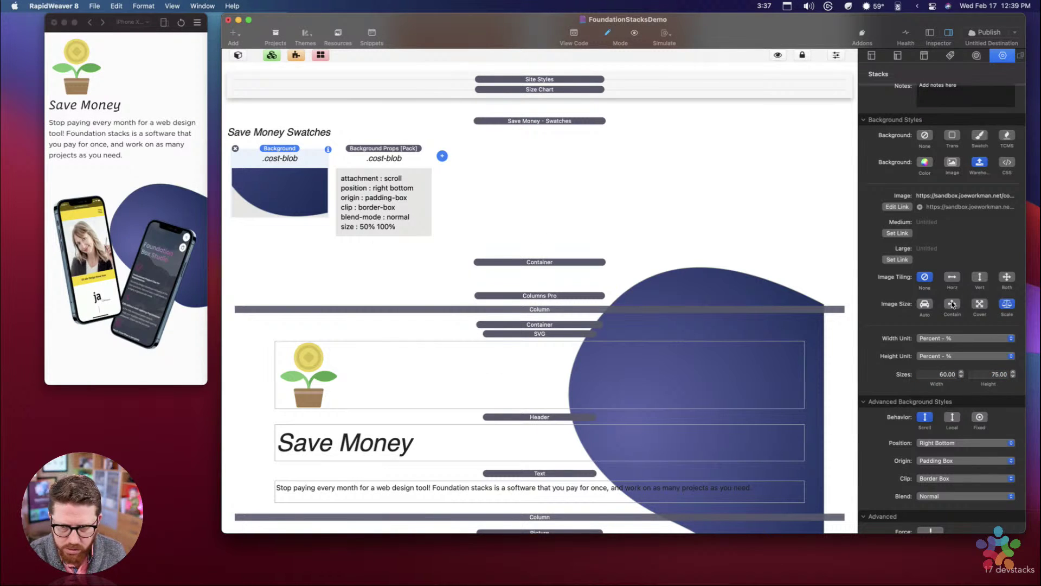
Step: Set the cost-blob Background swatch's width to 75% and check the Save Money section in the larger previews
{"action": "left_click", "coordinate": [931, 380]}
{"action": "type", "text": "7"}
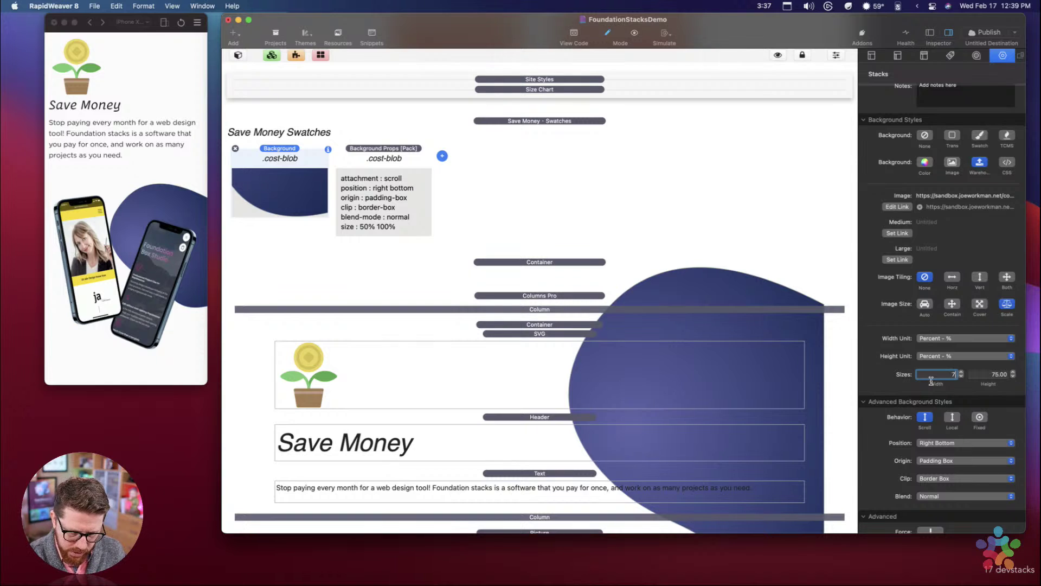
{"action": "type", "text": "5"}
{"action": "key", "text": "Return"}
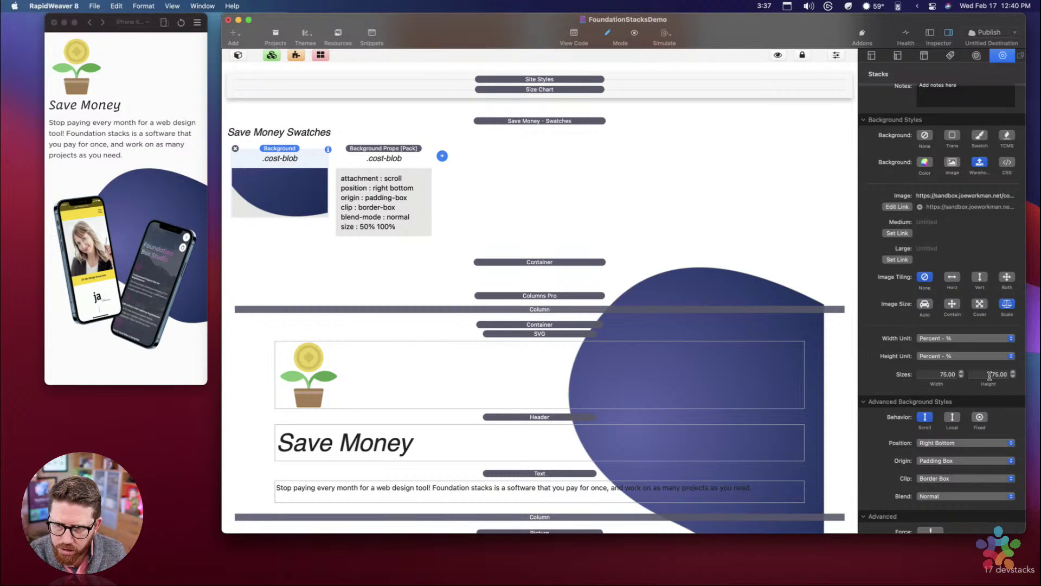
{"action": "key", "text": "ctrl+Right"}
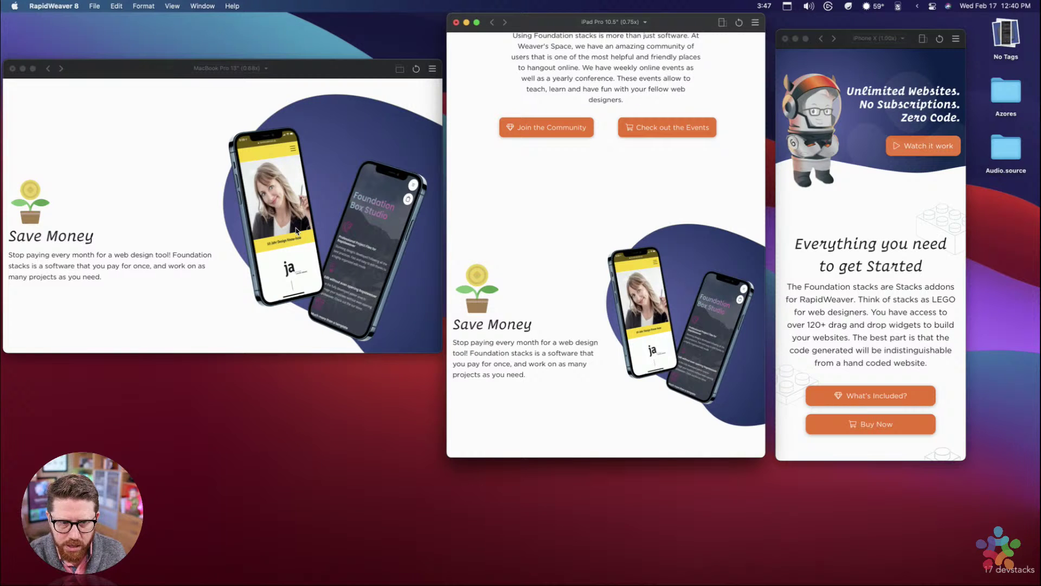
{"action": "key", "text": "ctrl+Left"}
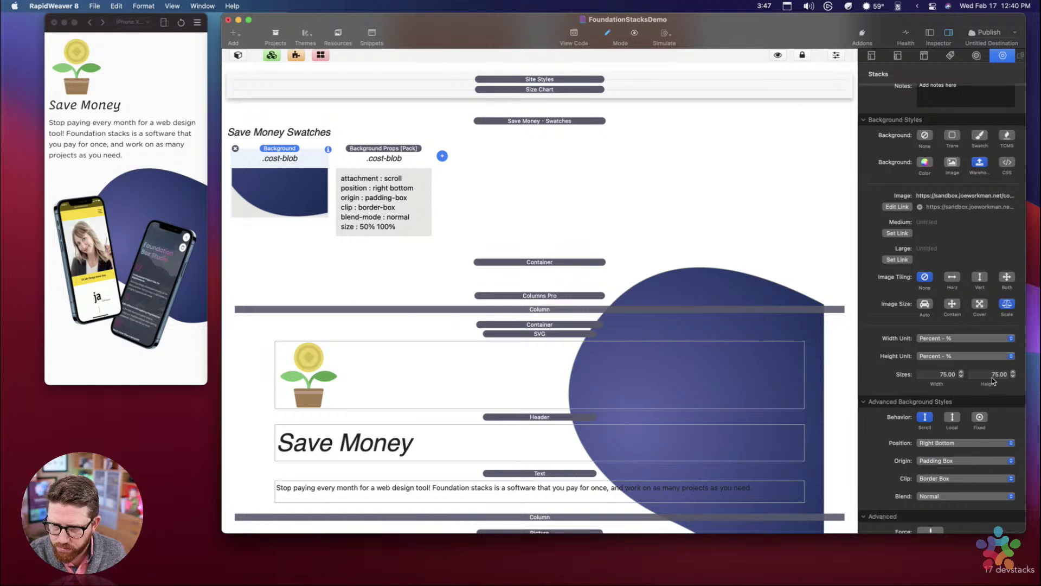
Step: Review the Background Props swatch's settings, the phone preview of Save Money and the Save Money Swatches group
{"action": "left_click", "coordinate": [394, 190]}
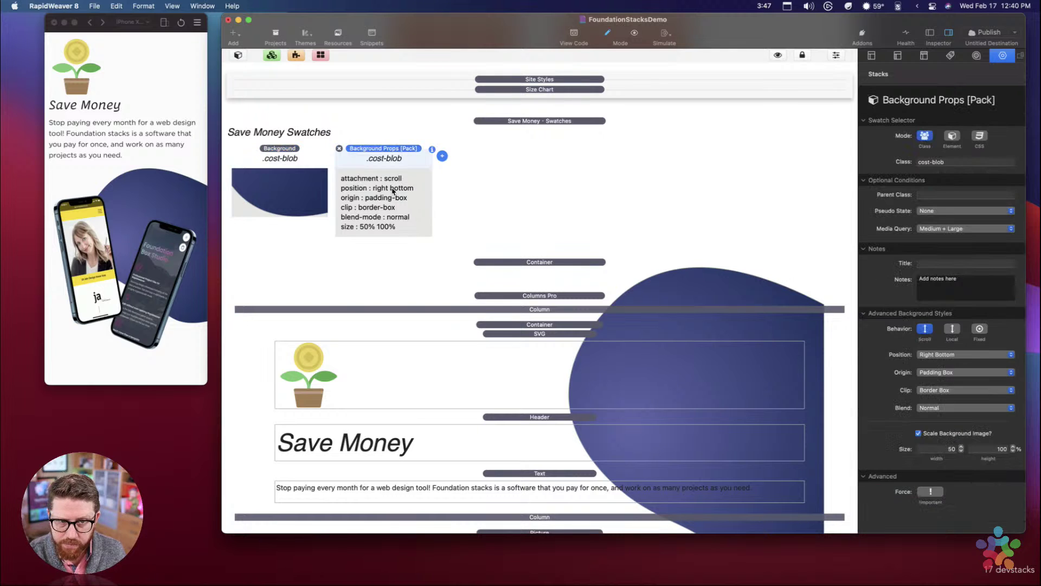
{"action": "left_click", "coordinate": [385, 160]}
{"action": "left_click", "coordinate": [385, 161]}
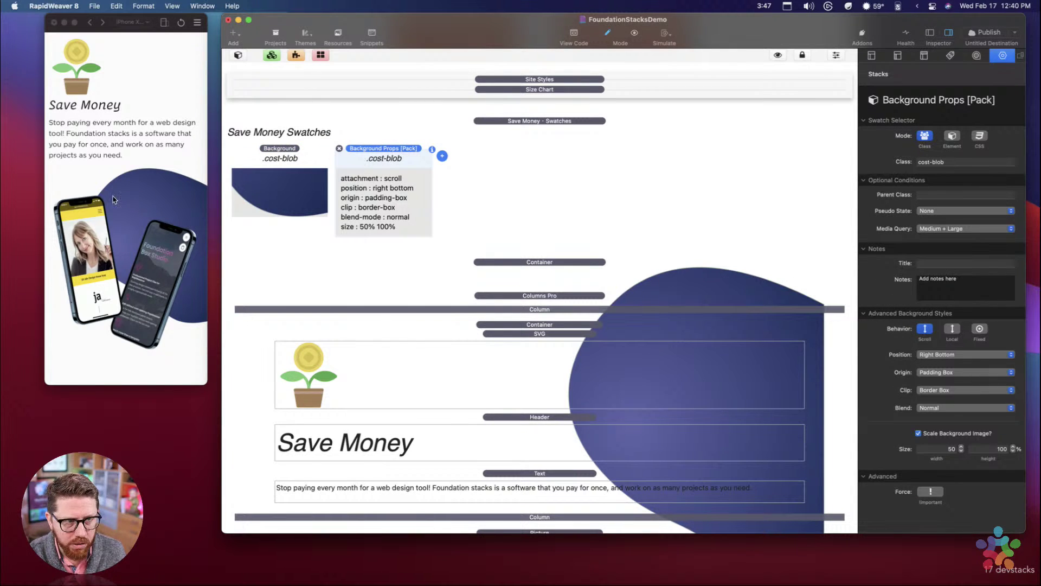
{"action": "scroll", "coordinate": [112, 194], "scroll_direction": "up", "scroll_amount": 3}
{"action": "scroll", "coordinate": [112, 194], "scroll_direction": "down", "scroll_amount": 2}
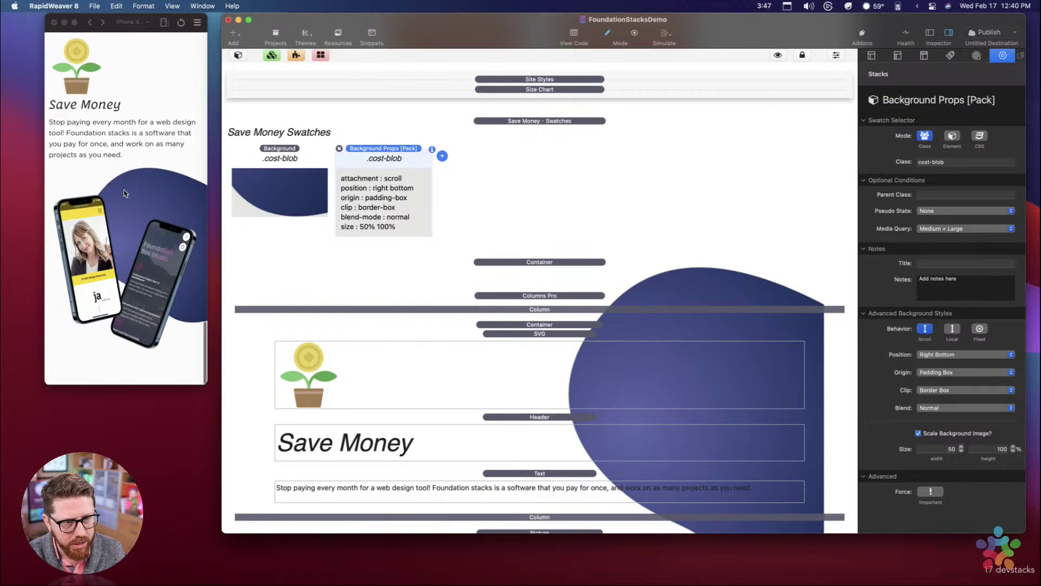
{"action": "left_click", "coordinate": [514, 156]}
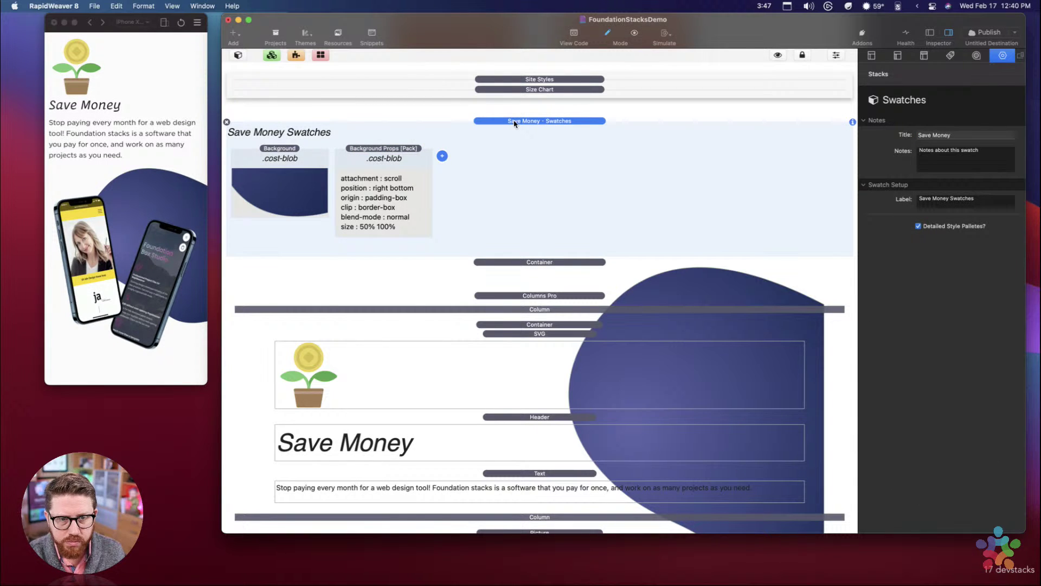
{"action": "scroll", "coordinate": [543, 168], "scroll_direction": "up", "scroll_amount": 5}
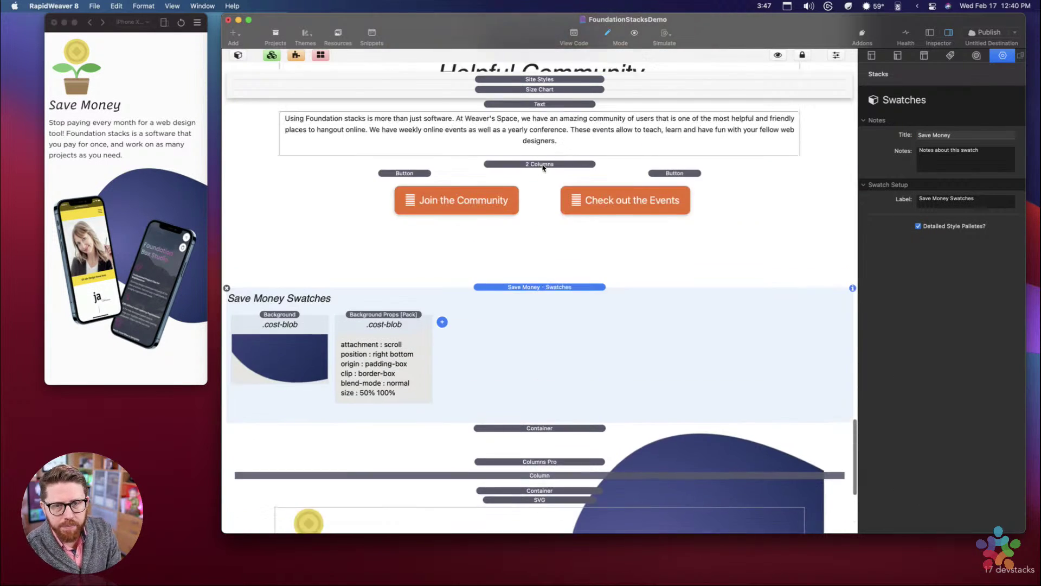
Step: Switch the iPad Pro 10.5" preview to the Custom device size and shrink it to about 475 x 667
{"action": "scroll", "coordinate": [543, 168], "scroll_direction": "up", "scroll_amount": 2}
{"action": "left_click", "coordinate": [542, 166]}
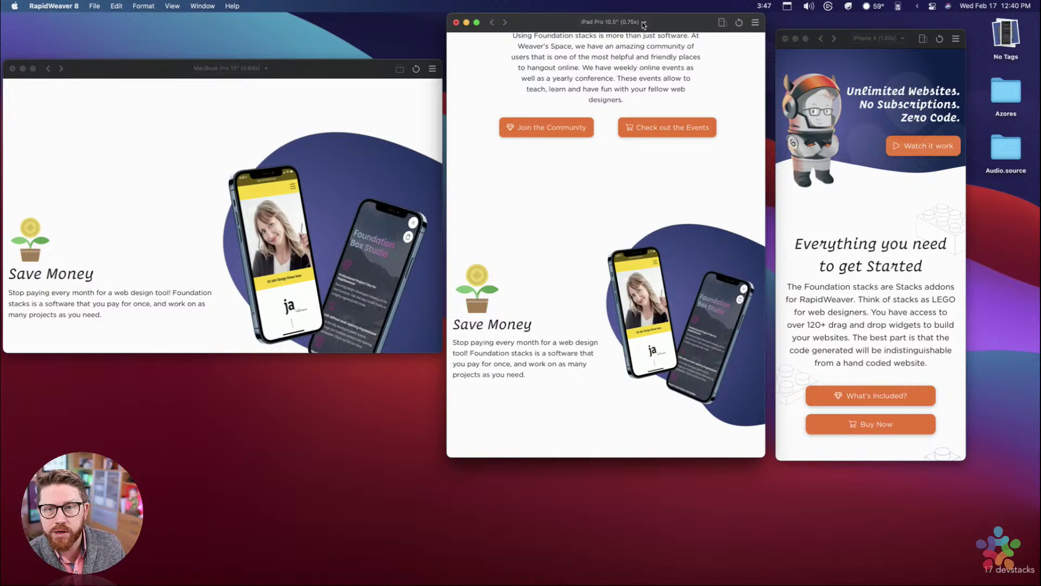
{"action": "left_click", "coordinate": [643, 23]}
{"action": "scroll", "coordinate": [623, 201], "scroll_direction": "down", "scroll_amount": 1}
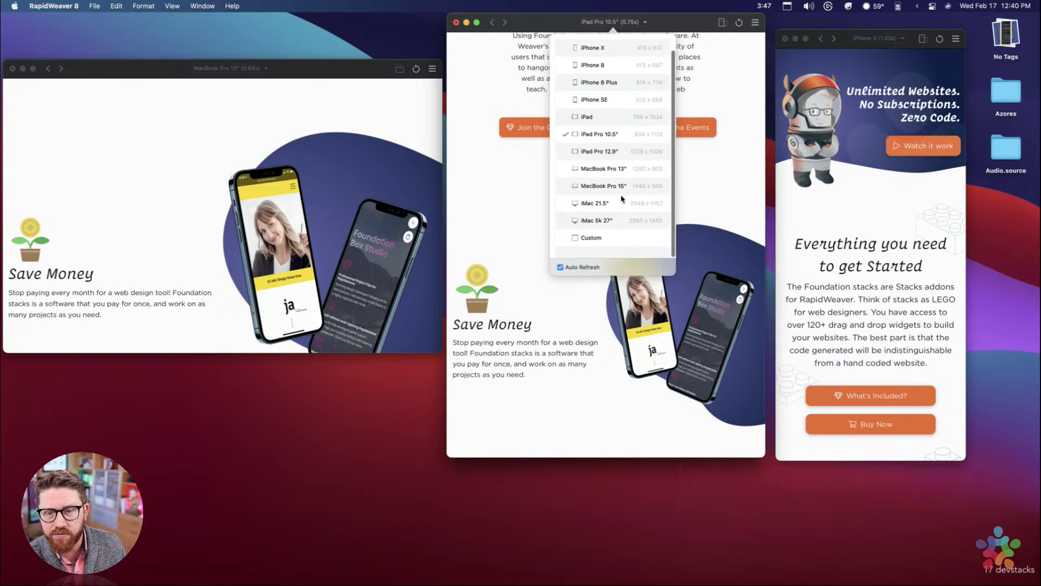
{"action": "scroll", "coordinate": [622, 199], "scroll_direction": "down", "scroll_amount": 1}
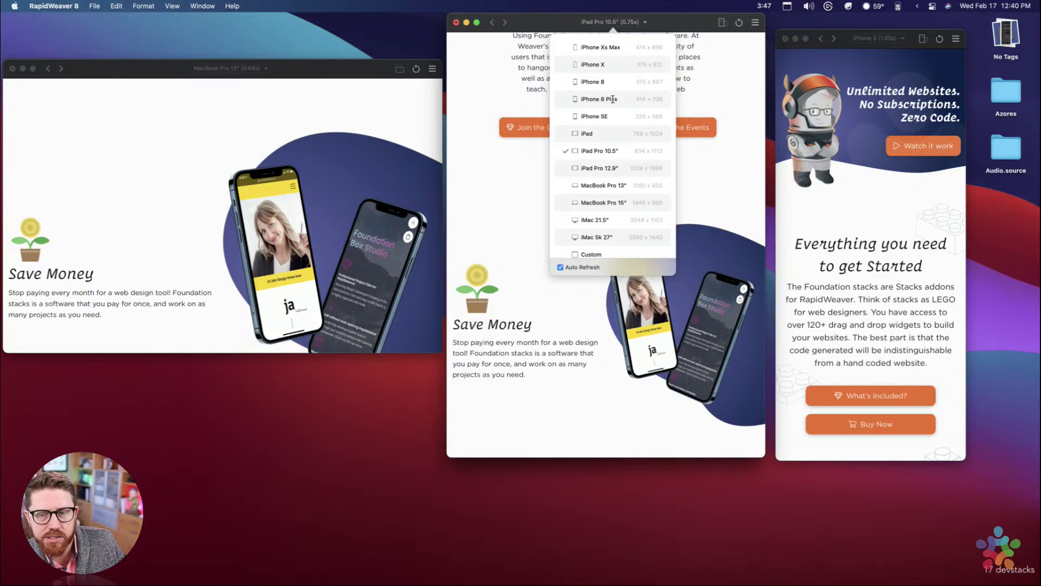
{"action": "left_click", "coordinate": [593, 255]}
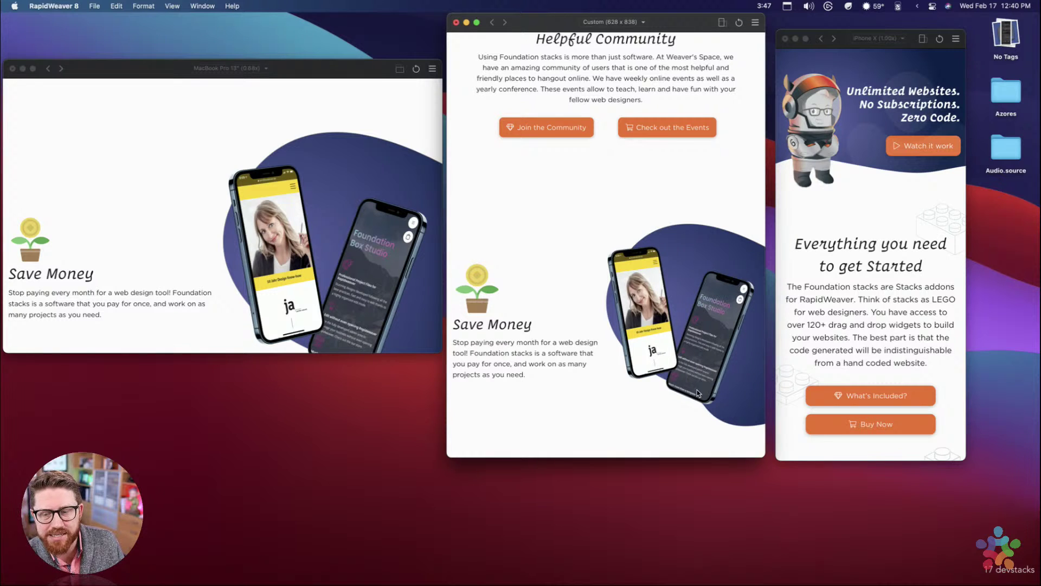
{"action": "left_click_drag", "start_coordinate": [761, 457], "coordinate": [685, 370]}
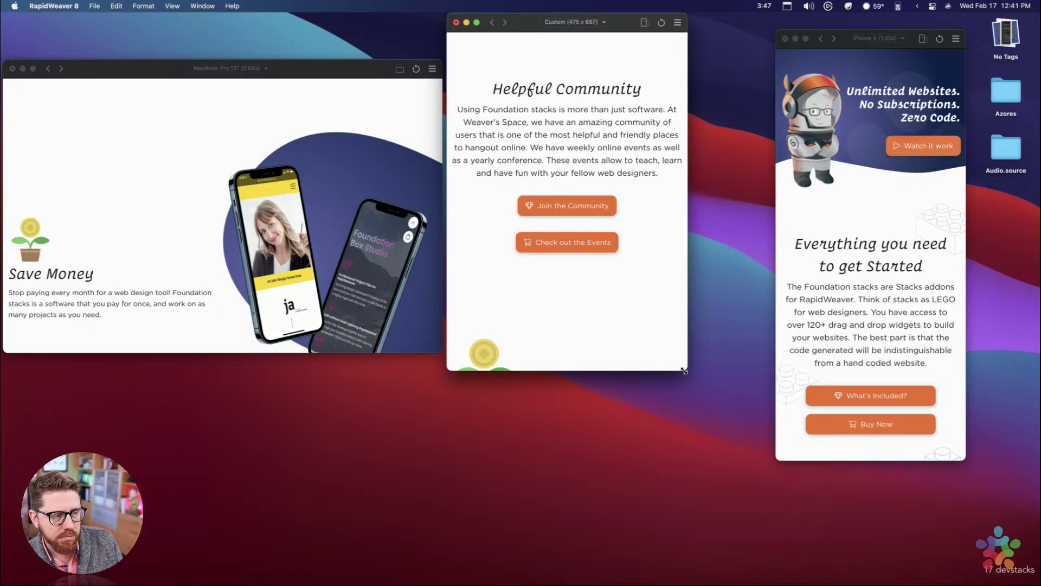
Step: Switch the custom-size preview to iPhone 8 Plus and check the Save Money, Helpful Community and No Code Design sections
{"action": "left_click", "coordinate": [593, 23]}
{"action": "scroll", "coordinate": [553, 157], "scroll_direction": "up", "scroll_amount": 2}
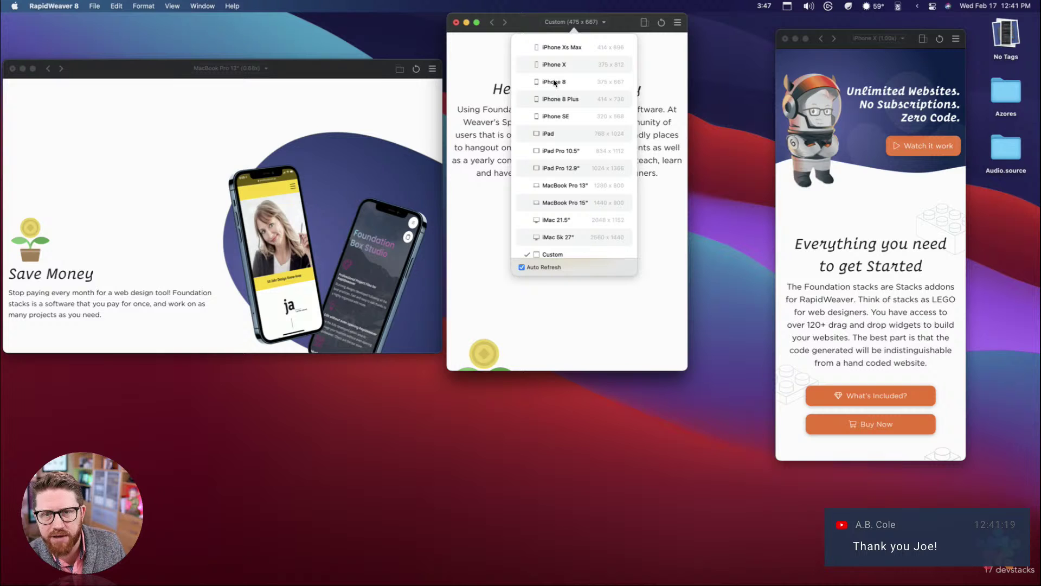
{"action": "left_click", "coordinate": [554, 101]}
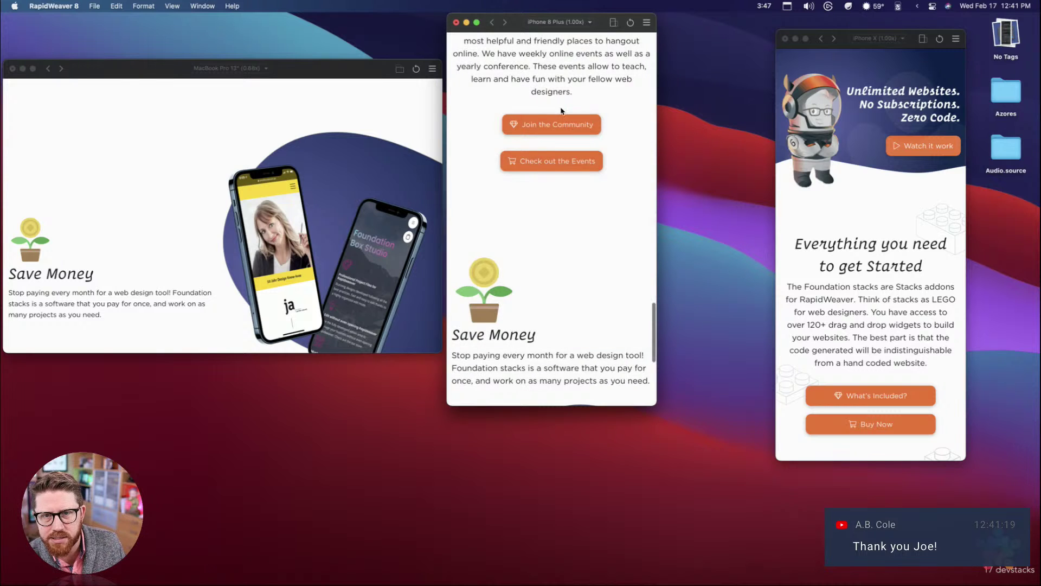
{"action": "scroll", "coordinate": [611, 181], "scroll_direction": "down", "scroll_amount": 2}
{"action": "scroll", "coordinate": [612, 181], "scroll_direction": "up", "scroll_amount": 5}
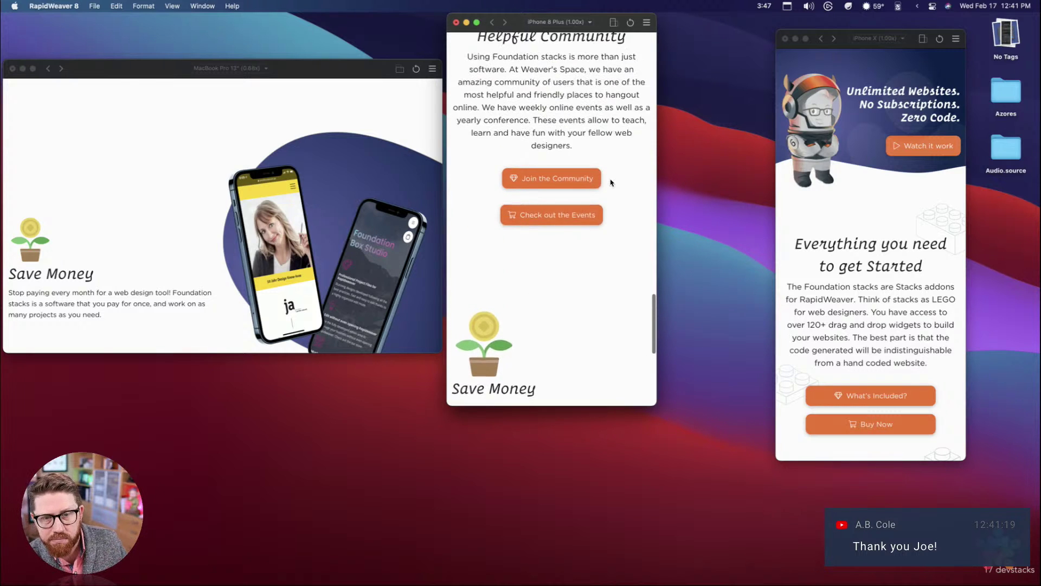
{"action": "scroll", "coordinate": [572, 131], "scroll_direction": "up", "scroll_amount": 5}
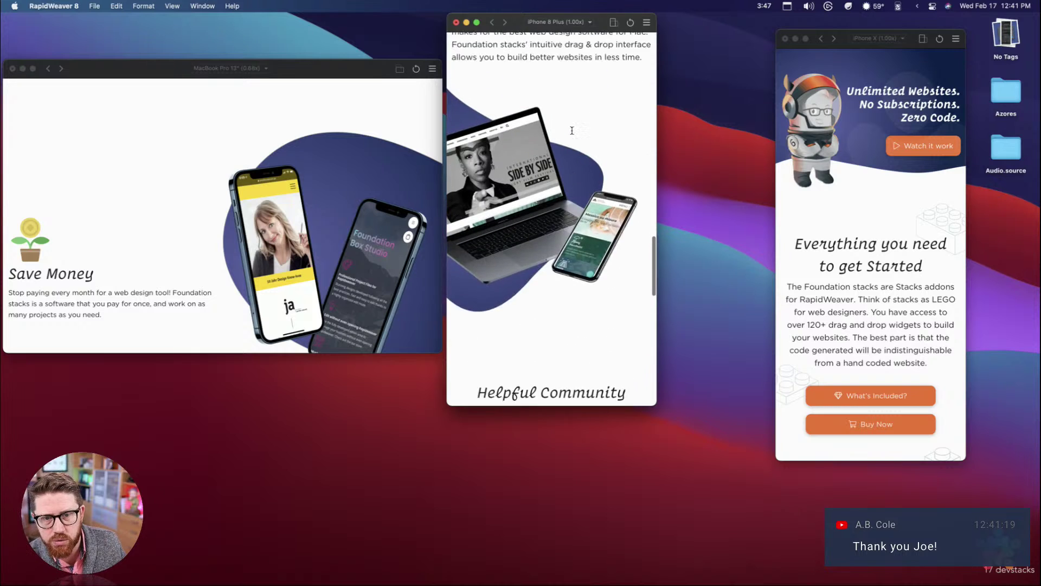
{"action": "scroll", "coordinate": [572, 131], "scroll_direction": "down", "scroll_amount": 2}
Step: Set the middle preview back to iPad Pro 10.5", scale it to about 0.76x and place it between the other two previews
{"action": "left_click", "coordinate": [590, 24]}
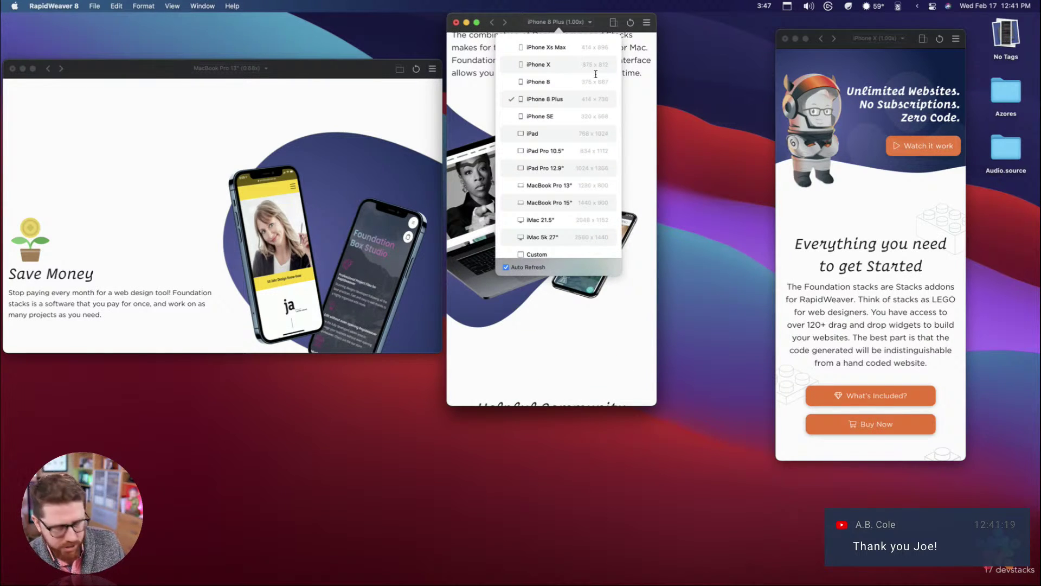
{"action": "scroll", "coordinate": [595, 69], "scroll_direction": "up", "scroll_amount": 3}
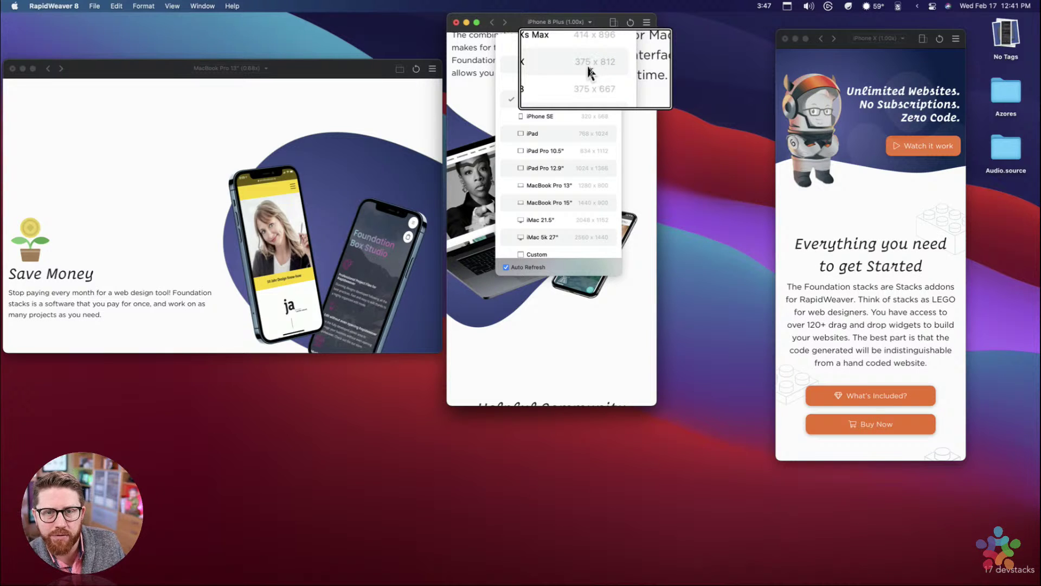
{"action": "scroll", "coordinate": [587, 87], "scroll_direction": "down", "scroll_amount": 3}
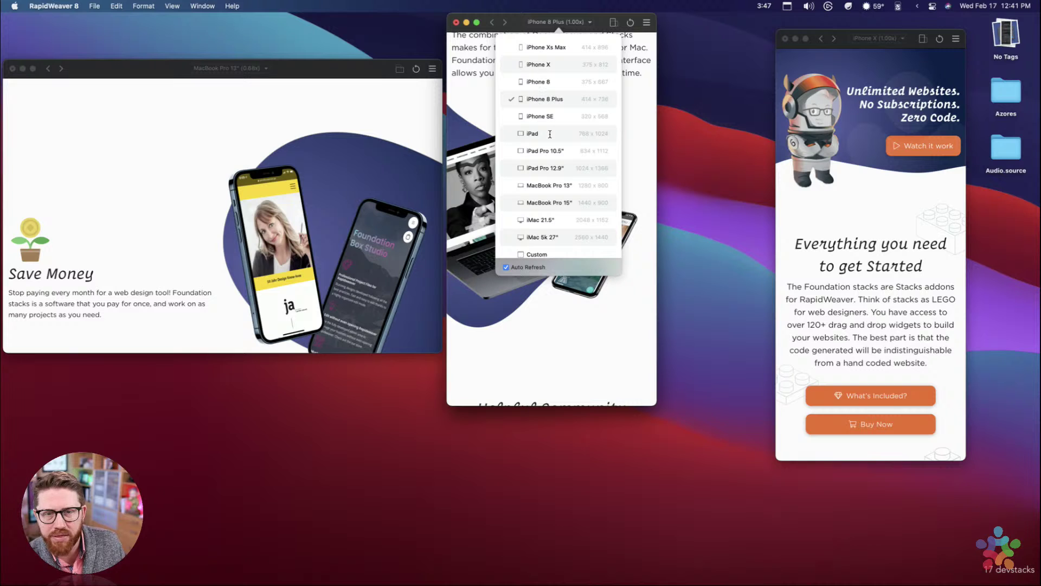
{"action": "left_click", "coordinate": [545, 151]}
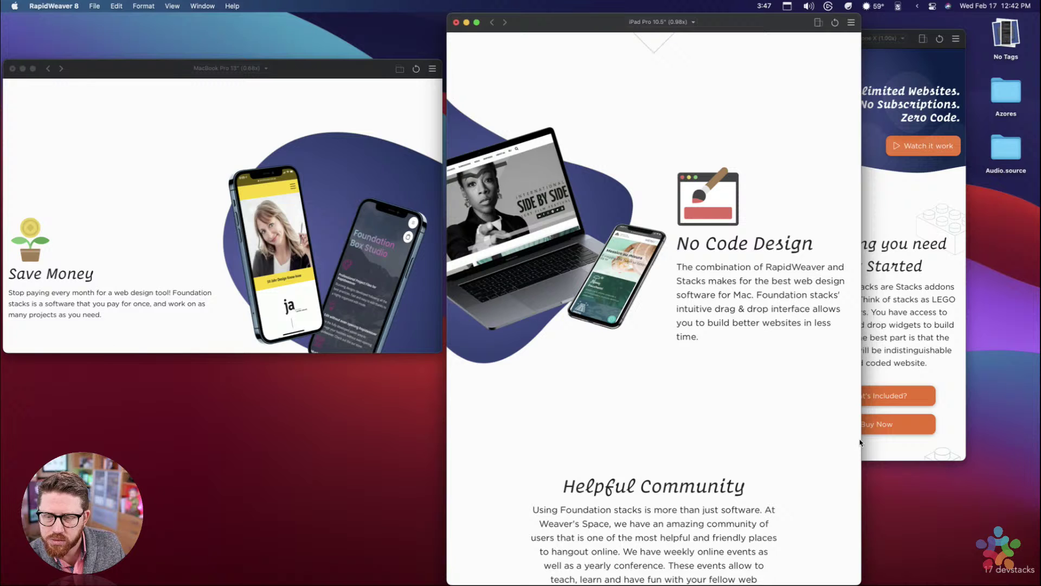
{"action": "left_click_drag", "start_coordinate": [861, 445], "coordinate": [767, 439]}
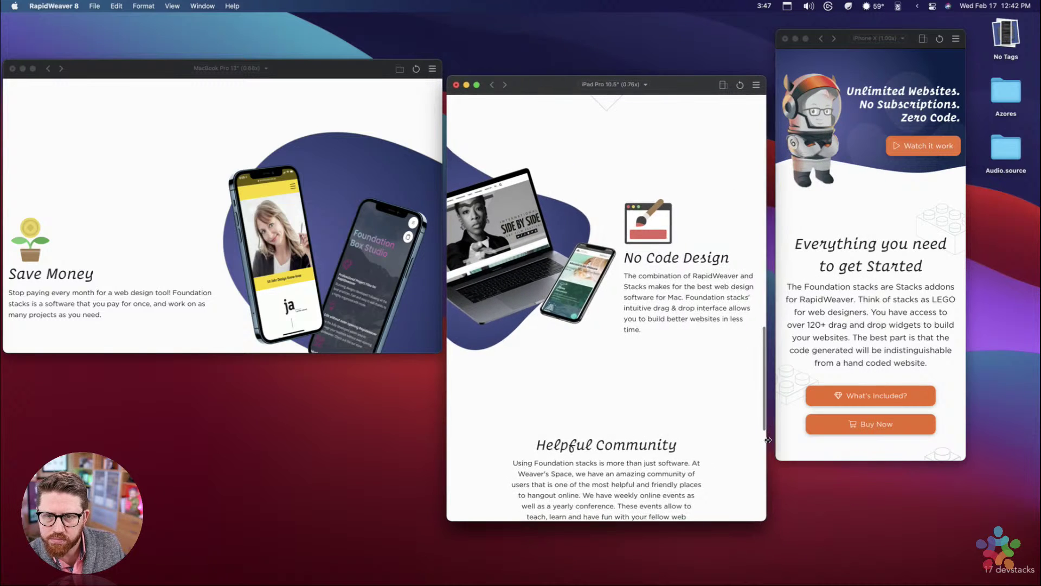
{"action": "left_click_drag", "start_coordinate": [689, 86], "coordinate": [682, 19]}
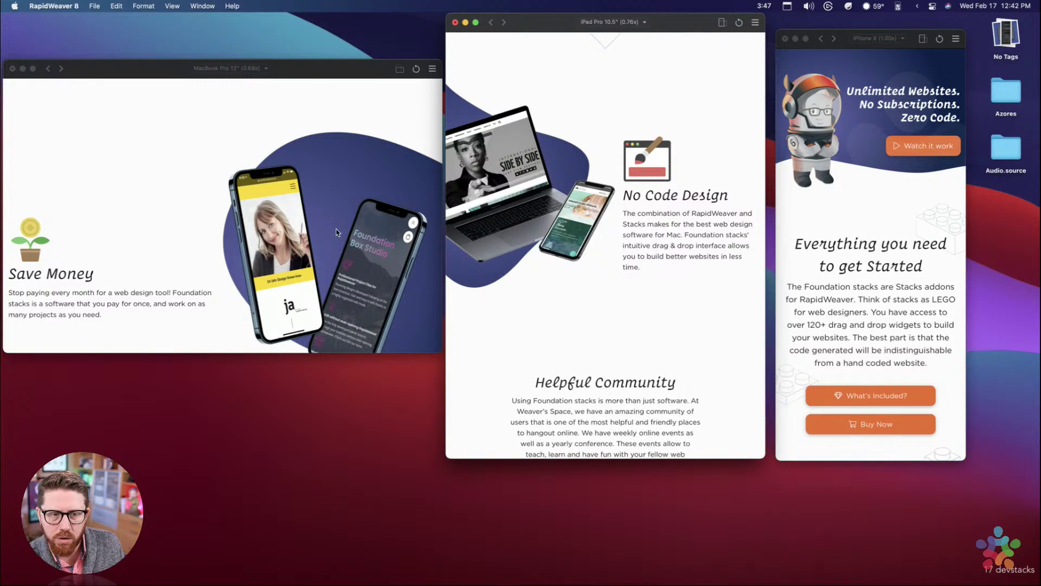
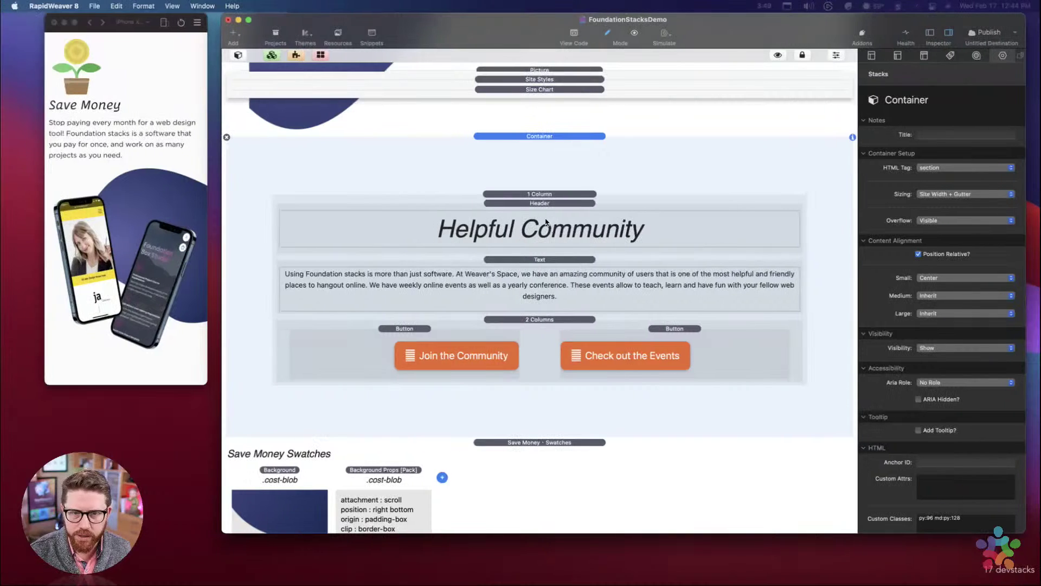
Step: Review the Site Styles swatches, collapse them, and inspect the No Code Swatches group
{"action": "left_click", "coordinate": [536, 81]}
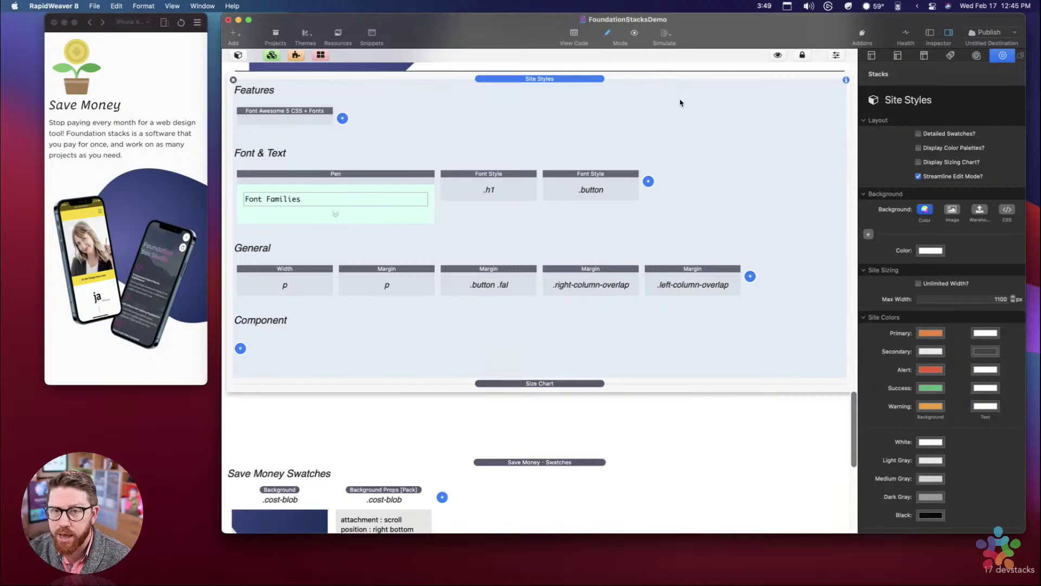
{"action": "left_click", "coordinate": [520, 80]}
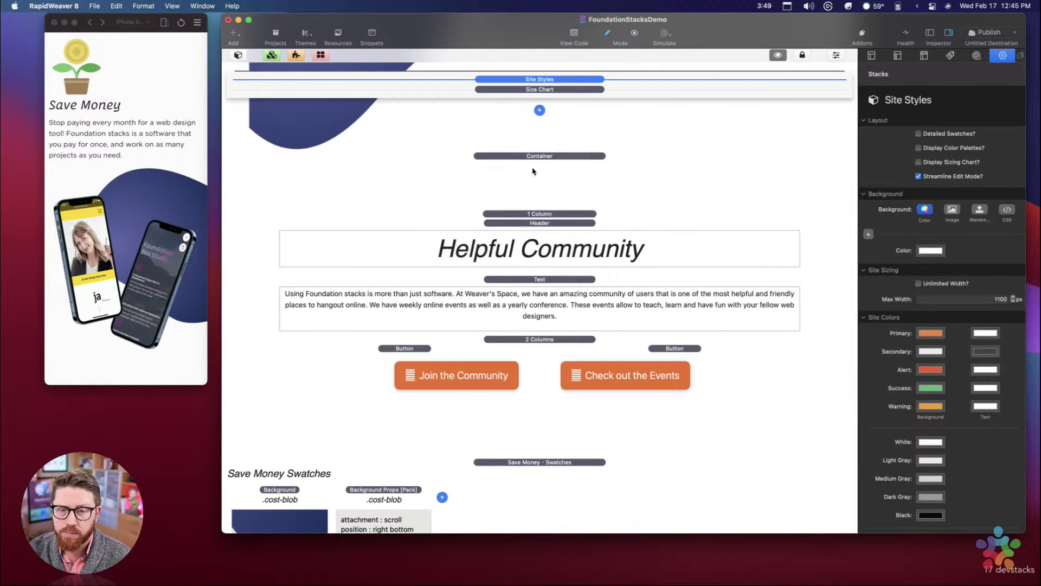
{"action": "scroll", "coordinate": [533, 163], "scroll_direction": "up", "scroll_amount": 10}
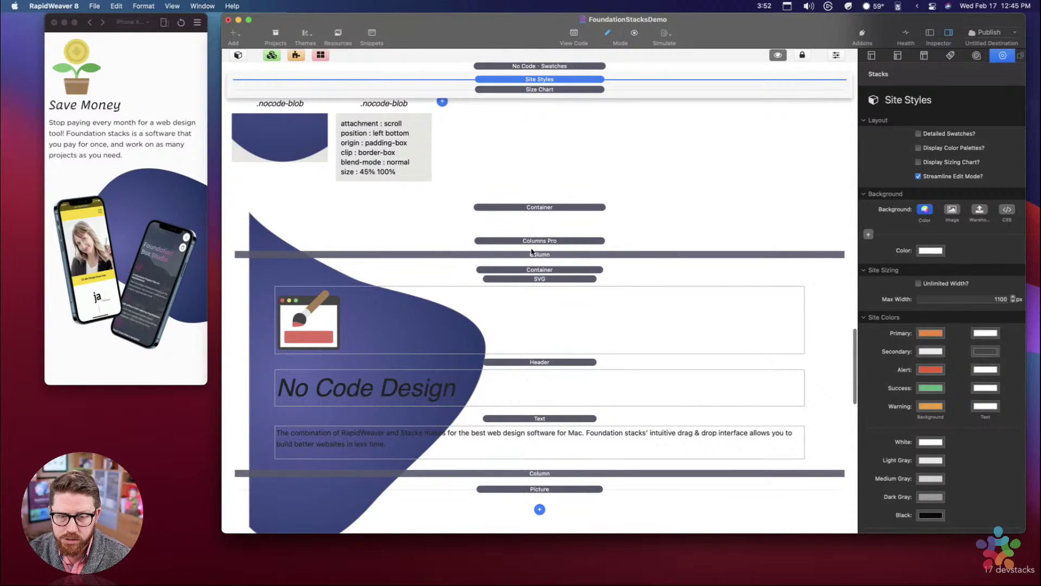
{"action": "scroll", "coordinate": [535, 270], "scroll_direction": "up", "scroll_amount": 2}
{"action": "scroll", "coordinate": [534, 270], "scroll_direction": "up", "scroll_amount": 8}
{"action": "left_click", "coordinate": [532, 234]}
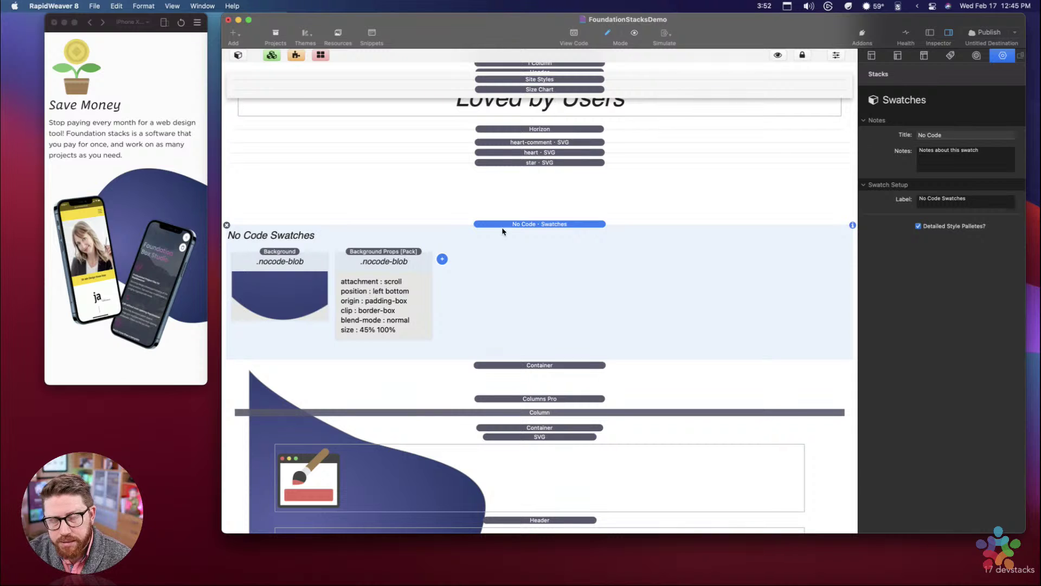
Step: Show Detailed Swatches in Site Styles to review the swatch values, and turn the option off again
{"action": "left_click", "coordinate": [539, 79]}
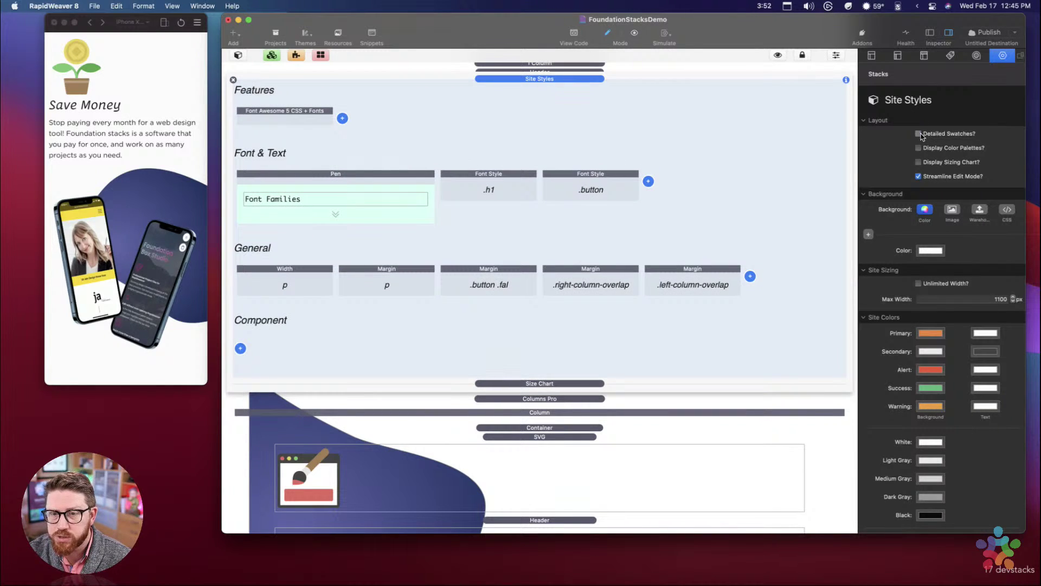
{"action": "left_click", "coordinate": [918, 134]}
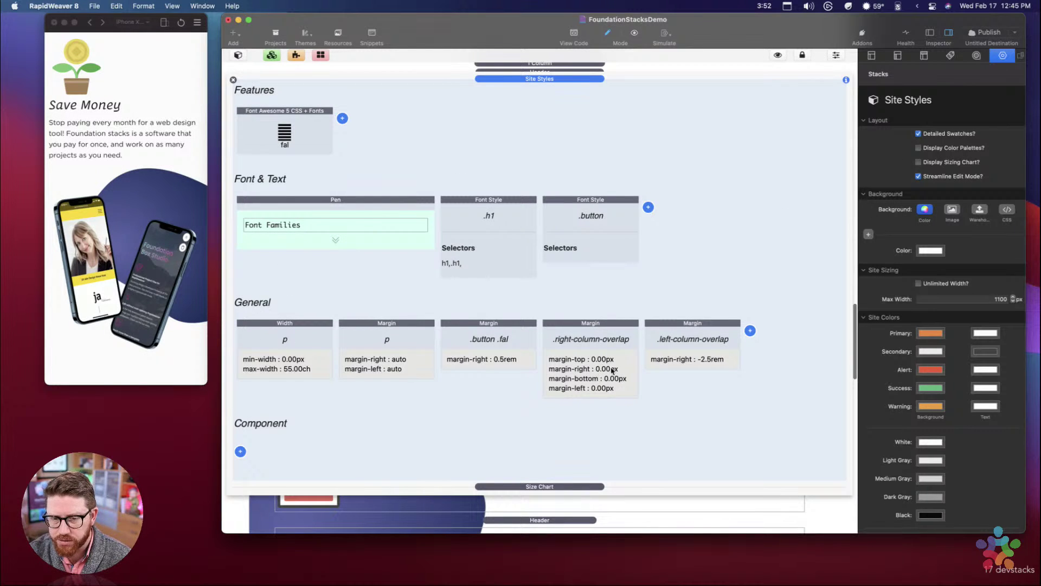
{"action": "left_click", "coordinate": [919, 134]}
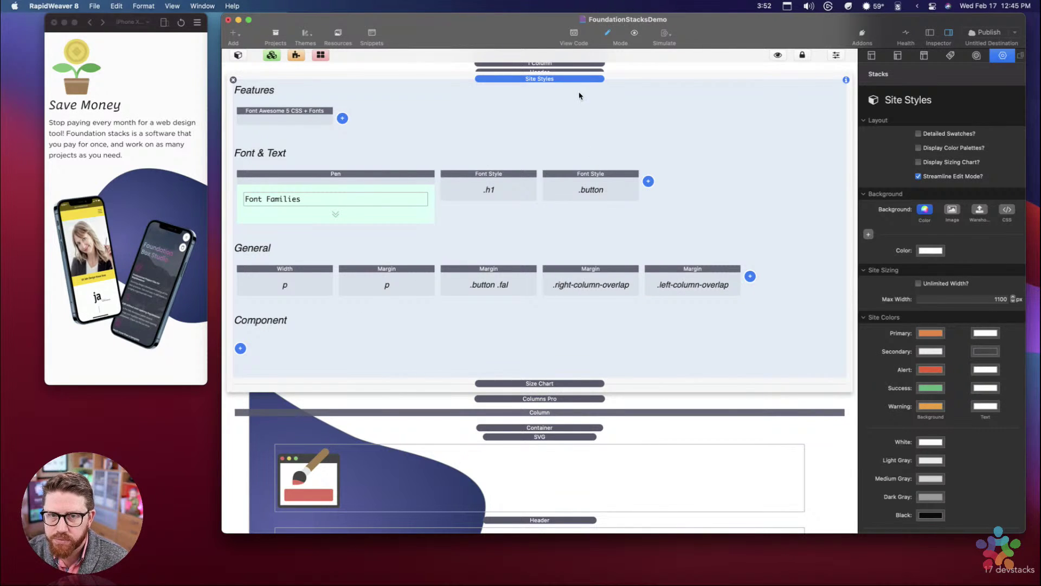
Step: Expand the Font Families pen to review its fonts, and collapse both the pen and Site Styles
{"action": "left_click", "coordinate": [361, 173]}
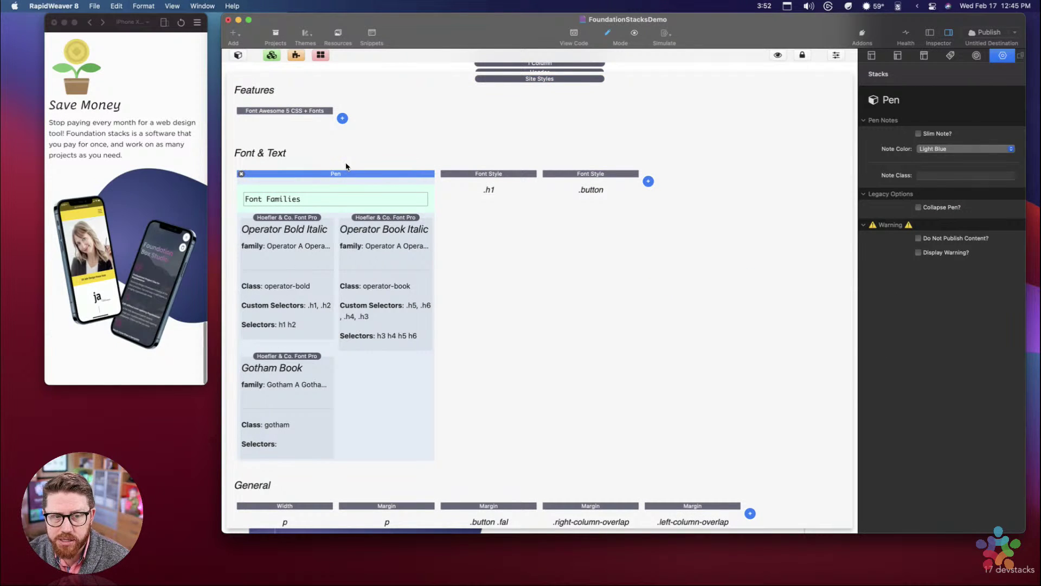
{"action": "left_click", "coordinate": [340, 173]}
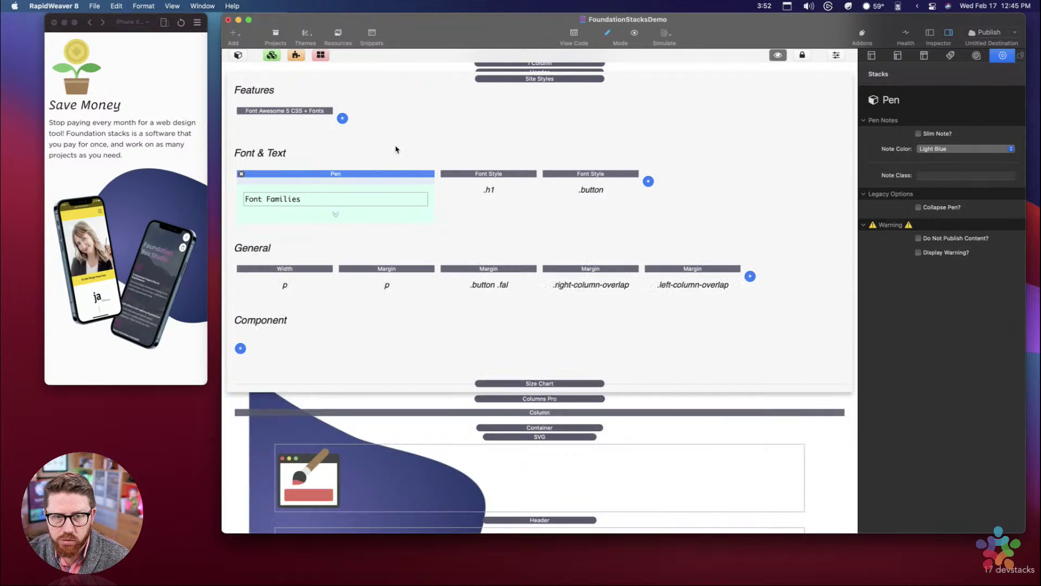
{"action": "left_click", "coordinate": [540, 80]}
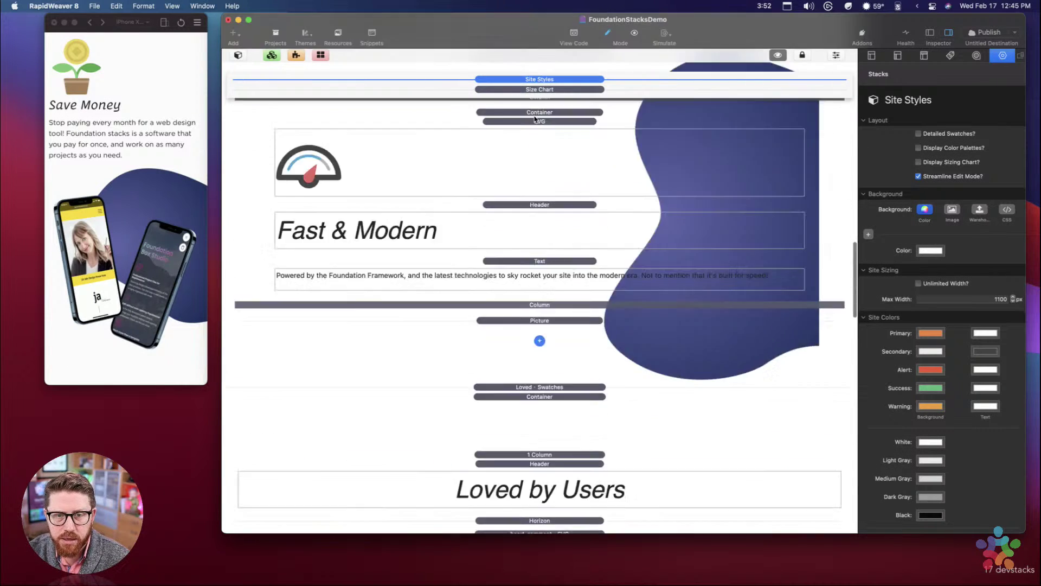
Step: Expand the Get Started Swatches group above the "Everything you need to get Started" section
{"action": "scroll", "coordinate": [537, 311], "scroll_direction": "down", "scroll_amount": 5}
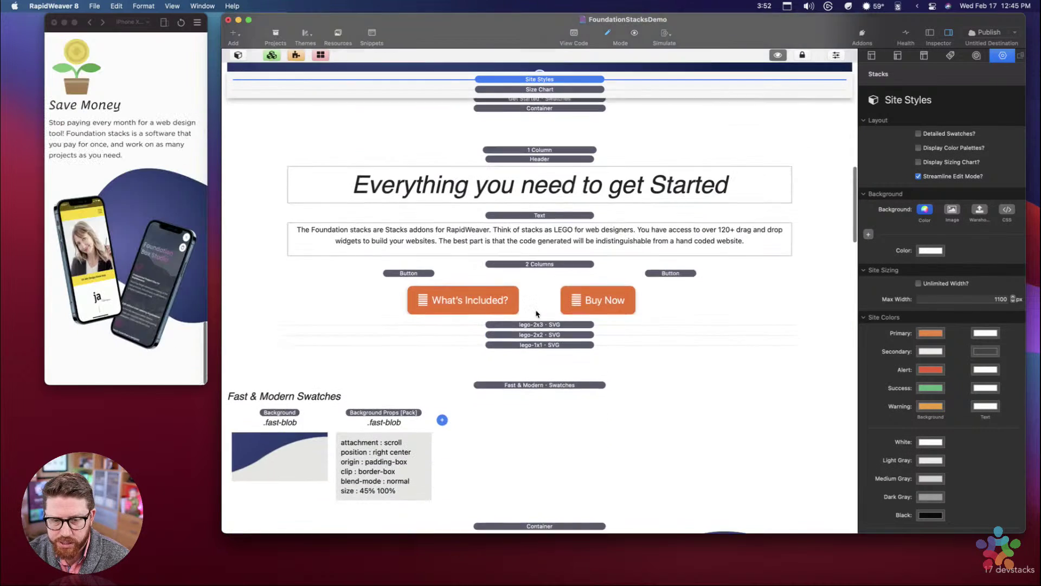
{"action": "scroll", "coordinate": [526, 136], "scroll_direction": "up", "scroll_amount": 5}
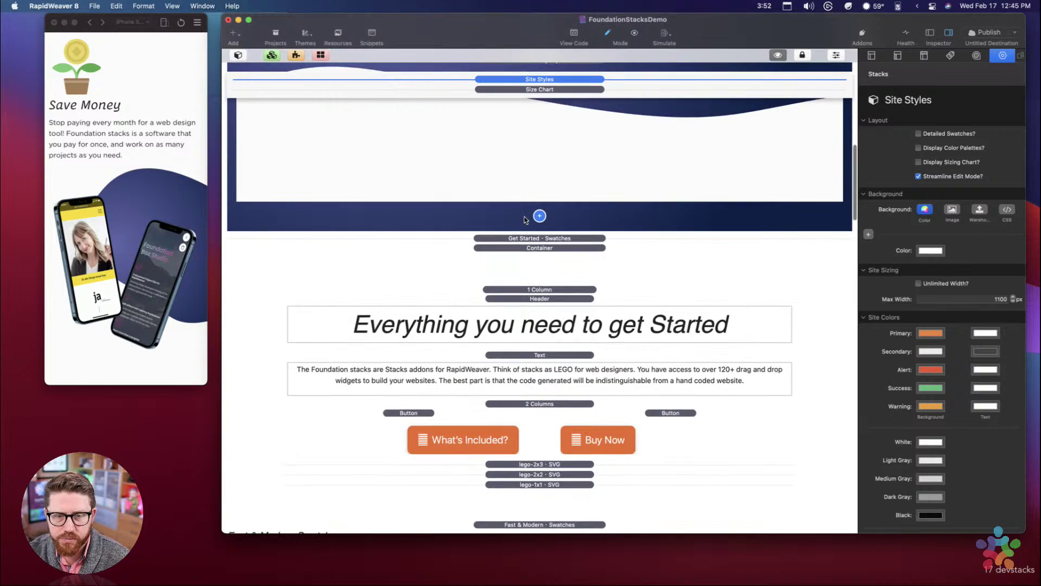
{"action": "left_click", "coordinate": [539, 238]}
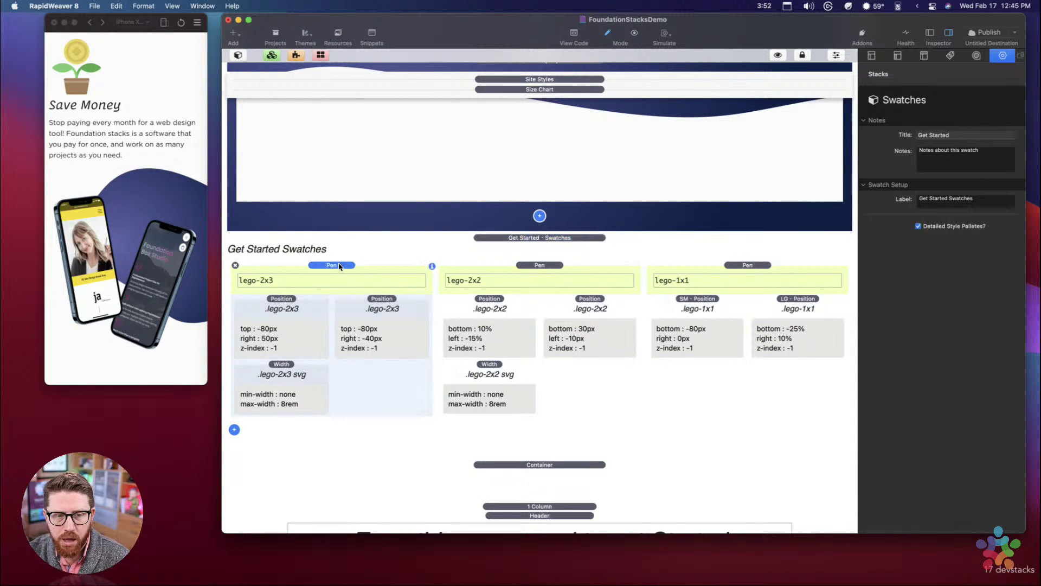
Step: Collapse and re-expand the lego-2x3 and lego-2x2 pens in Get Started Swatches, and select the lego-1x1 pen
{"action": "left_click", "coordinate": [339, 265]}
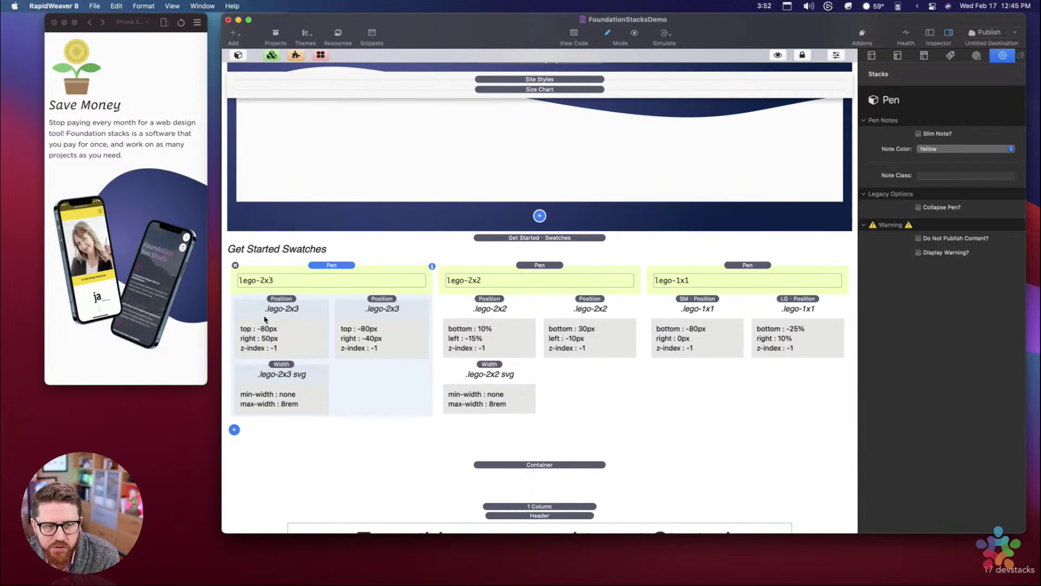
{"action": "left_click", "coordinate": [328, 266]}
{"action": "left_click", "coordinate": [328, 266]}
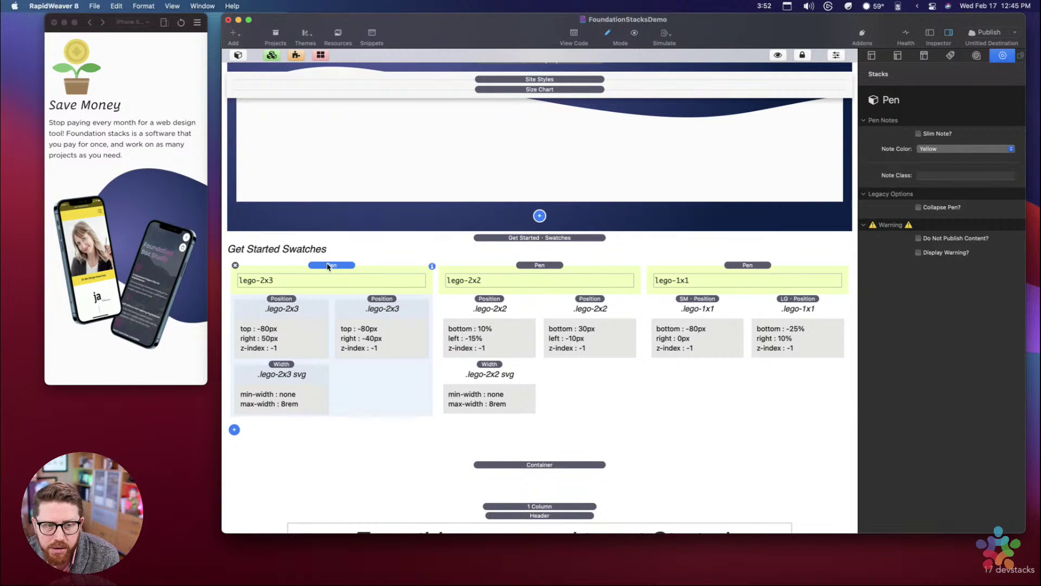
{"action": "left_click", "coordinate": [328, 265]}
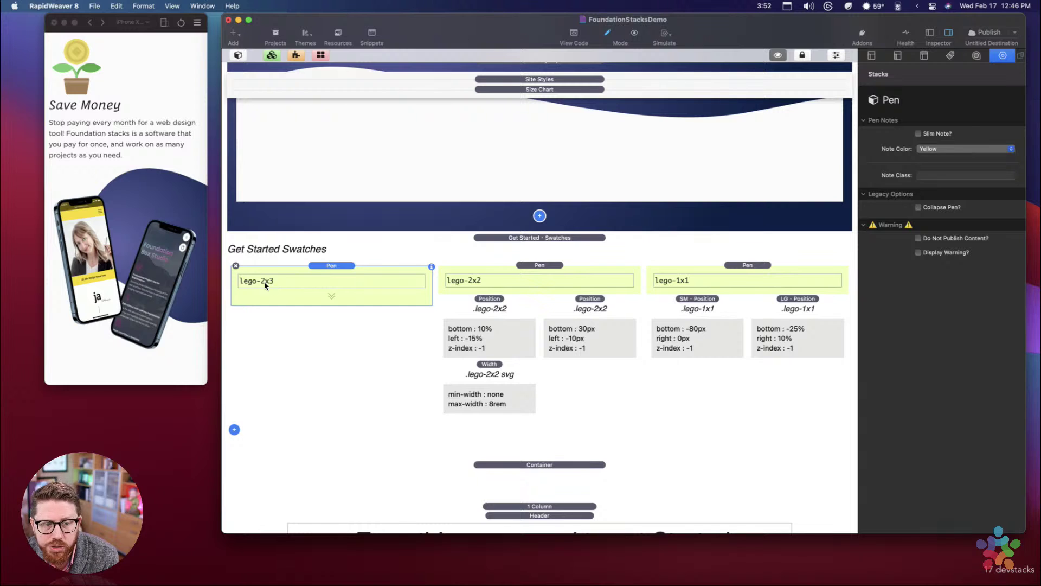
{"action": "left_click", "coordinate": [333, 267]}
{"action": "left_click", "coordinate": [529, 266]}
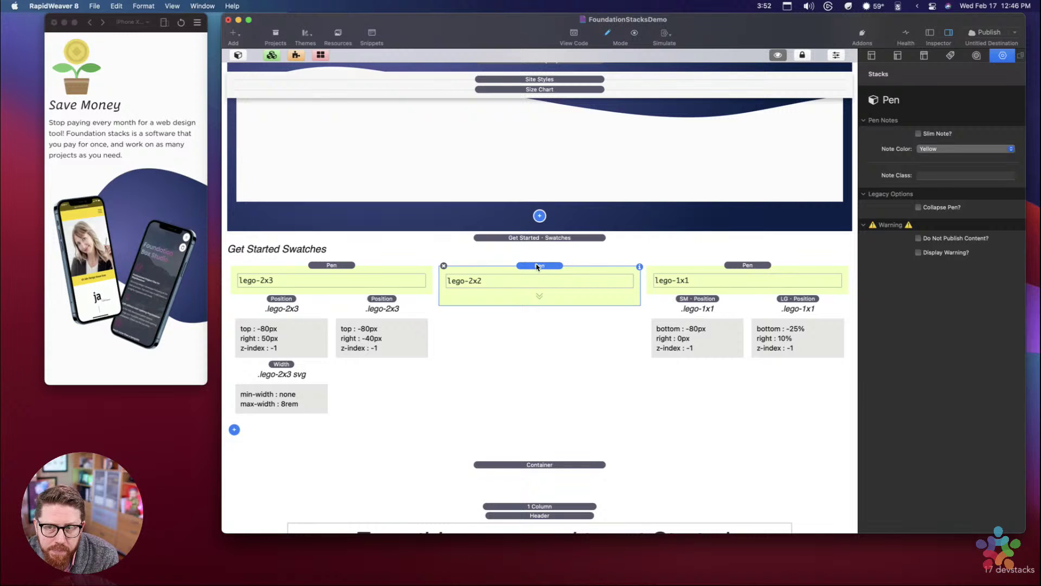
{"action": "left_click", "coordinate": [537, 266]}
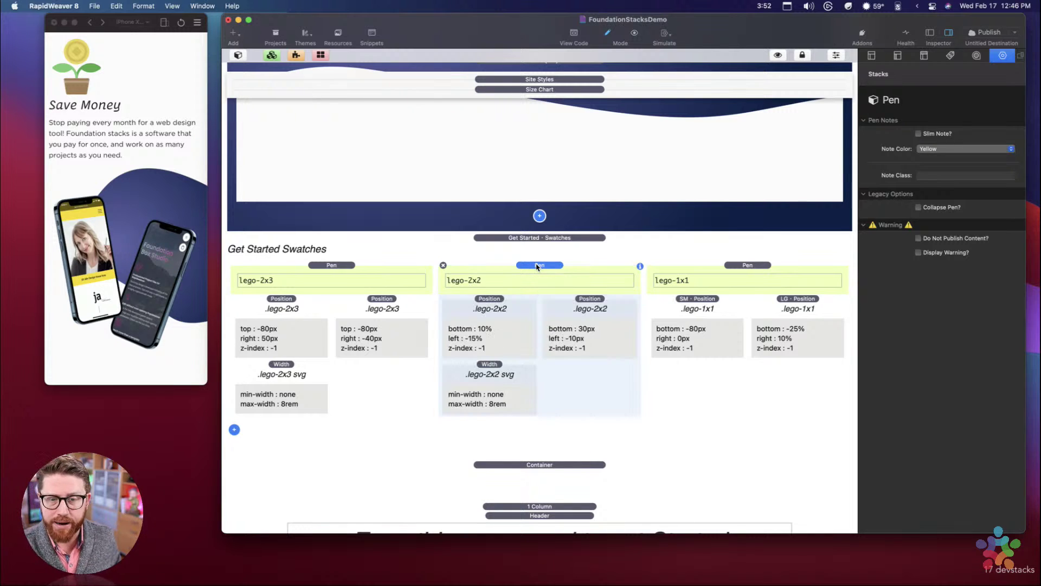
{"action": "left_click", "coordinate": [753, 269]}
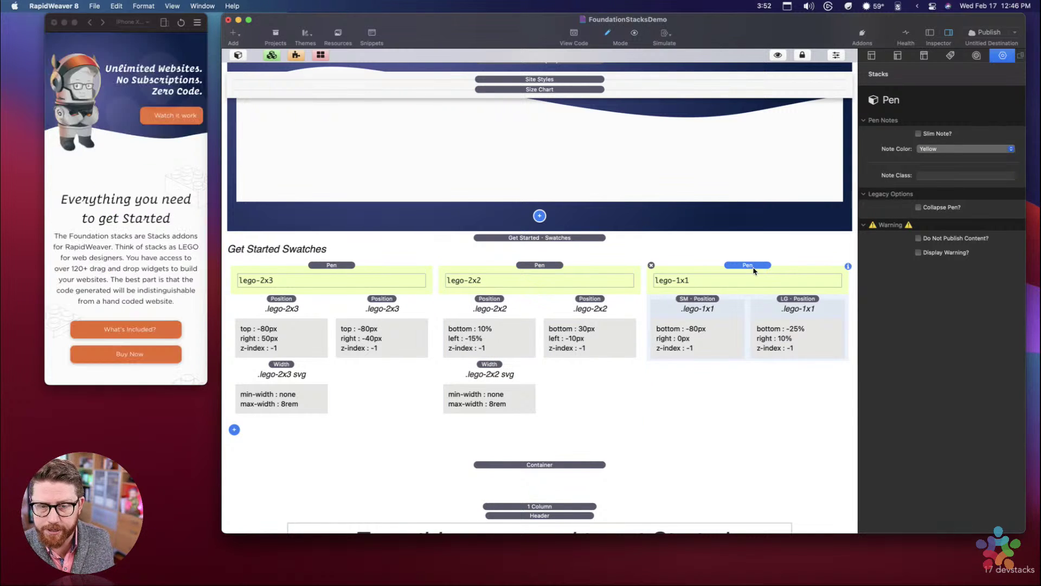
Step: Collapse and re-expand the Get Started Swatches group, and inspect the two Position swatches in the lego-2x3 pen
{"action": "left_click", "coordinate": [514, 239]}
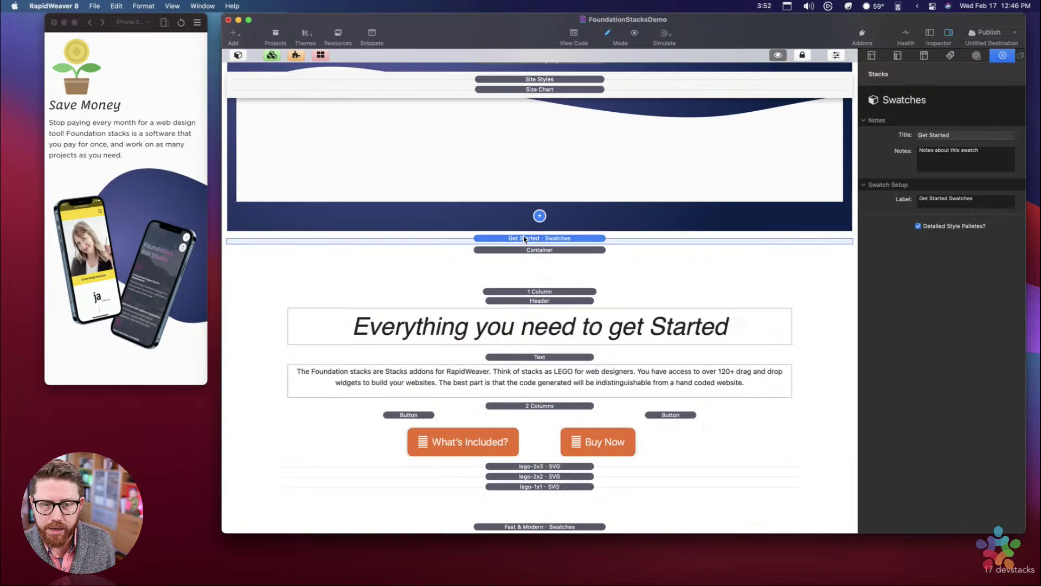
{"action": "scroll", "coordinate": [467, 228], "scroll_direction": "up", "scroll_amount": 8}
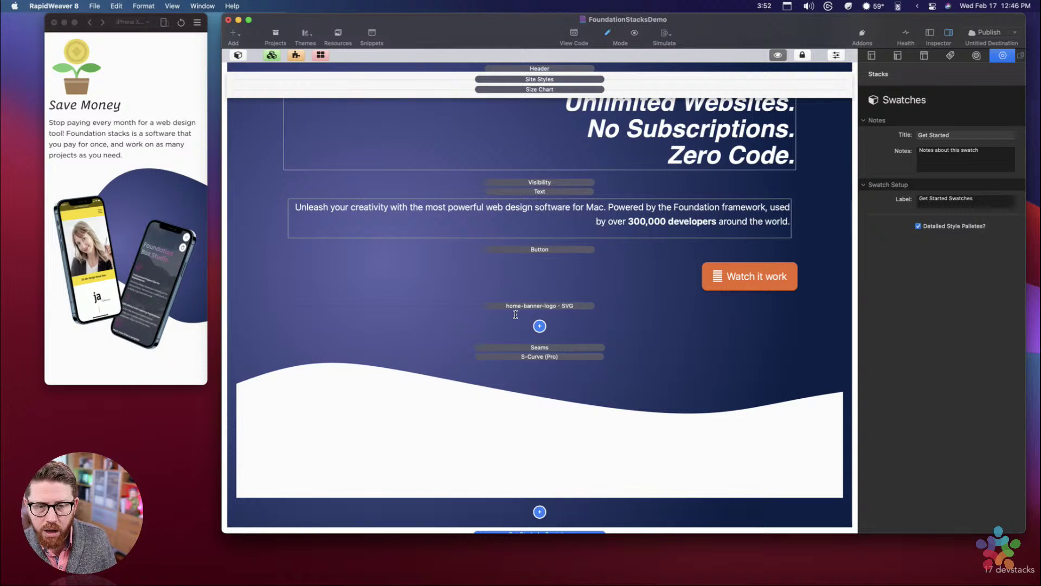
{"action": "scroll", "coordinate": [515, 313], "scroll_direction": "down", "scroll_amount": 3}
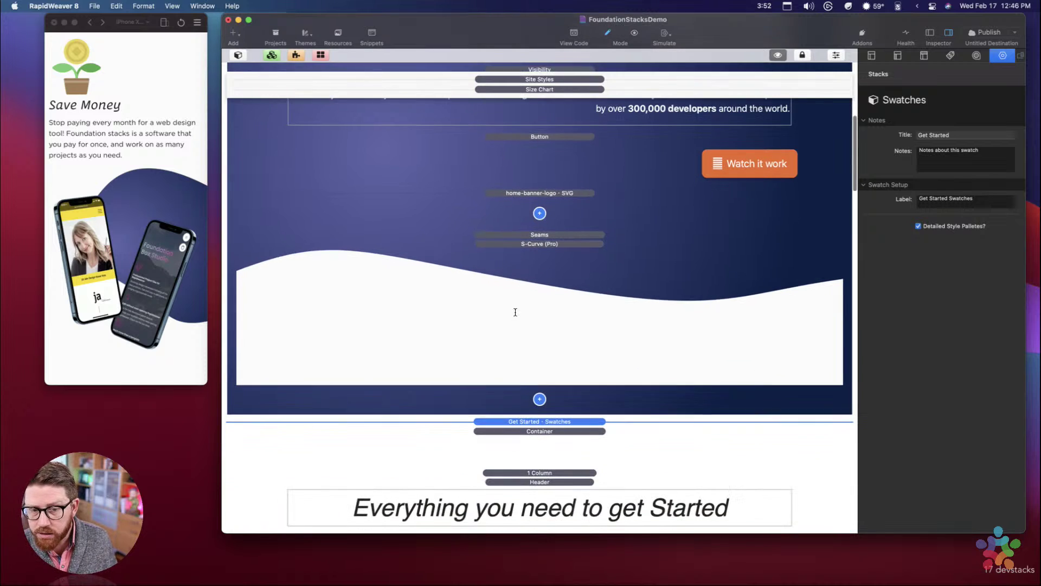
{"action": "left_click", "coordinate": [526, 420]}
{"action": "scroll", "coordinate": [526, 422], "scroll_direction": "down", "scroll_amount": 5}
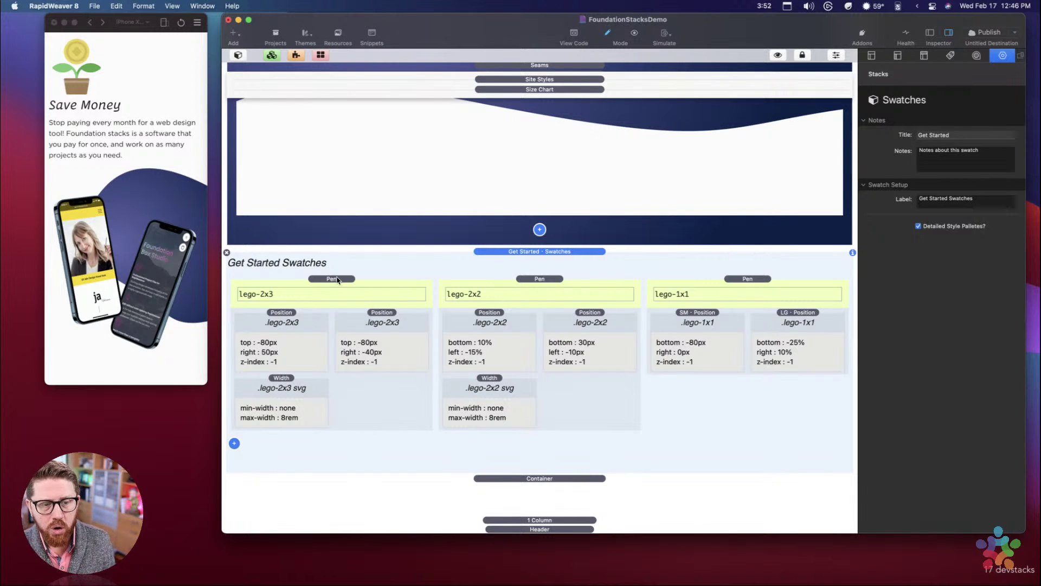
{"action": "left_click", "coordinate": [285, 319]}
{"action": "left_click", "coordinate": [400, 319]}
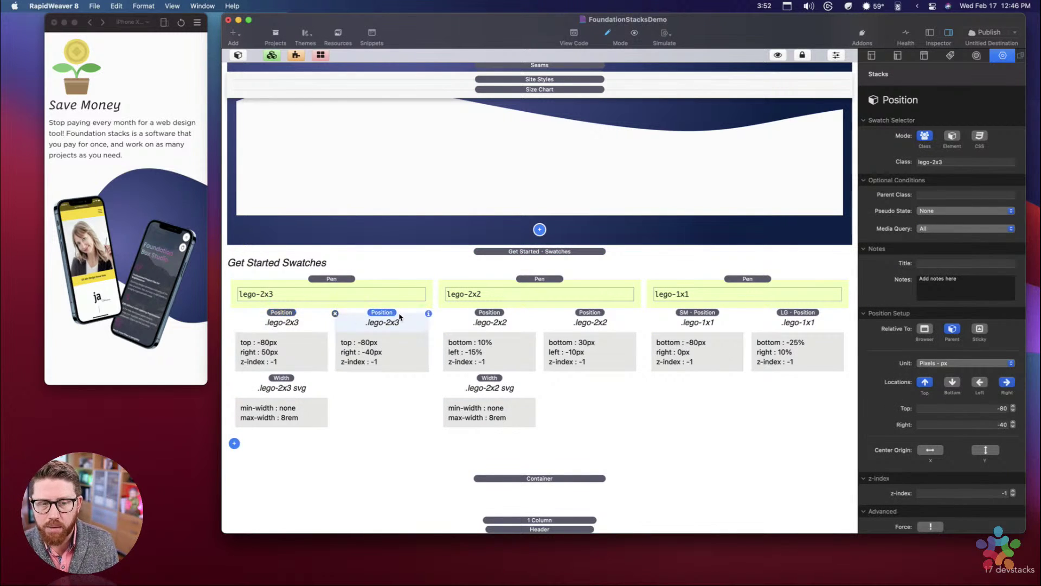
Step: Expand Site Styles and compare the settings of the p Width and p Margin swatches in the General group
{"action": "left_click", "coordinate": [529, 80]}
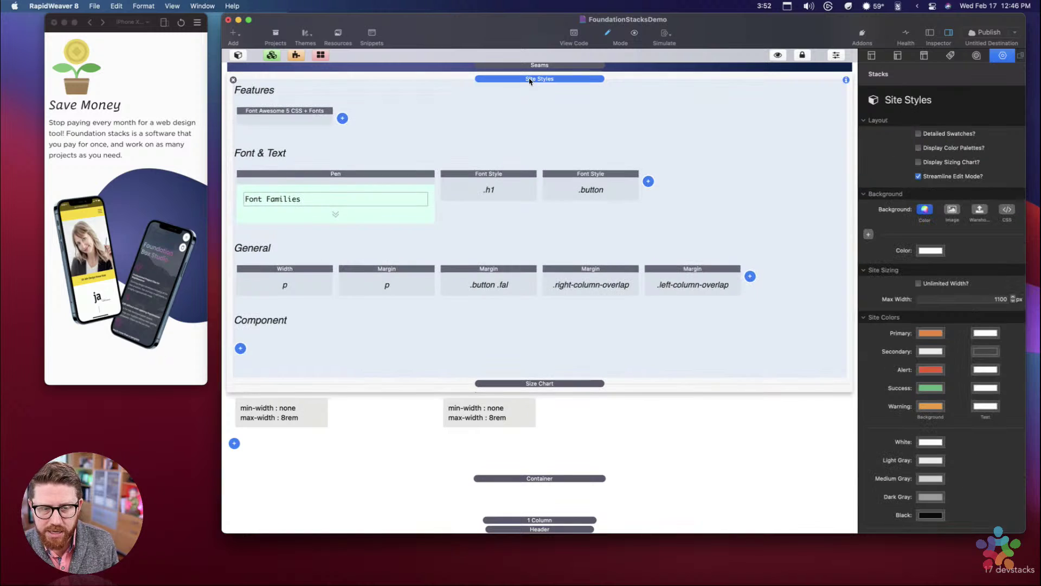
{"action": "left_click", "coordinate": [300, 277]}
{"action": "left_click", "coordinate": [382, 278]}
{"action": "left_click", "coordinate": [301, 277]}
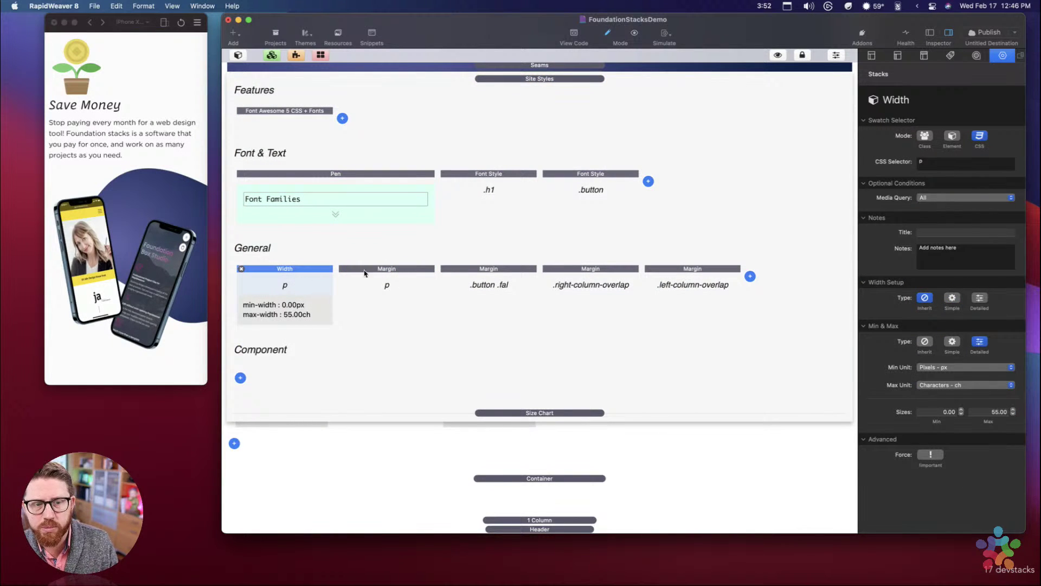
{"action": "left_click", "coordinate": [373, 275]}
{"action": "left_click", "coordinate": [321, 276]}
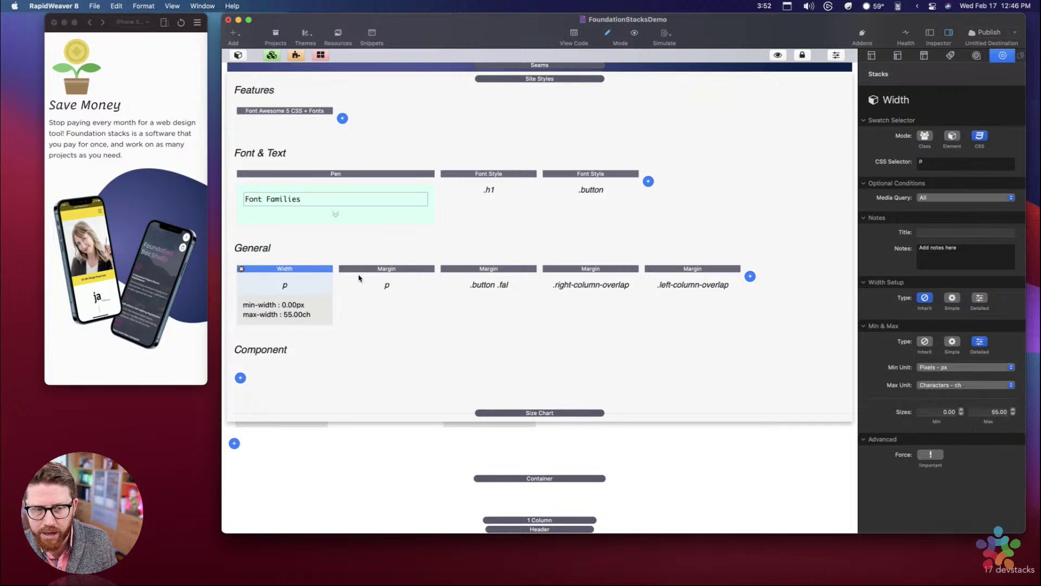
{"action": "left_click", "coordinate": [367, 277]}
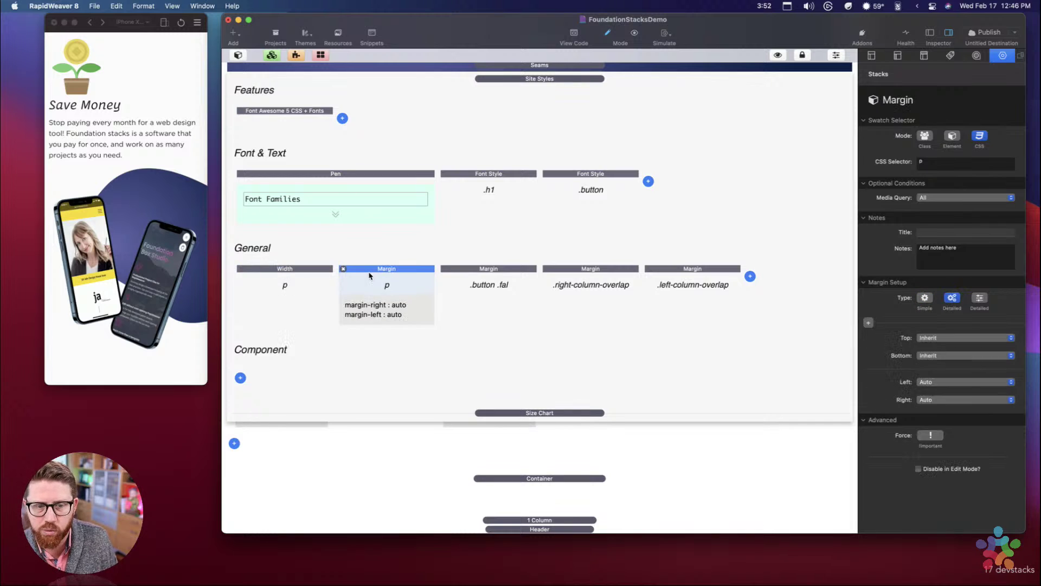
Step: Move the p Margin swatch to the end of the General group, and inspect it alongside the p Width swatch
{"action": "left_click_drag", "start_coordinate": [390, 268], "coordinate": [713, 282]}
{"action": "left_click", "coordinate": [329, 283]}
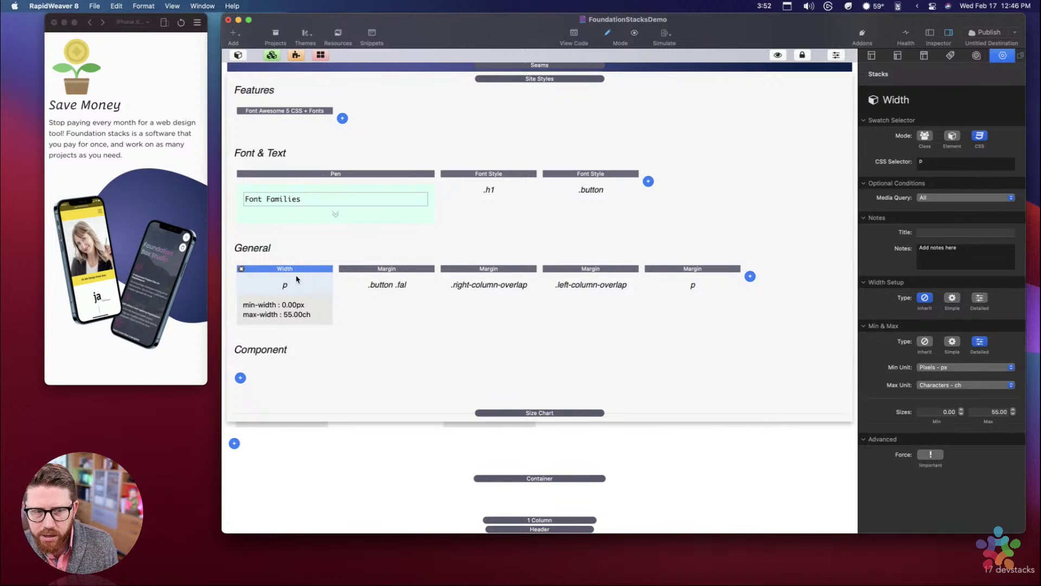
{"action": "left_click", "coordinate": [698, 267]}
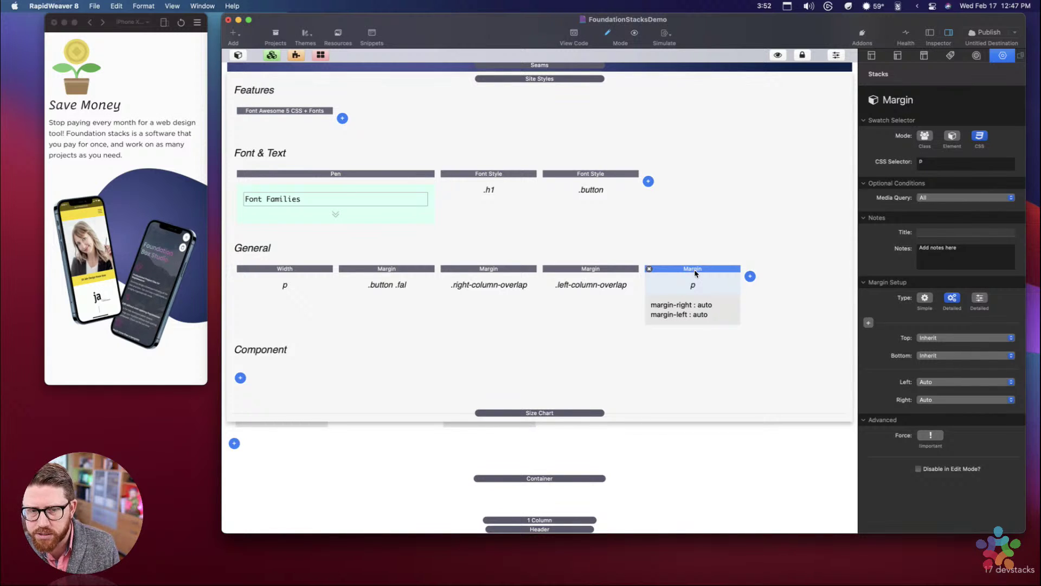
Step: Move the p Margin swatch to the start of the General group, before p Width, and compare the two swatches' settings
{"action": "left_click_drag", "start_coordinate": [695, 273], "coordinate": [296, 274]}
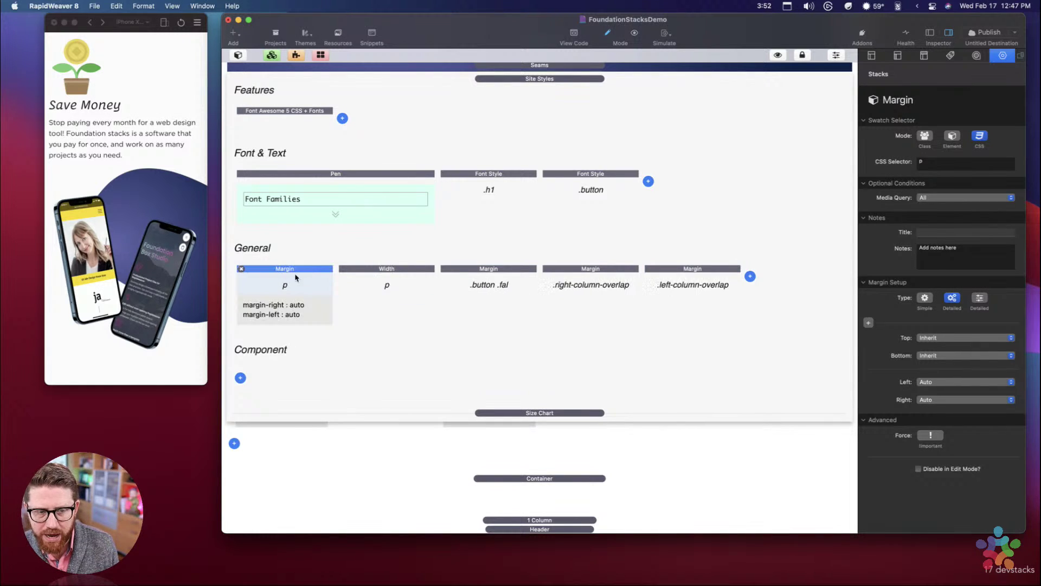
{"action": "left_click", "coordinate": [391, 271]}
{"action": "left_click", "coordinate": [378, 269]}
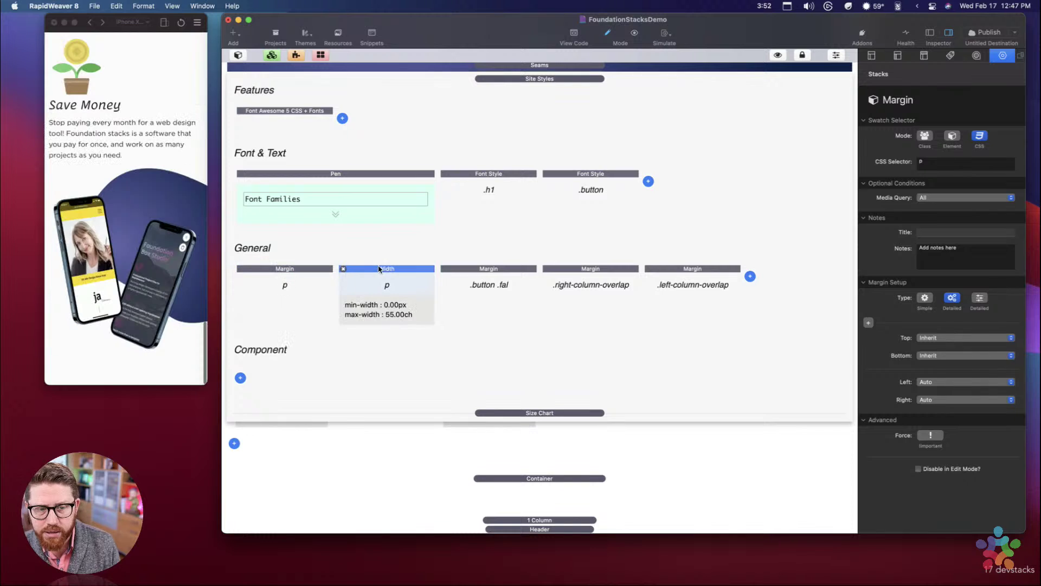
{"action": "left_click", "coordinate": [292, 278]}
{"action": "left_click", "coordinate": [392, 278]}
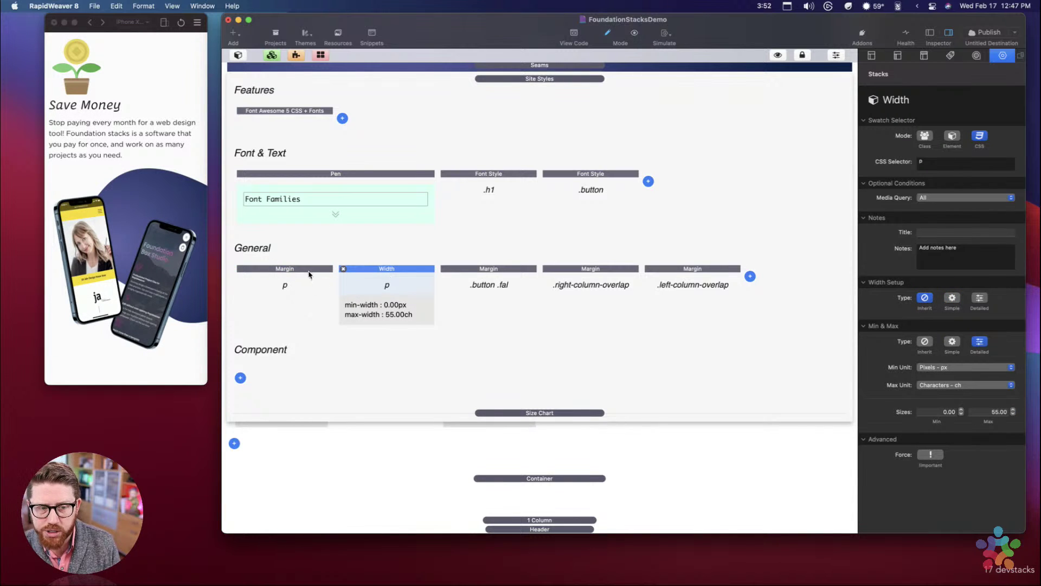
{"action": "left_click", "coordinate": [310, 275]}
{"action": "left_click", "coordinate": [372, 276]}
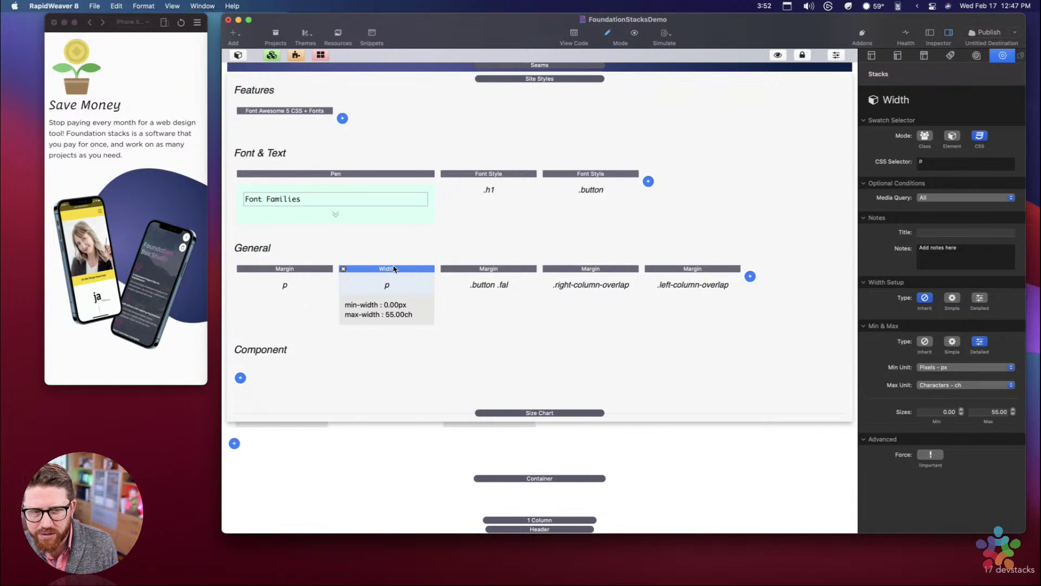